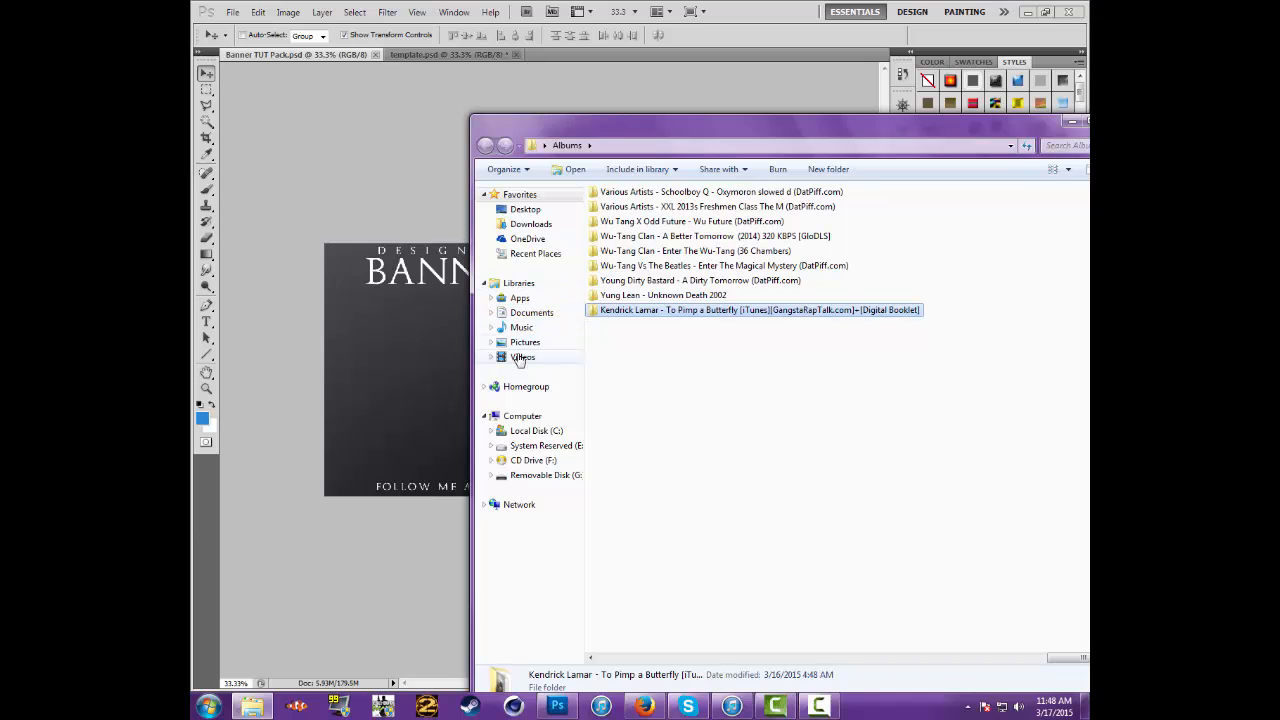
Browse the Pictures library to the folder GFX > Main > COMEBACK > Ailuro
click(525, 342)
double_click(620, 264)
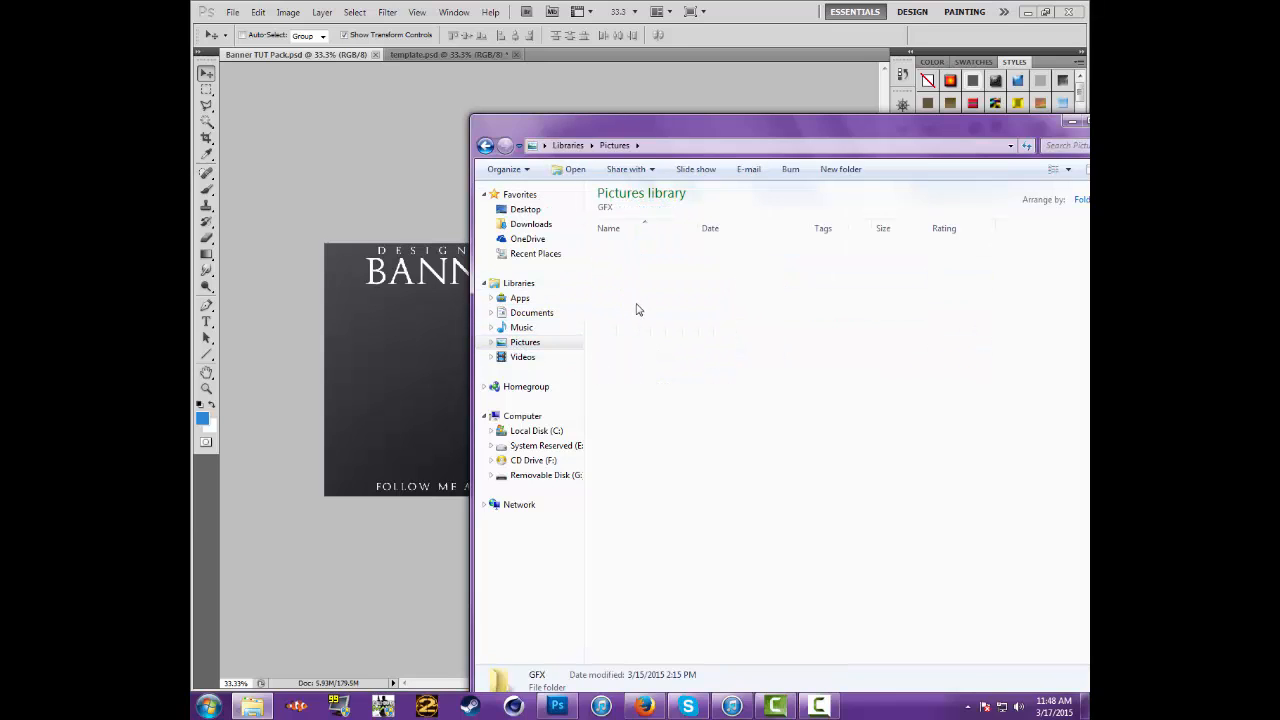
double_click(622, 323)
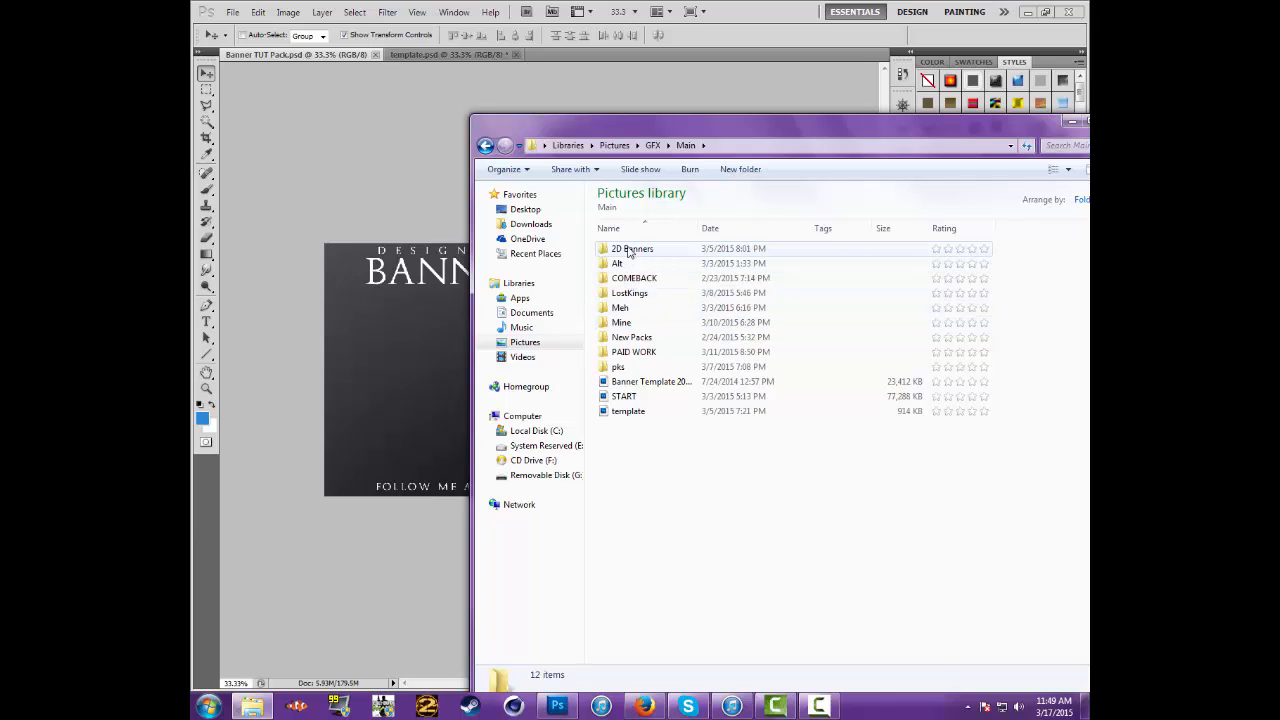
click(649, 286)
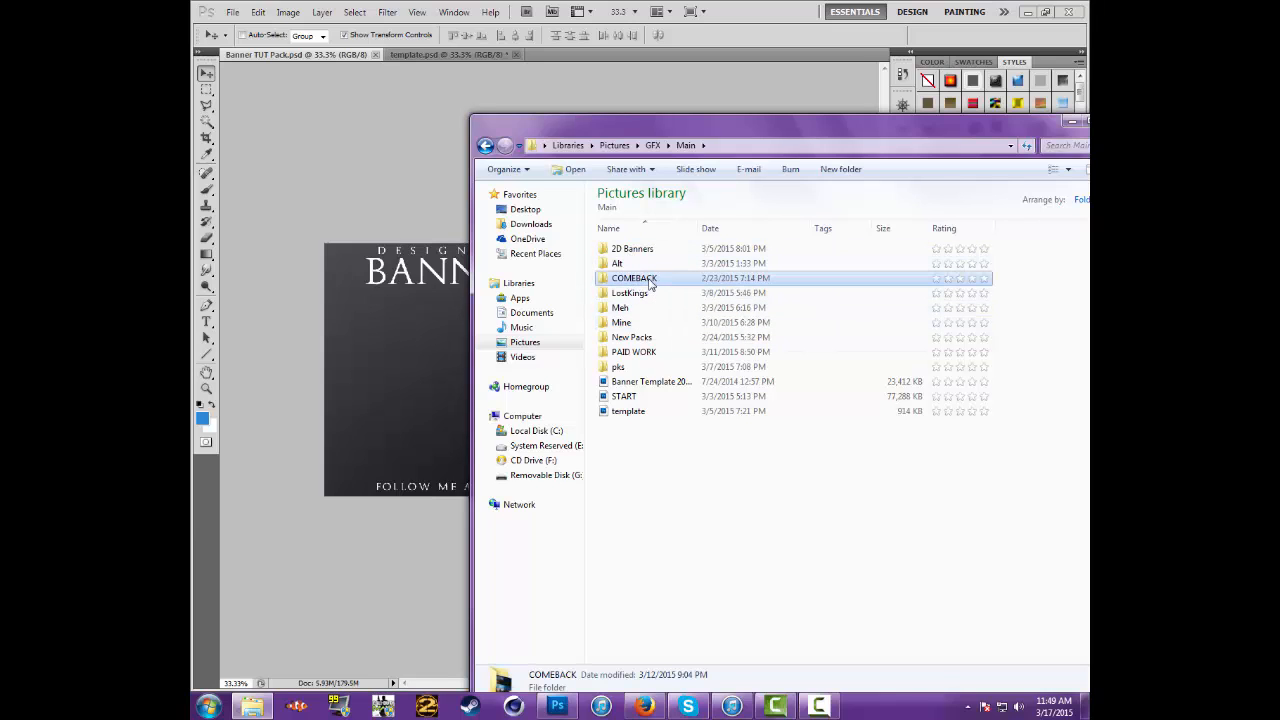
double_click(647, 287)
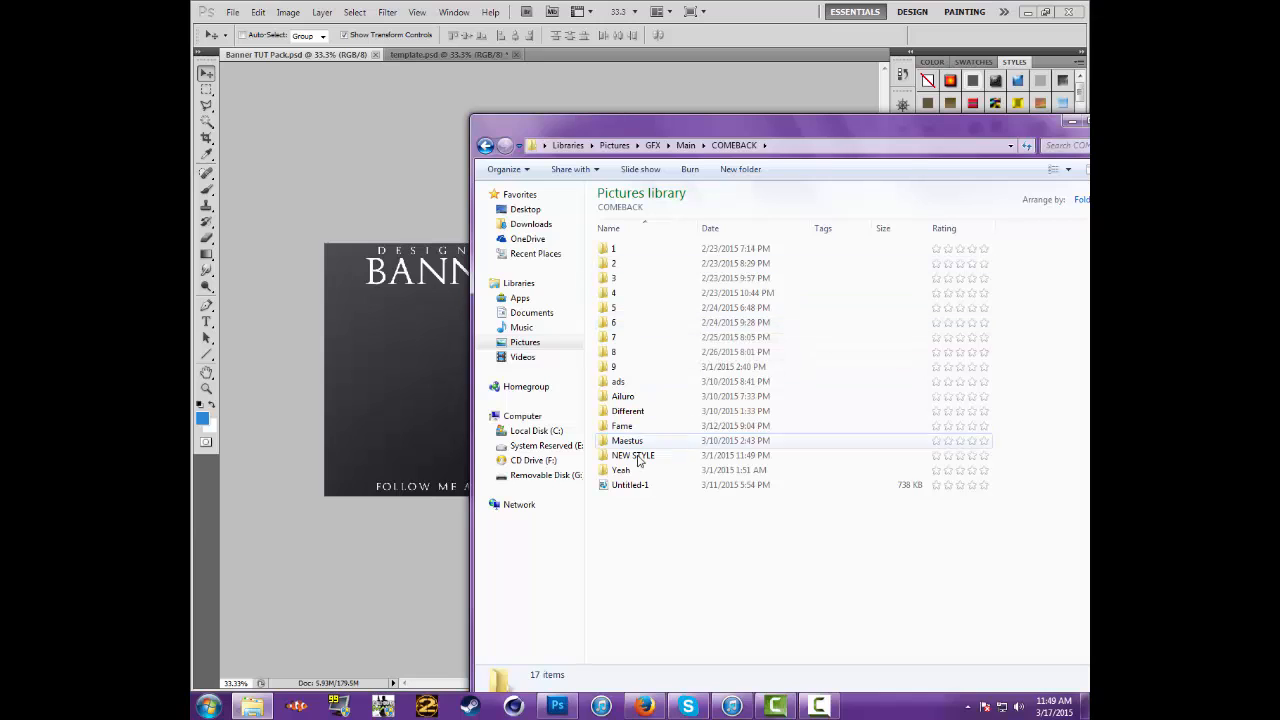
double_click(638, 397)
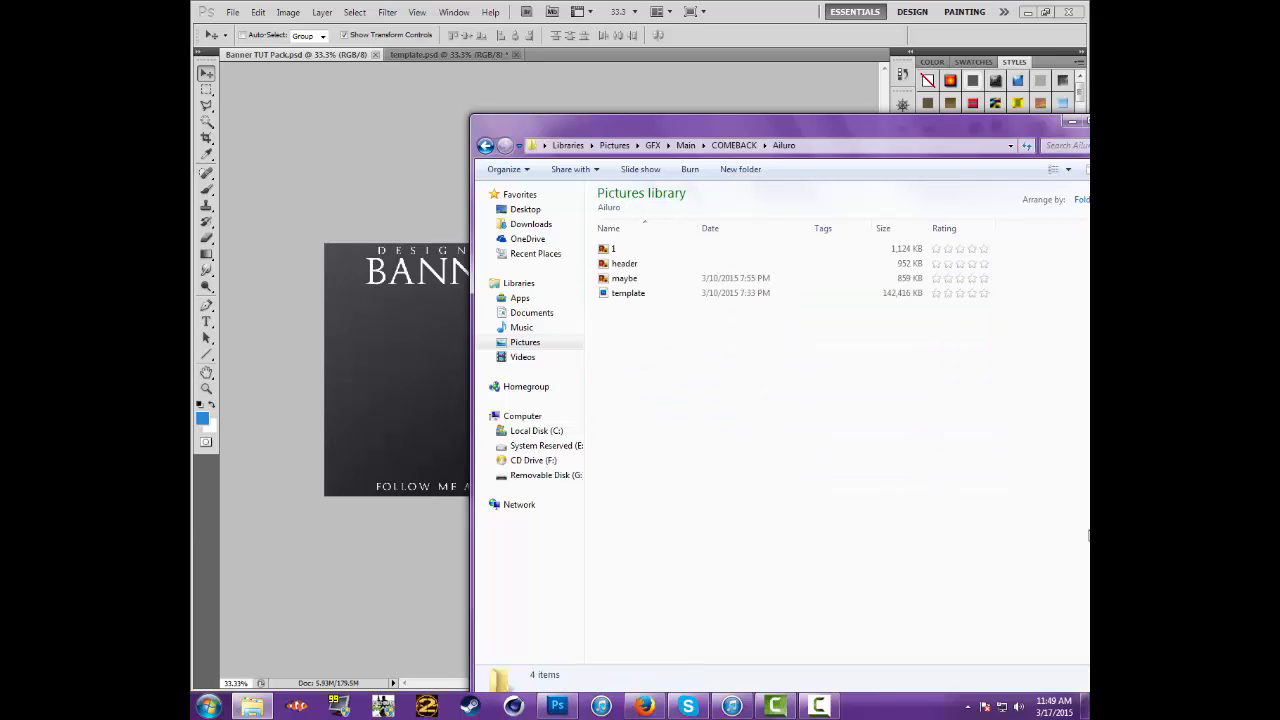
View the finished banner image named 1 enlarged, closing the viewer and the folder window when done
click(625, 264)
click(623, 250)
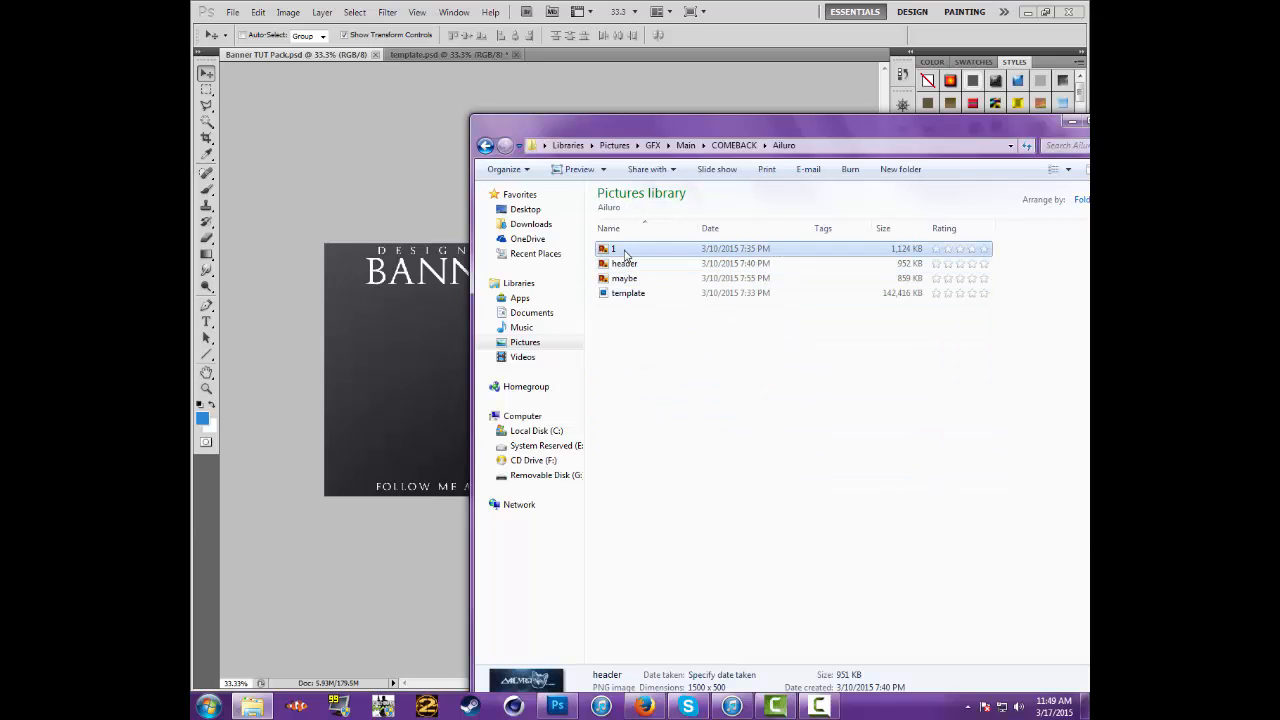
double_click(623, 250)
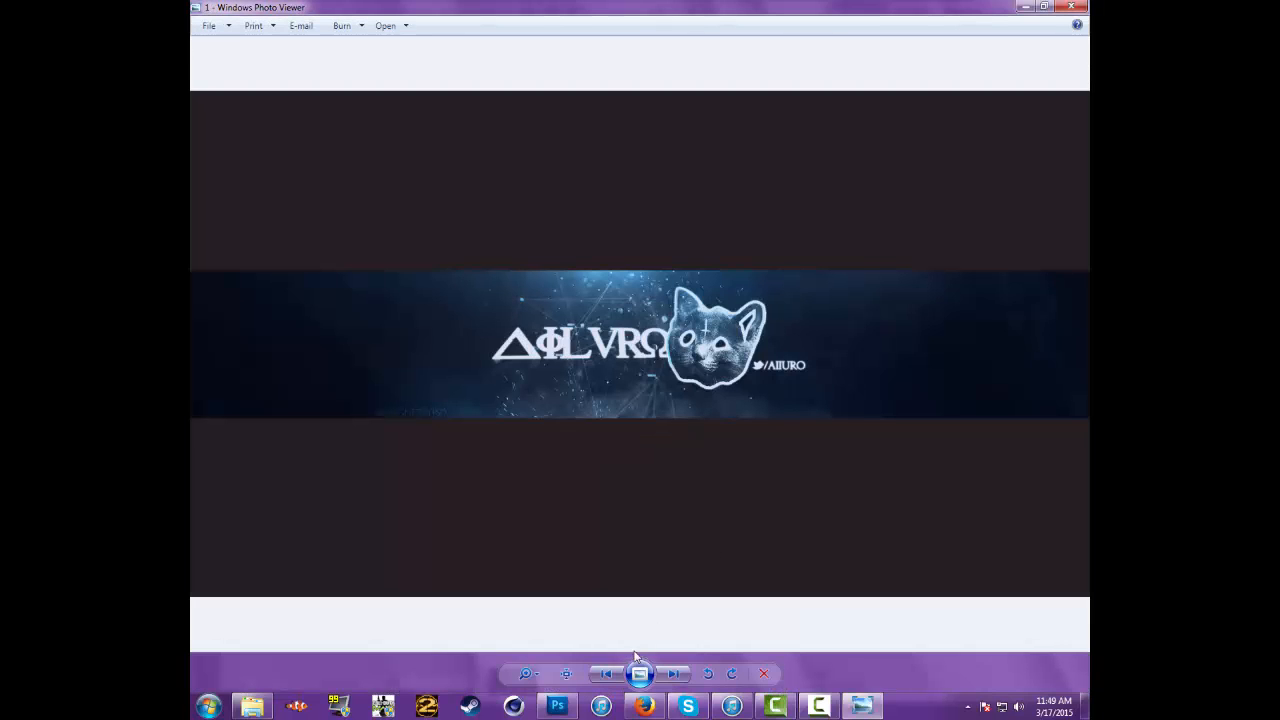
click(525, 673)
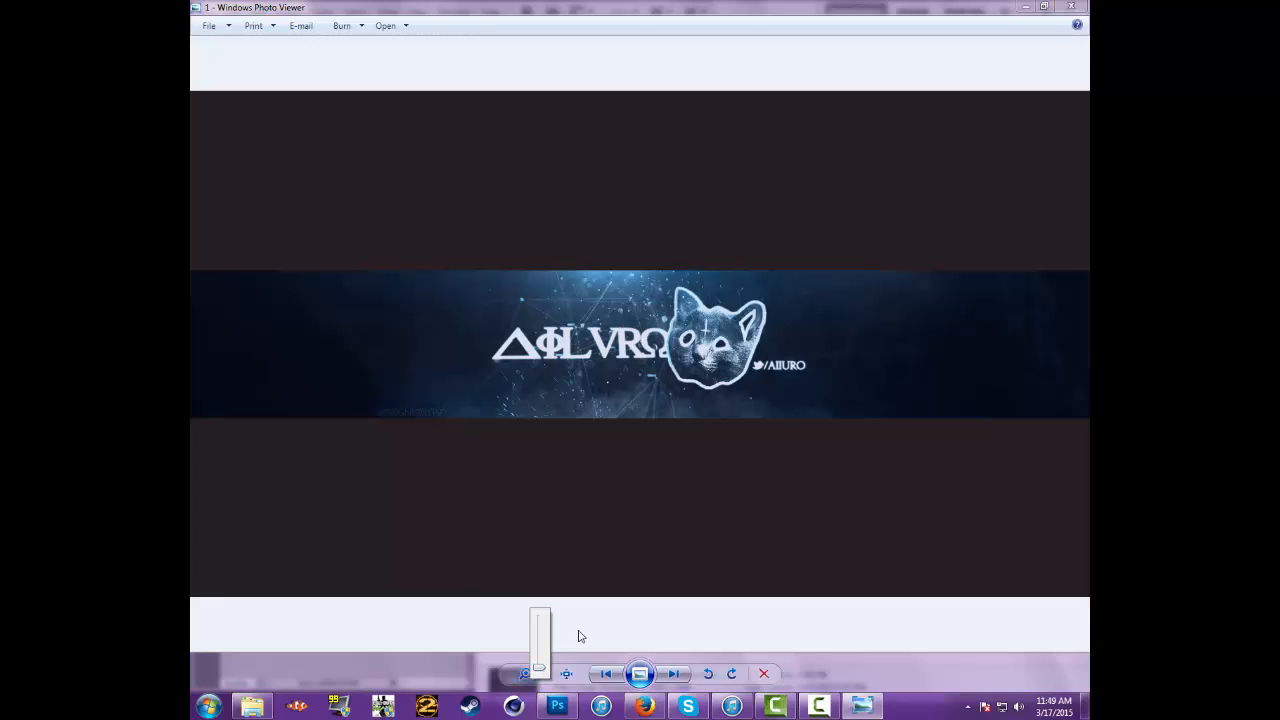
mouse_move(538, 668)
mouse_down()
mouse_move(538, 634)
mouse_move(540, 662)
mouse_up()
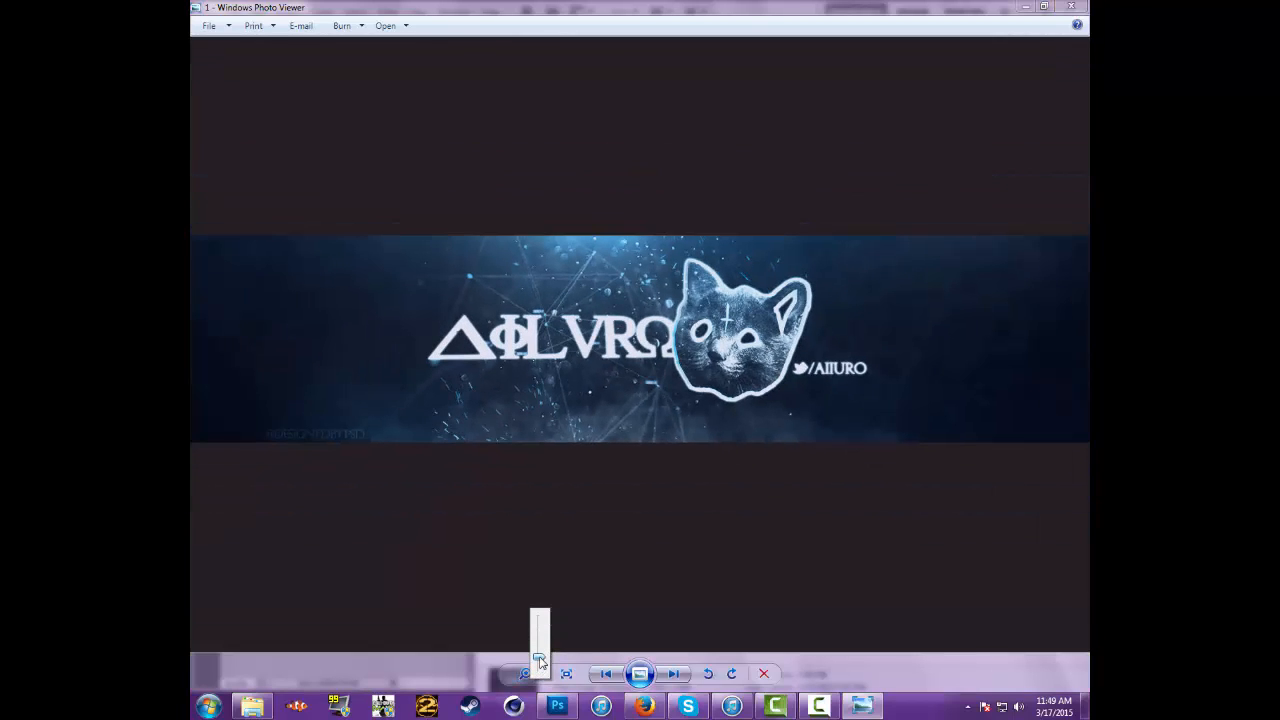
drag(654, 563, 654, 594)
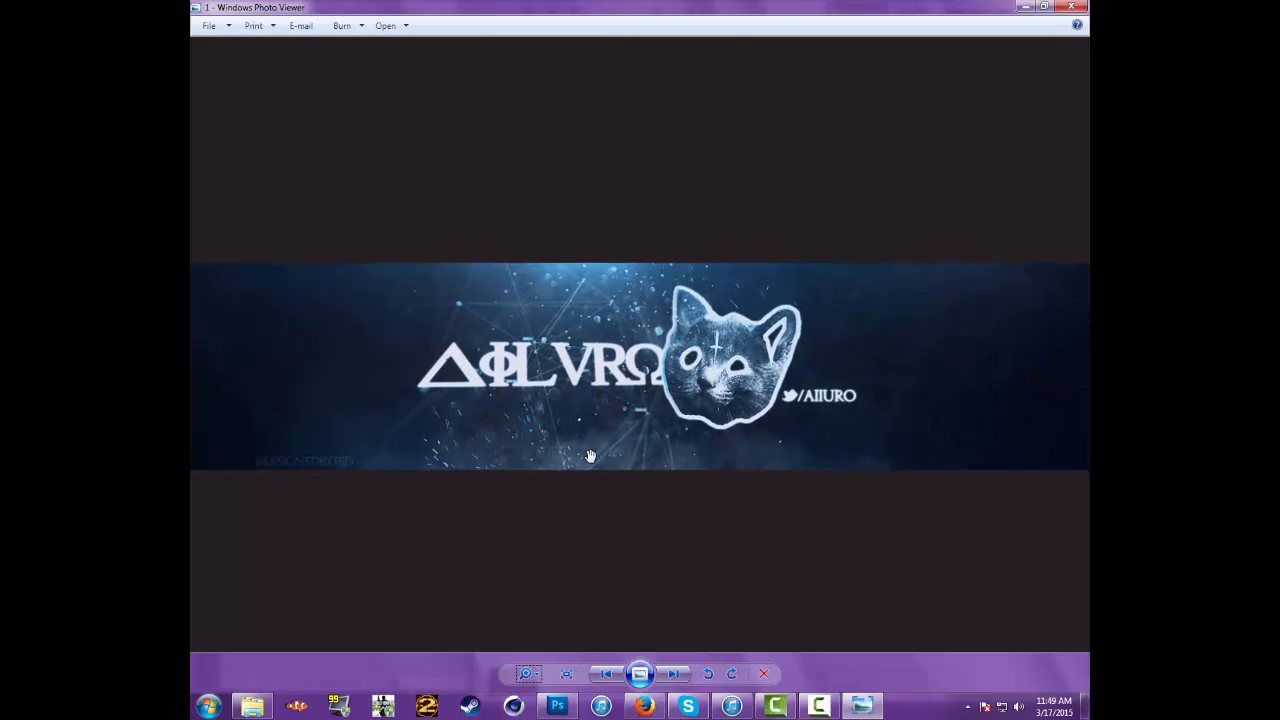
click(1080, 6)
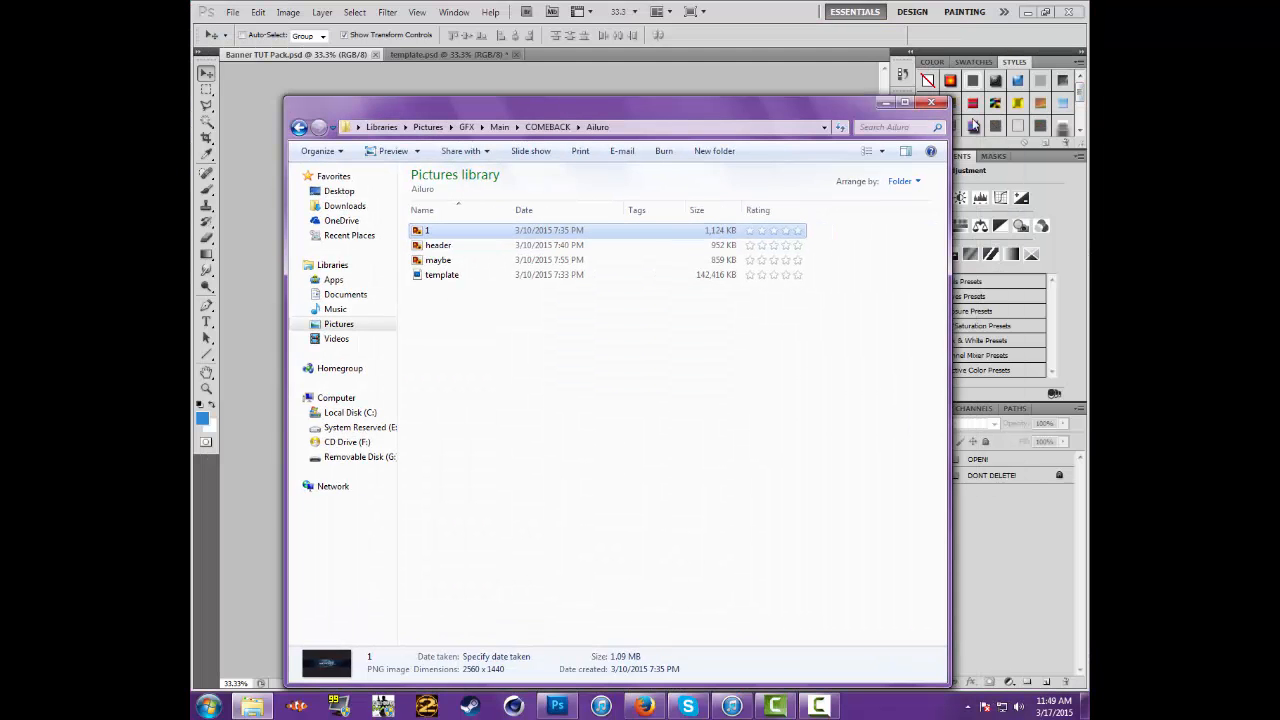
click(933, 104)
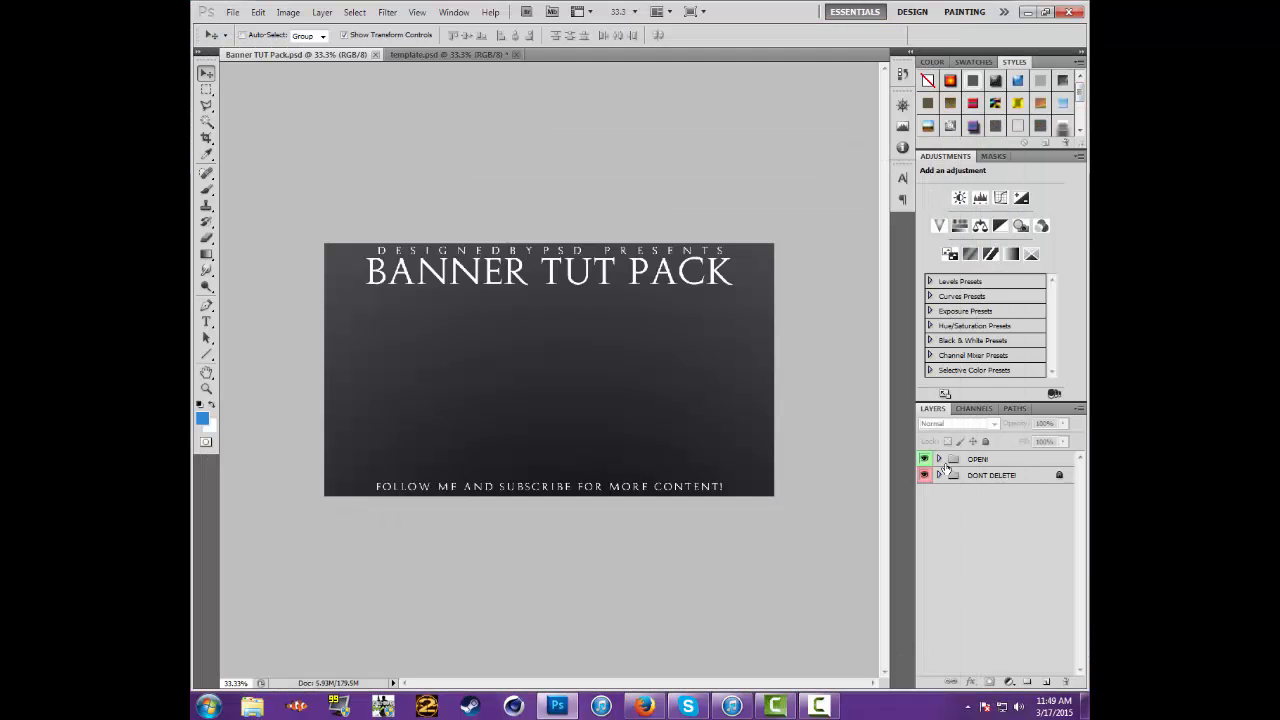
click(939, 458)
scroll(963, 503, down, 1)
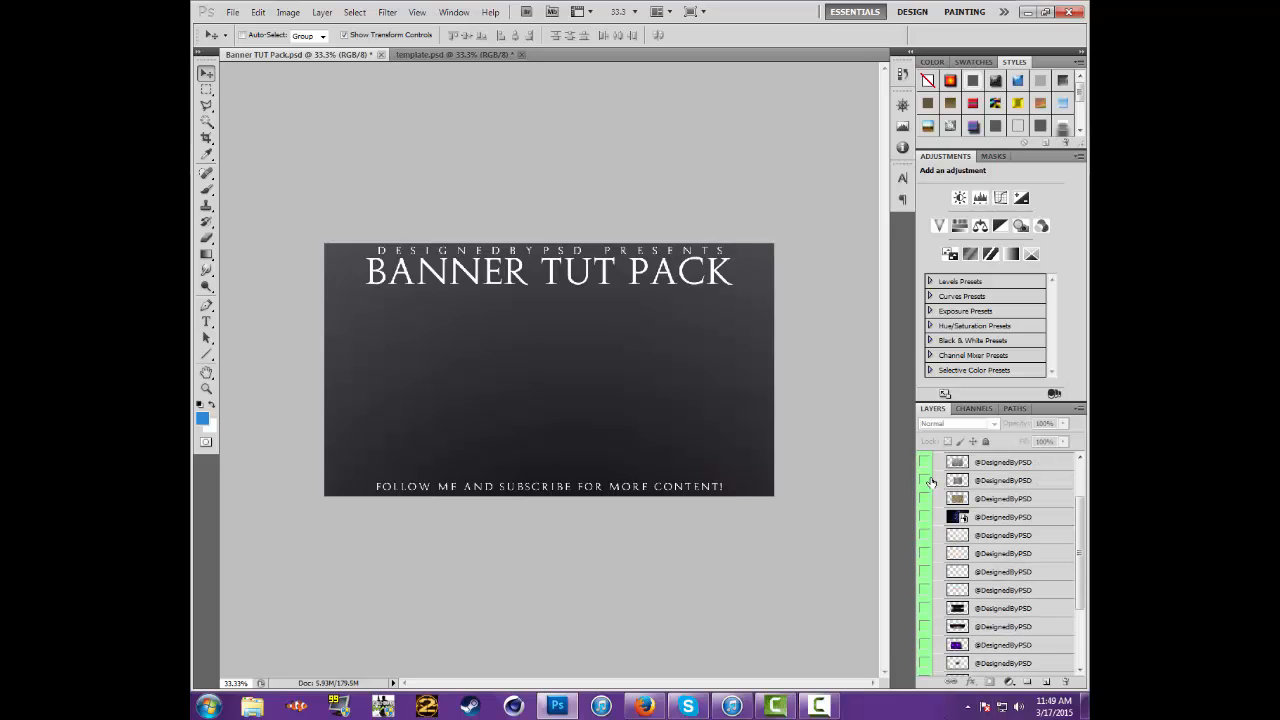
click(925, 482)
click(924, 482)
click(922, 502)
click(921, 504)
click(920, 537)
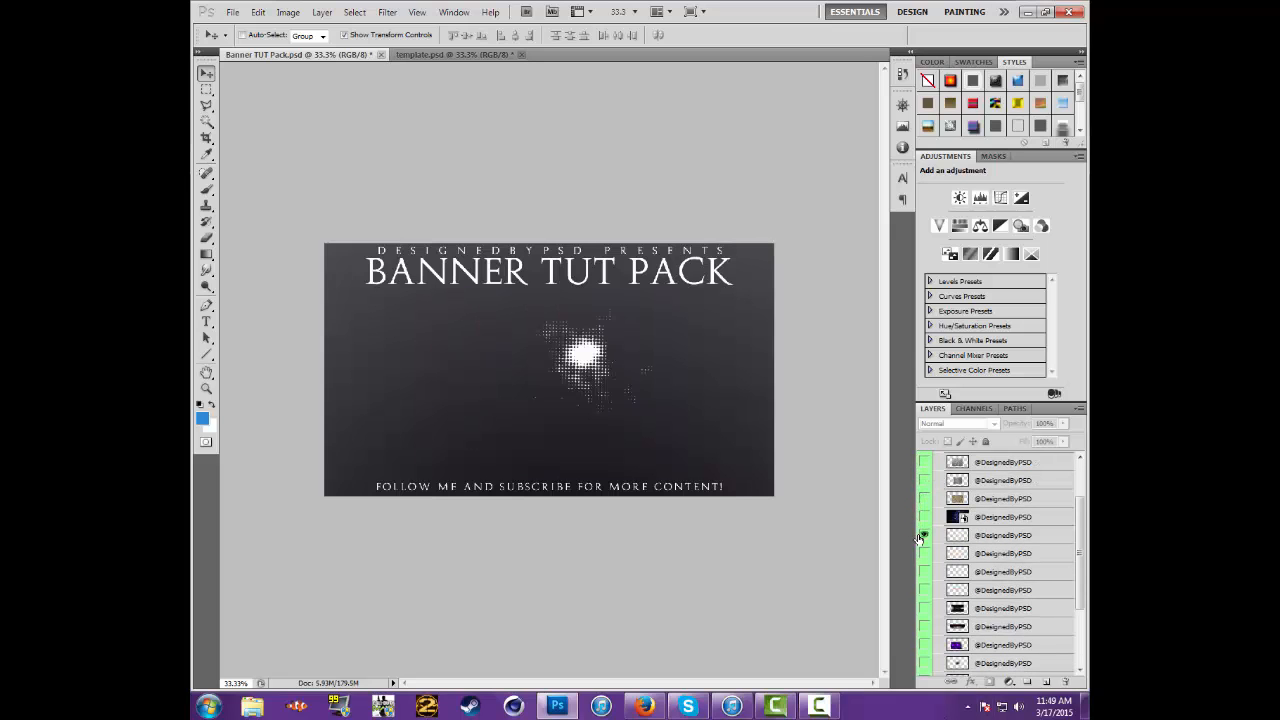
click(920, 537)
click(935, 627)
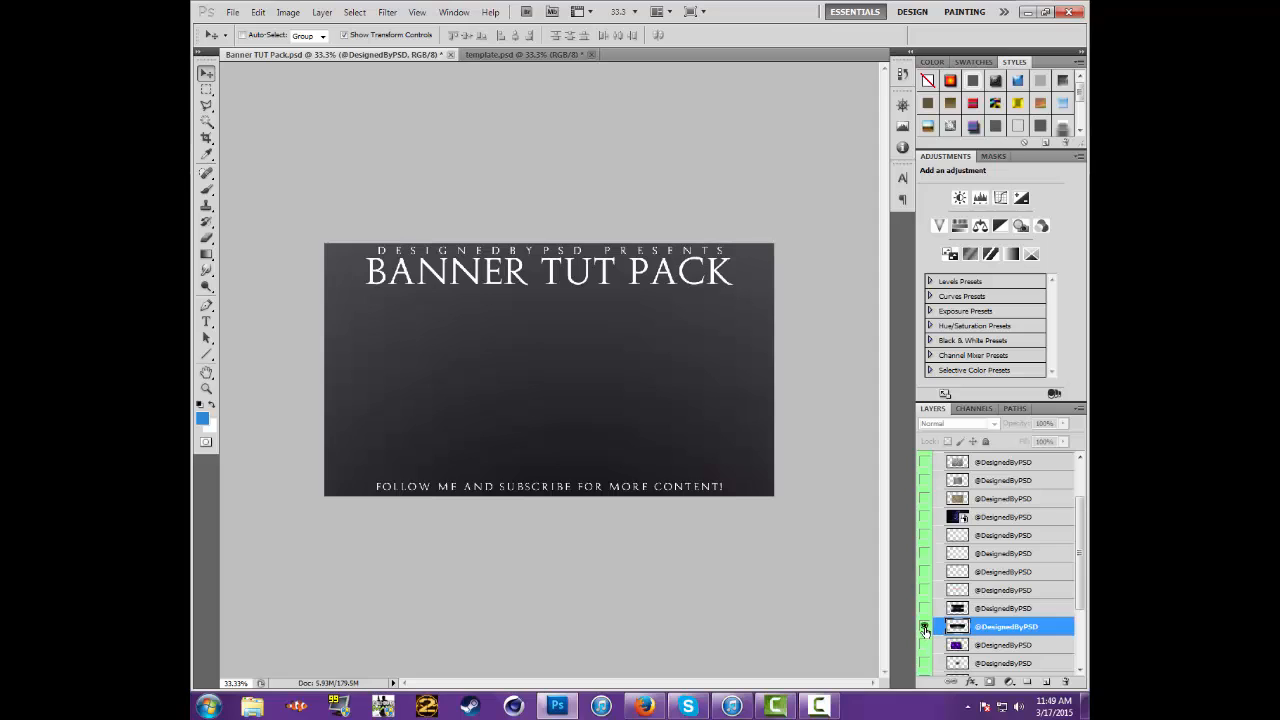
scroll(950, 567, up, 2)
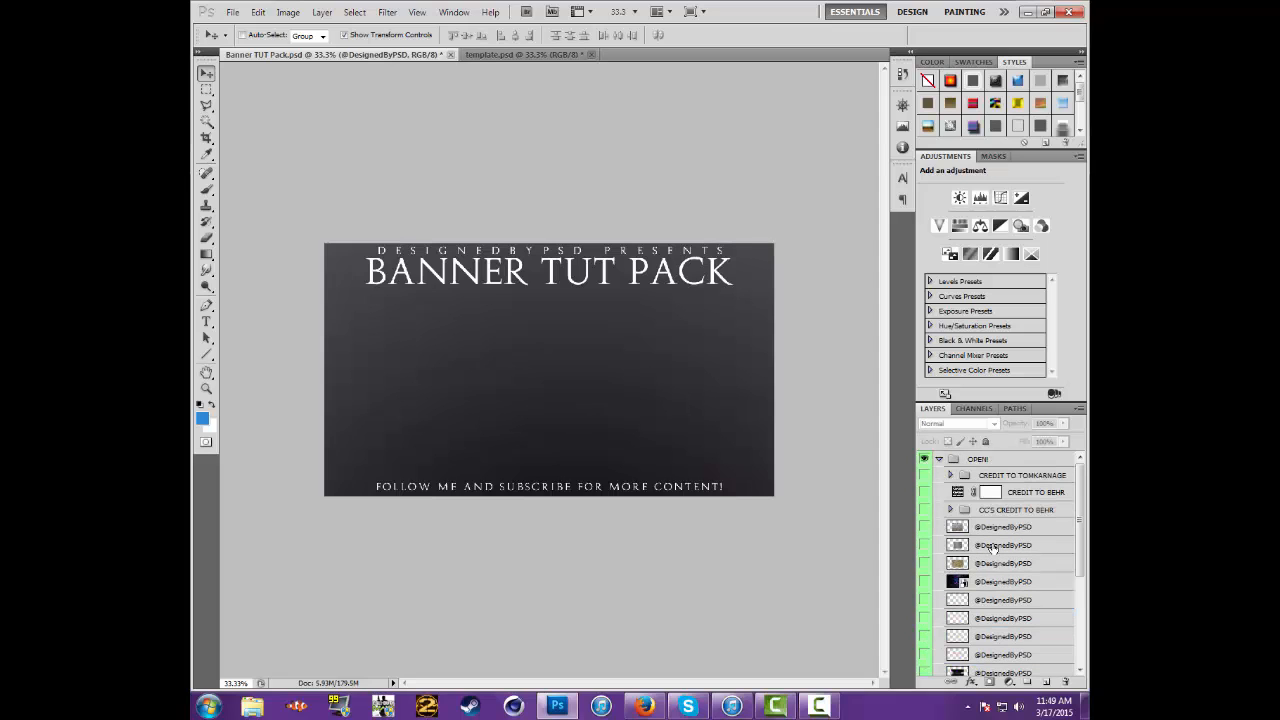
Show the Terrorist layer in the CREDIT TO TOMKARNAGE group and copy it into template.psd
click(992, 545)
click(950, 475)
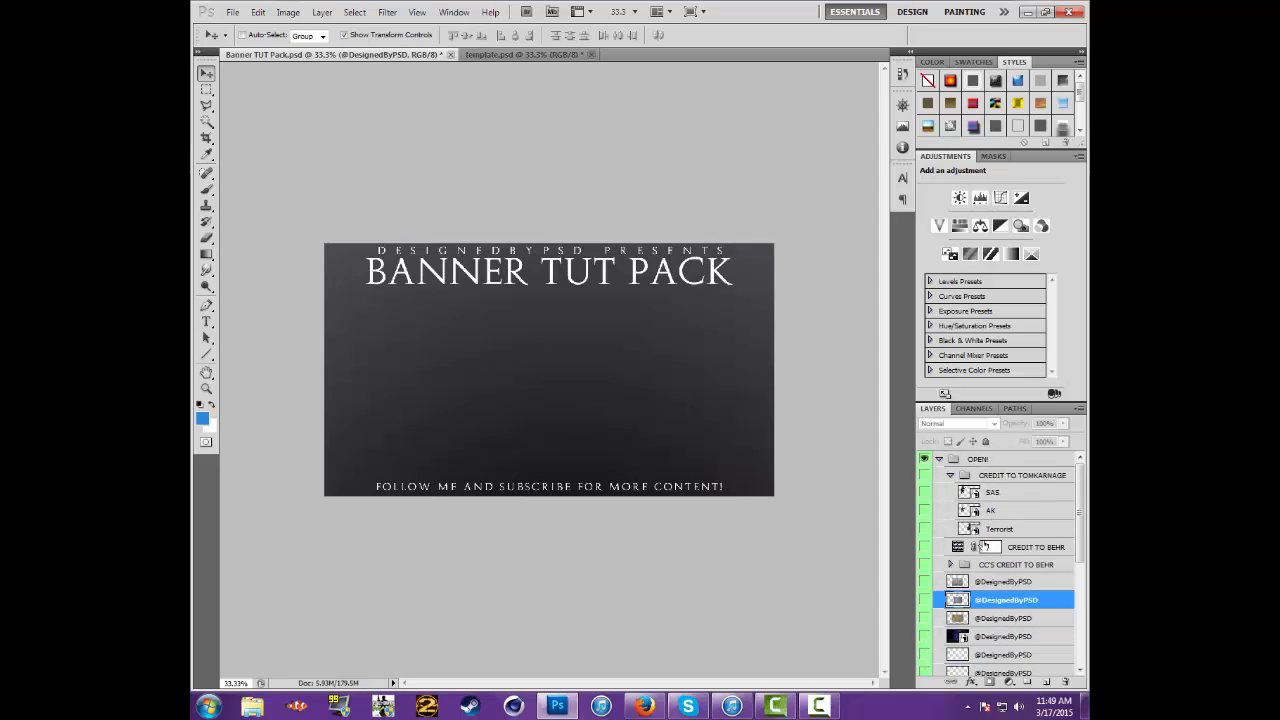
click(924, 475)
click(924, 510)
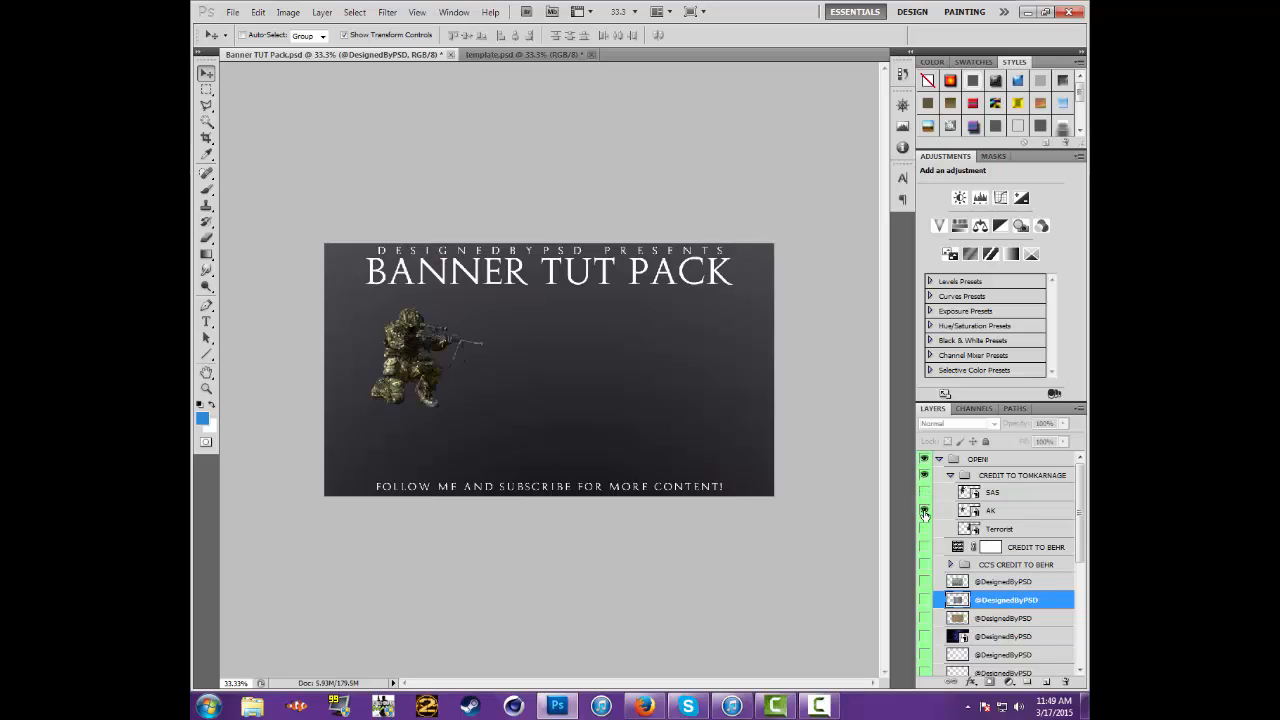
click(924, 510)
click(924, 528)
click(1000, 528)
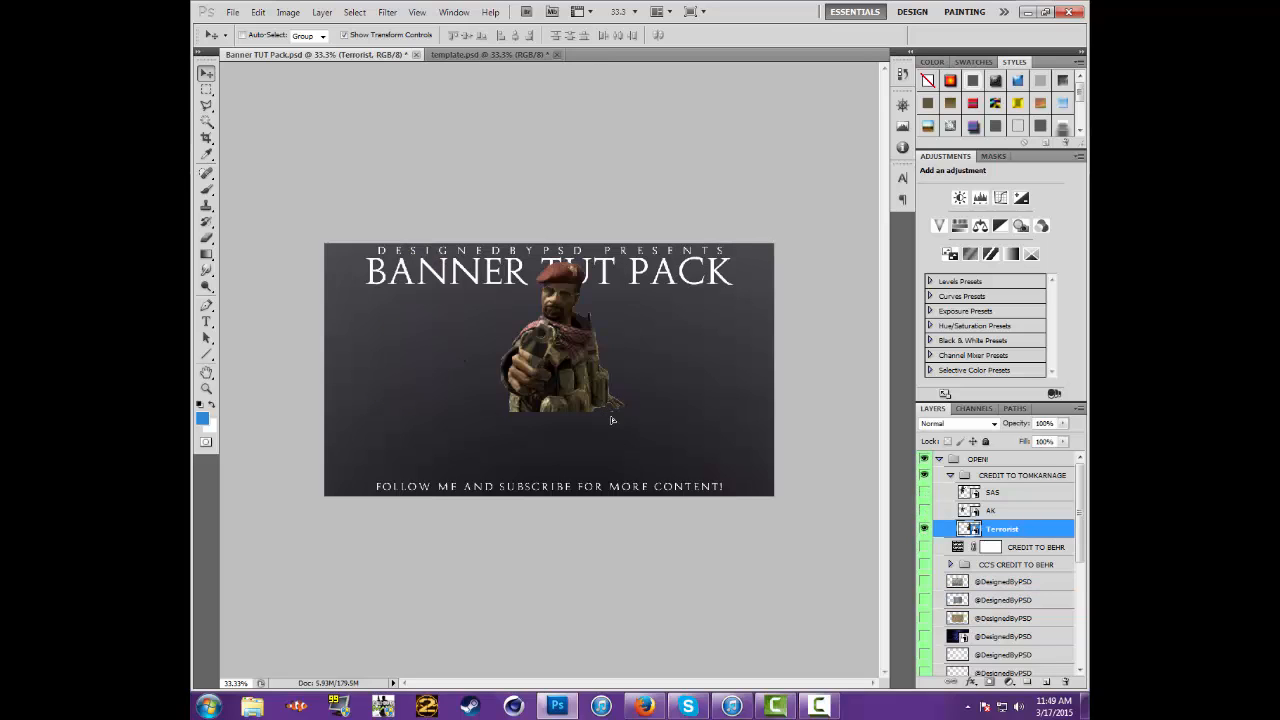
drag(612, 420, 654, 430)
key(ctrl+t)
key(ctrl+t)
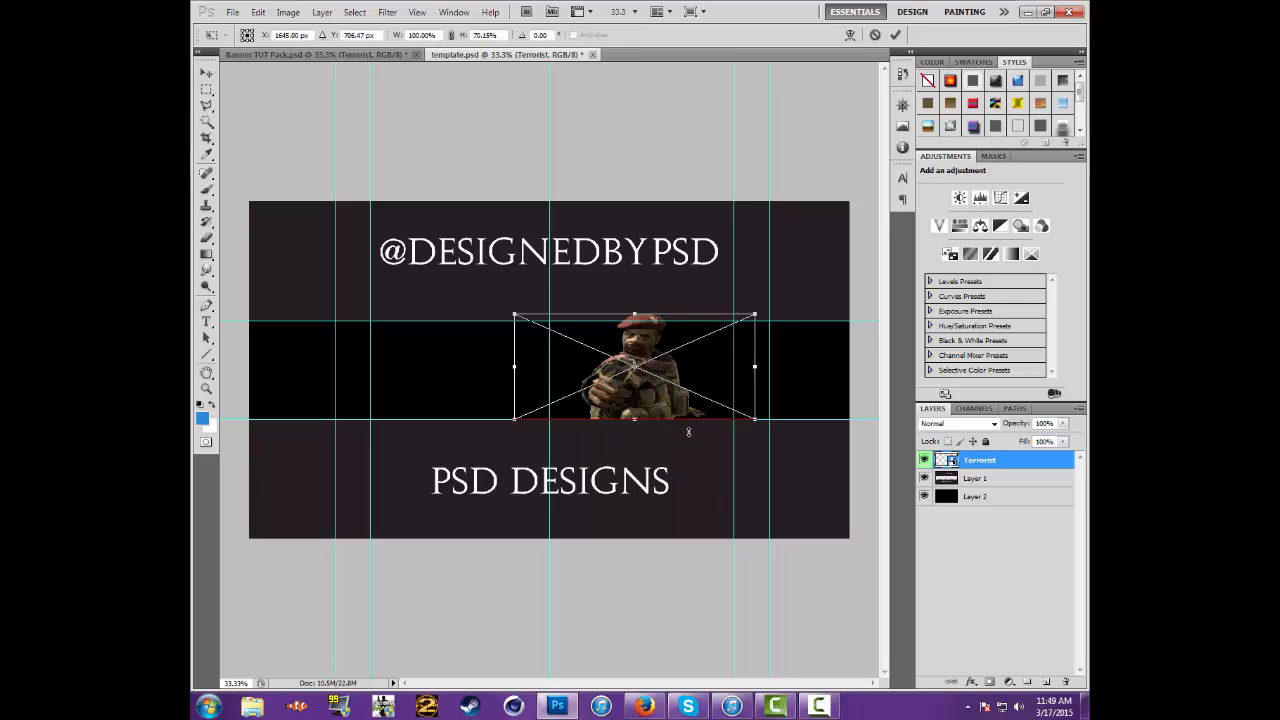
click(207, 76)
key(Return)
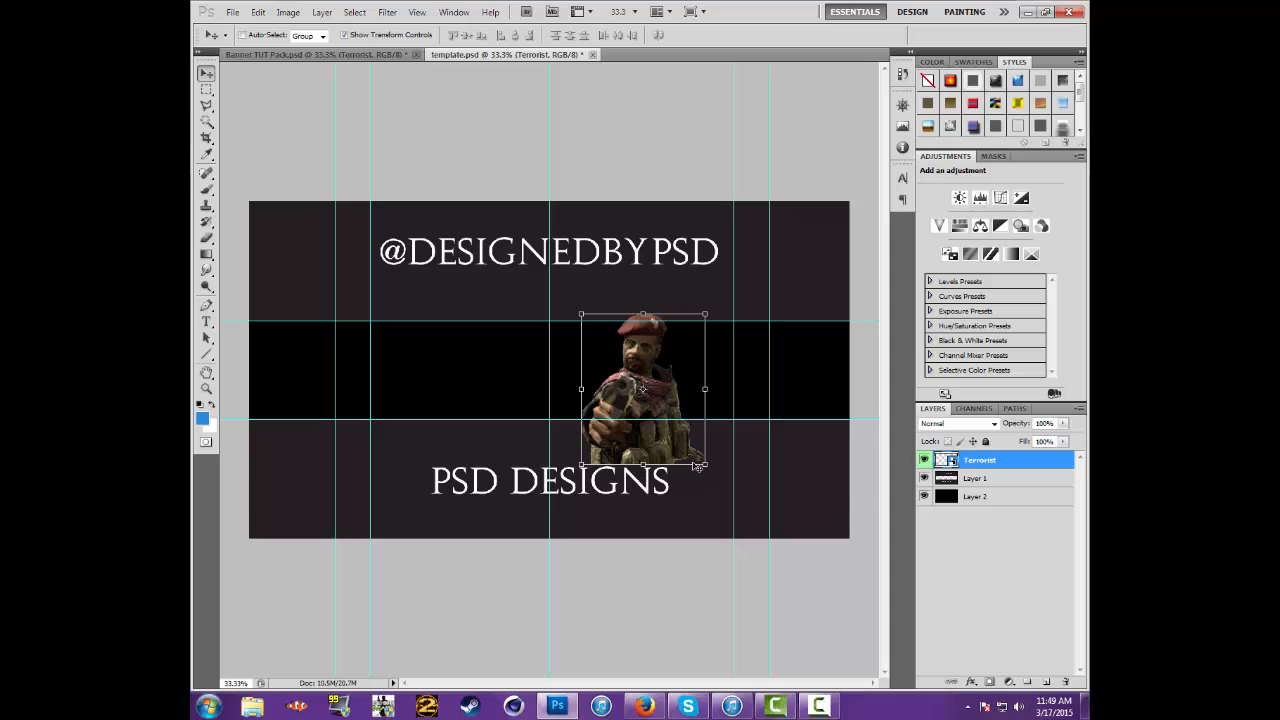
click(701, 465)
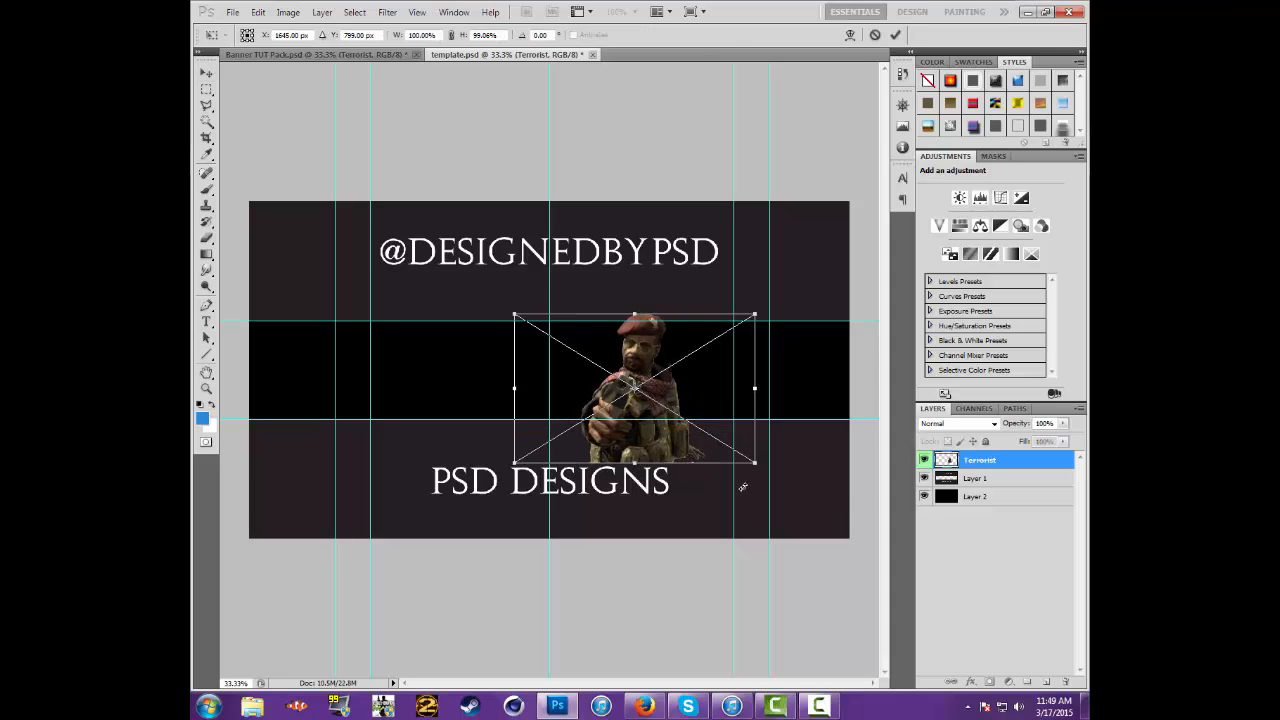
click(207, 74)
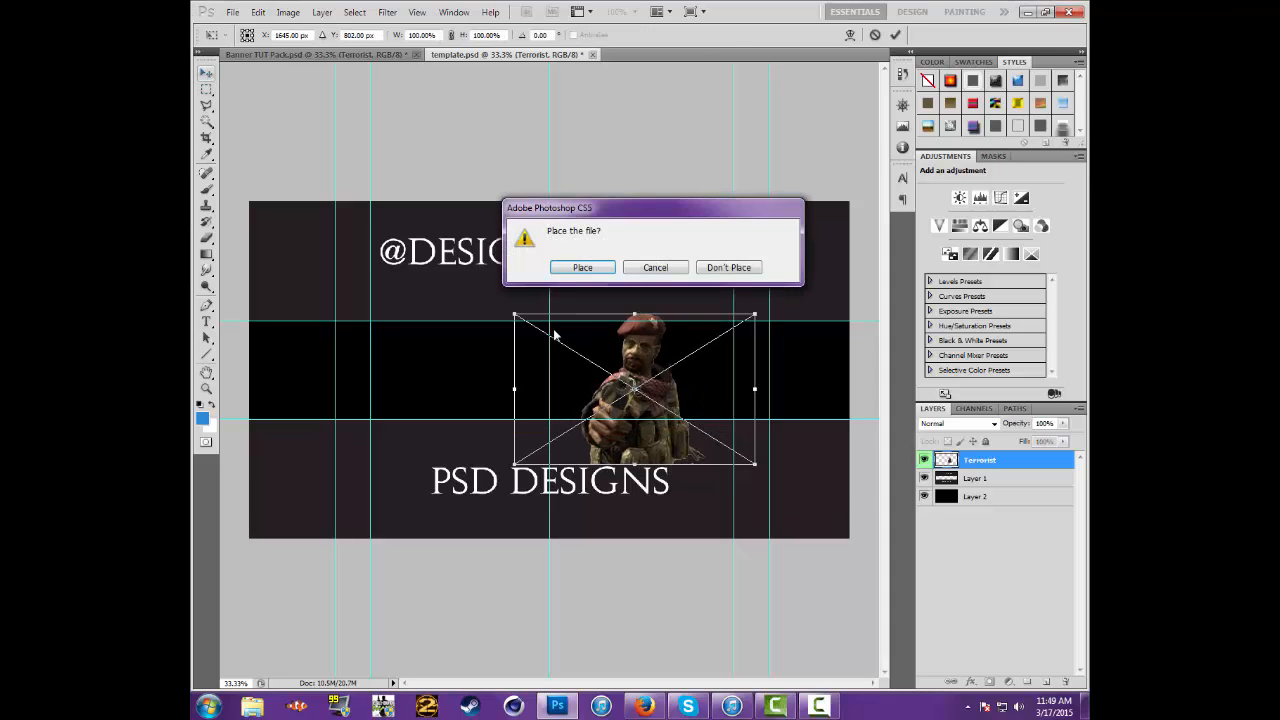
click(735, 268)
drag(703, 465, 634, 526)
click(210, 70)
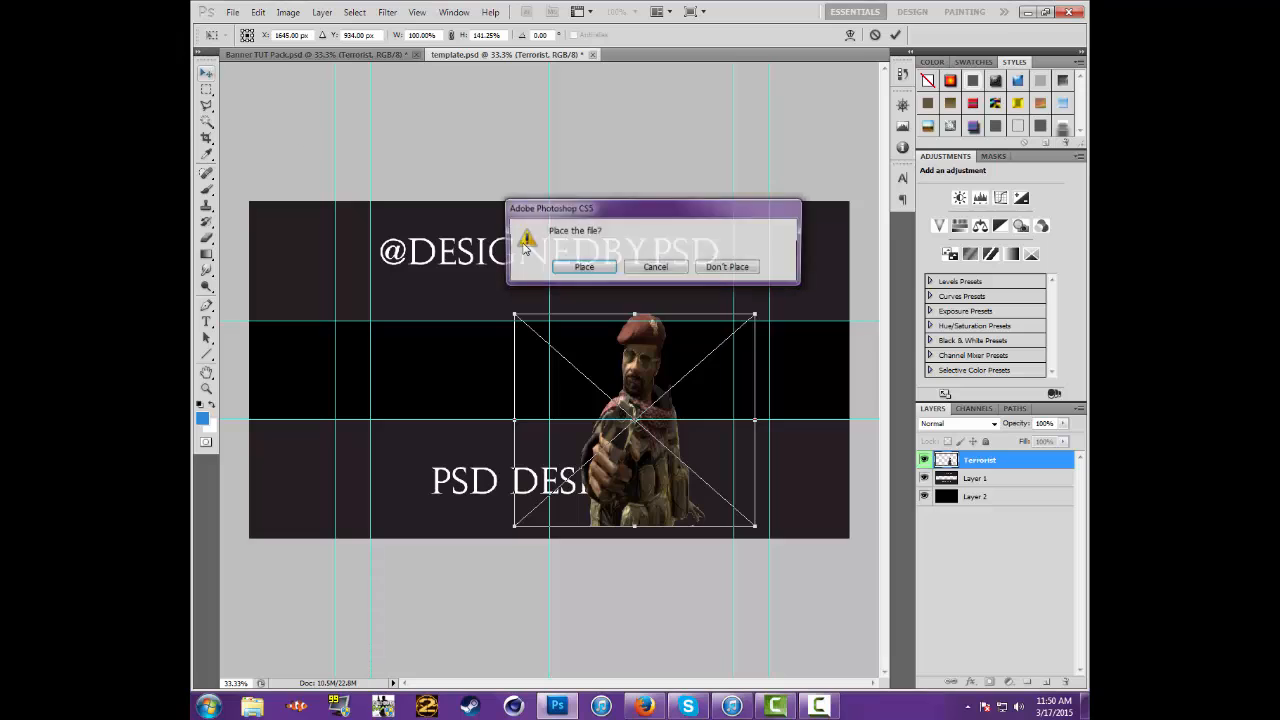
click(735, 267)
drag(703, 463, 675, 486)
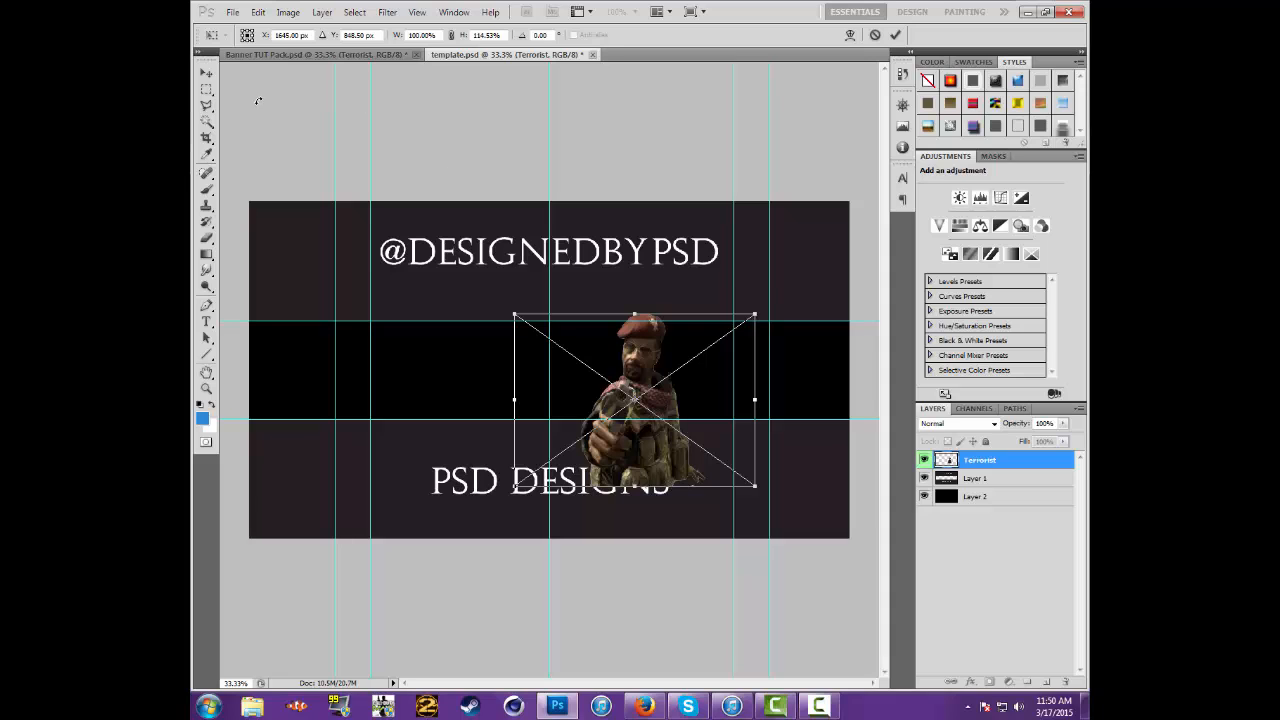
click(207, 73)
click(738, 268)
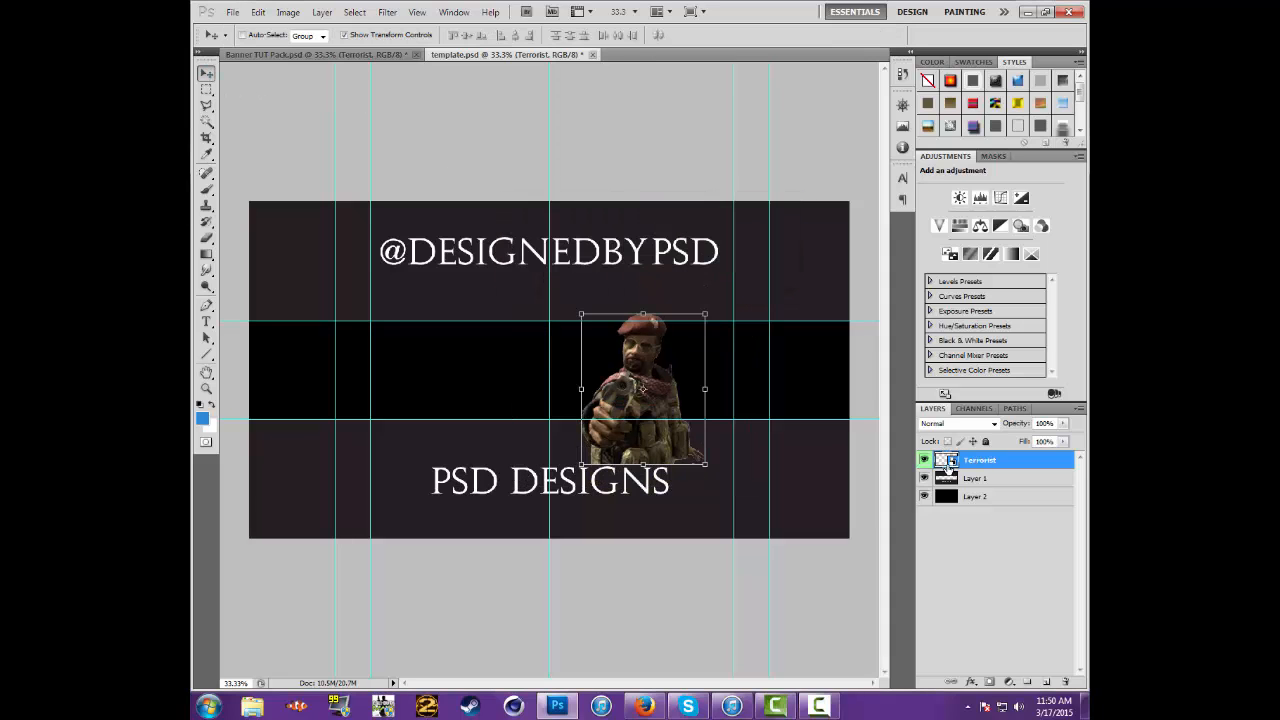
Replace the Terrorist smart object in template.psd with the soldier layer copied from its source PNG
right_click(955, 465)
key(Escape)
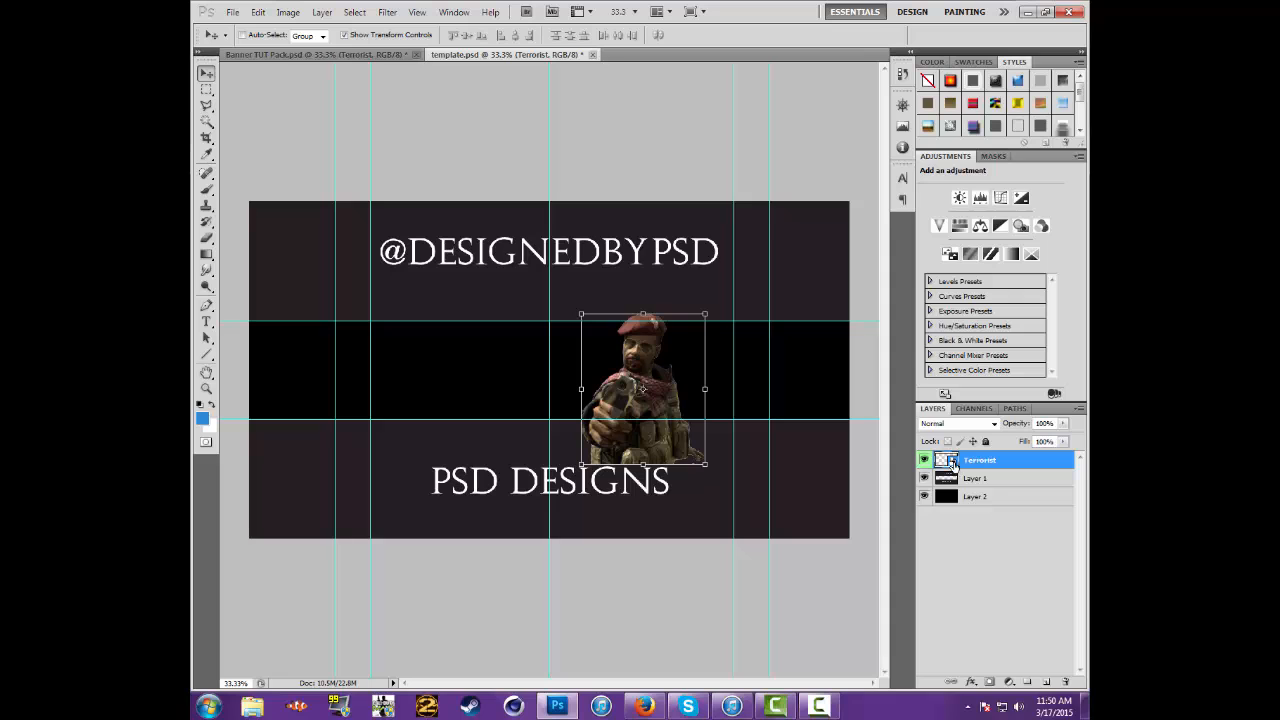
double_click(947, 460)
click(687, 294)
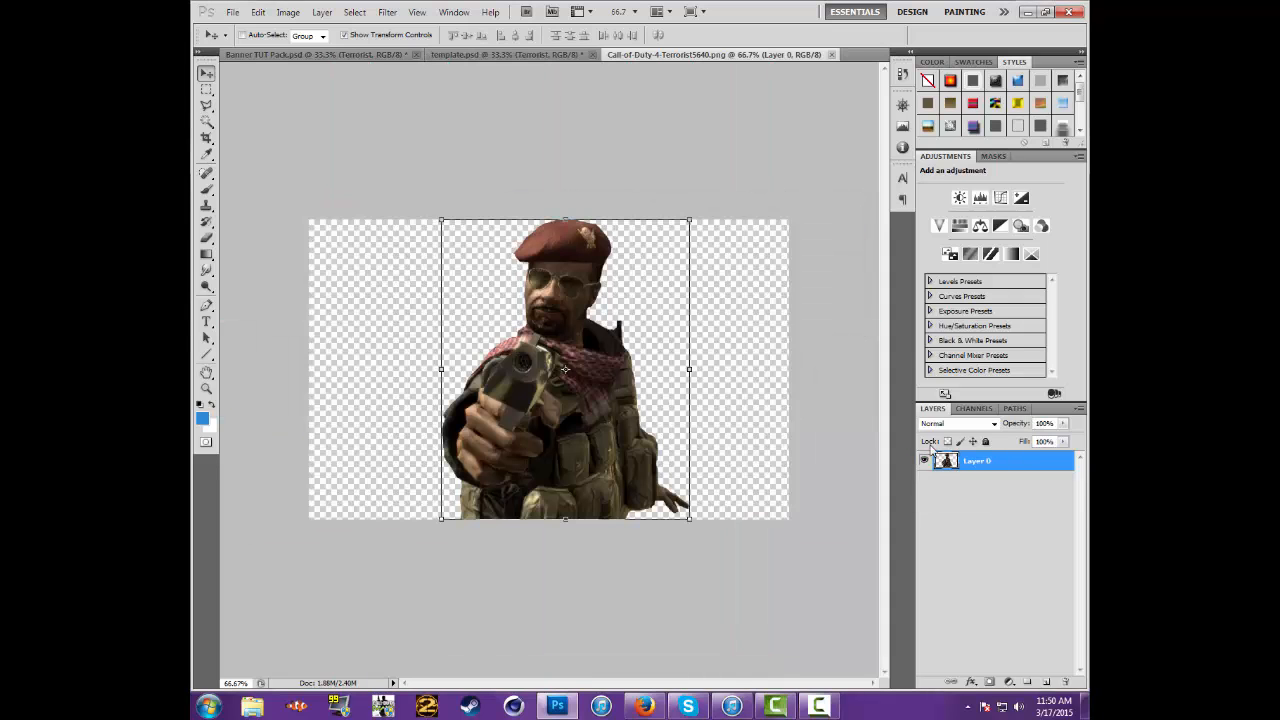
drag(567, 365, 705, 326)
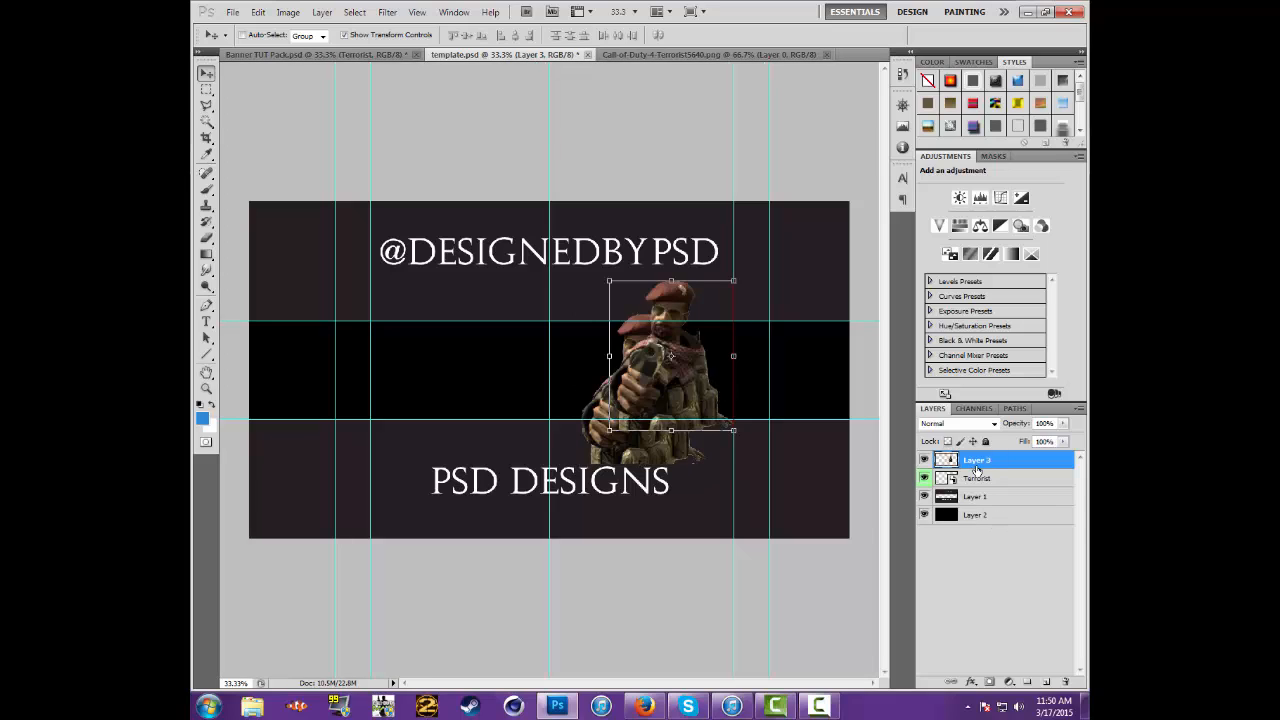
click(990, 479)
key(Delete)
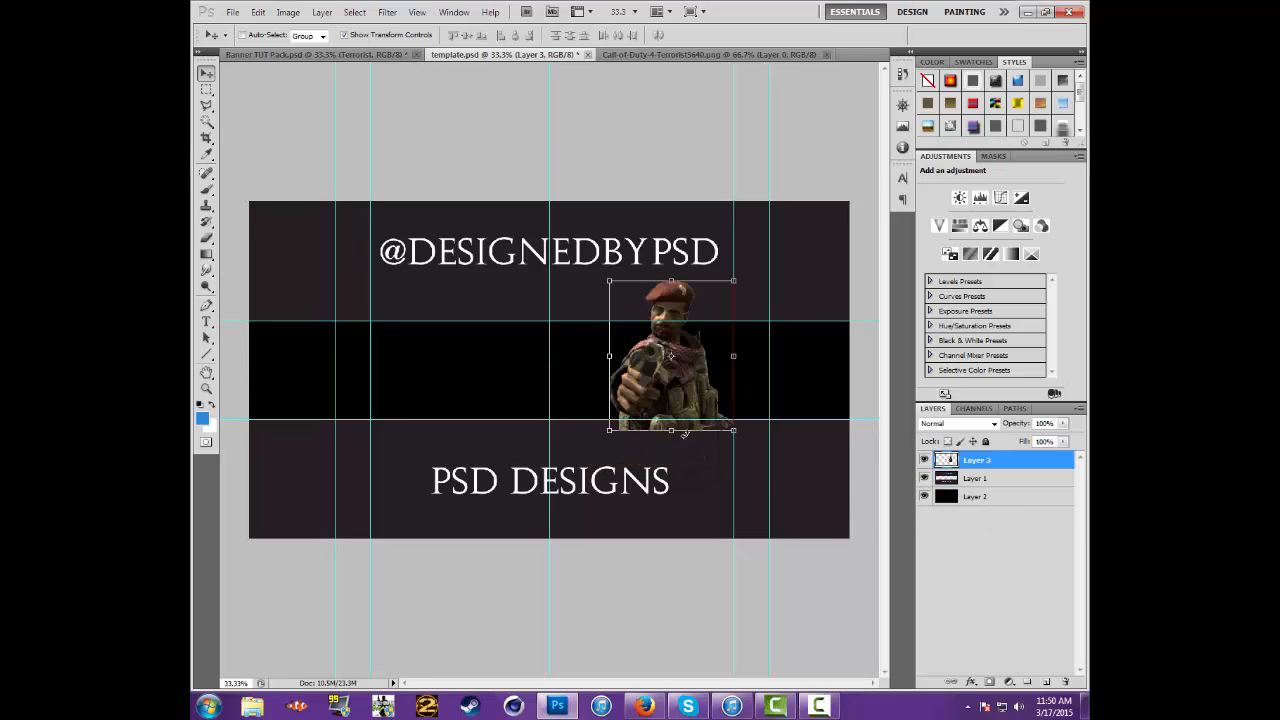
Scale the soldier layer proportionally to about 75% and align its head with the upper guide of the black band
drag(729, 425, 643, 401)
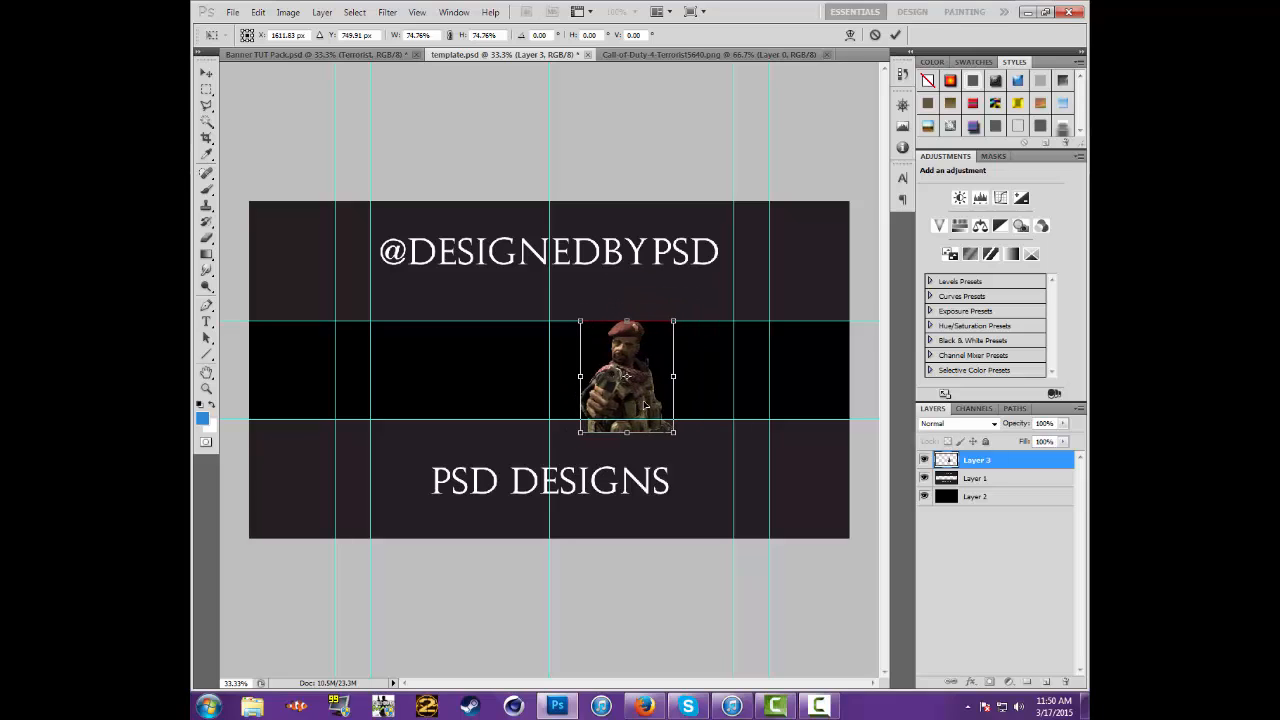
key(Return)
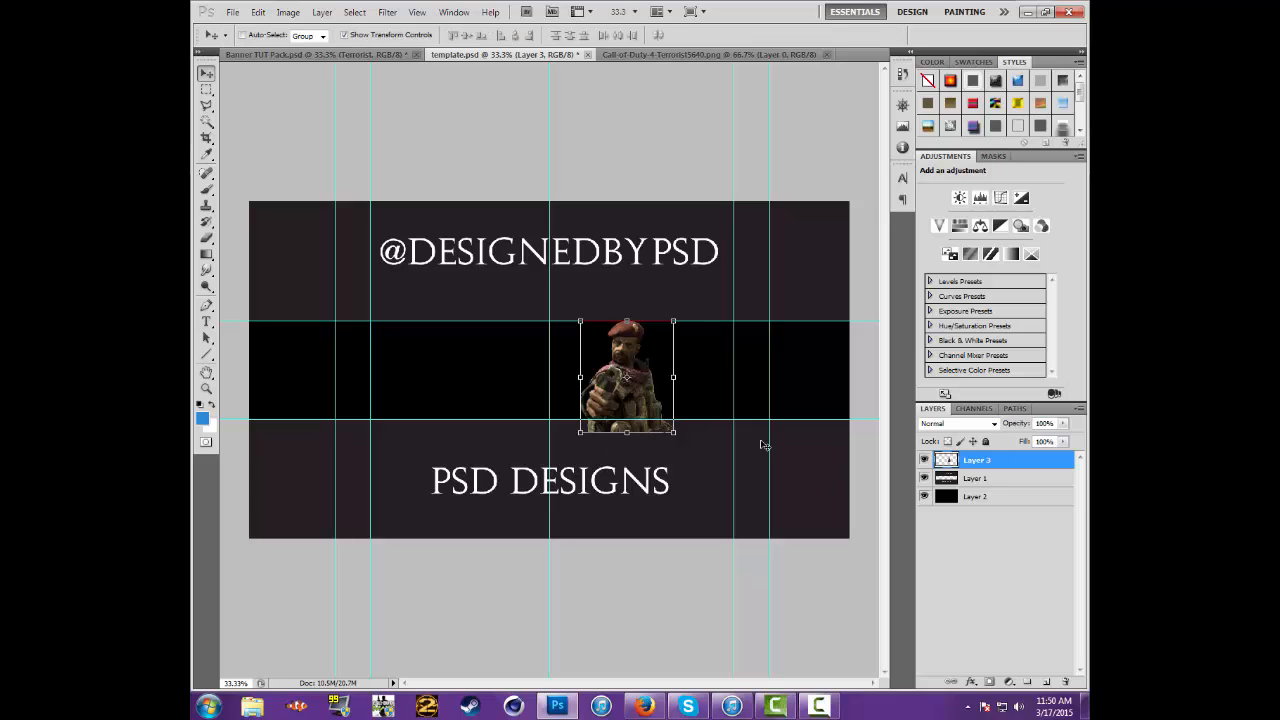
Erase a spot beside the soldier's shoulder on Layer 3 using a hard 9 px eraser brush
click(634, 11)
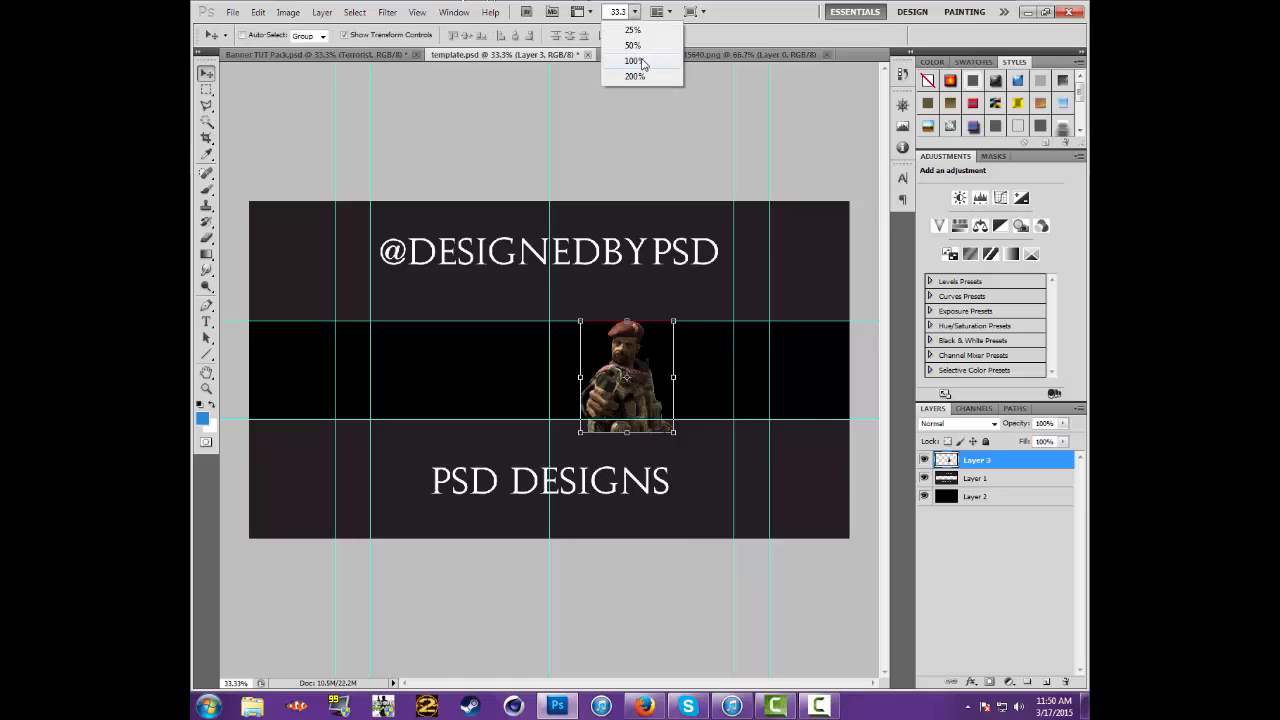
click(634, 61)
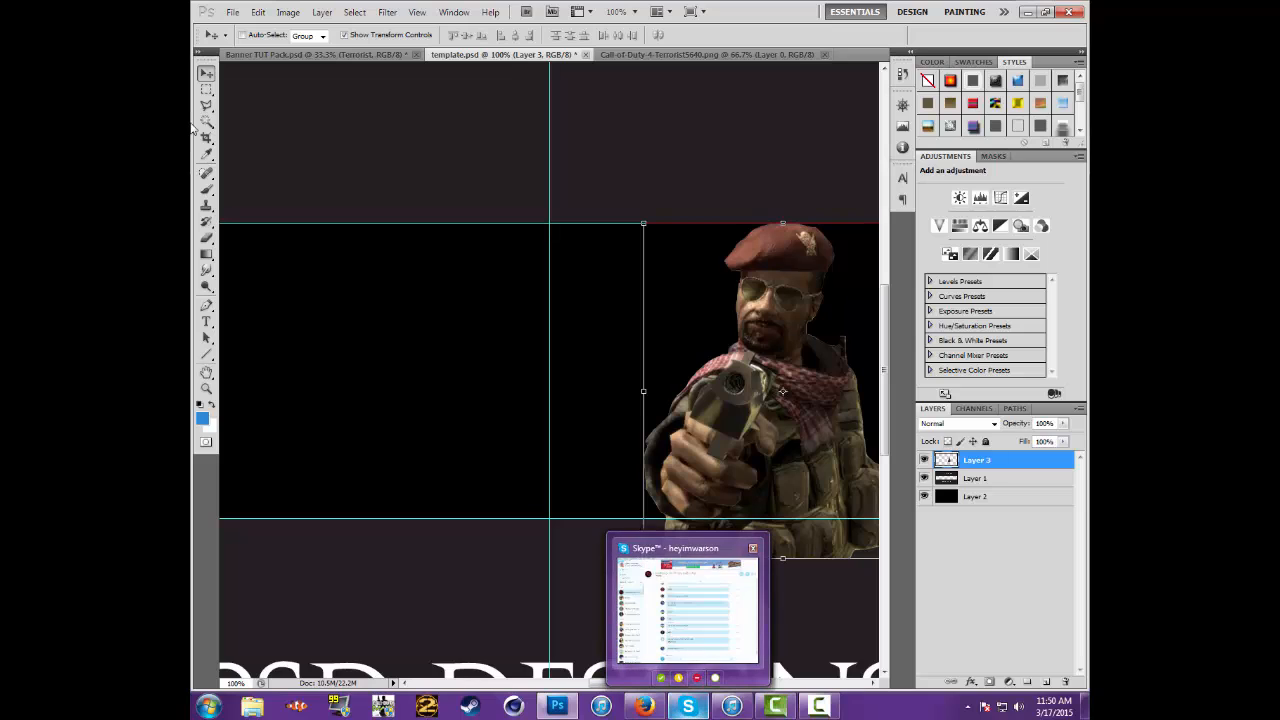
click(206, 237)
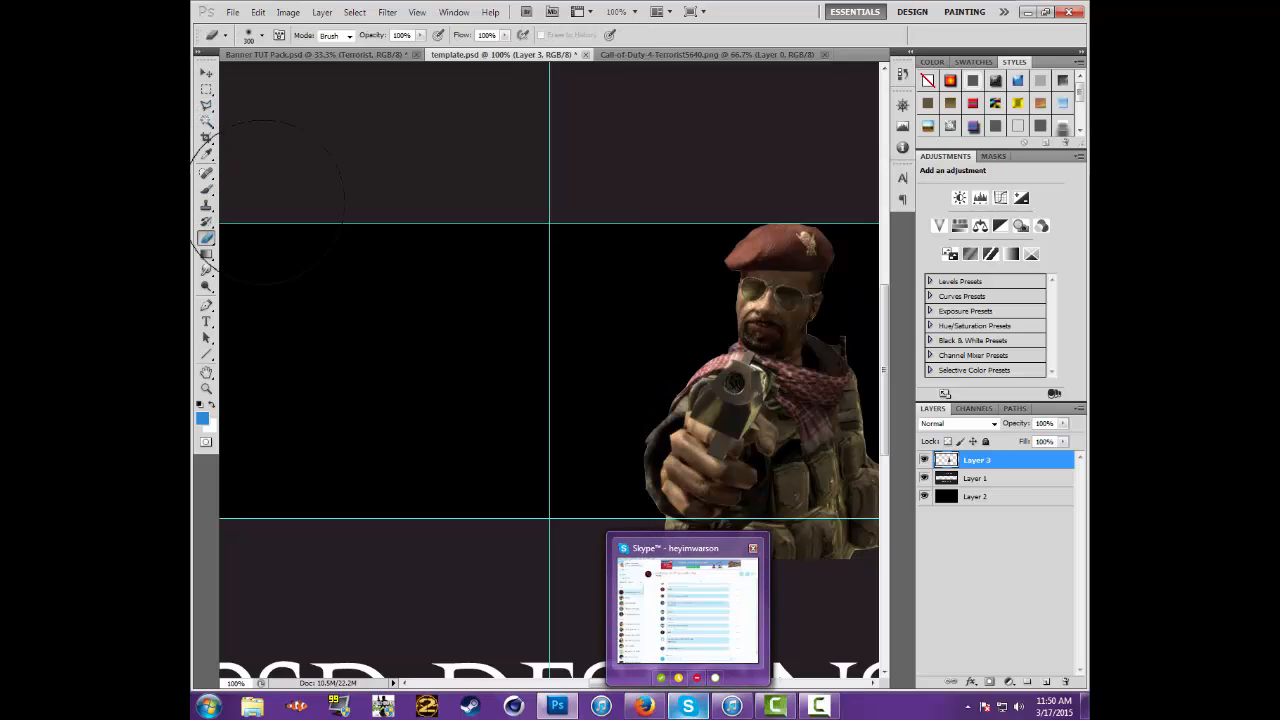
click(261, 36)
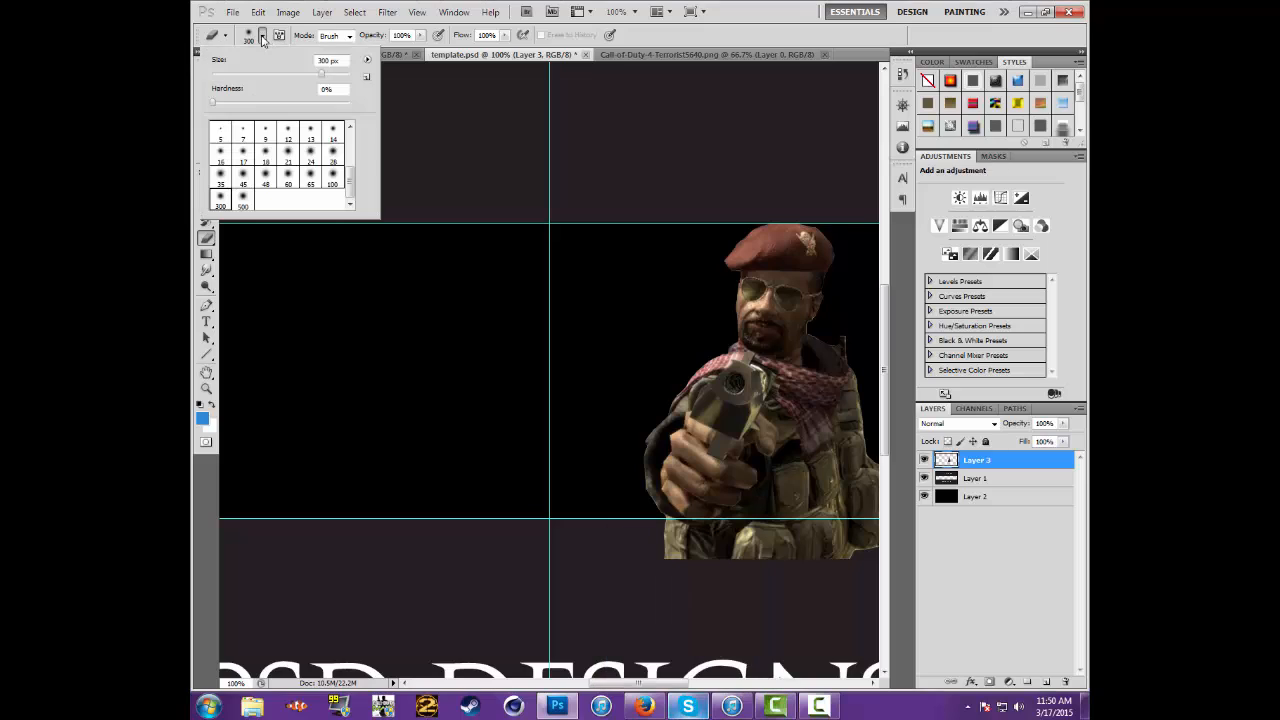
scroll(229, 140, up, 3)
click(242, 141)
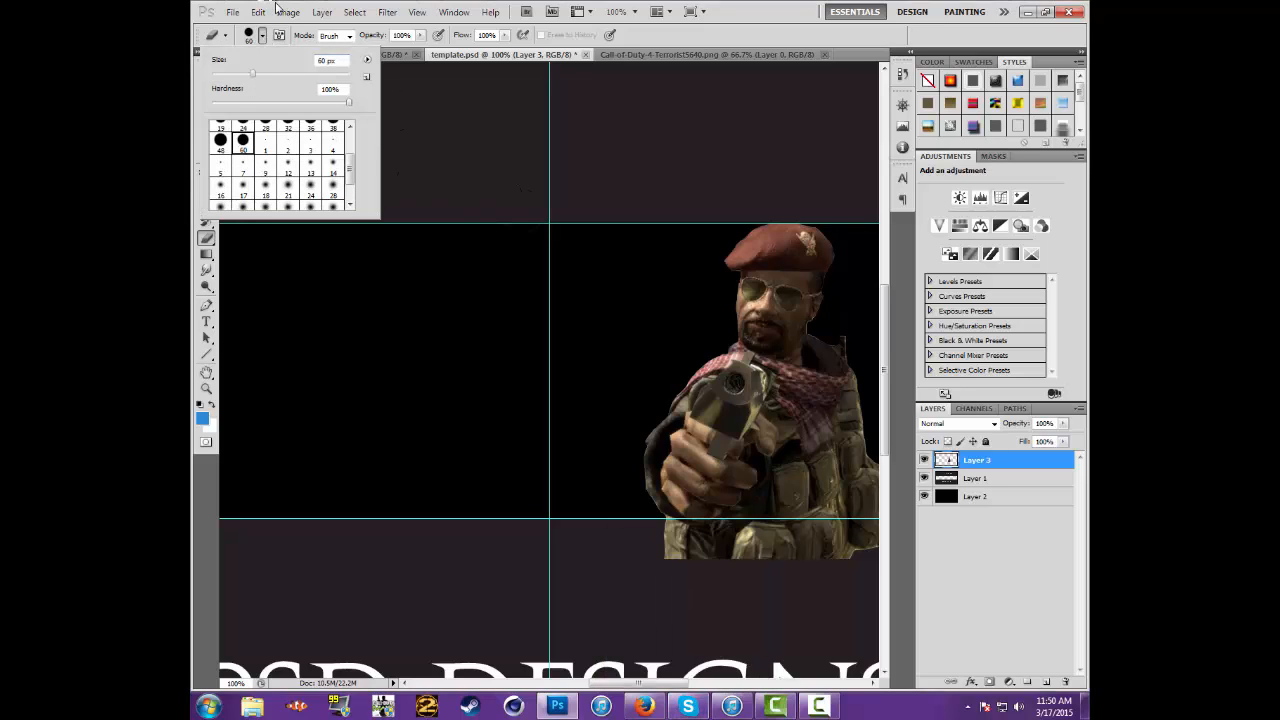
click(265, 32)
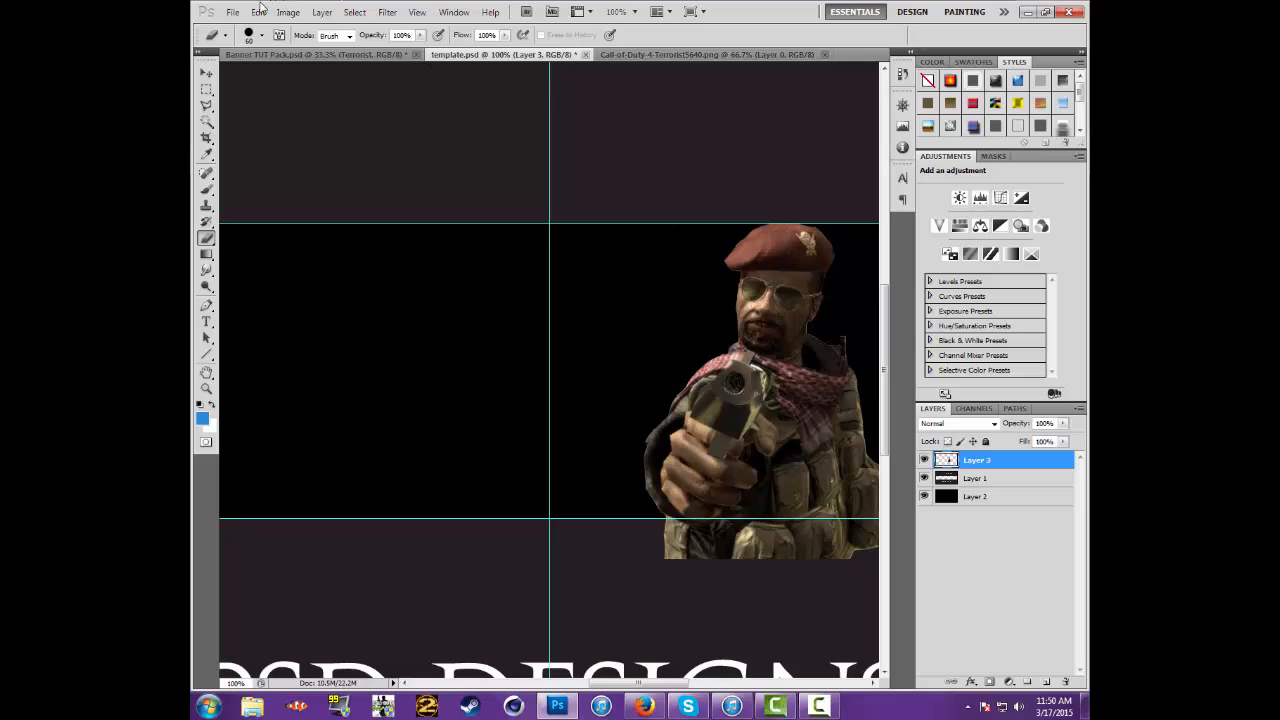
click(262, 35)
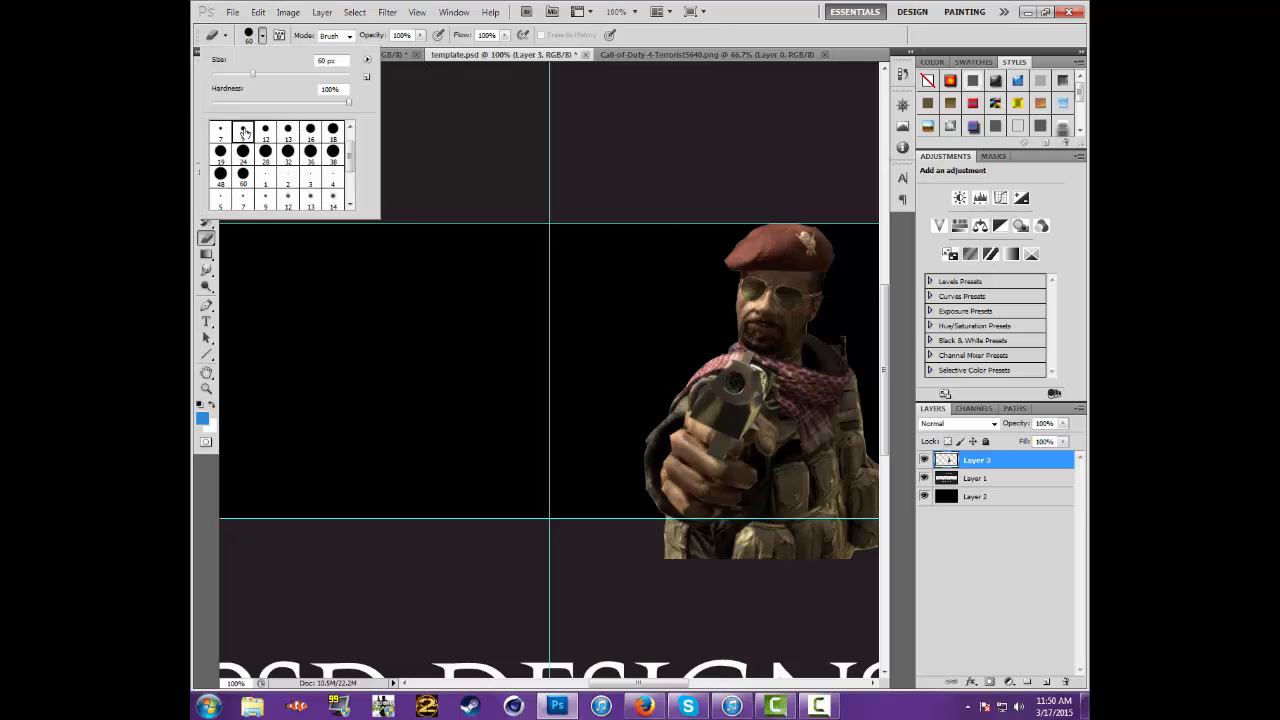
click(243, 132)
click(836, 341)
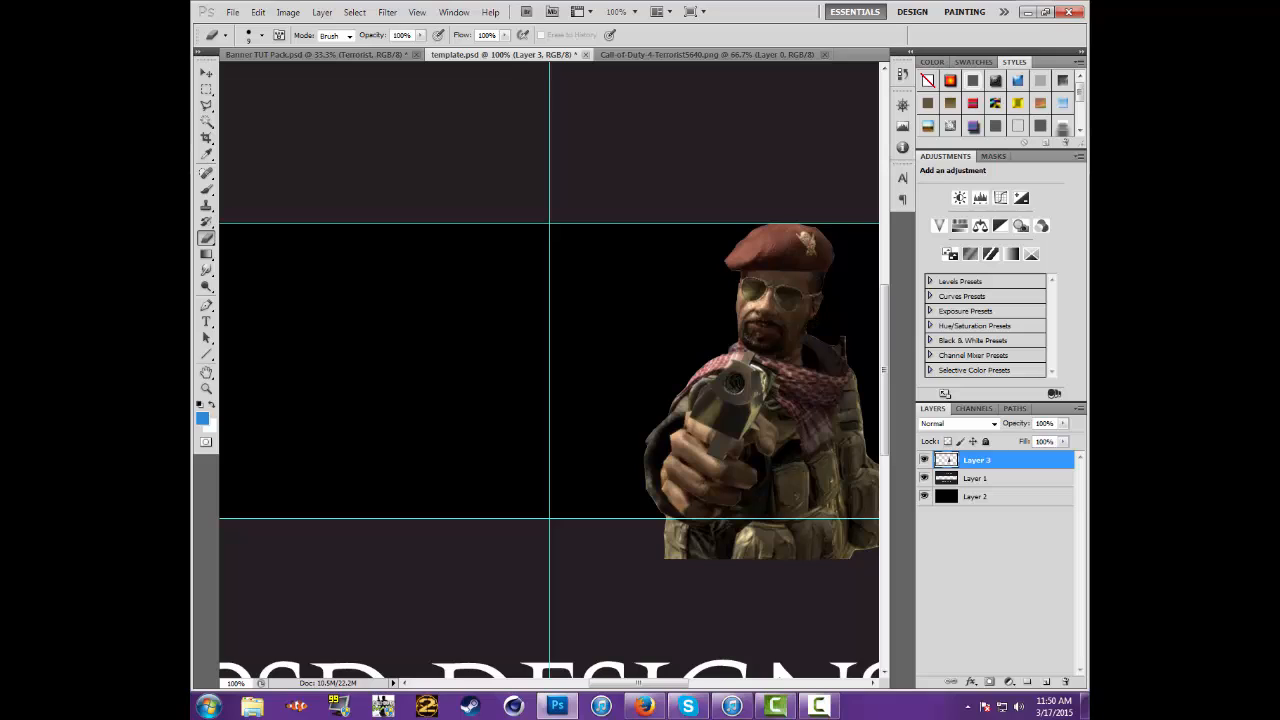
Move the soldier layer, Layer 3, below Layer 1 in the layer stack
click(205, 73)
click(615, 14)
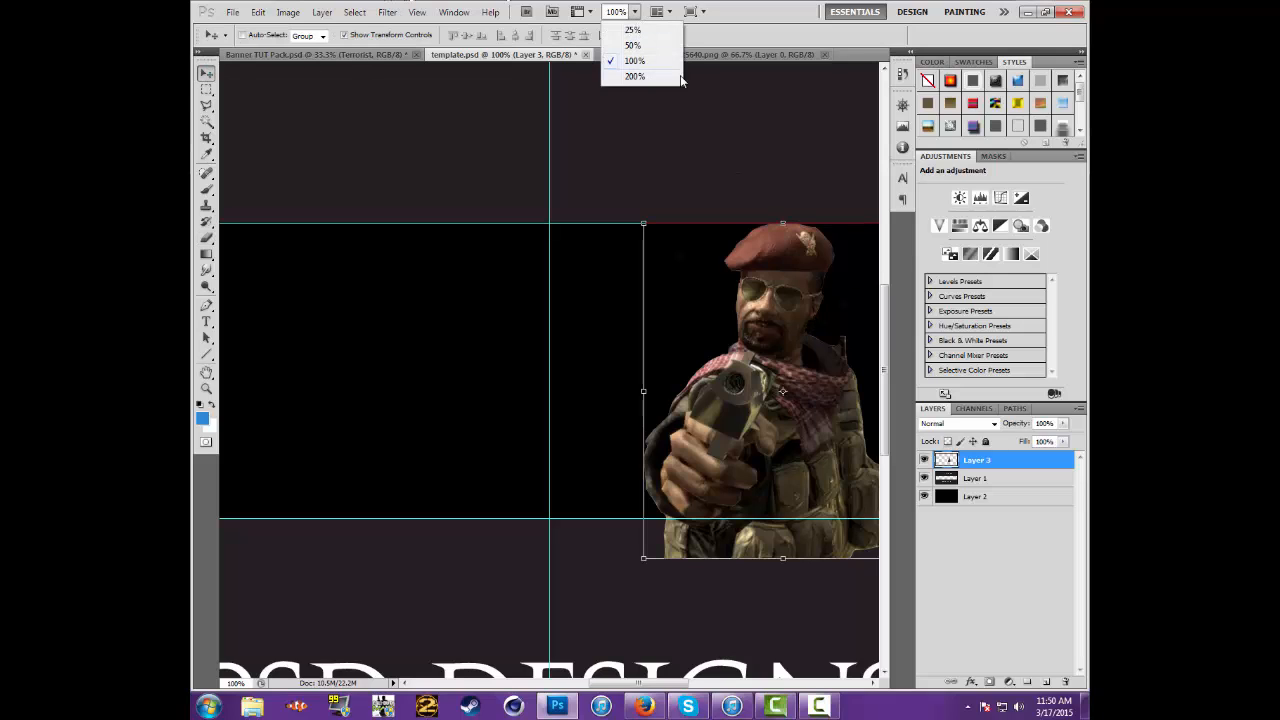
click(632, 45)
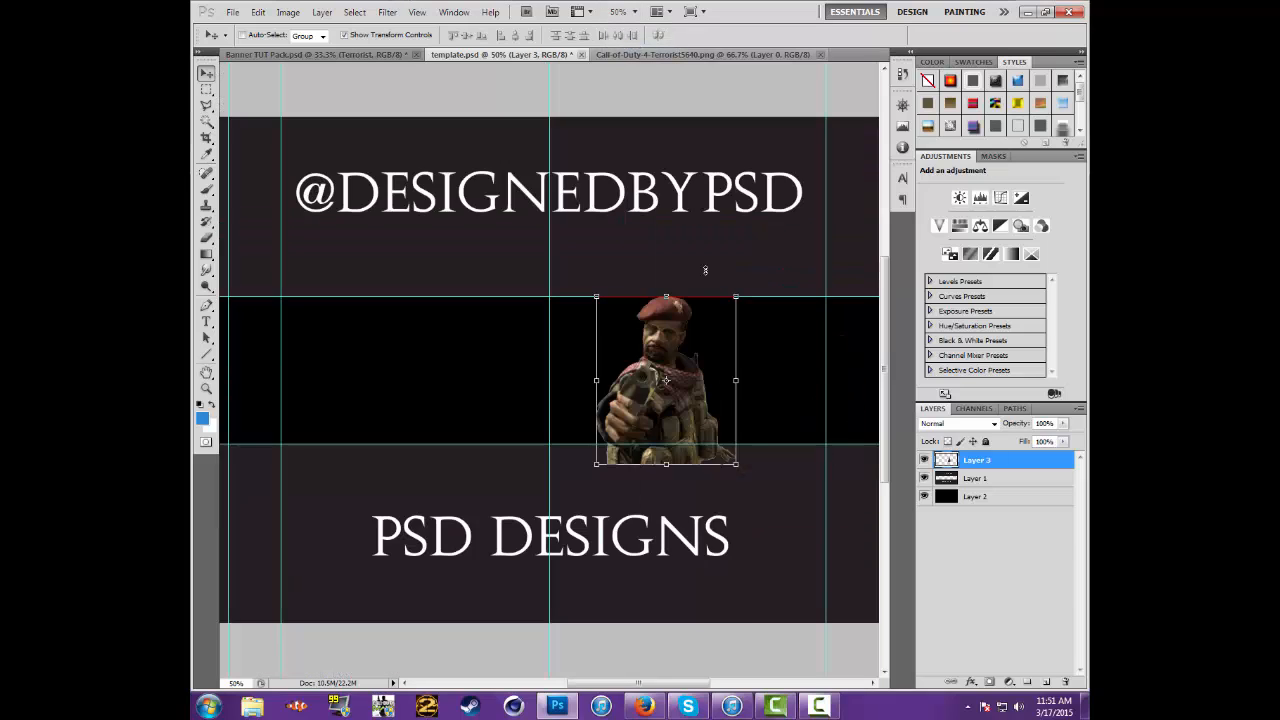
drag(998, 462, 1014, 497)
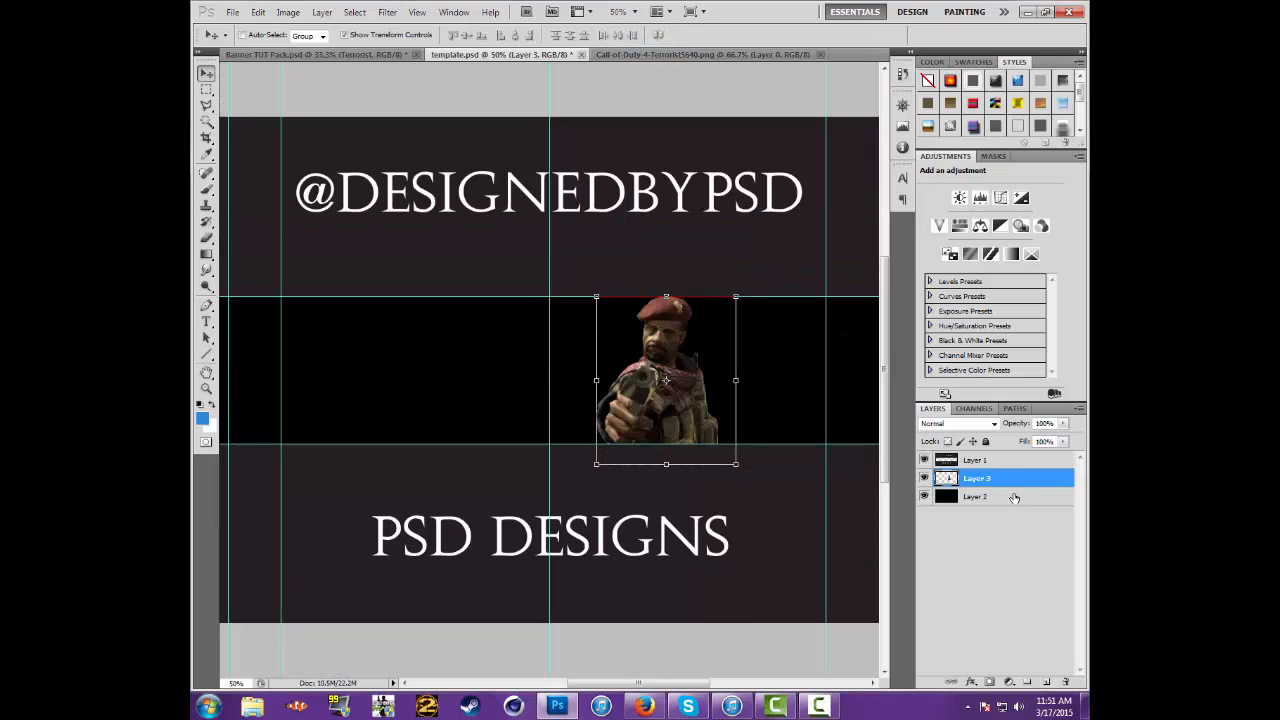
click(1014, 497)
Duplicate the soldier layer, Layer 3, keeping the default copy name
click(990, 480)
right_click(990, 480)
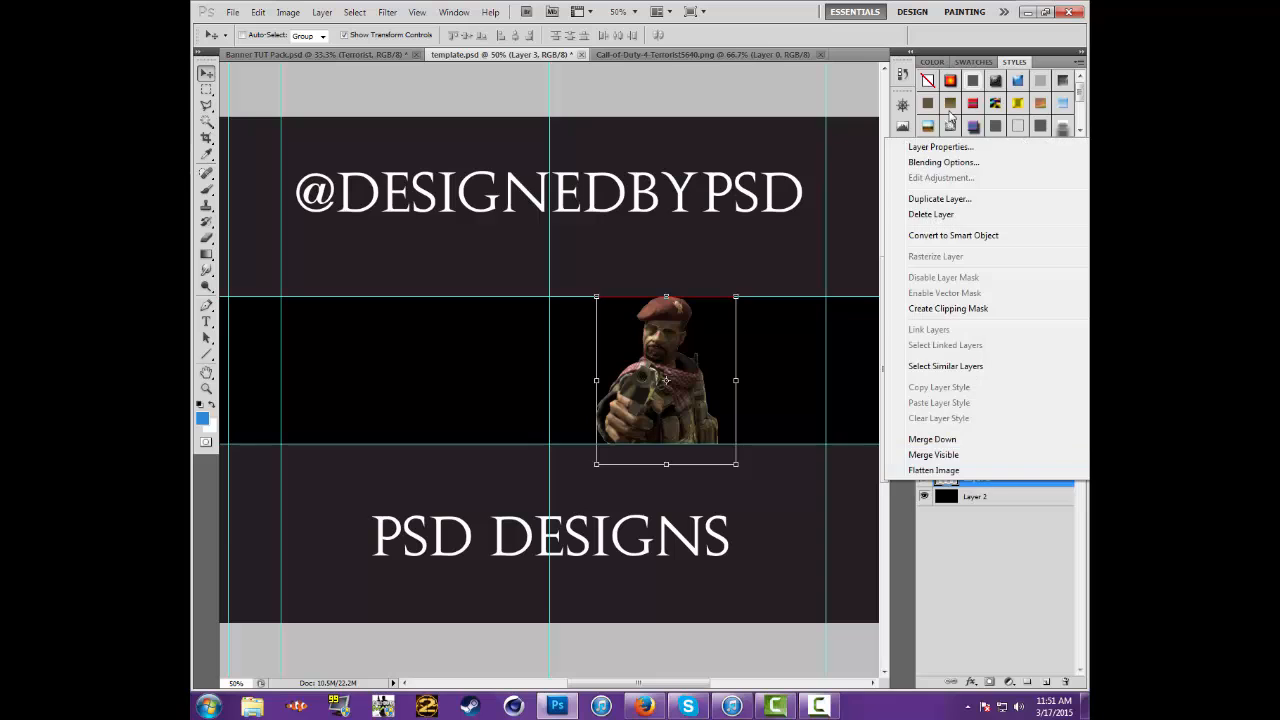
click(940, 192)
click(761, 219)
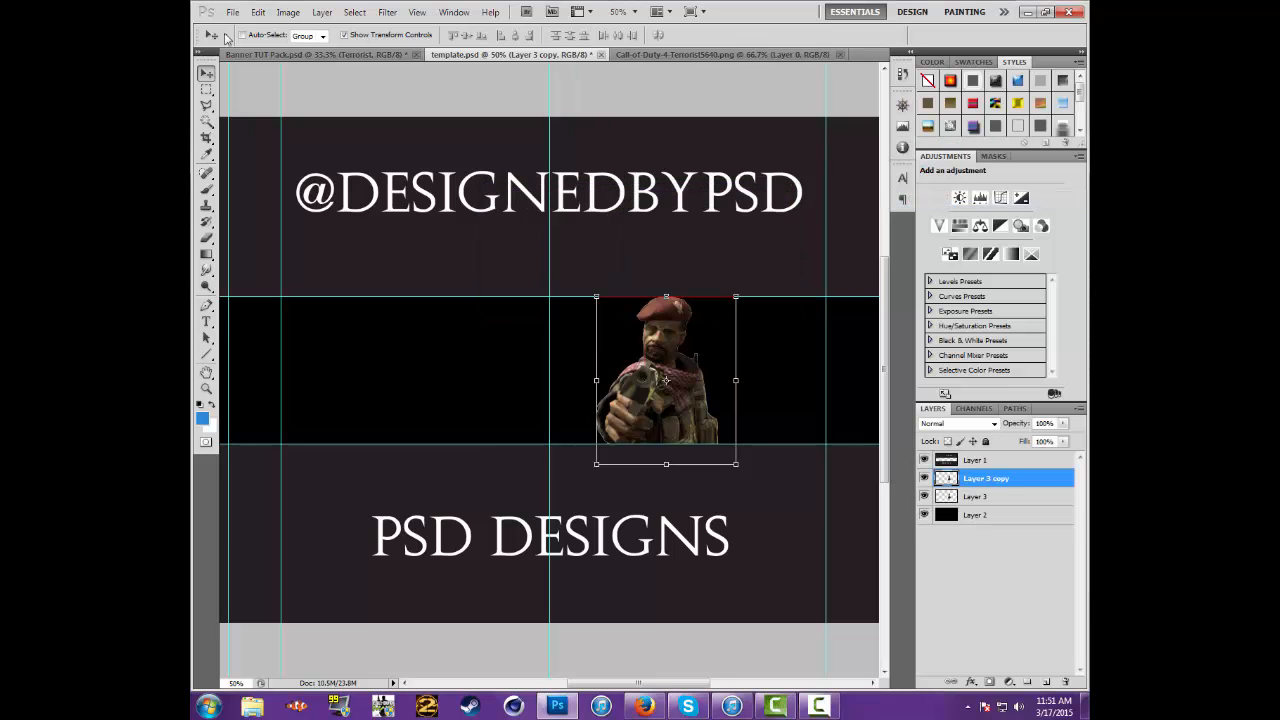
Apply a Motion Blur at 0° with a distance above 214 pixels to Layer 3 copy and place it beneath Layer 3
click(1038, 494)
click(1030, 477)
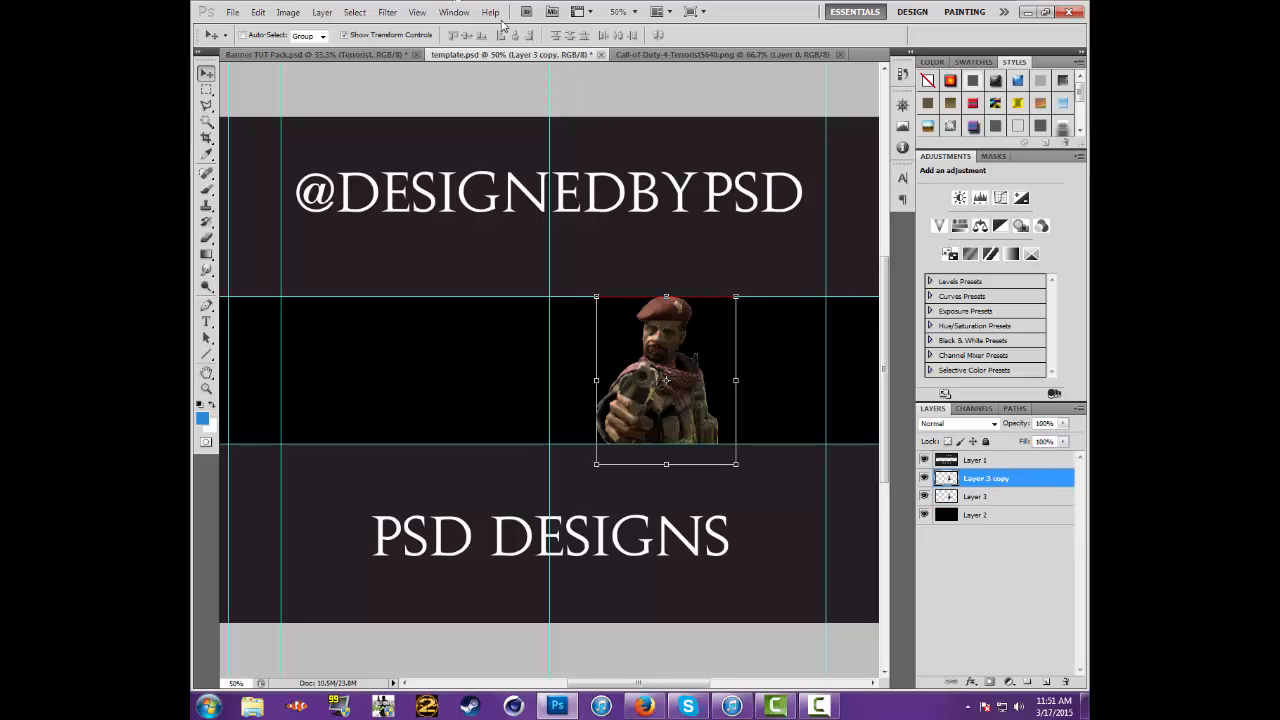
click(415, 12)
mouse_move(390, 15)
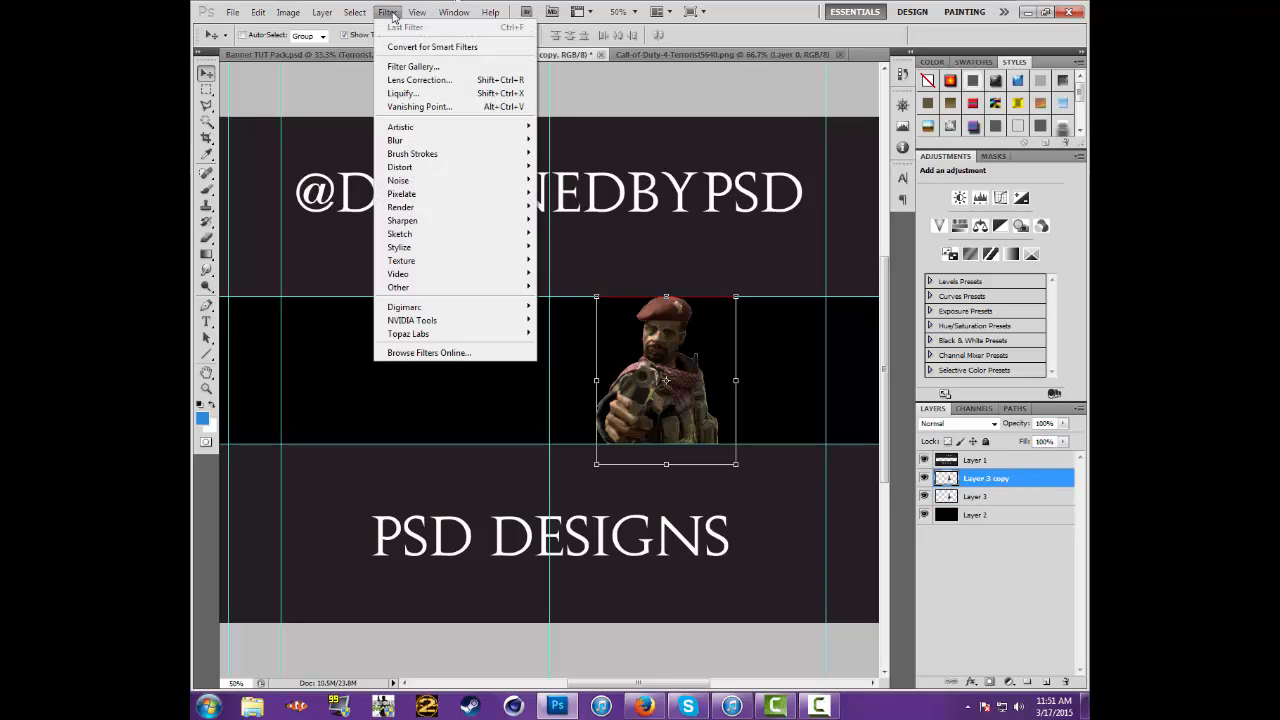
mouse_move(425, 145)
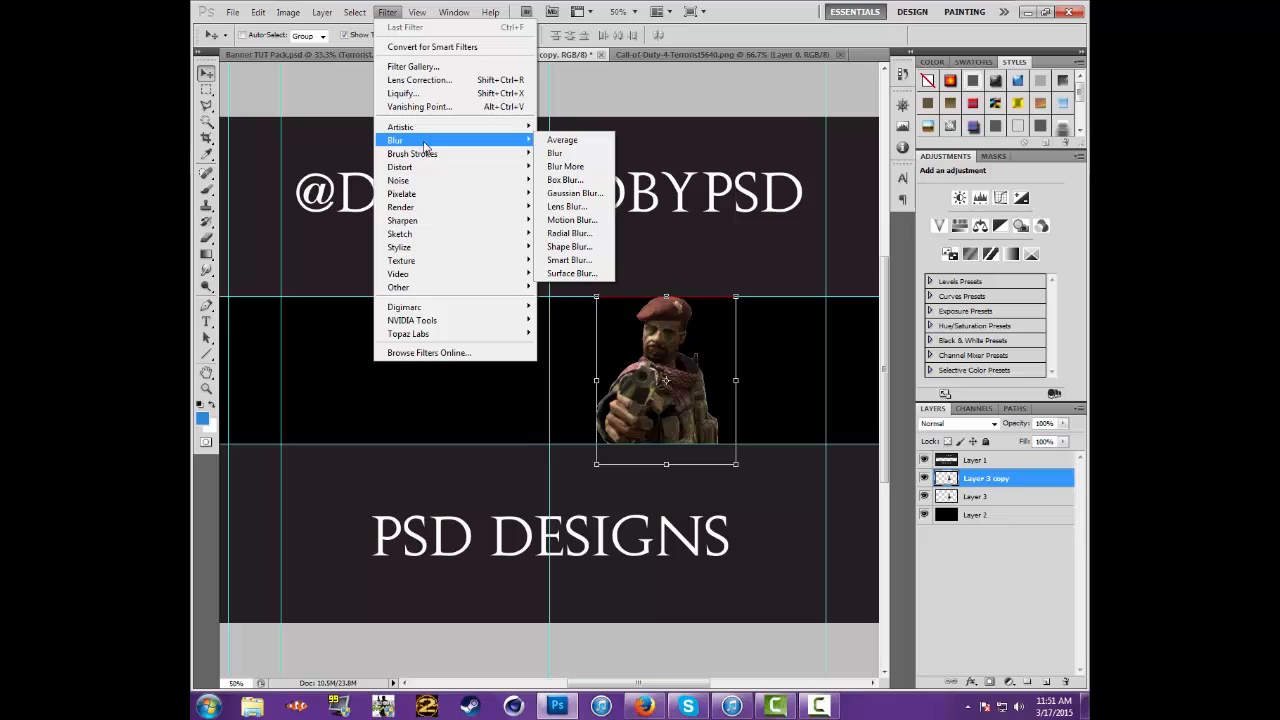
click(576, 222)
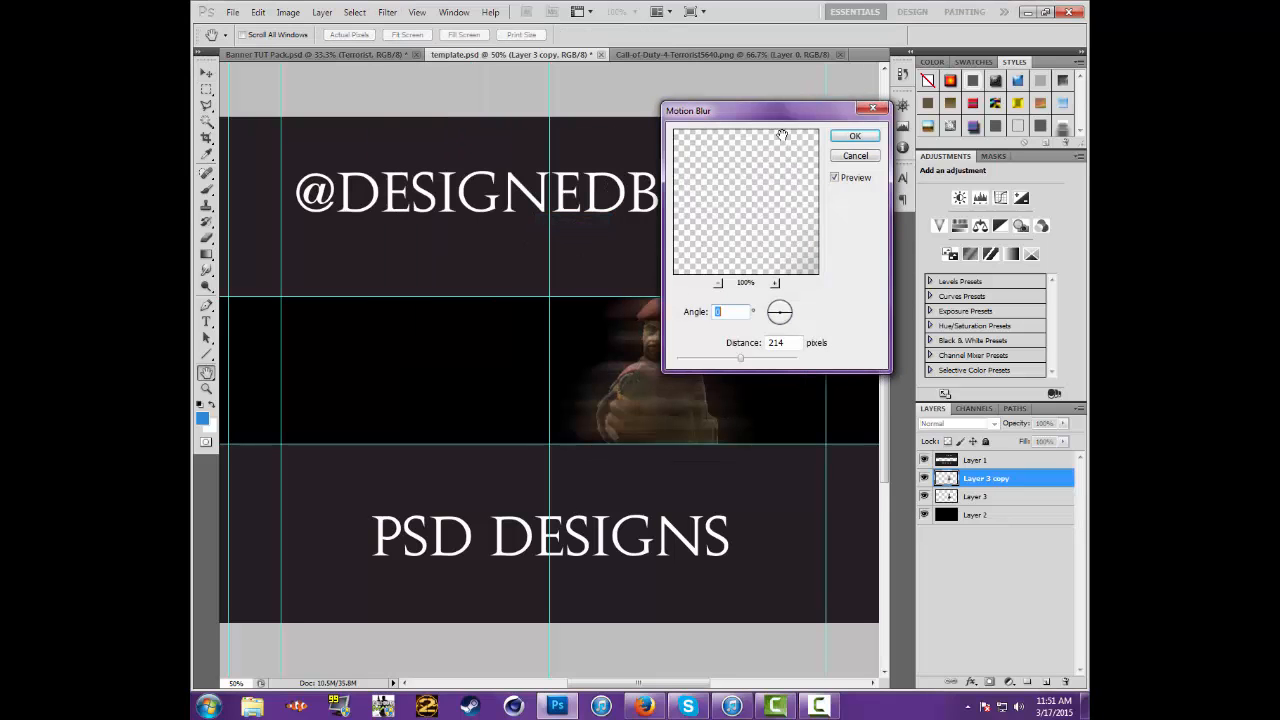
drag(790, 121, 913, 81)
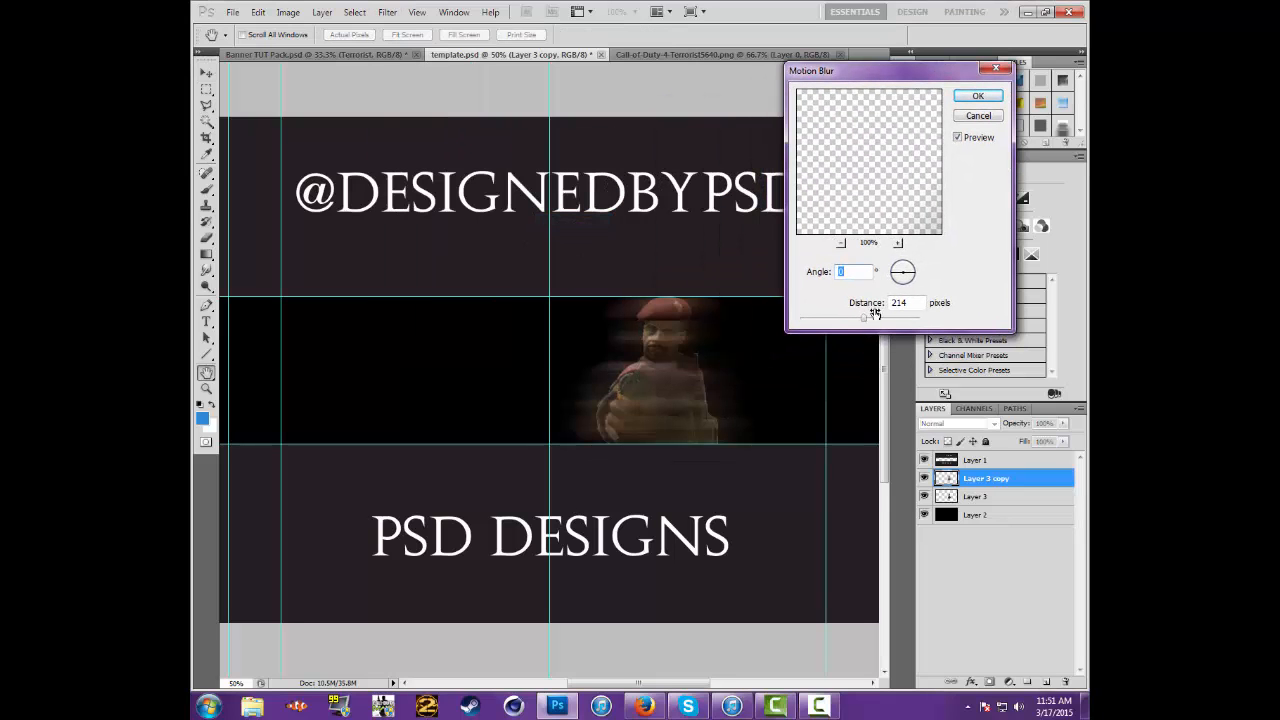
mouse_move(865, 318)
mouse_down()
mouse_move(886, 320)
mouse_move(847, 322)
mouse_move(877, 322)
mouse_up()
click(977, 99)
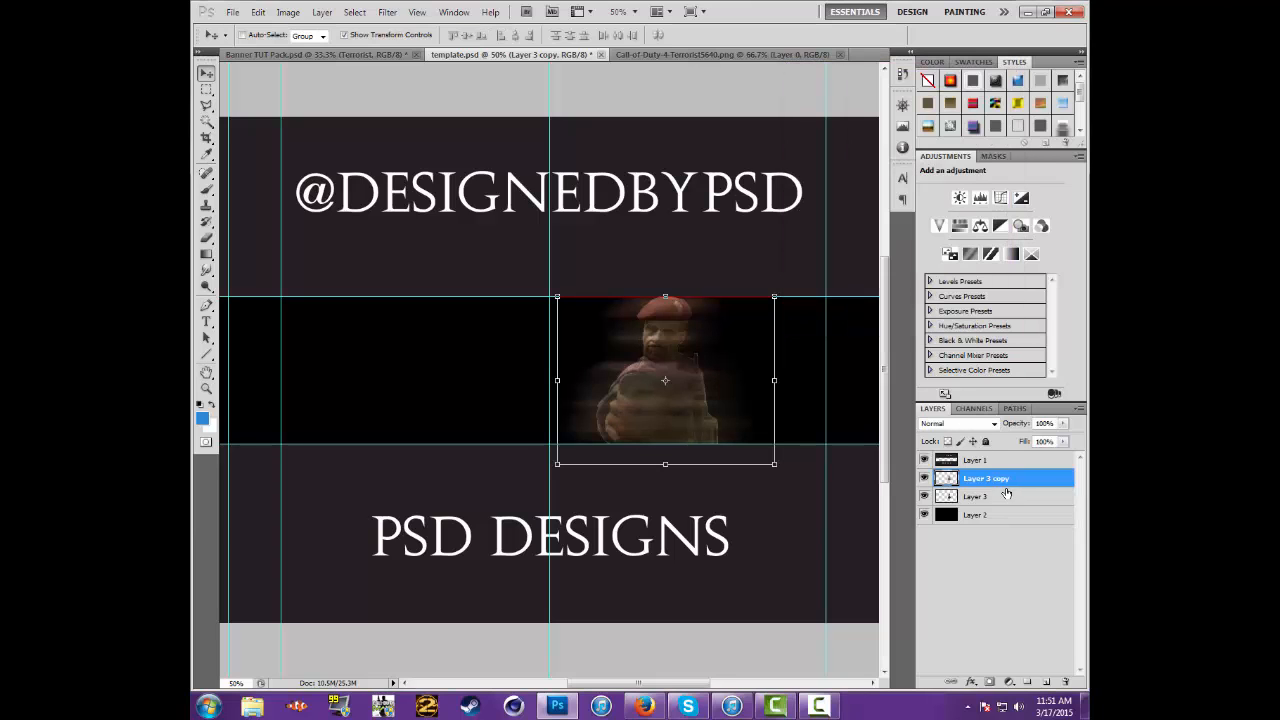
drag(1006, 493, 1023, 505)
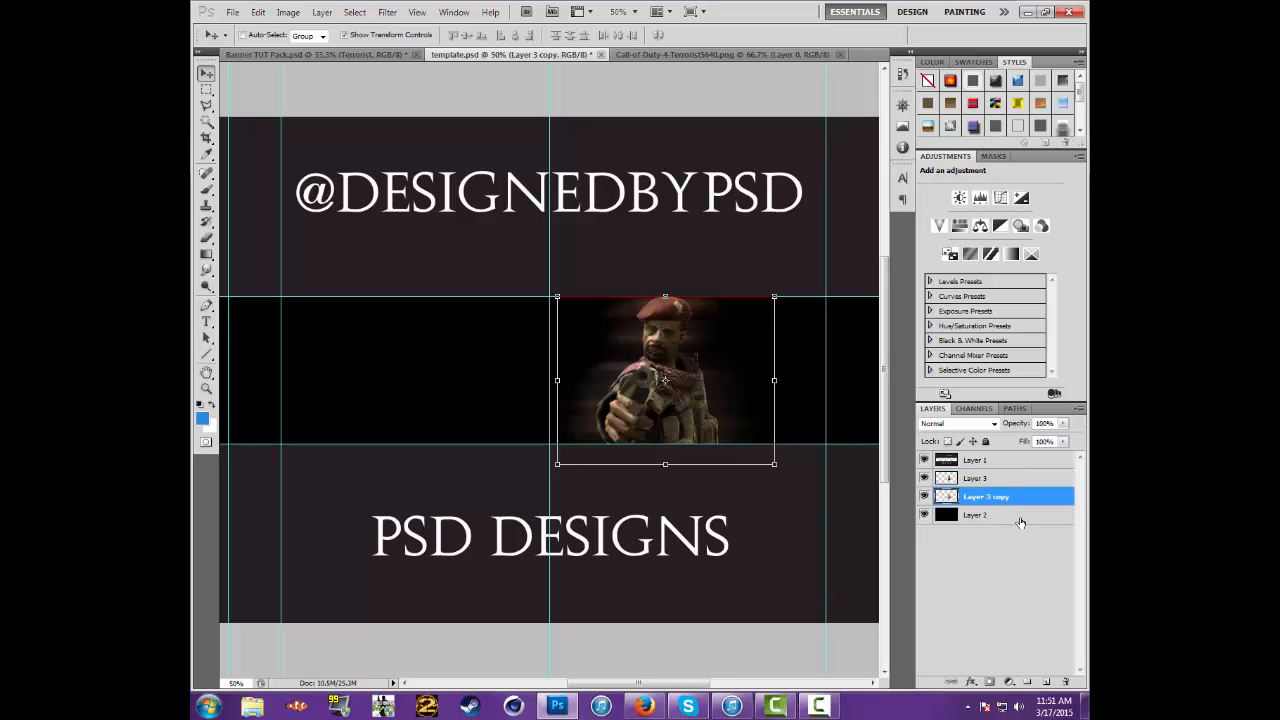
Select Layer 2 in template.psd and close the soldier's source PNG document
click(1020, 519)
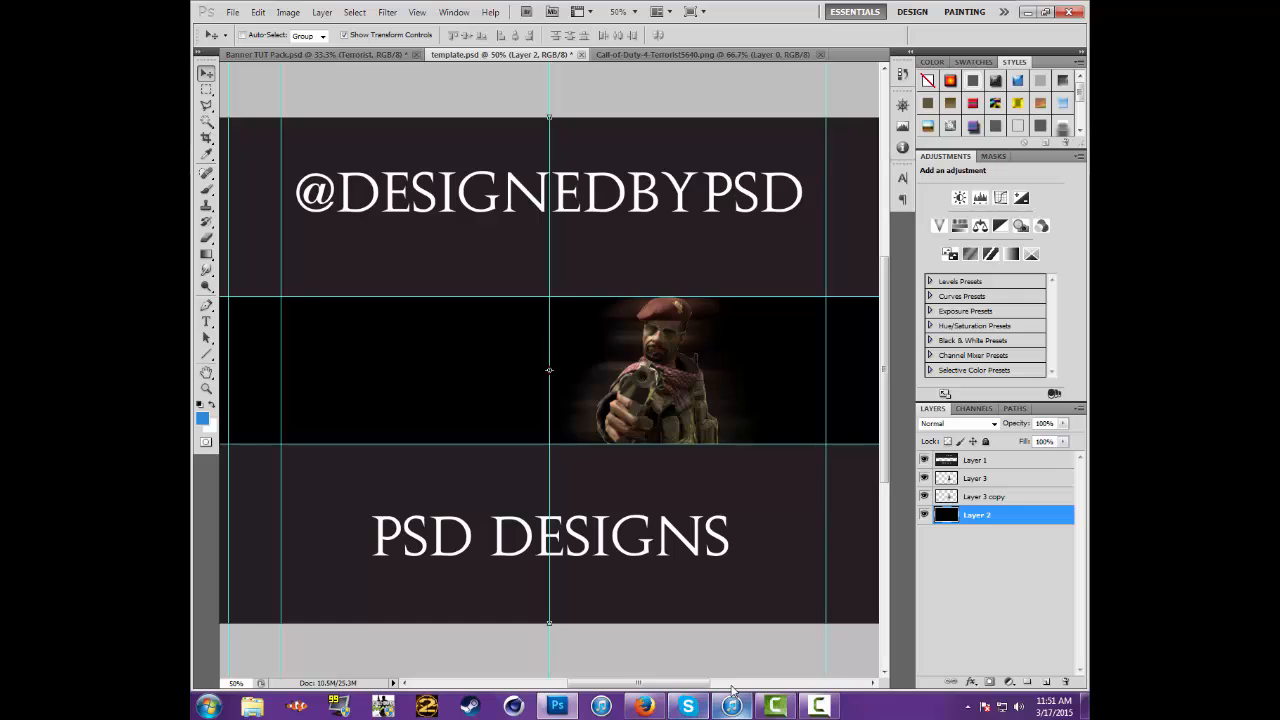
drag(686, 684, 666, 688)
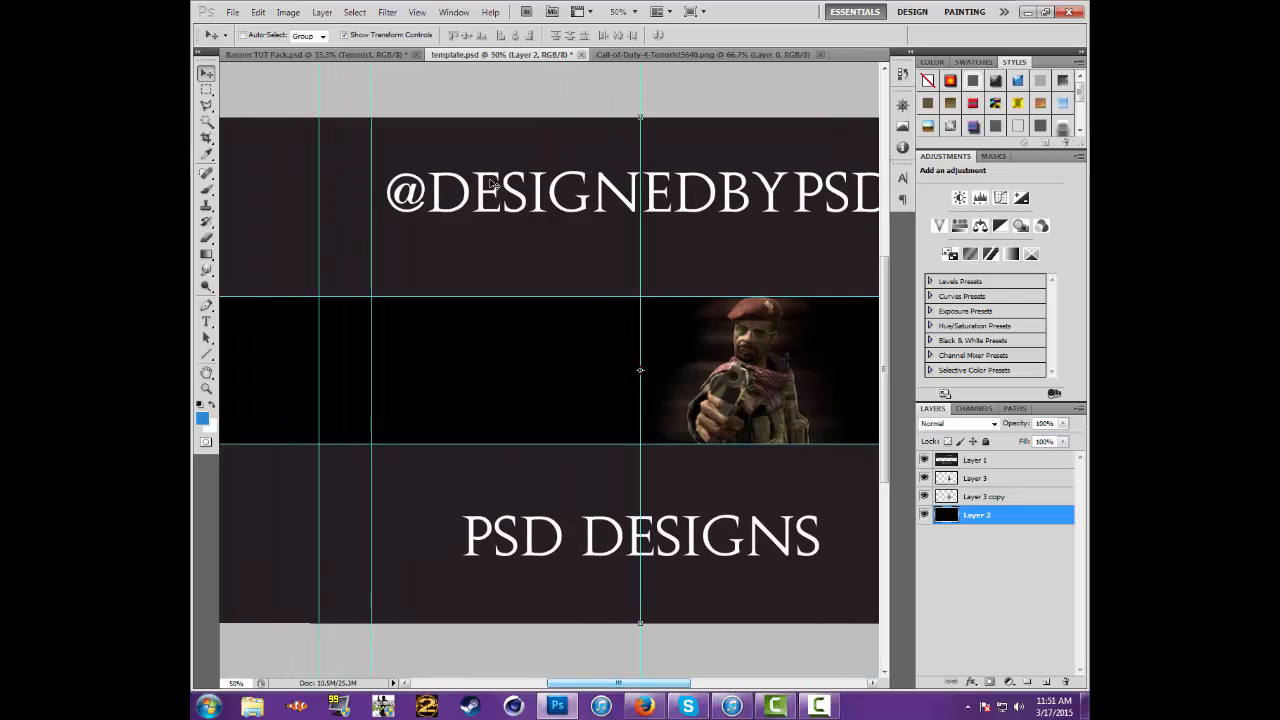
click(655, 56)
click(820, 55)
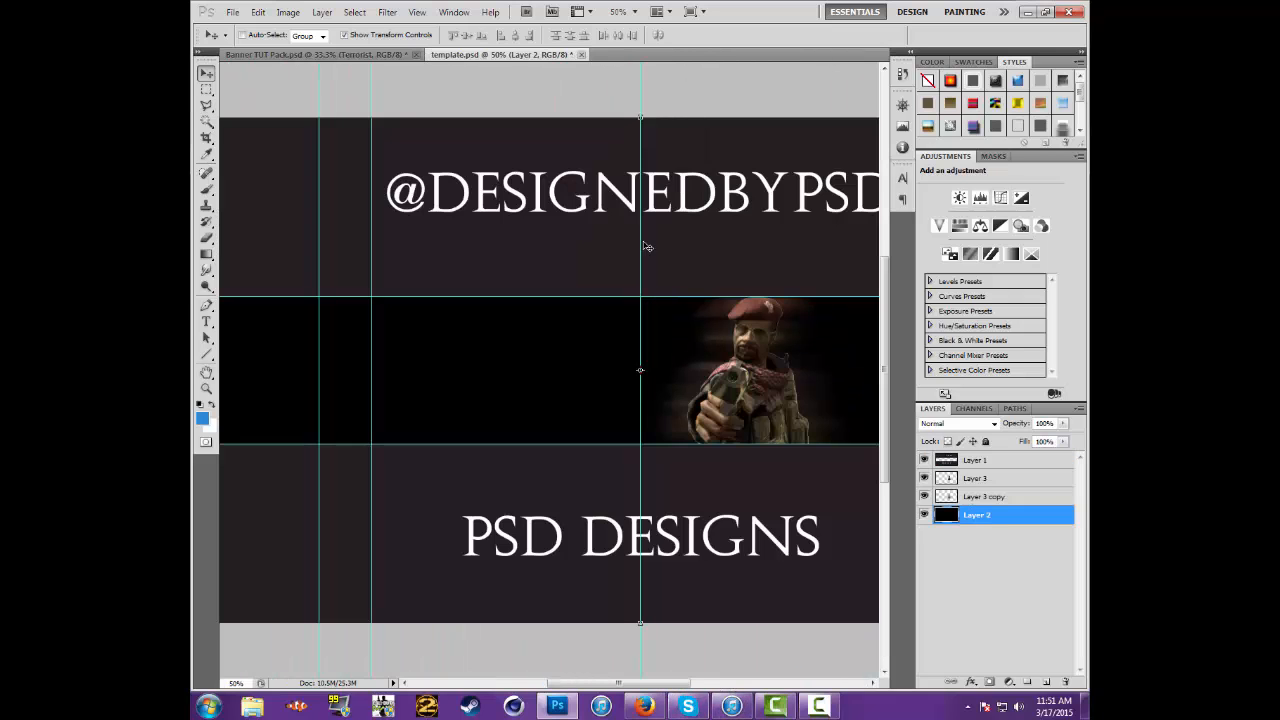
Switch to Banner TUT Pack.psd, then collapse and hide the CREDIT TO TOMKARNAGE group
key(ctrl+Tab)
scroll(947, 497, down, 2)
scroll(924, 497, up, 2)
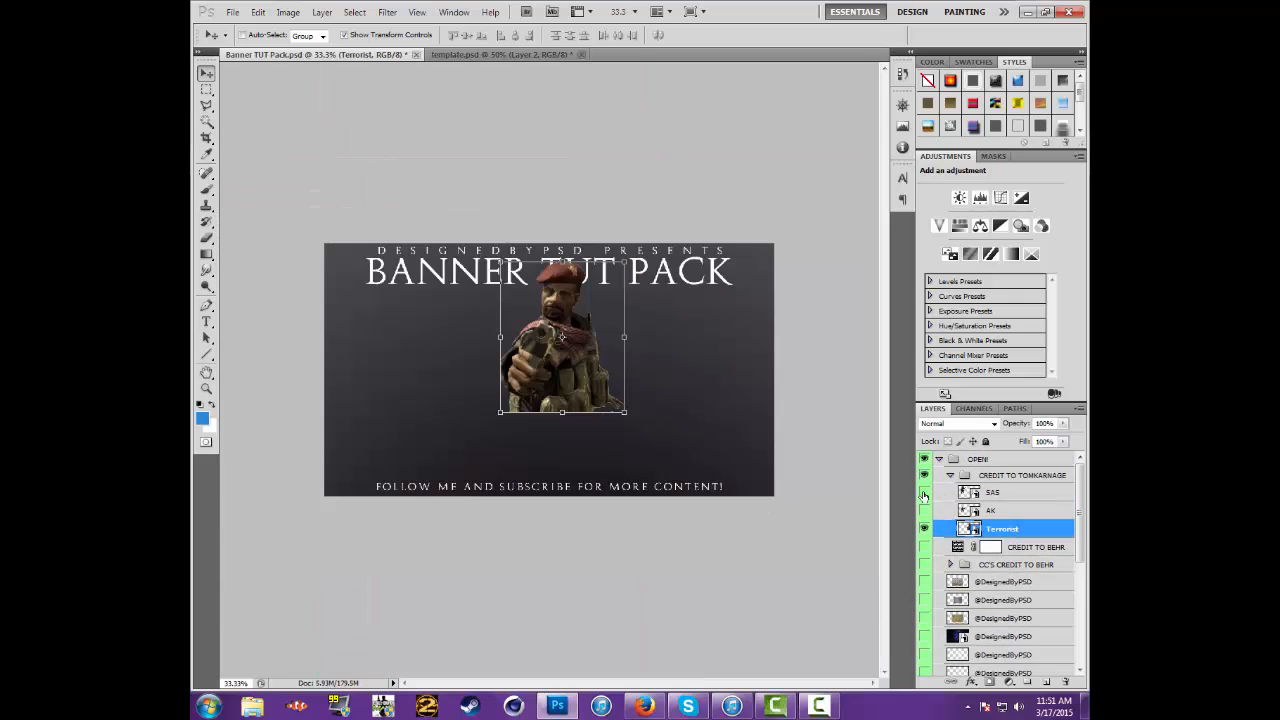
click(950, 476)
click(925, 476)
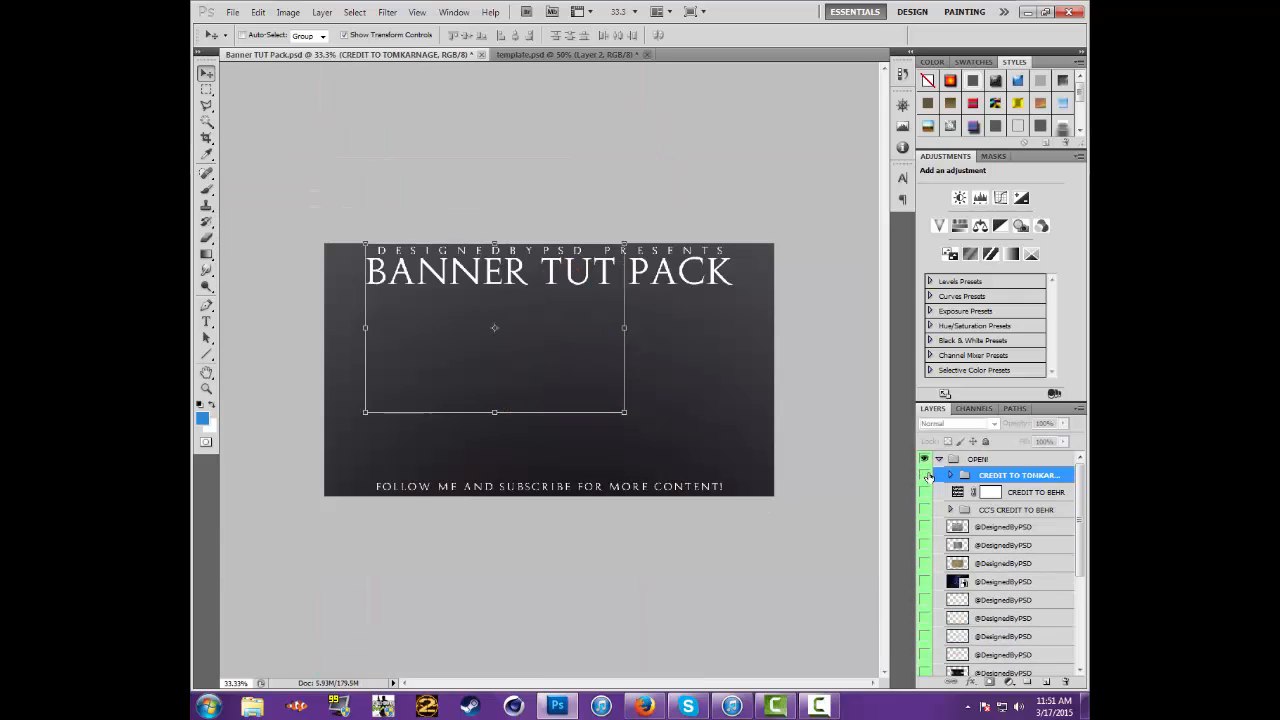
Preview the three texture layers below the CC'S CREDIT TO BEHR group by showing and hiding each one
scroll(928, 478, down, 2)
click(924, 463)
click(924, 463)
click(924, 481)
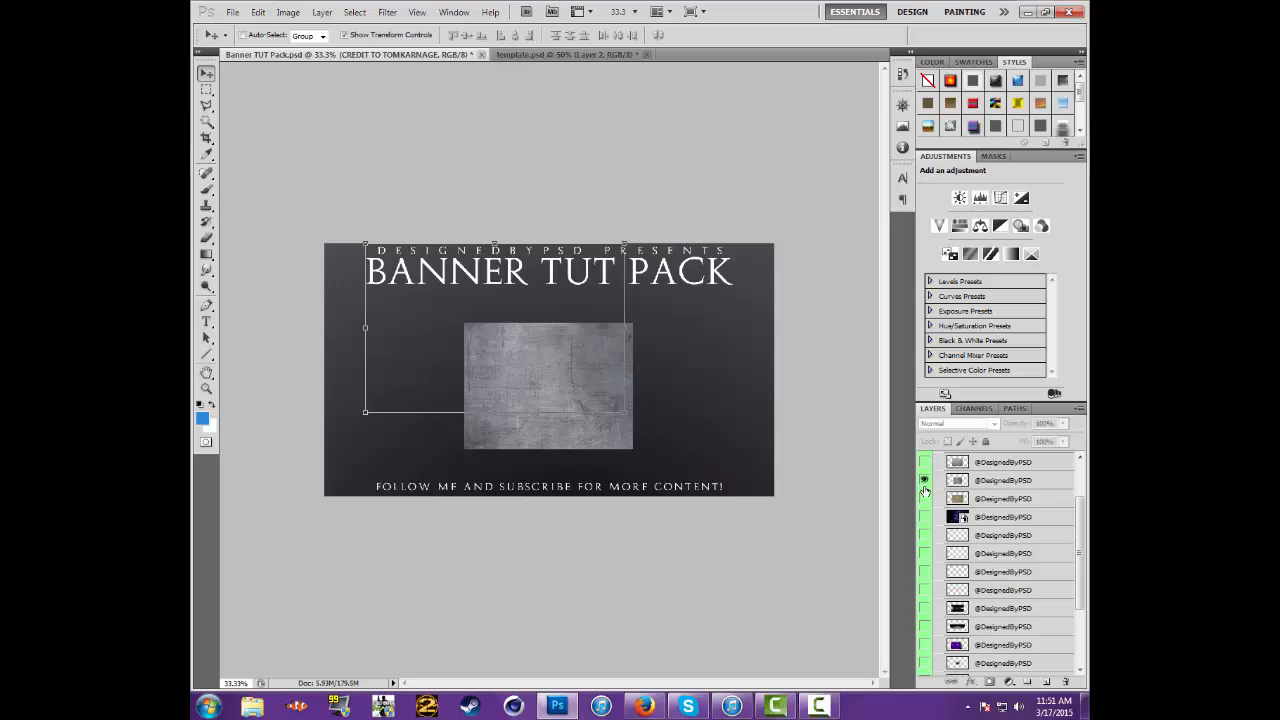
click(924, 481)
click(924, 498)
click(924, 498)
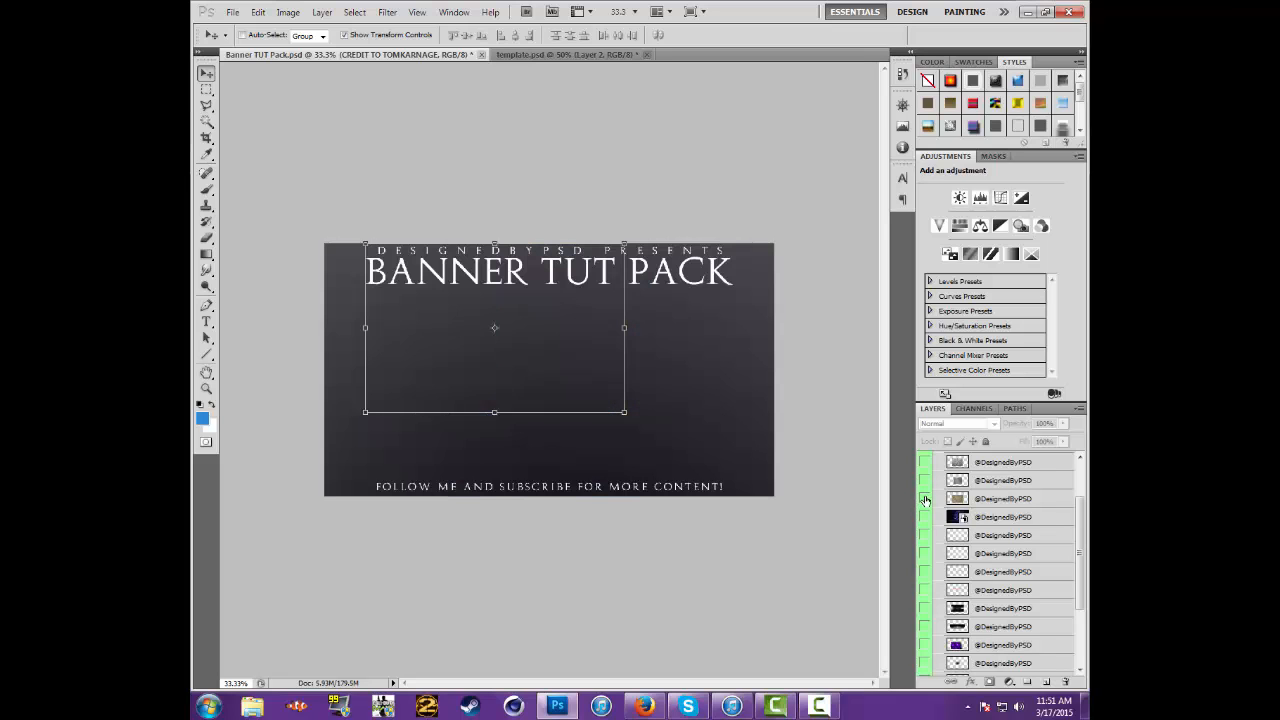
click(924, 498)
click(924, 463)
click(924, 481)
click(995, 502)
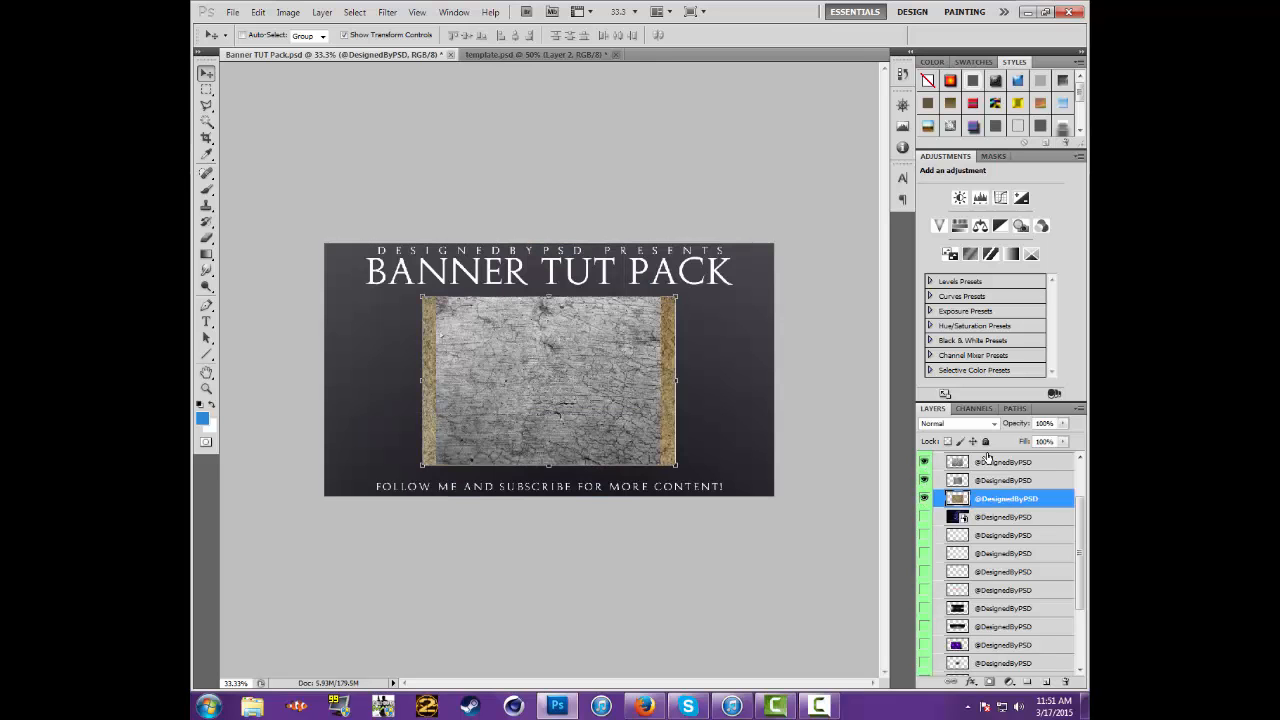
shift+click(986, 463)
drag(545, 378, 481, 92)
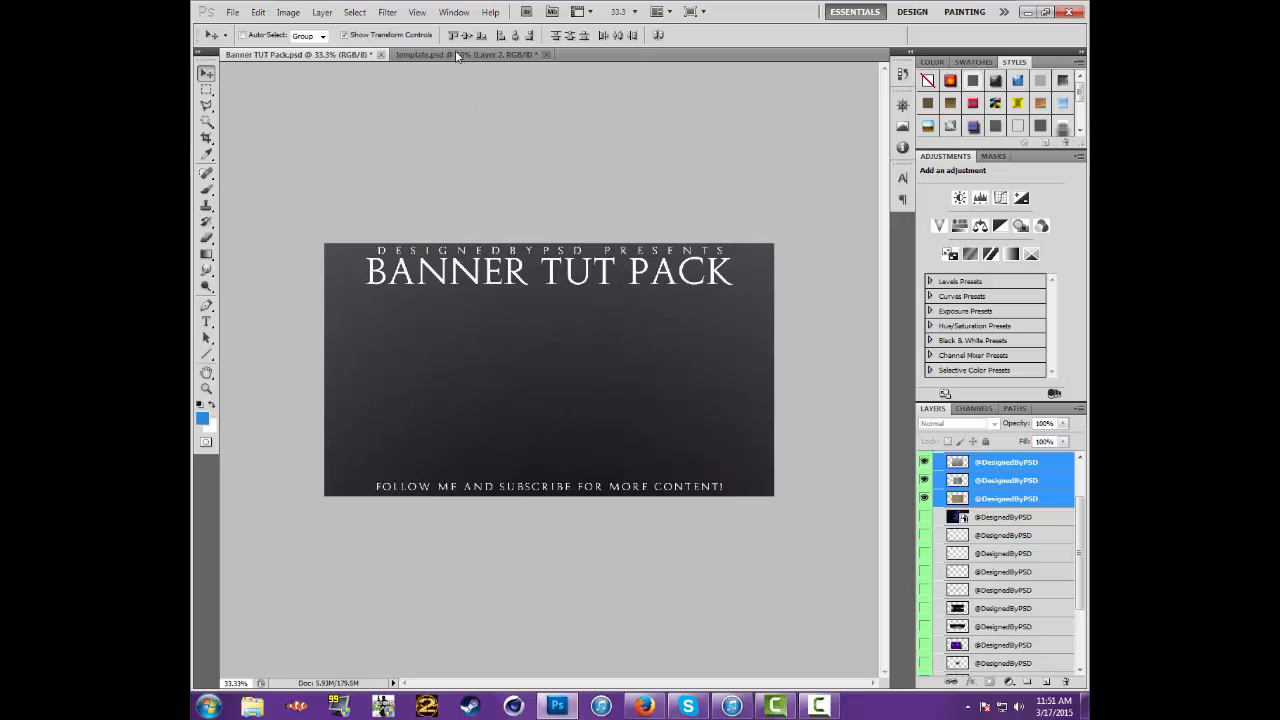
drag(455, 50, 480, 245)
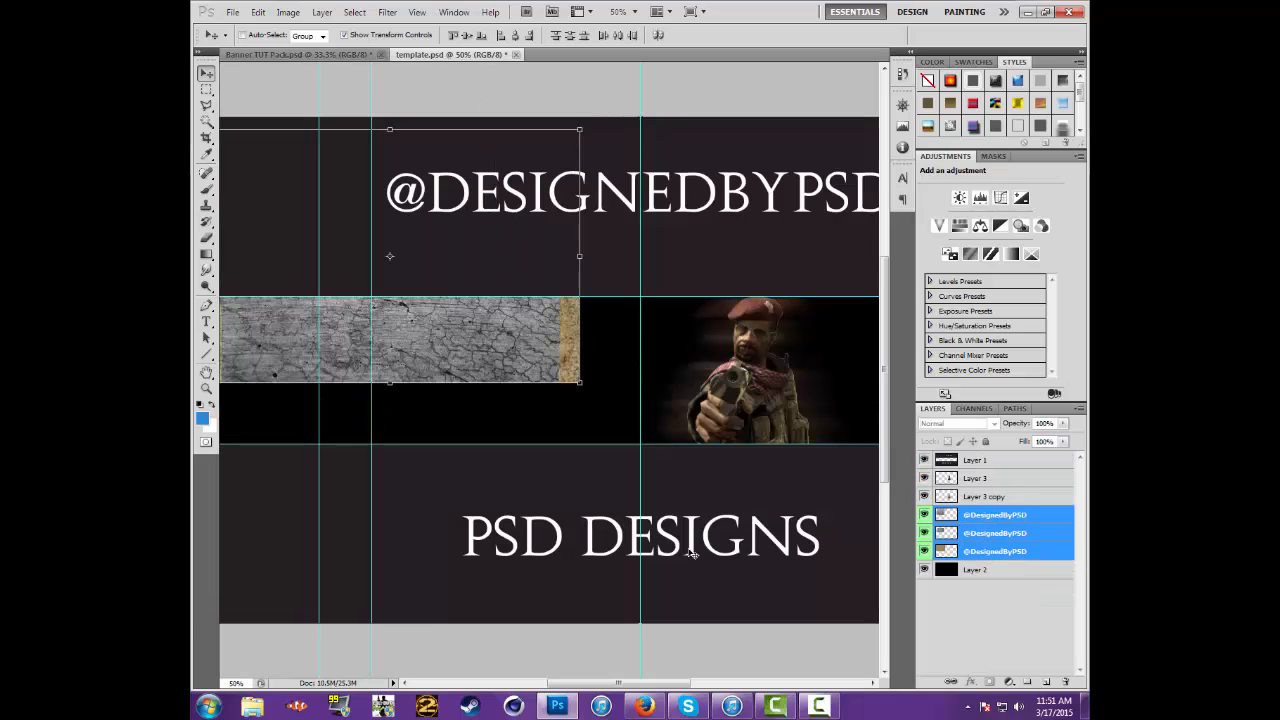
Scale the three texture layers proportionally to about 319% and position them to fill the banner's middle band
click(634, 11)
click(620, 40)
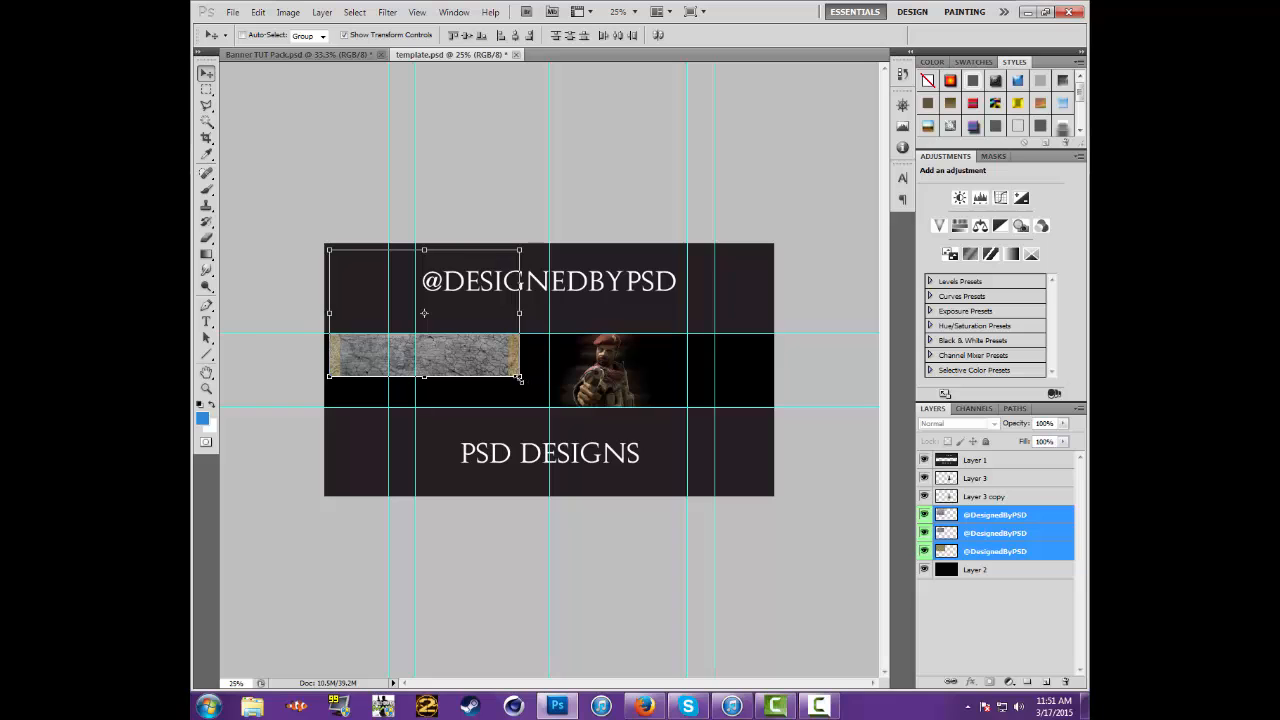
drag(518, 378, 915, 650)
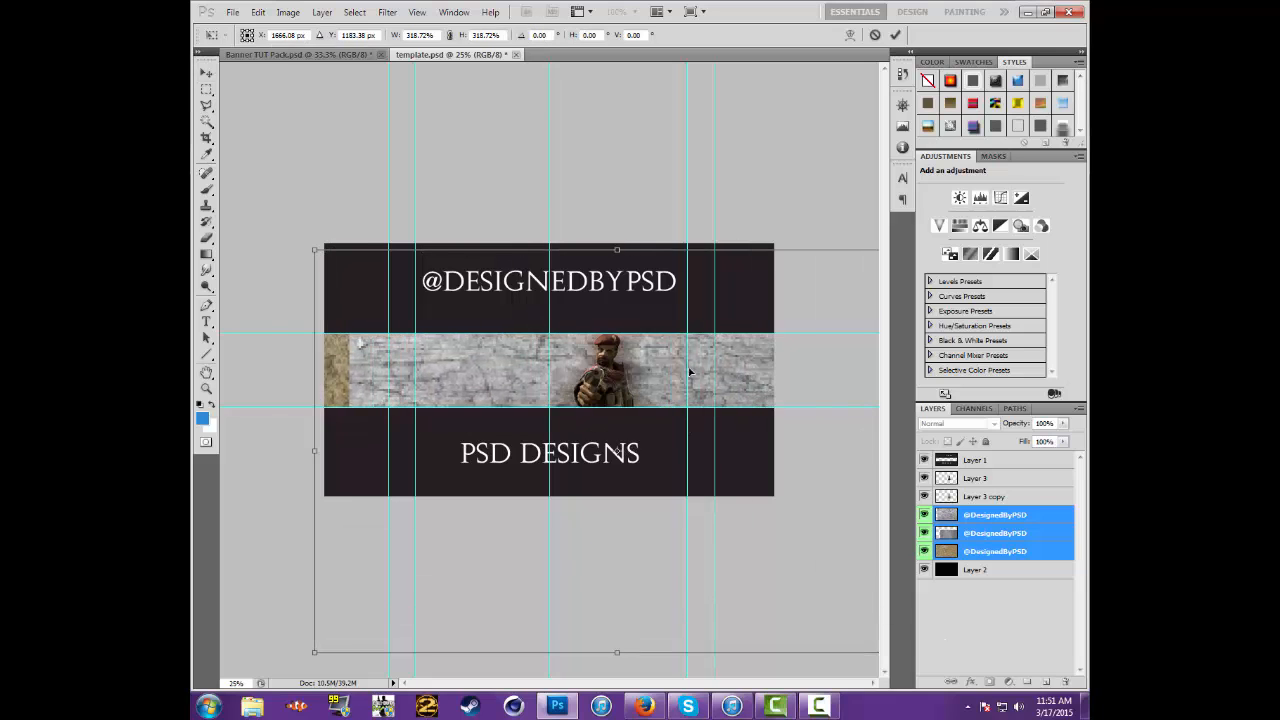
drag(689, 372, 684, 359)
key(Return)
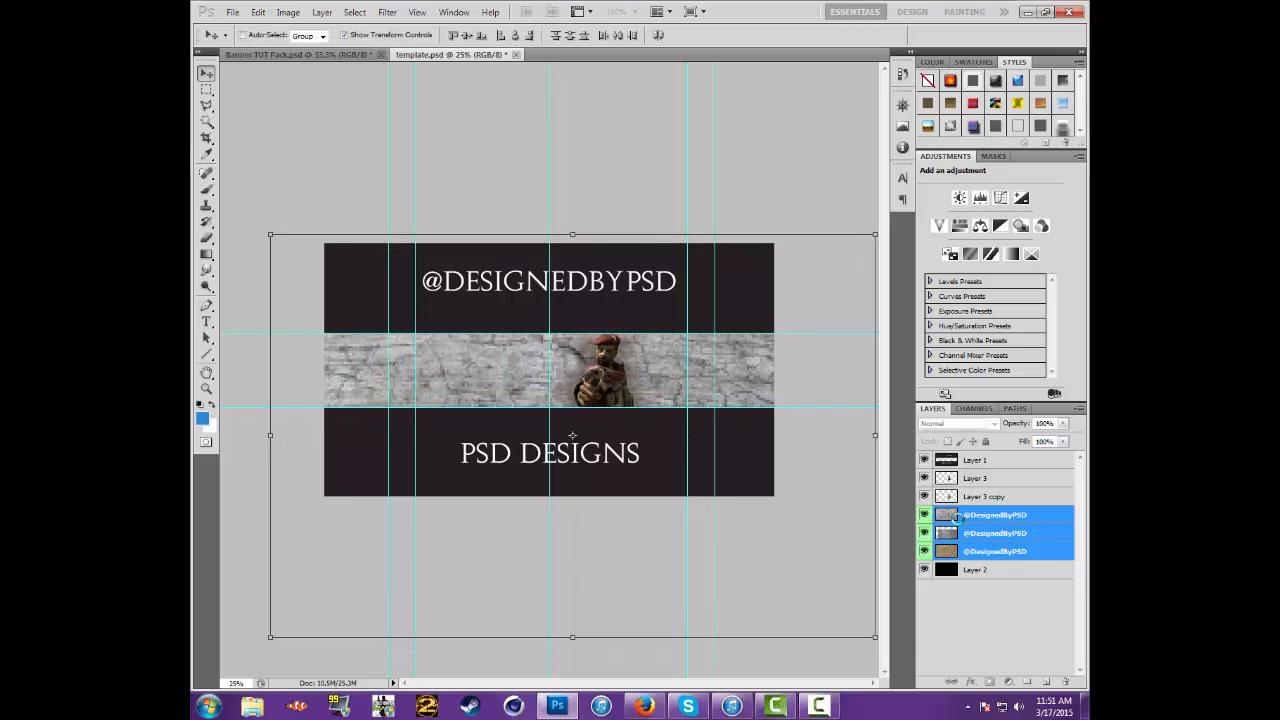
click(1064, 424)
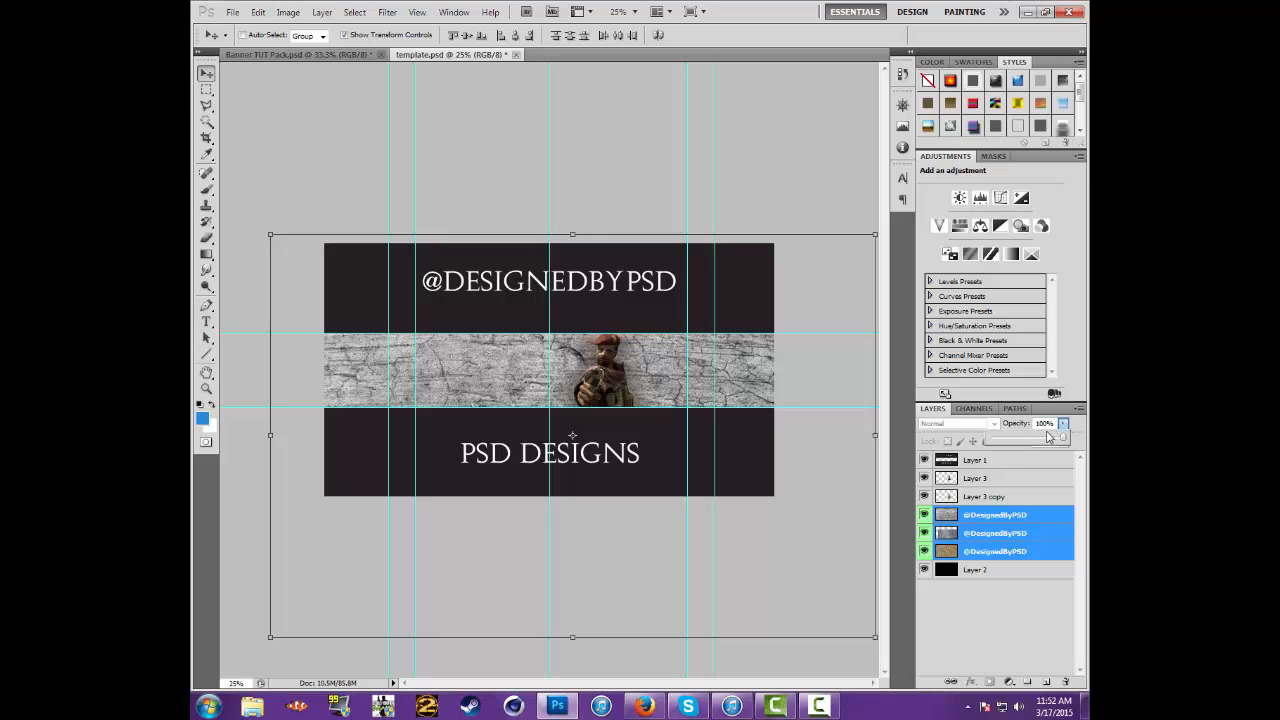
click(1045, 424)
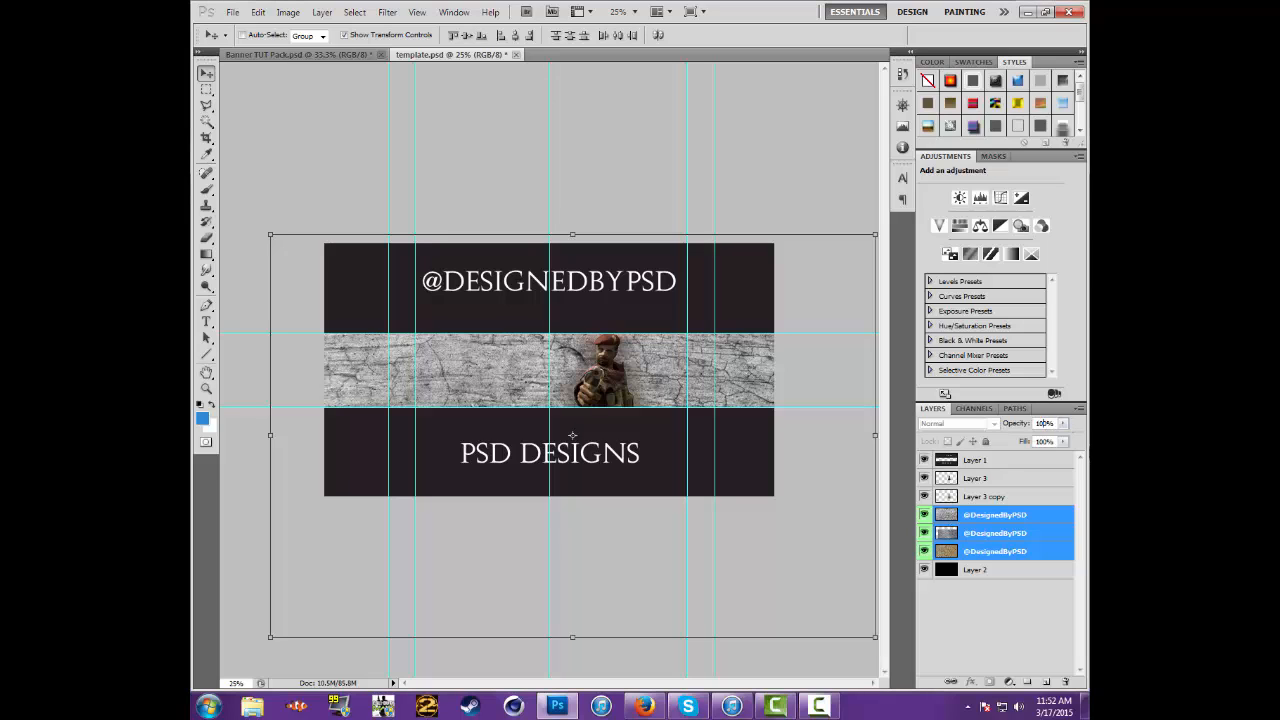
key(Return)
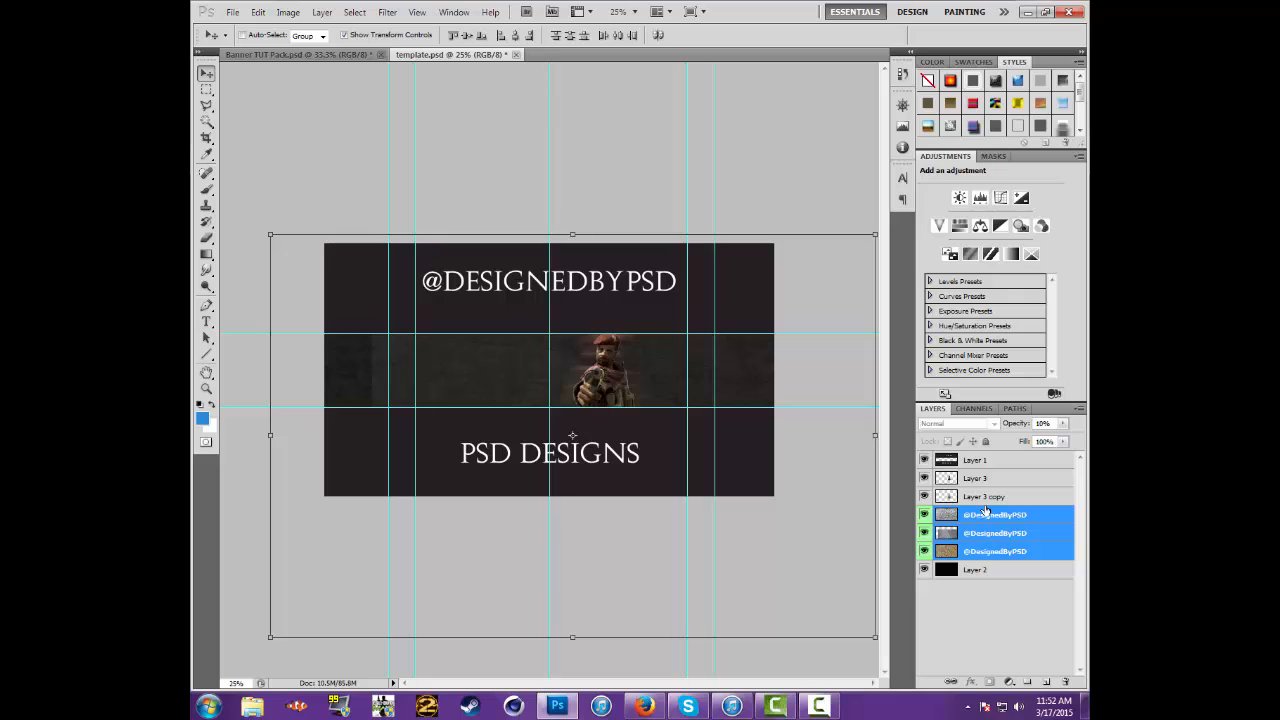
click(985, 498)
click(976, 553)
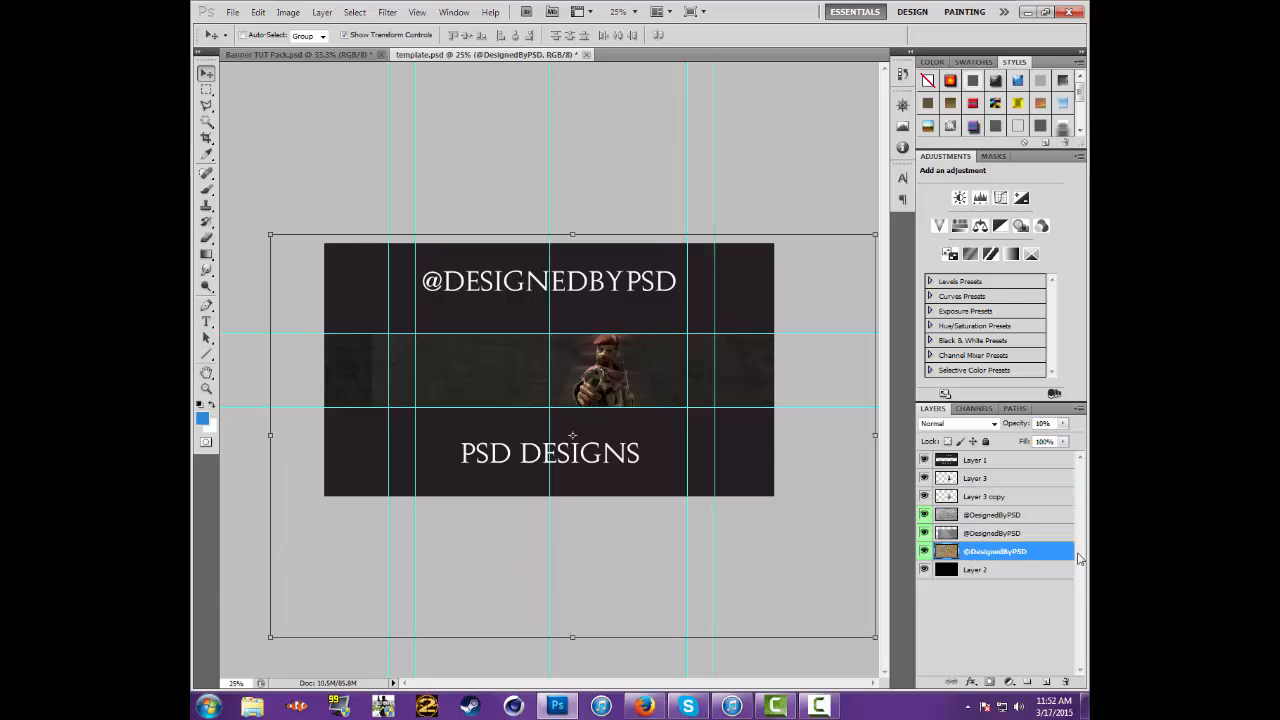
click(1011, 534)
drag(357, 287, 280, 226)
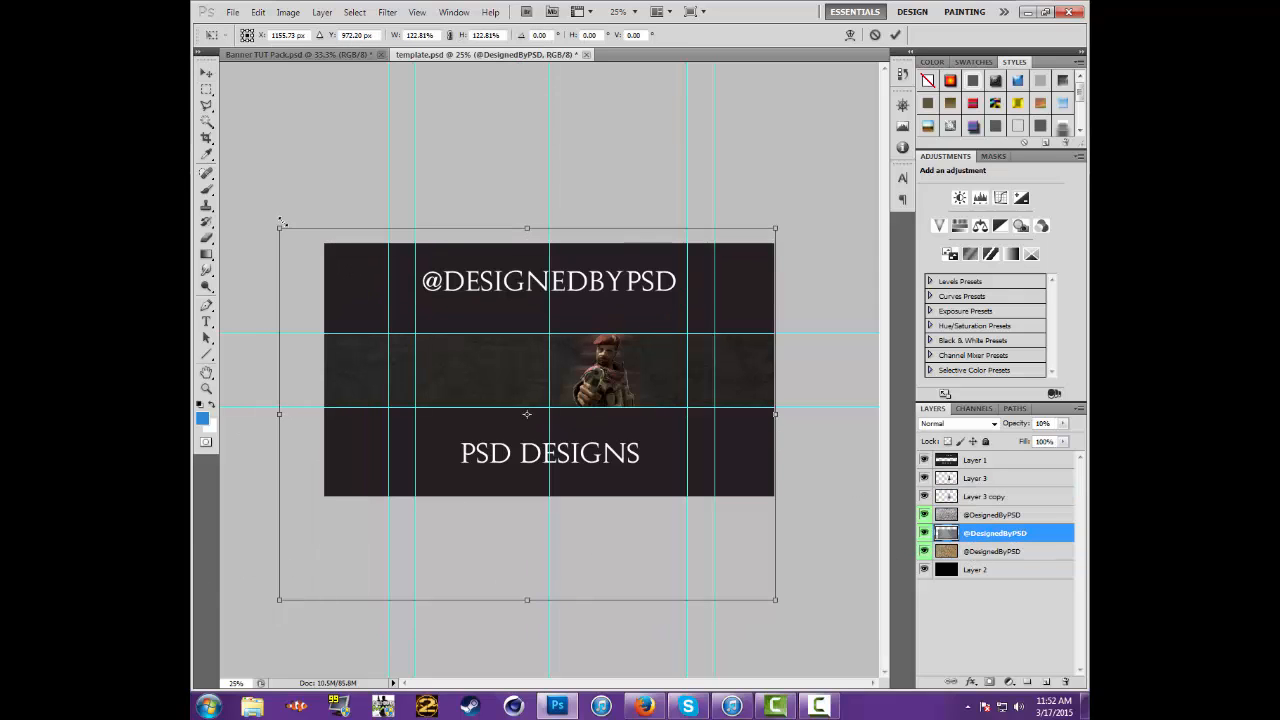
key(Return)
click(993, 551)
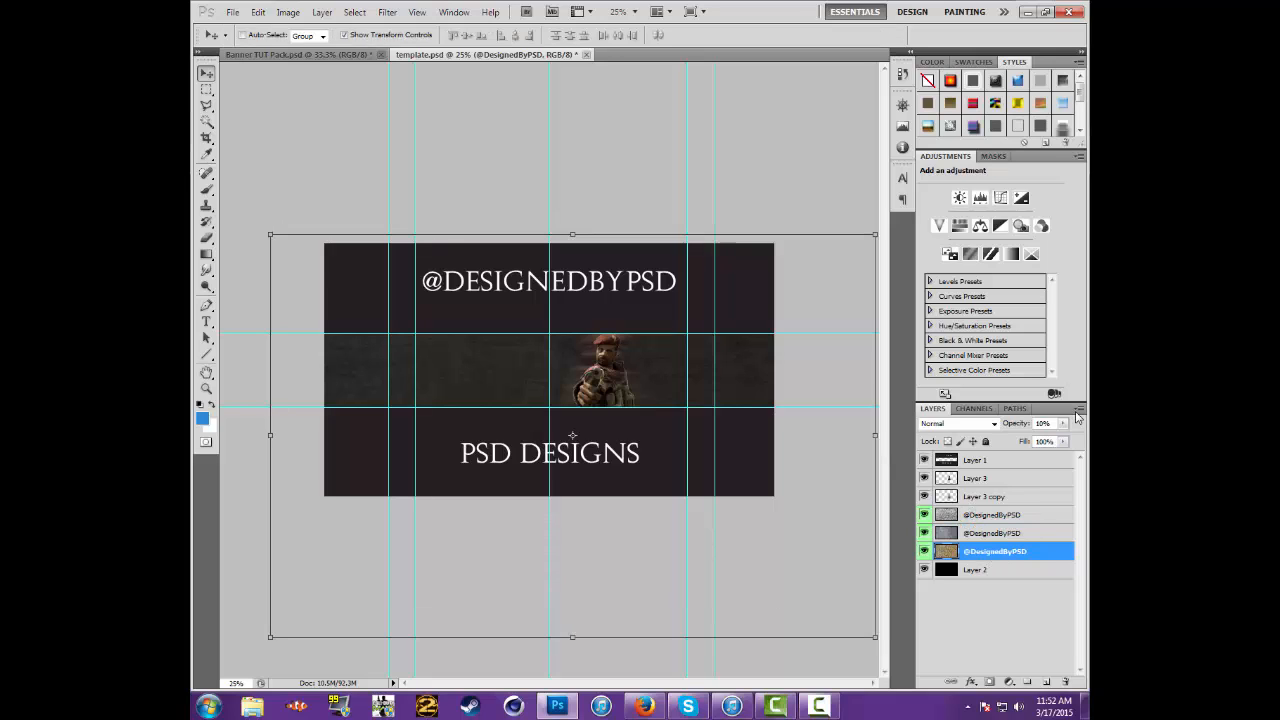
click(1065, 424)
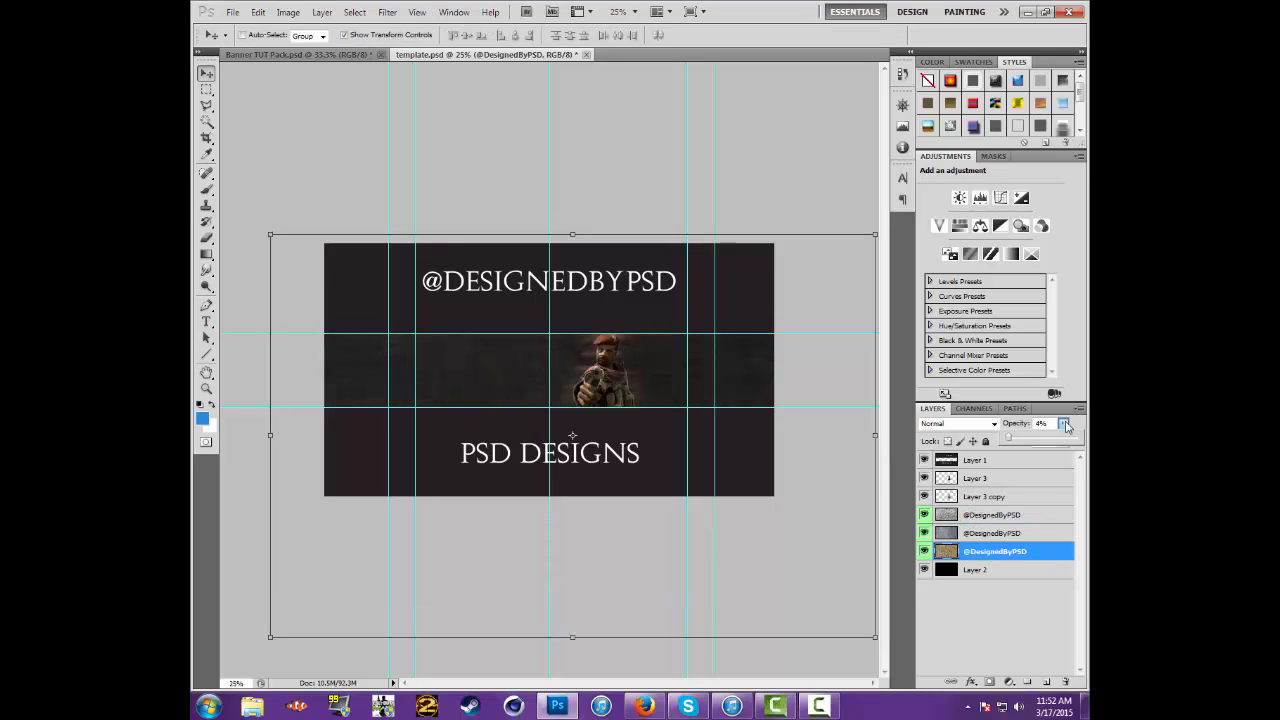
scroll(1067, 427, up, 2)
click(1067, 427)
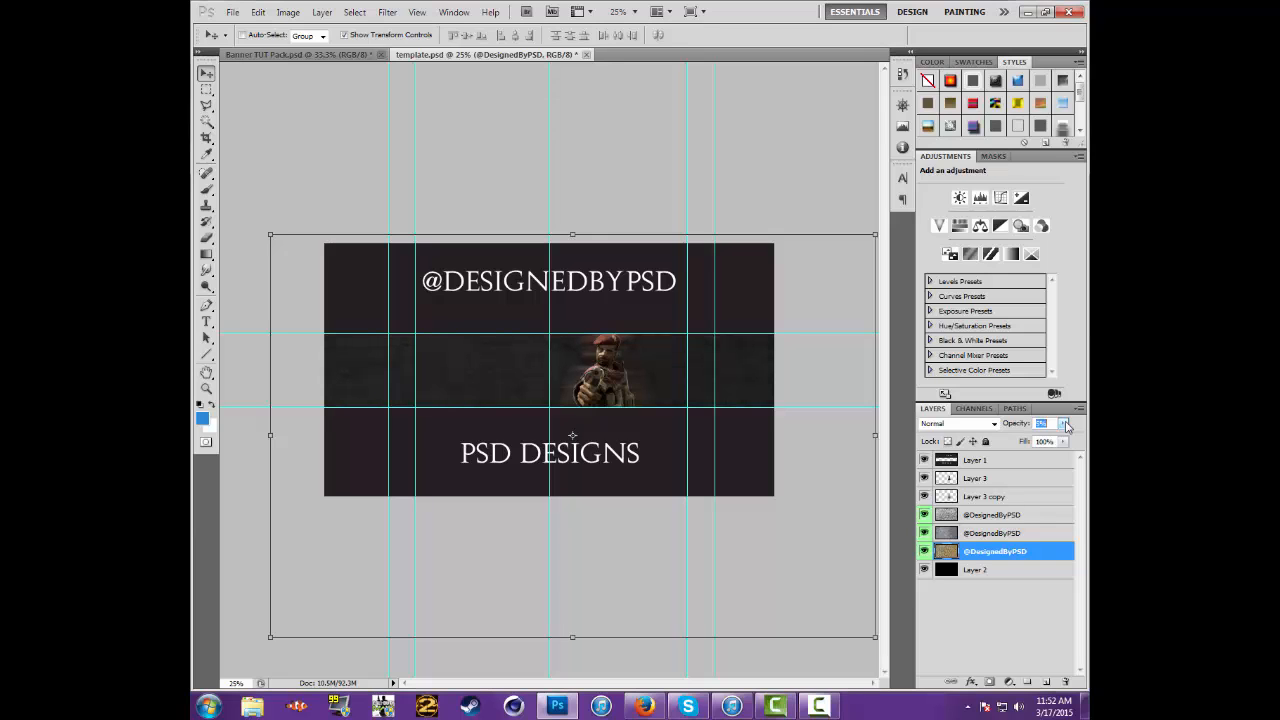
click(985, 536)
click(1066, 428)
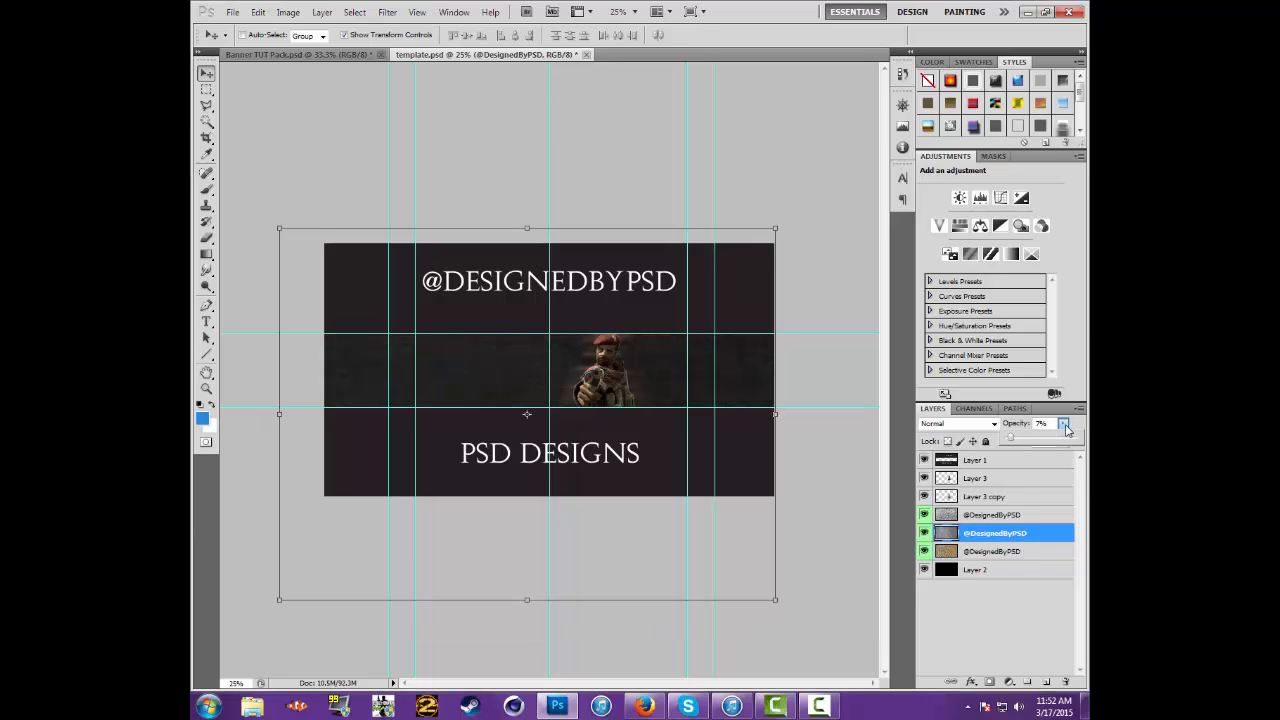
scroll(1066, 429, down, 2)
click(1066, 428)
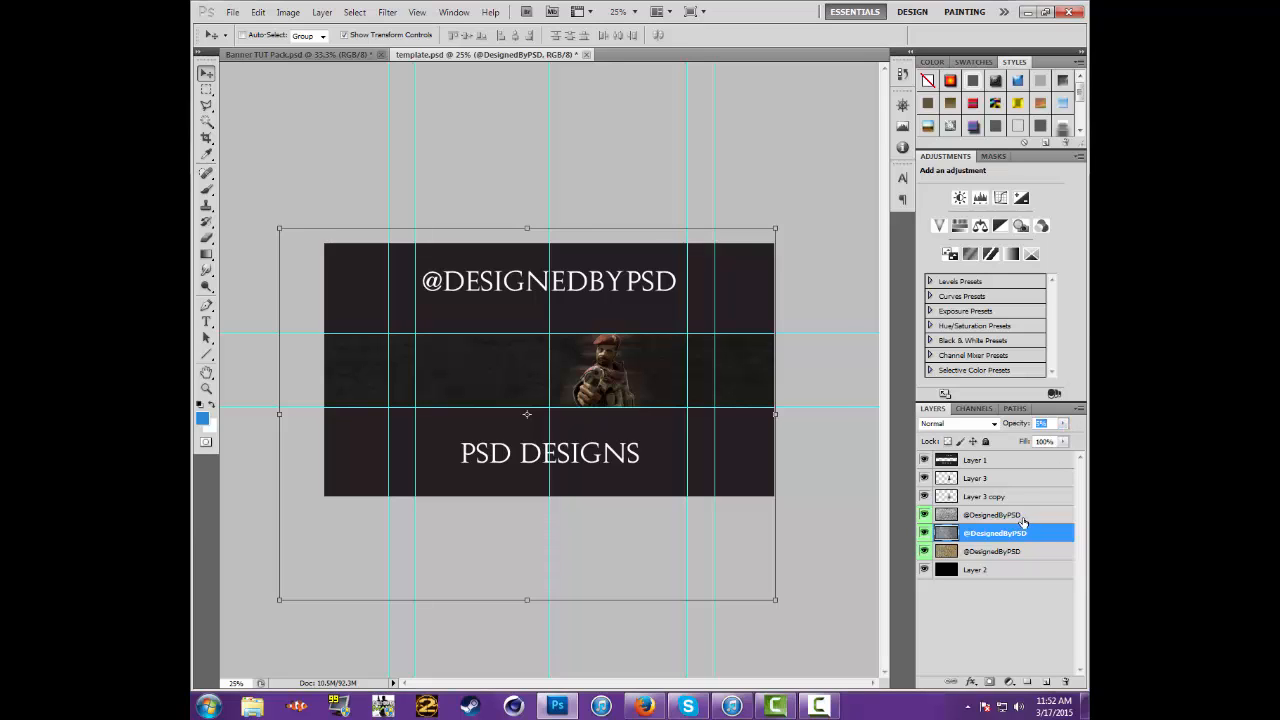
click(1021, 518)
click(1065, 426)
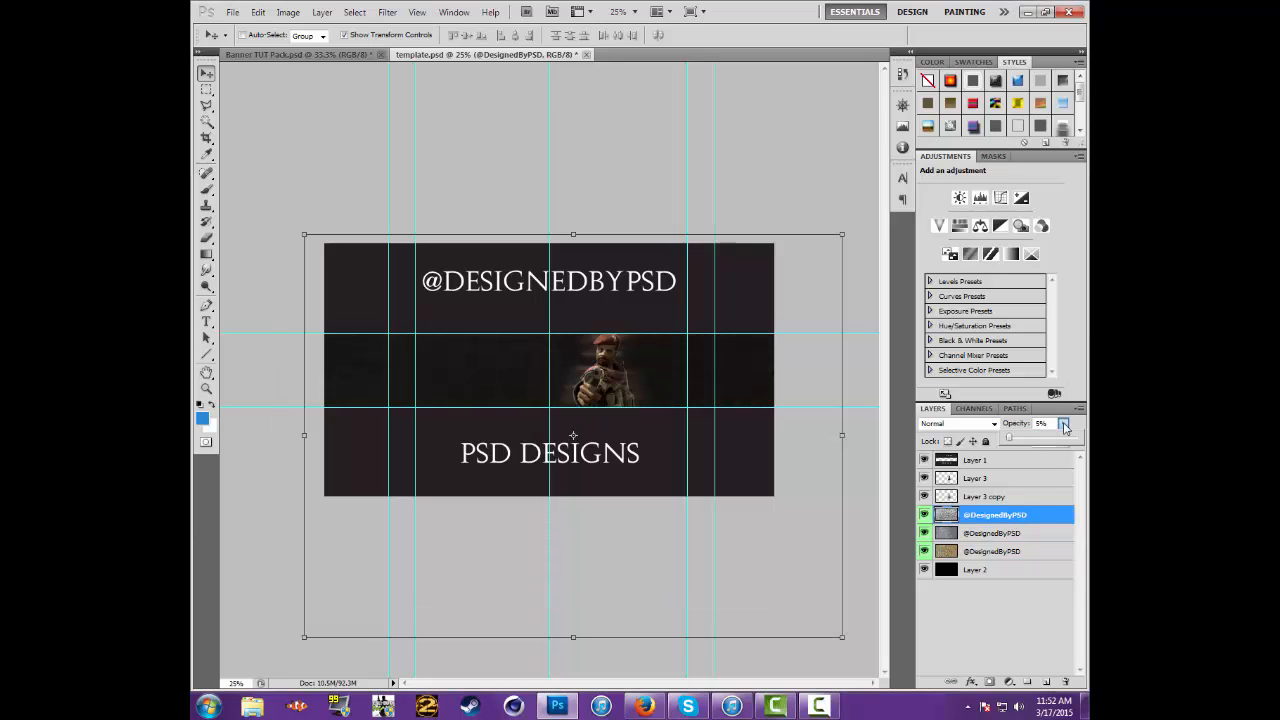
scroll(1065, 428, down, 1)
Fine-tune the opacity of the middle texture layer to 4% and reduce the lowest texture layer's opacity a little further
click(1022, 532)
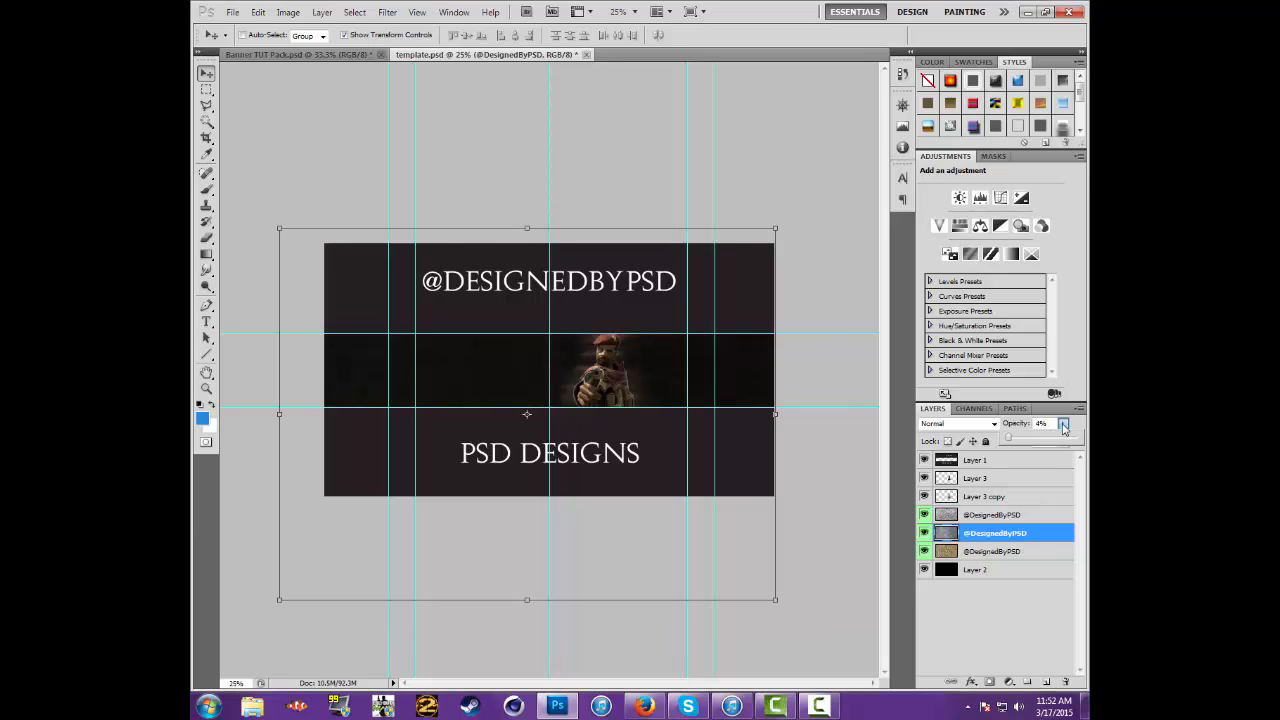
click(1019, 550)
click(1065, 426)
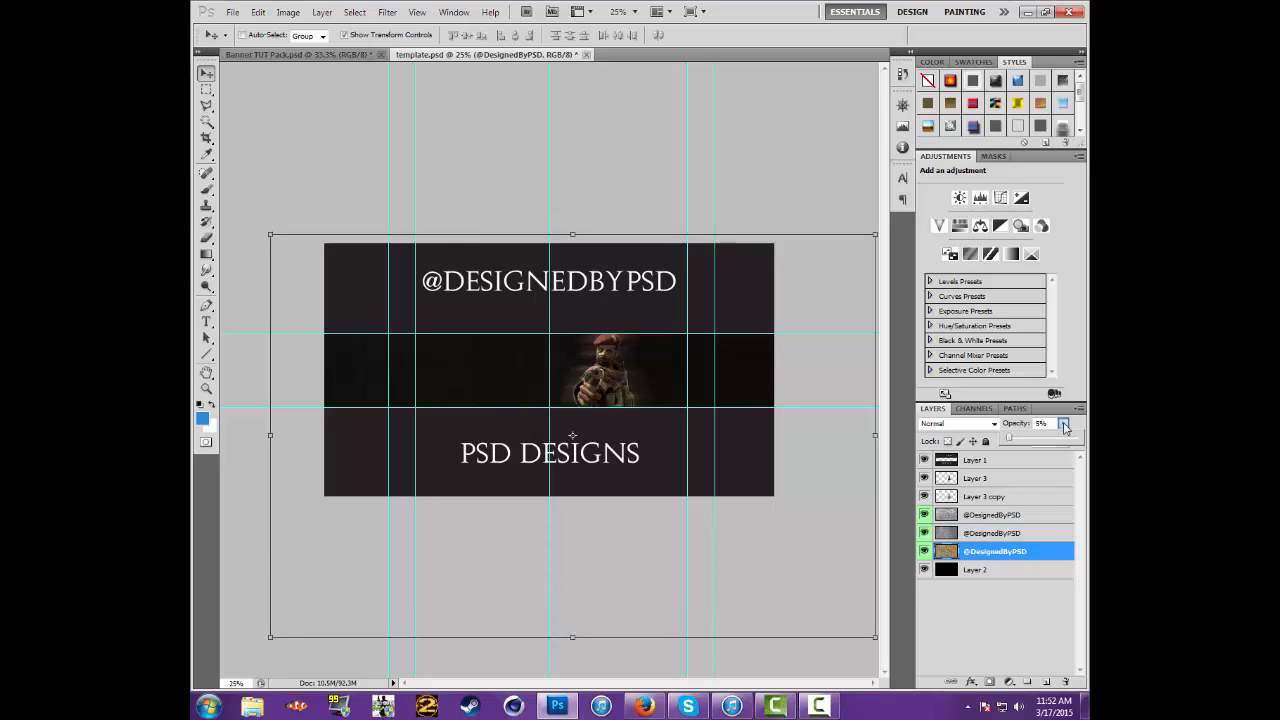
click(1065, 427)
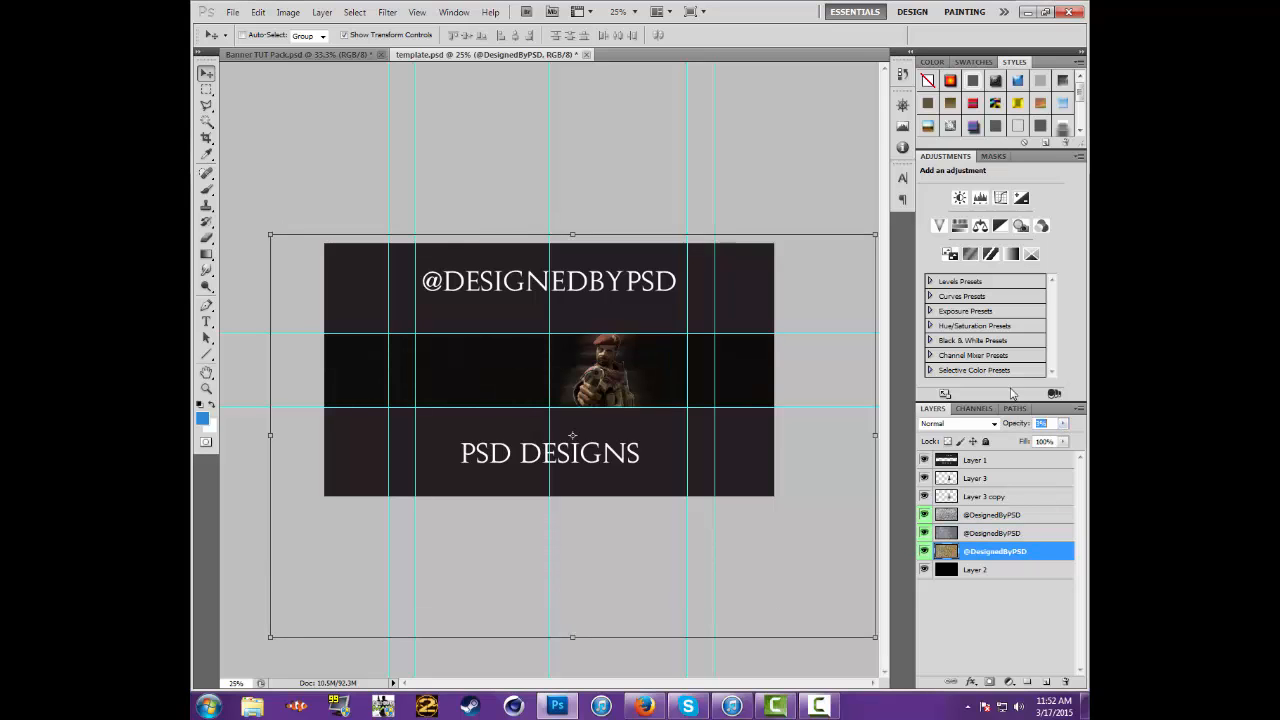
Add a new empty layer directly above Layer 3 and make it the active layer
click(634, 11)
click(632, 45)
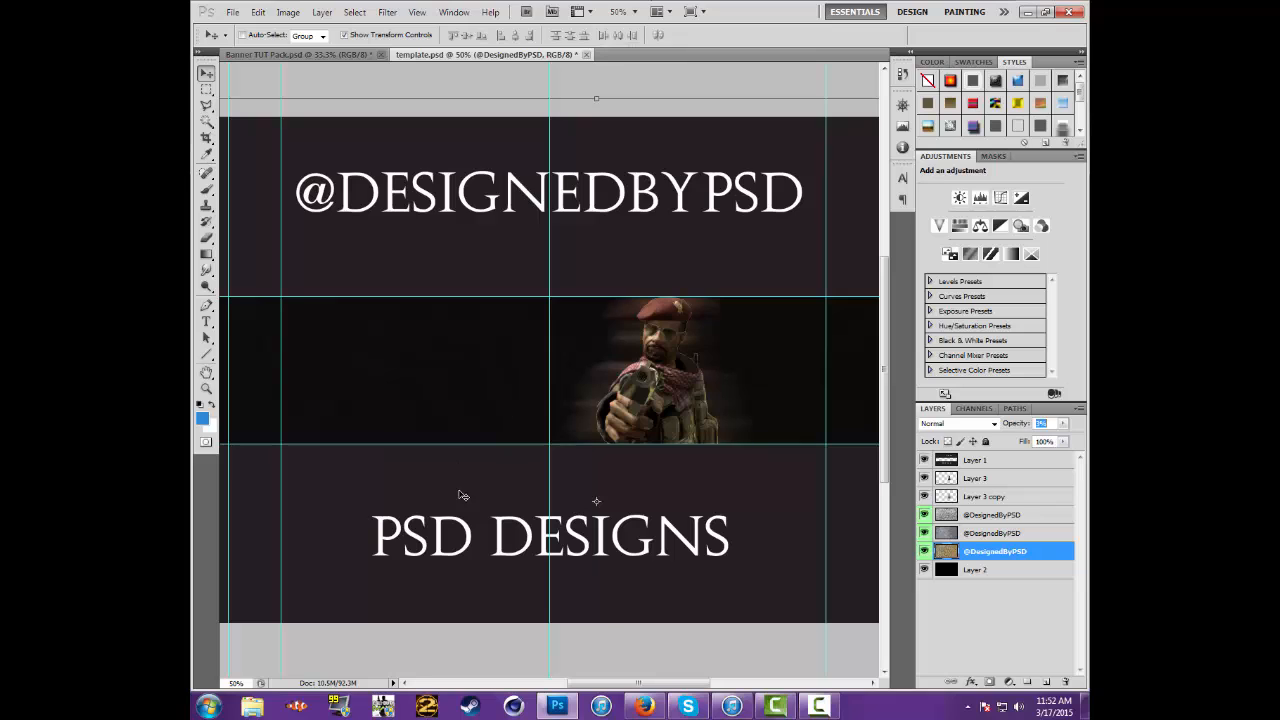
drag(697, 684, 683, 684)
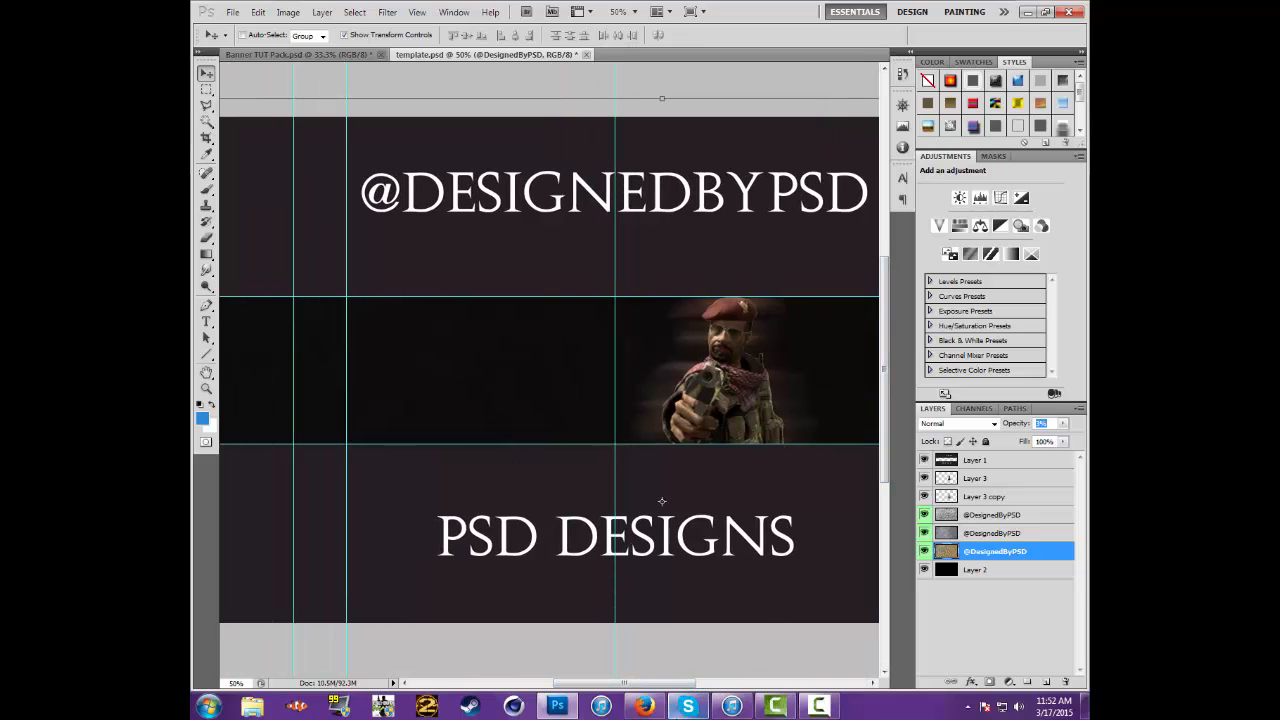
mouse_move(668, 686)
mouse_down()
mouse_move(702, 684)
mouse_move(575, 684)
mouse_move(710, 684)
mouse_move(669, 680)
mouse_up()
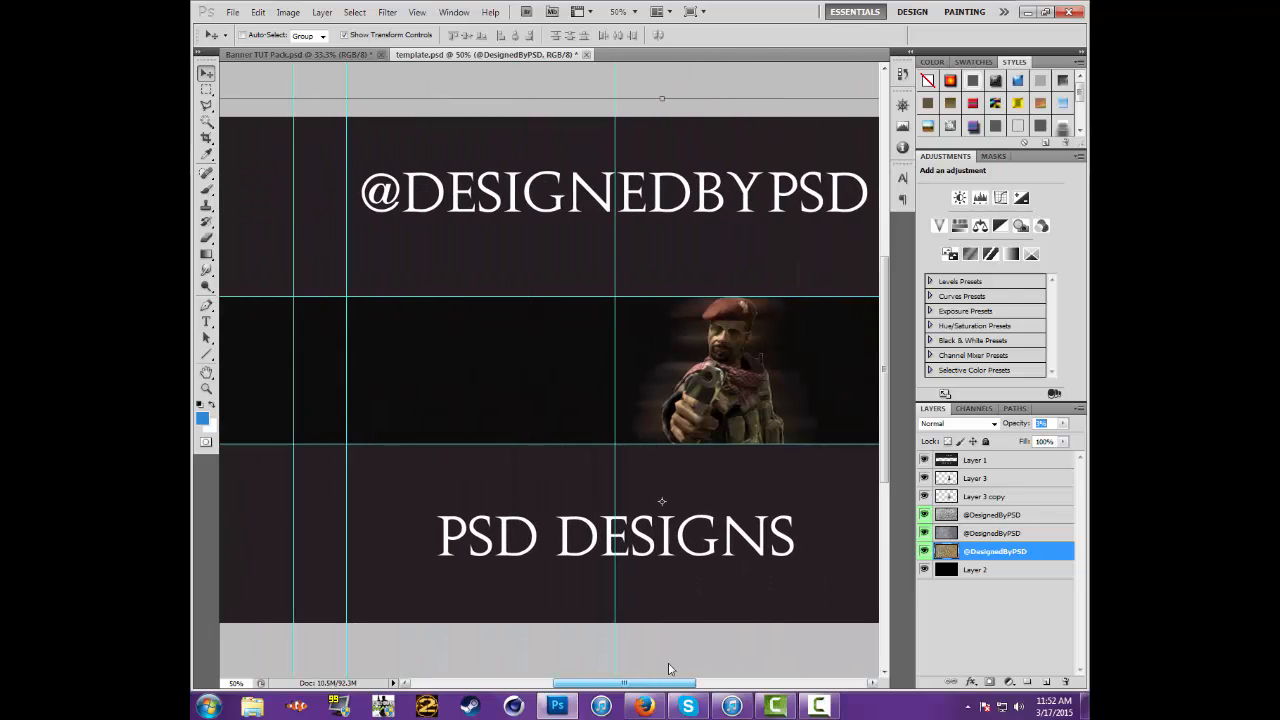
click(935, 63)
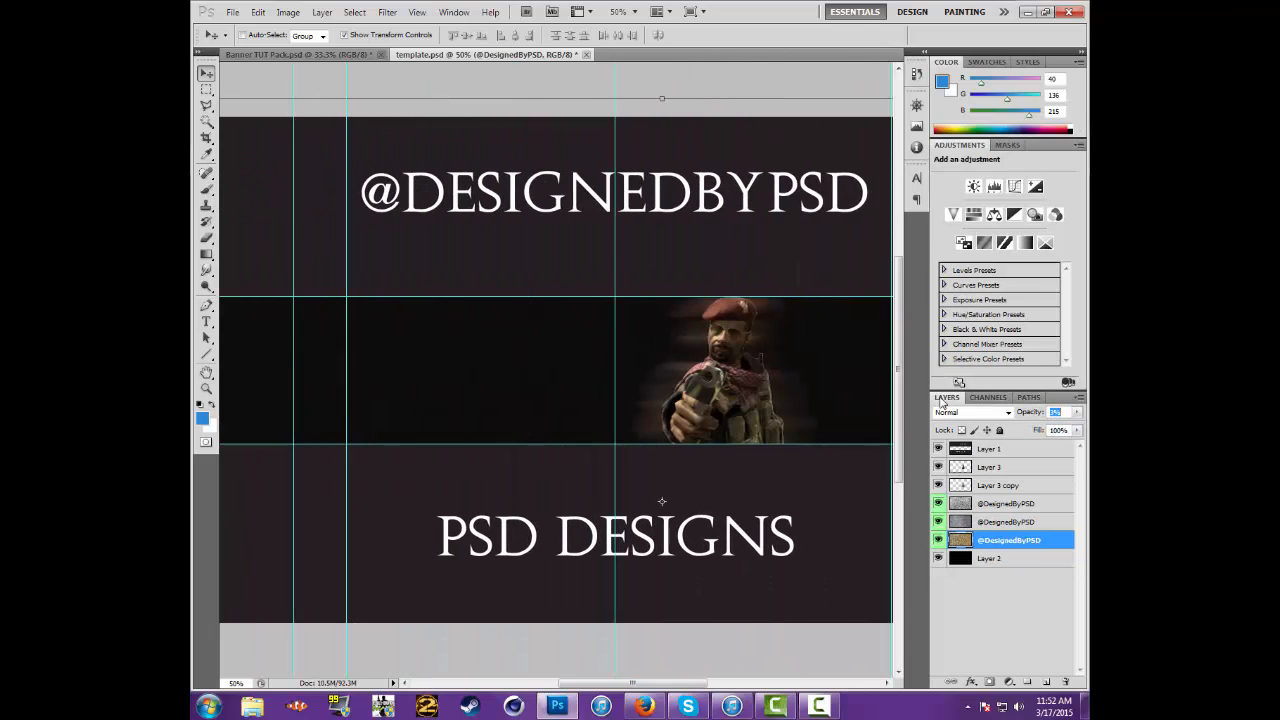
click(980, 467)
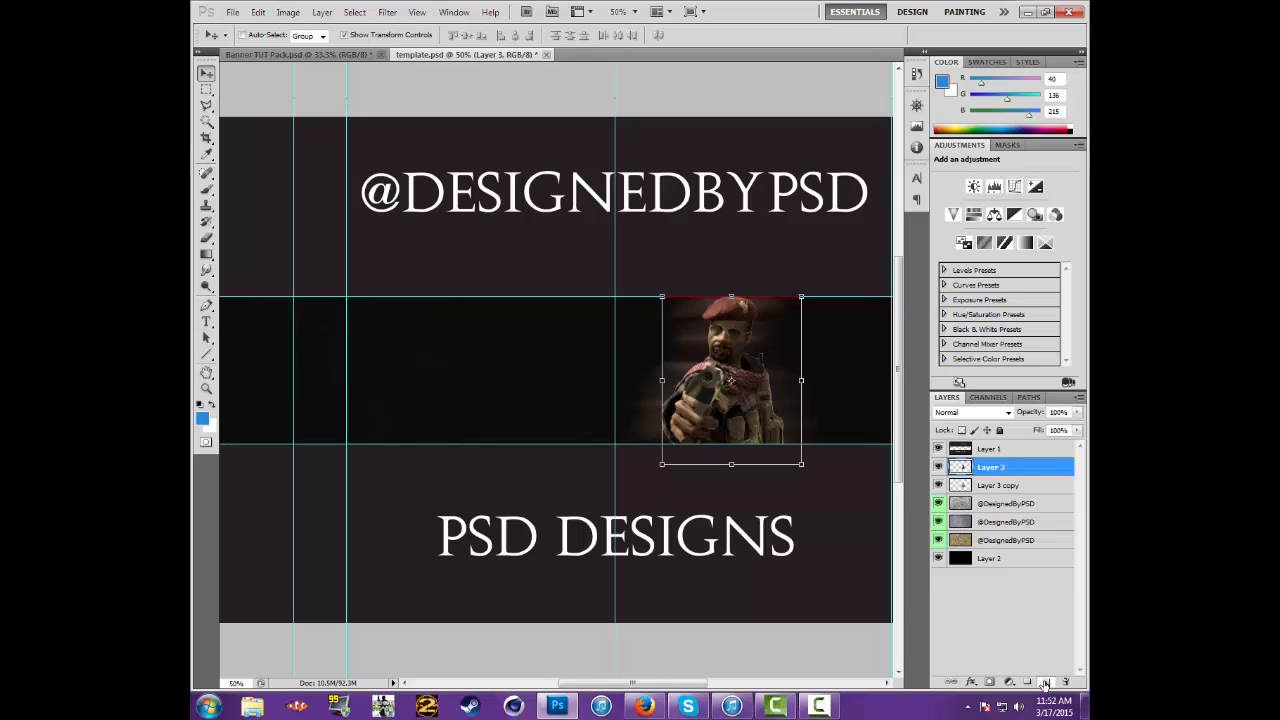
click(1045, 683)
click(963, 485)
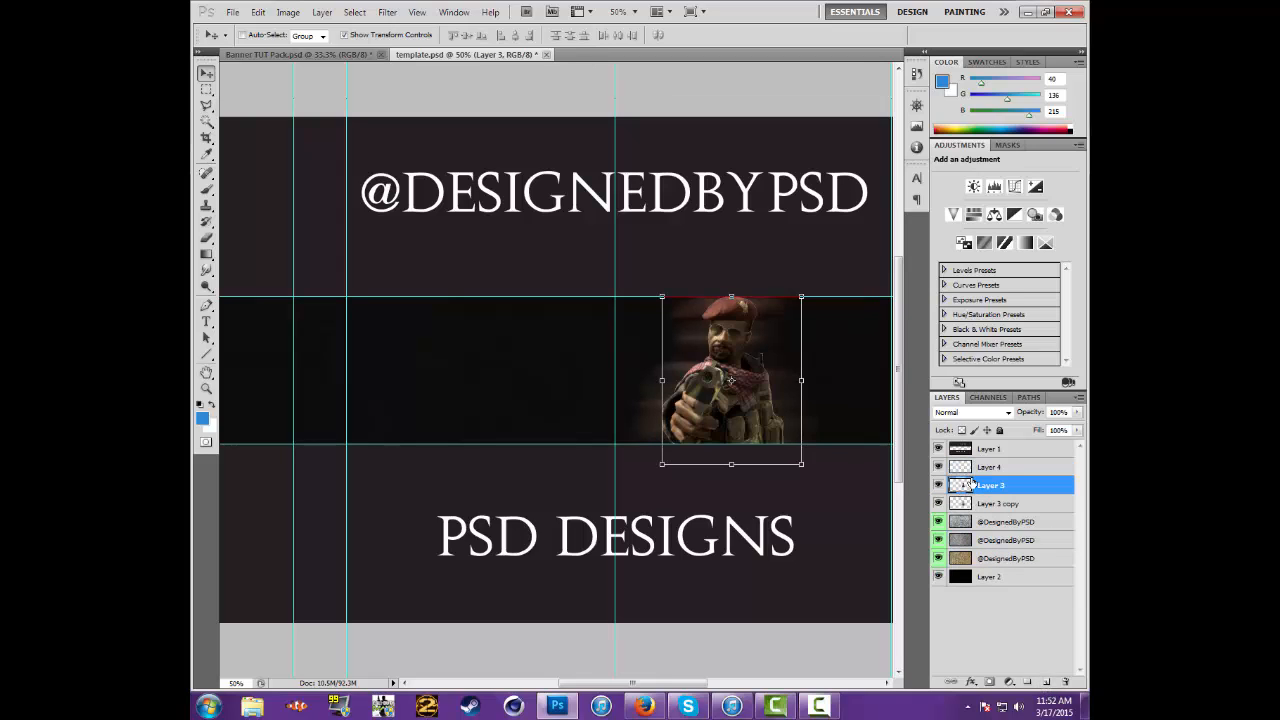
click(975, 468)
Set the foreground colour to purple #531bd2 and choose the soft round 500 px brush
click(944, 83)
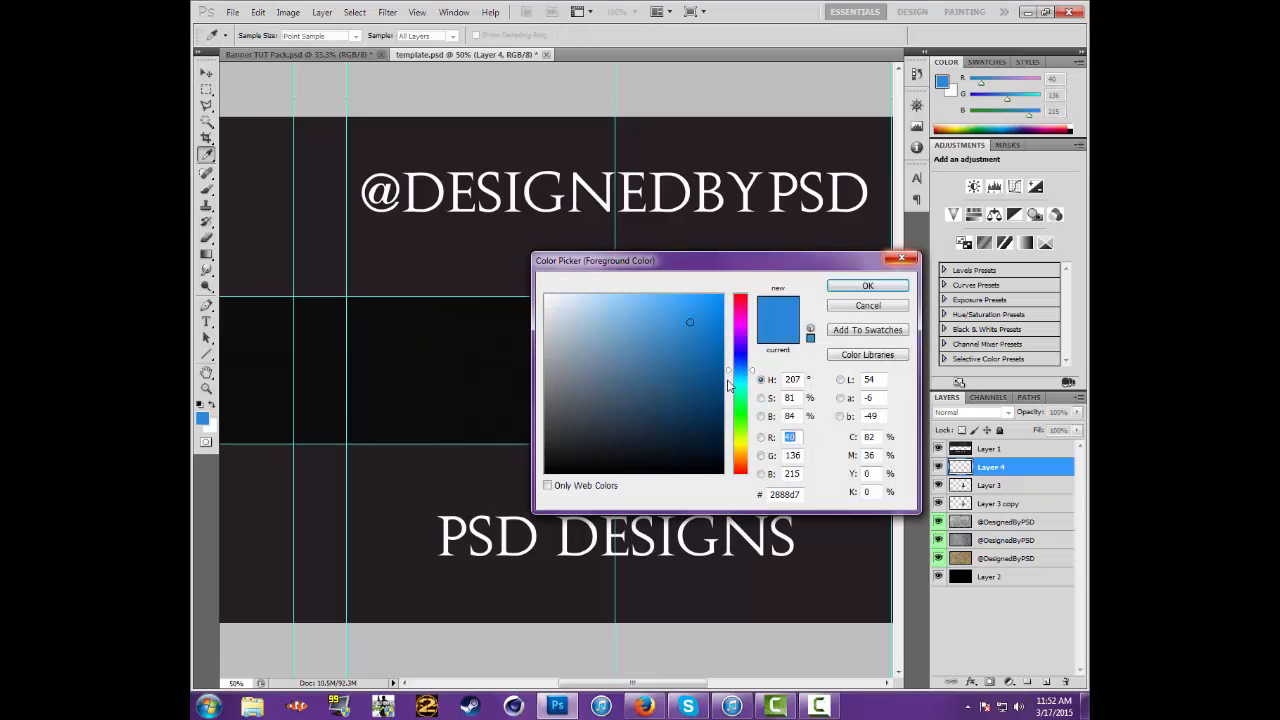
drag(741, 346, 700, 327)
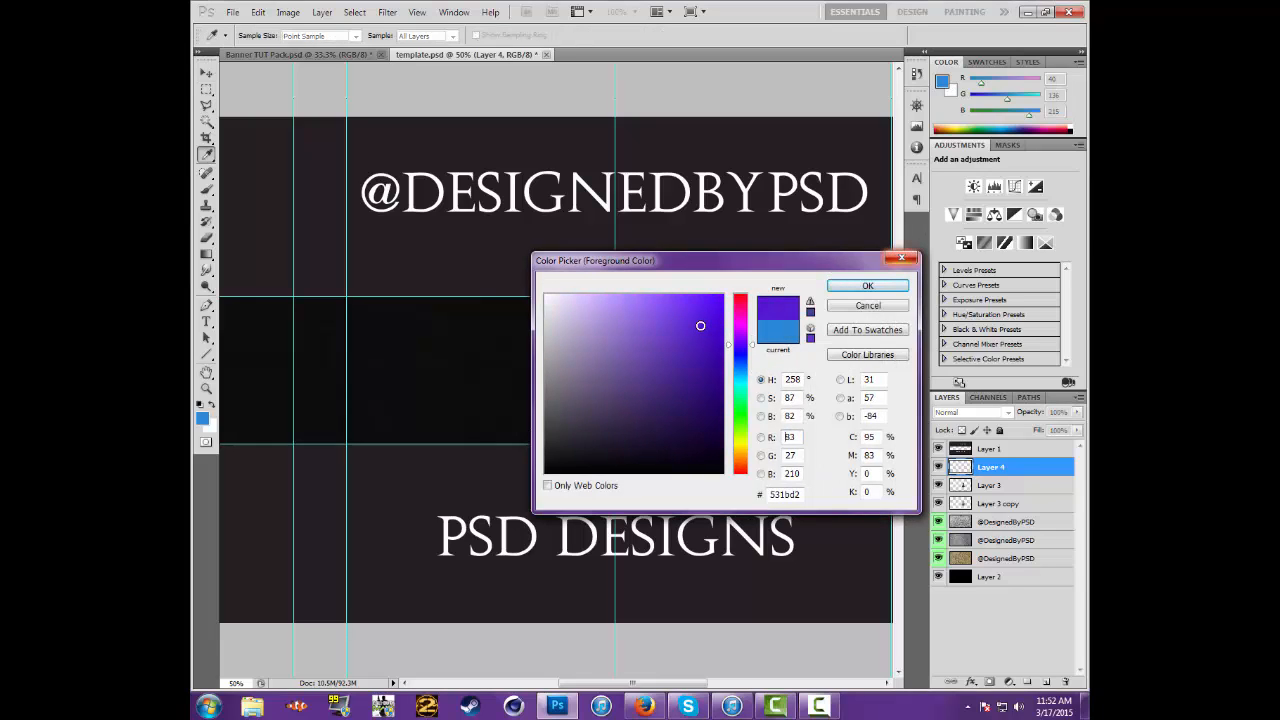
click(867, 286)
click(212, 191)
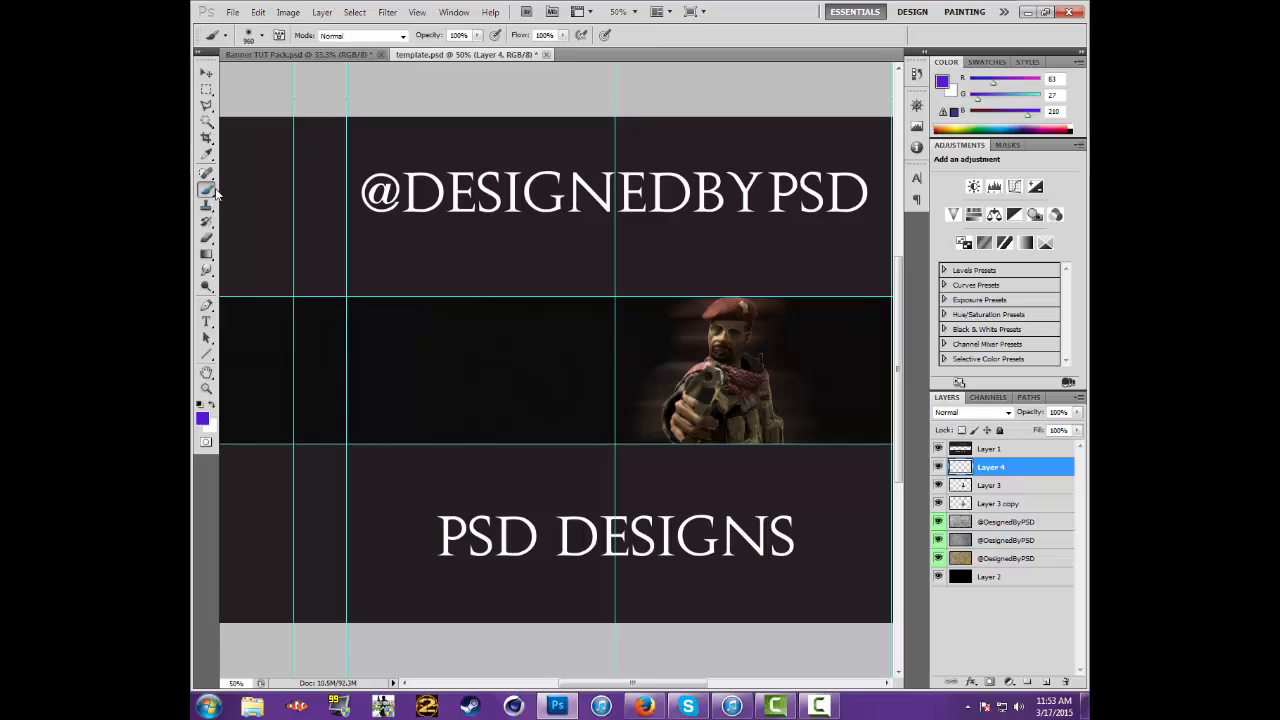
click(261, 36)
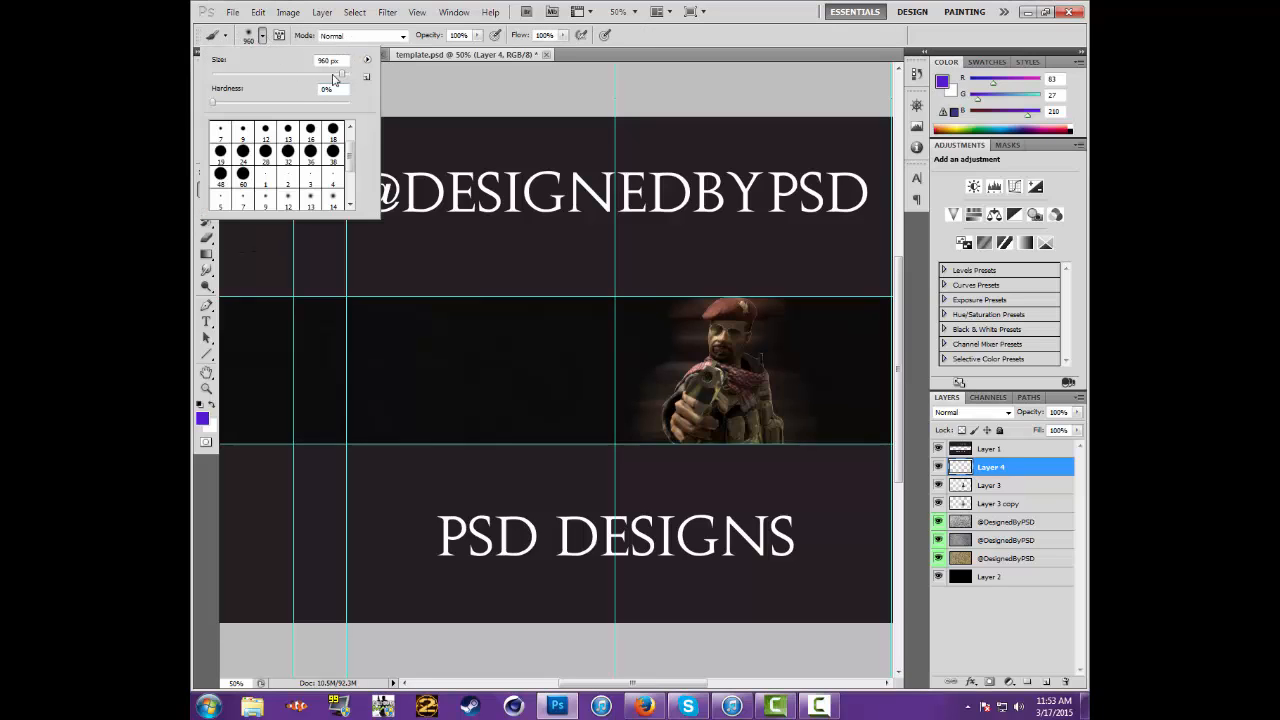
drag(351, 166, 337, 204)
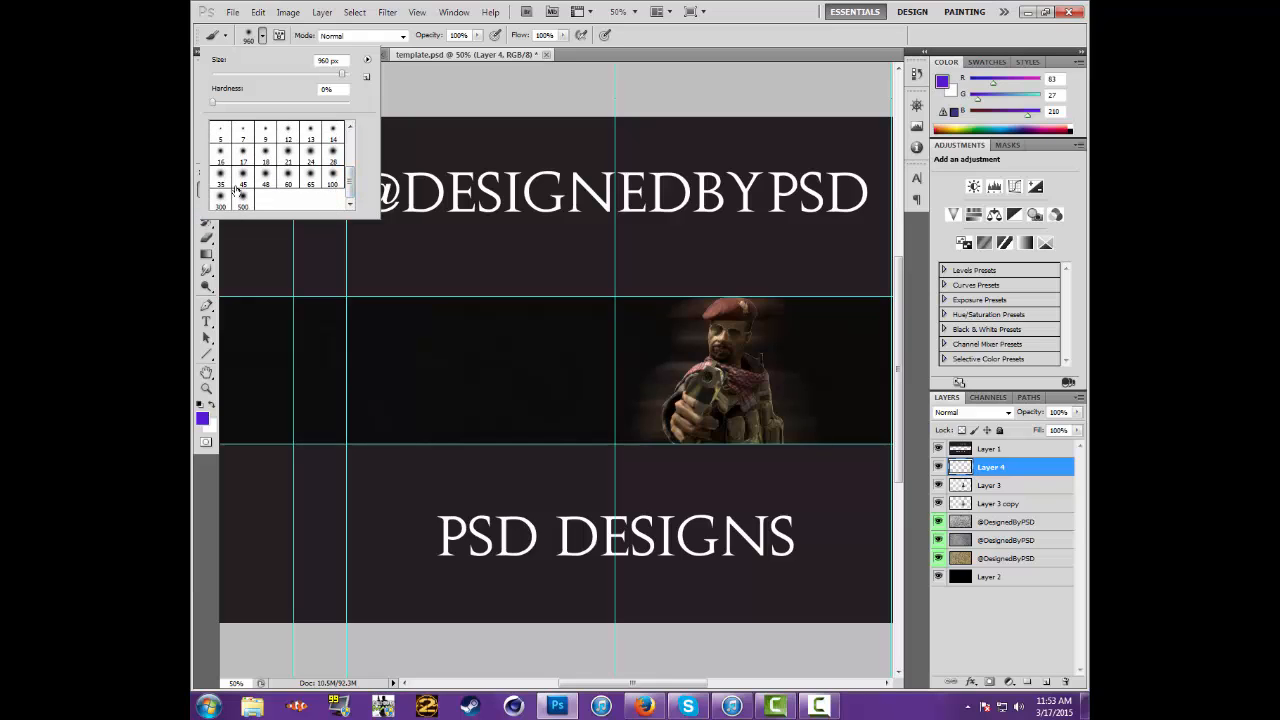
click(242, 200)
mouse_move(350, 176)
mouse_down()
mouse_move(351, 162)
mouse_move(358, 212)
mouse_up()
Try a single purple dab at the lower edge of the middle band and undo it
click(472, 455)
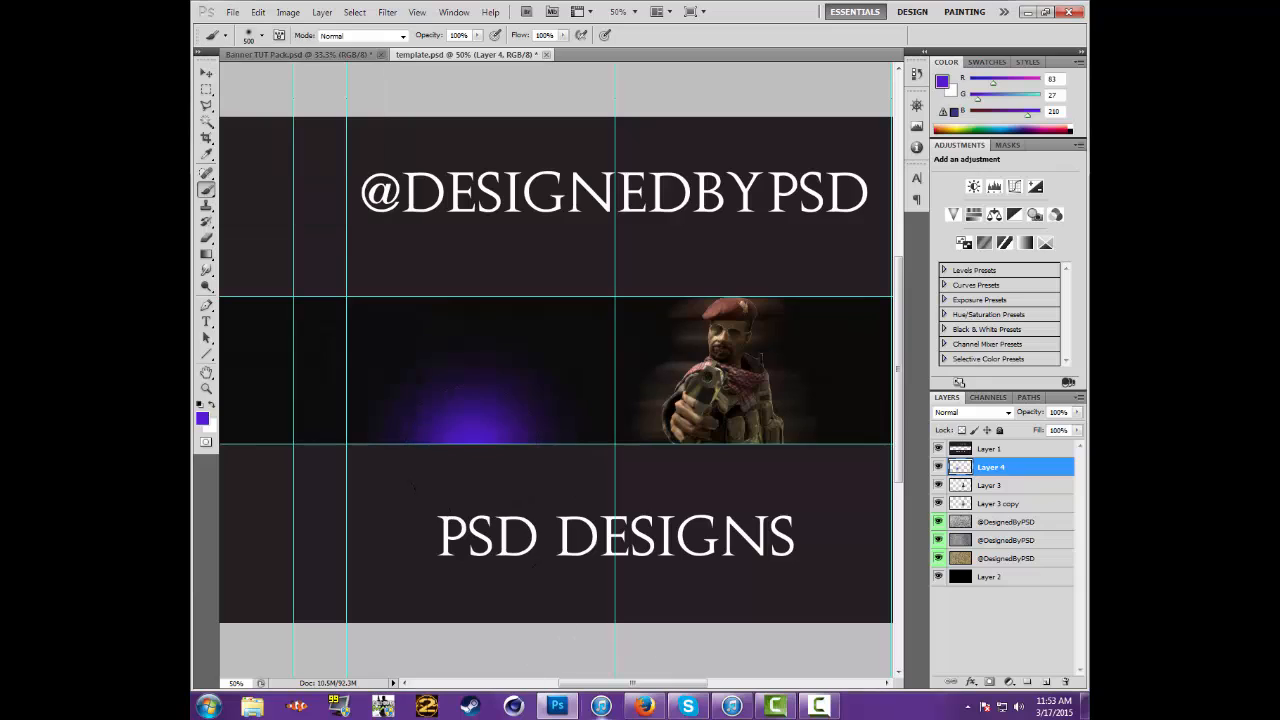
key(ctrl+z)
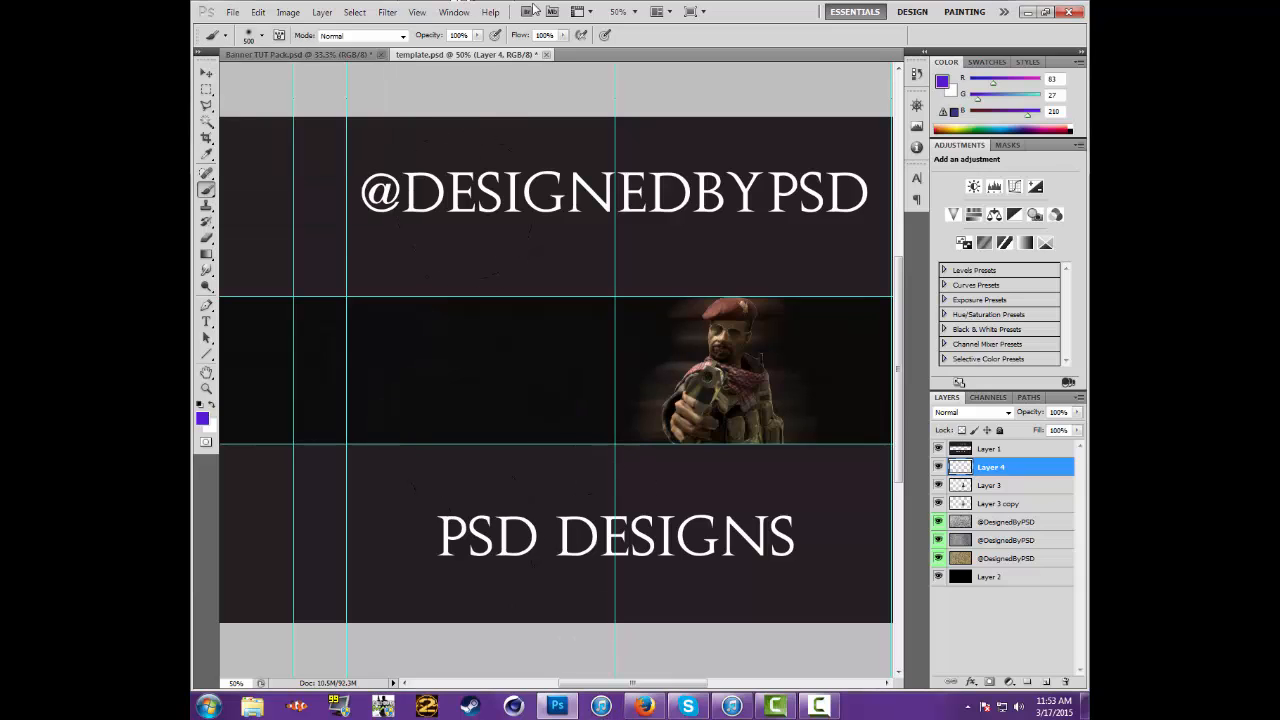
Paint soft purple glow spots along the middle band on Layer 4 with a 911 px brush, and set the layer's opacity to 10%
click(628, 11)
click(622, 27)
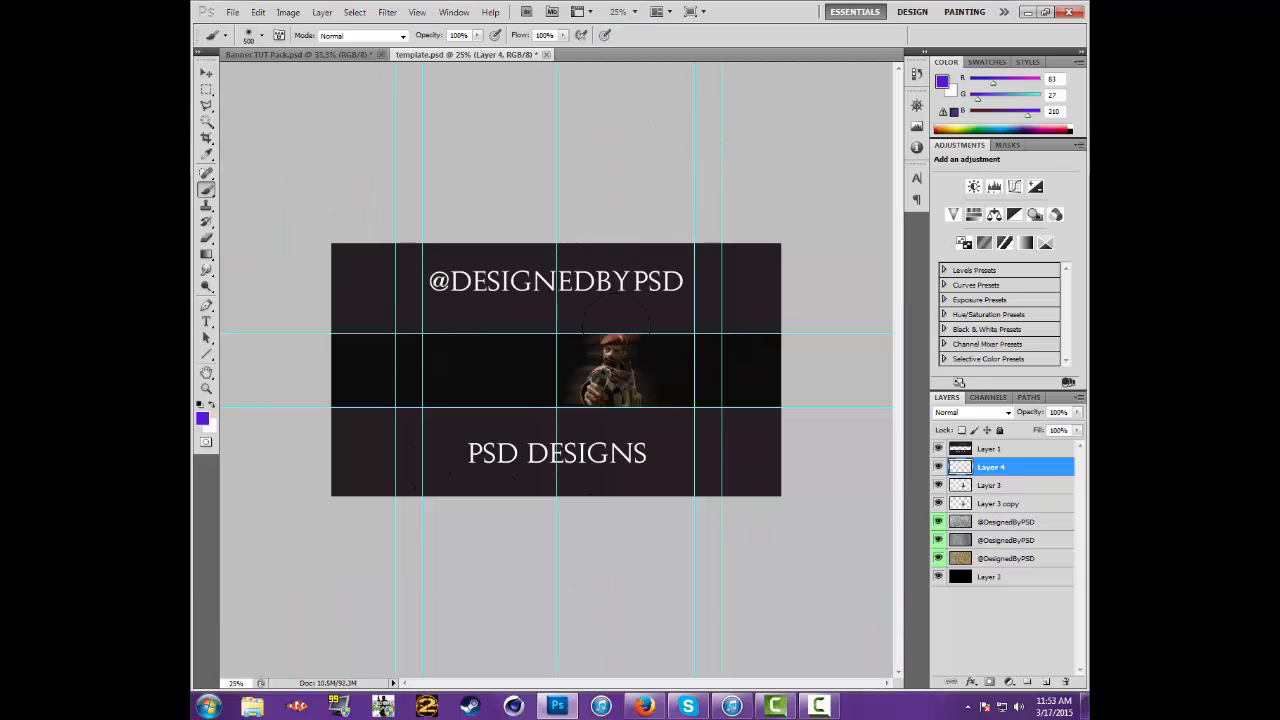
click(262, 36)
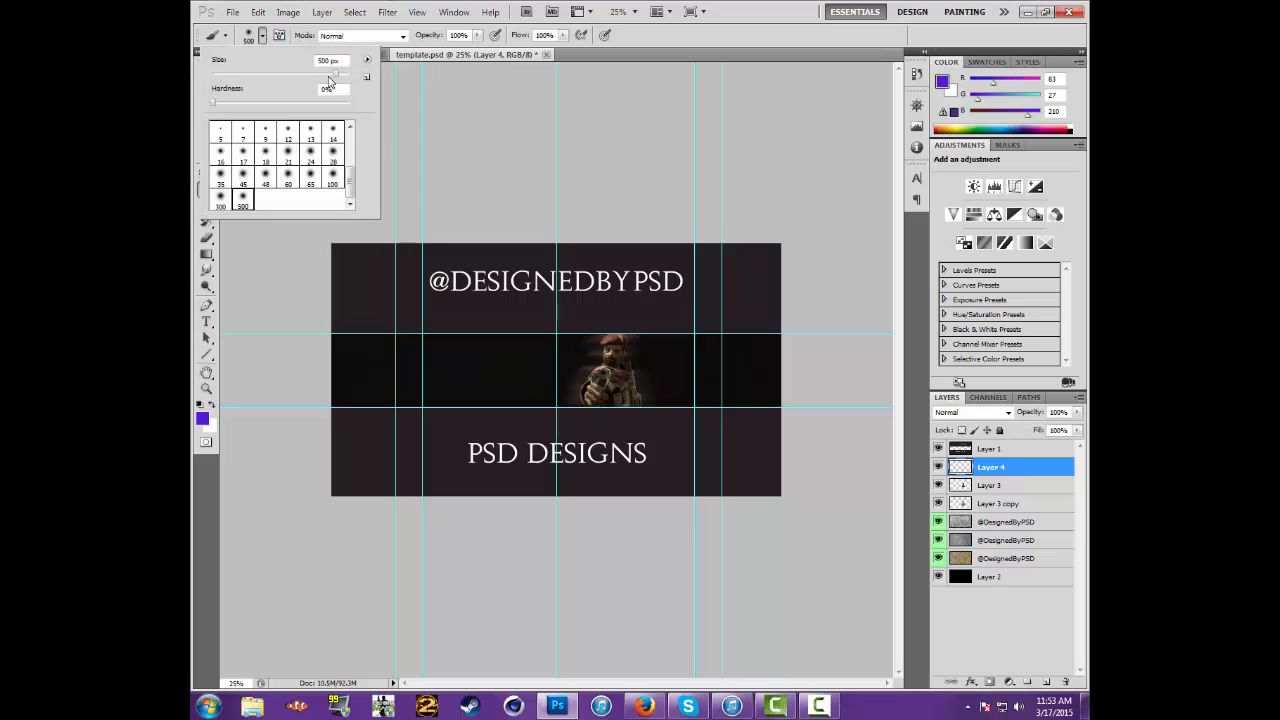
drag(338, 78, 341, 78)
click(485, 385)
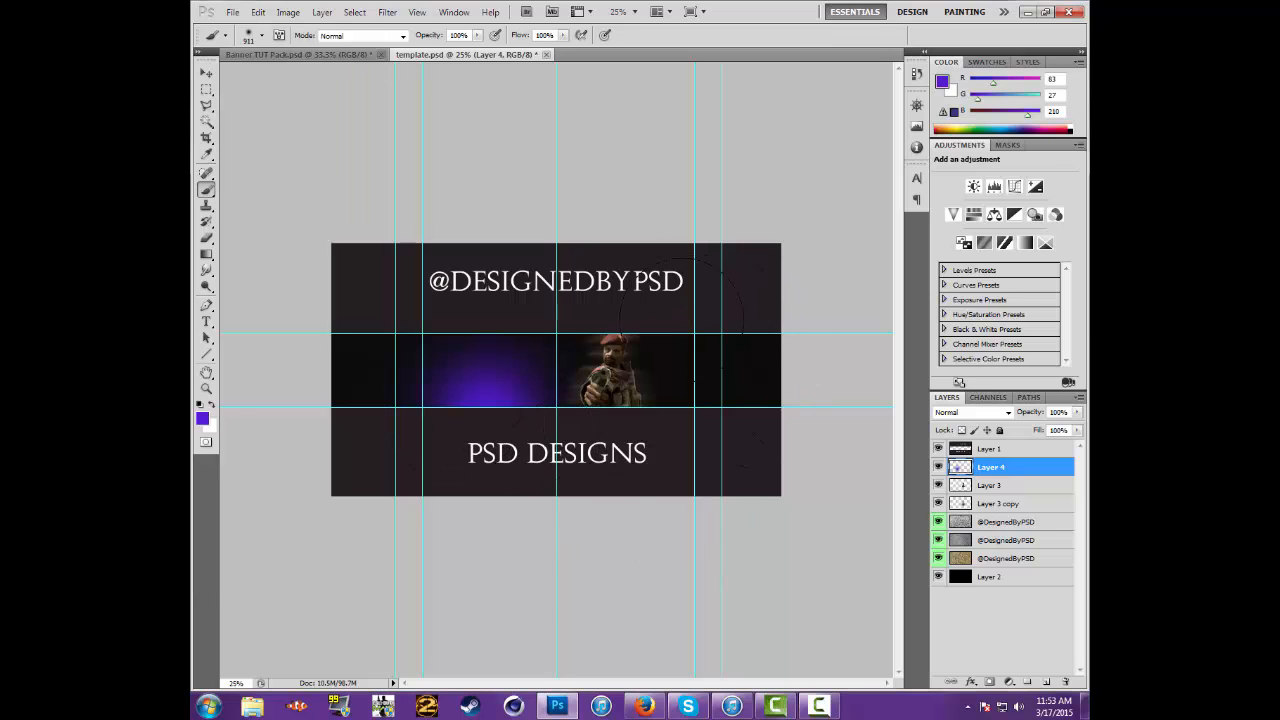
click(688, 342)
click(340, 355)
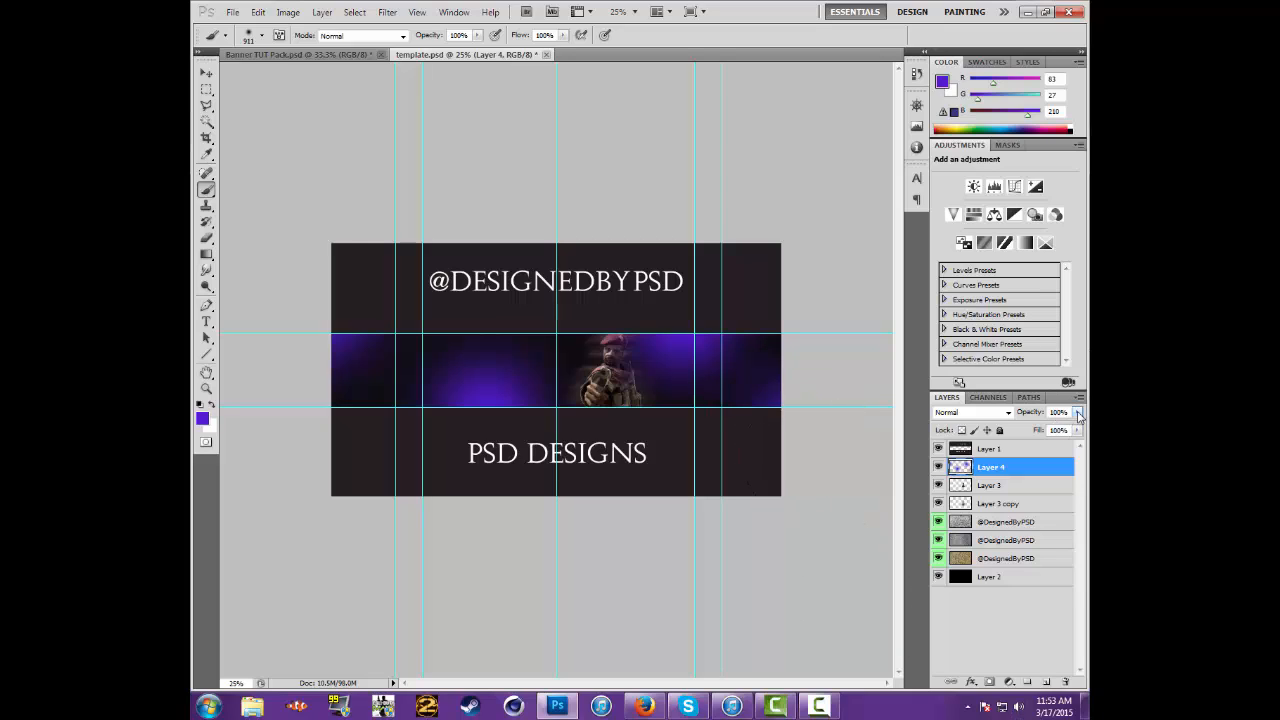
drag(1078, 416, 1077, 452)
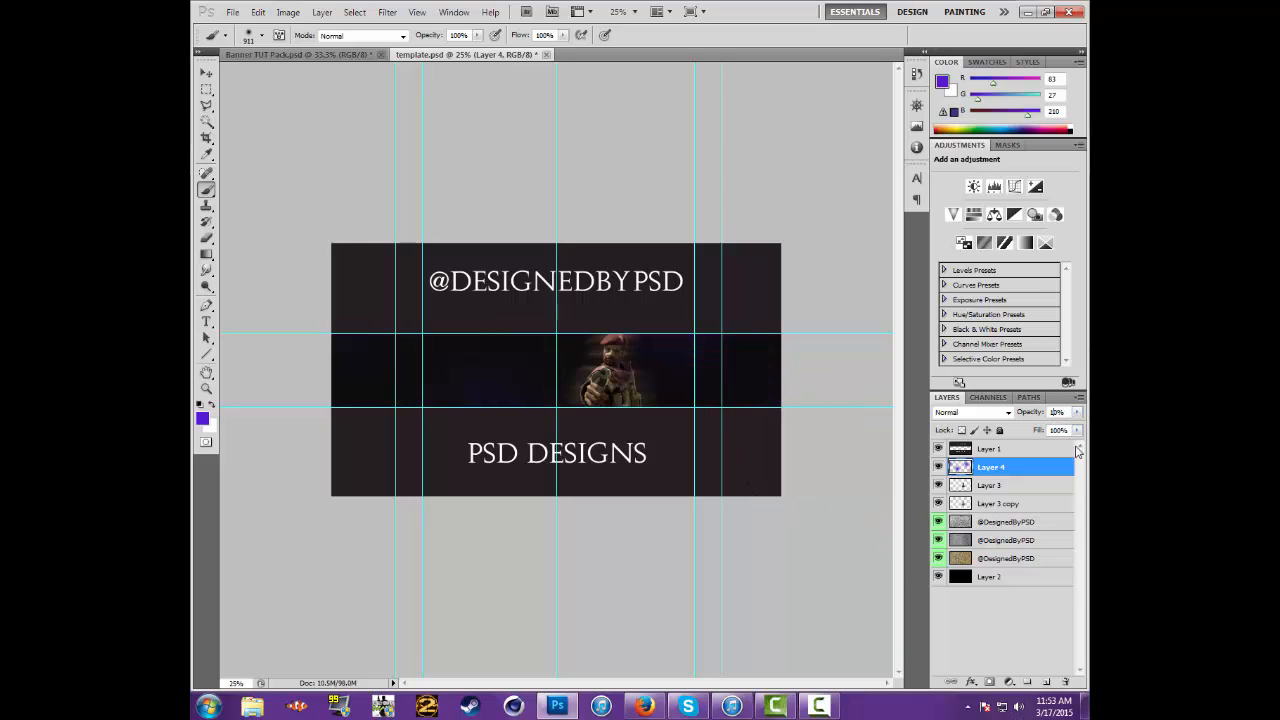
Add another new layer above Layer 4 and set the foreground colour to a lighter purple, RGB 99, 45, 223
click(1046, 681)
click(942, 84)
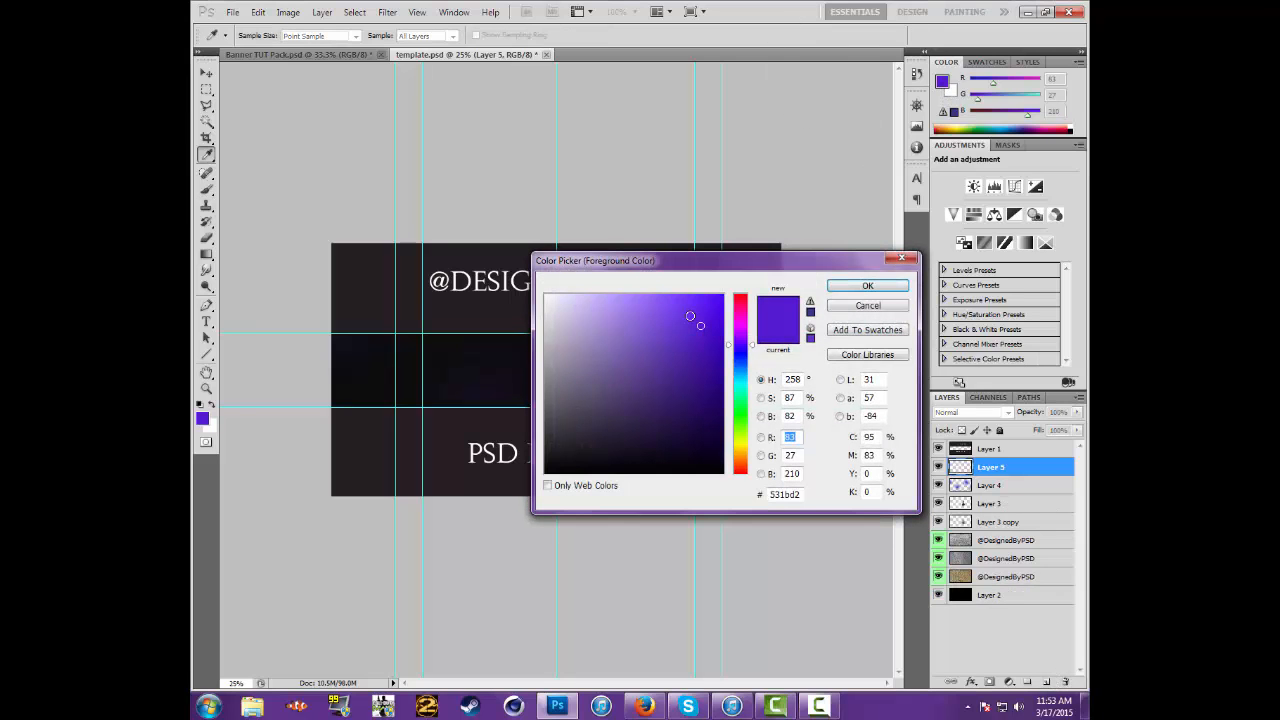
click(695, 320)
drag(692, 320, 687, 316)
click(867, 286)
Paint soft light-purple glow spots along the middle band on Layer 5 with a 666 px brush, and set the layer's opacity to 10%
key(b)
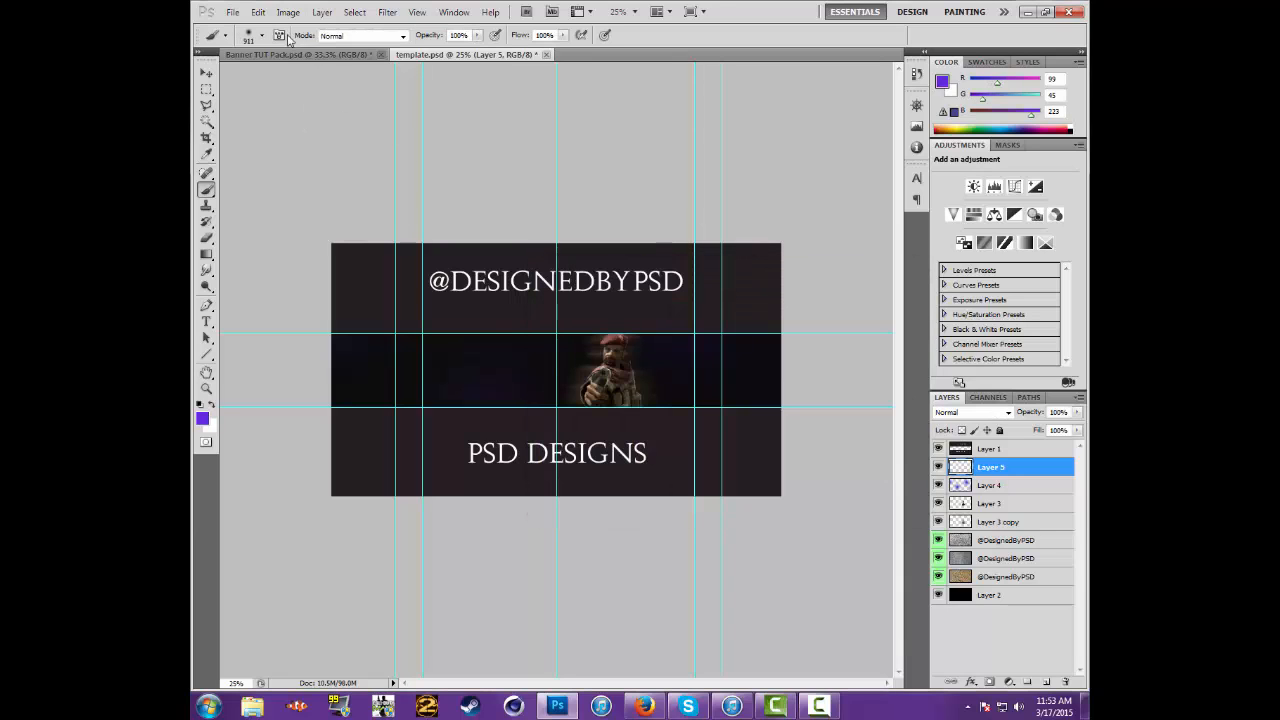
click(261, 35)
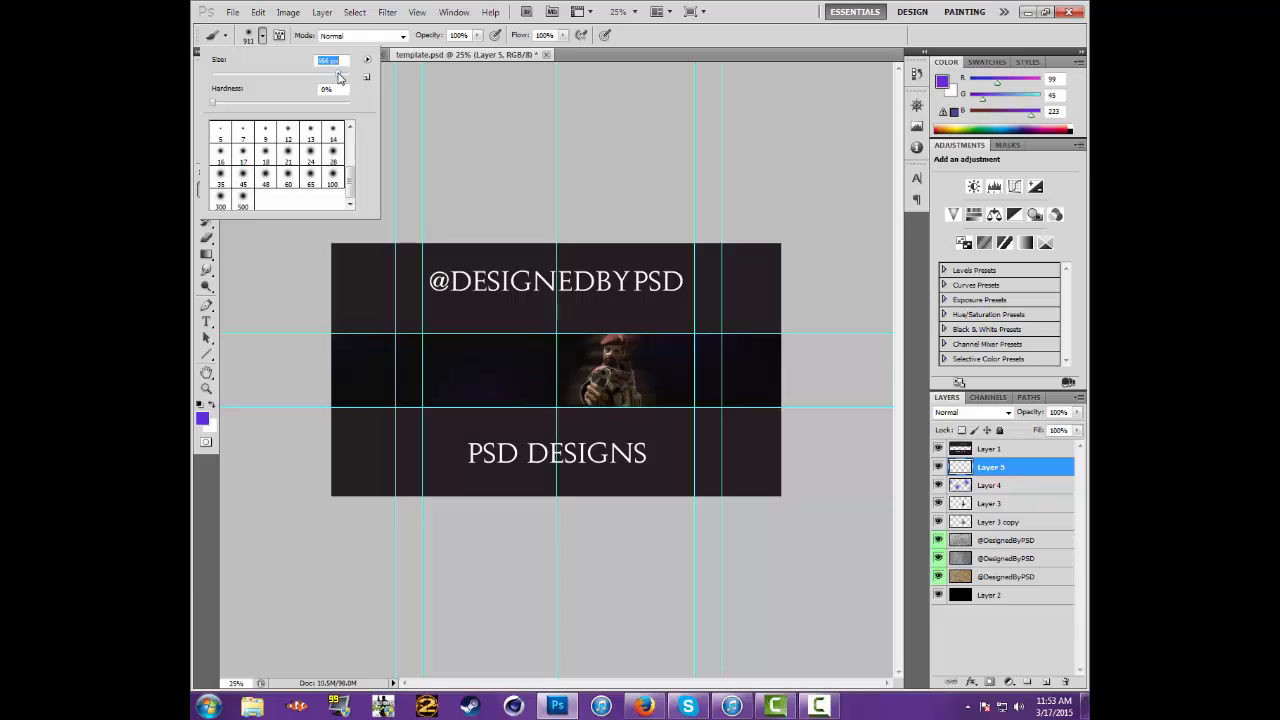
click(241, 33)
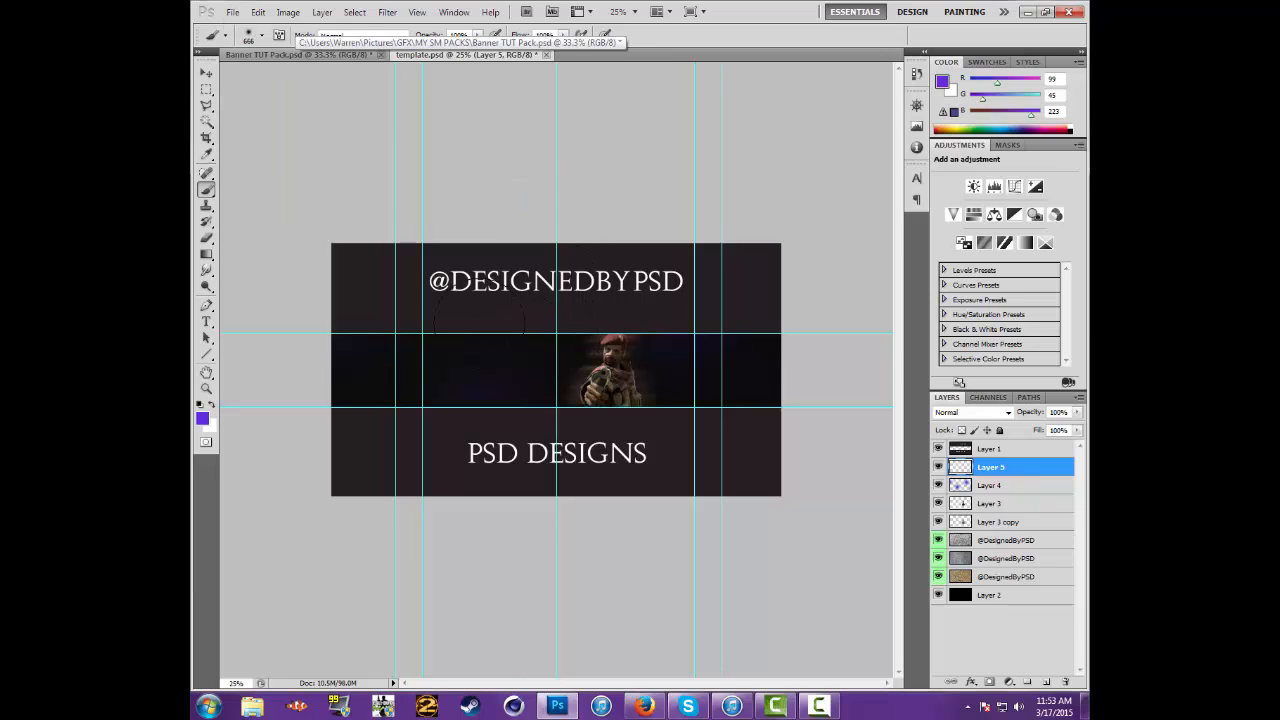
click(440, 350)
click(555, 372)
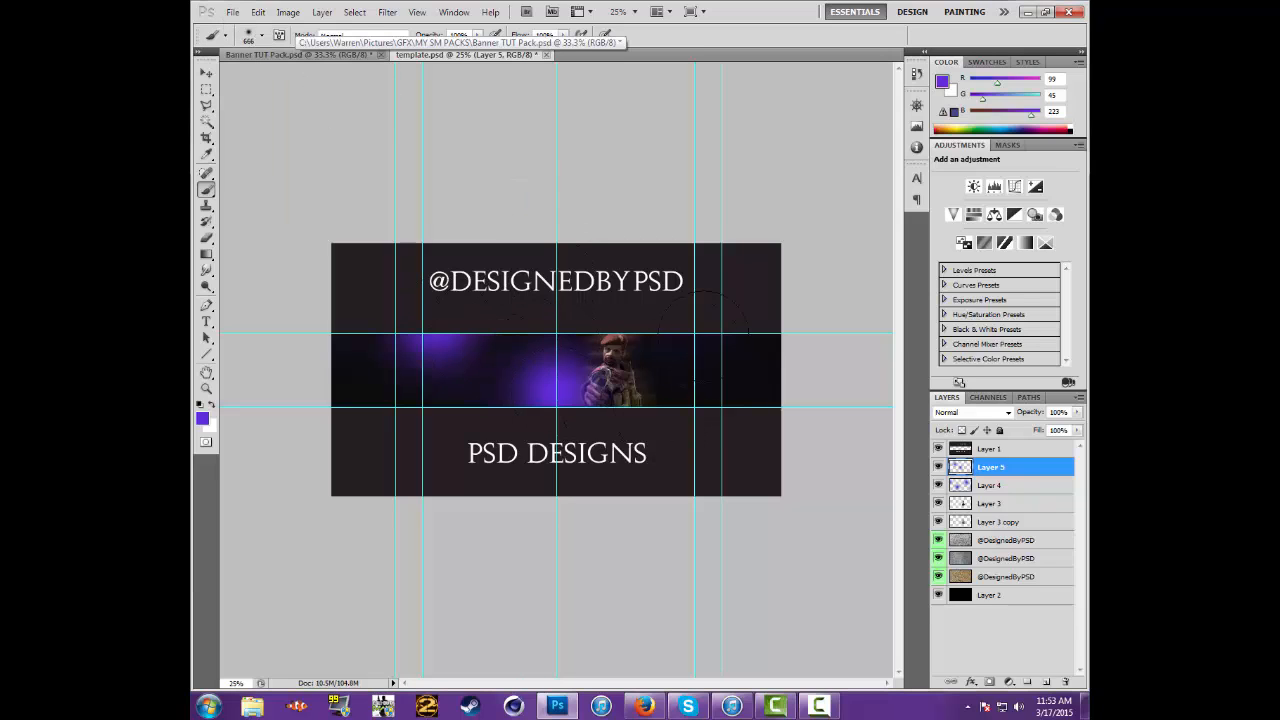
click(706, 340)
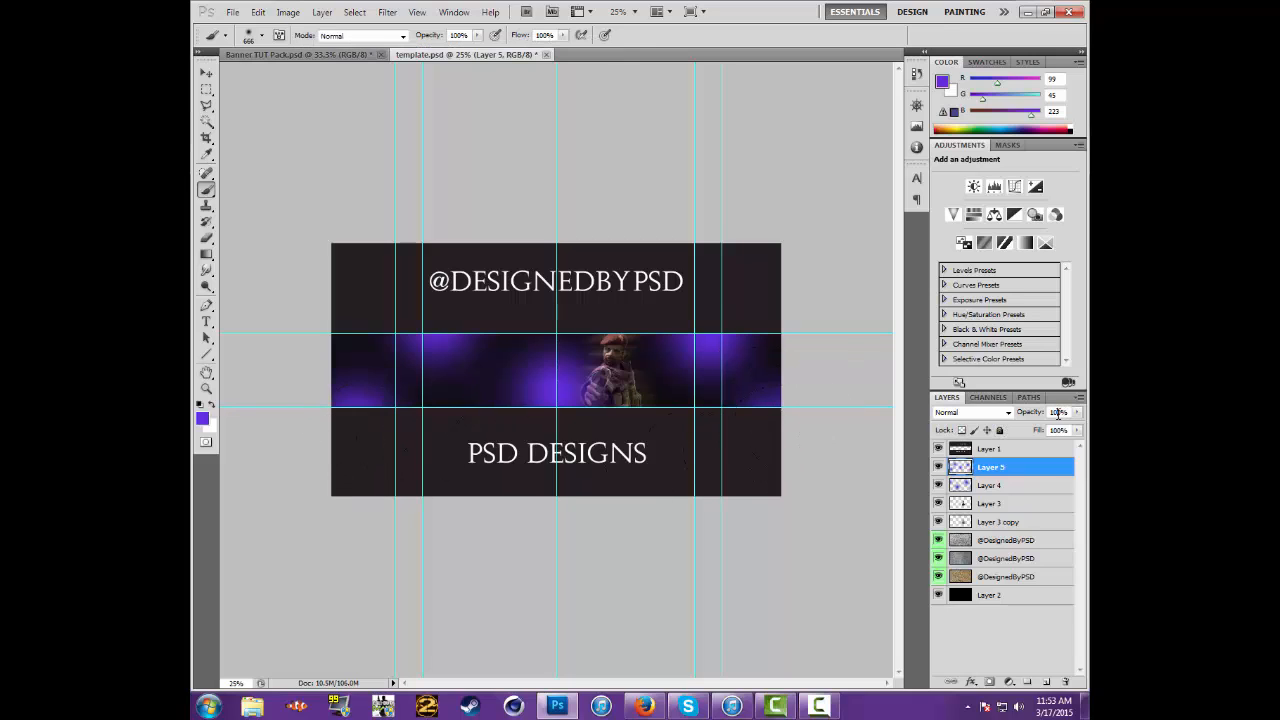
click(1058, 413)
key(BackSpace)
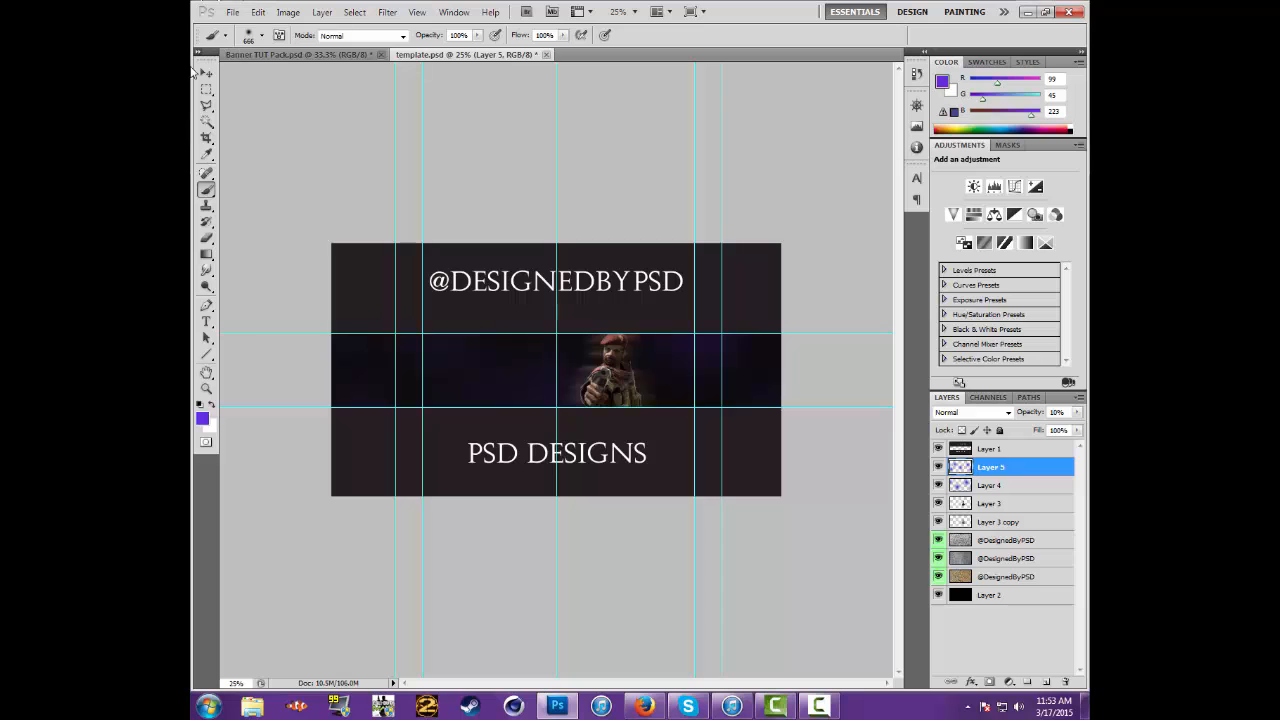
Switch to Banner TUT Pack.psd and hide its three visible texture layers
click(206, 73)
click(634, 11)
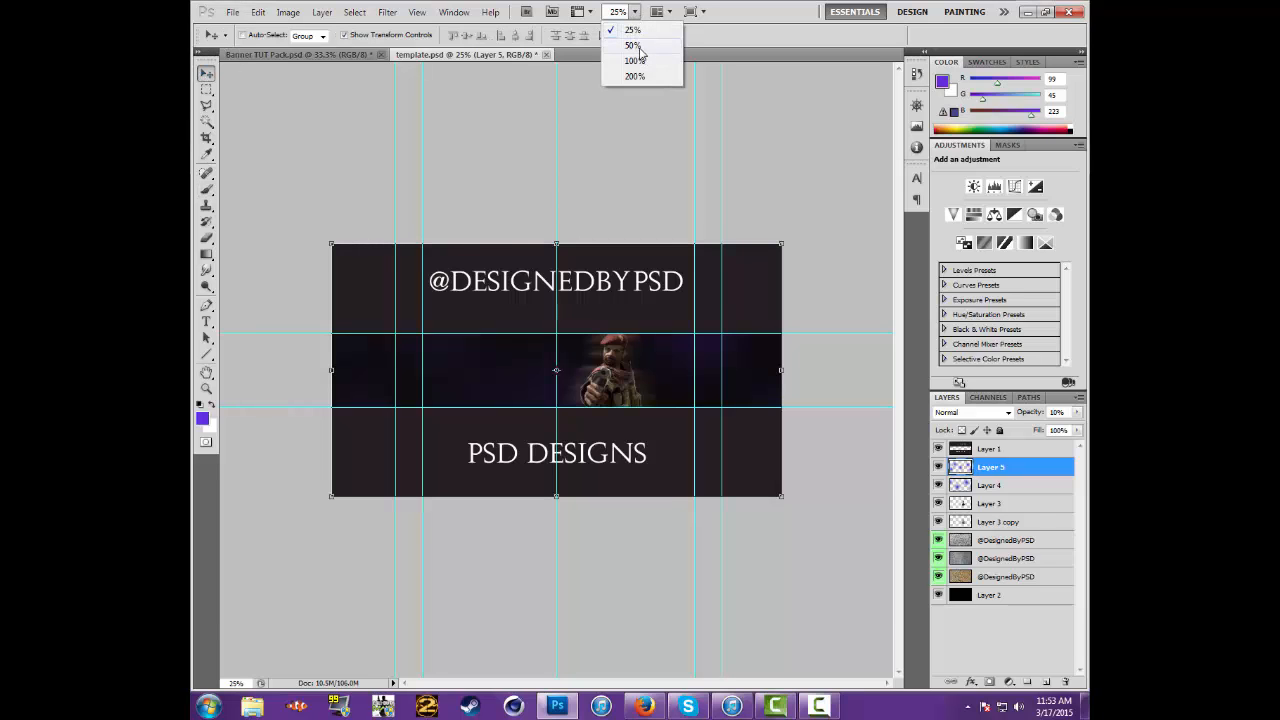
click(632, 45)
mouse_move(705, 679)
mouse_down()
mouse_move(663, 680)
mouse_move(789, 682)
mouse_move(666, 684)
mouse_move(703, 690)
mouse_up()
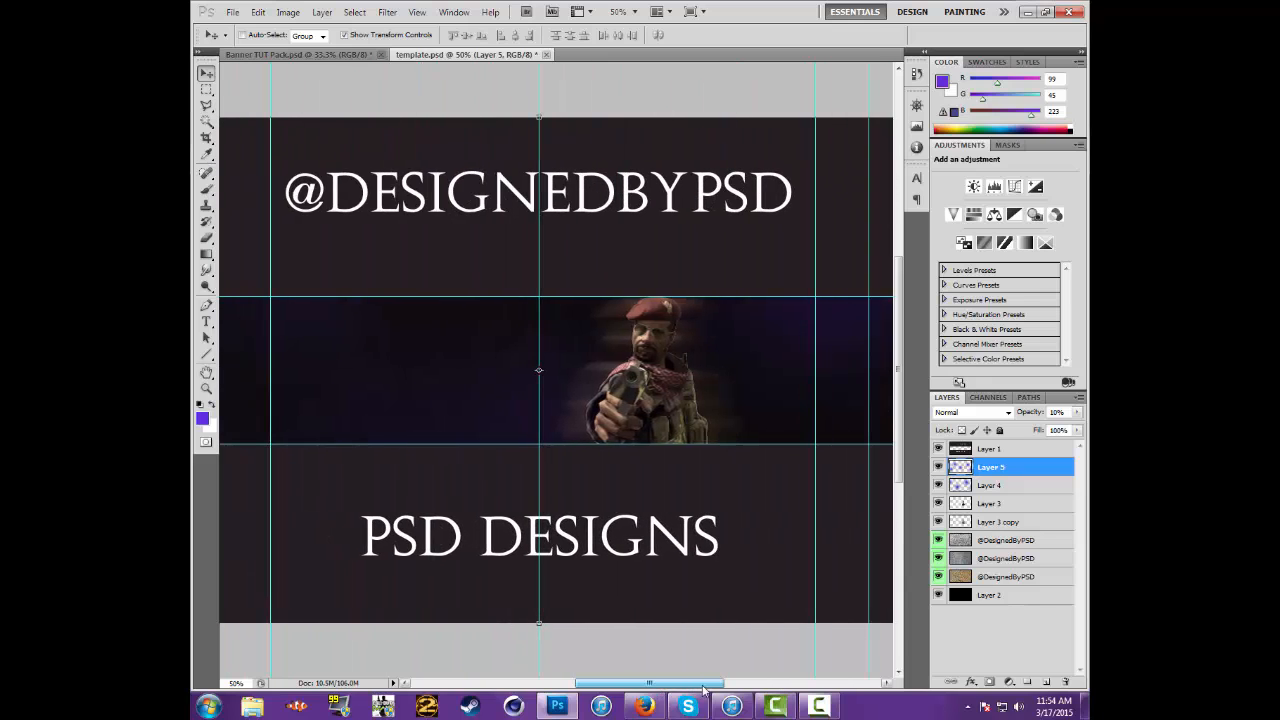
click(345, 56)
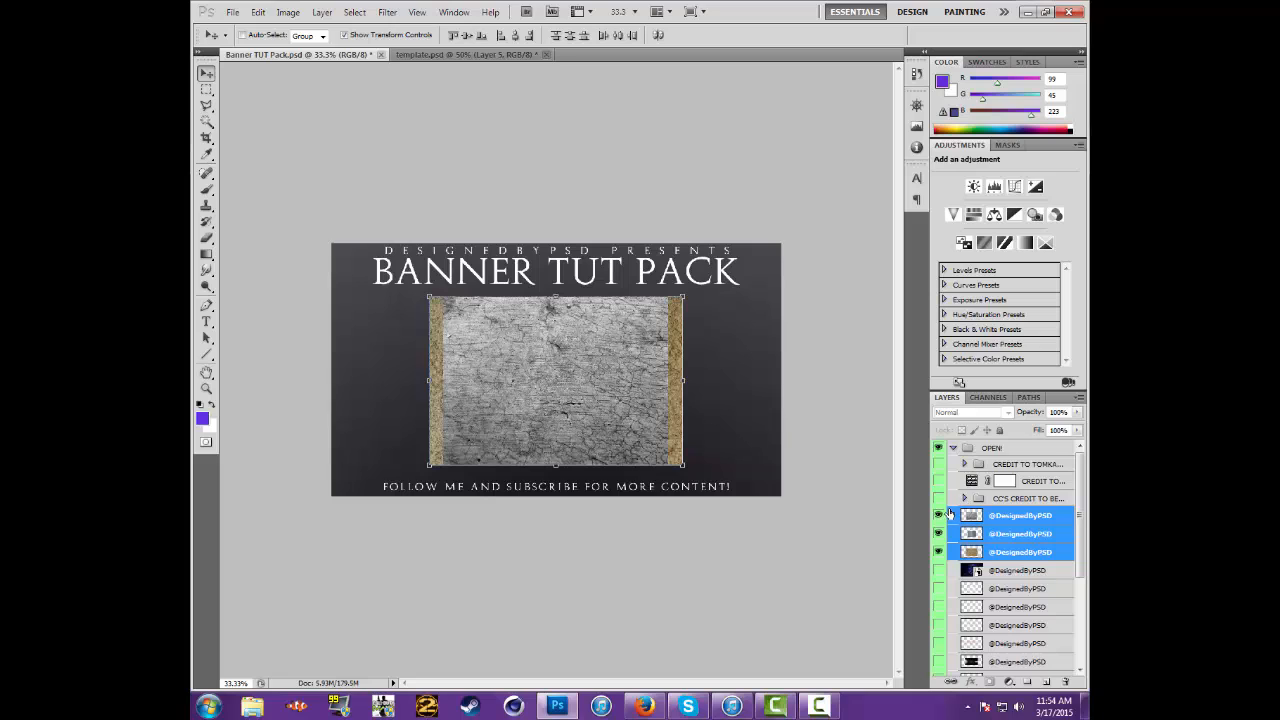
drag(940, 515, 940, 552)
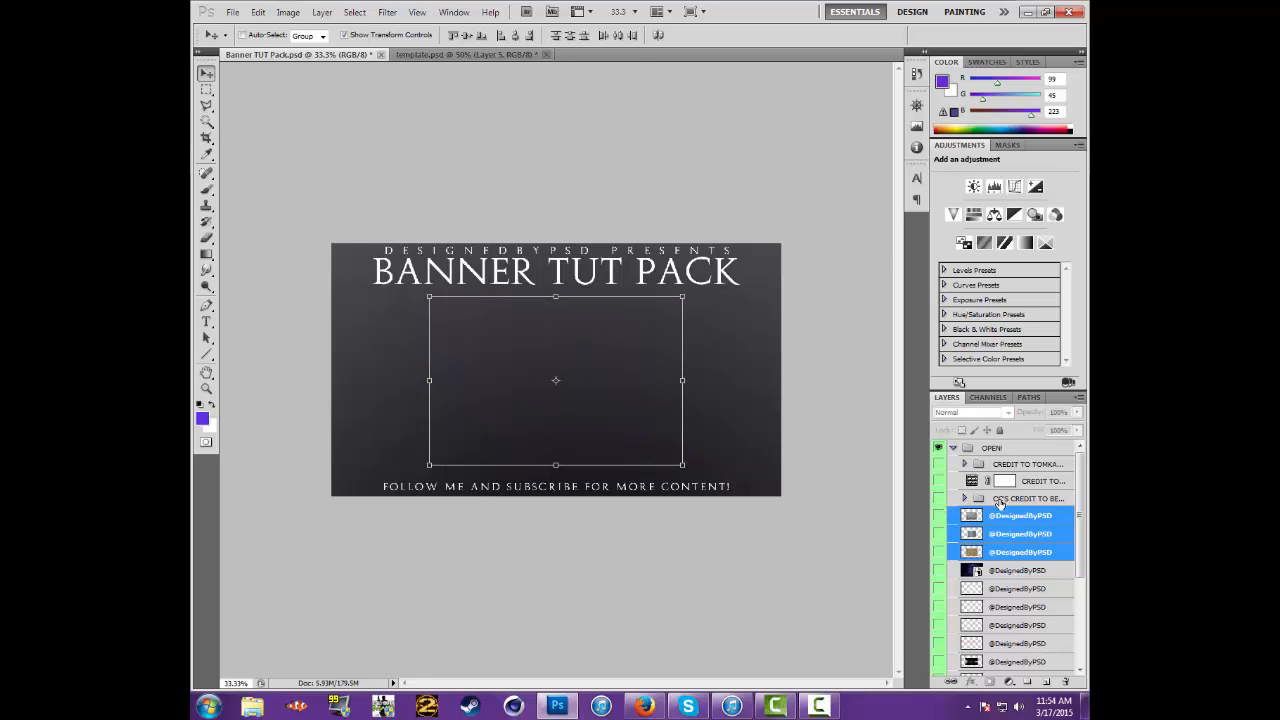
click(1000, 499)
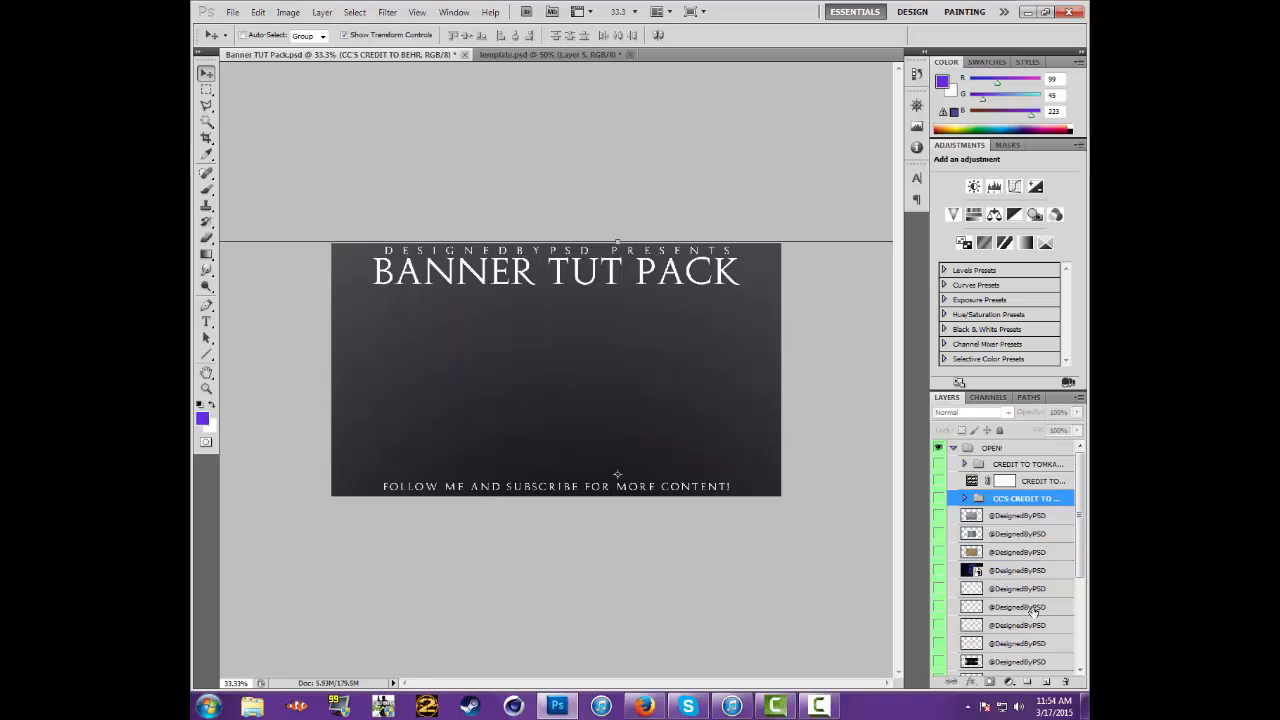
Show the teal tech texture, the lowest layer in the pack's OPEN! group, and copy it into template.psd over the middle band
scroll(1033, 610, down, 5)
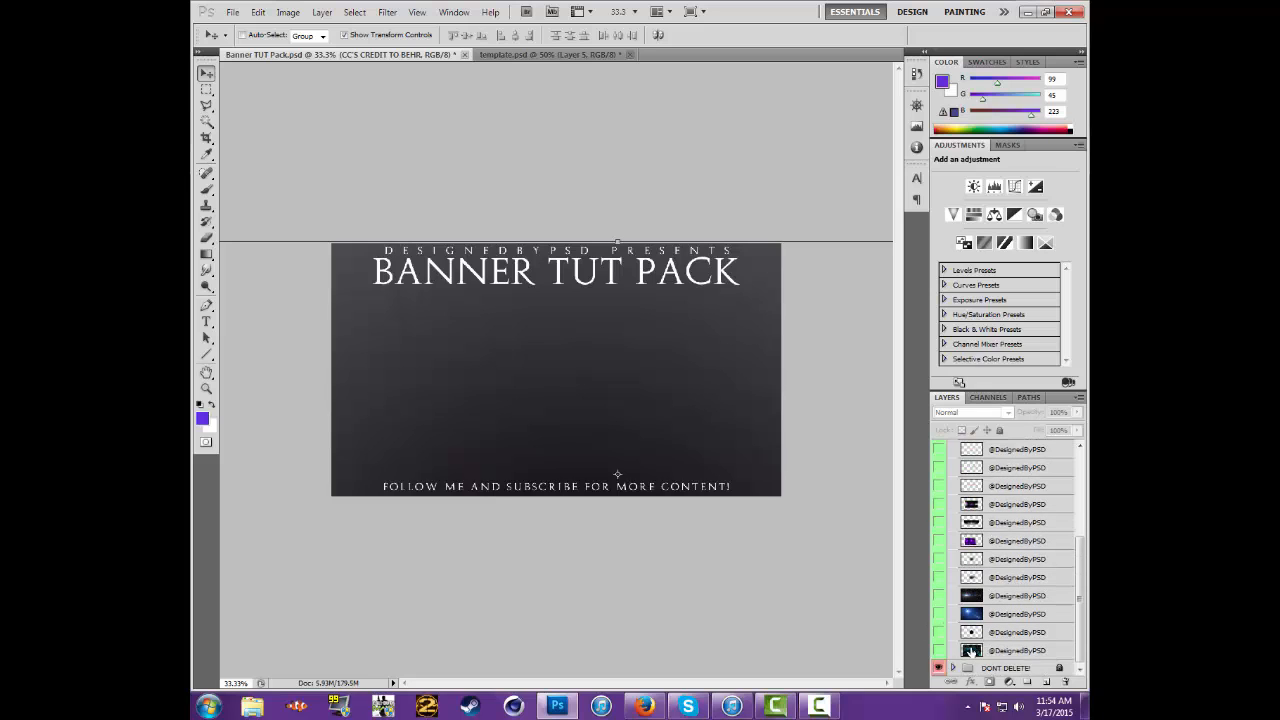
click(940, 650)
click(966, 652)
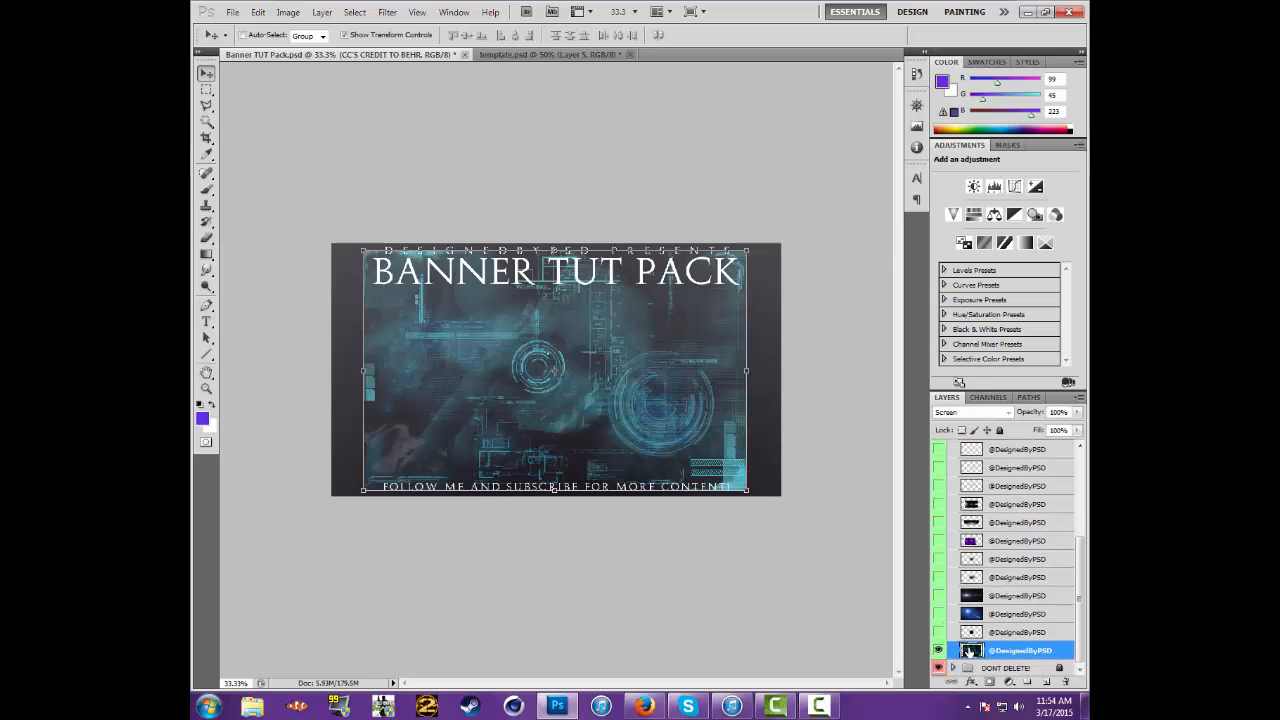
drag(608, 381, 572, 93)
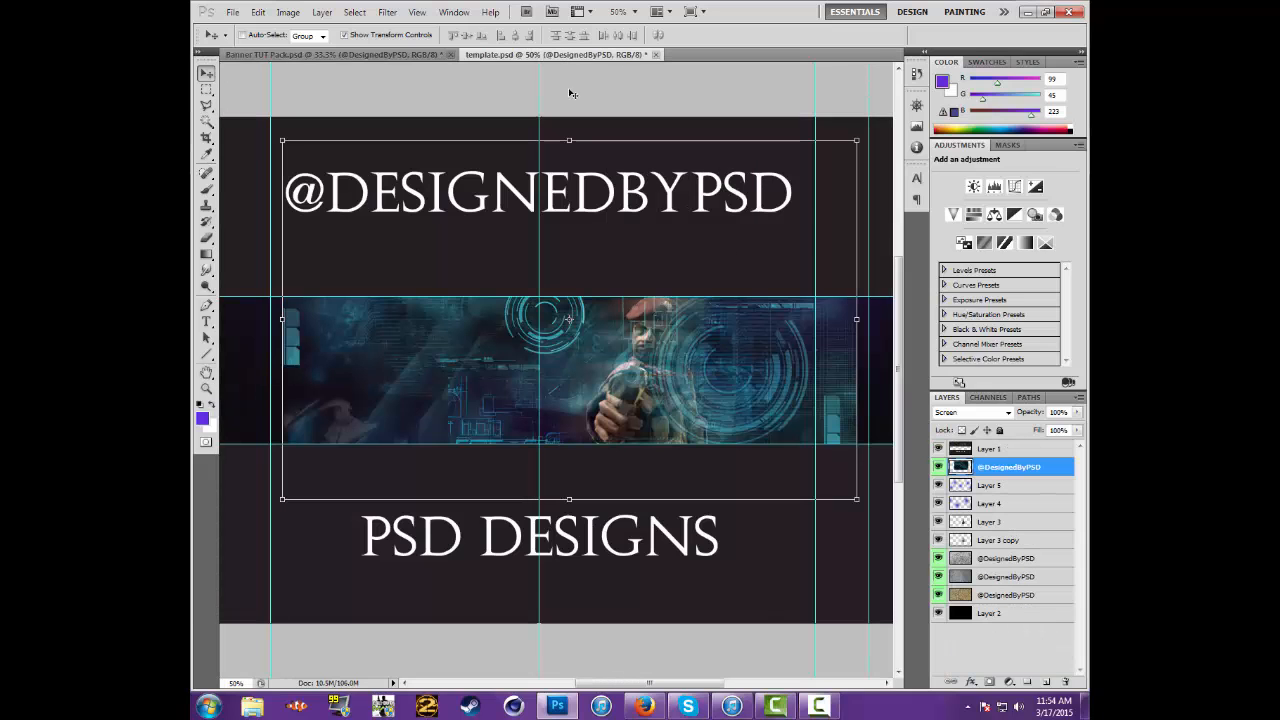
Move the tech texture layer below Layer 3 copy and scale it proportionally to about 158% so it spans the banner's full width
click(625, 14)
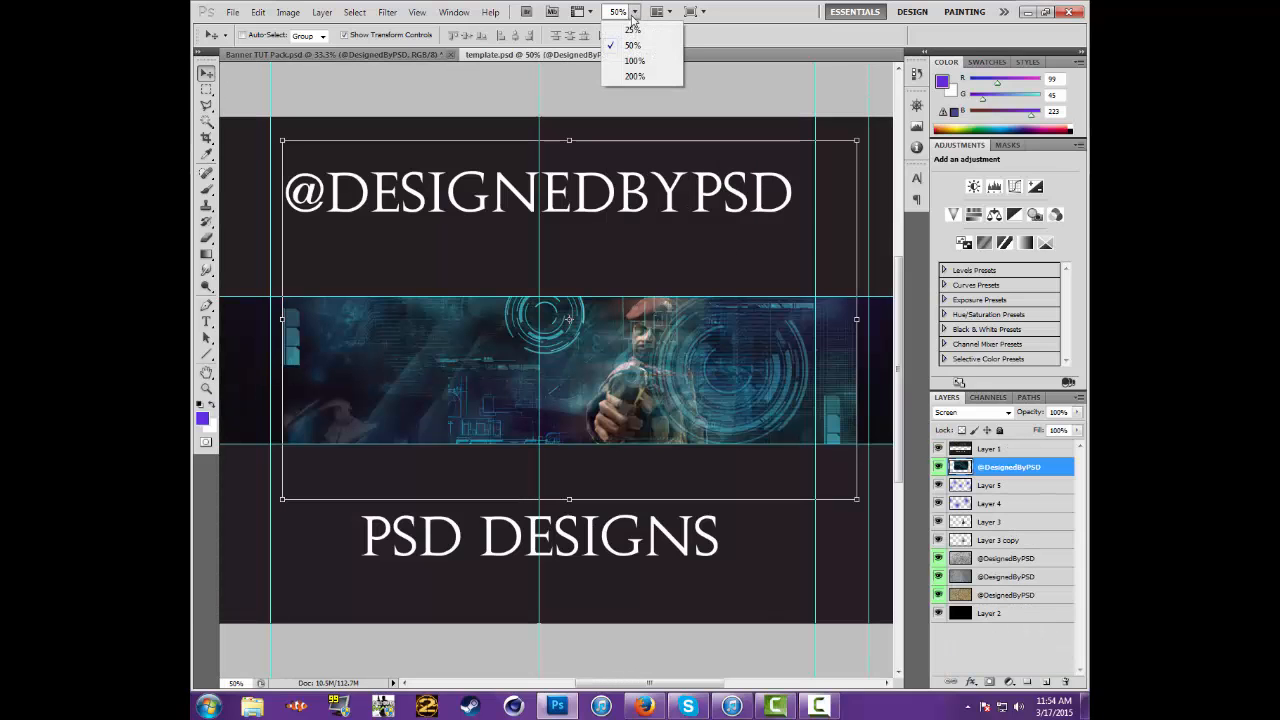
click(630, 43)
drag(980, 468, 988, 548)
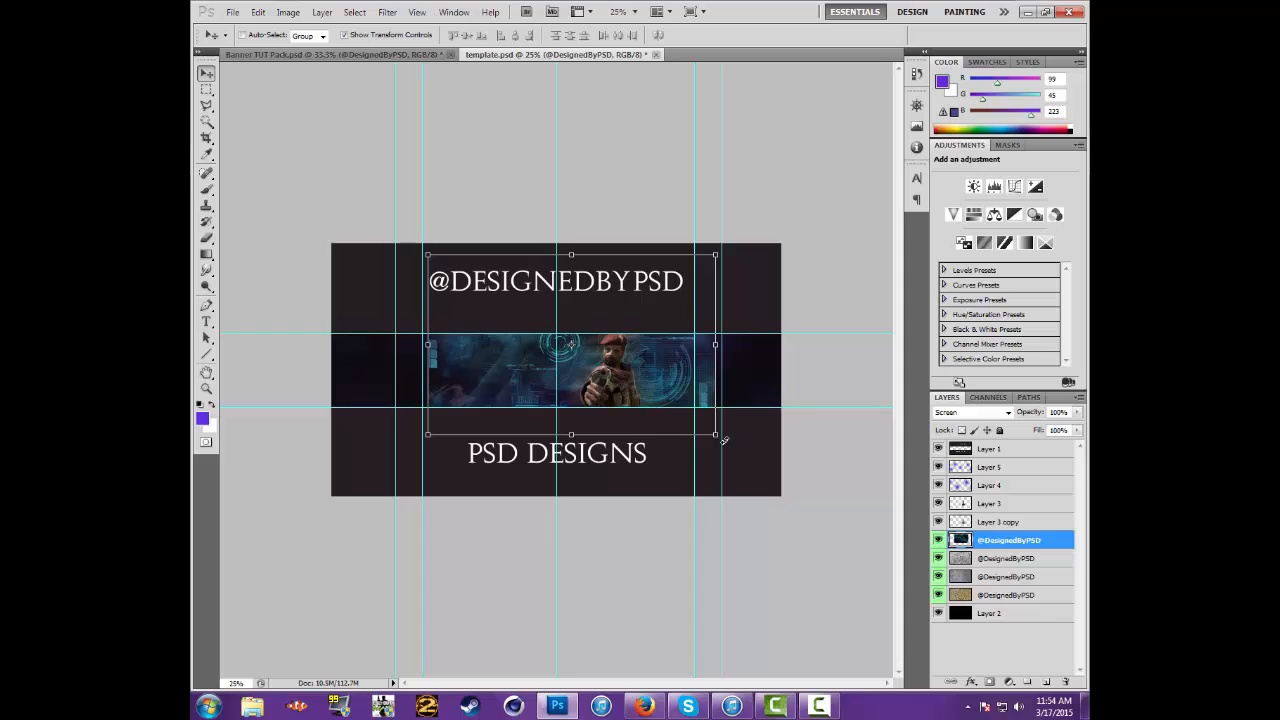
drag(717, 433, 783, 476)
drag(437, 479, 317, 519)
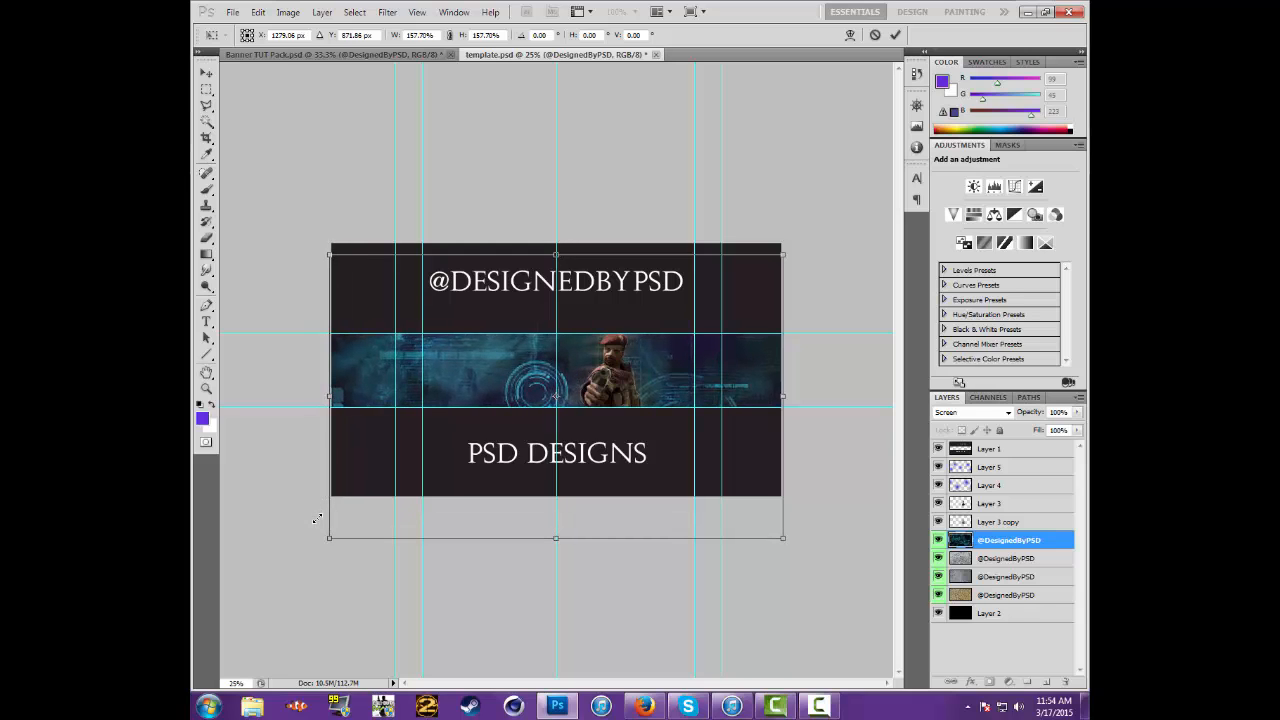
key(Return)
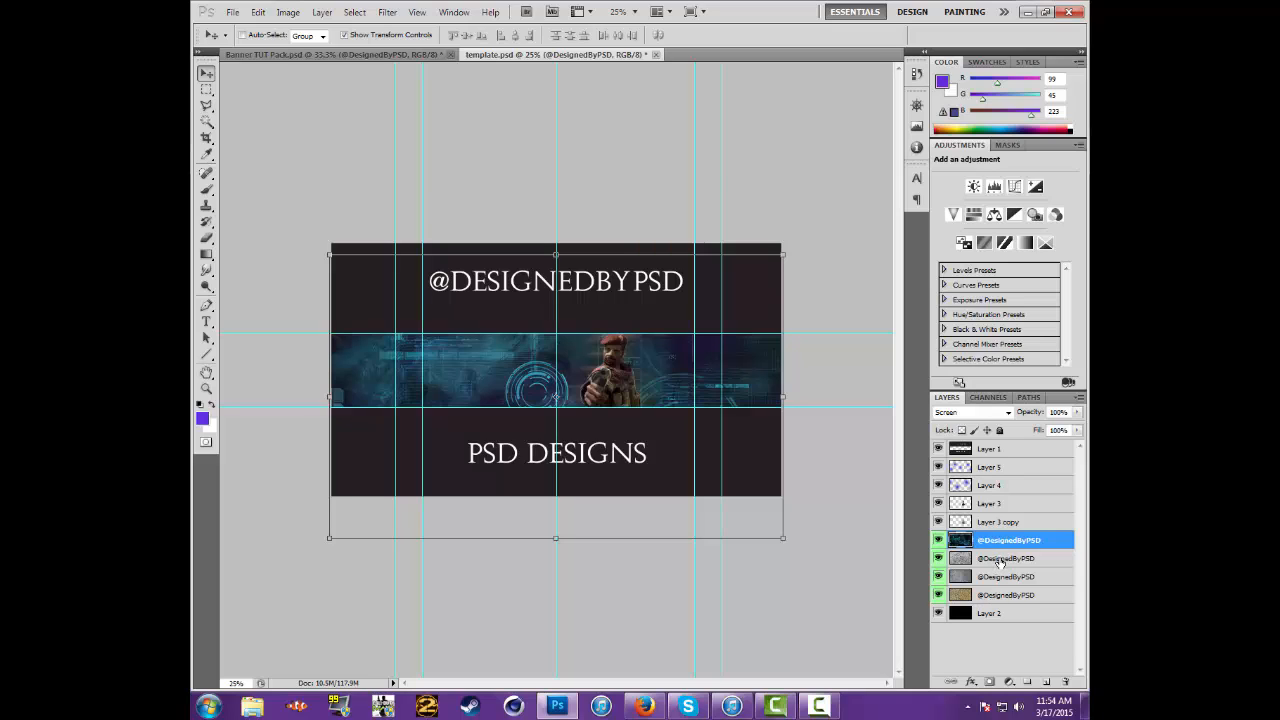
Try the tech texture directly above Layer 2, beneath the other textures, and return it to just below Layer 3 copy
drag(987, 549, 986, 603)
mouse_move(1084, 705)
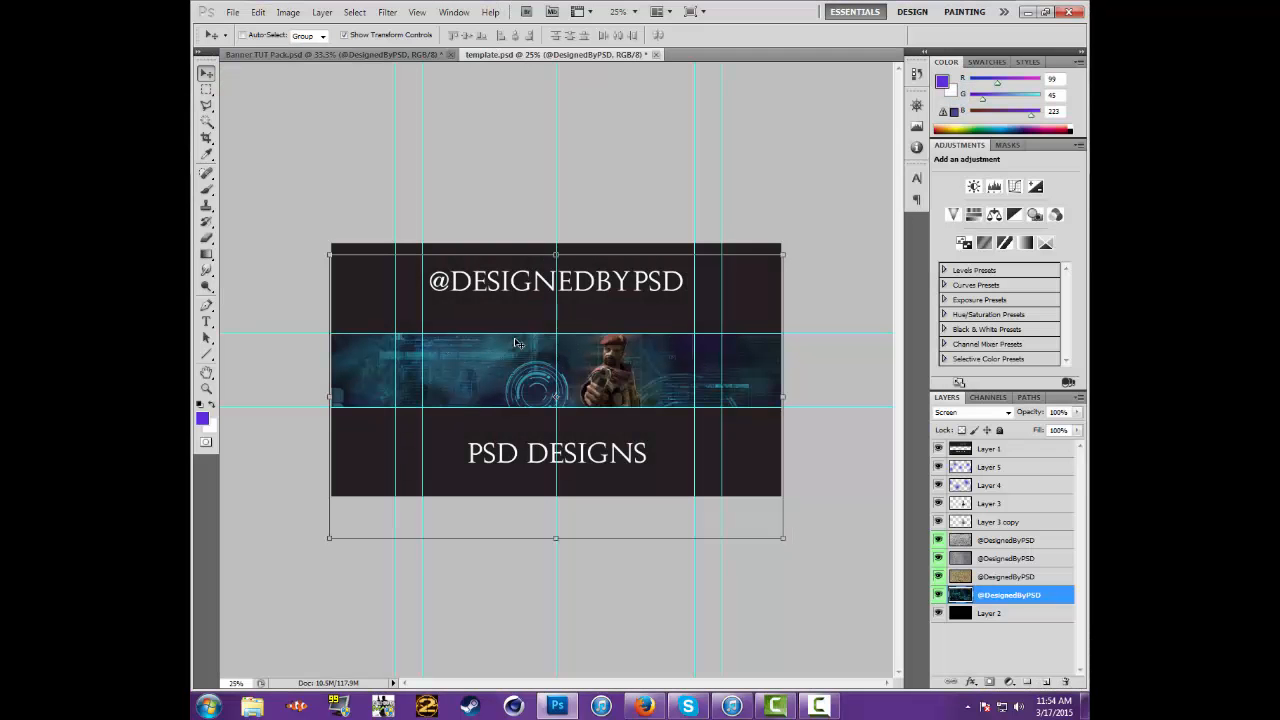
drag(985, 595, 990, 531)
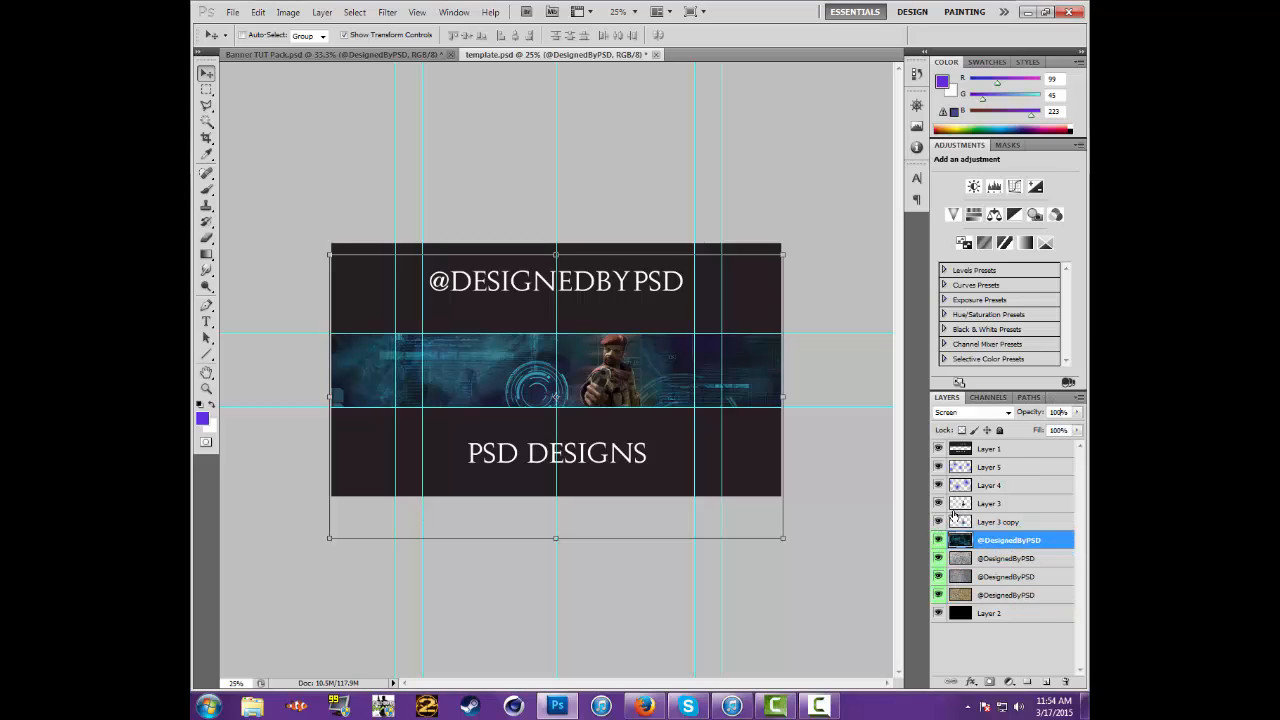
Lower the tech texture layer's opacity to about 2%, checking the band at 50% zoom
key(1)
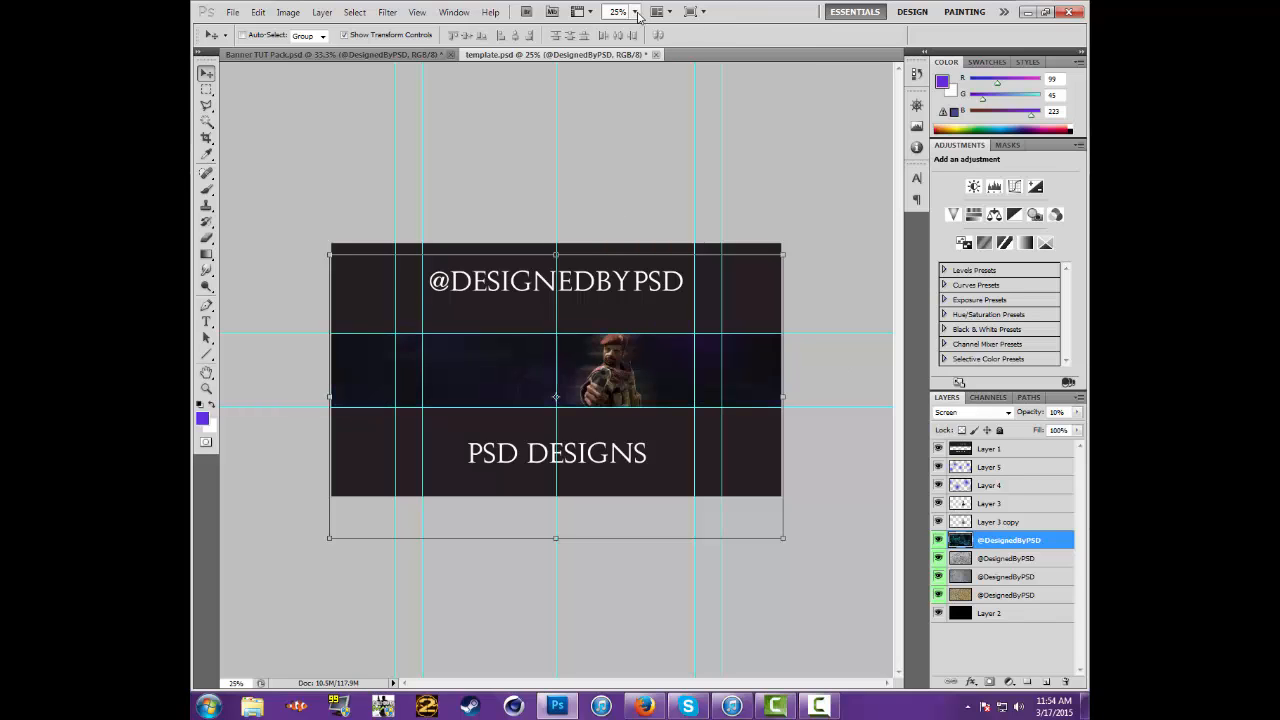
click(632, 11)
click(640, 51)
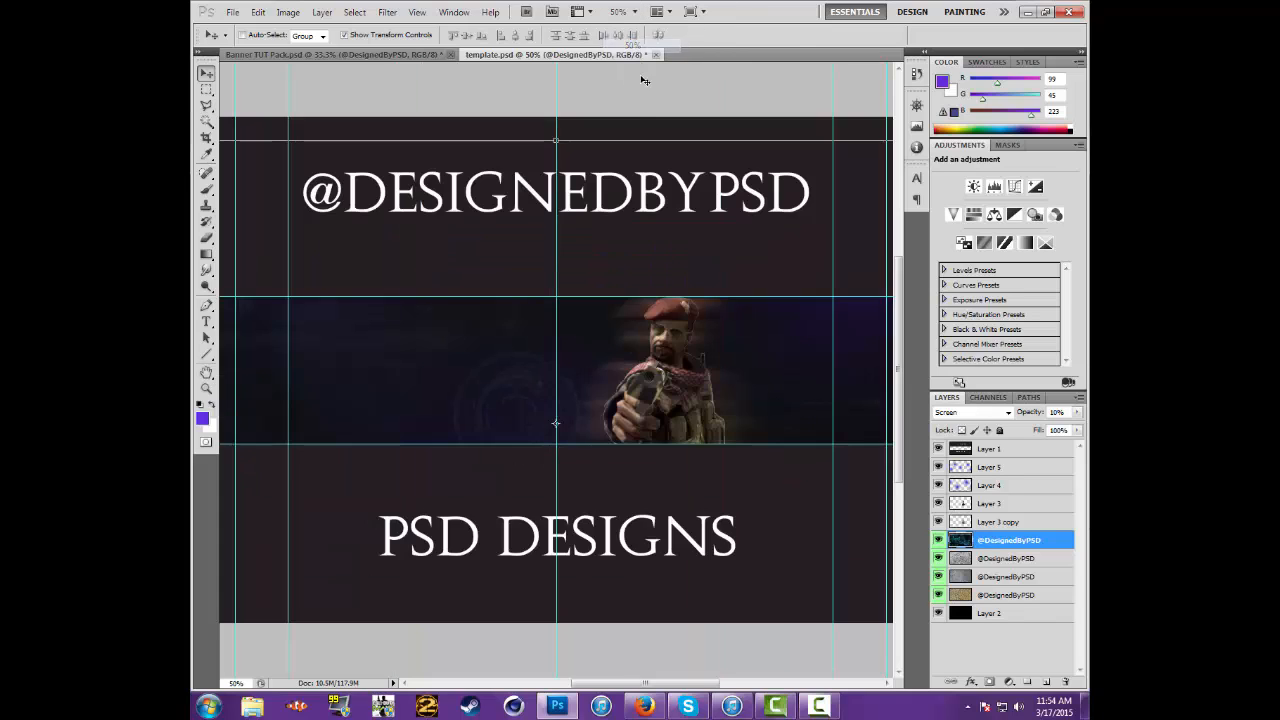
click(1077, 412)
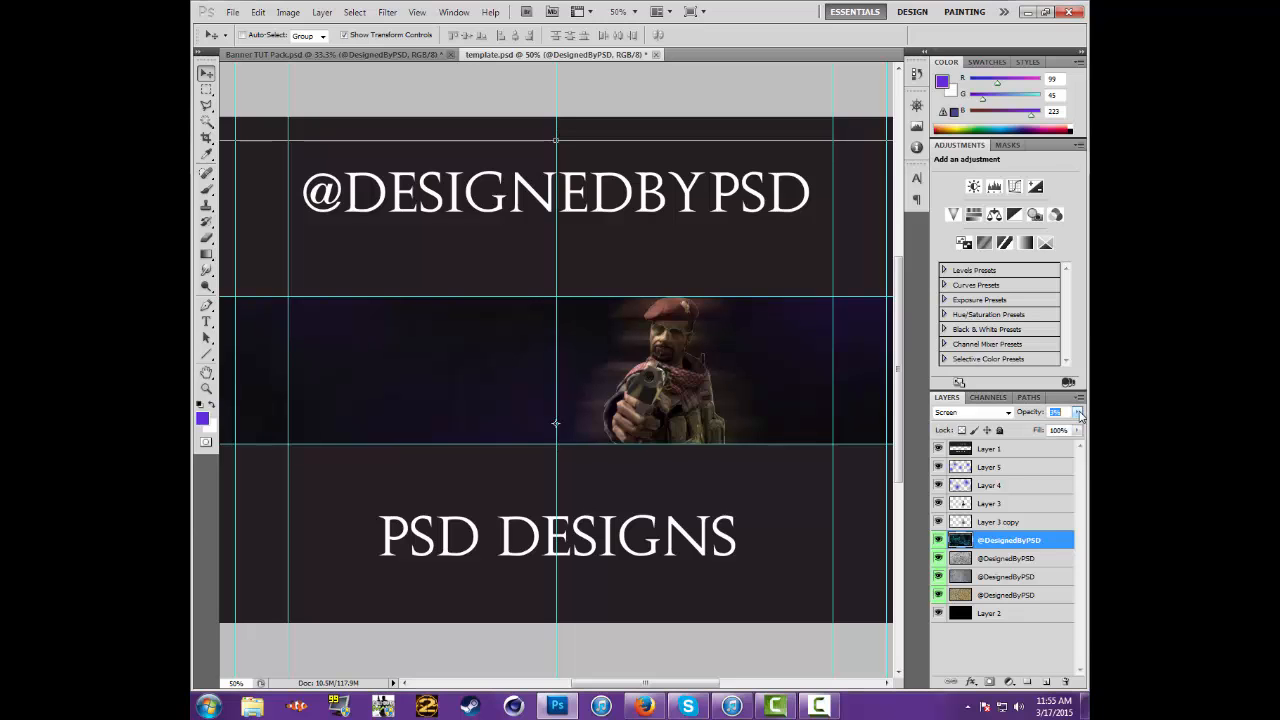
In Banner TUT Pack.psd, hide the tech texture and preview the black halftone circle layer, hiding it again
click(330, 54)
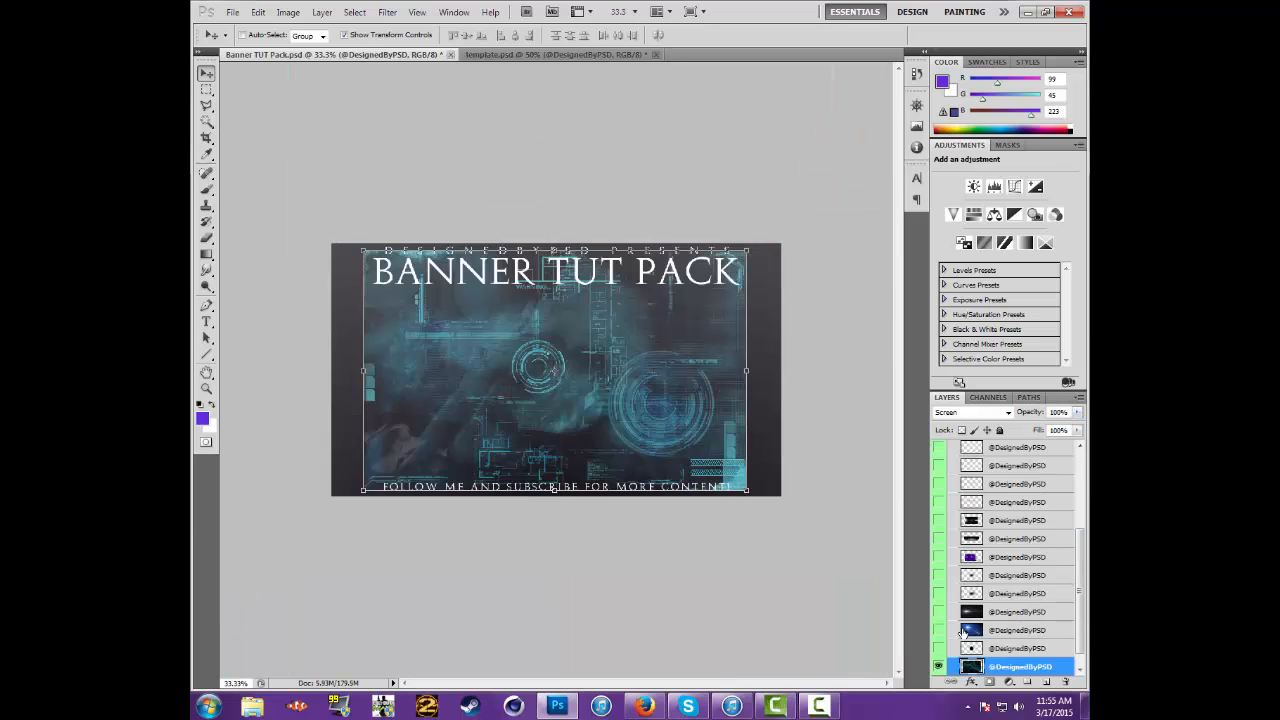
click(939, 666)
click(938, 648)
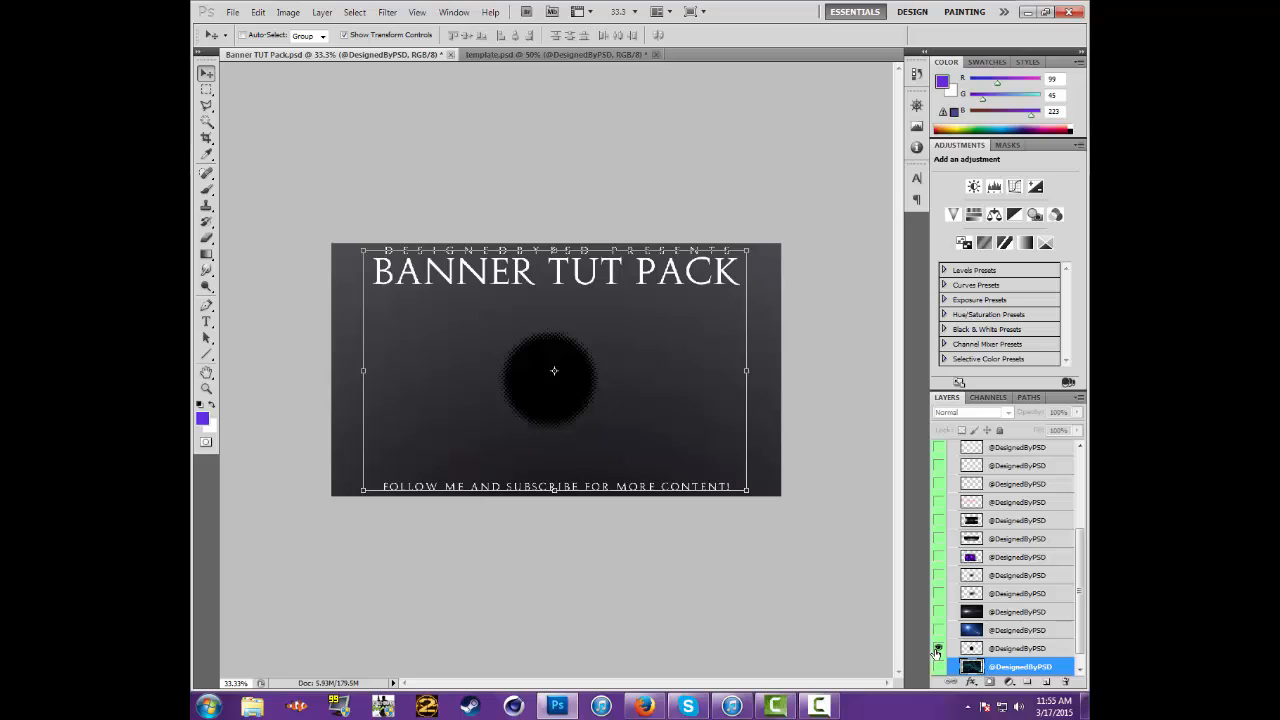
click(960, 650)
drag(527, 343, 571, 363)
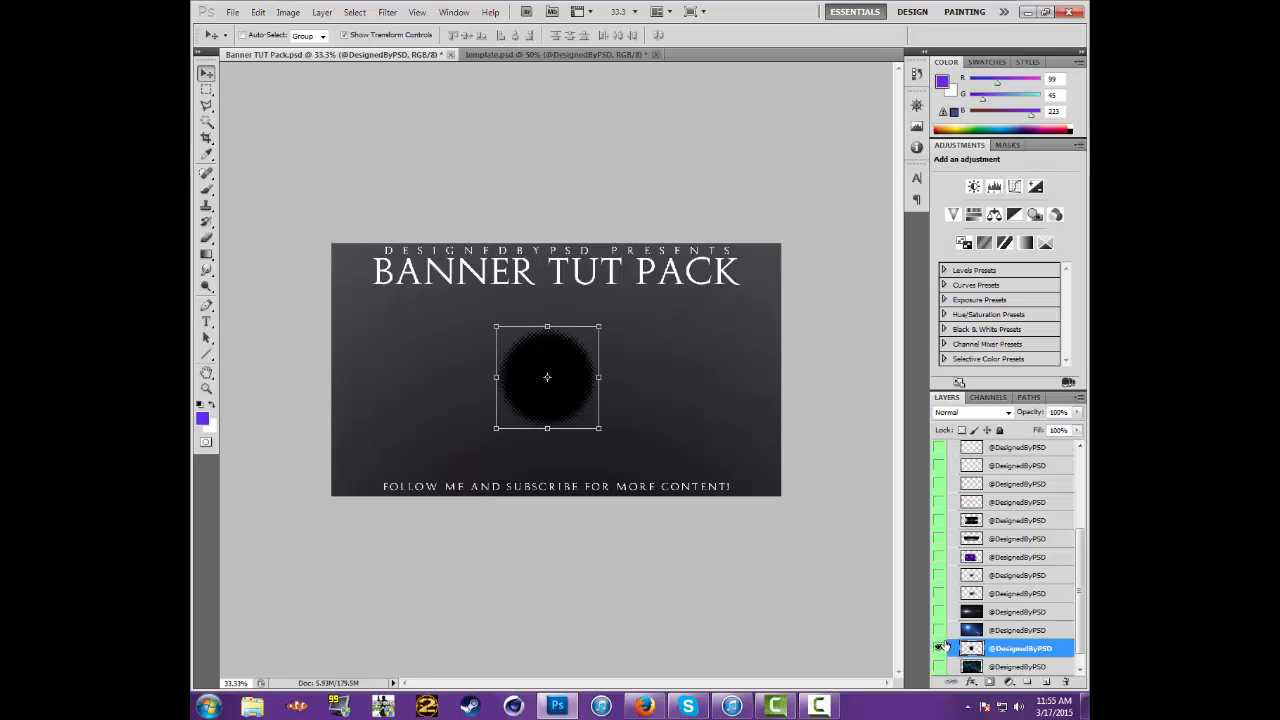
click(939, 648)
Show the pack's white halftone splatter layer and copy it into template.psd beside the soldier's lower body
scroll(942, 516, up, 2)
click(939, 480)
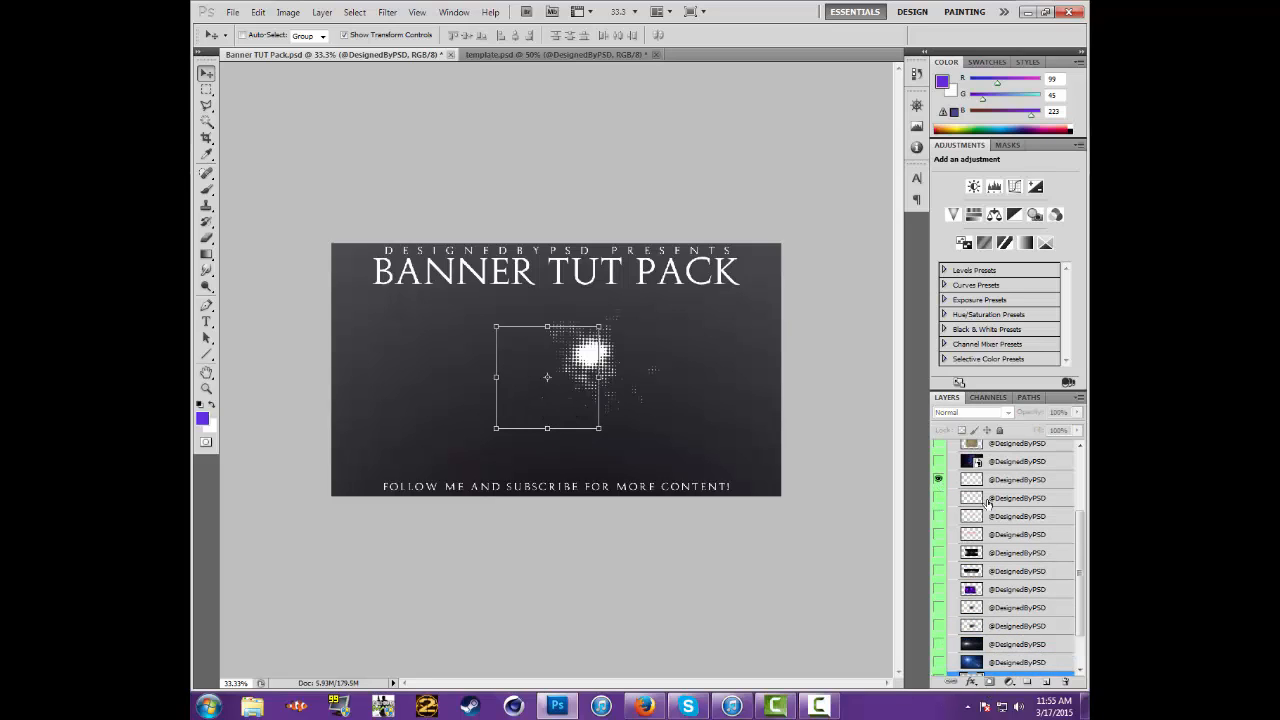
click(975, 479)
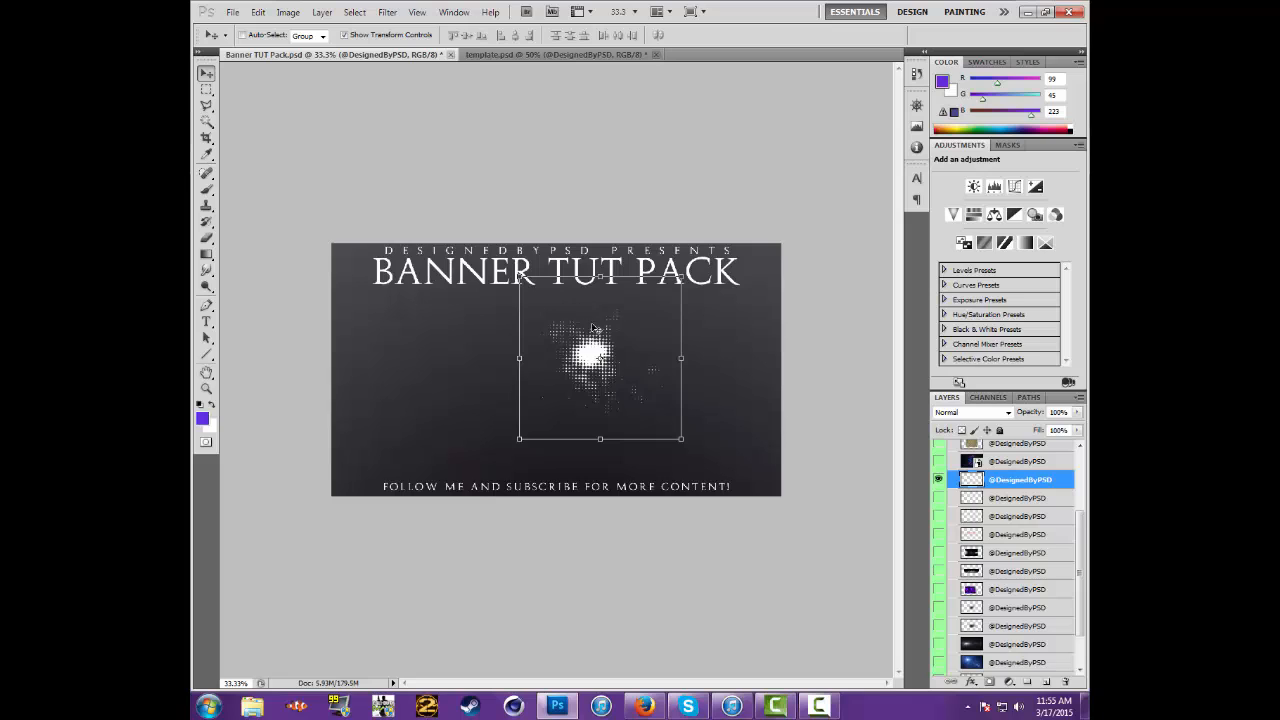
drag(585, 350, 731, 410)
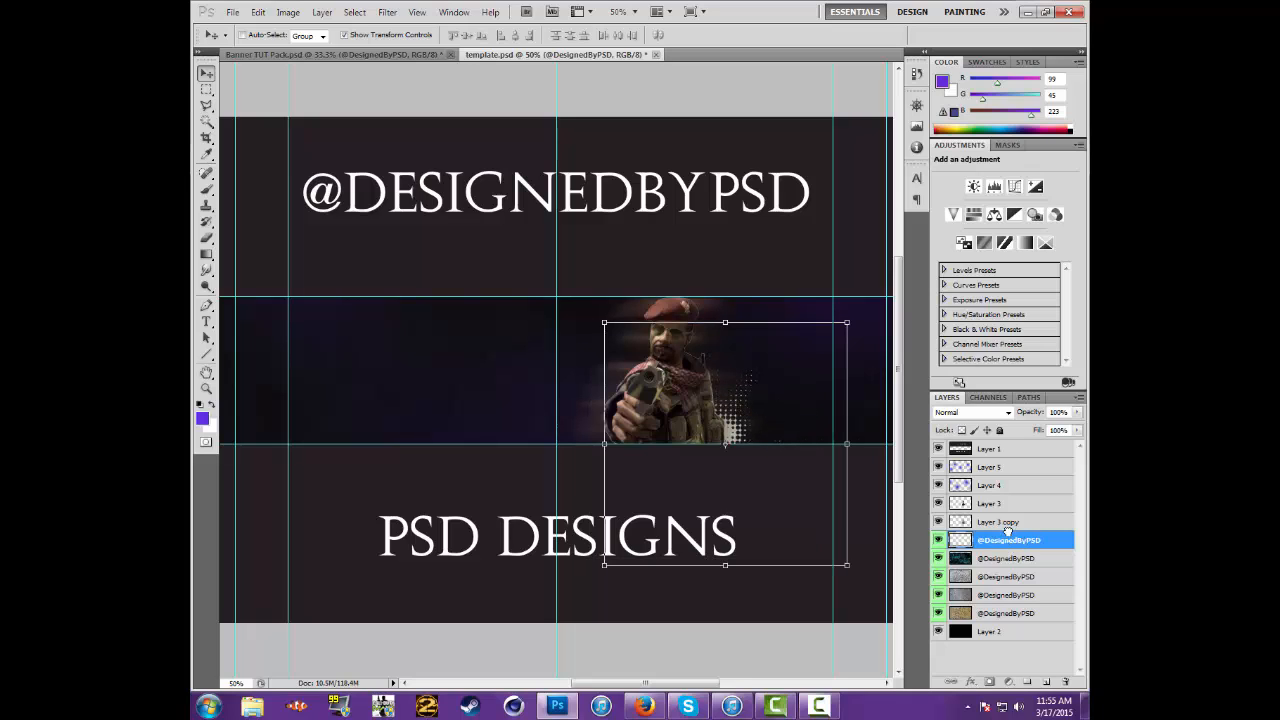
Place the halftone layer between Layer 3 and Layer 3 copy and keep it selected
drag(1007, 541, 1005, 514)
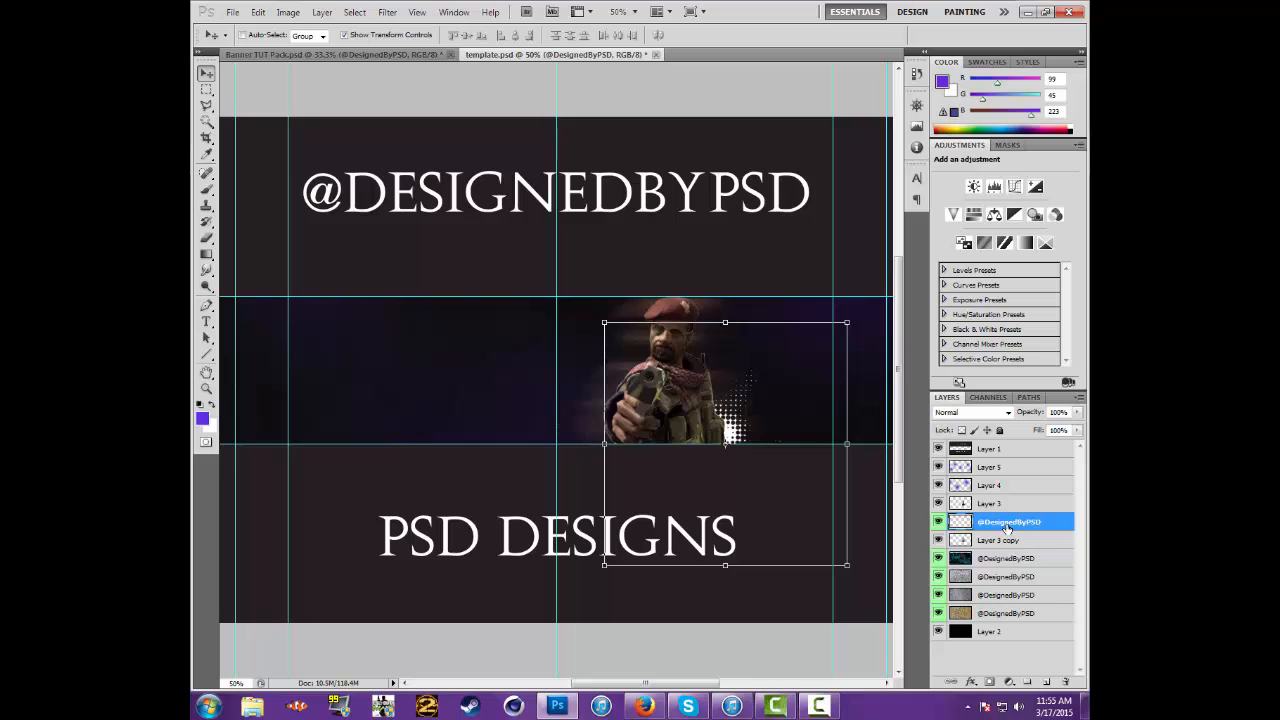
click(1002, 543)
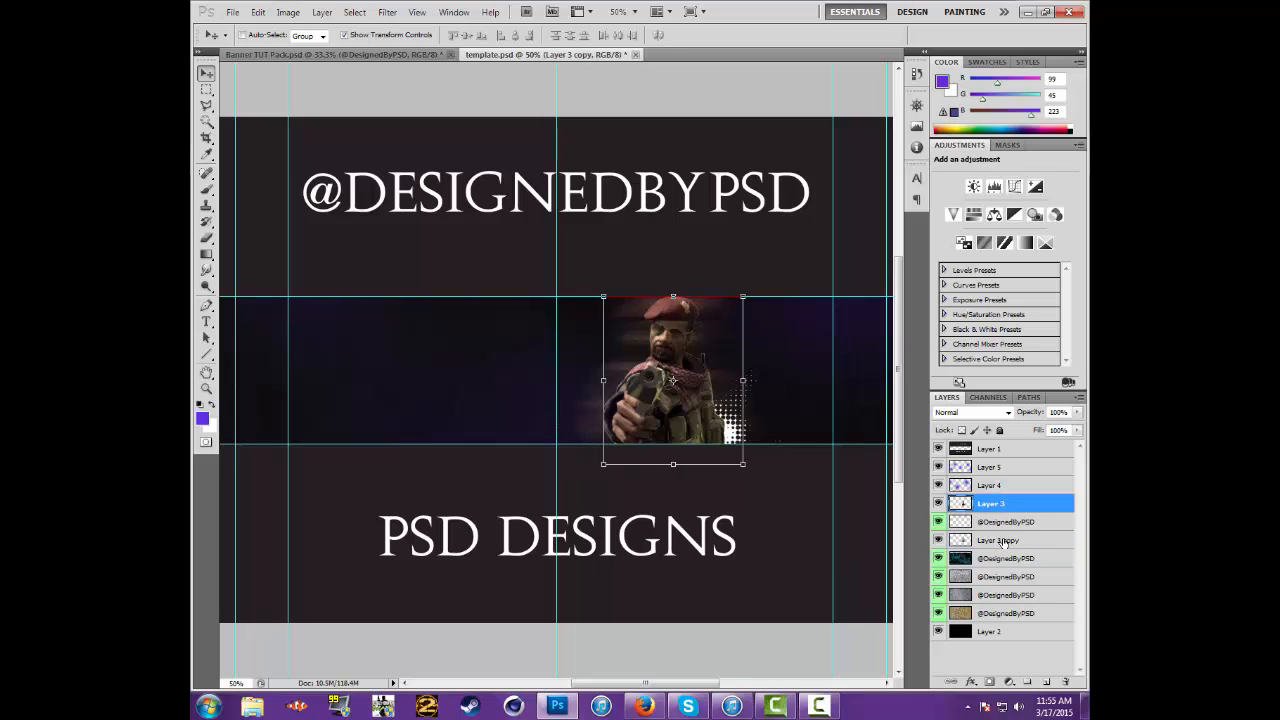
click(1000, 505)
click(1005, 541)
click(1010, 523)
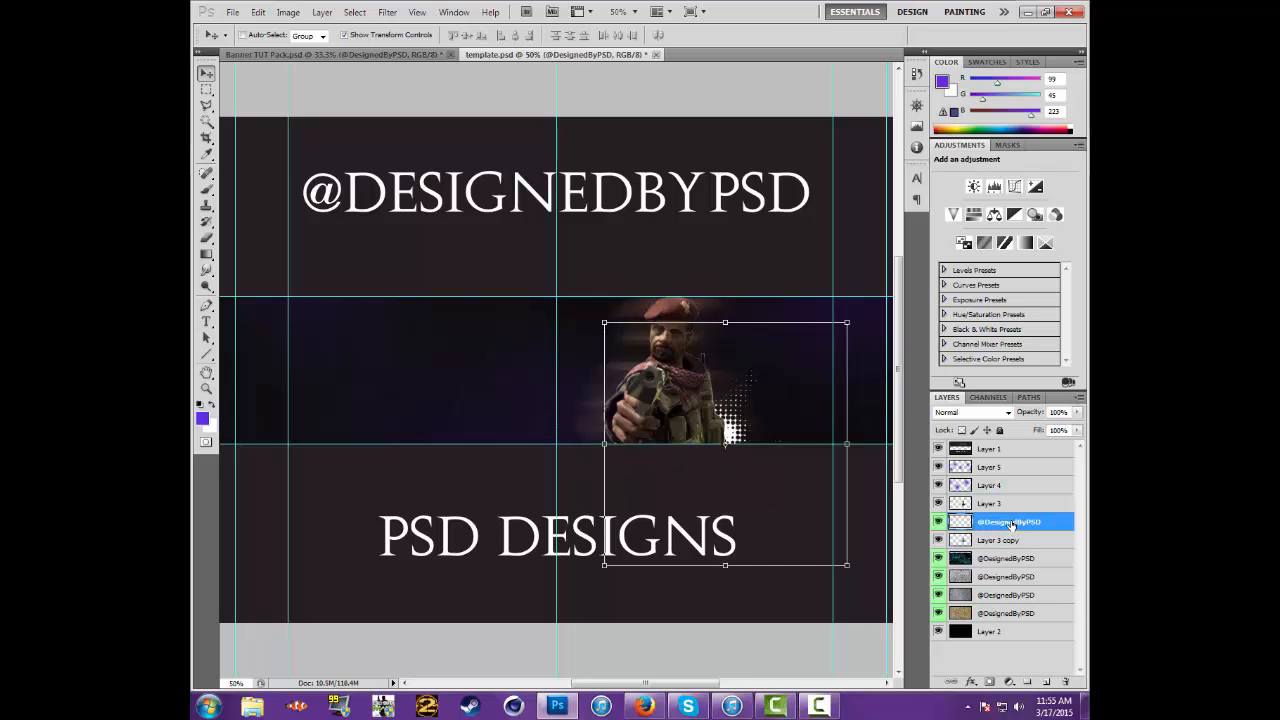
double_click(1058, 524)
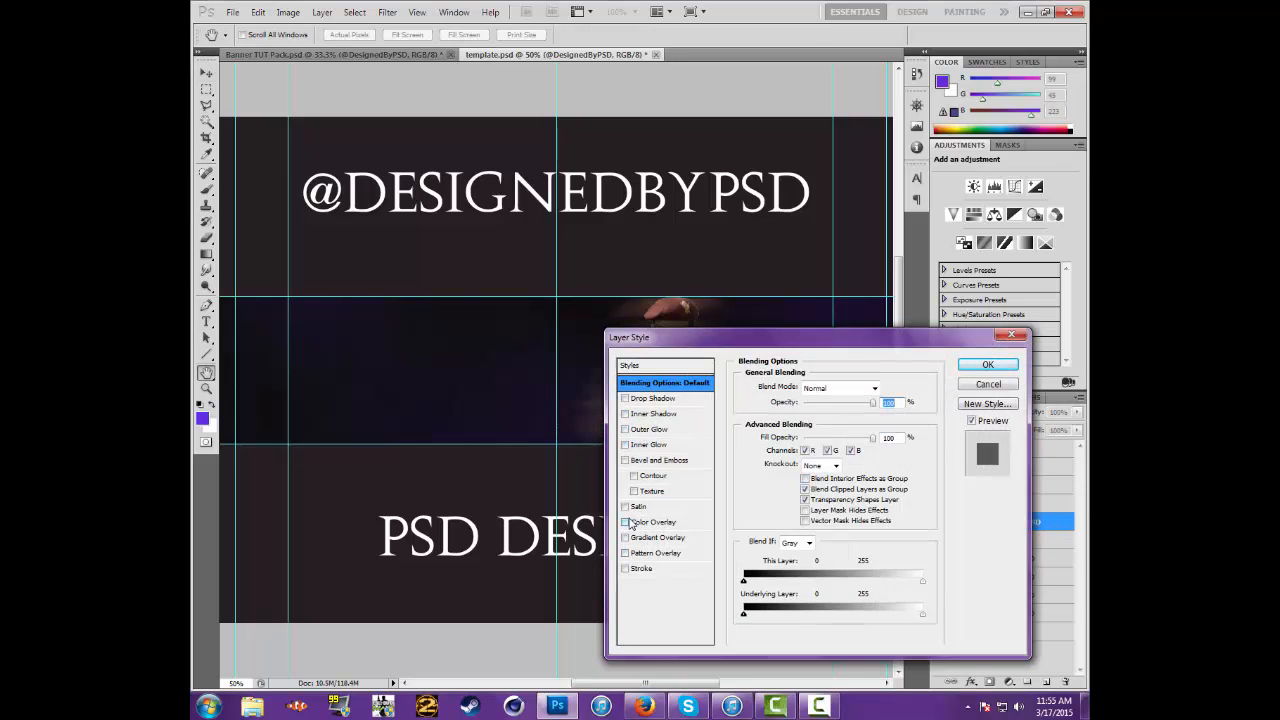
drag(718, 343, 894, 302)
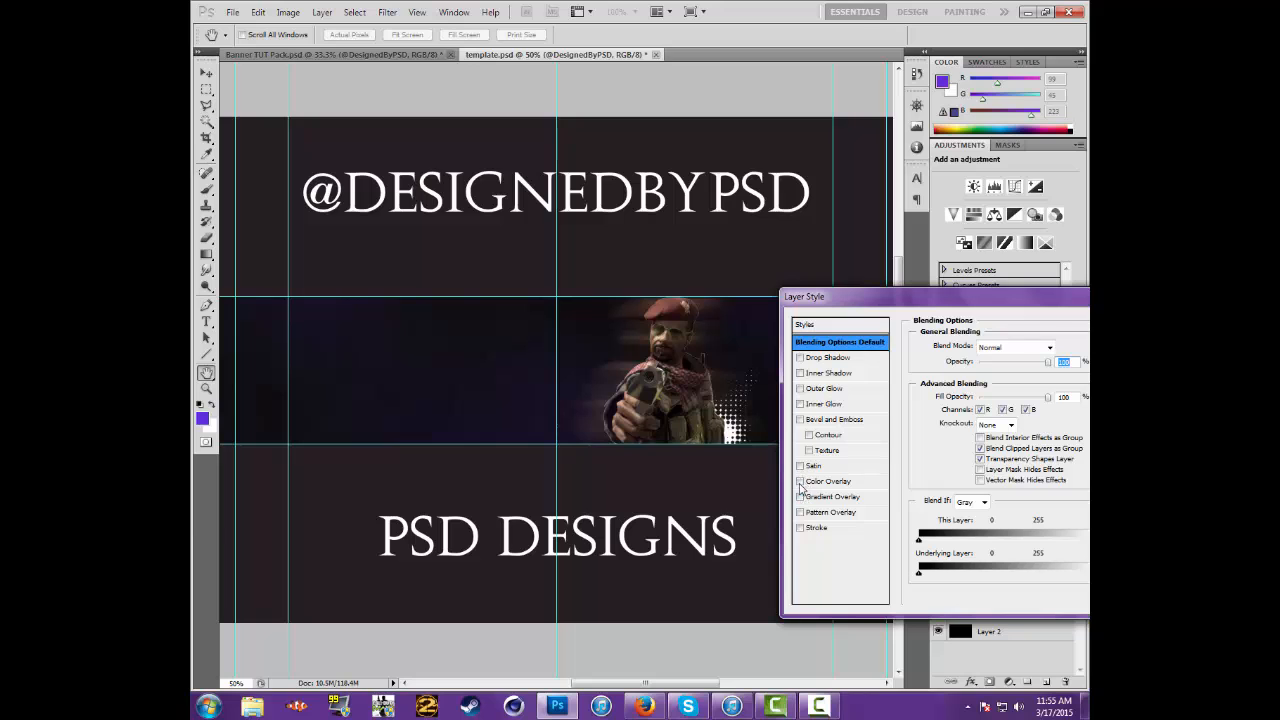
drag(831, 296, 307, 368)
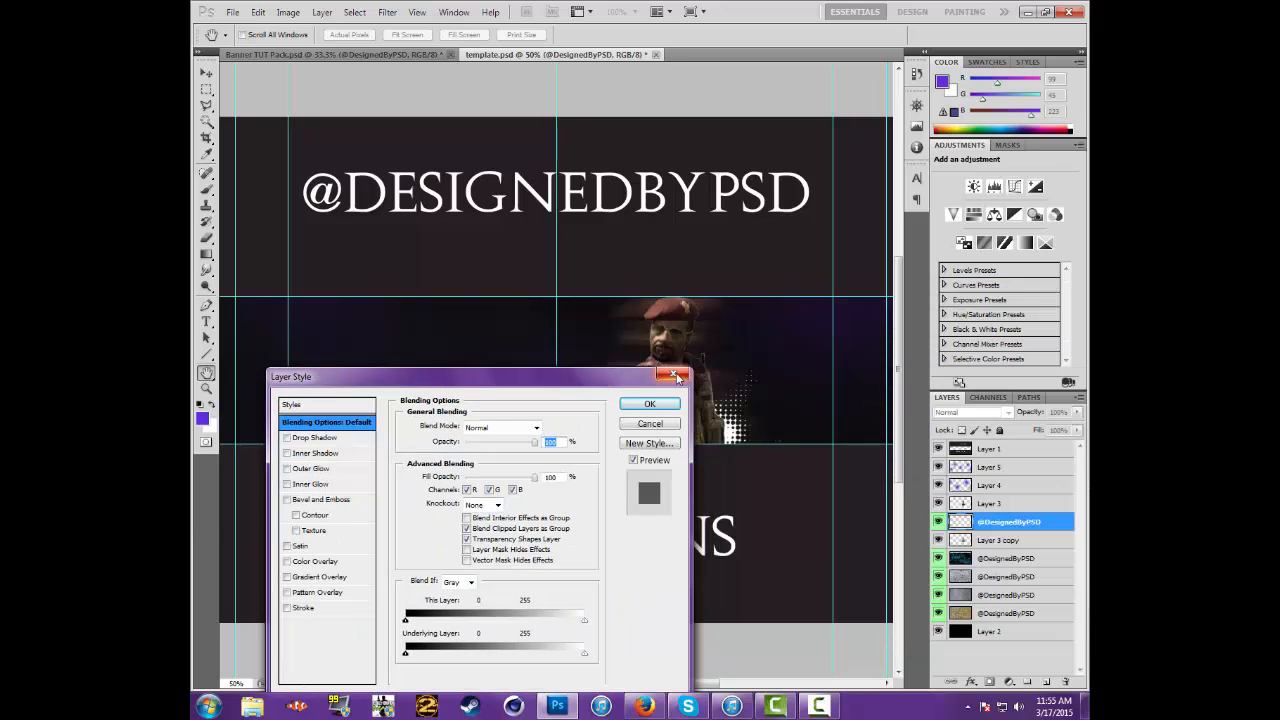
key(Return)
In Banner TUT Pack.psd, hide the current halftone splatter, show the next halftone layer and copy it into template.psd
click(337, 55)
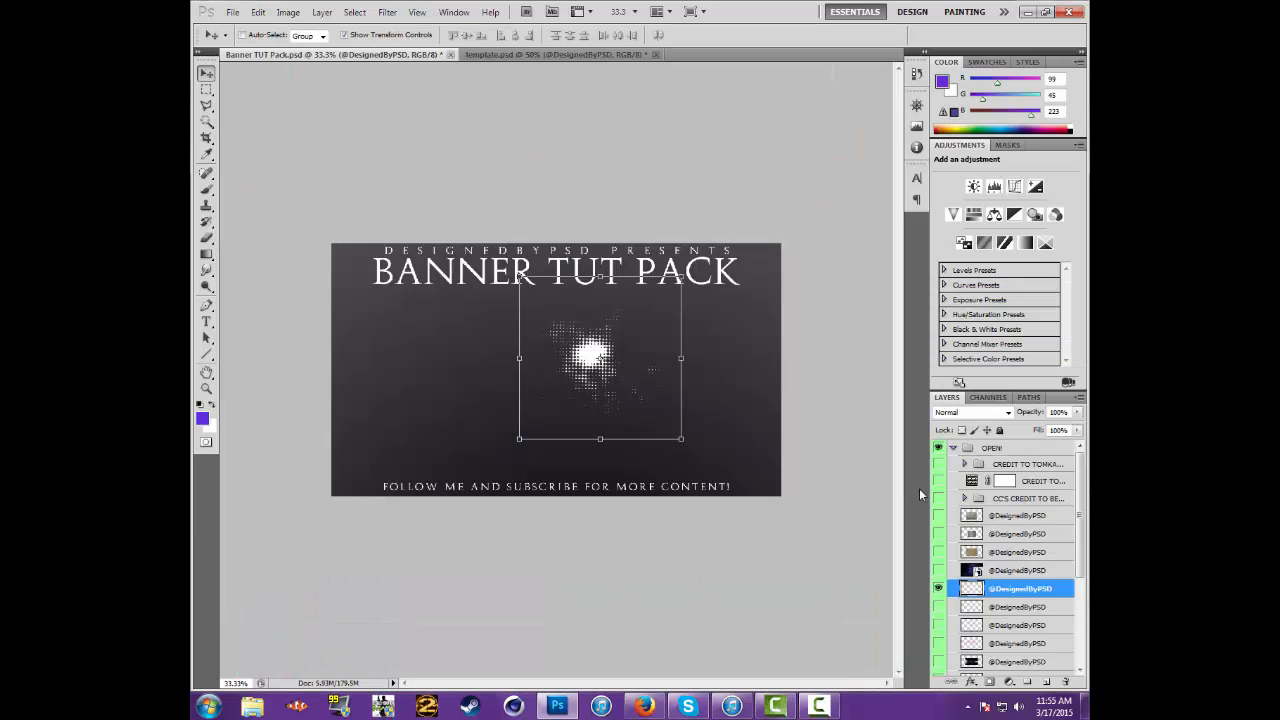
click(938, 588)
click(938, 607)
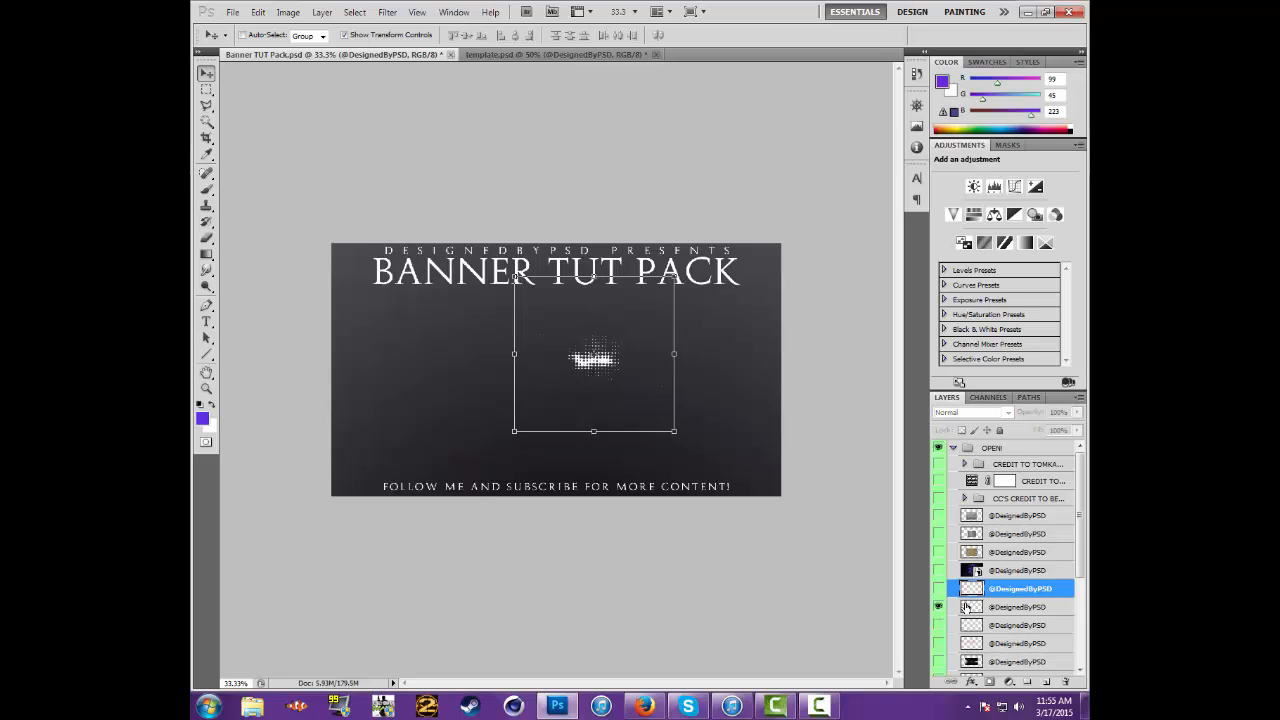
click(966, 607)
click(549, 55)
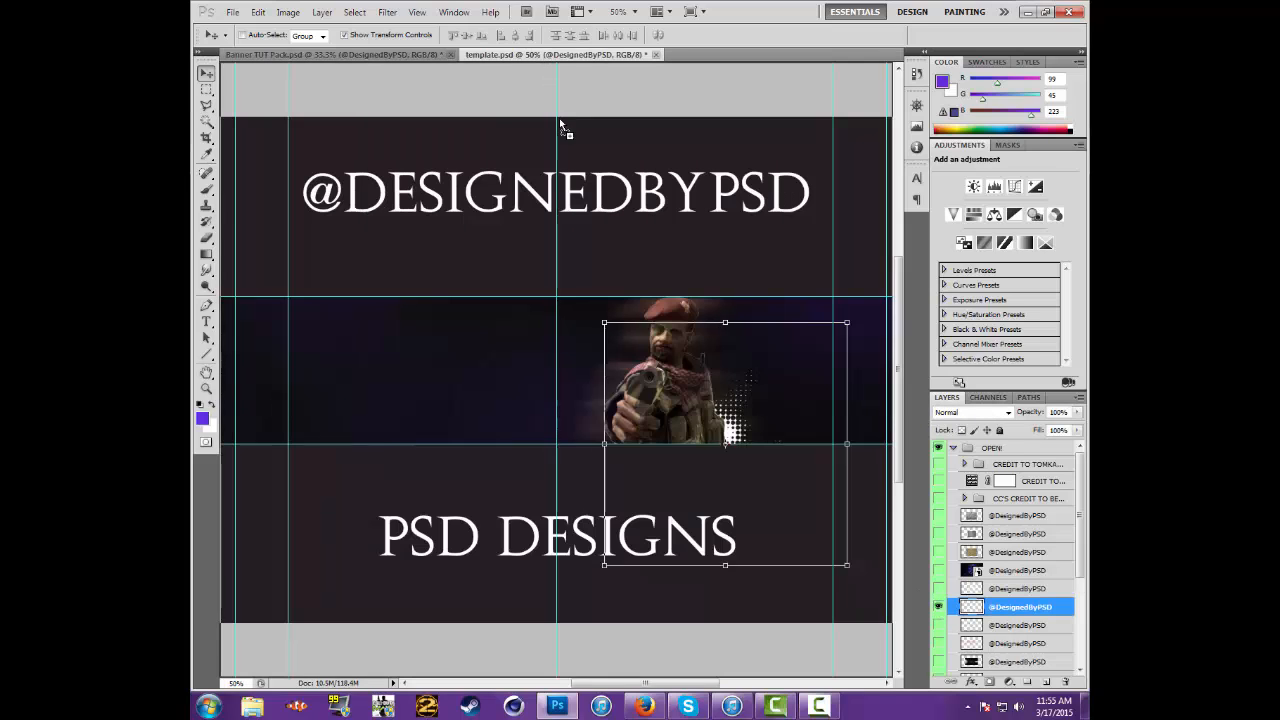
Rotate the new halftone about -45° beside the soldier's face, and shift the lower halftone closer behind his body
drag(788, 463, 842, 336)
drag(714, 345, 683, 366)
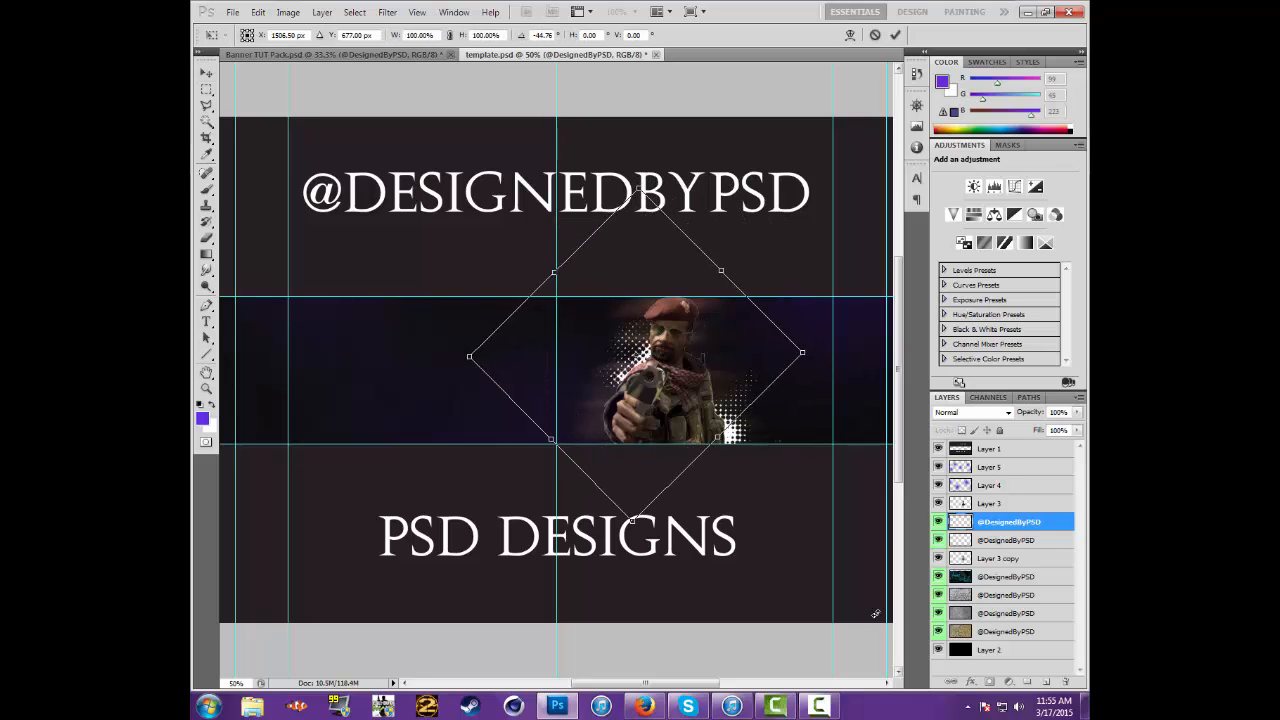
key(Return)
click(996, 541)
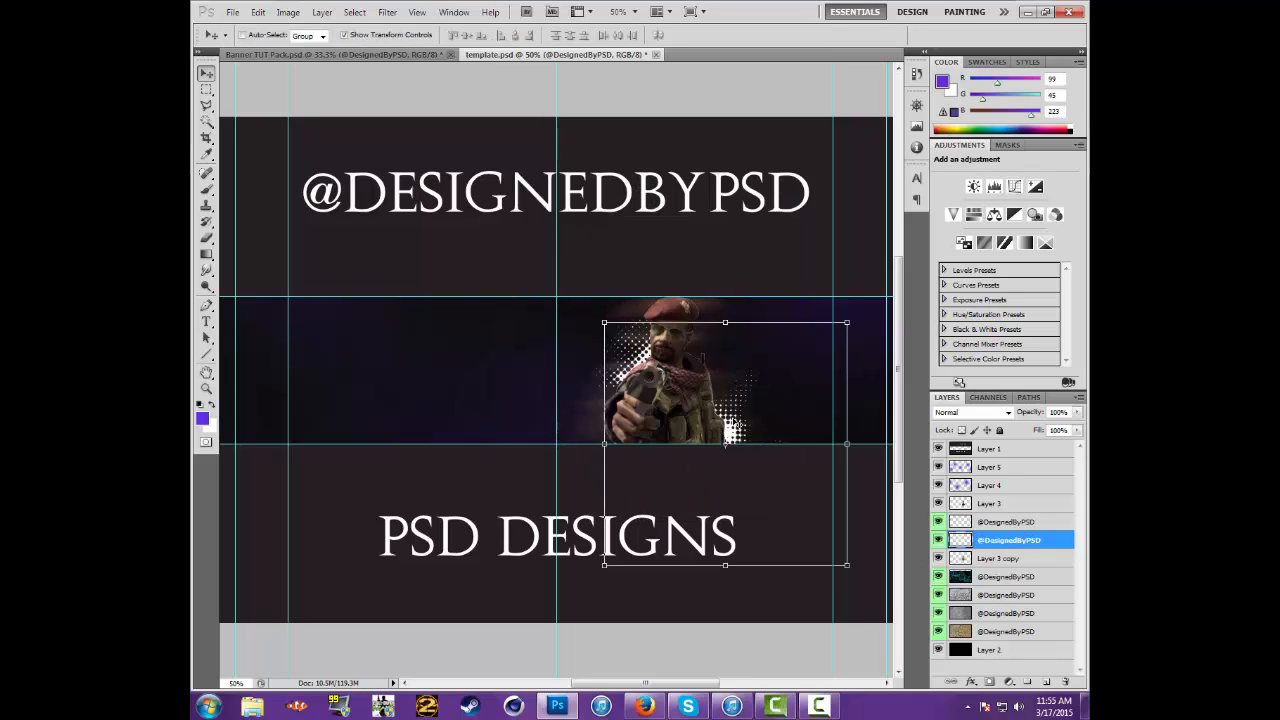
mouse_move(737, 425)
mouse_down()
mouse_move(737, 403)
mouse_move(725, 410)
mouse_up()
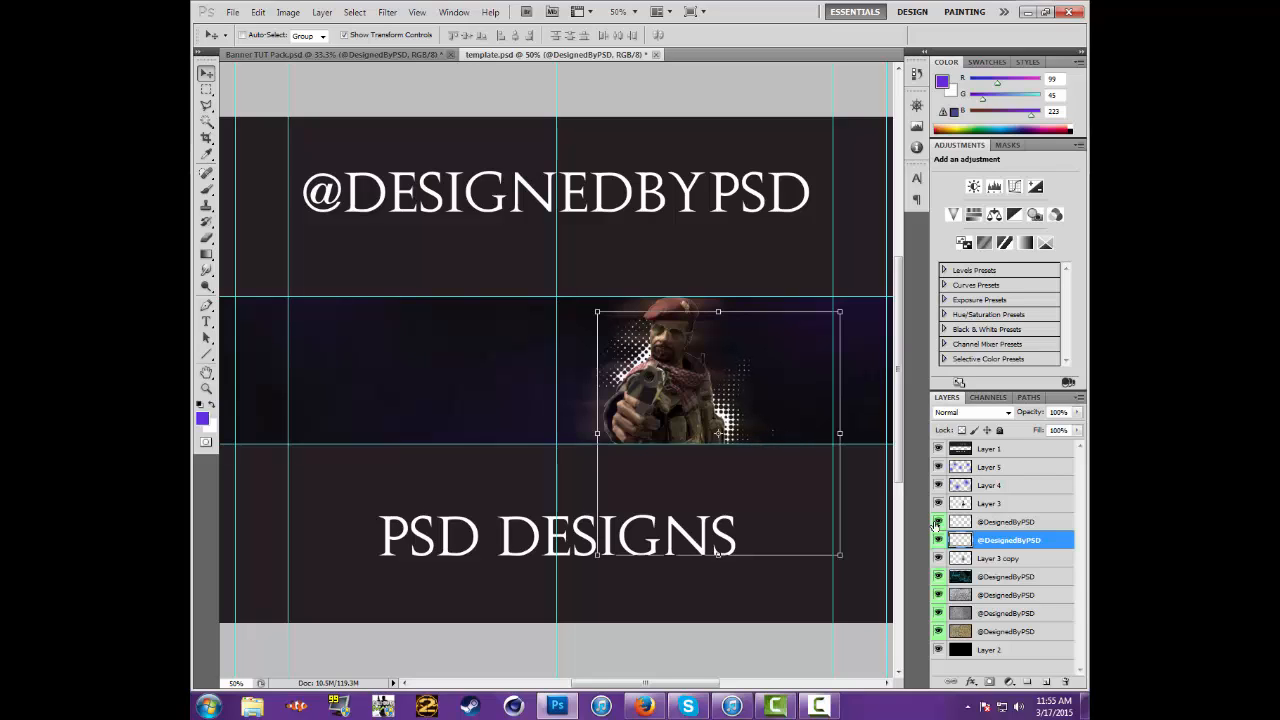
Select both halftone layers together and lower their opacity to 10%
shift+click(1014, 523)
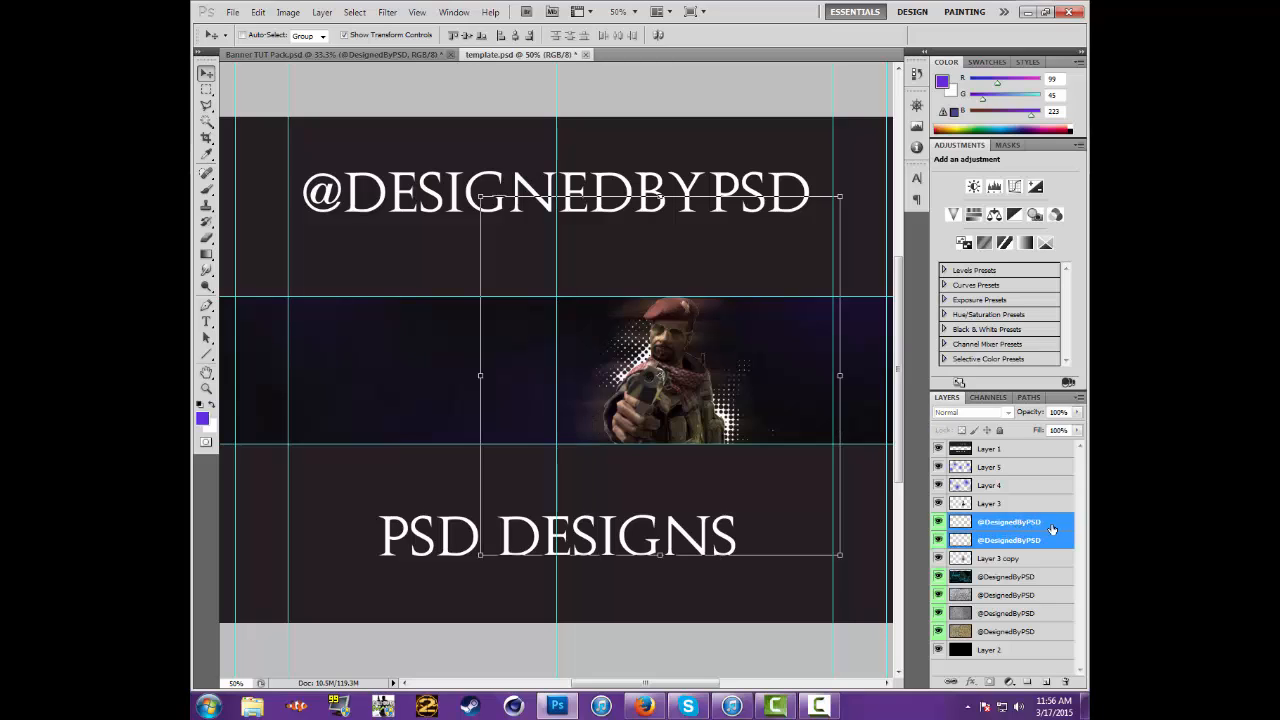
click(1077, 414)
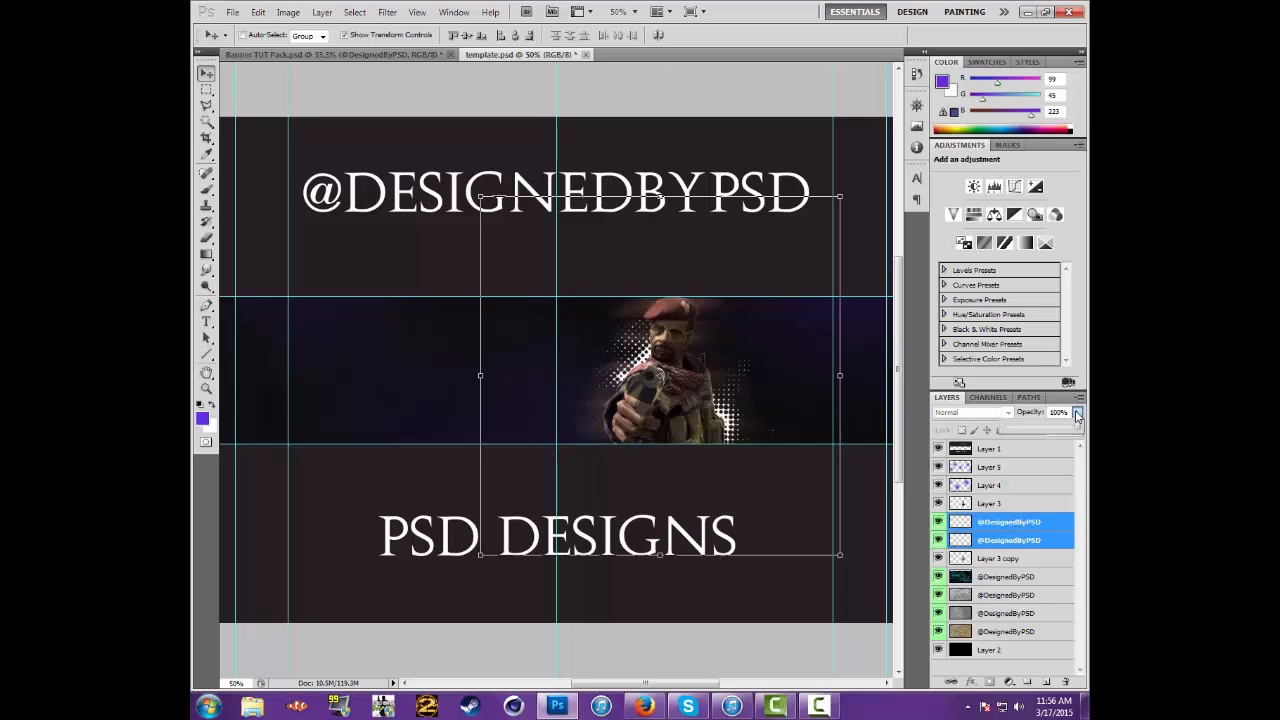
drag(1044, 437, 1021, 431)
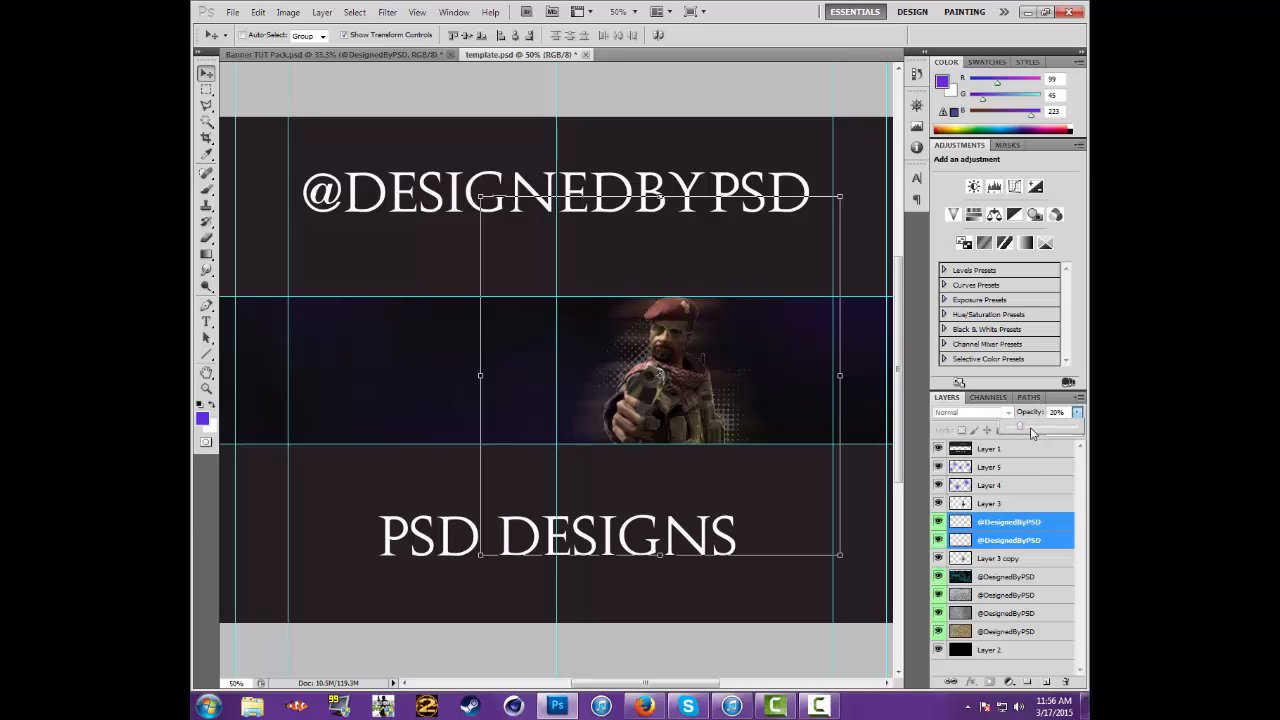
drag(1032, 432, 1036, 433)
click(1078, 413)
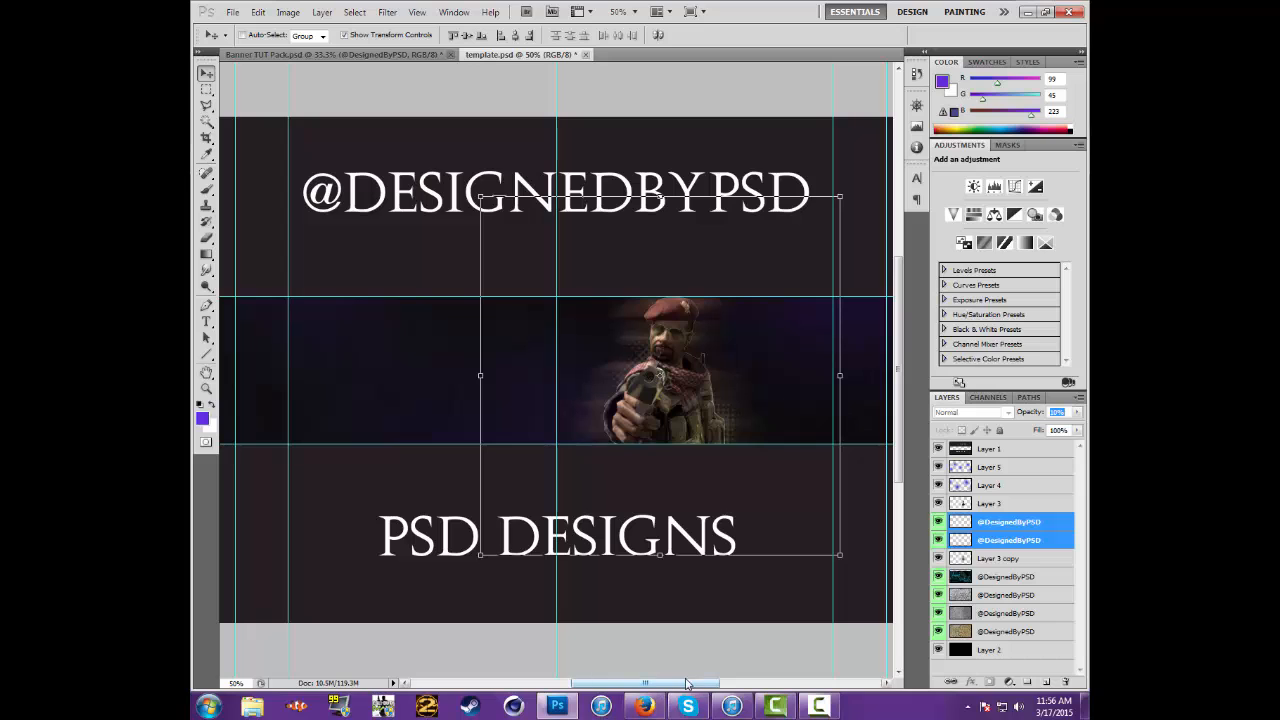
In Banner TUT Pack.psd, hide the halftone, show the blue-purple network texture and copy it into template.psd
drag(686, 685, 670, 686)
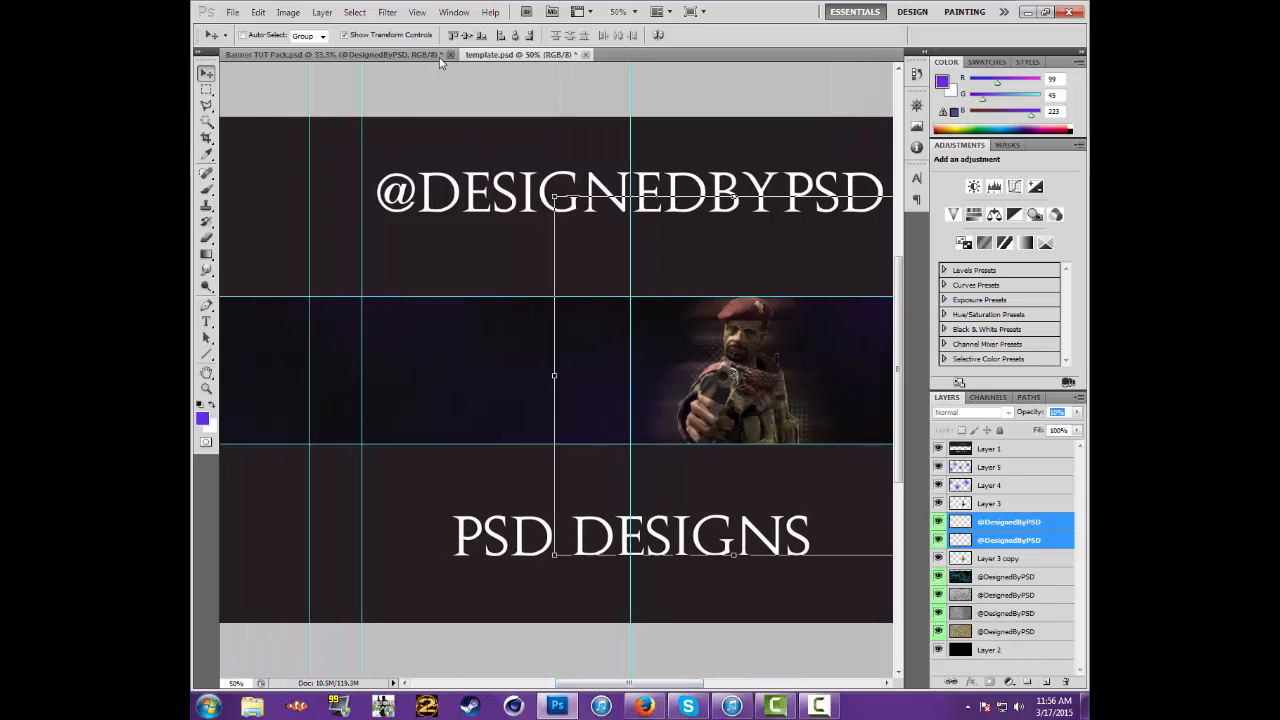
click(400, 58)
click(937, 608)
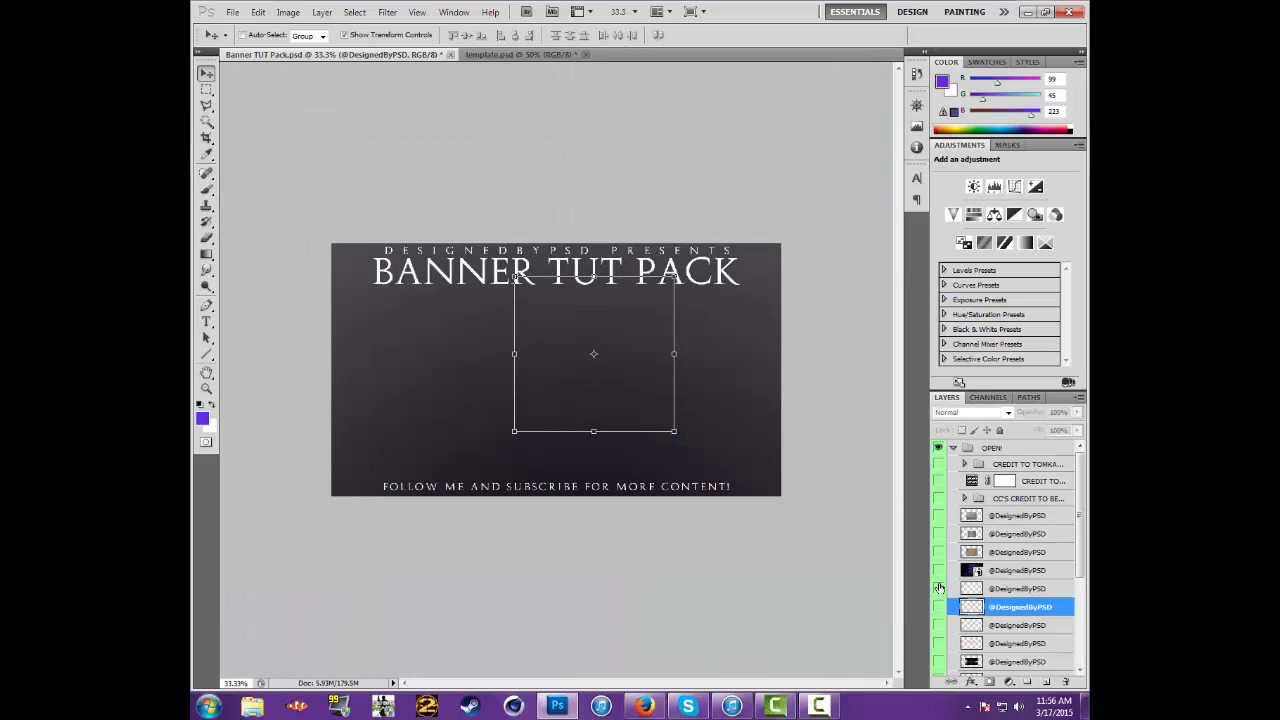
click(938, 589)
click(938, 589)
click(938, 570)
click(1020, 572)
drag(647, 395, 620, 322)
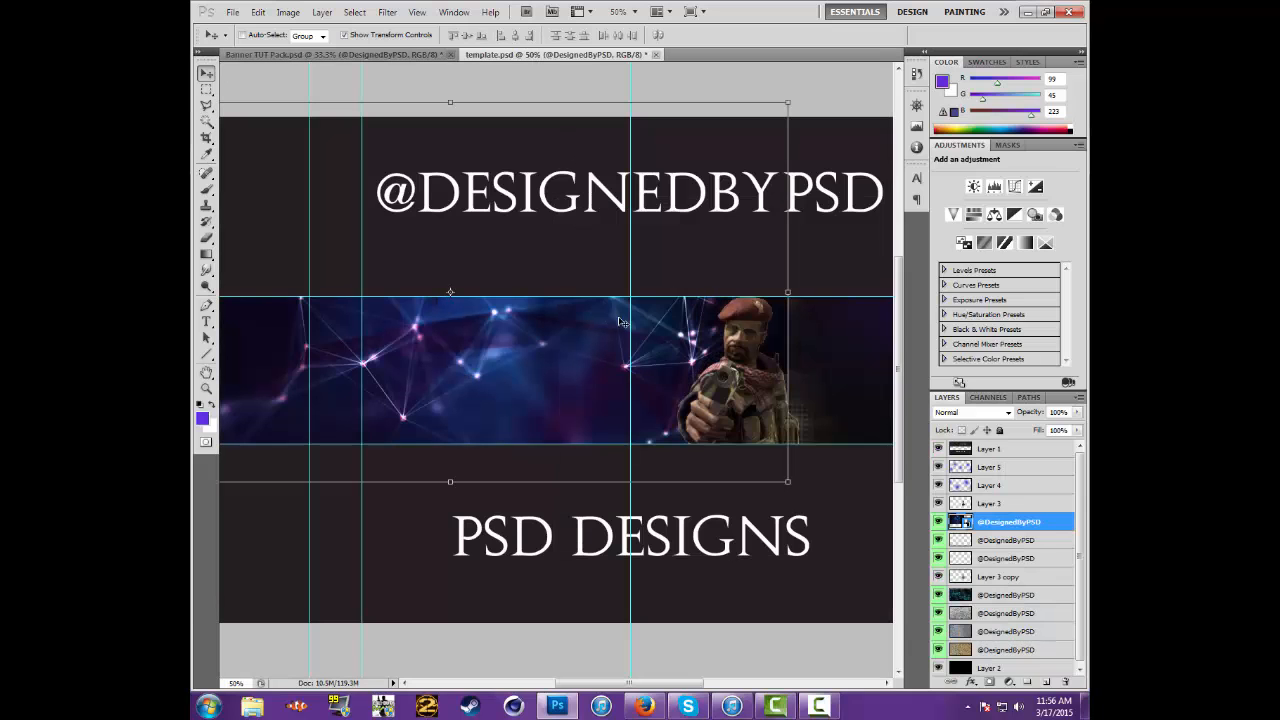
Scale the network texture to about 83% and position it across the banner band beside the soldier
drag(538, 346, 565, 406)
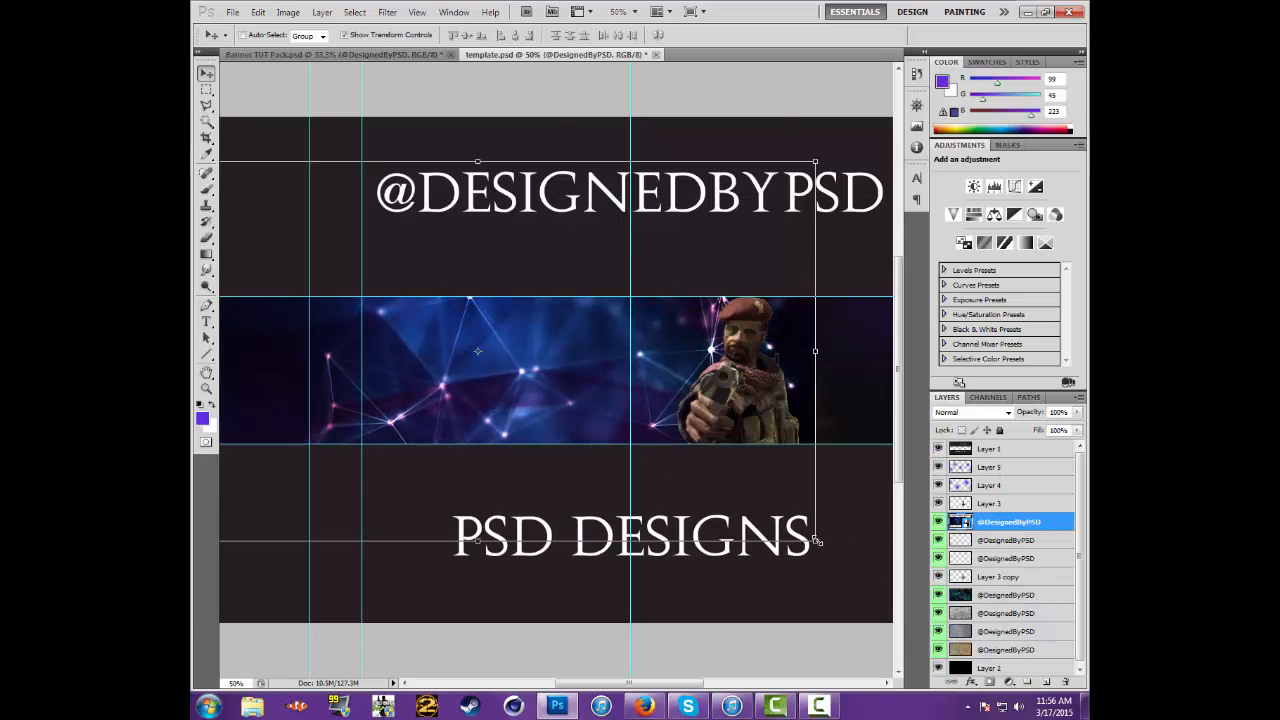
drag(817, 541, 702, 438)
drag(578, 356, 652, 414)
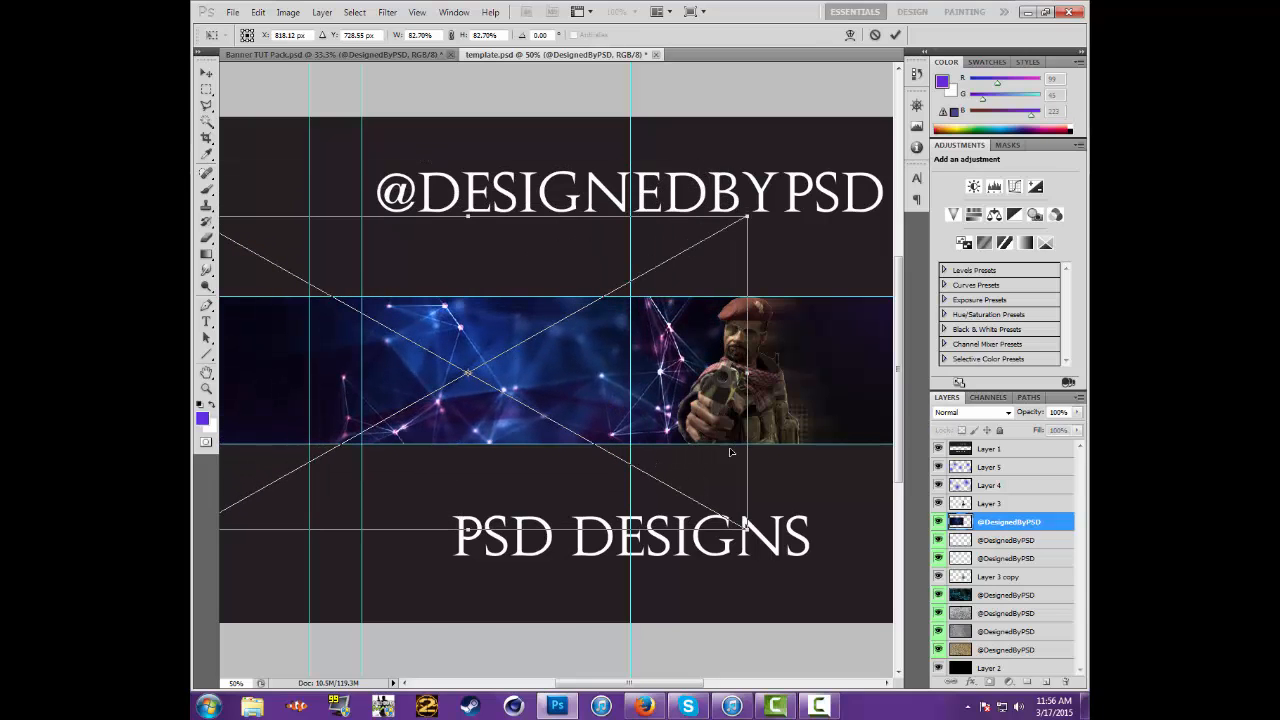
key(Return)
Set the network texture layer's blend mode to Screen
click(1008, 412)
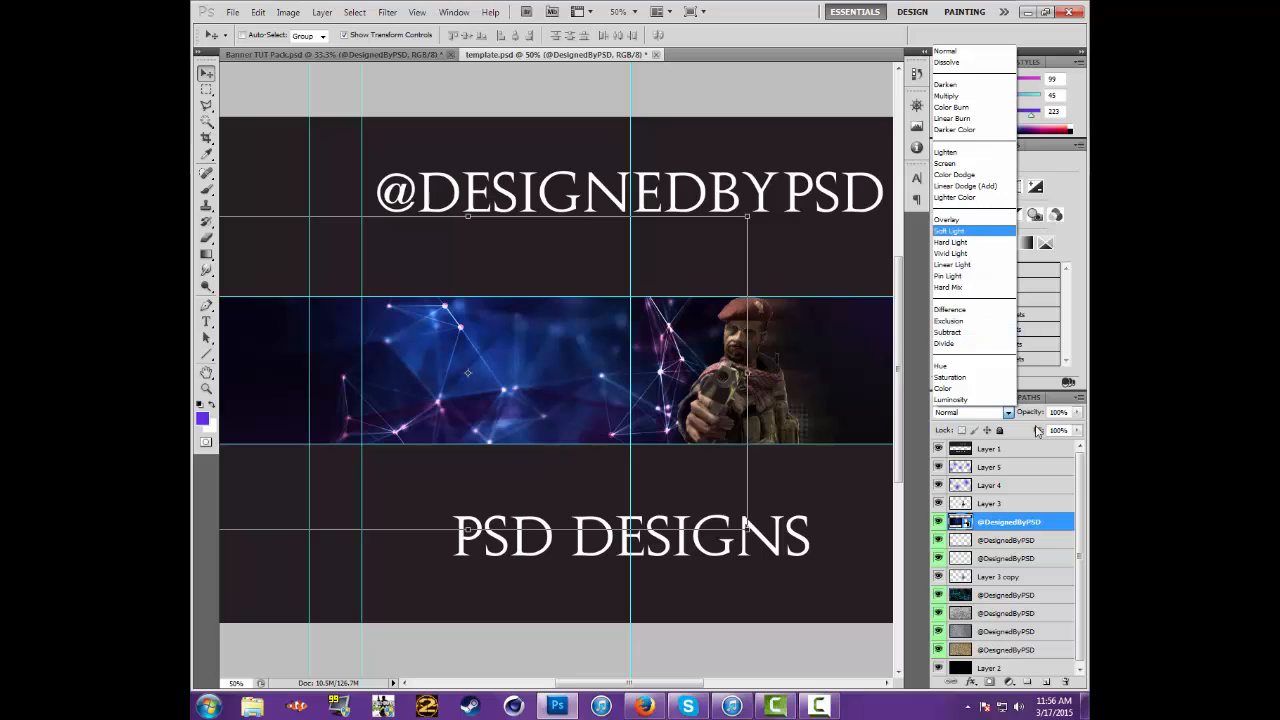
click(1008, 412)
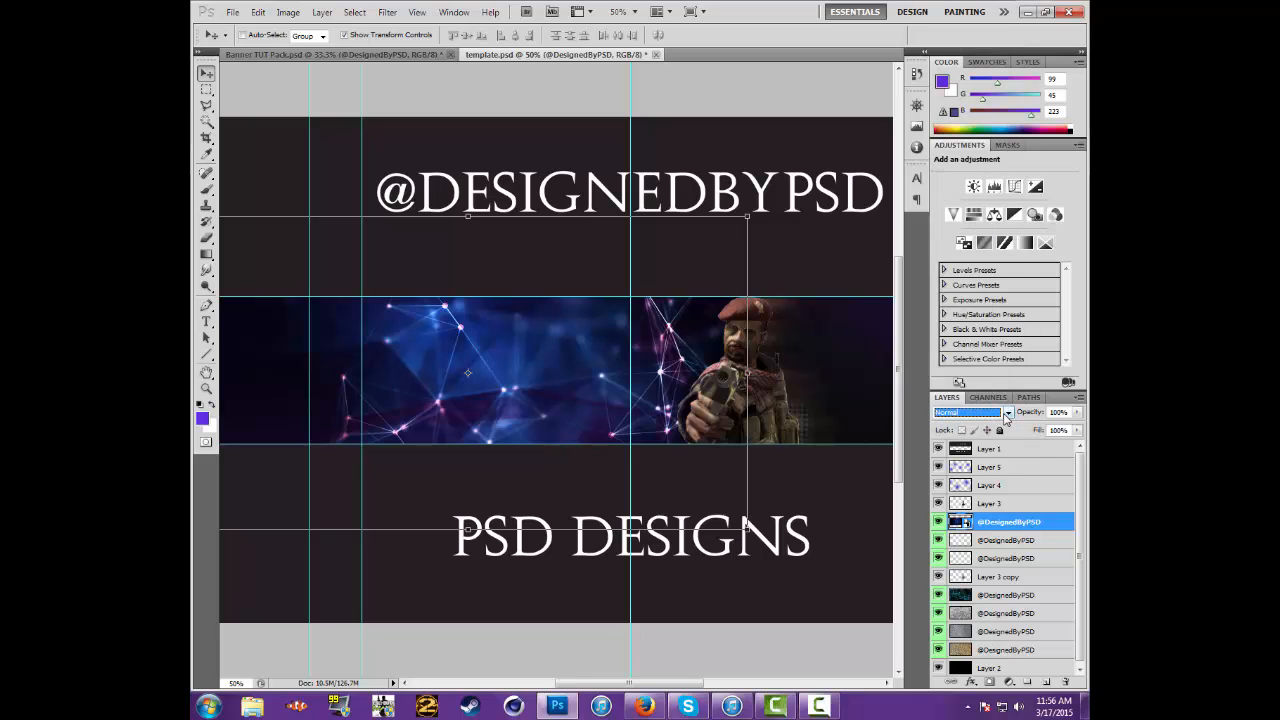
click(1008, 413)
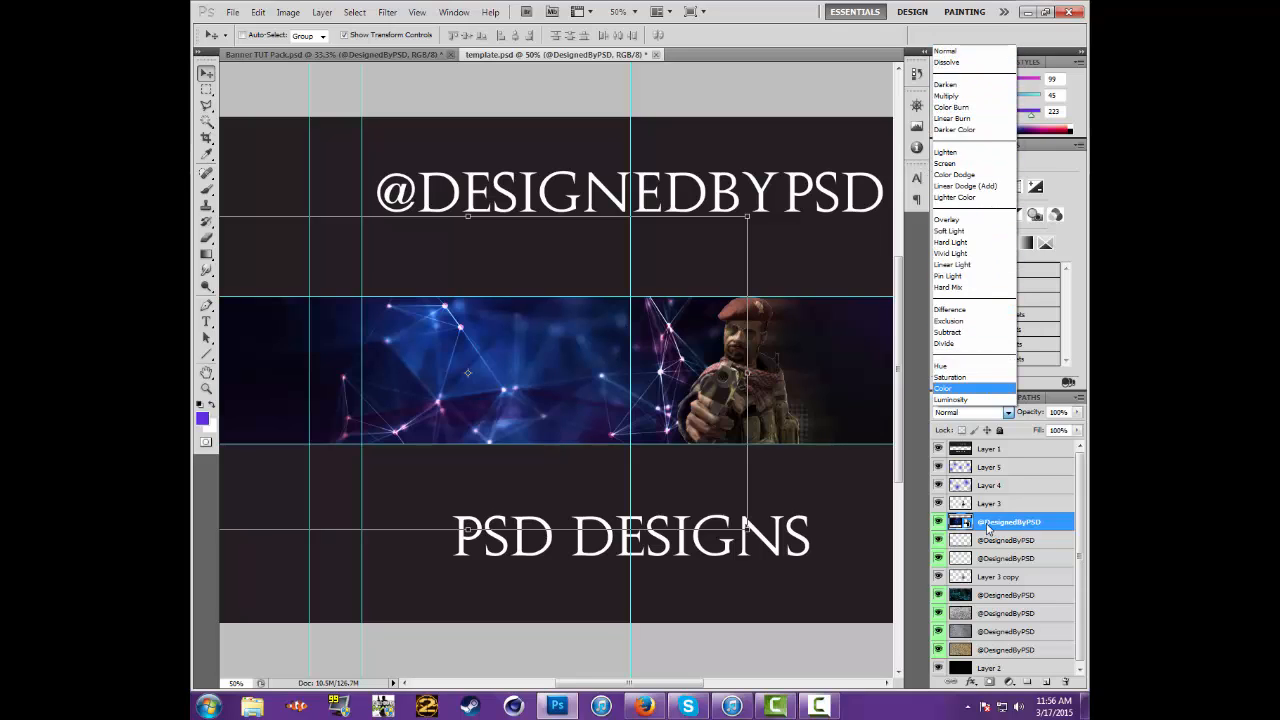
click(953, 164)
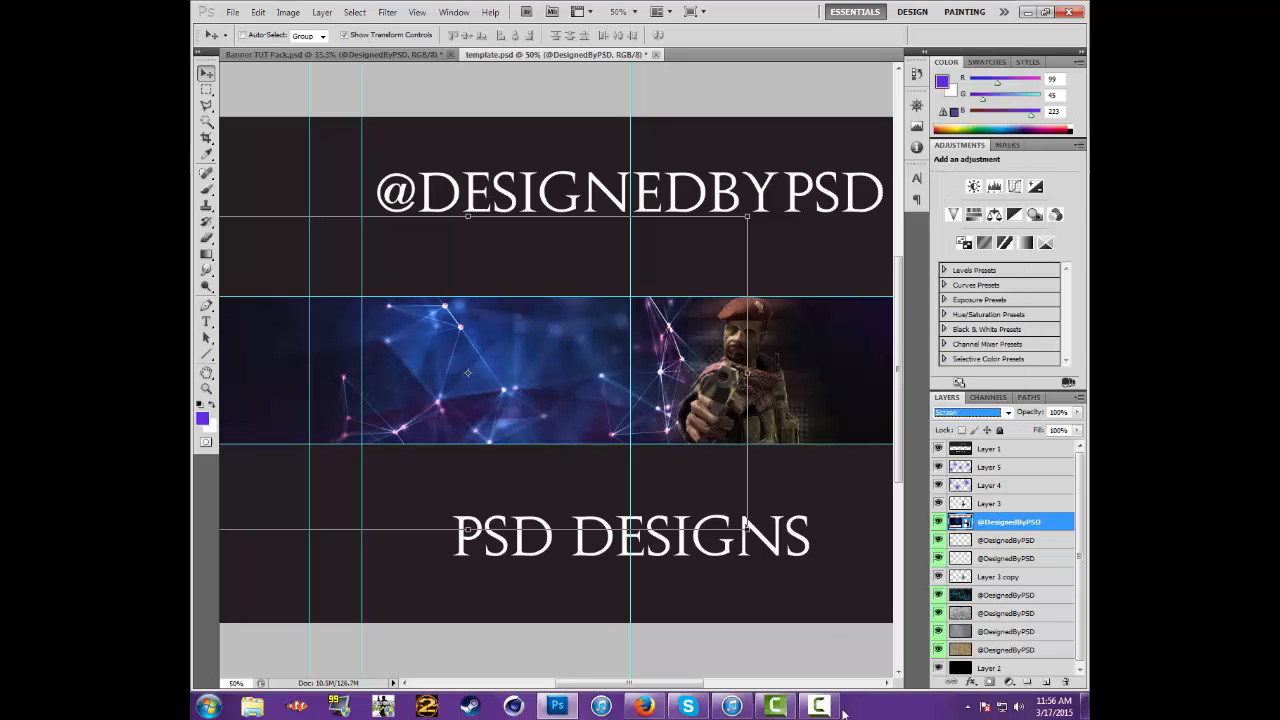
Erase the network texture's outer left part and the edge near the soldier with a soft 500 px eraser
drag(669, 685, 634, 685)
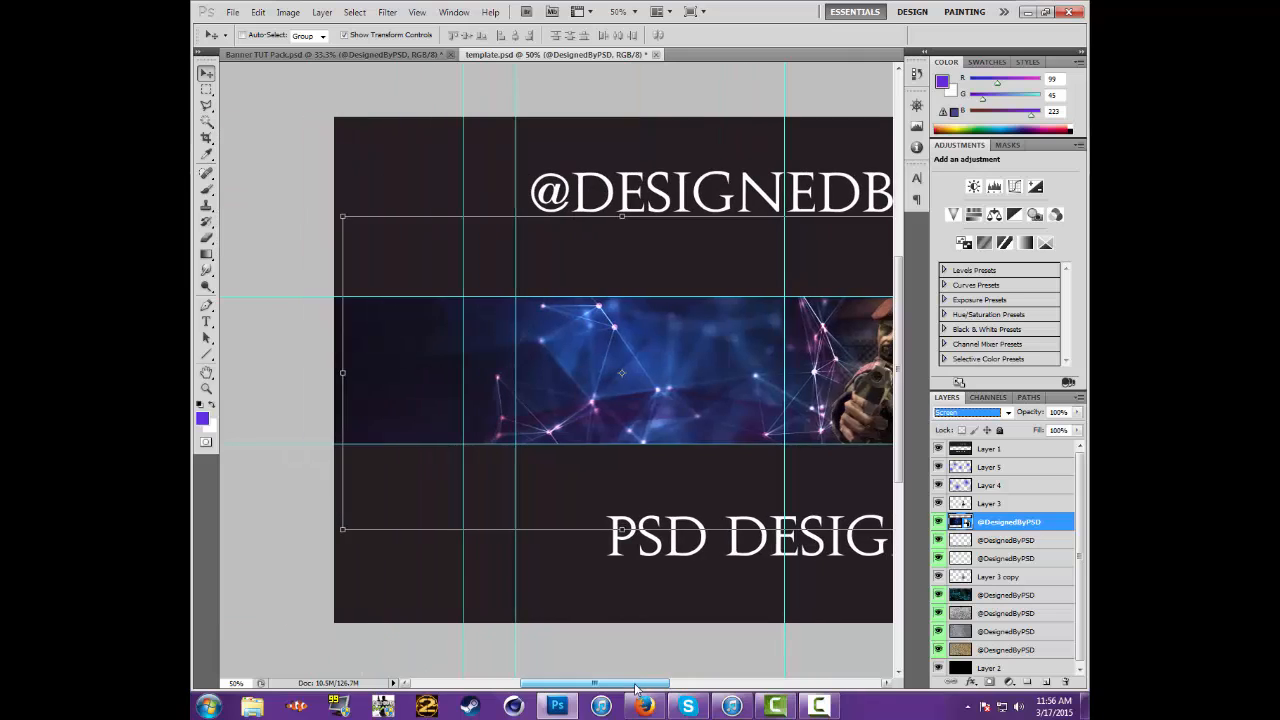
click(206, 238)
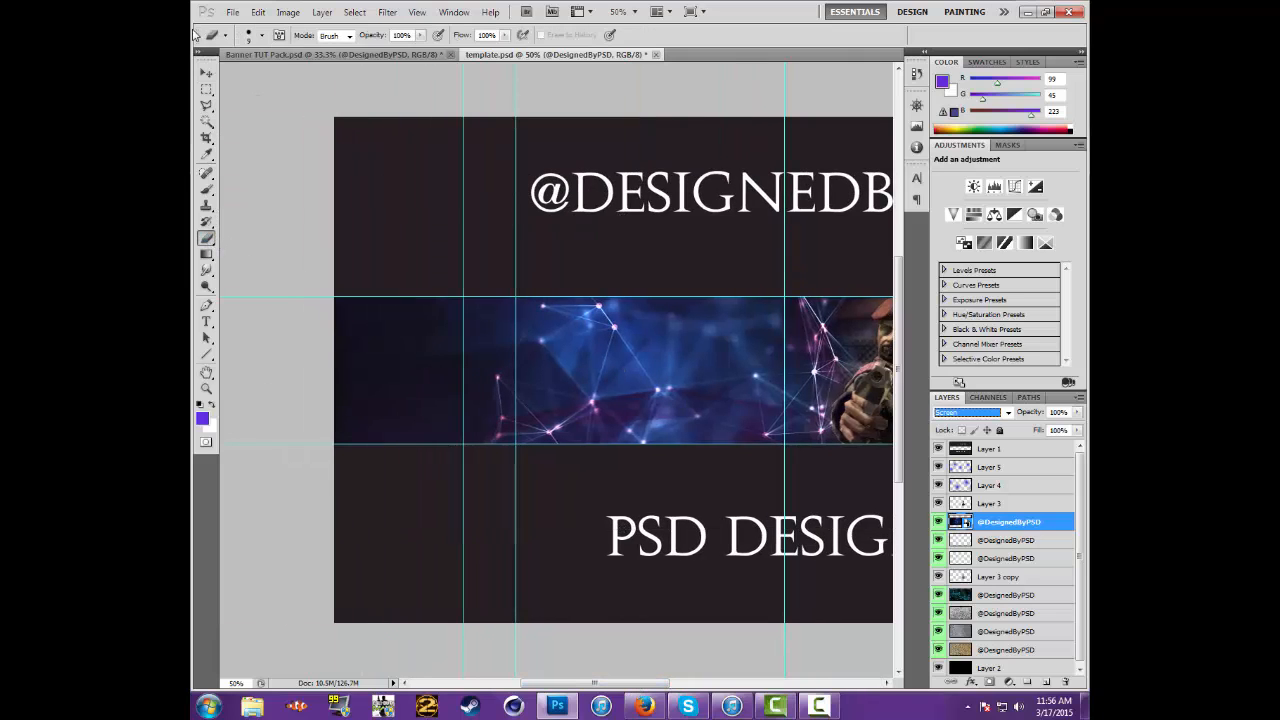
click(262, 36)
scroll(250, 175, down, 5)
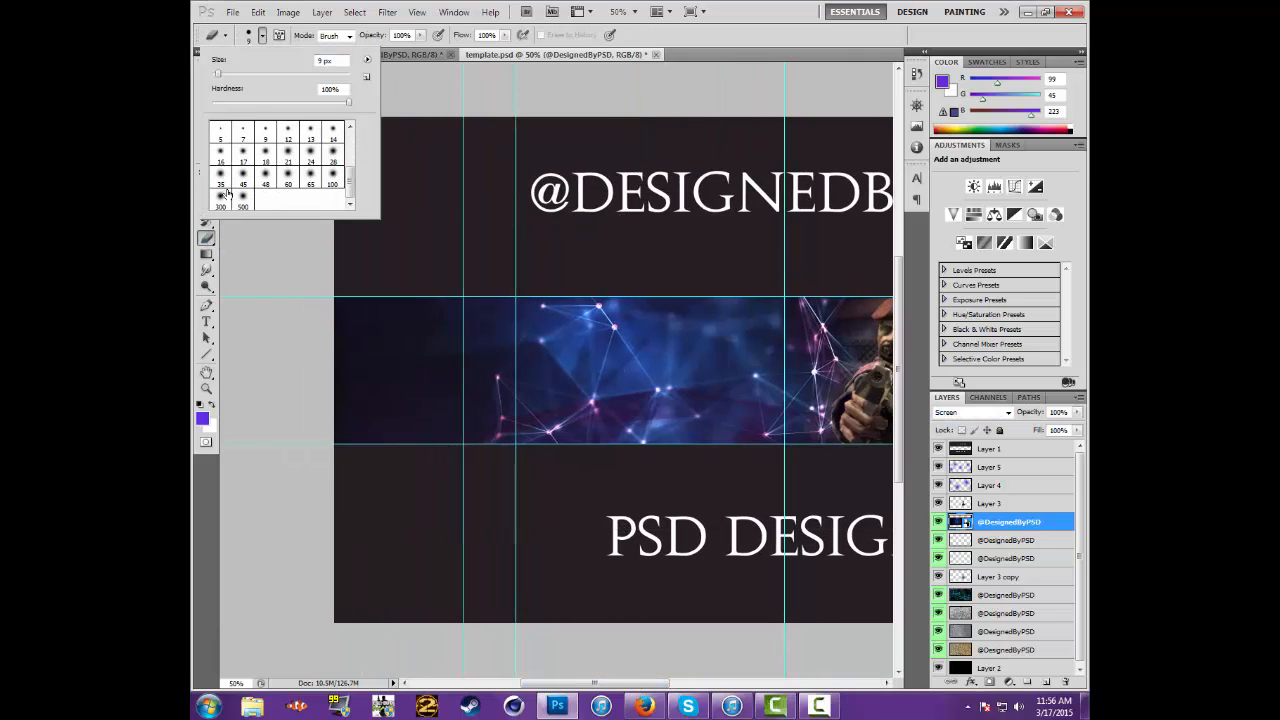
click(243, 202)
click(263, 38)
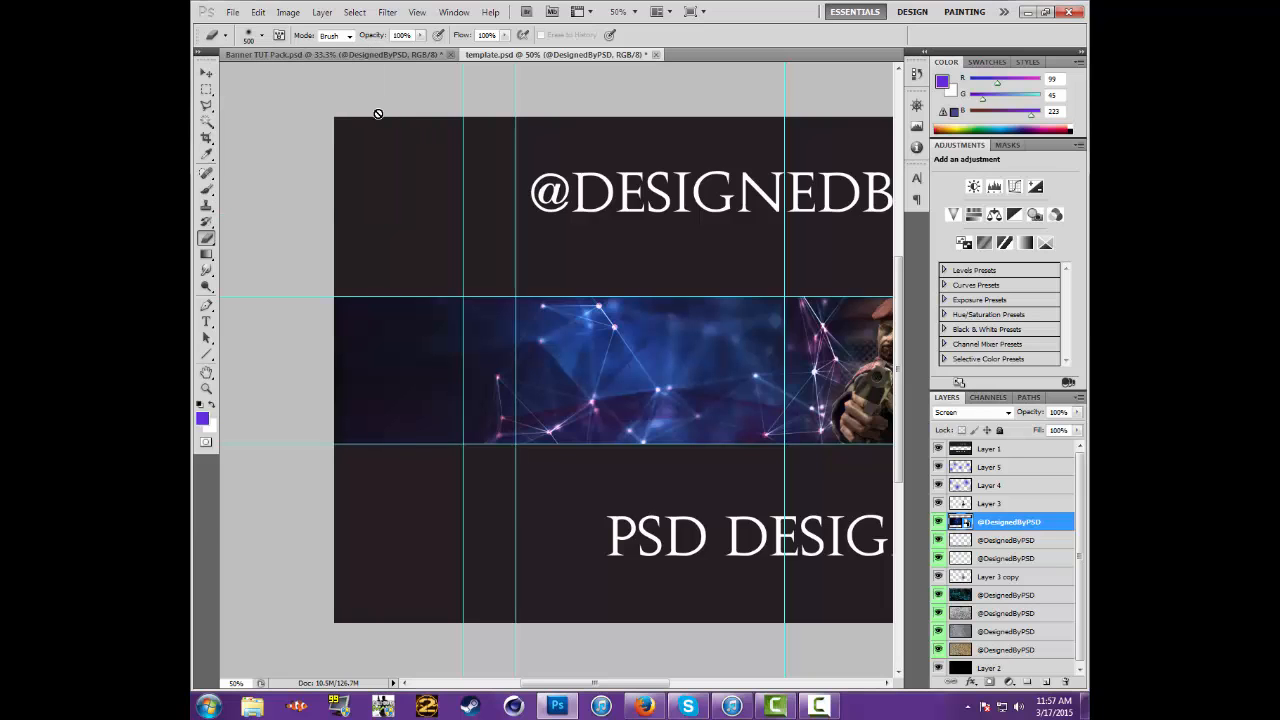
click(298, 273)
click(618, 276)
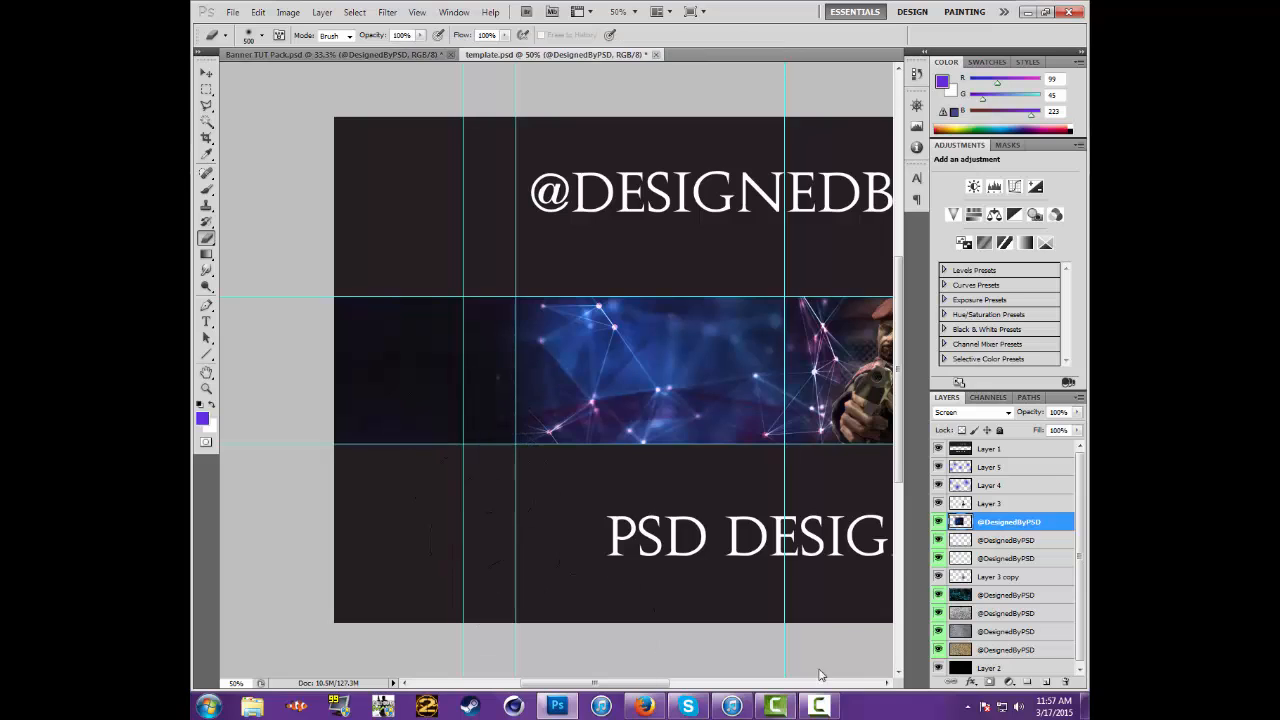
drag(655, 684, 720, 684)
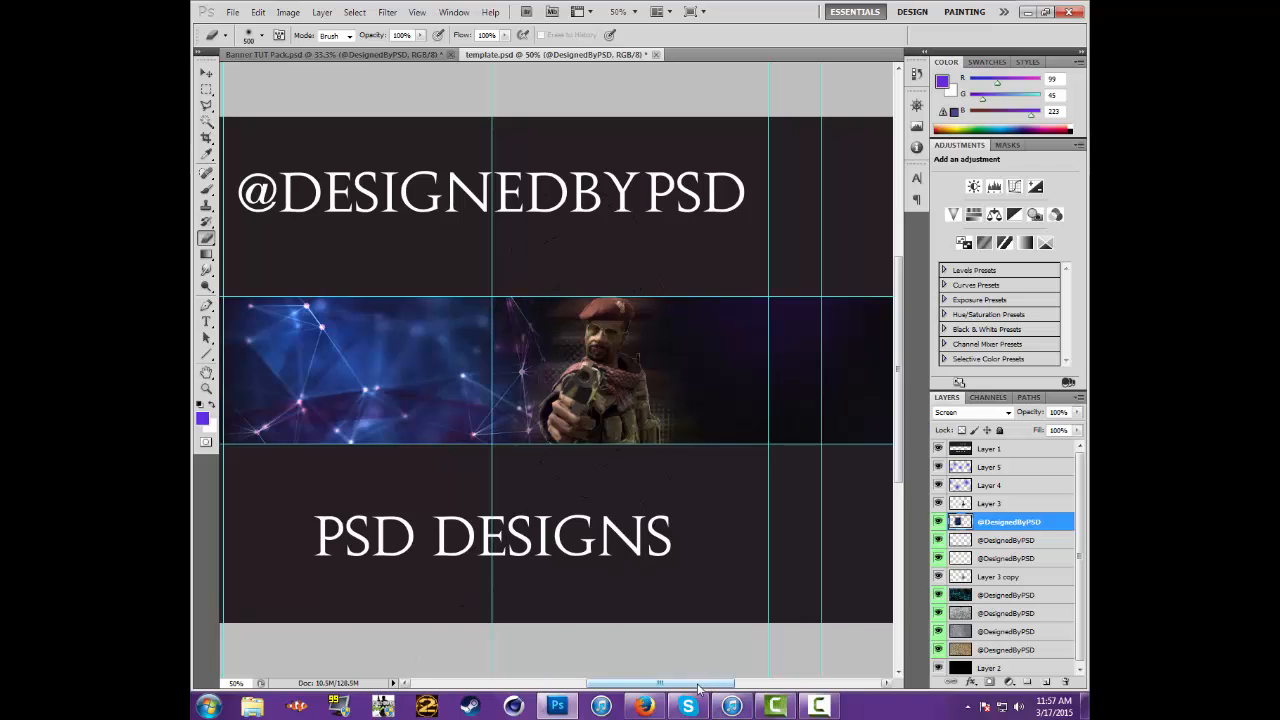
drag(660, 683, 628, 683)
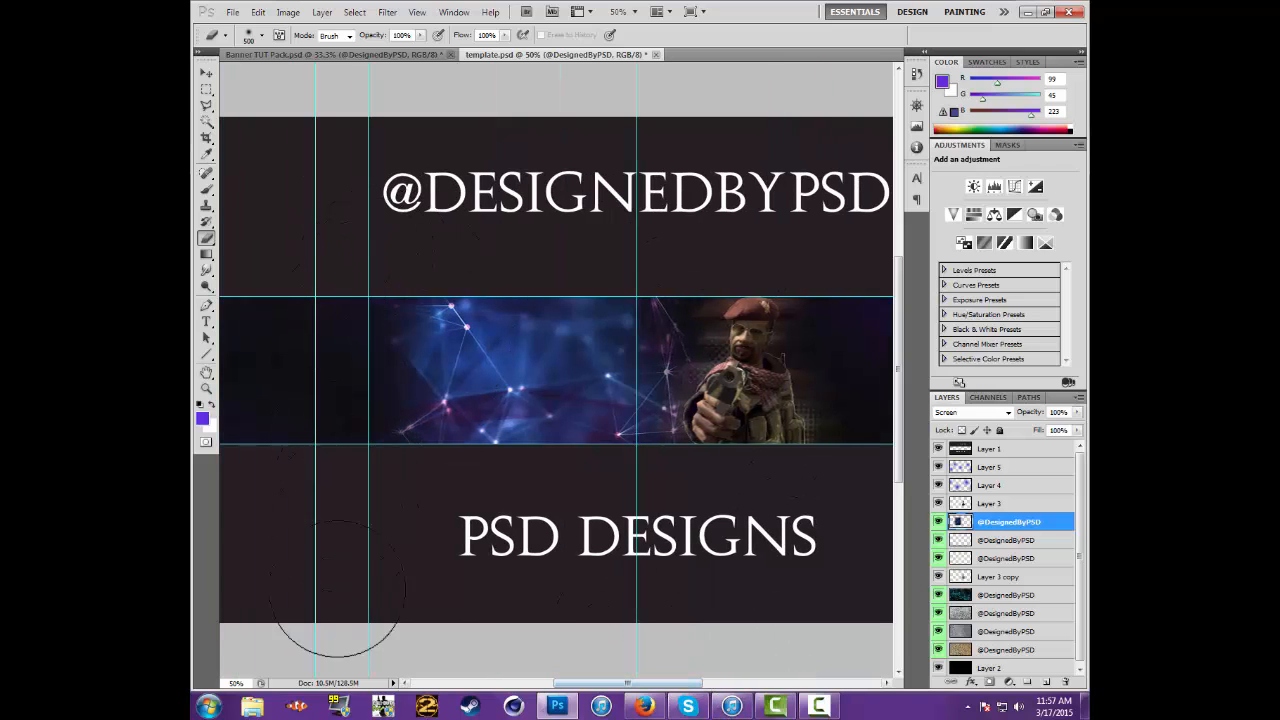
Lower the network texture layer's opacity to about 25%
click(206, 73)
click(1077, 413)
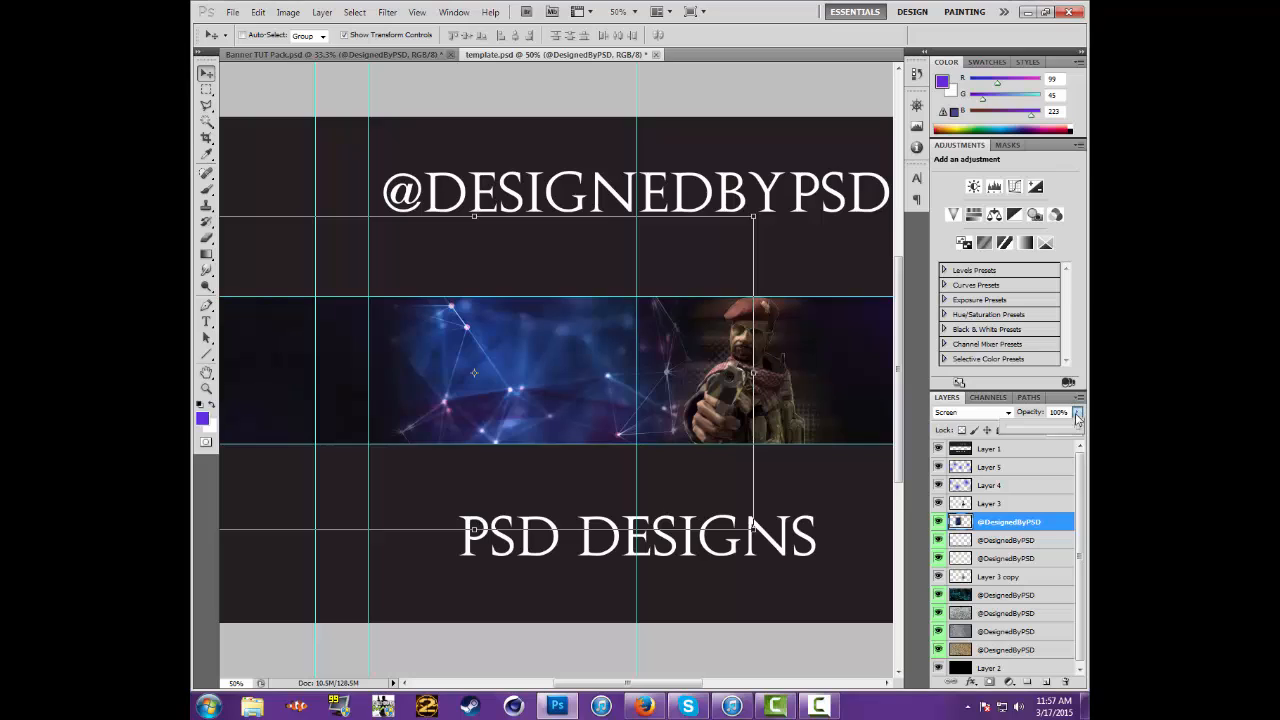
click(1019, 430)
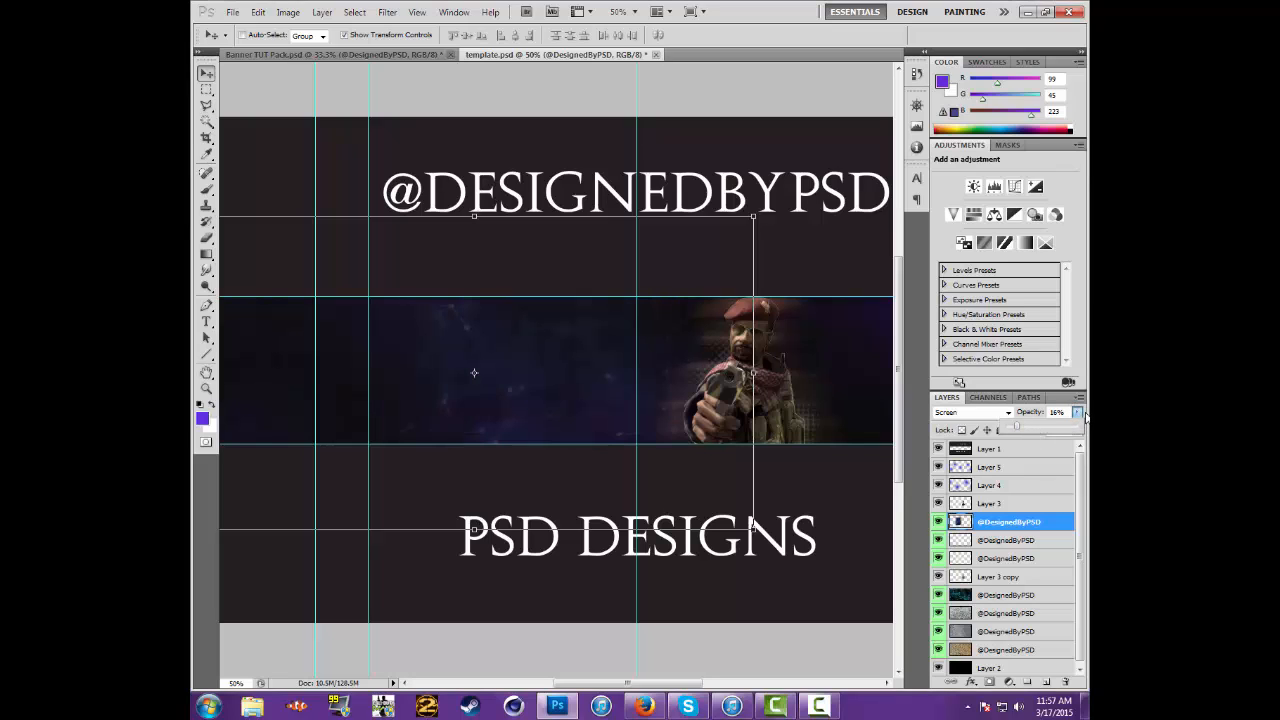
click(1079, 413)
drag(1079, 412, 1080, 411)
click(1079, 413)
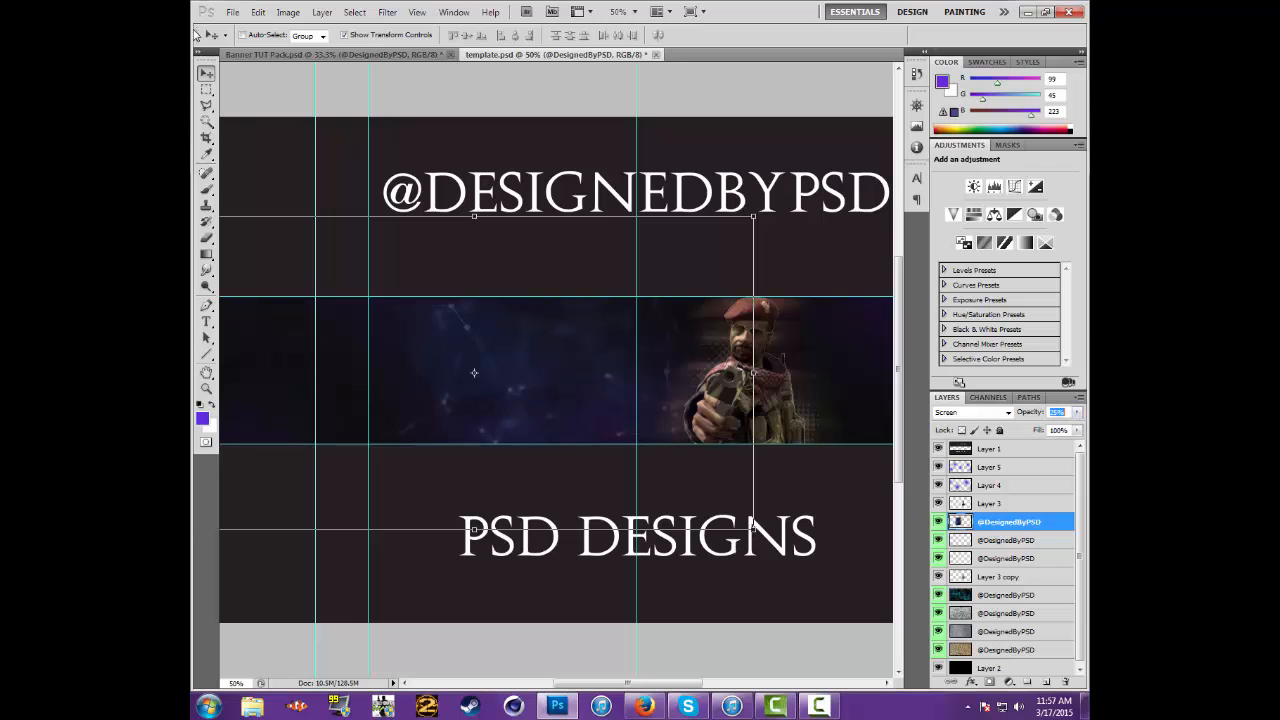
Copy the horizontal blue light flare layer from Banner TUT Pack.psd into template.psd, leaving the network texture hidden in the pack
click(312, 56)
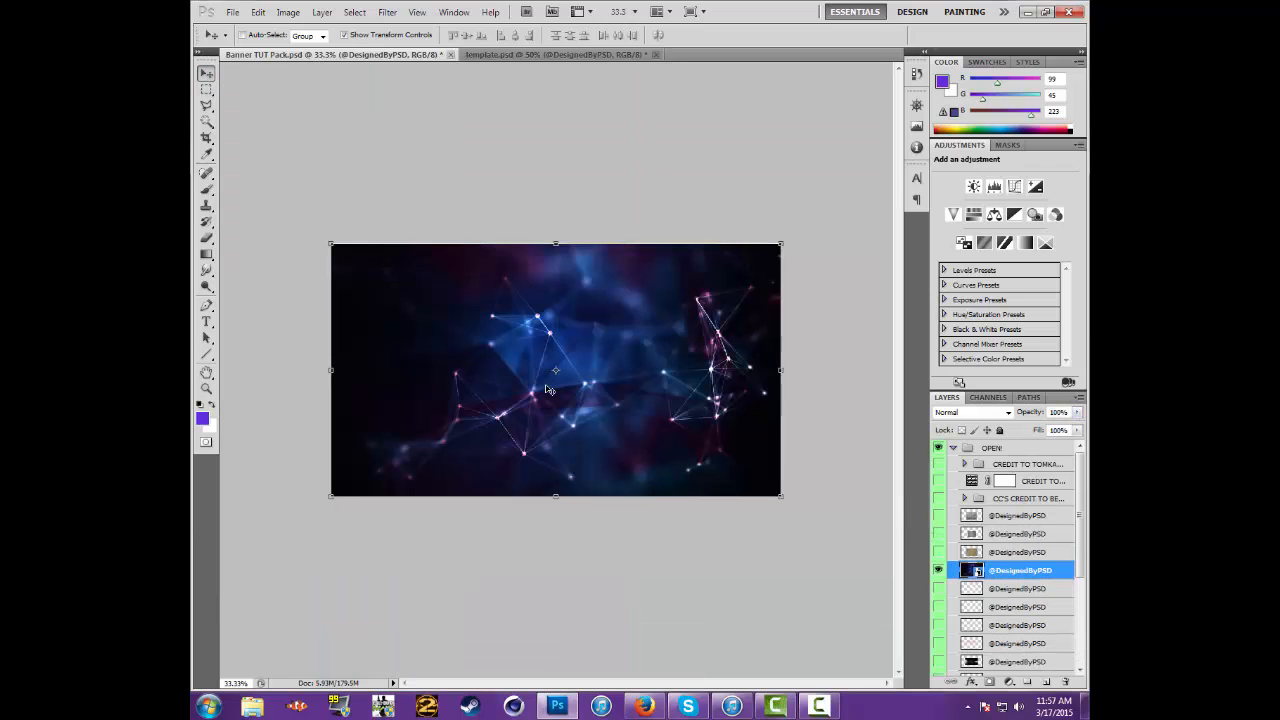
click(940, 572)
click(939, 591)
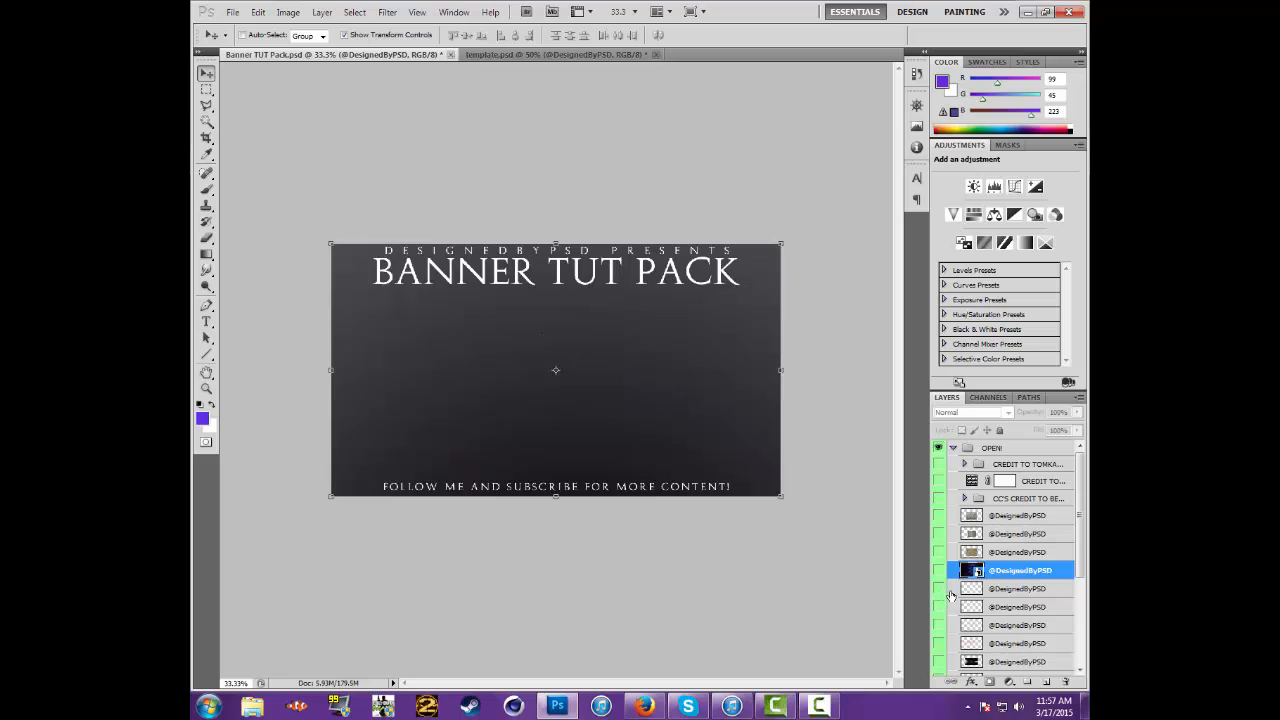
scroll(935, 560, down, 3)
click(938, 505)
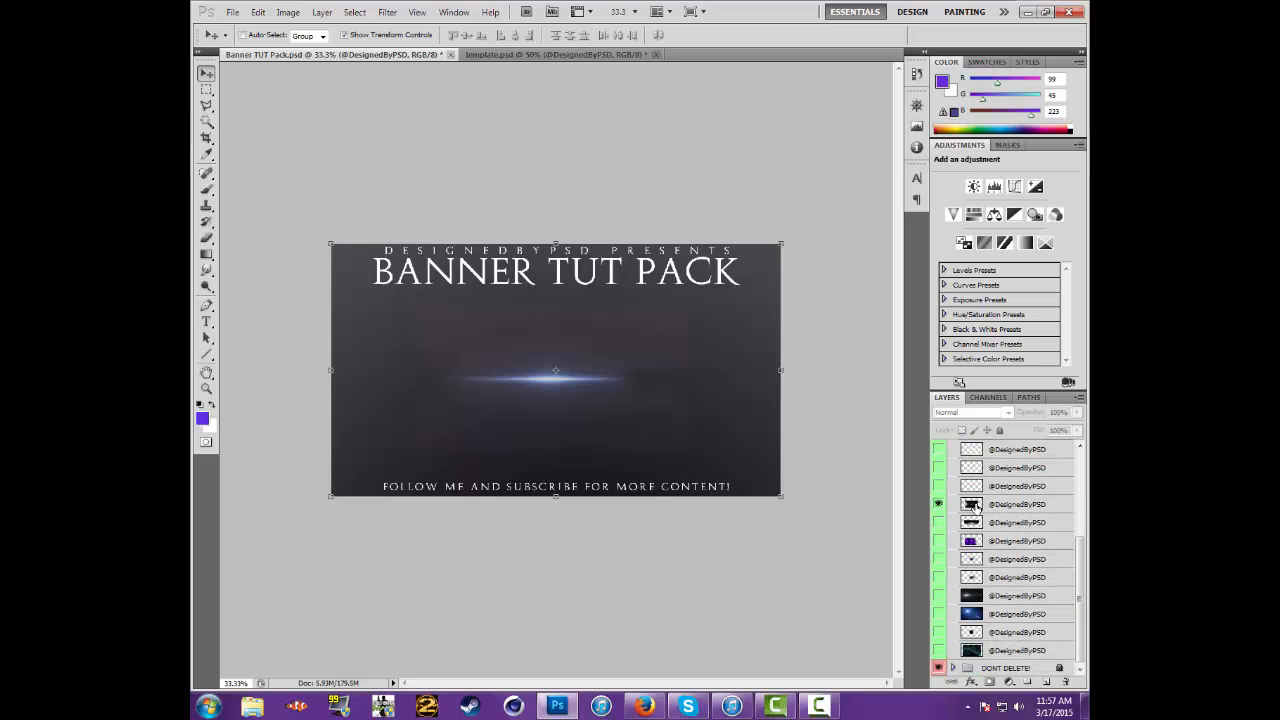
click(975, 505)
mouse_move(586, 403)
mouse_down()
mouse_move(606, 363)
mouse_move(448, 178)
mouse_up()
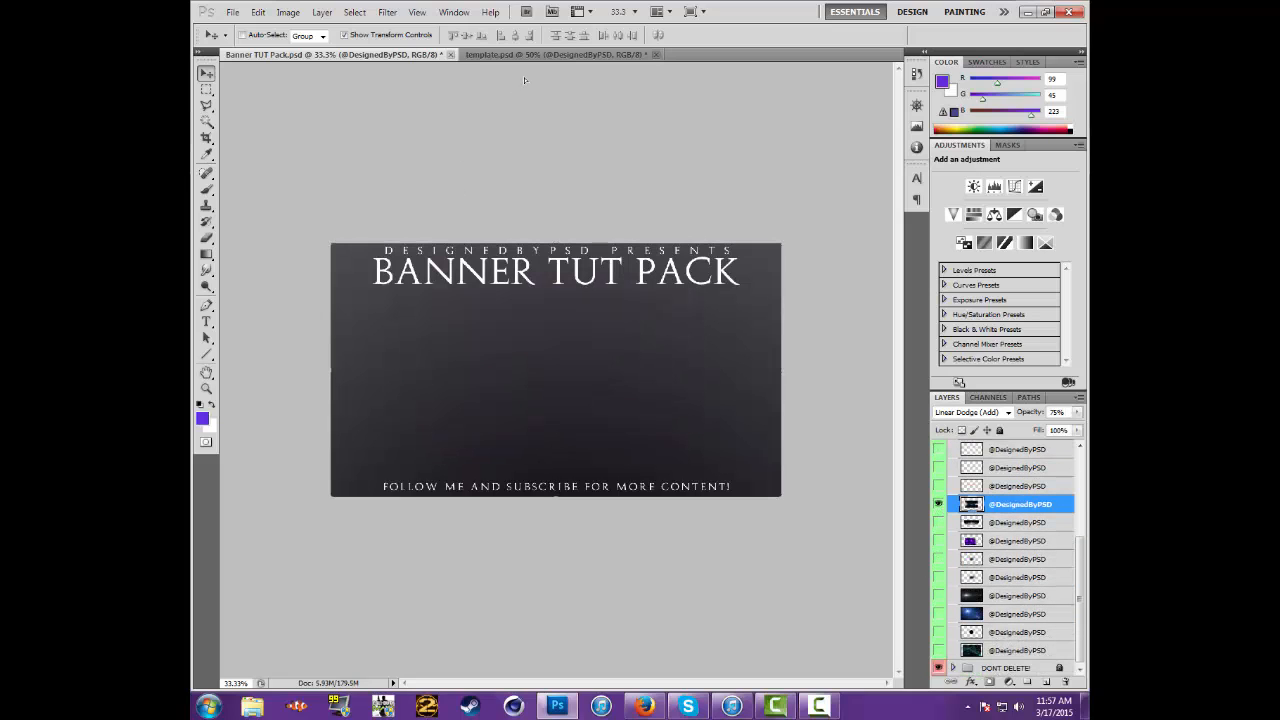
drag(531, 55, 558, 348)
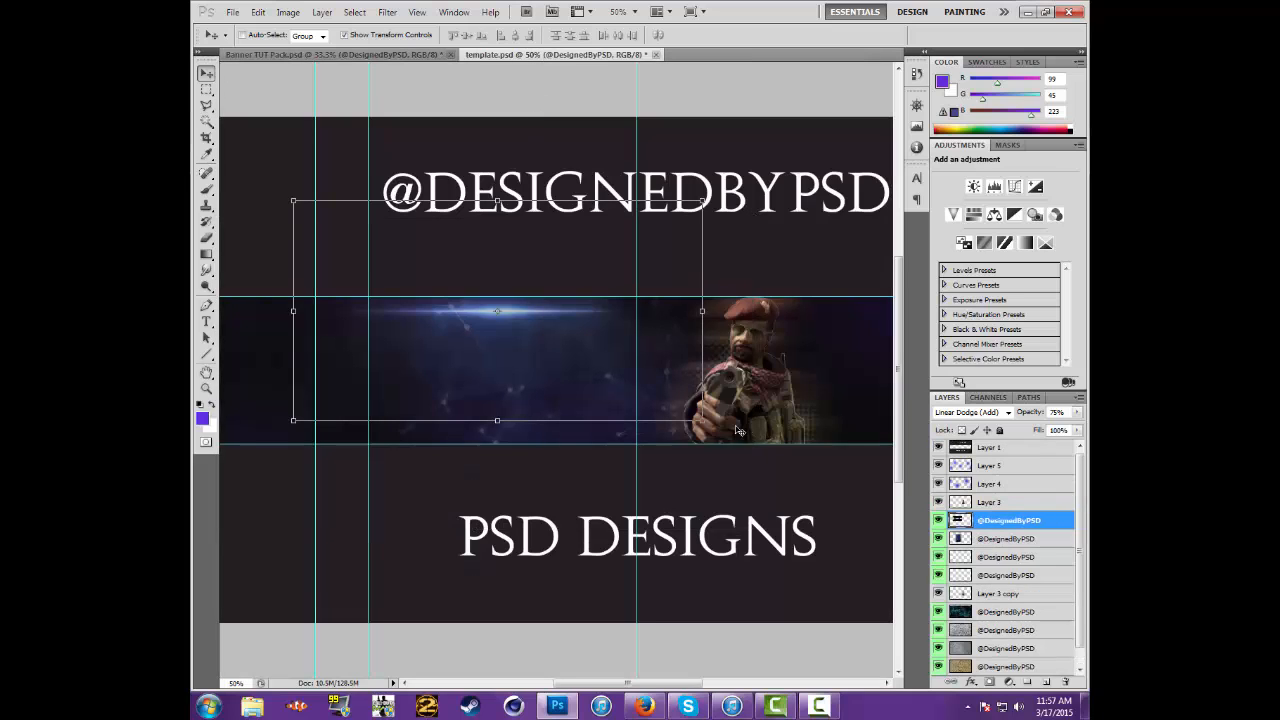
Scale the light flare proportionally to about 259% and centre it horizontally over the canvas
click(624, 11)
click(640, 36)
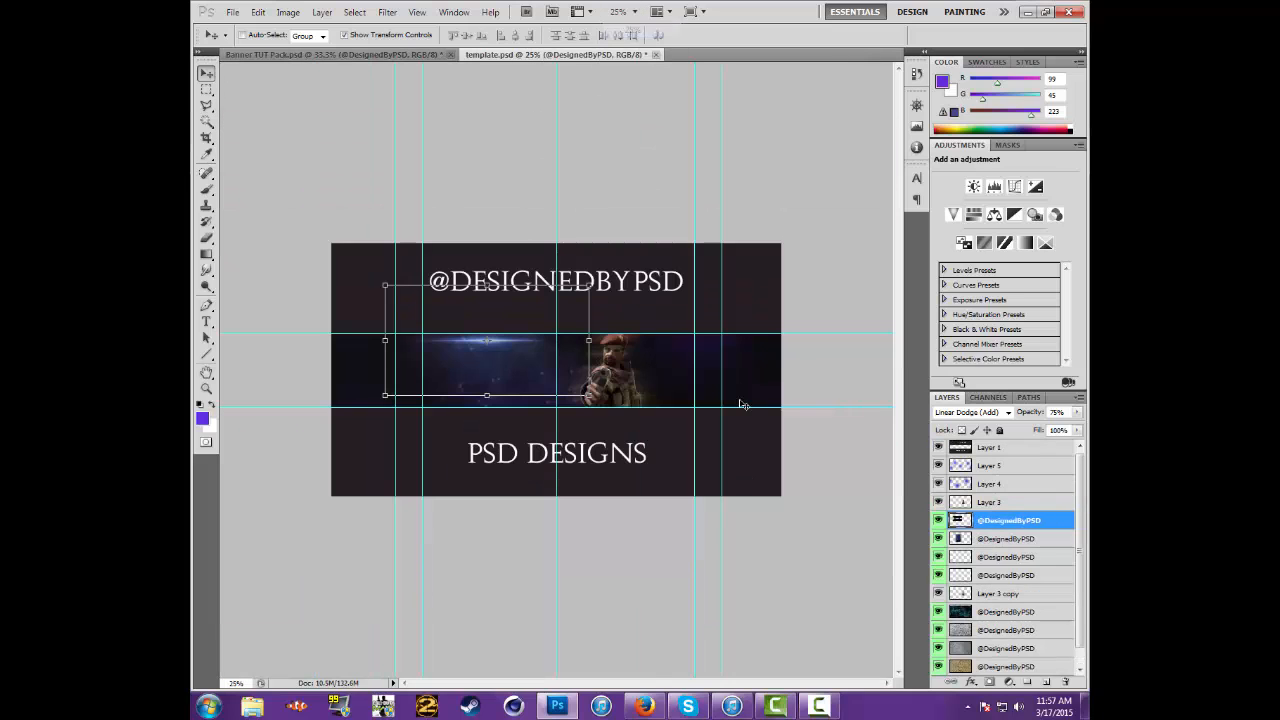
drag(602, 403, 694, 618)
drag(1028, 575, 914, 570)
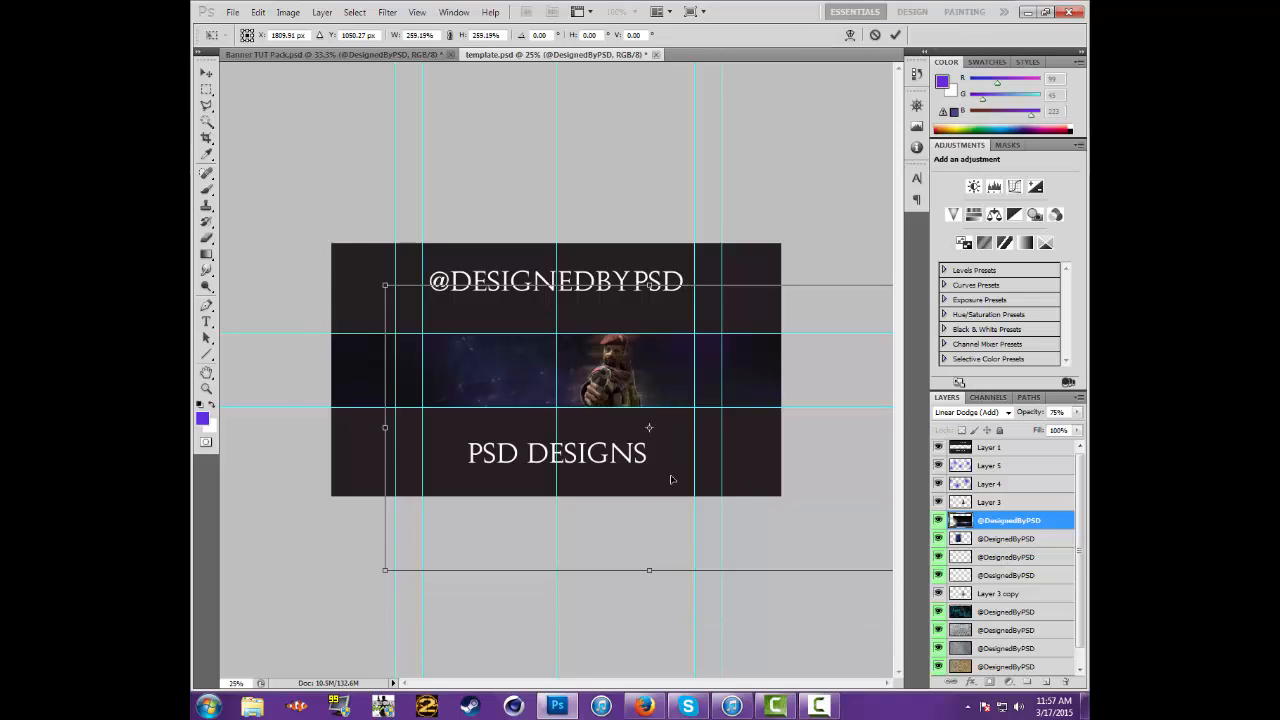
drag(672, 480, 578, 462)
Nudge the enlarged flare vertically until its bright line lies along the lower guide of the banner band
key(Up)
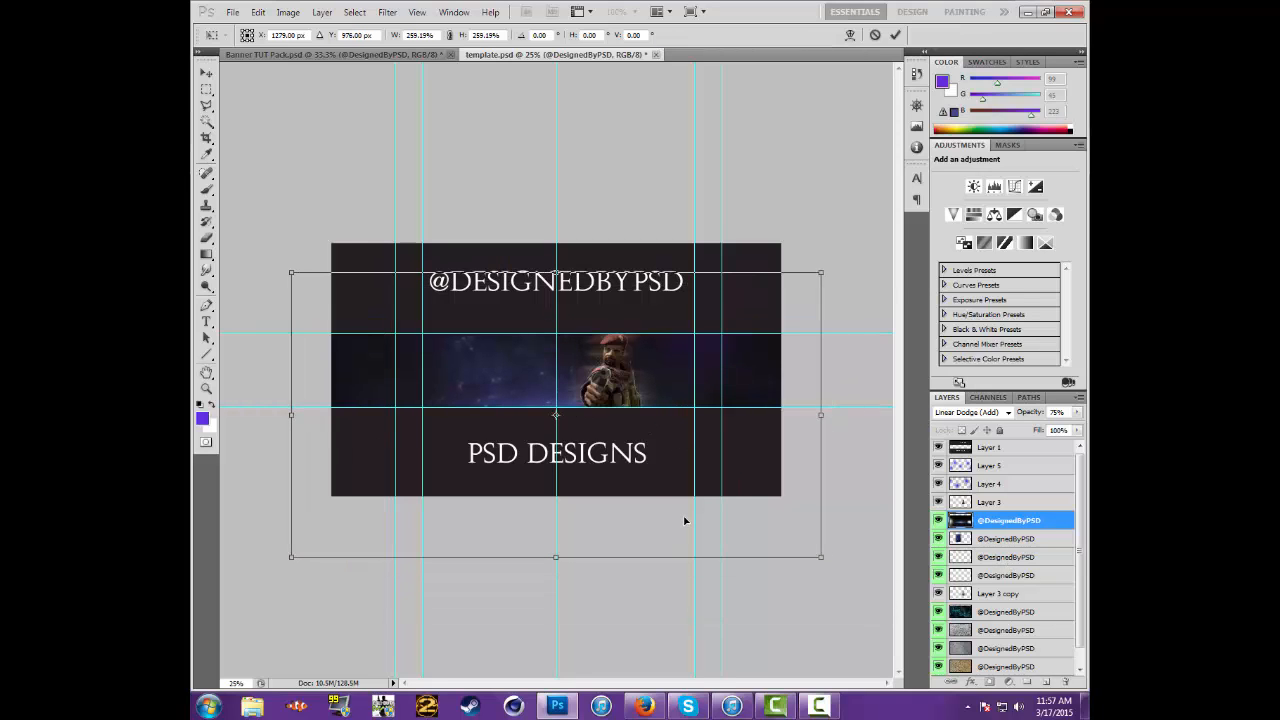
key(Right)
key(Up)
key(Up)
key(Up)
key(Up)
key(Up)
key(Up)
key(Up)
key(Up)
key(Up)
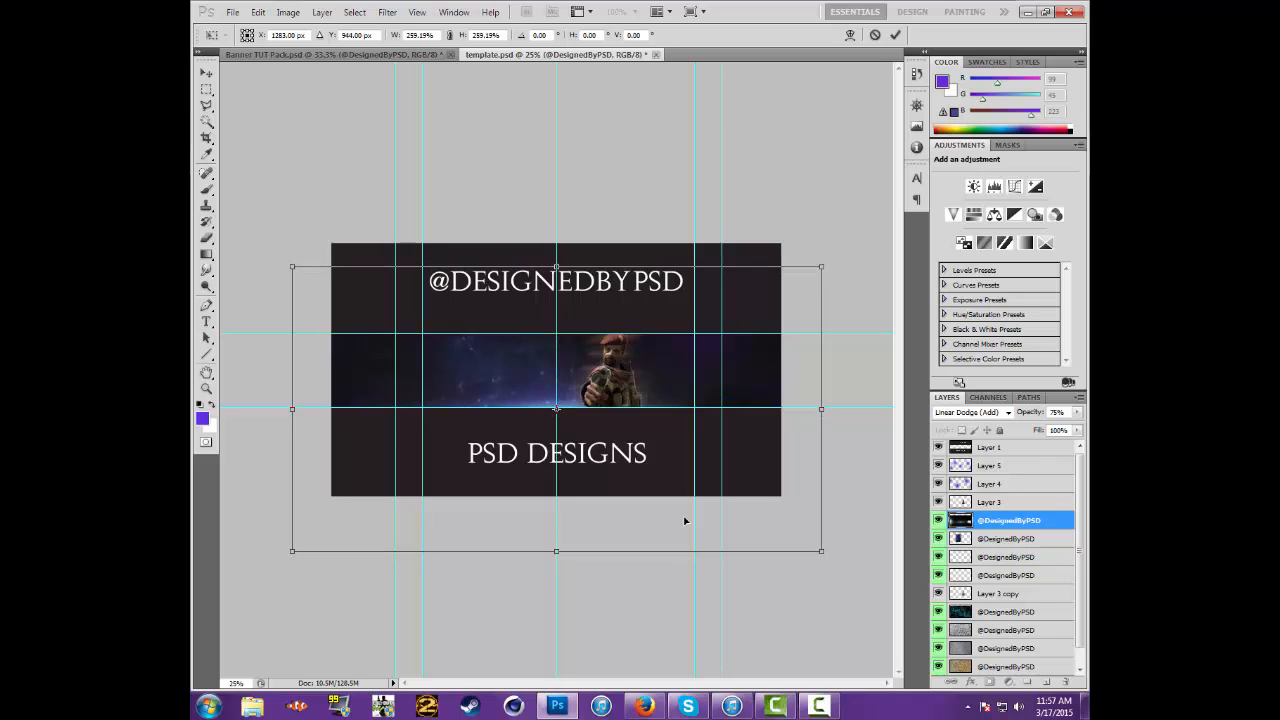
key(Up)
key(Up)
key(Up)
key(Up)
key(Up)
key(Up)
key(Up)
key(Up)
key(Up)
key(Up)
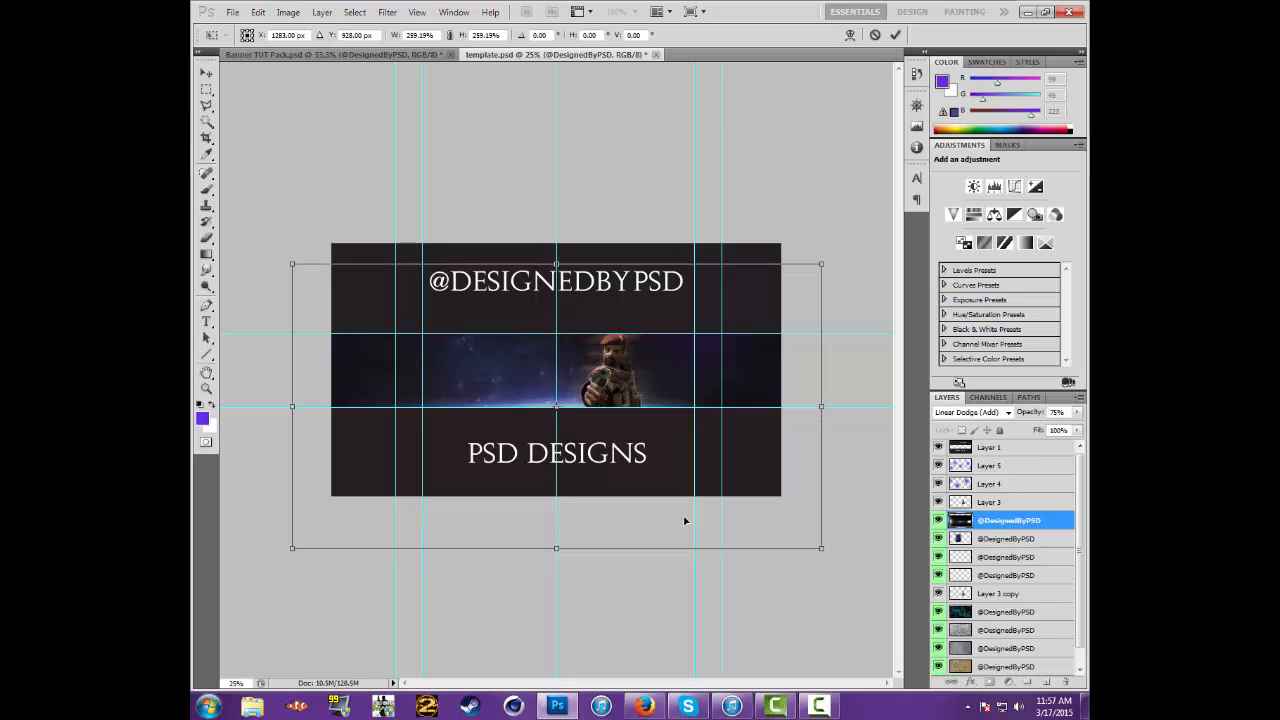
key(Down)
key(Down)
key(Down)
key(Down)
key(Down)
key(Down)
key(Down)
key(Down)
key(Down)
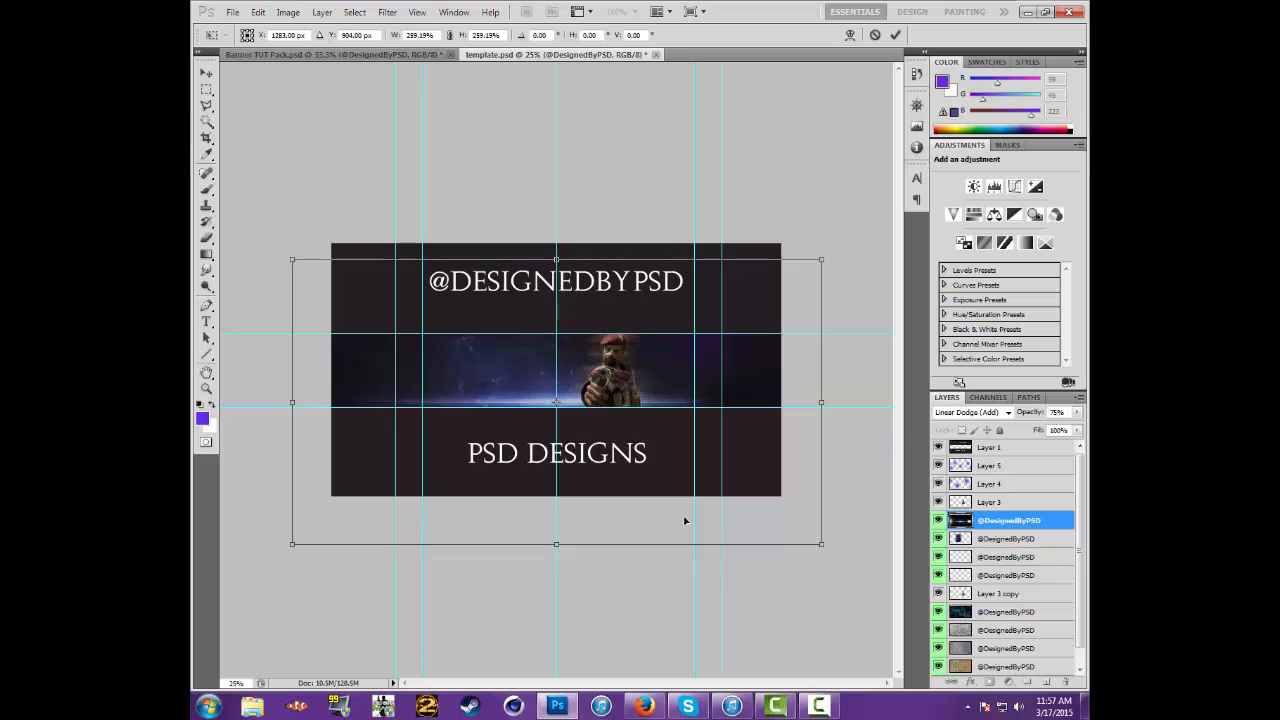
key(Down)
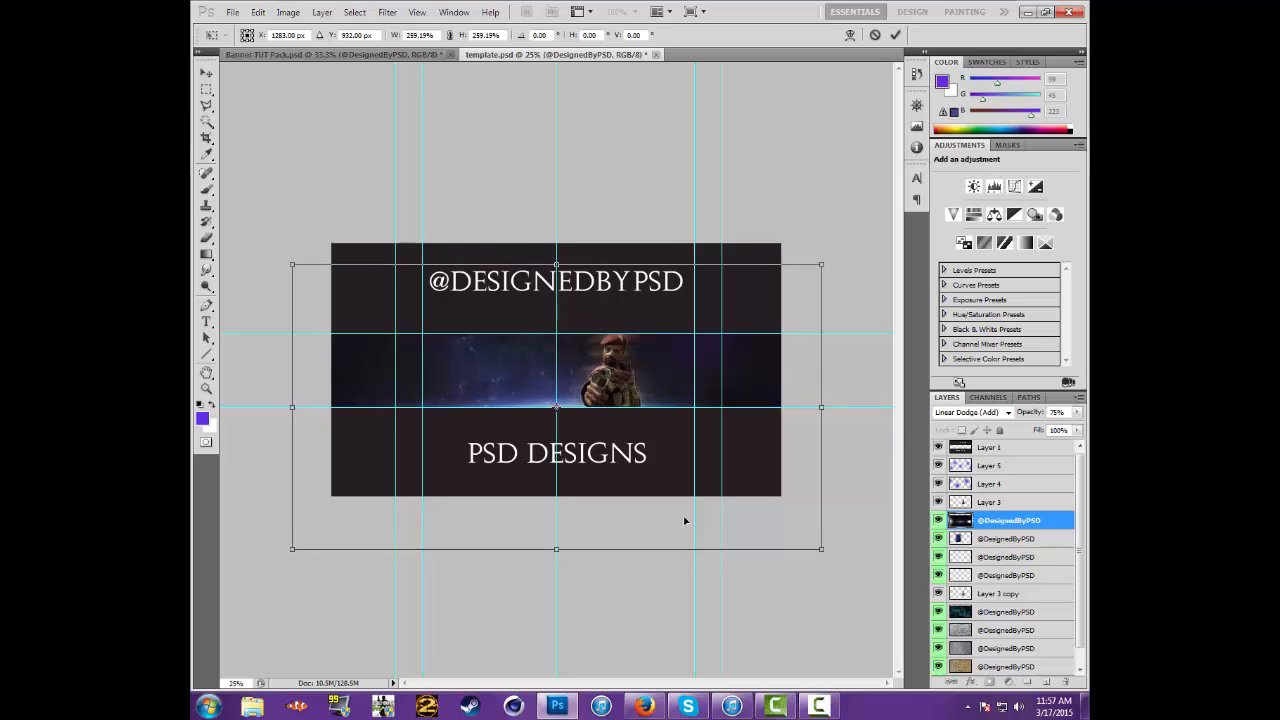
key(Down)
Stretch the flare's width to about 328%, shift it to span the whole band along the lower guide, and apply the transform
drag(822, 407, 948, 410)
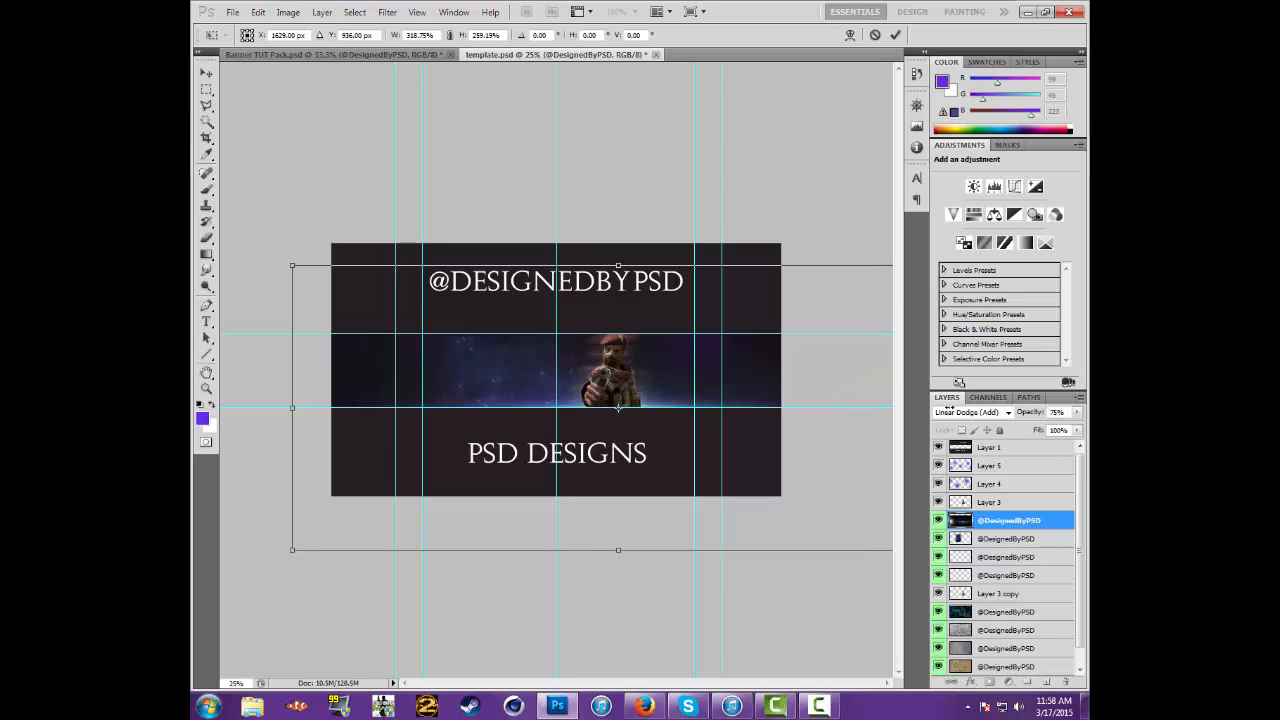
key(Left)
key(Left)
key(Left)
key(Left)
key(Left)
key(Left)
key(Left)
key(Left)
key(Left)
key(Left)
key(Left)
key(Left)
key(Left)
key(Left)
key(Left)
key(Left)
key(Left)
key(Left)
key(Left)
key(Left)
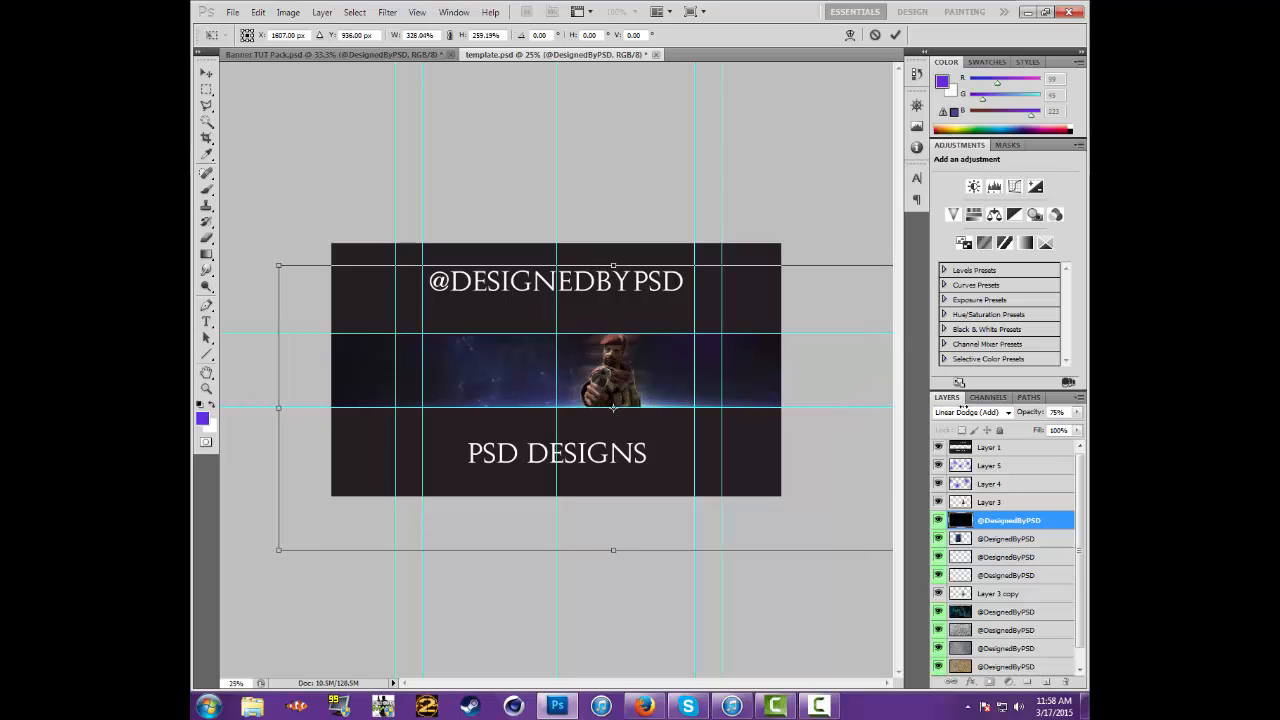
key(Left)
key(Left)
key(Left)
key(Left)
key(Left)
key(Left)
key(Left)
key(Left)
key(Left)
key(Left)
key(Left)
key(Left)
key(Left)
key(Left)
key(Left)
key(Left)
key(Left)
key(Left)
key(Left)
key(Left)
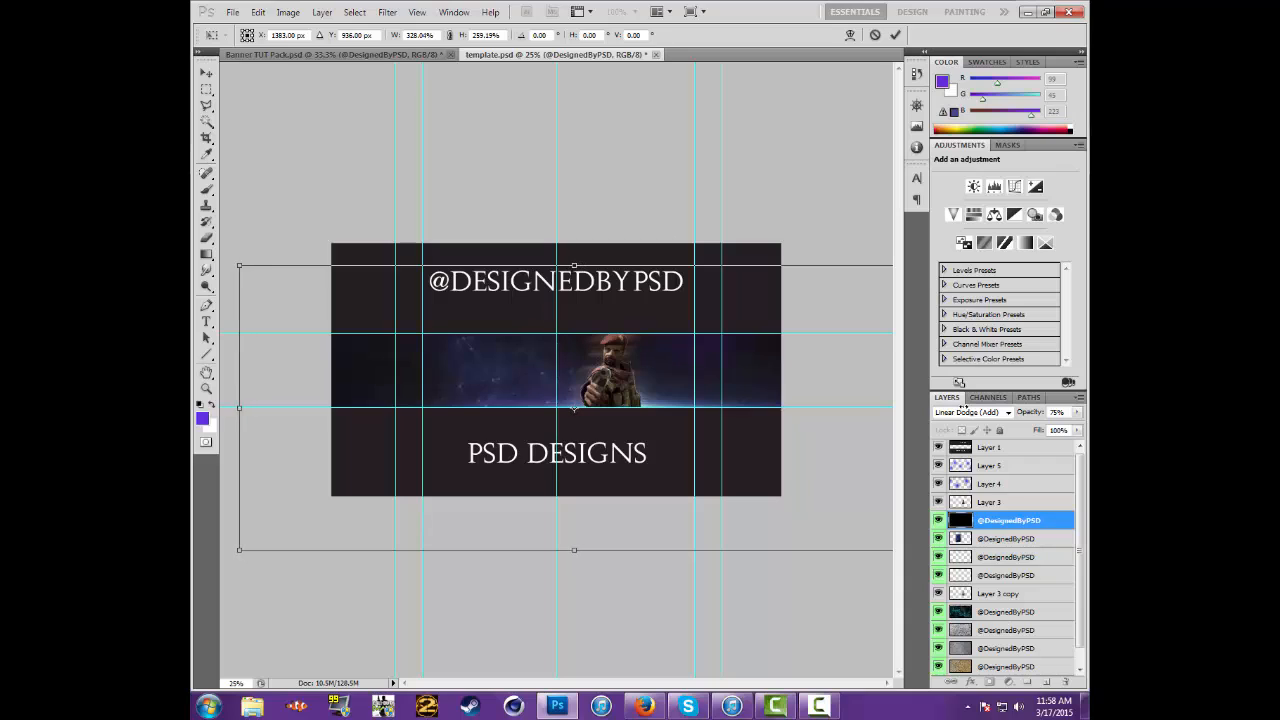
key(Left)
key(Left)
key(Left)
key(Left)
key(Left)
key(Left)
key(Right)
key(Right)
key(Right)
key(Right)
key(Right)
key(Right)
key(Right)
key(Right)
key(Right)
key(Right)
key(Right)
key(Right)
key(Right)
key(Right)
key(Right)
key(Right)
key(Right)
key(Right)
key(Right)
key(Right)
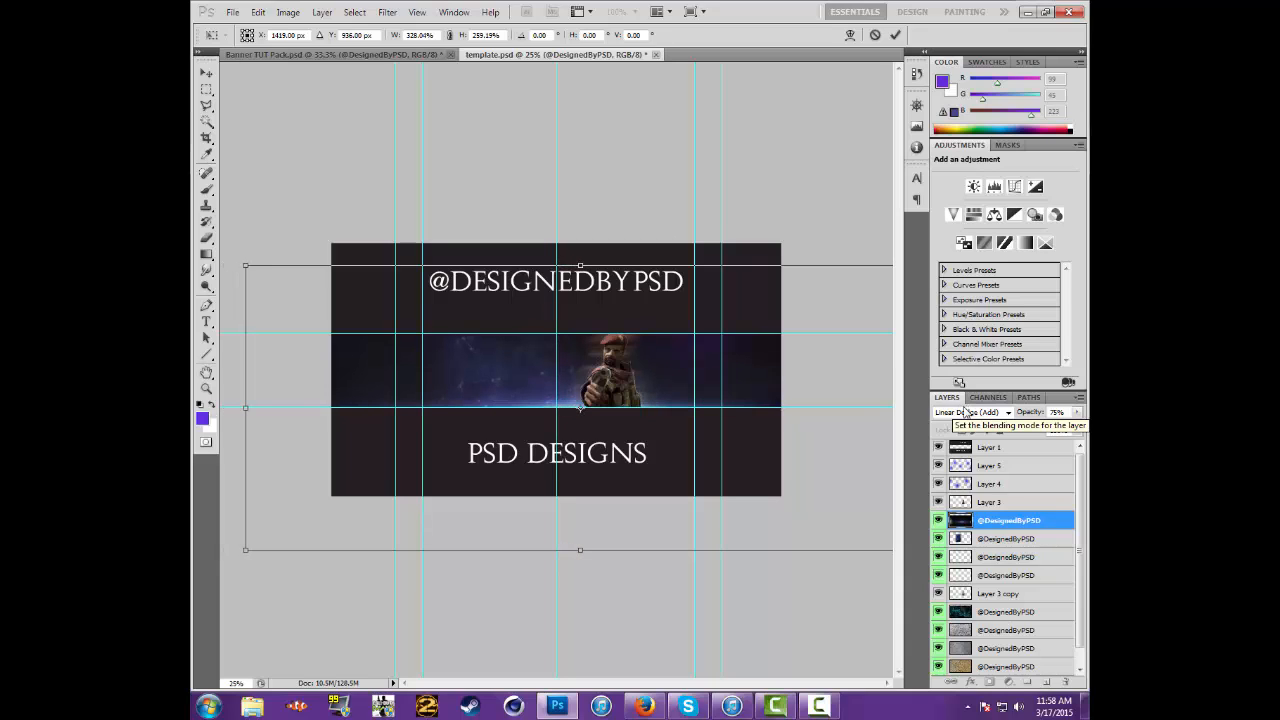
key(Left)
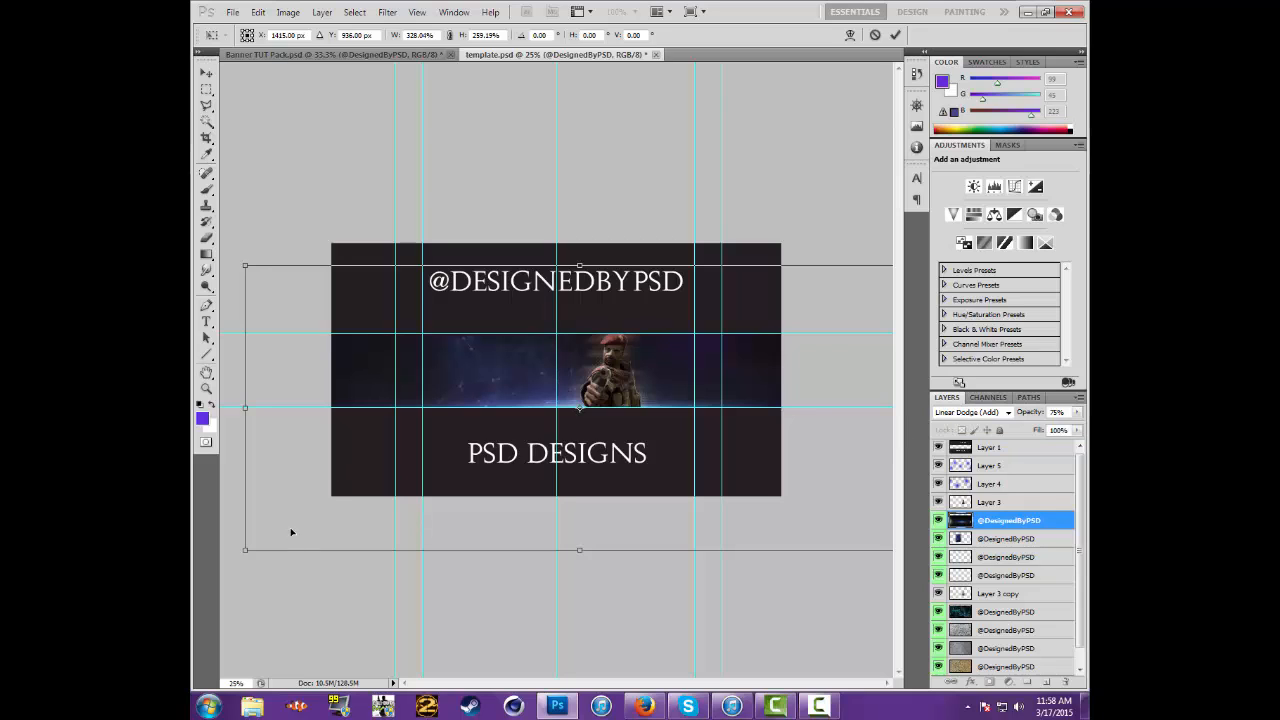
key(Up)
key(Up)
key(Up)
key(Up)
key(Up)
key(Up)
key(Up)
key(Up)
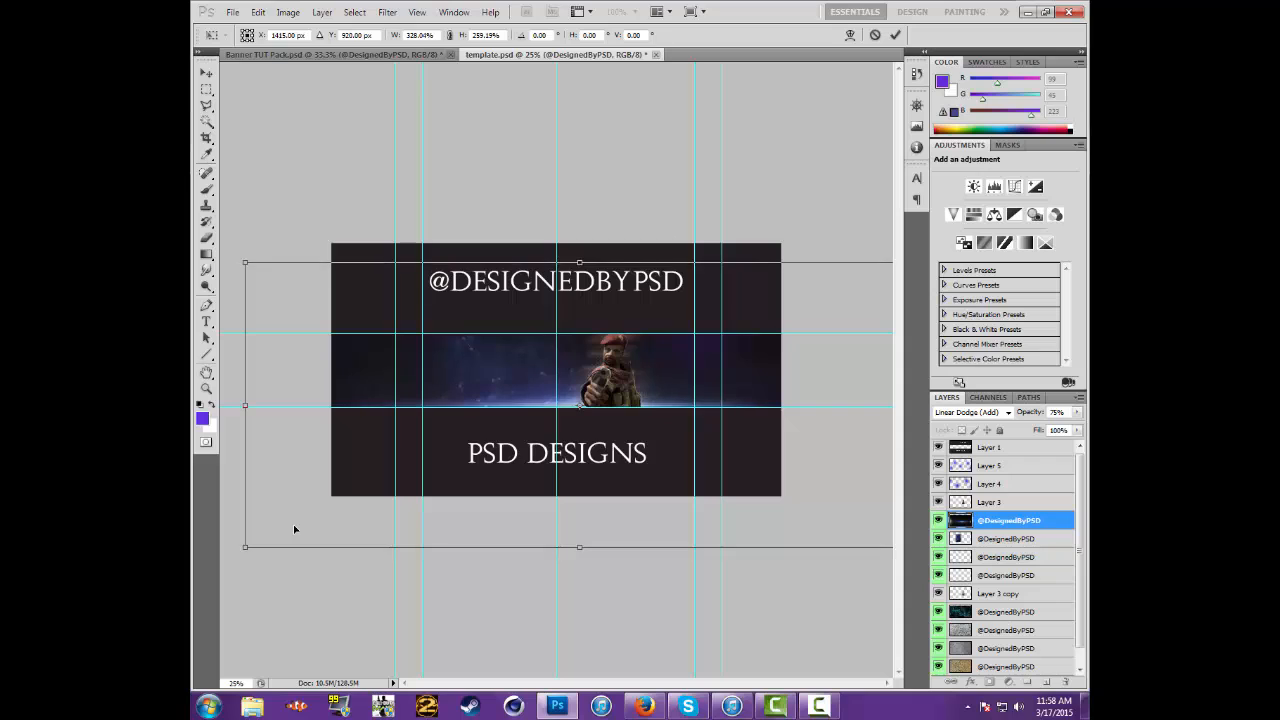
key(Down)
key(Down)
key(Down)
key(Down)
key(Down)
key(Down)
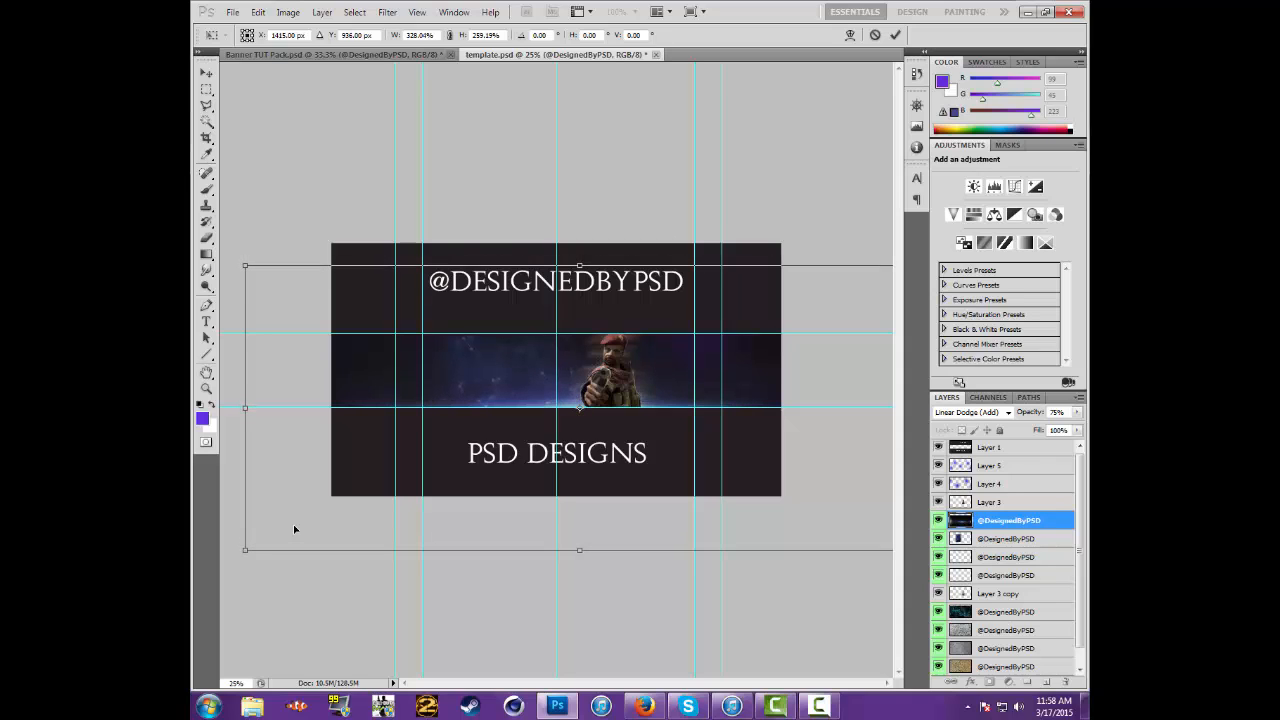
key(Return)
Duplicate the flare layer and move the copy straight up onto the upper guide of the banner band
right_click(1046, 521)
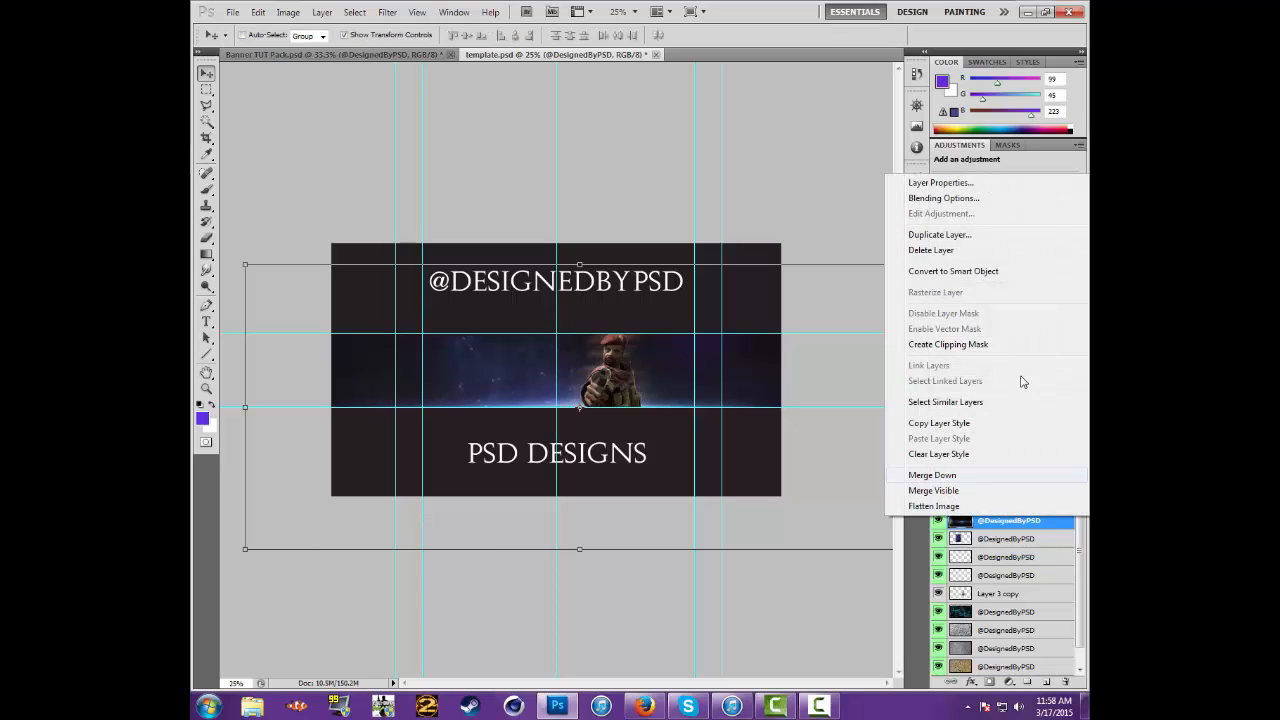
click(960, 234)
click(761, 218)
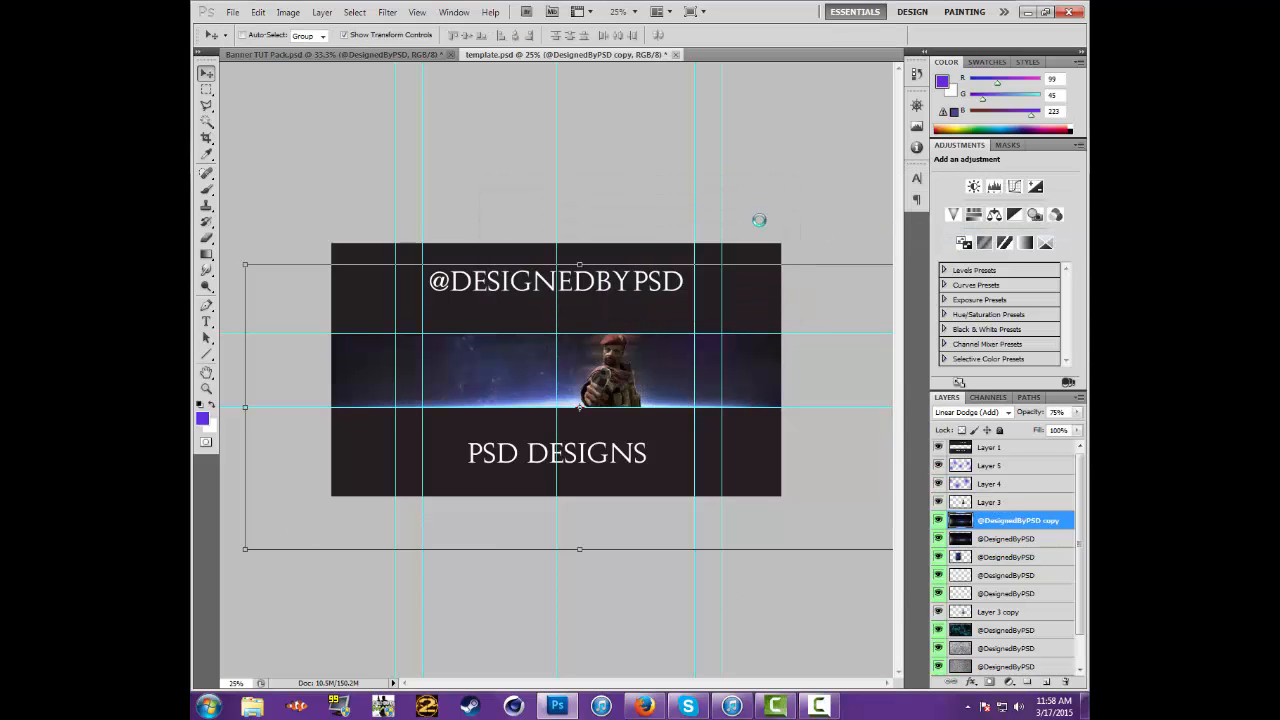
key(Up)
key(Up)
key(Up)
key(Up)
key(Up)
key(Up)
key(shift+Up)
key(shift+Up)
key(shift+Up)
key(shift+Up)
key(shift+Up)
key(shift+Up)
key(shift+Up)
key(shift+Up)
key(shift+Up)
key(shift+Up)
key(shift+Up)
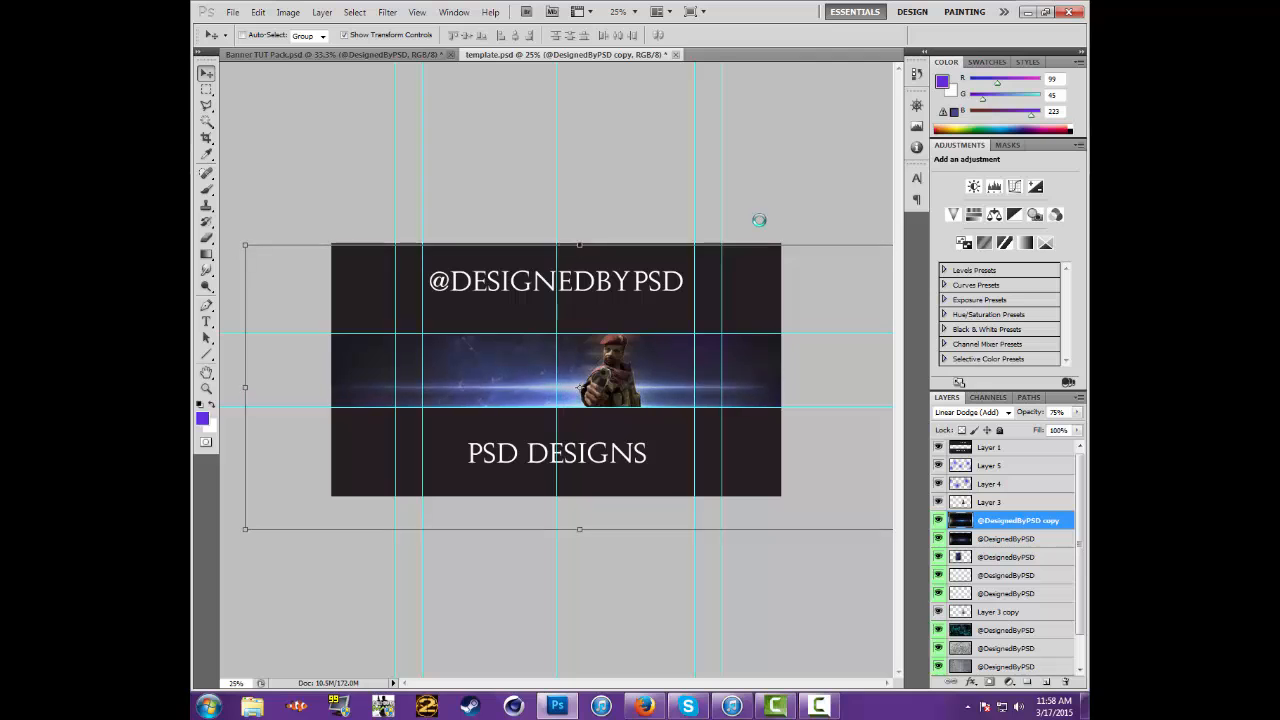
key(shift+Up)
key(shift+Up)
key(shift+Up)
key(shift+Up)
key(shift+Up)
key(shift+Up)
key(shift+Up)
key(shift+Up)
key(shift+Up)
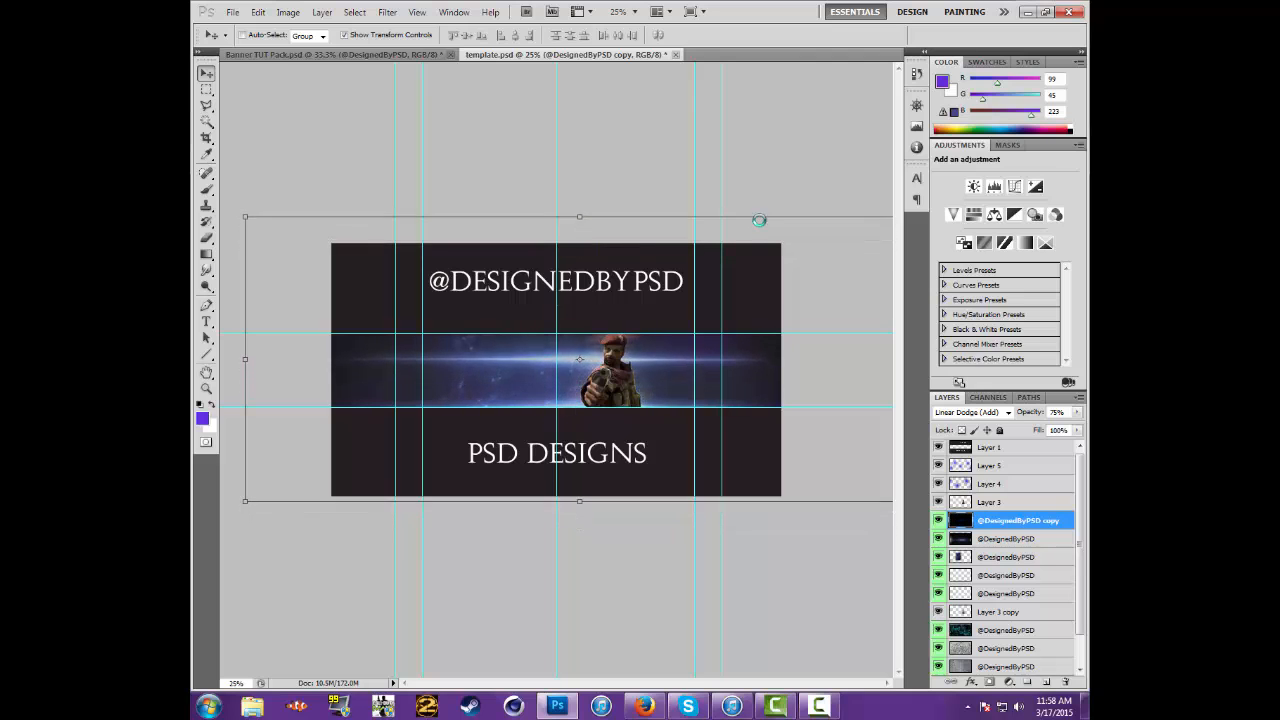
key(shift+Up)
key(shift+Up)
key(shift+Up)
key(shift+Up)
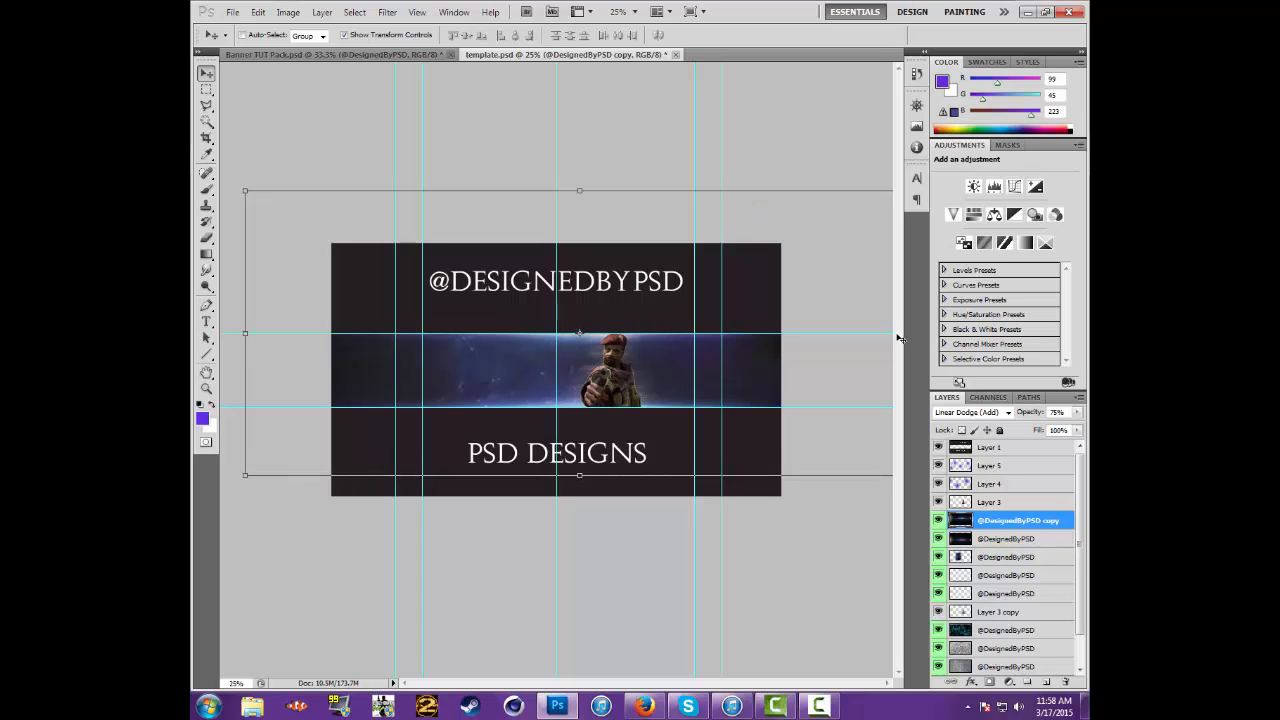
Move both flare layers above Layer 5 in the layer stack and lower their opacity to about 50%
shift+click(1033, 540)
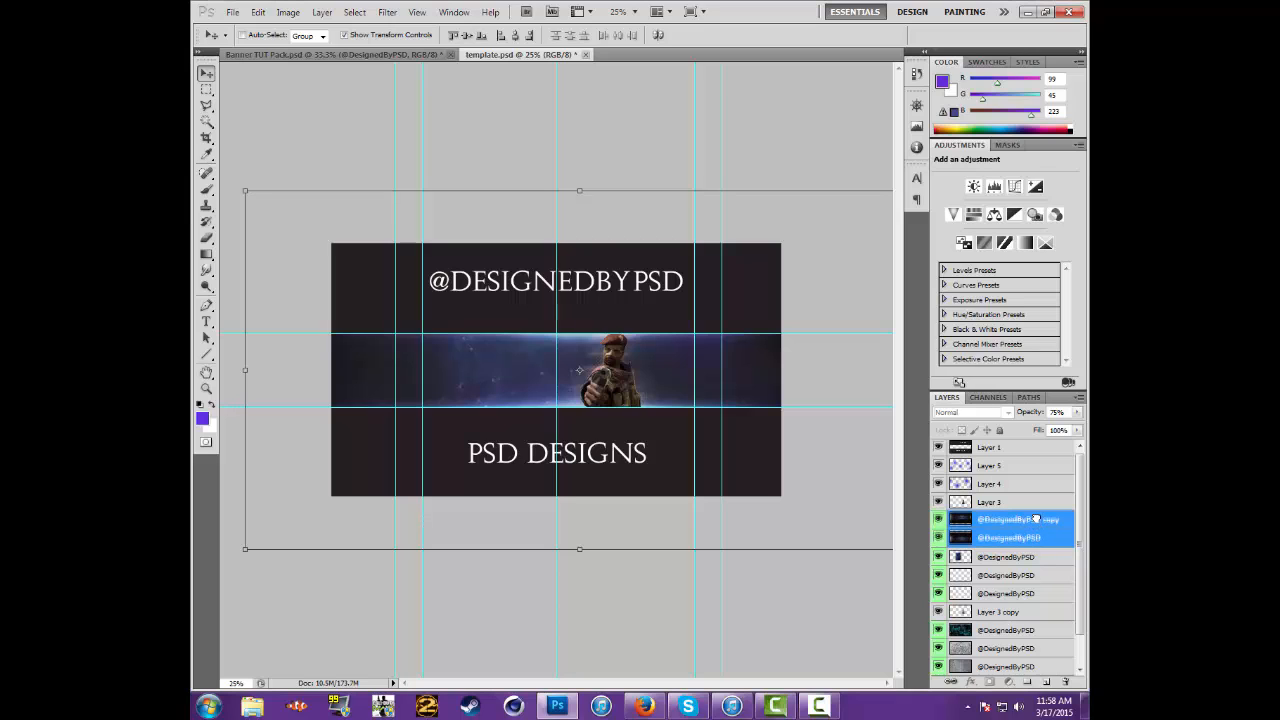
drag(1036, 519, 1031, 457)
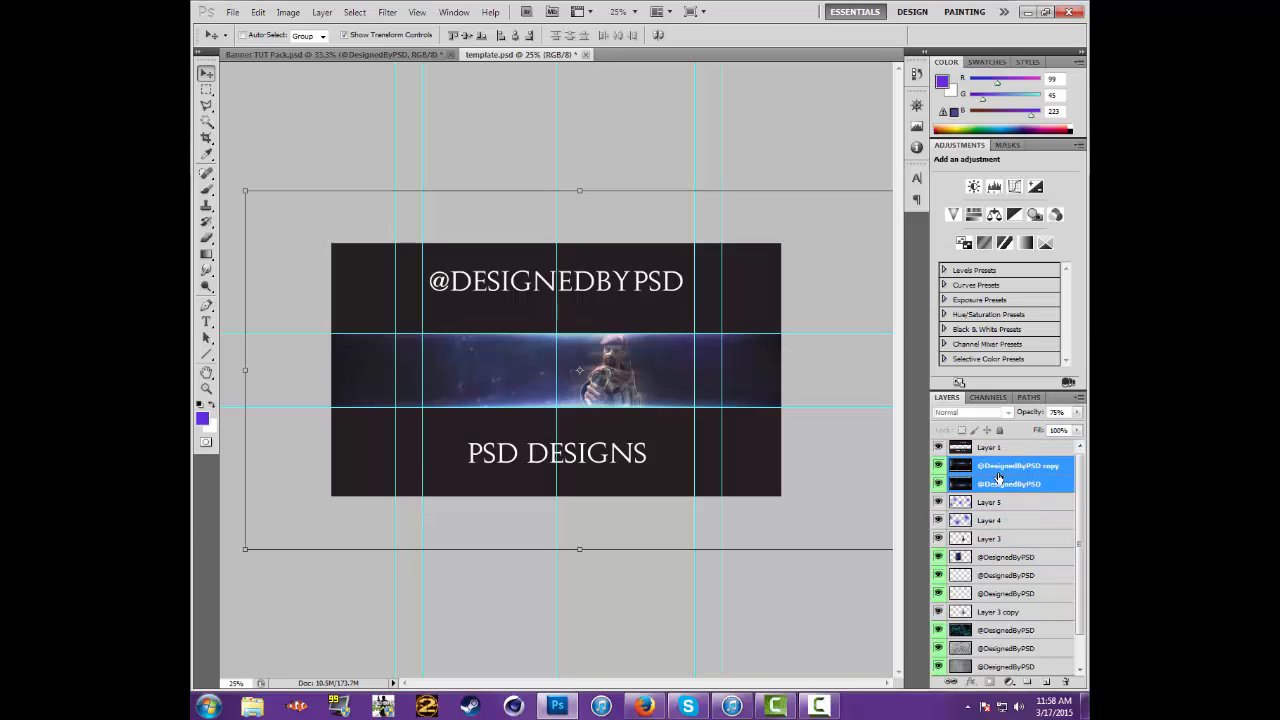
click(1078, 413)
drag(1050, 427, 1049, 429)
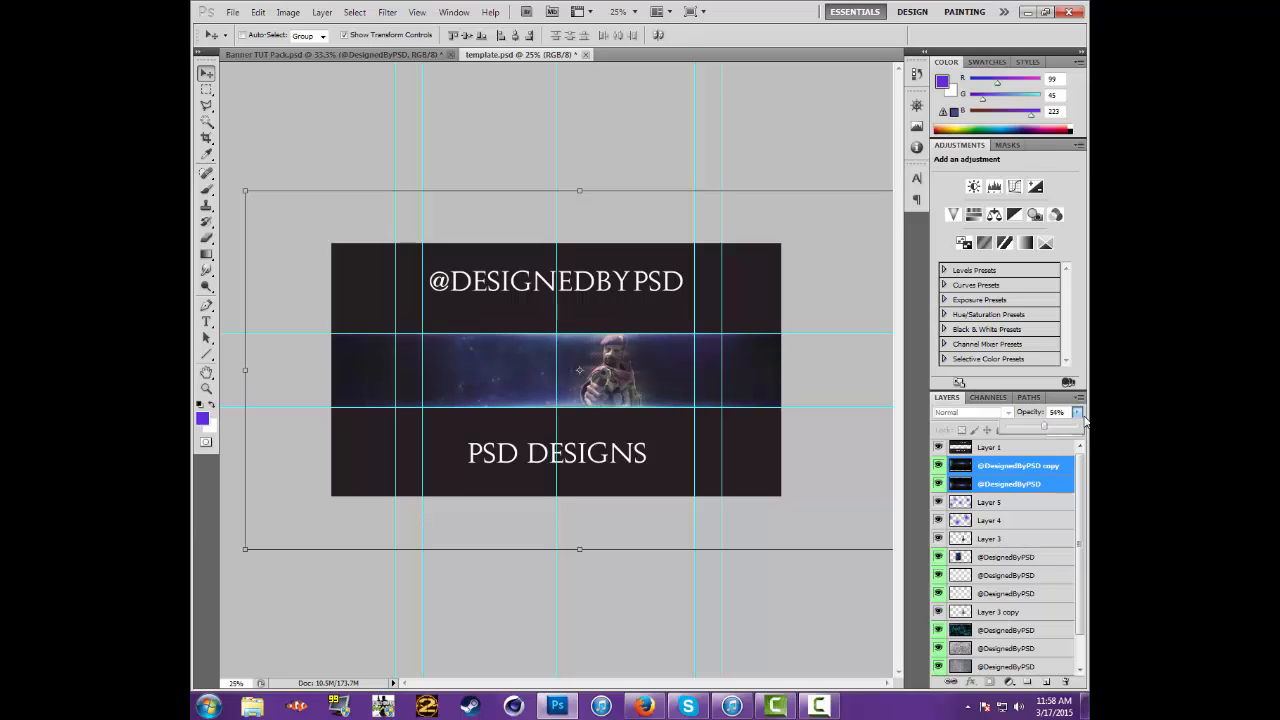
click(1078, 413)
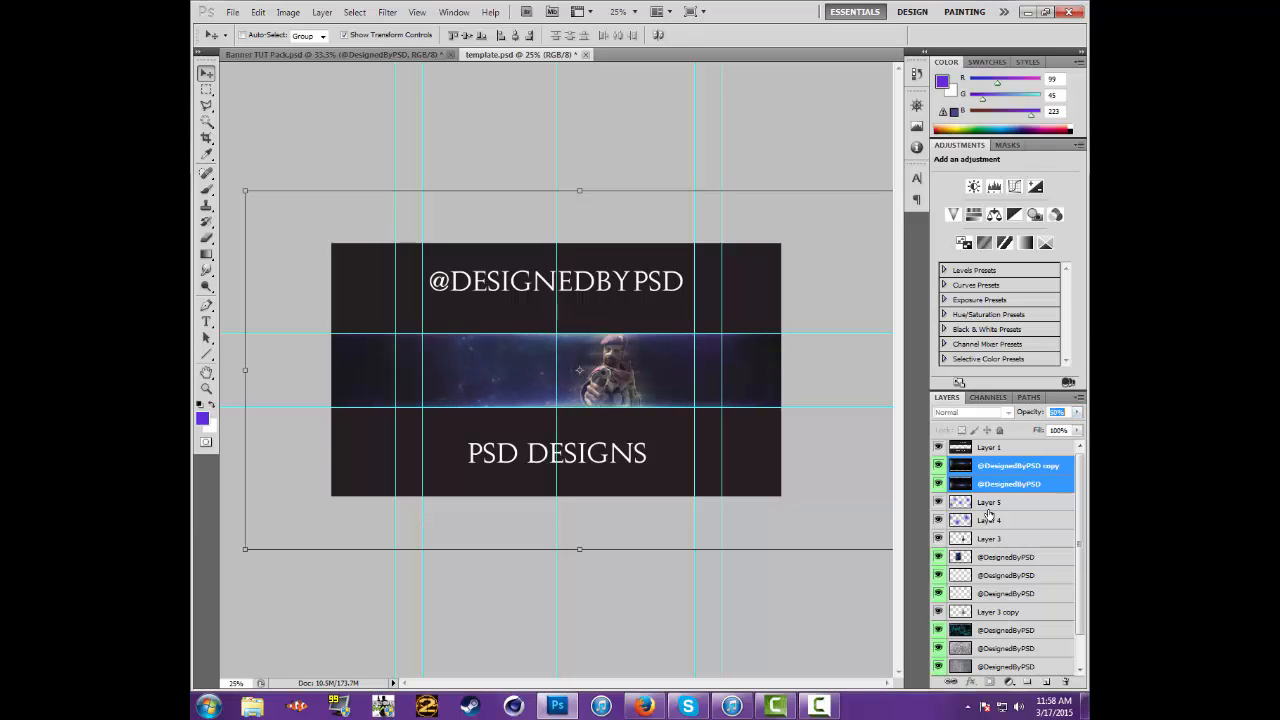
Copy the purple energy texture from Banner TUT Pack.psd into template.psd, directly above the network texture layer
click(994, 558)
click(403, 56)
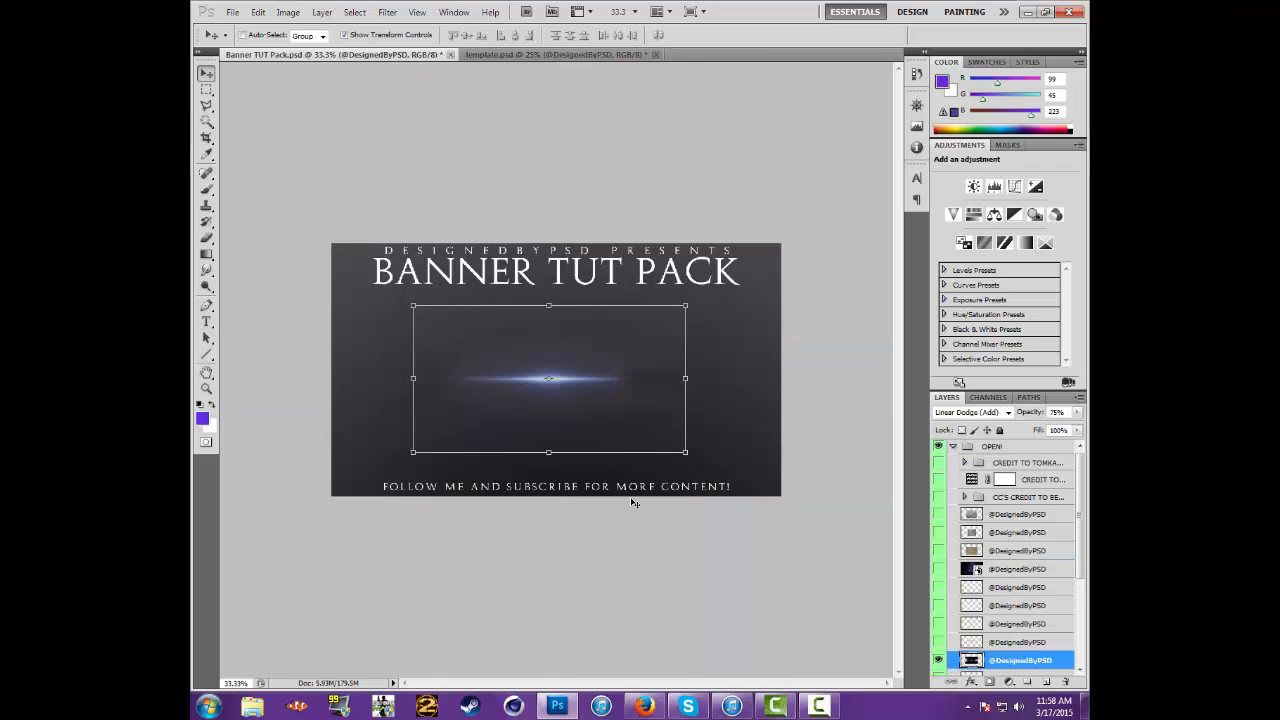
click(940, 661)
scroll(955, 607, down, 2)
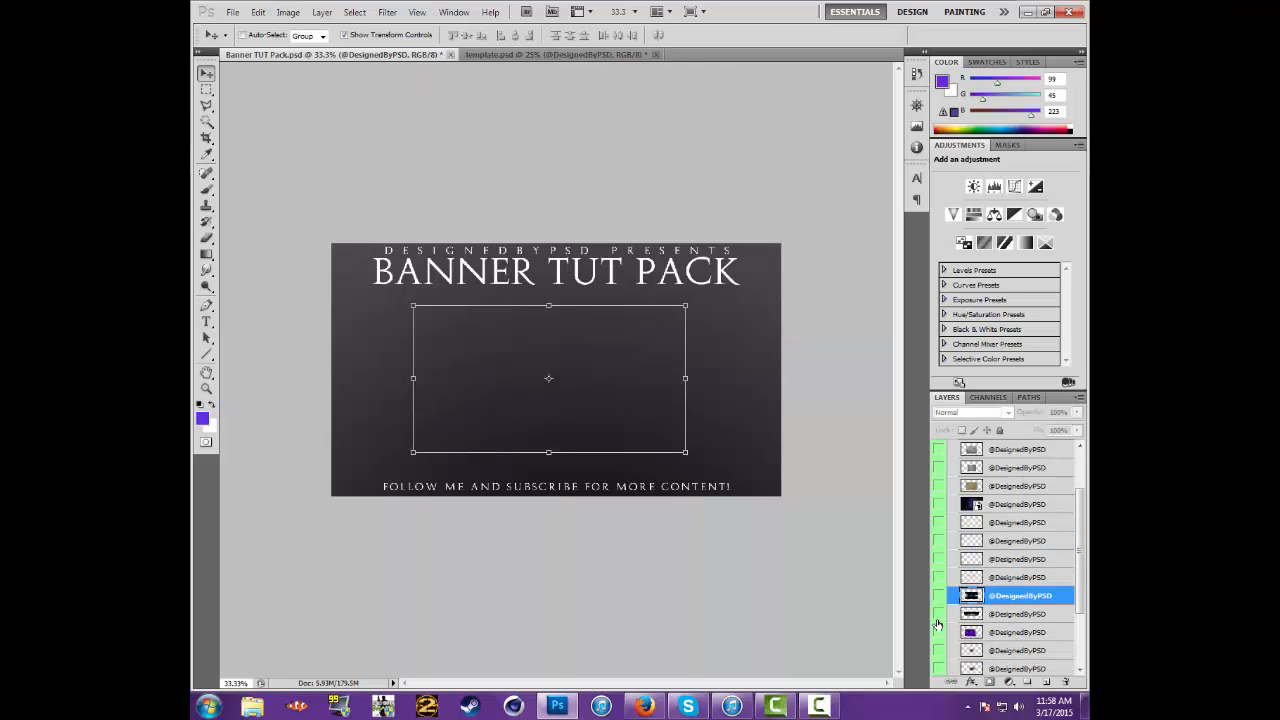
click(939, 614)
click(938, 616)
click(938, 634)
click(970, 632)
drag(562, 142, 358, 408)
Scale the purple texture to about 251%, rotate it about -12°, position it across the band, and move its layer above Layer 3
key(ctrl+t)
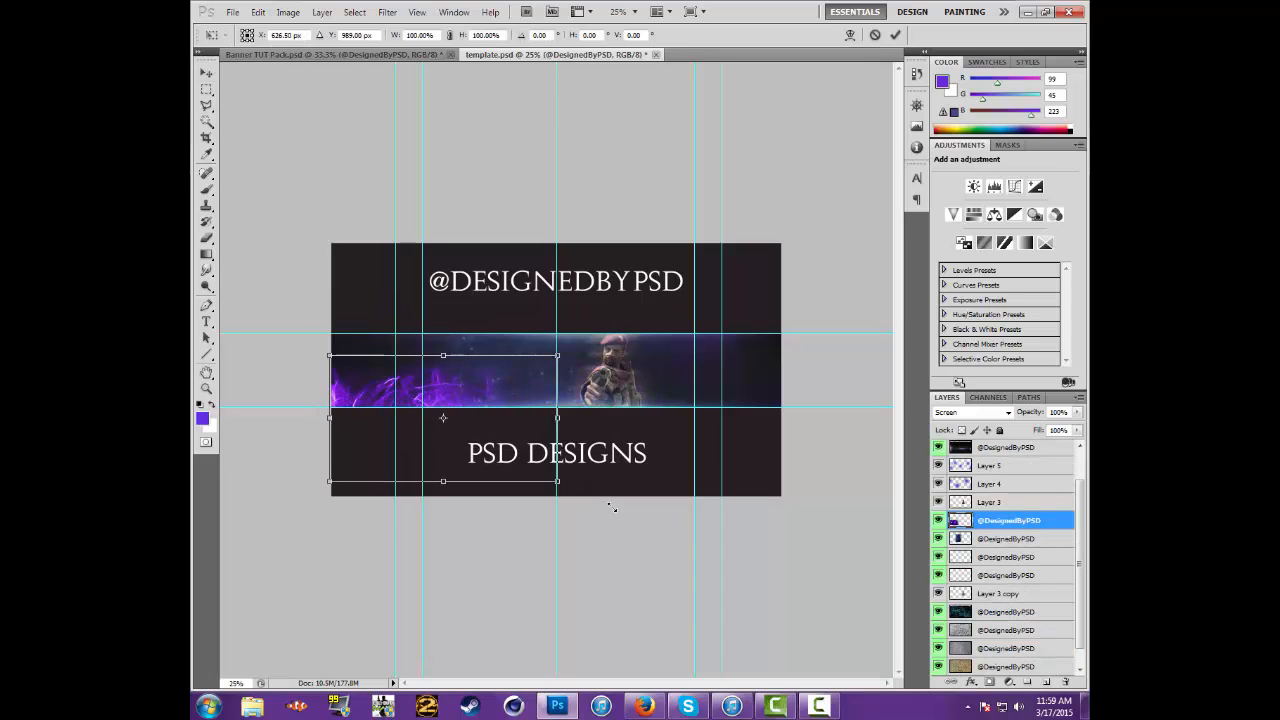
drag(557, 481, 891, 665)
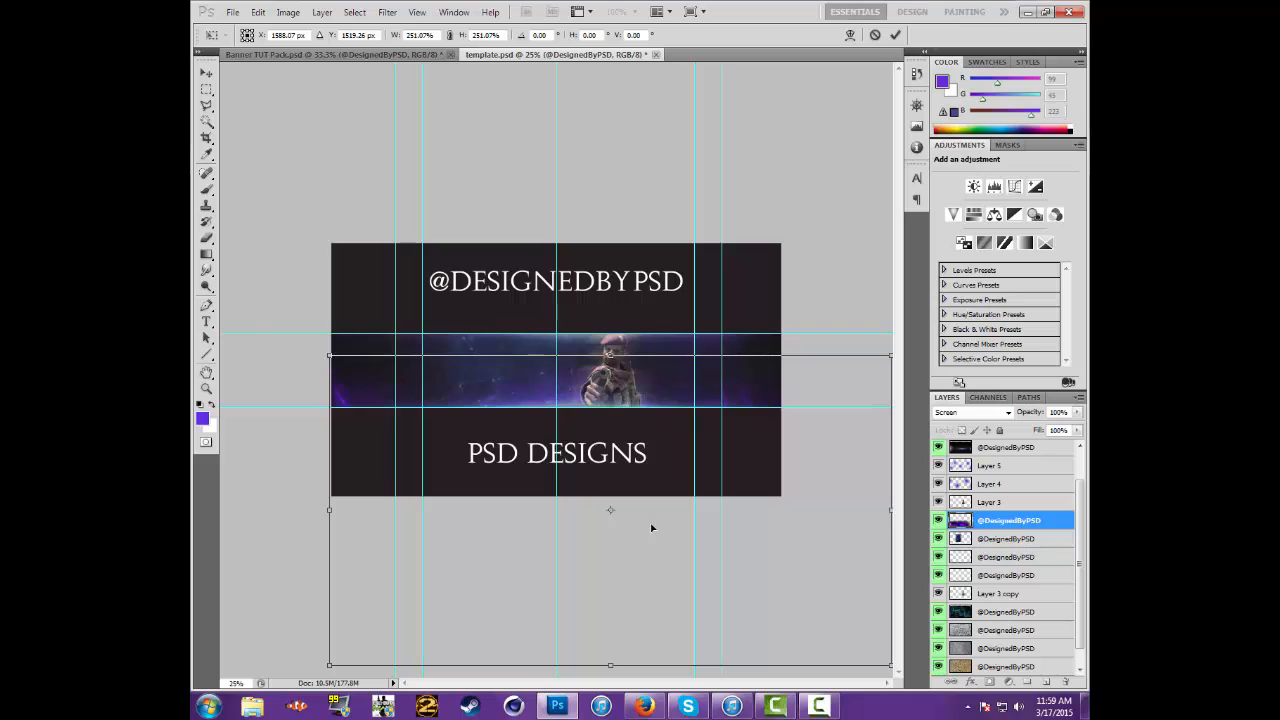
drag(308, 348, 254, 407)
drag(503, 435, 455, 400)
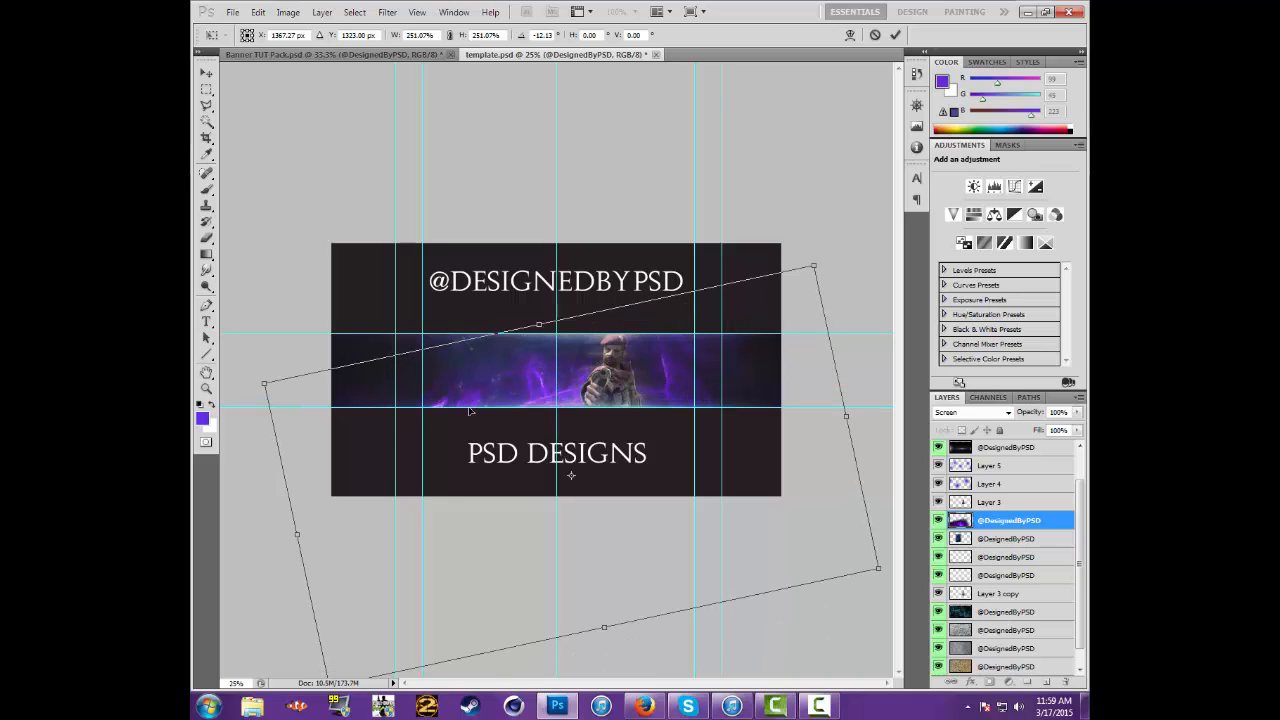
key(Return)
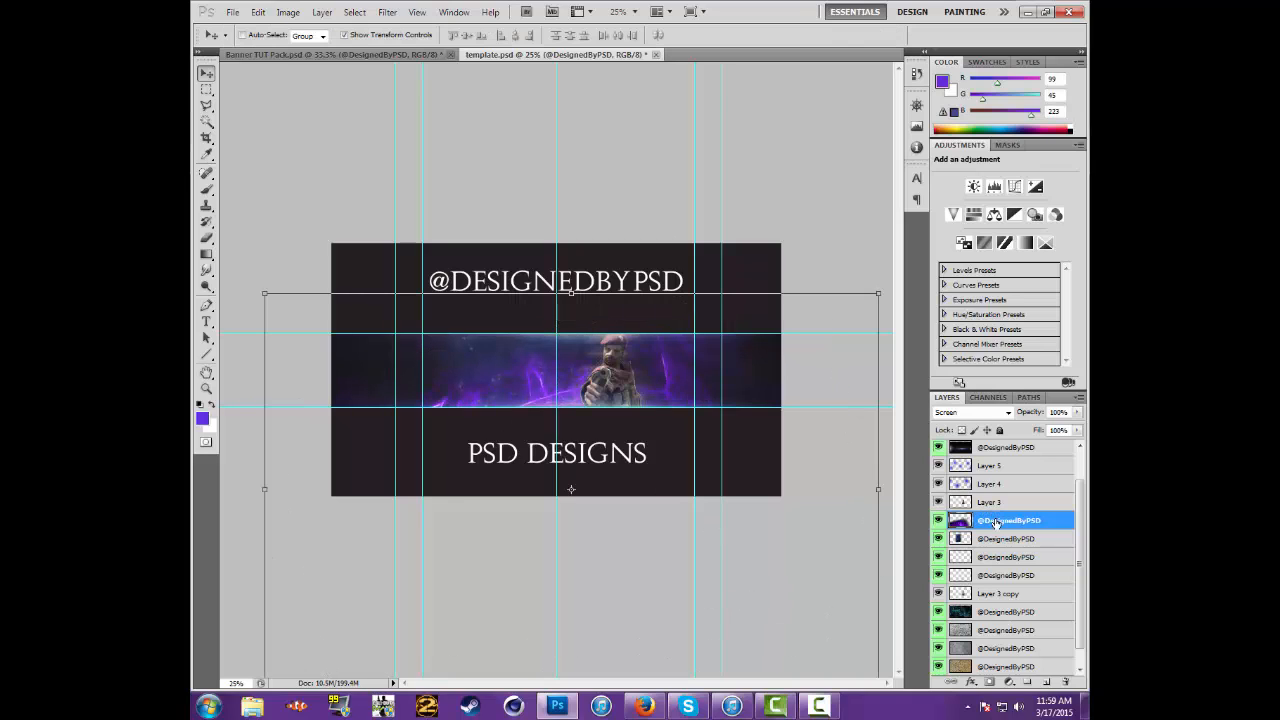
drag(996, 518, 990, 496)
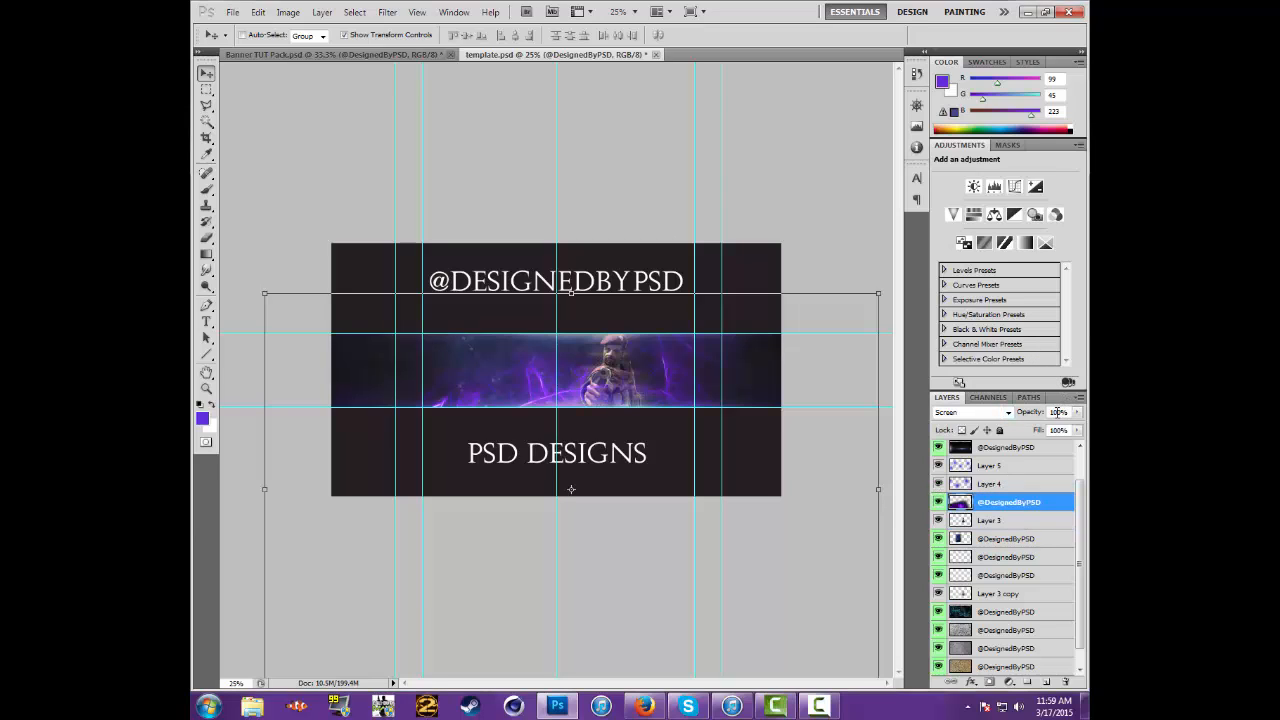
Lower the purple energy texture layer's opacity to 25%
key(1)
click(1077, 412)
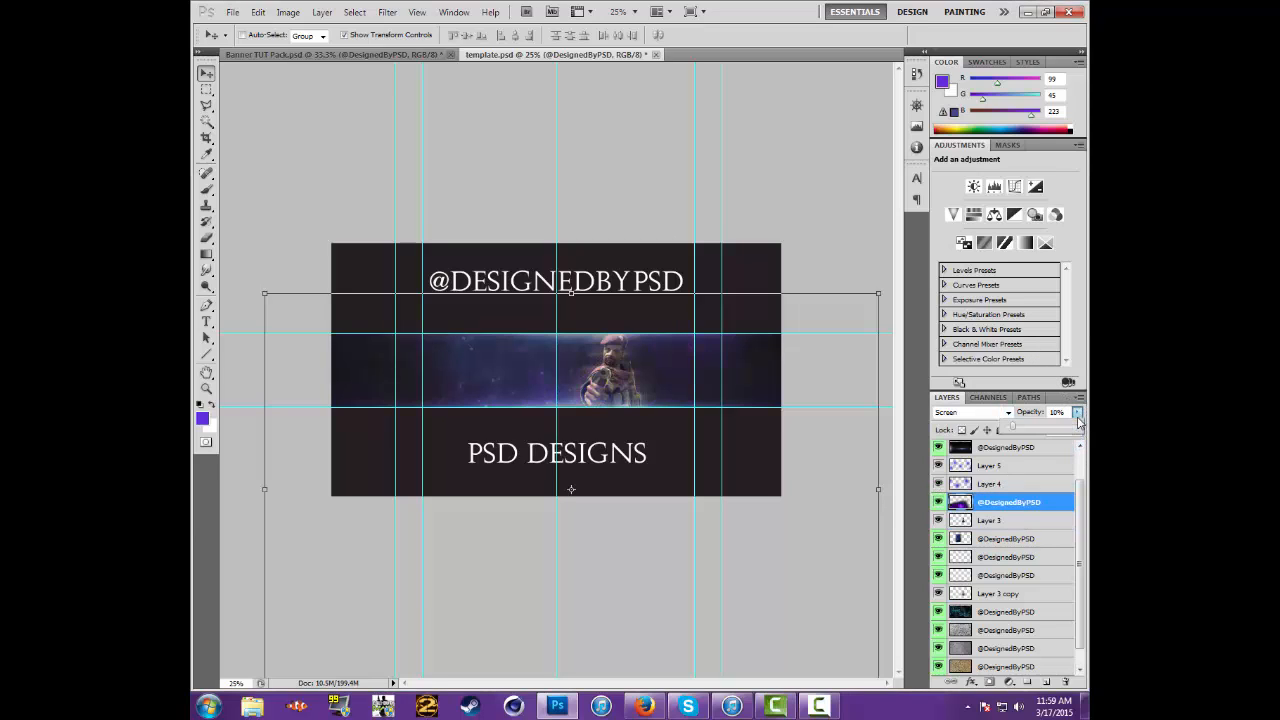
drag(1078, 422, 1081, 417)
drag(1081, 415, 1081, 415)
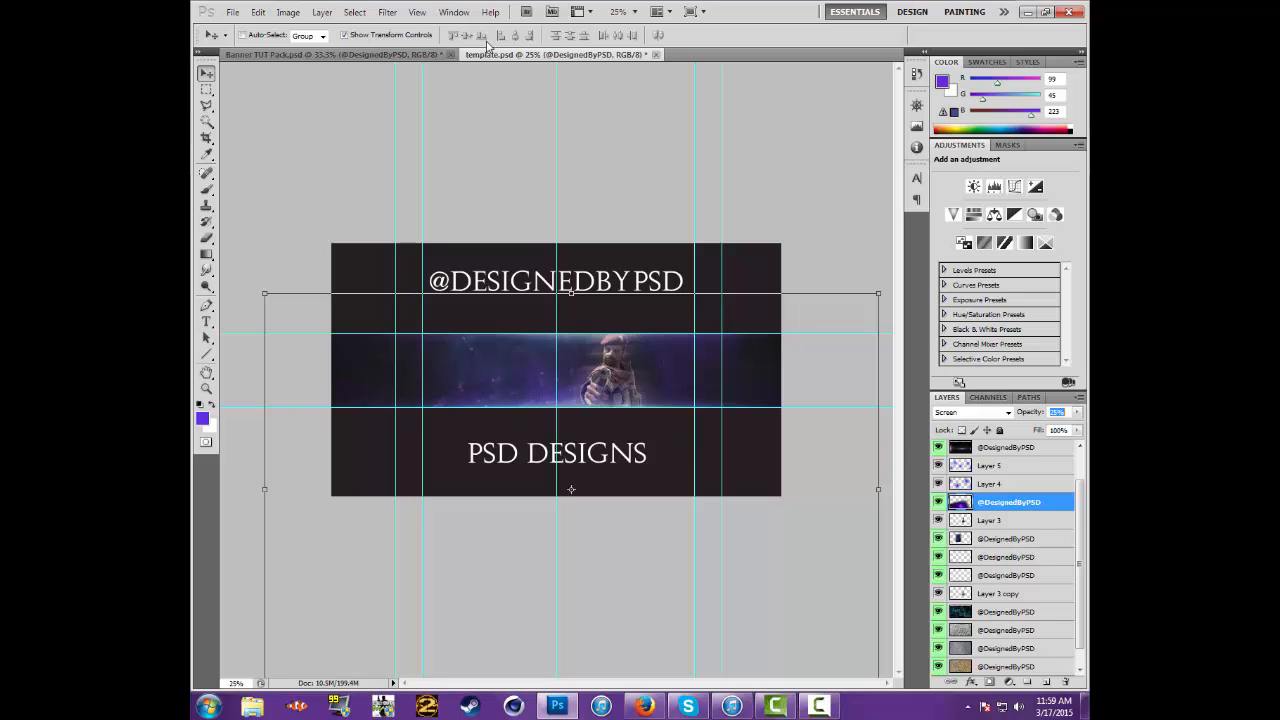
Copy the smoke cloud layer from Banner TUT Pack.psd into template.psd, directly above the purple energy texture layer
click(420, 54)
scroll(940, 618, down, 2)
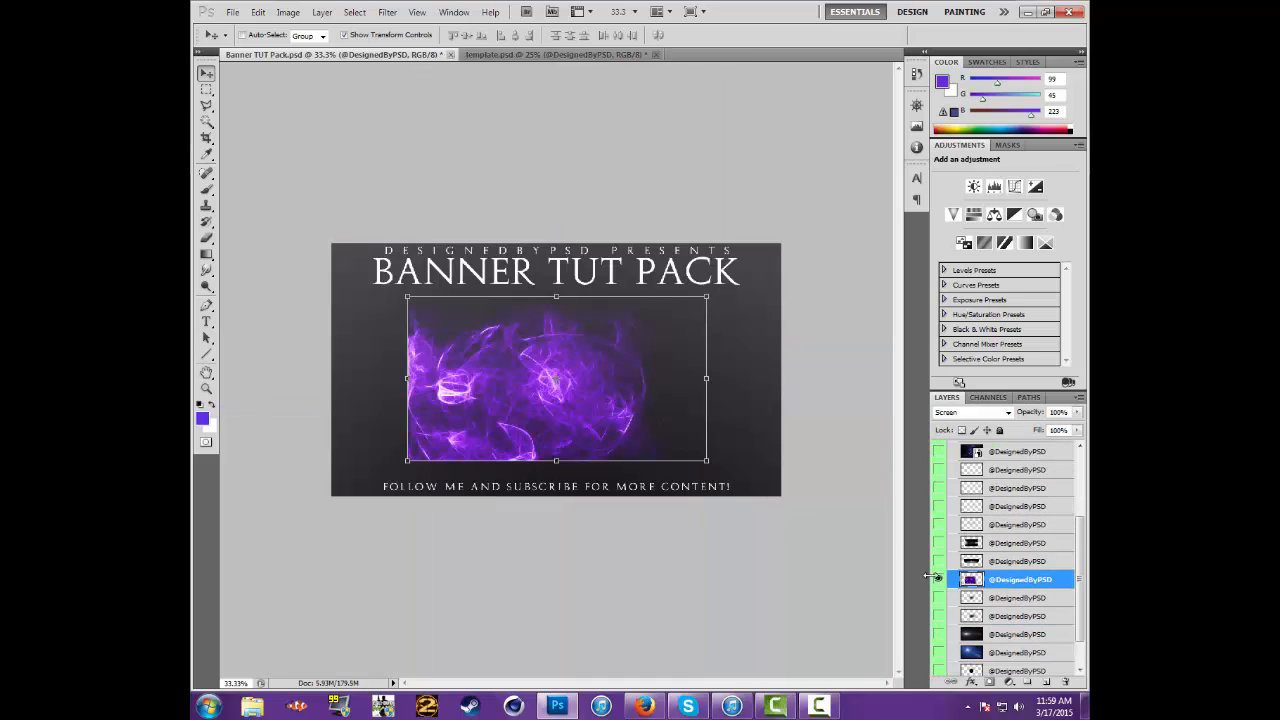
click(938, 579)
click(938, 561)
click(1010, 561)
drag(566, 412, 646, 398)
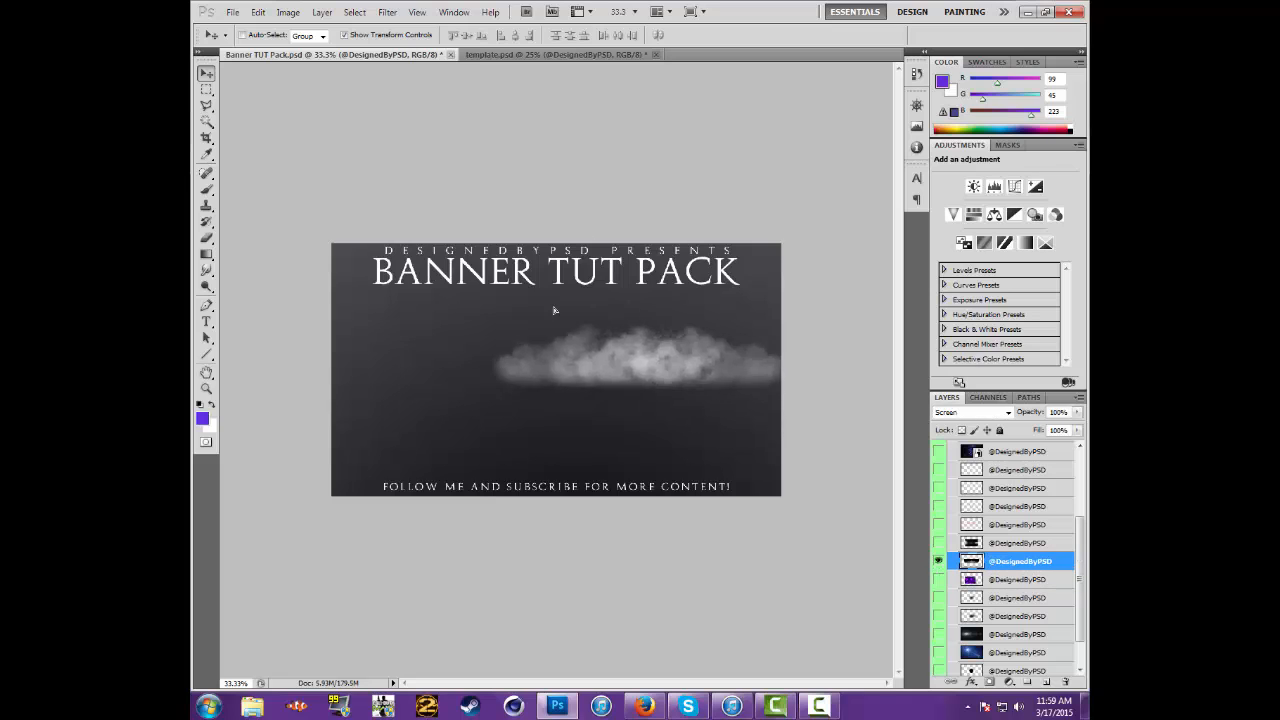
key(ctrl+alt+z)
key(ctrl+alt+z)
key(ctrl+alt+z)
click(578, 53)
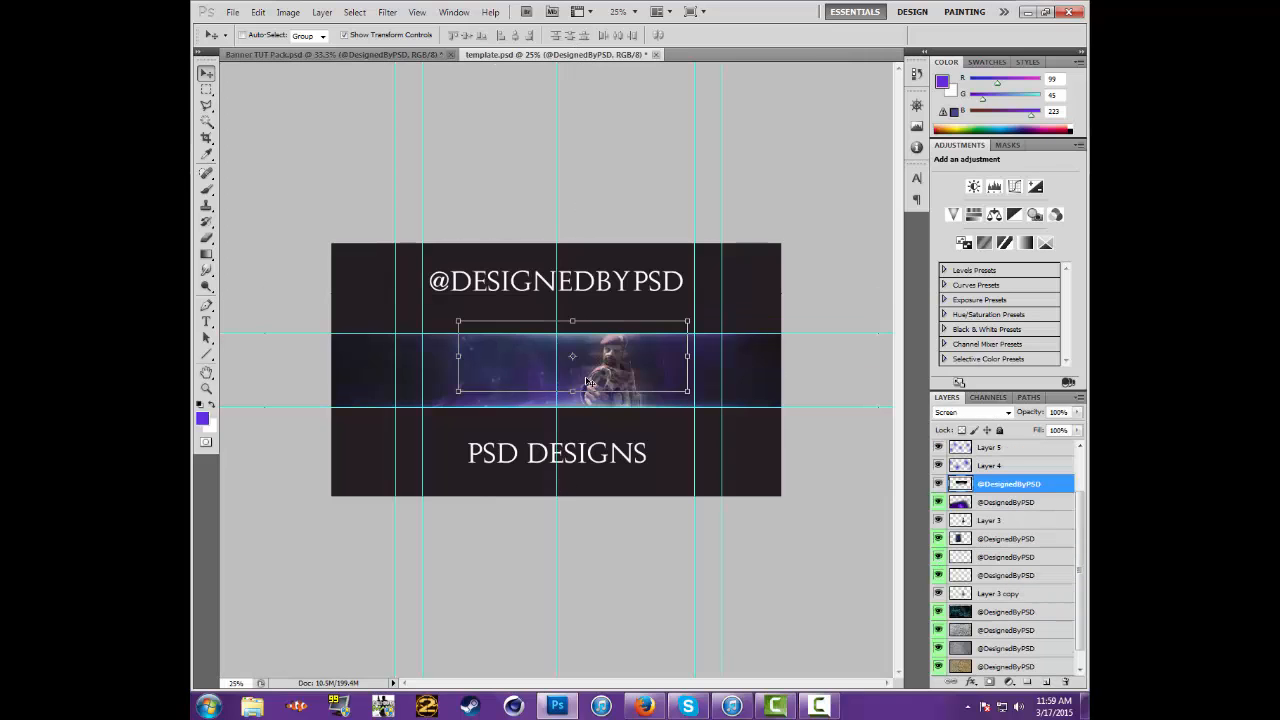
Move the smoke down to the banner band's lower guide and scale it to about 197%, centred across the full canvas width
drag(556, 397, 540, 437)
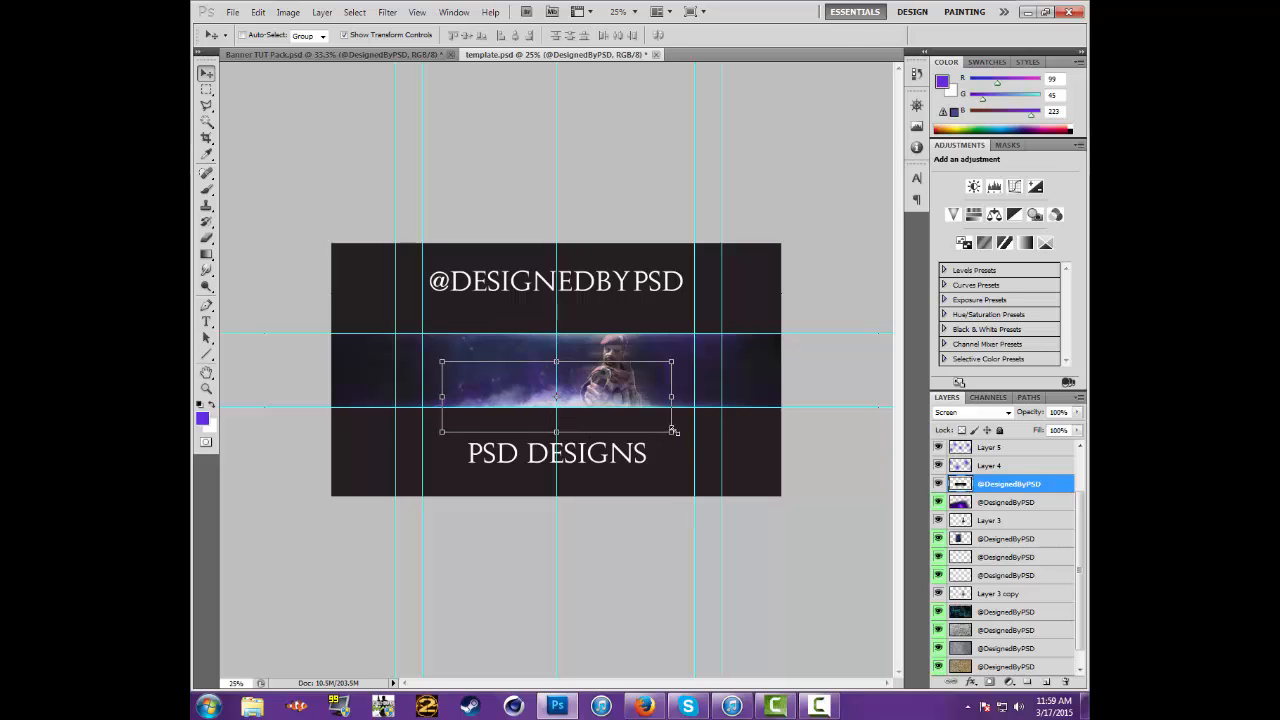
drag(673, 431, 805, 489)
drag(440, 473, 363, 499)
drag(645, 443, 621, 428)
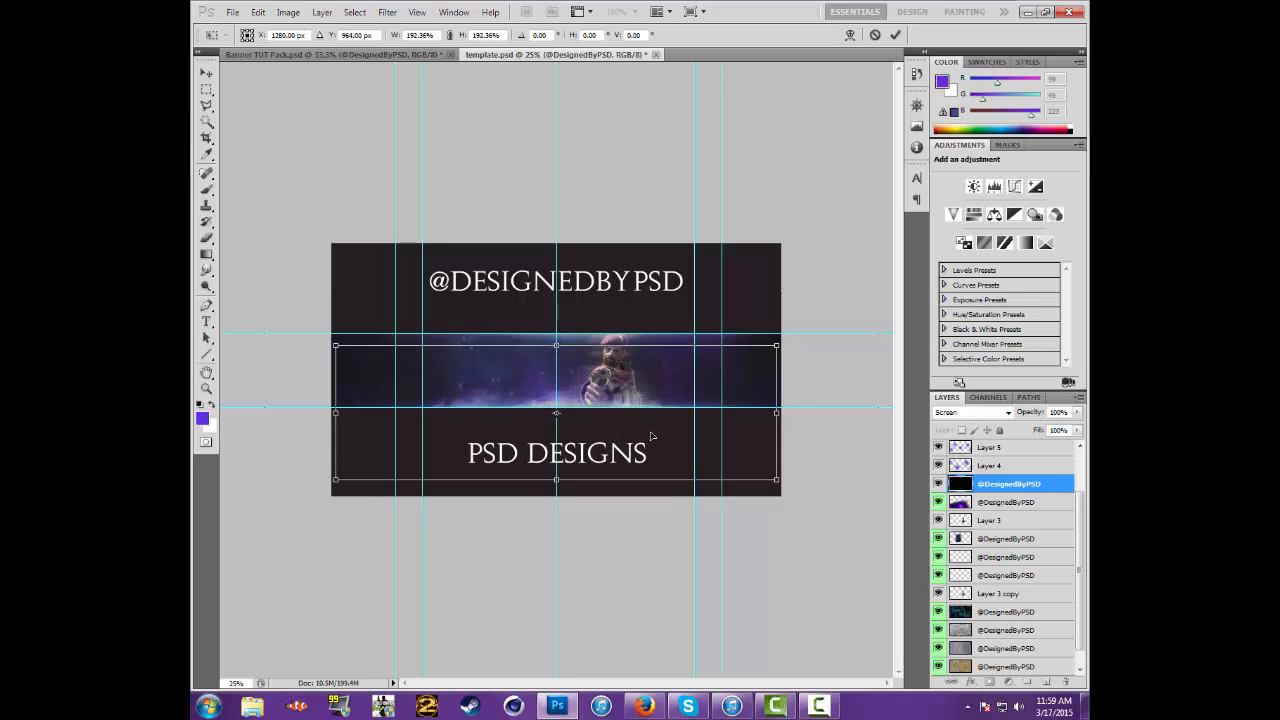
key(Up)
key(Up)
key(Up)
key(Up)
key(Up)
key(Up)
key(Up)
key(Up)
key(Up)
key(Up)
key(Up)
key(Up)
key(Up)
key(Up)
key(Up)
key(Up)
key(Up)
key(Up)
key(Up)
key(Up)
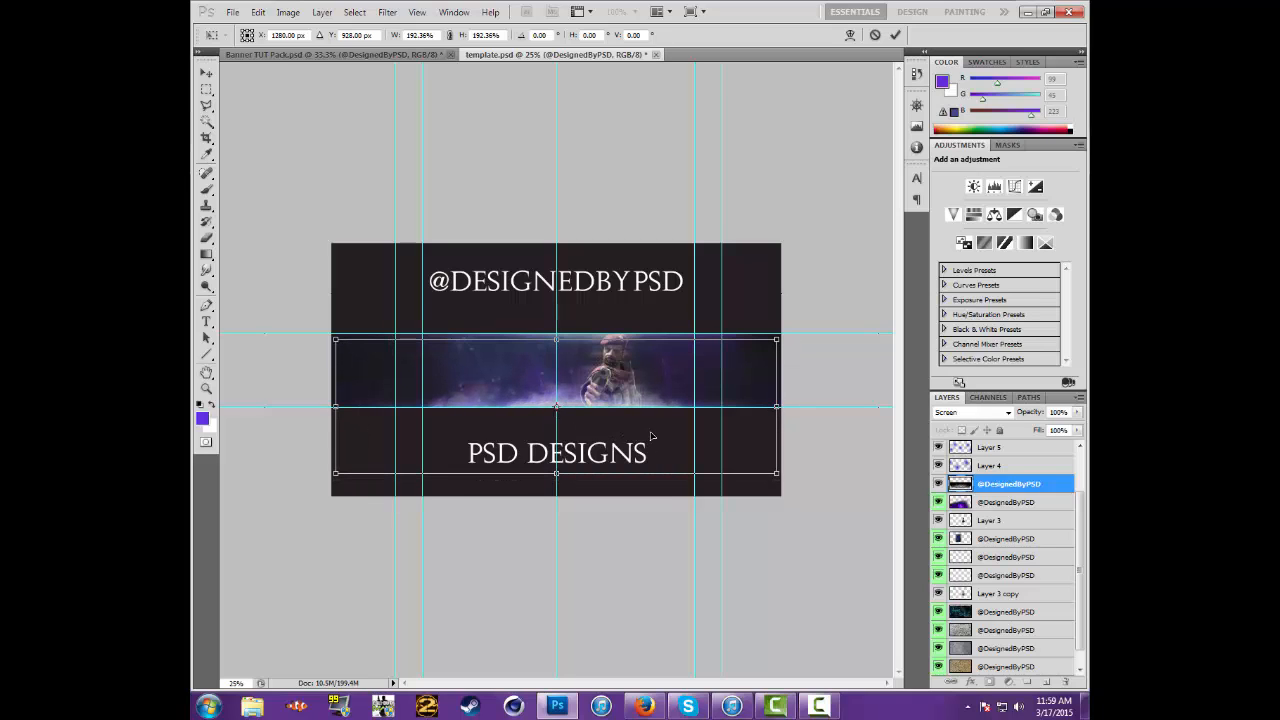
drag(784, 471, 789, 477)
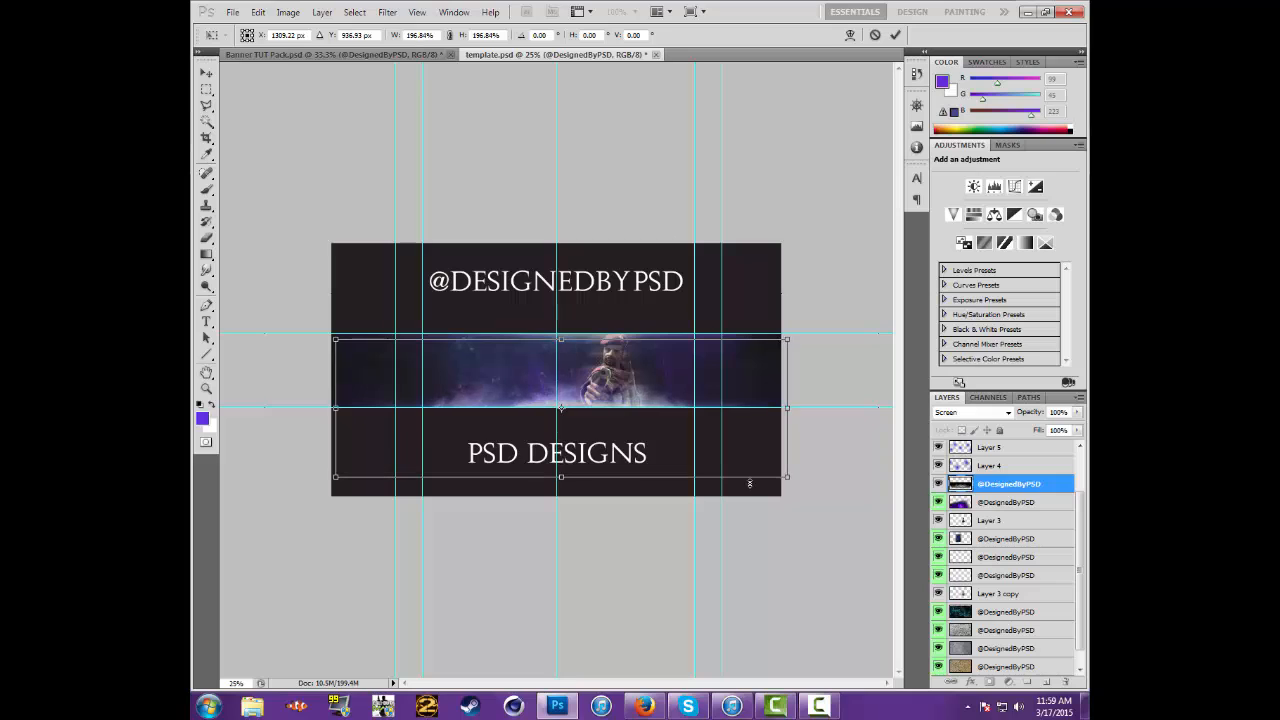
key(Left)
key(Left)
key(Left)
key(Left)
key(Left)
key(Left)
key(Left)
key(Left)
key(Left)
key(Left)
key(Left)
key(Left)
key(Left)
key(Left)
key(Left)
key(Left)
key(Left)
key(Left)
key(Left)
key(Left)
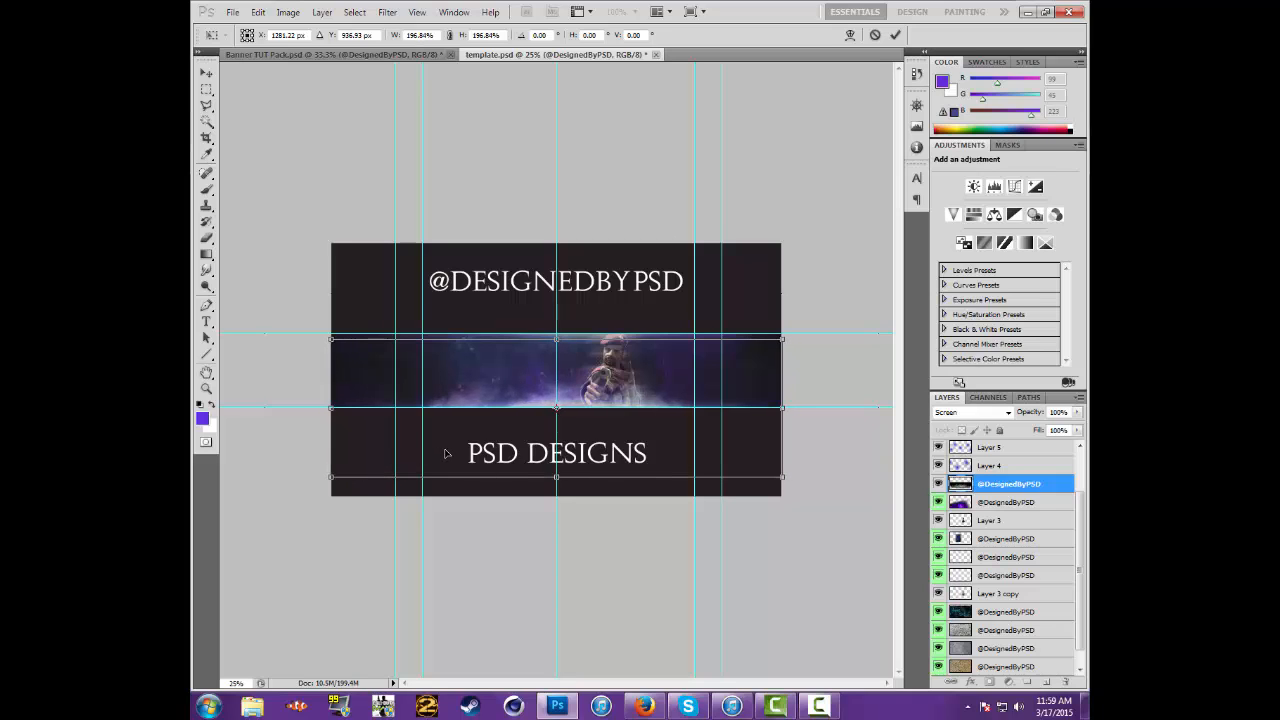
Nudge the smoke up slightly at the band's lower edge and lower its layer opacity to 10%
key(Up)
key(Up)
key(Up)
key(Up)
key(Up)
key(Up)
key(Up)
key(Return)
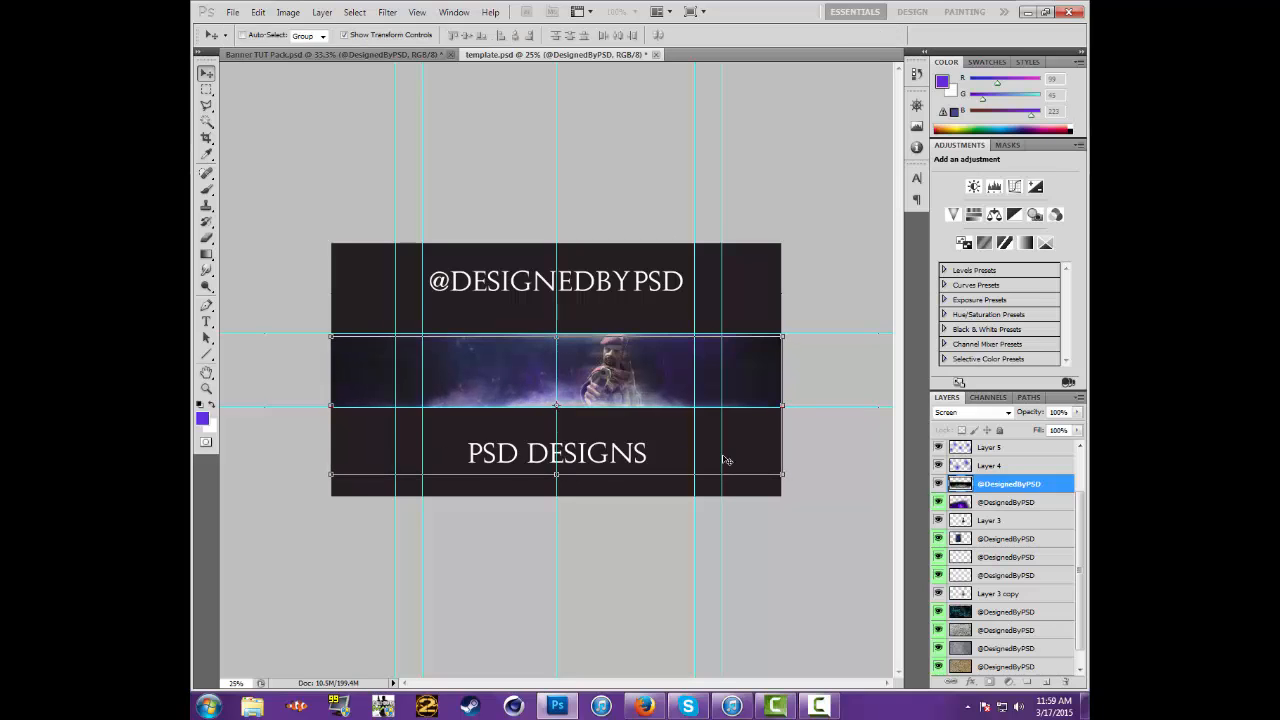
click(1062, 412)
key(BackSpace)
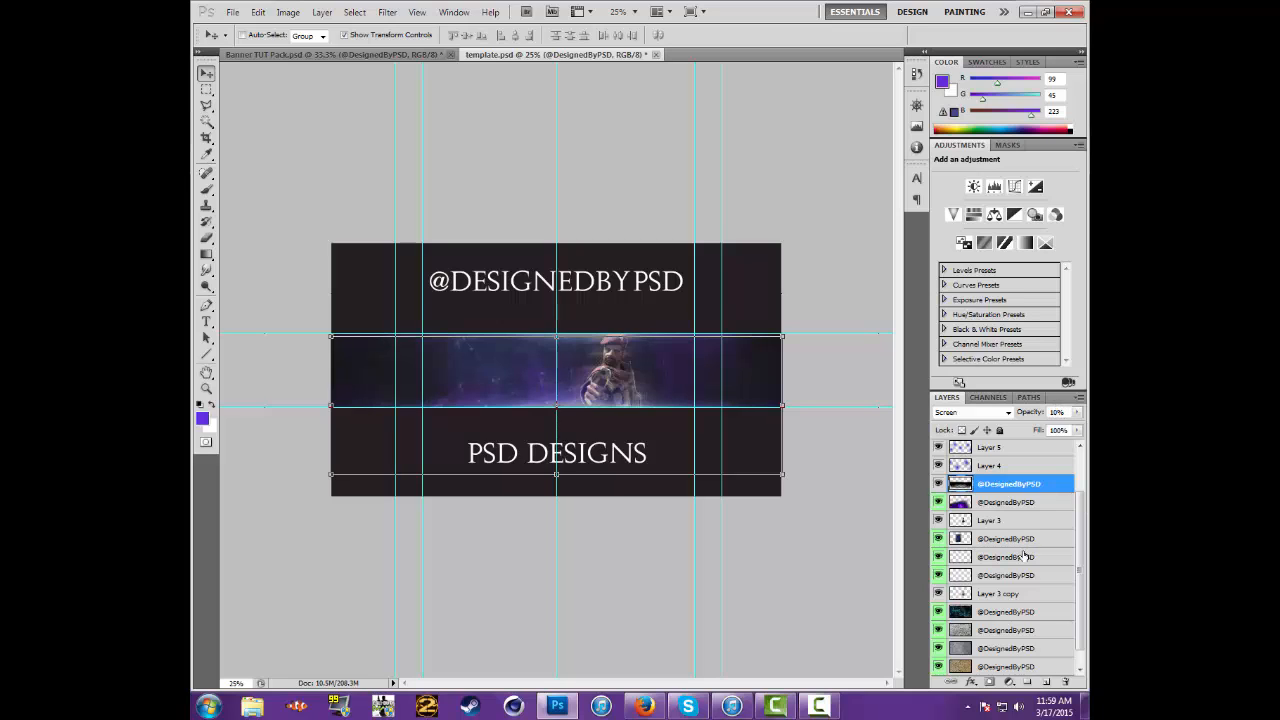
Copy the reddish sparks layer from Banner TUT Pack.psd into template.psd, directly below Layer 3
scroll(1030, 545, up, 1)
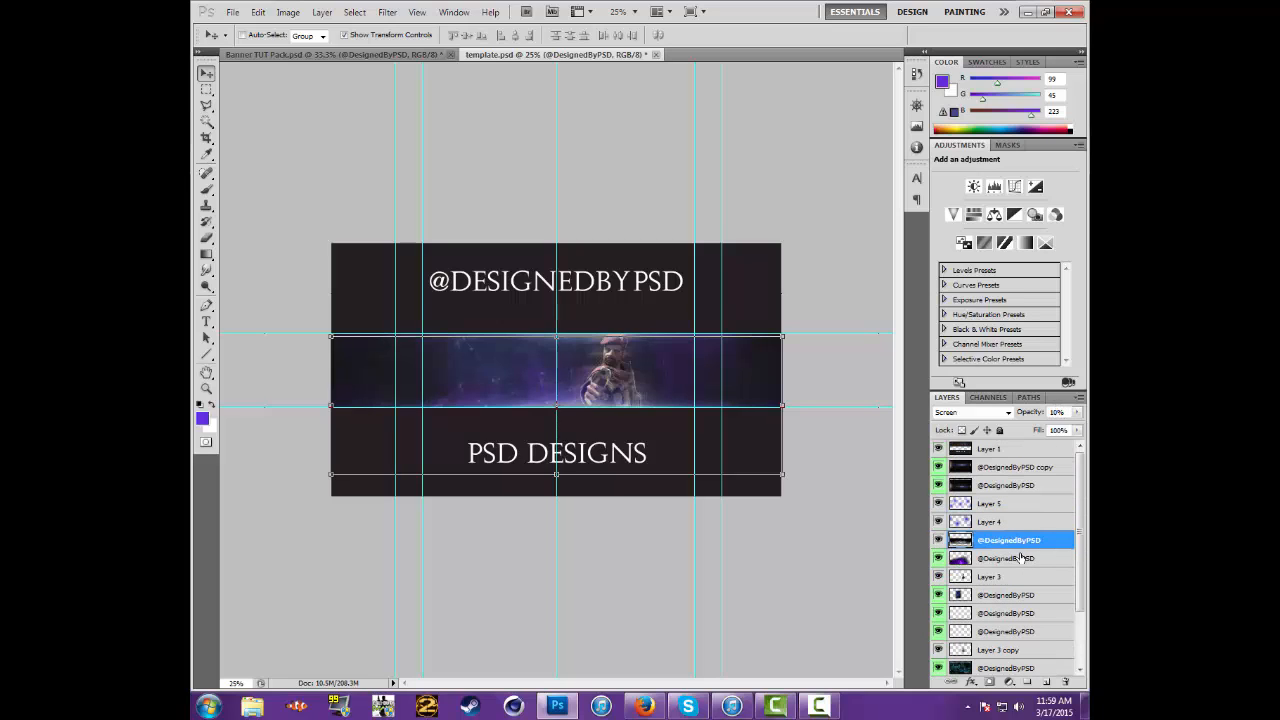
click(1020, 557)
click(1016, 595)
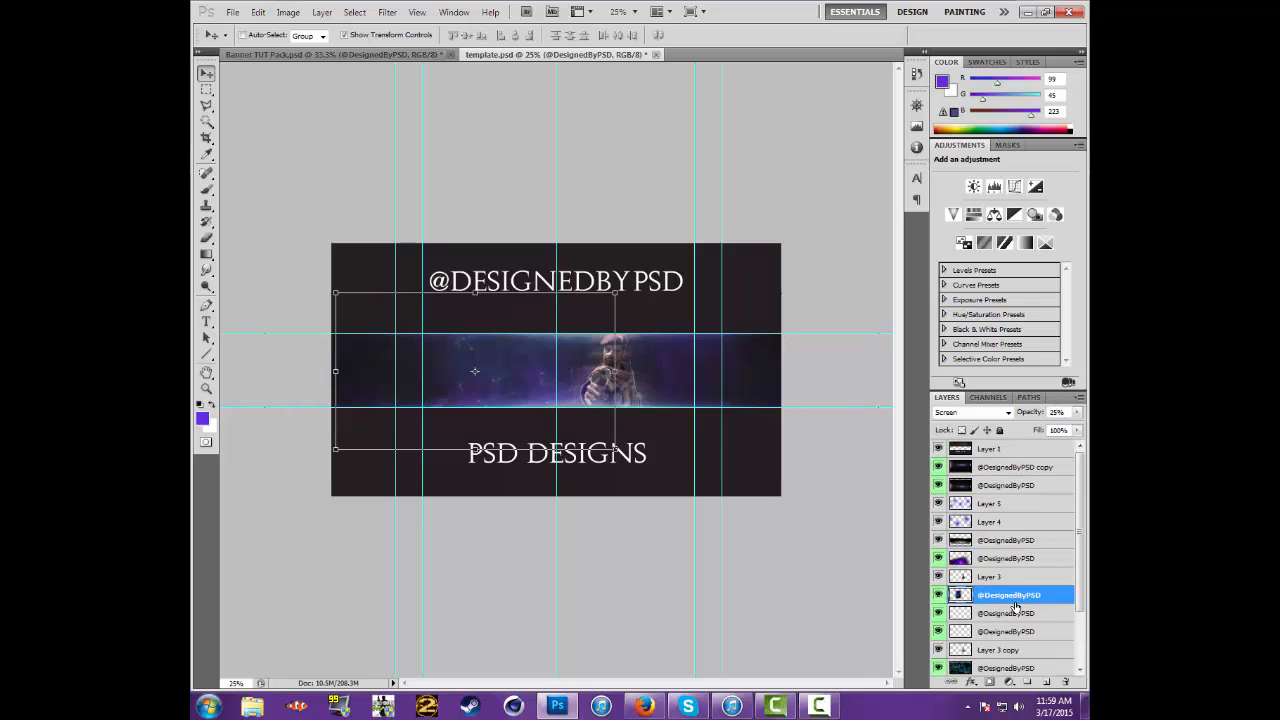
click(385, 56)
scroll(1017, 562, down, 2)
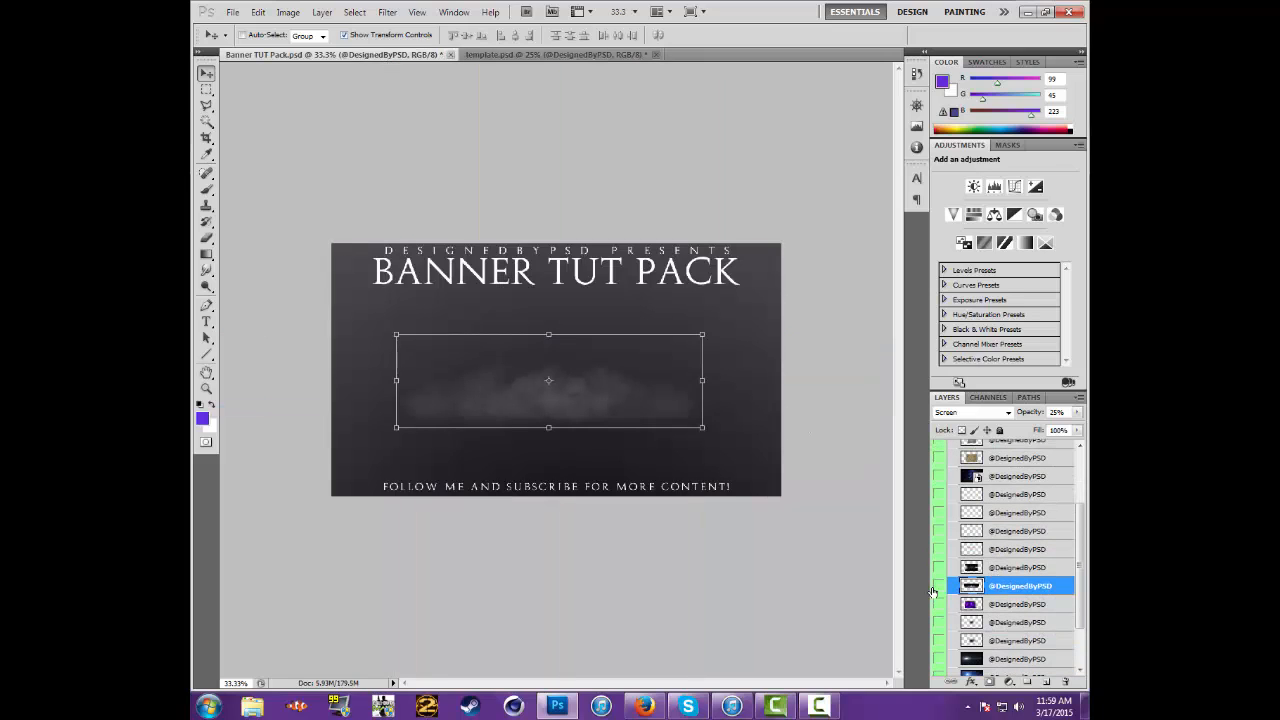
click(936, 587)
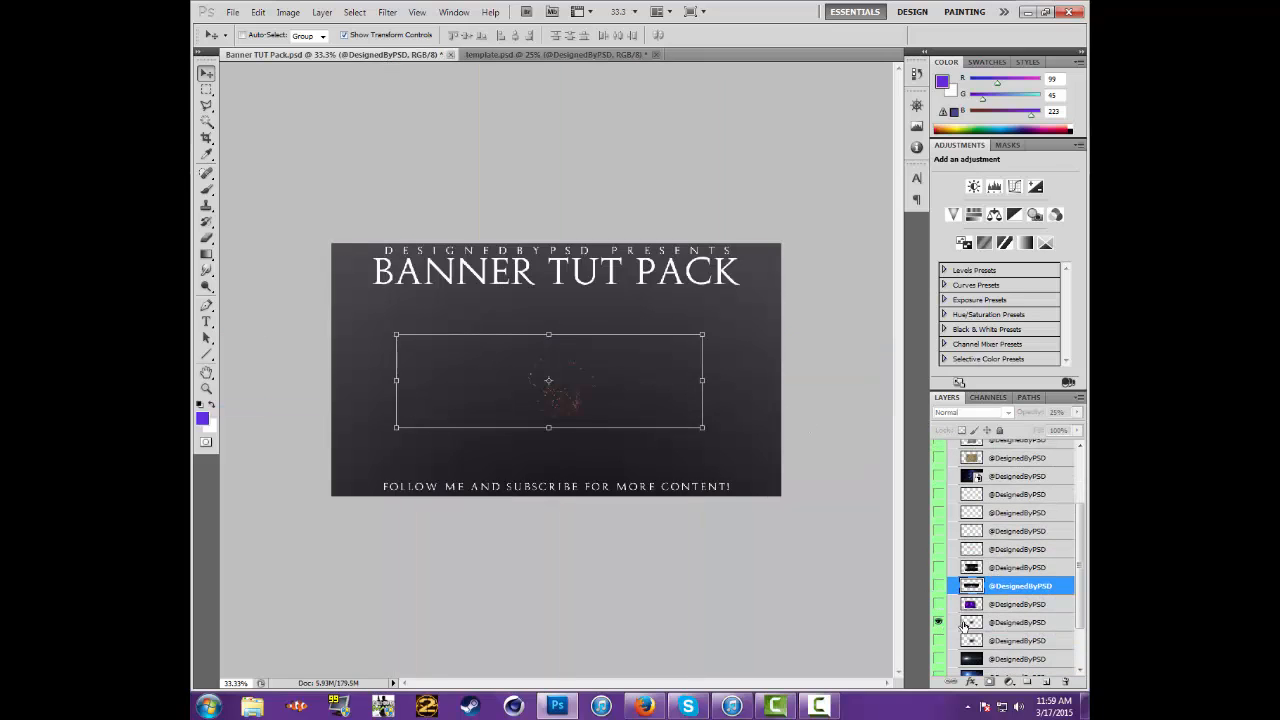
click(965, 622)
drag(577, 411, 475, 352)
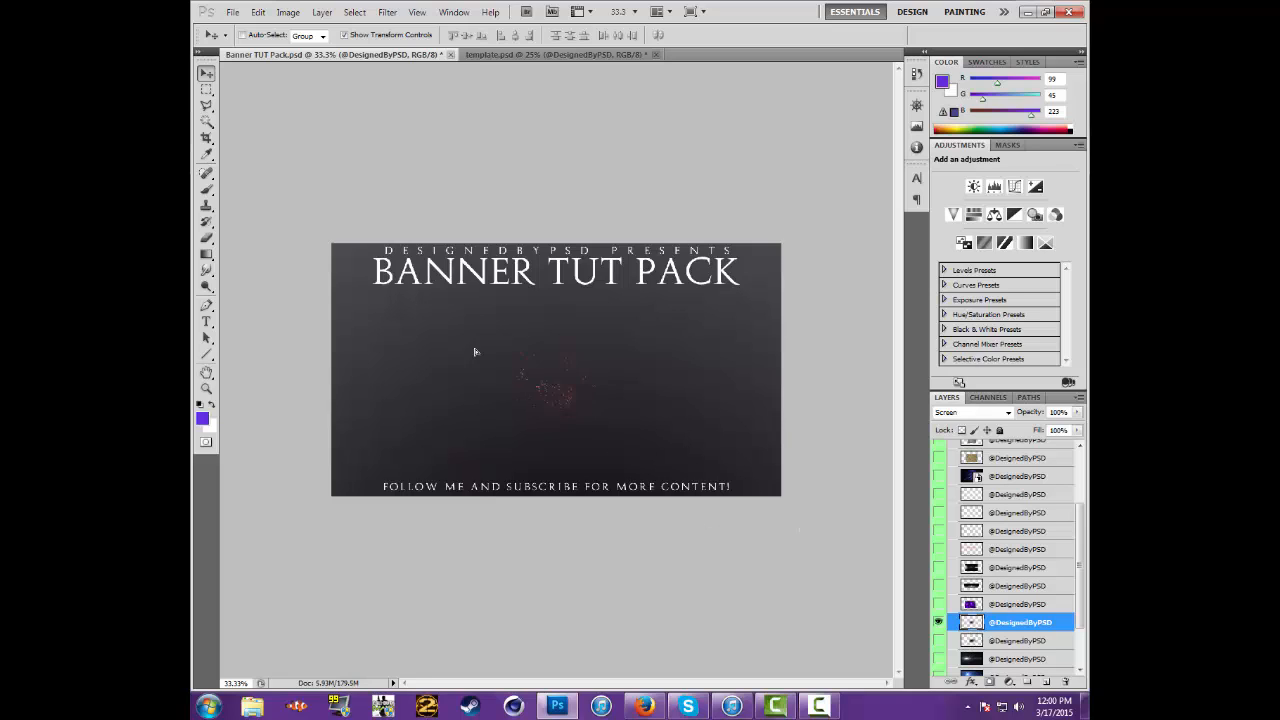
click(566, 55)
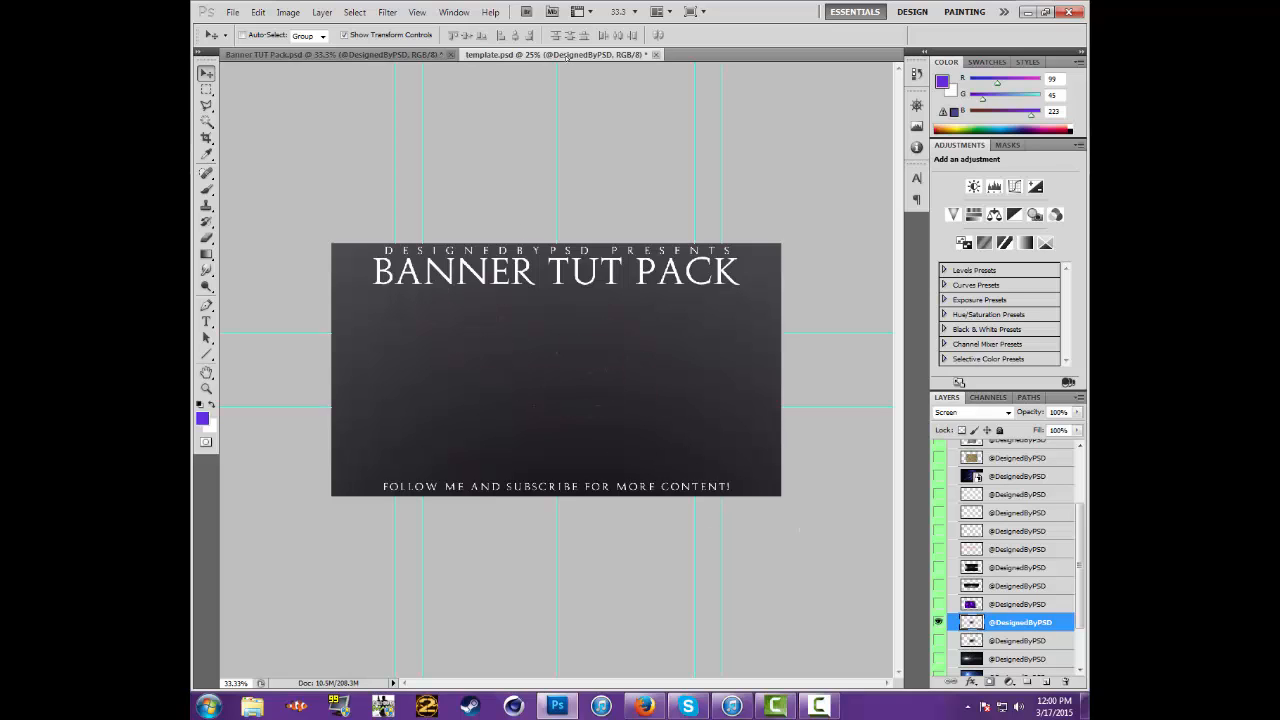
drag(565, 393, 569, 418)
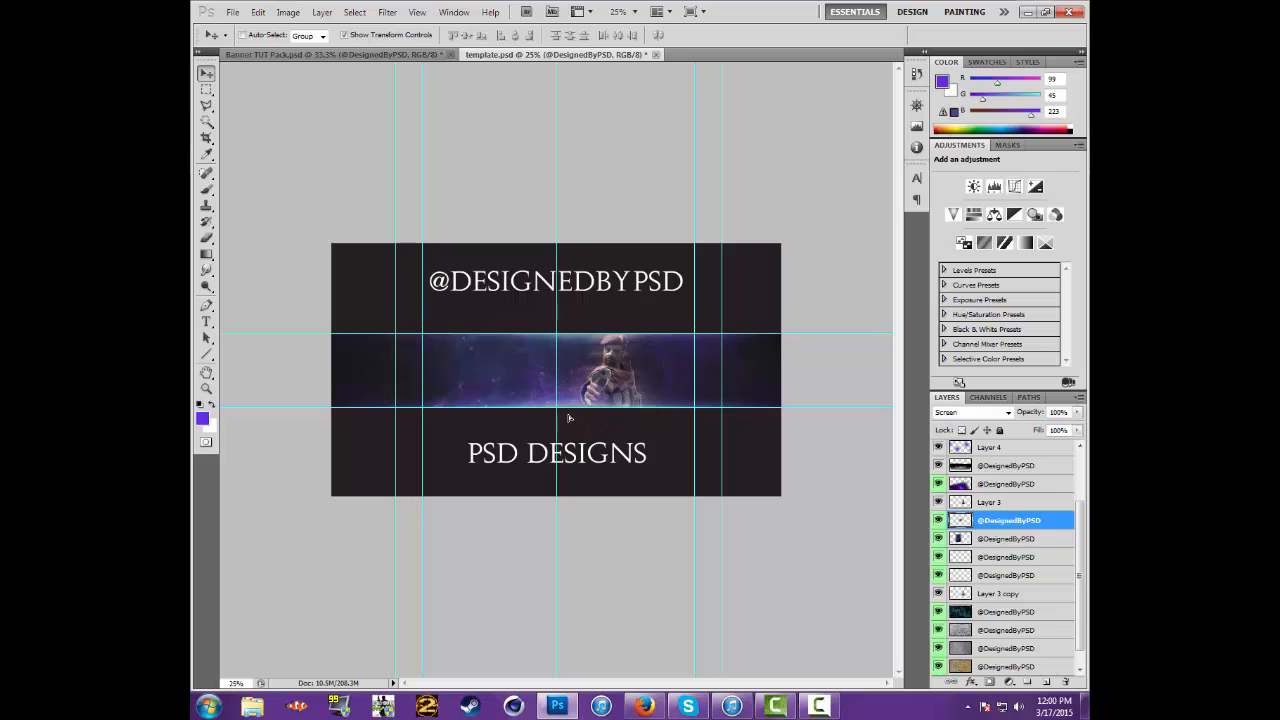
Position the sparks over the soldier's lower body at the lower guide, keeping their layer directly below Layer 3
drag(1030, 520, 1063, 511)
drag(569, 407, 570, 411)
drag(970, 503, 973, 546)
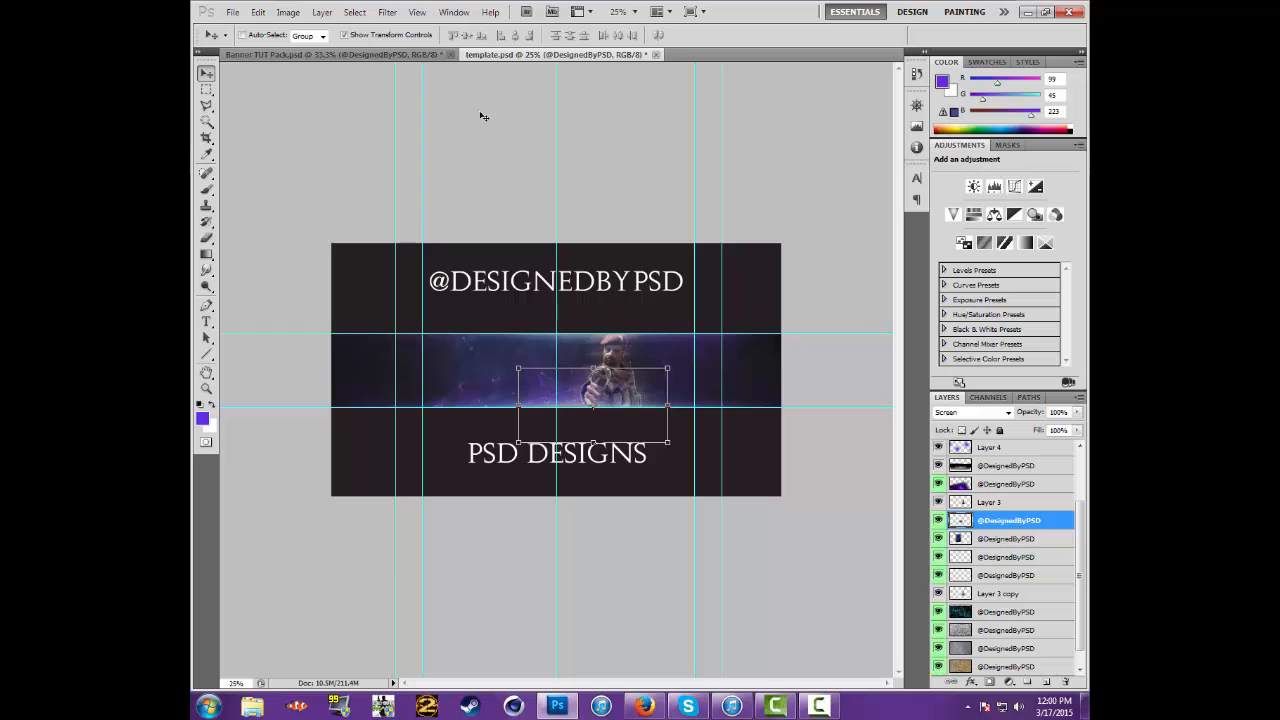
Copy the white particles layer from Banner TUT Pack.psd into template.psd and place it directly above Layer 3
click(421, 57)
scroll(975, 605, down, 3)
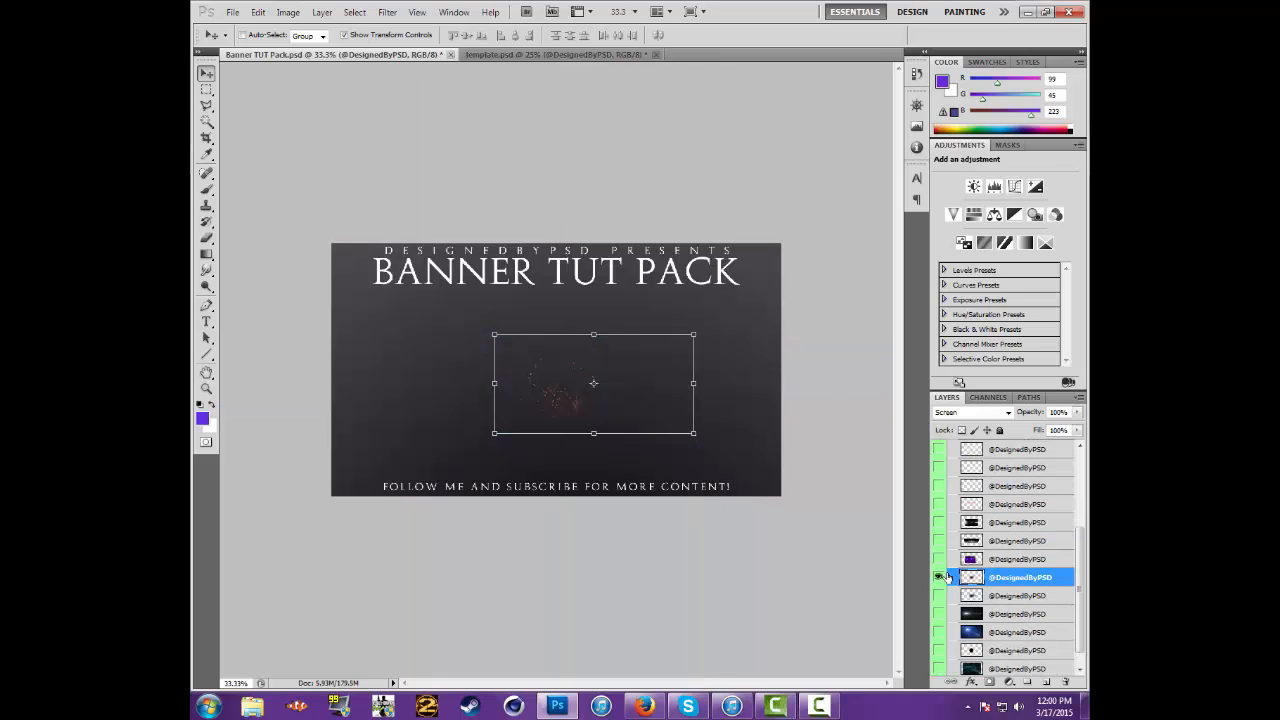
click(988, 597)
drag(512, 396, 573, 371)
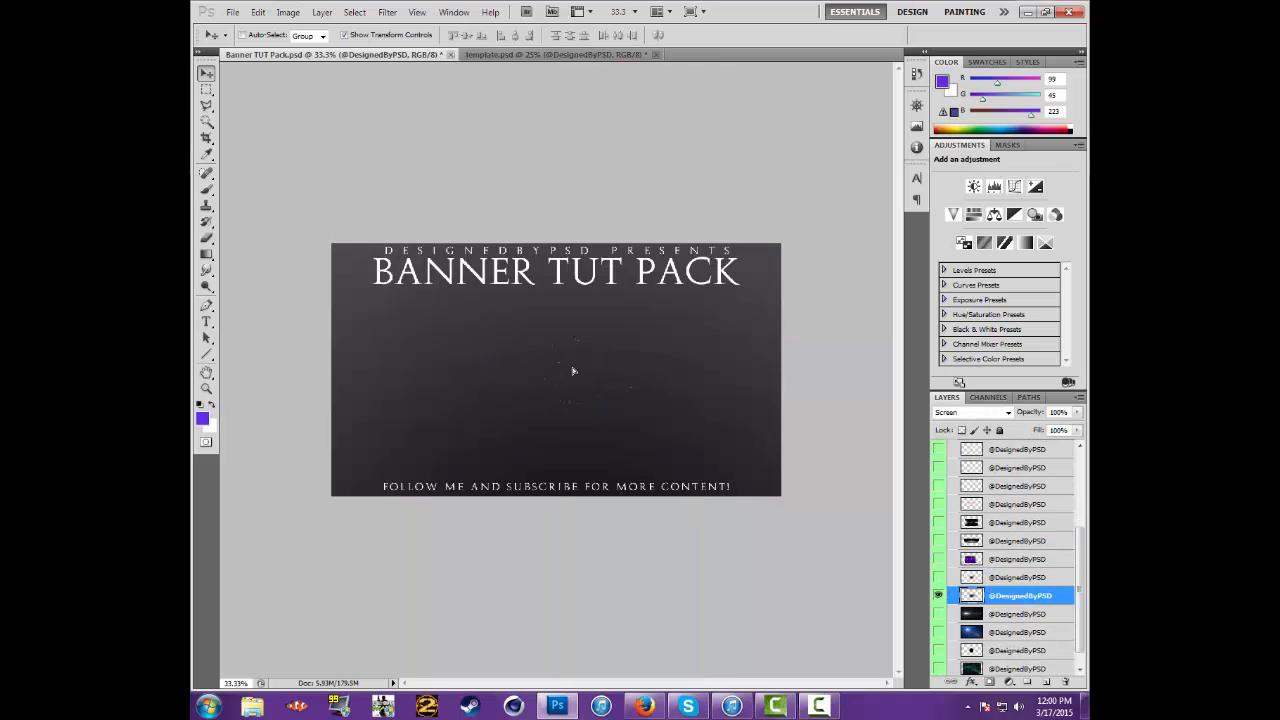
drag(559, 49, 637, 427)
drag(972, 484, 968, 476)
Rotate the white particles about 15° and move them to the soldier's lower right, over the lower guide
drag(725, 369, 732, 392)
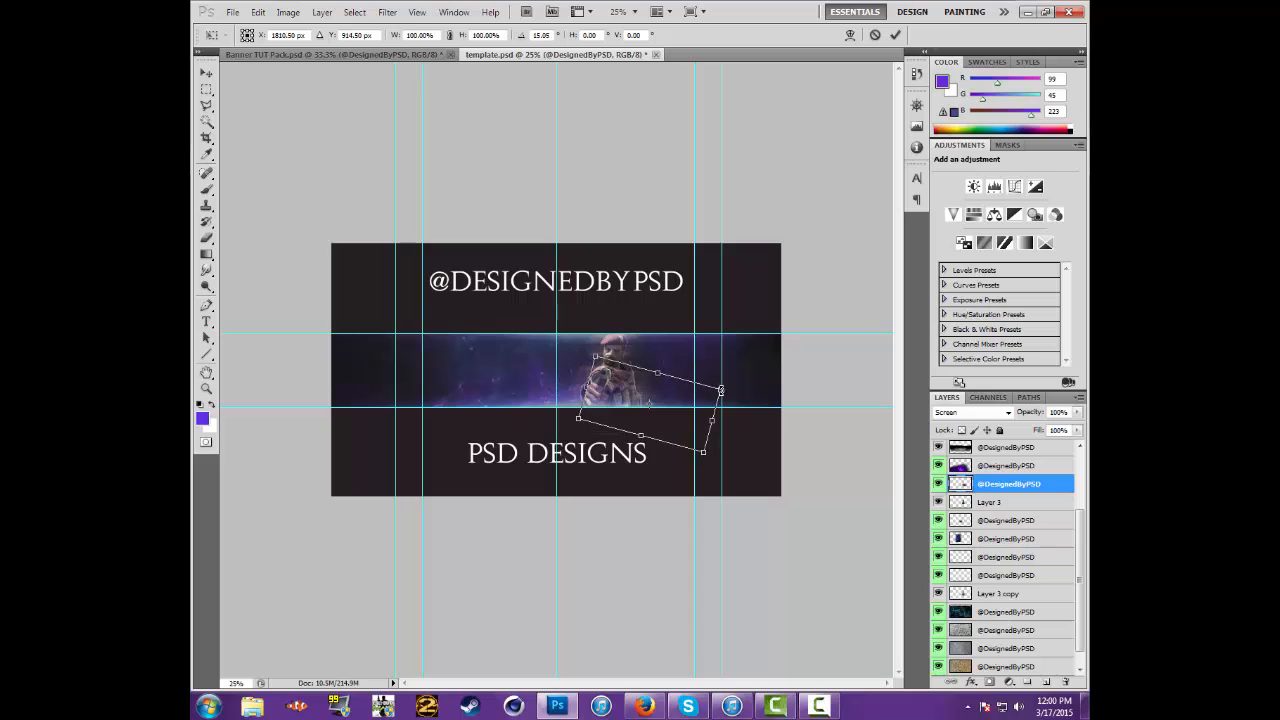
drag(632, 404, 633, 409)
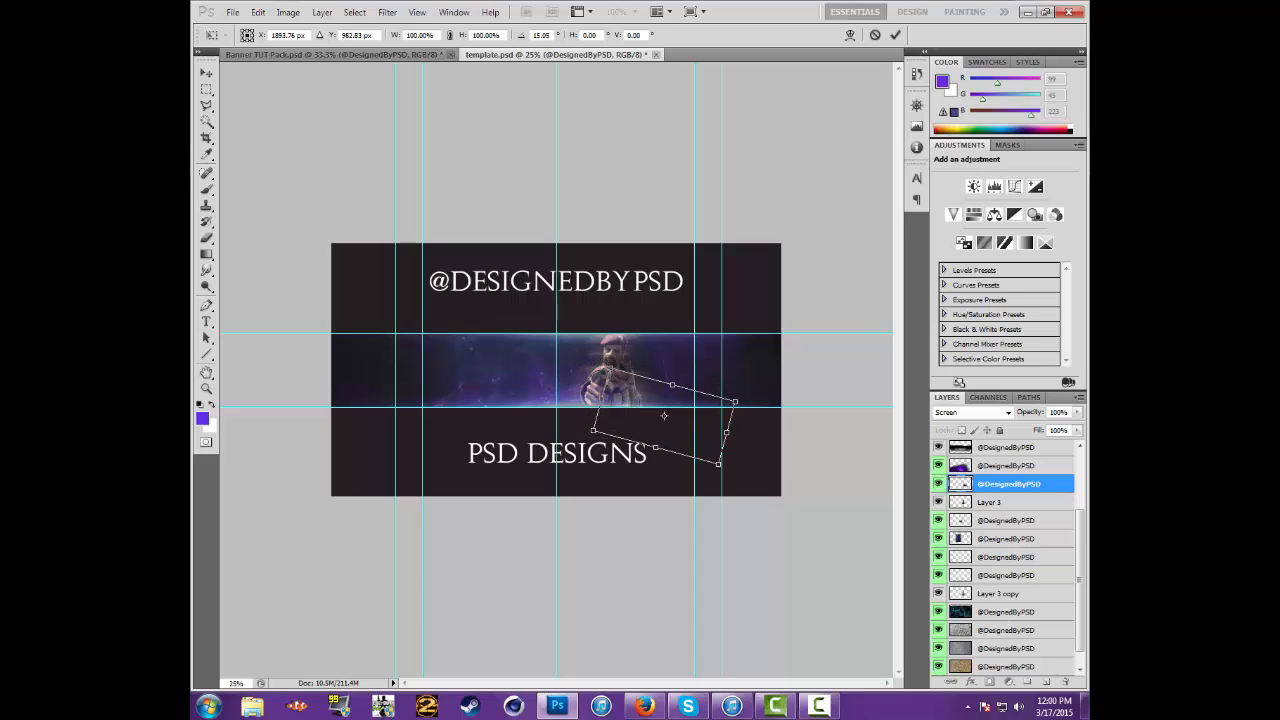
key(Escape)
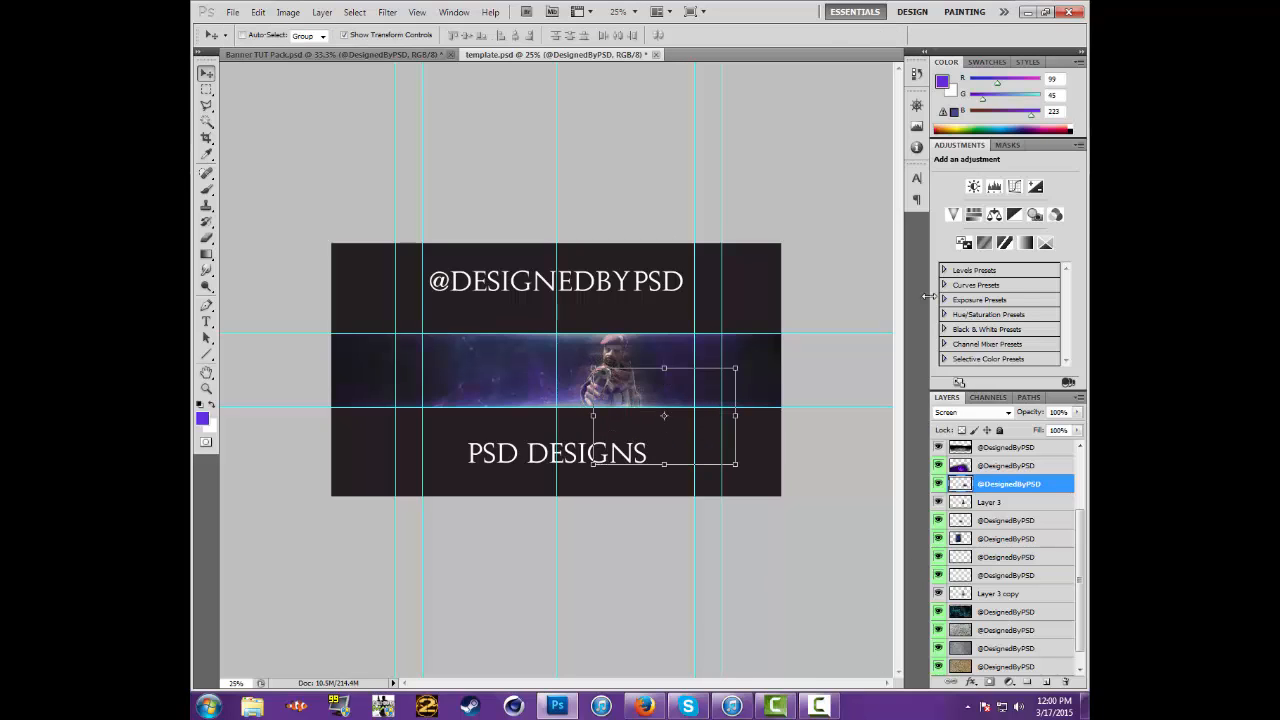
Copy the bright light burst layer from Banner TUT Pack.psd into template.psd, directly above the white particles layer
key(ctrl+Tab)
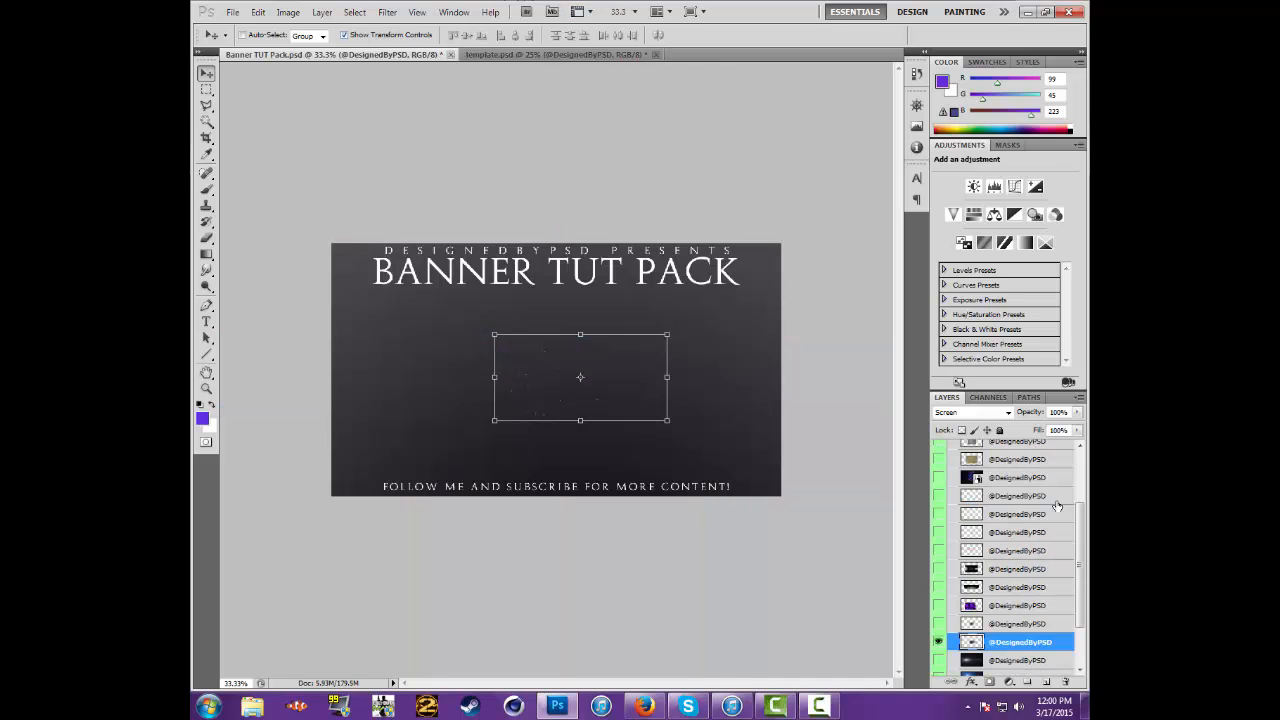
scroll(1057, 505, down, 3)
click(938, 578)
click(938, 596)
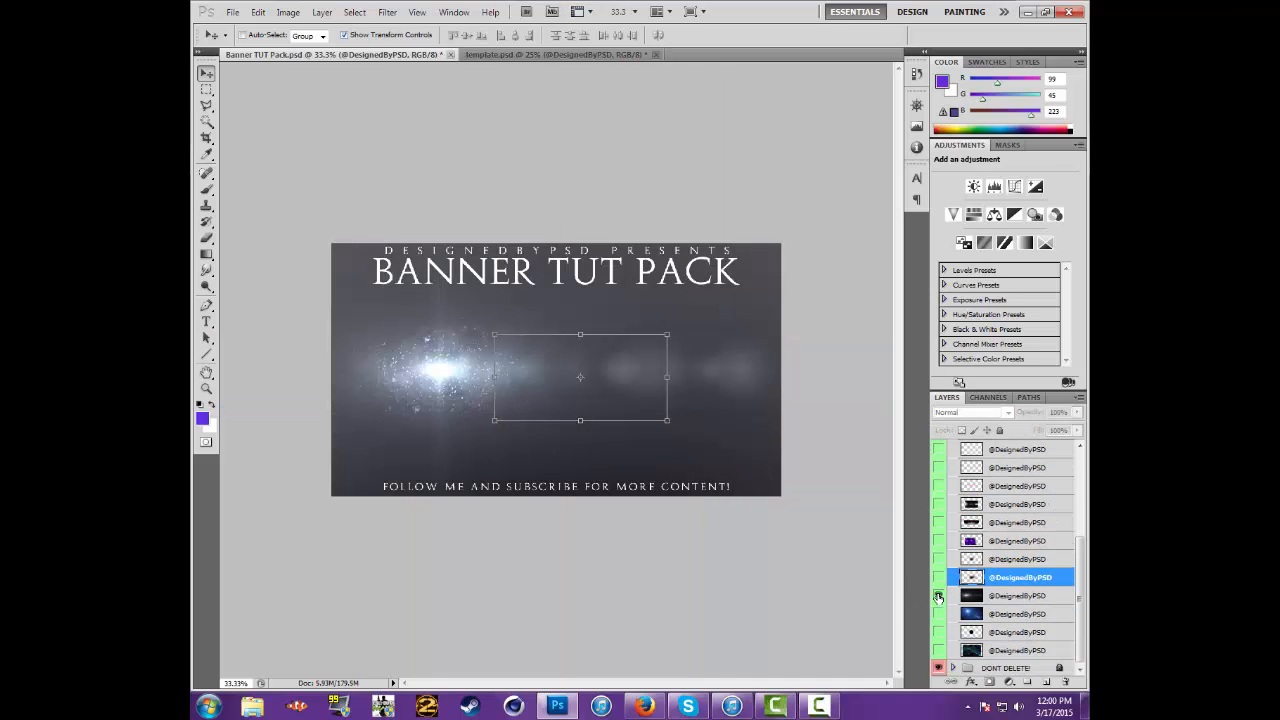
click(973, 597)
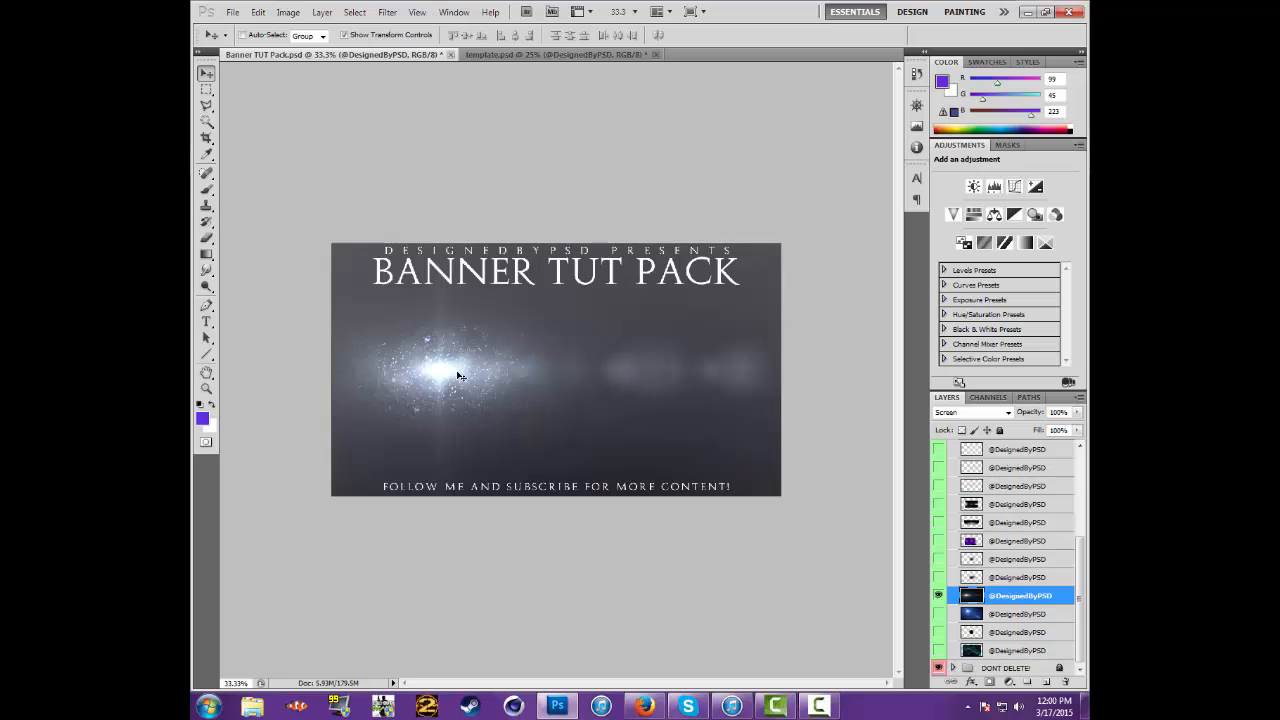
drag(457, 371, 412, 344)
Enlarge the light burst slightly past the canvas width with its glow near the upper guide, and lower its opacity to 10%
drag(669, 420, 800, 497)
drag(391, 366, 381, 329)
key(Return)
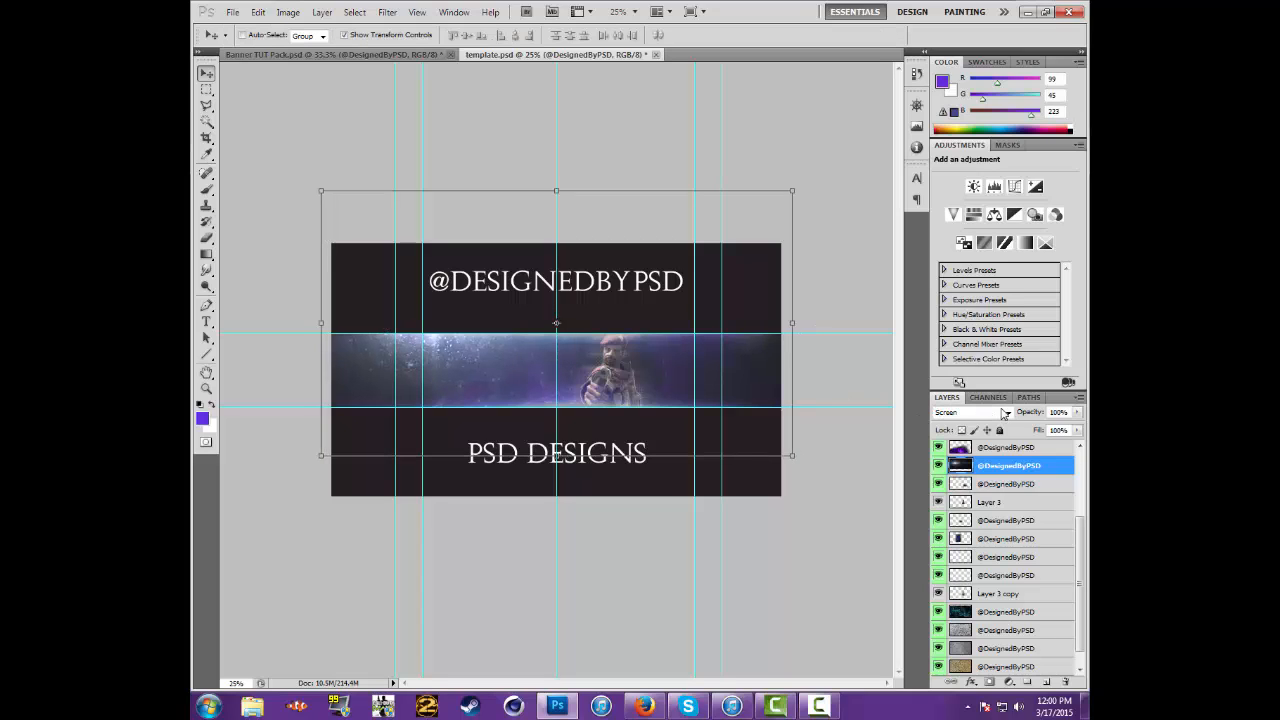
click(1058, 414)
key(BackSpace)
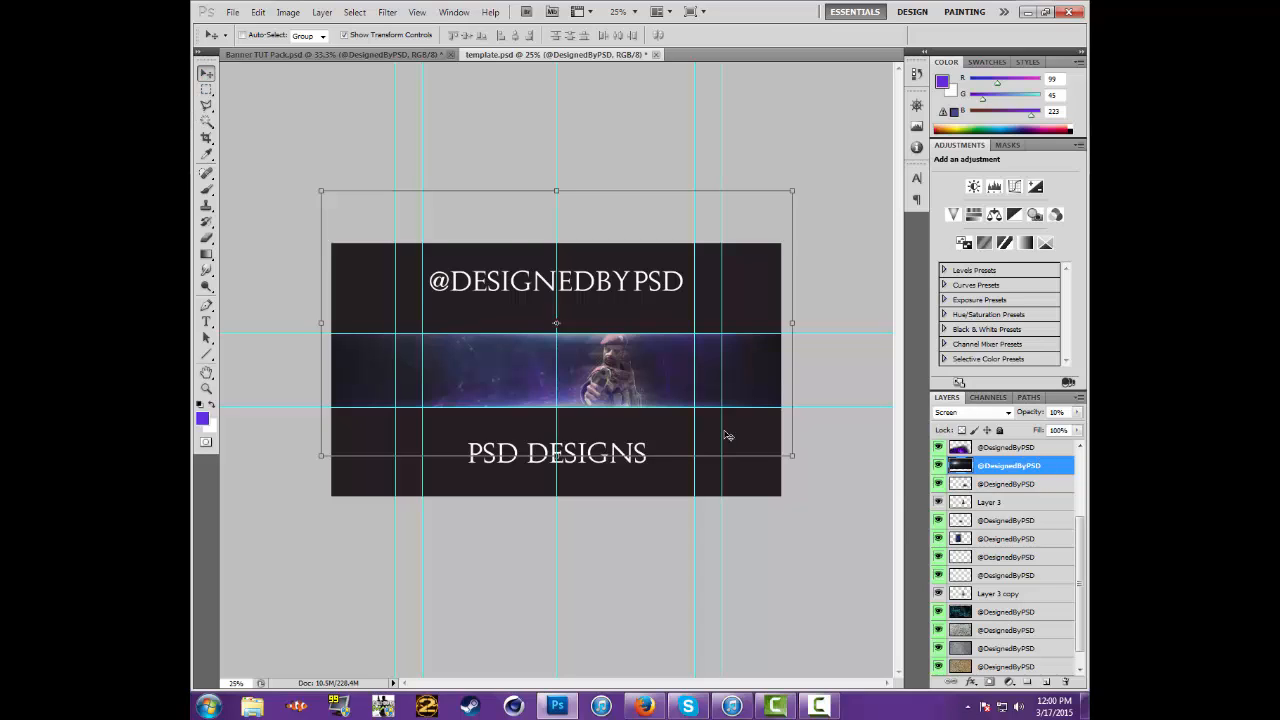
Move the light burst down slightly in template.psd, and hide its source layer in Banner TUT Pack.psd
drag(742, 431, 739, 452)
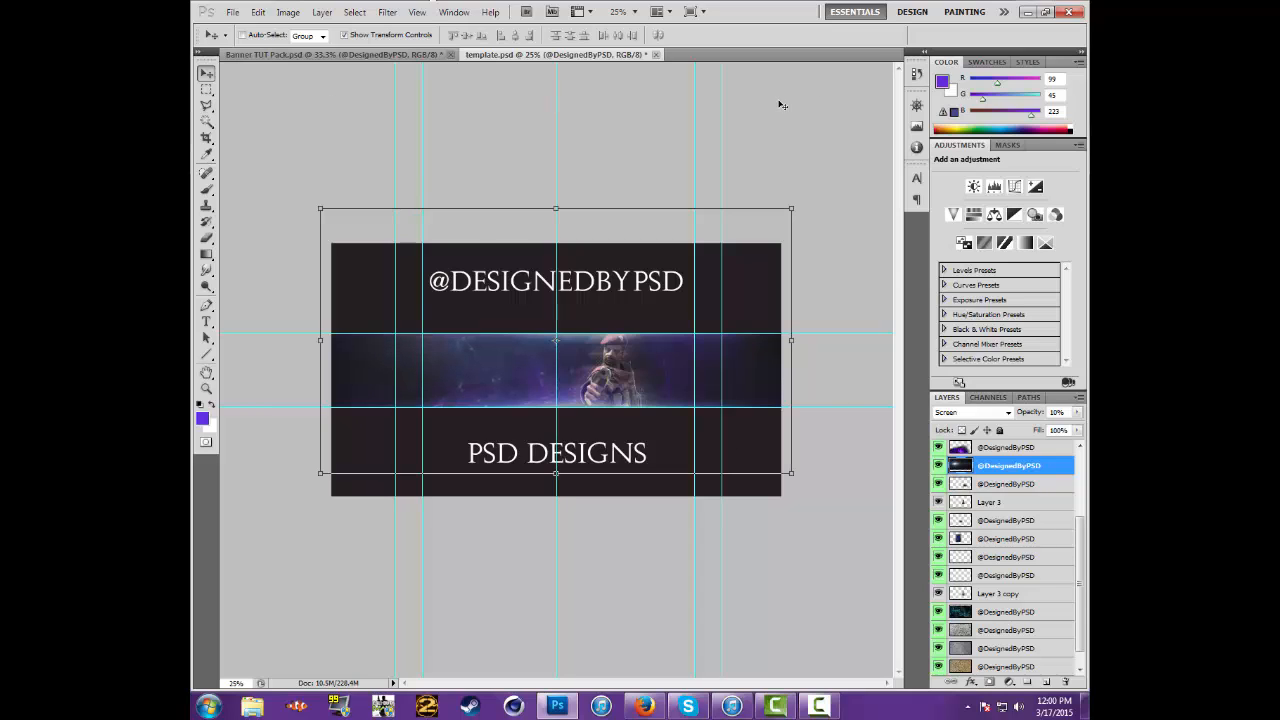
click(340, 55)
scroll(1000, 560, down, 2)
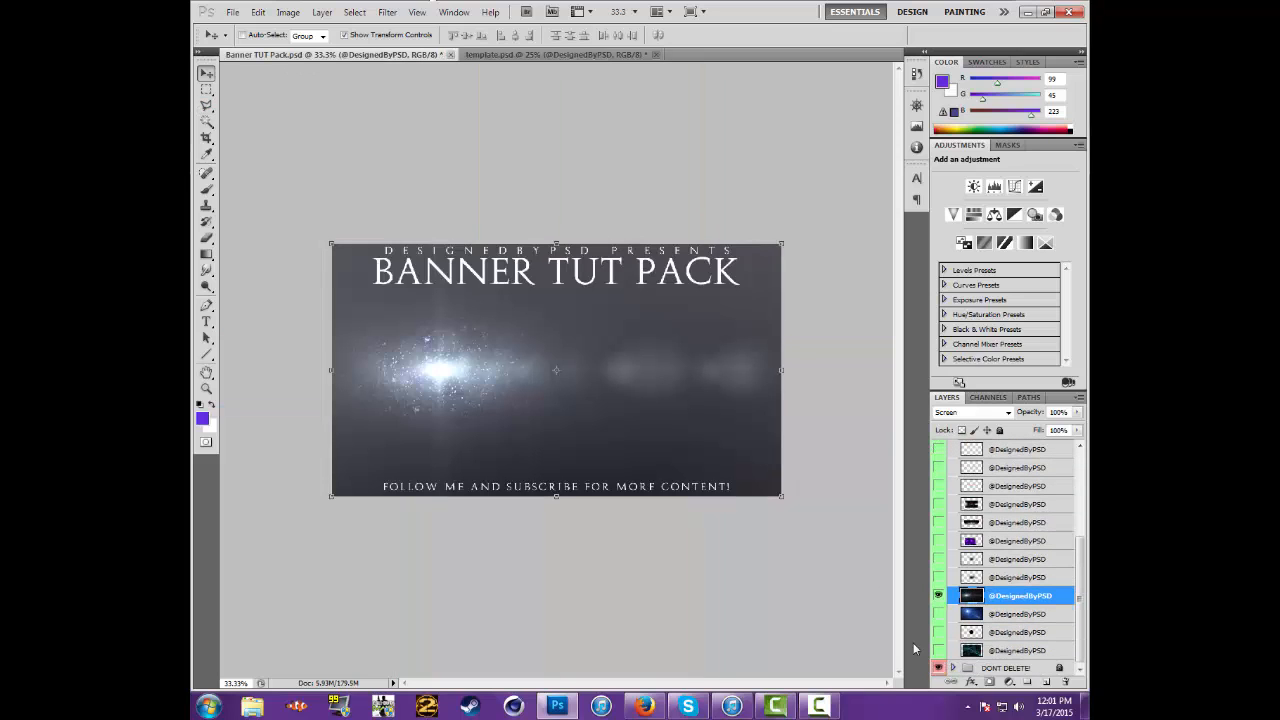
click(938, 596)
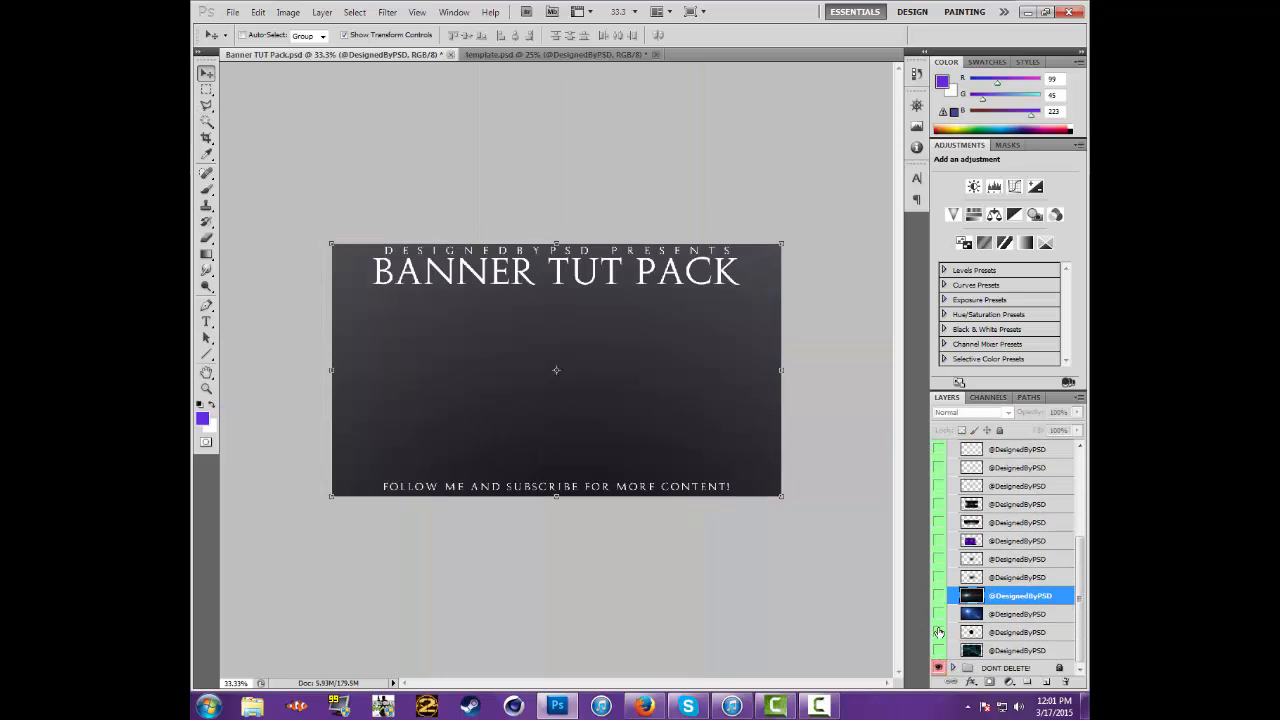
Preview the white halftone dots layer in Banner TUT Pack.psd and hide it again
scroll(945, 620, up, 2)
scroll(948, 515, up, 2)
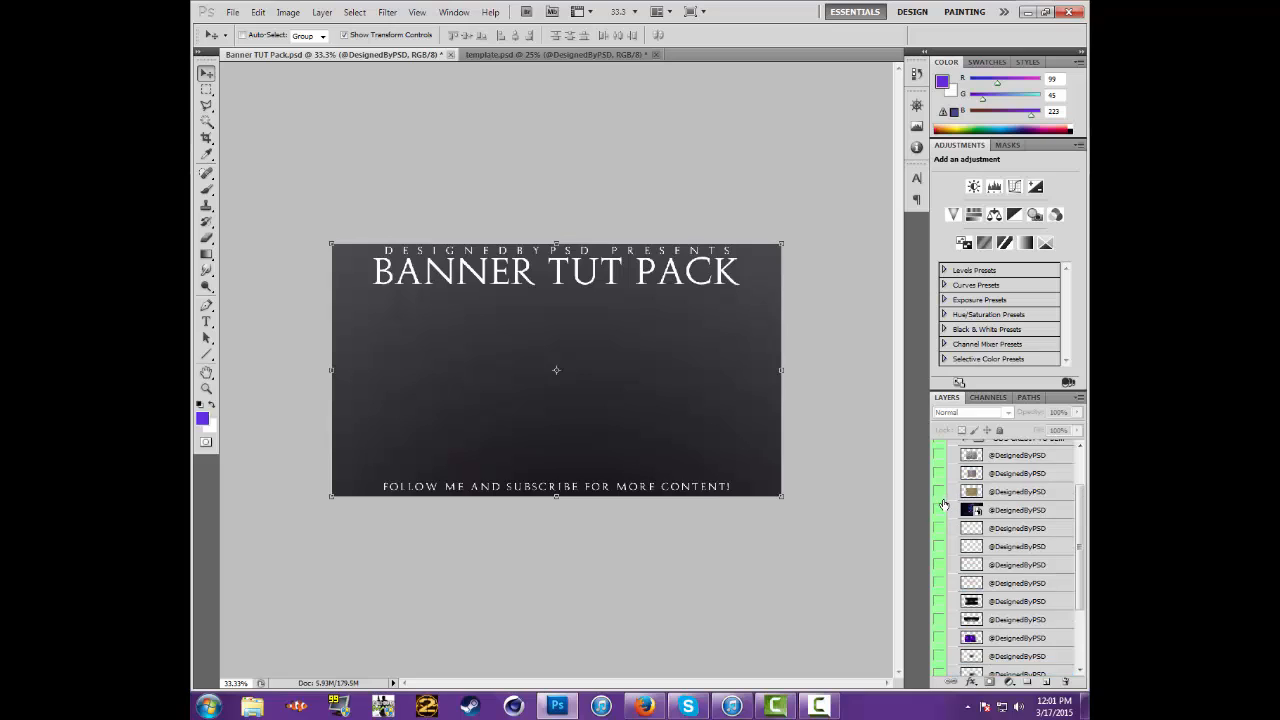
click(938, 528)
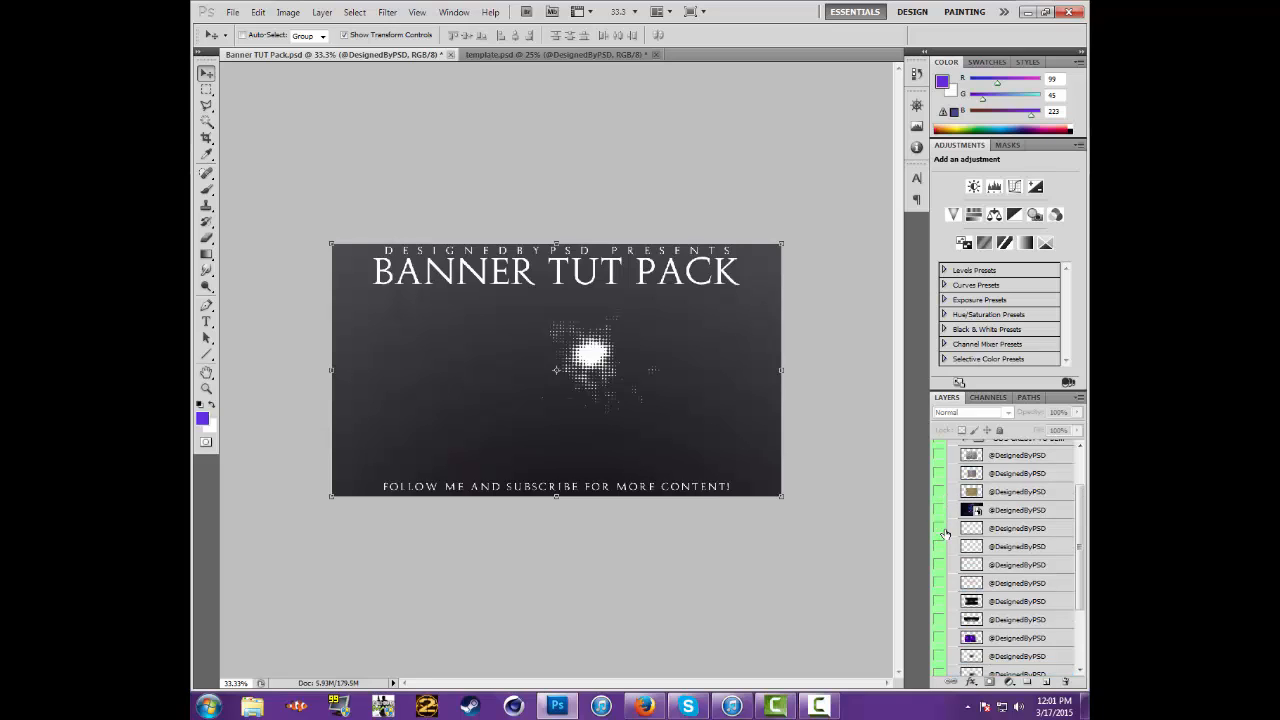
click(942, 529)
scroll(945, 530, up, 2)
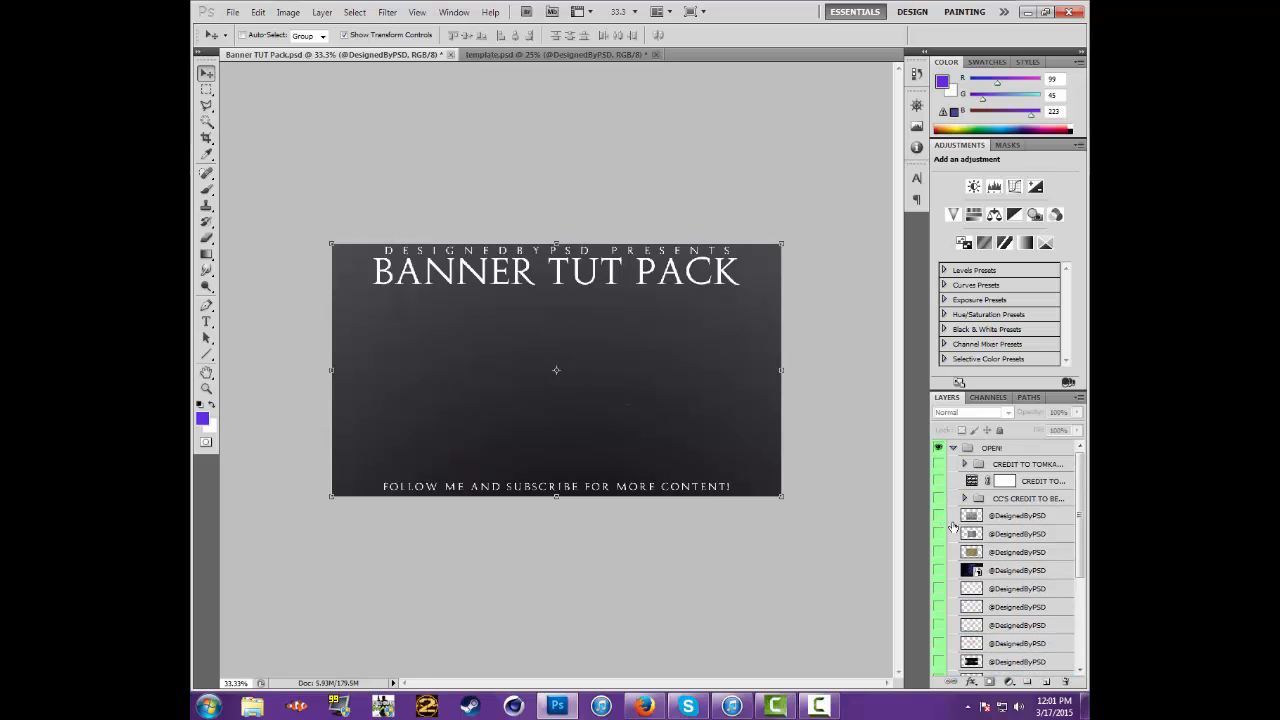
Duplicate the CC'S CREDIT TO BEHR group from Banner TUT Pack.psd into template.psd
click(1030, 507)
right_click(1030, 507)
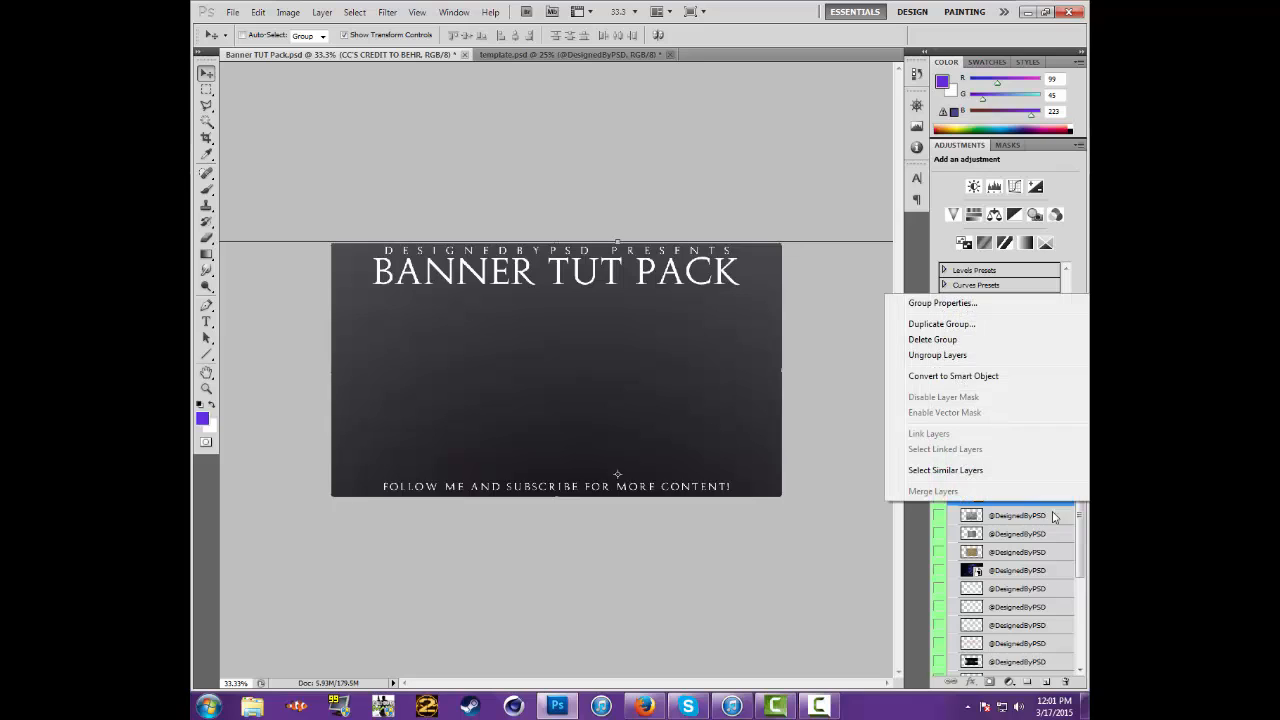
click(921, 325)
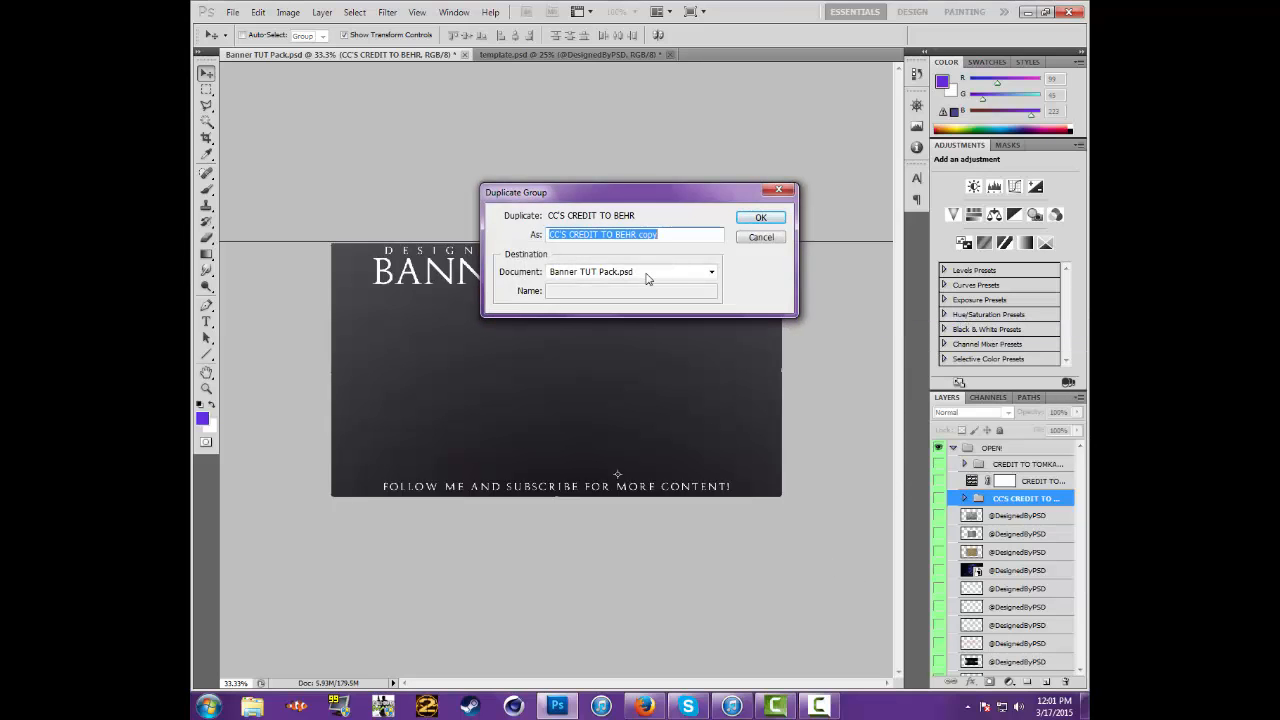
click(646, 272)
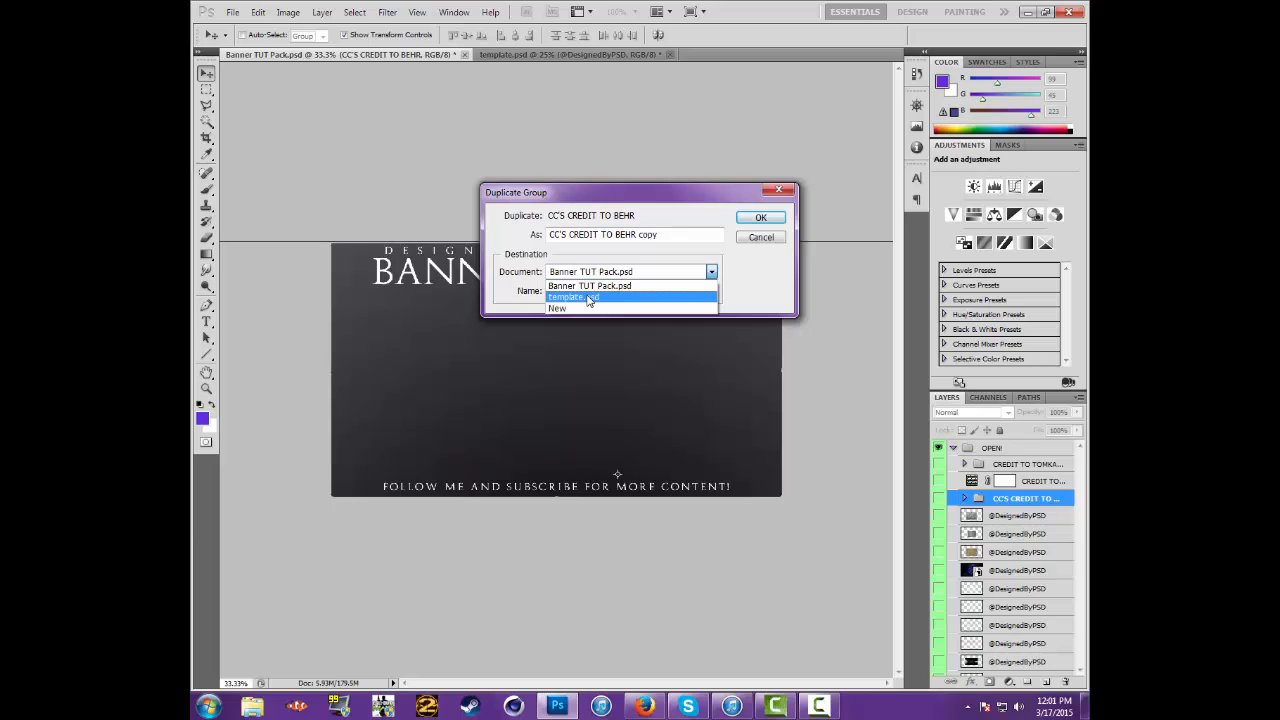
click(588, 299)
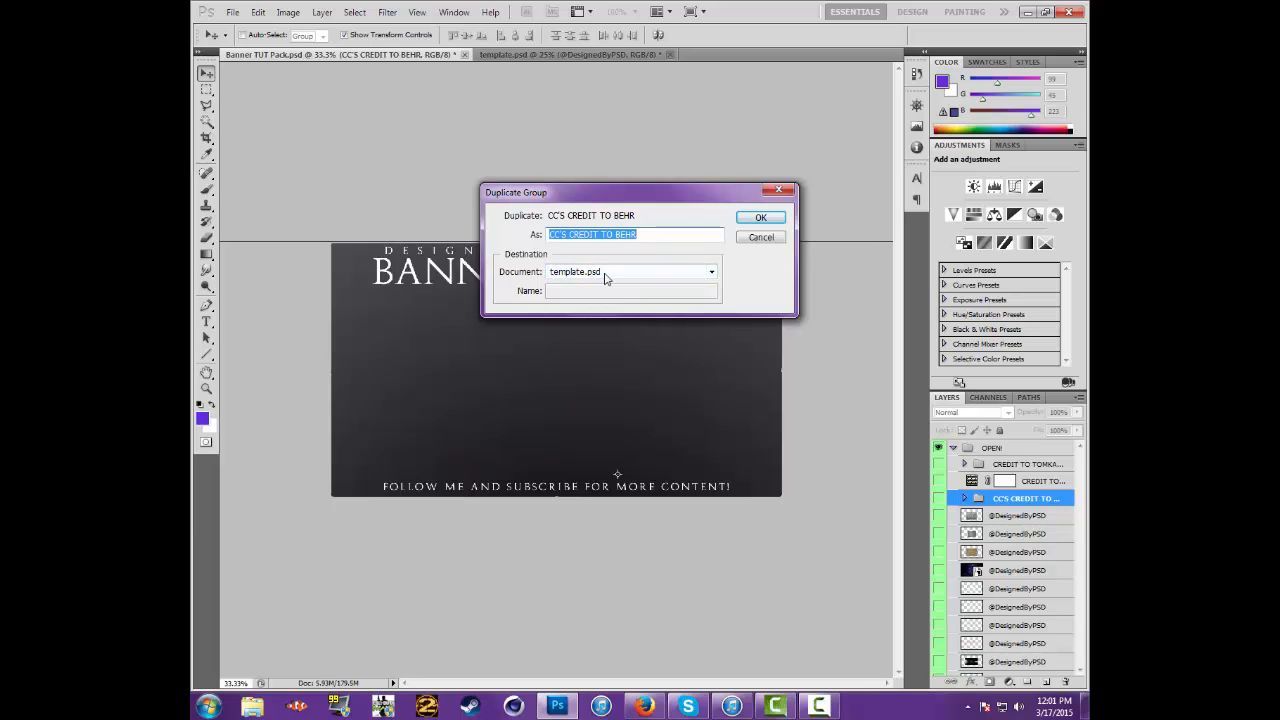
click(780, 217)
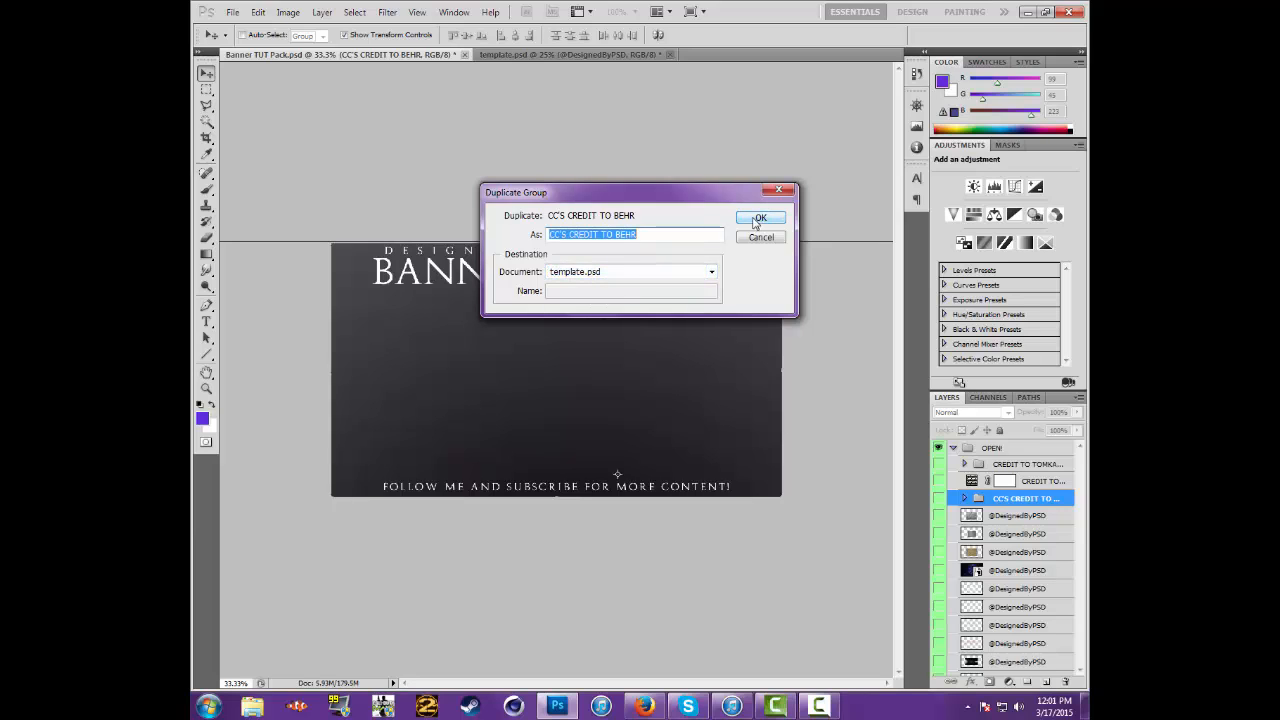
In template.psd, place the CC'S CREDIT TO BEHR group directly below Layer 1 and make it visible
click(559, 57)
drag(979, 577, 978, 460)
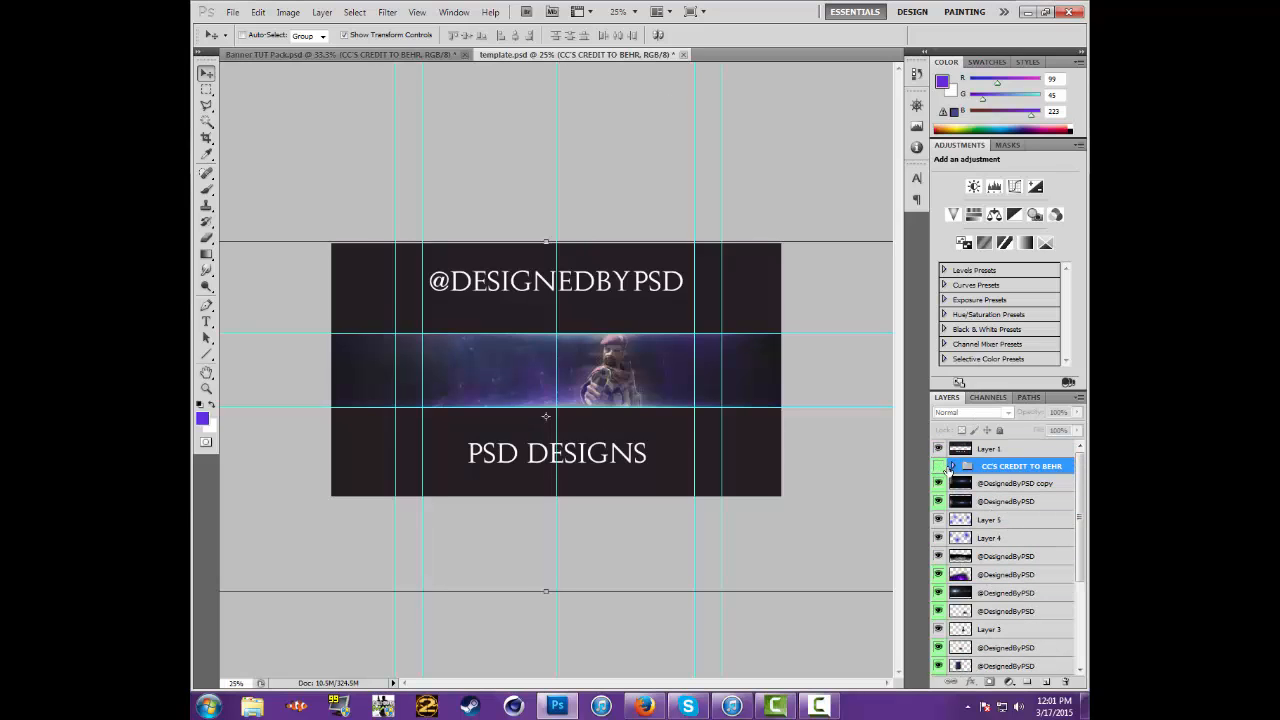
click(939, 466)
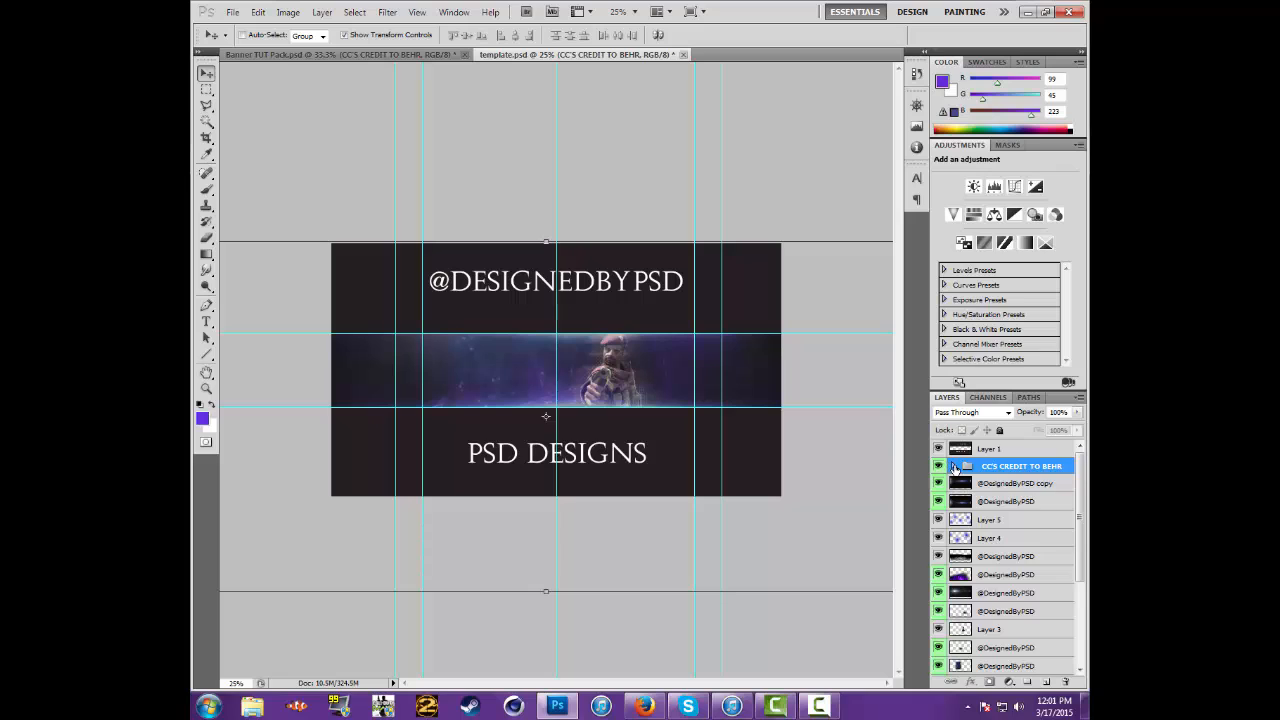
Expand the CC'S CREDIT TO BEHR group and preview its Purple and Purpleish CC colour corrections on the banner, leaving both hidden
click(953, 466)
scroll(1025, 524, down, 1)
scroll(1025, 524, down, 1)
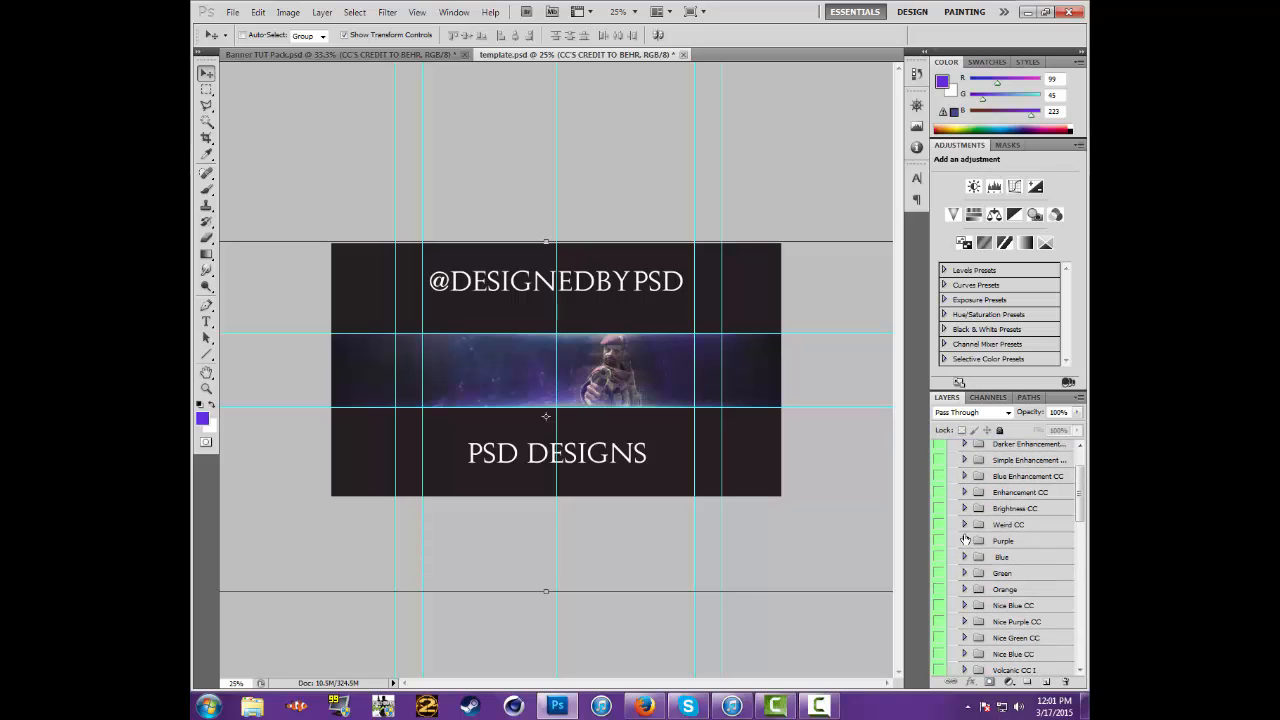
click(938, 541)
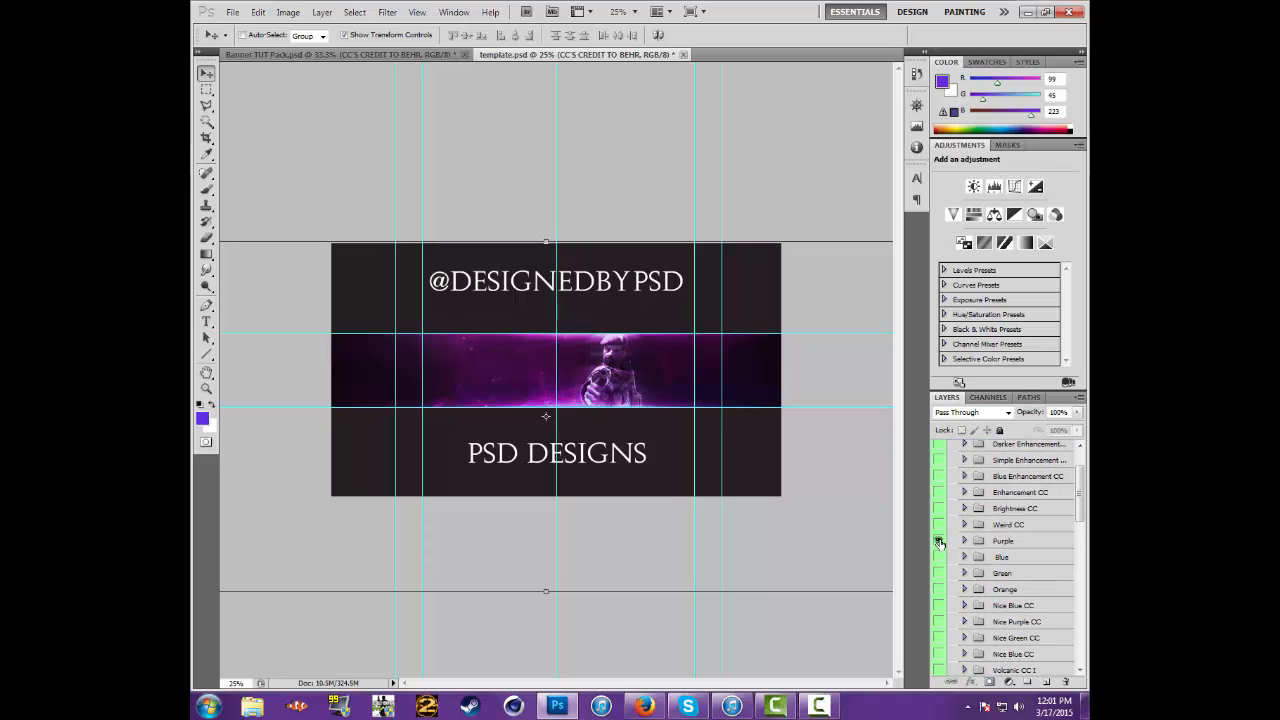
click(939, 541)
scroll(943, 566, down, 2)
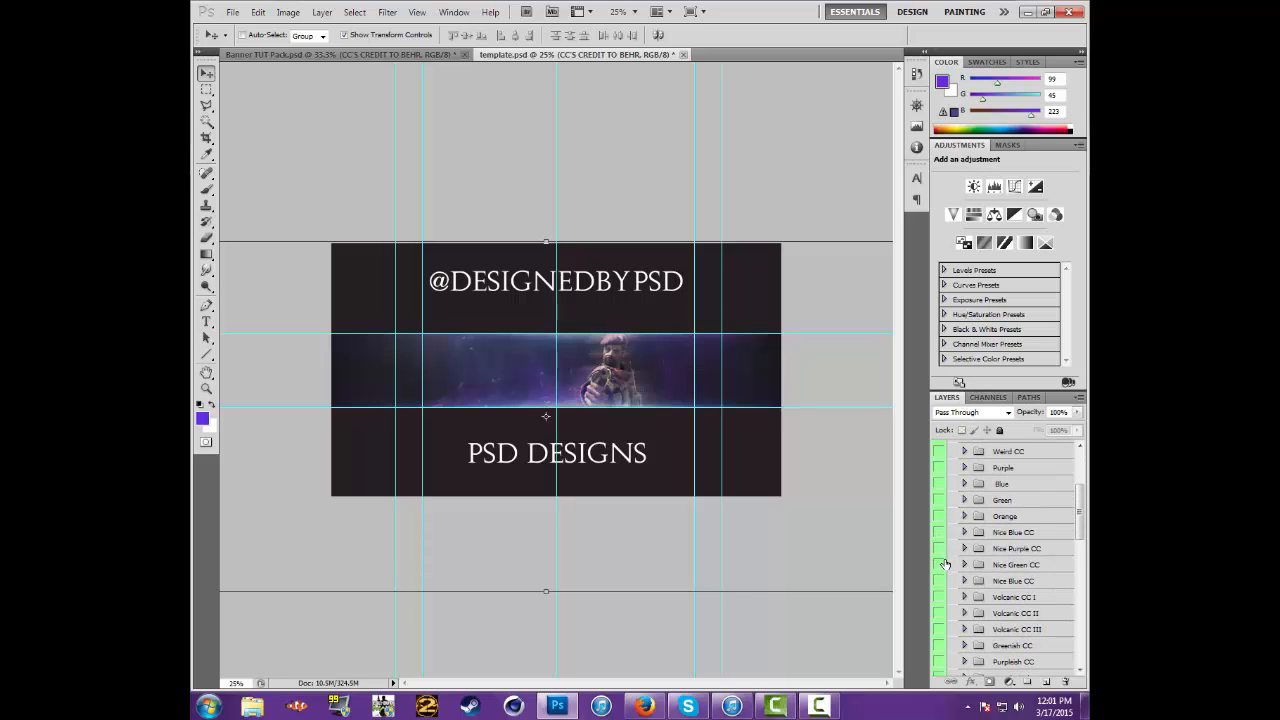
scroll(944, 565, down, 2)
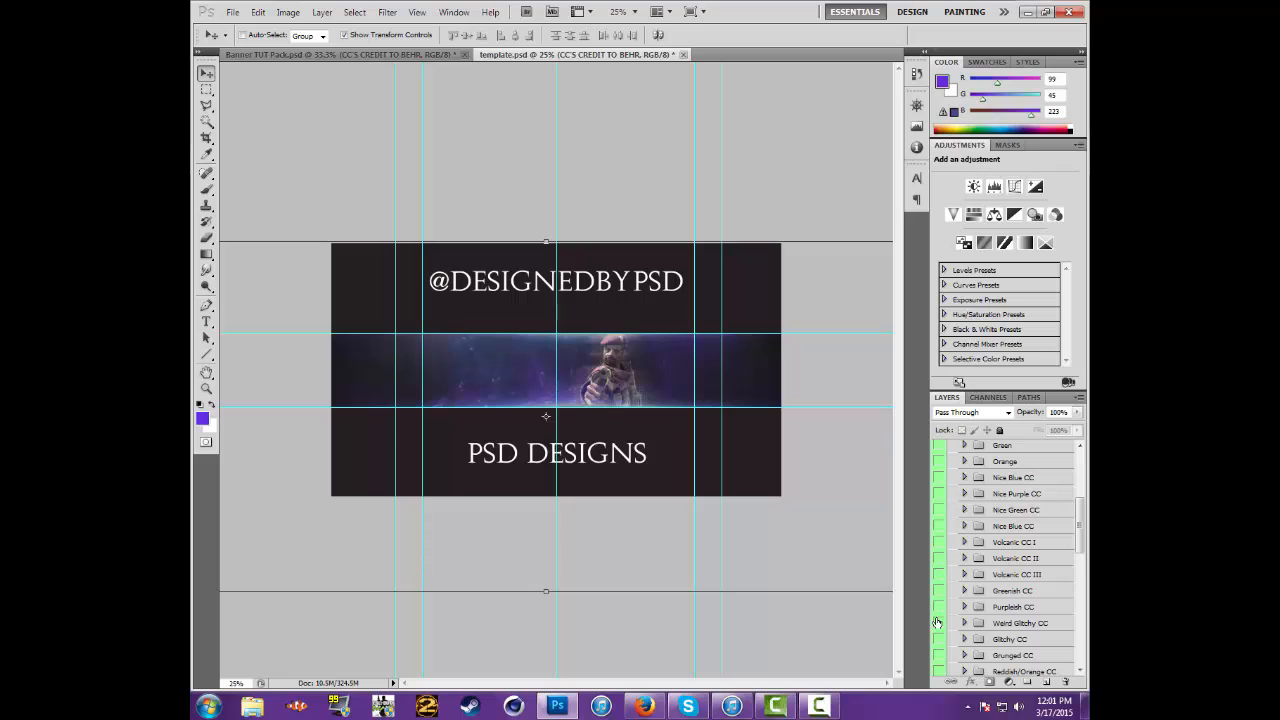
click(940, 606)
click(939, 608)
scroll(958, 592, down, 3)
scroll(960, 595, down, 2)
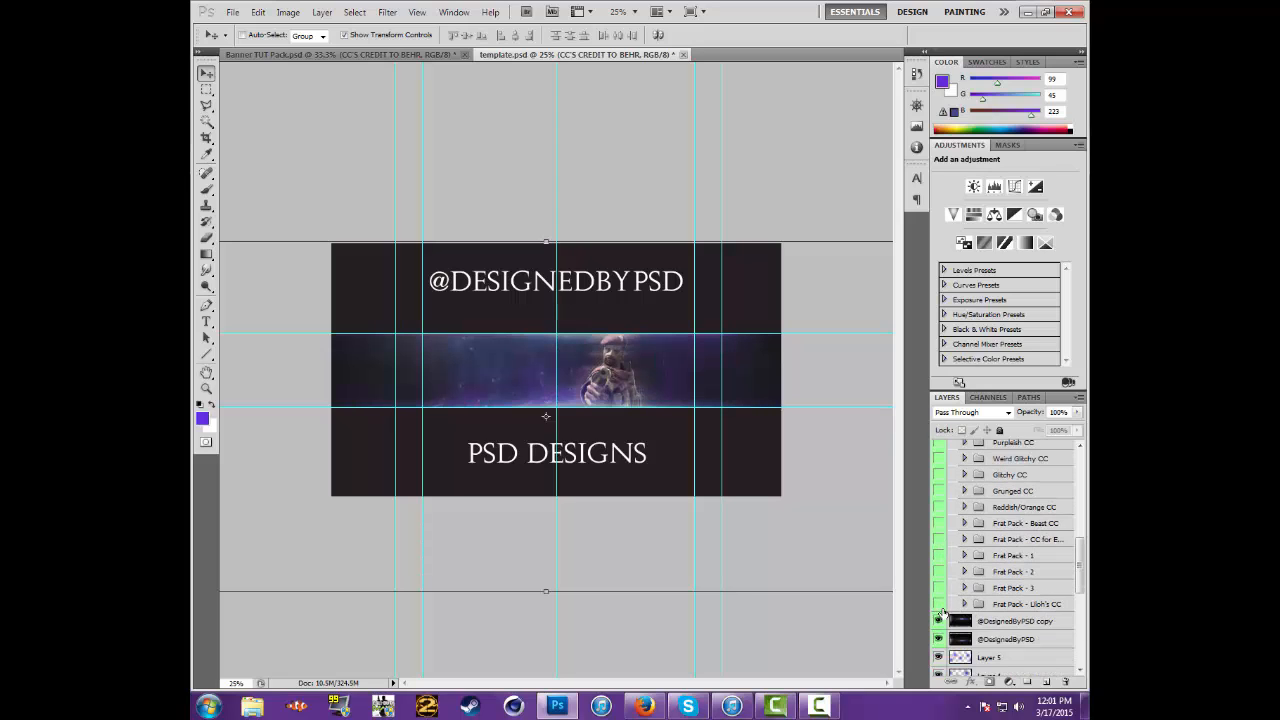
Preview the Frat Pack - Liloh's CC, 3, 2 and 1 colour corrections one after another, leaving each hidden
click(940, 604)
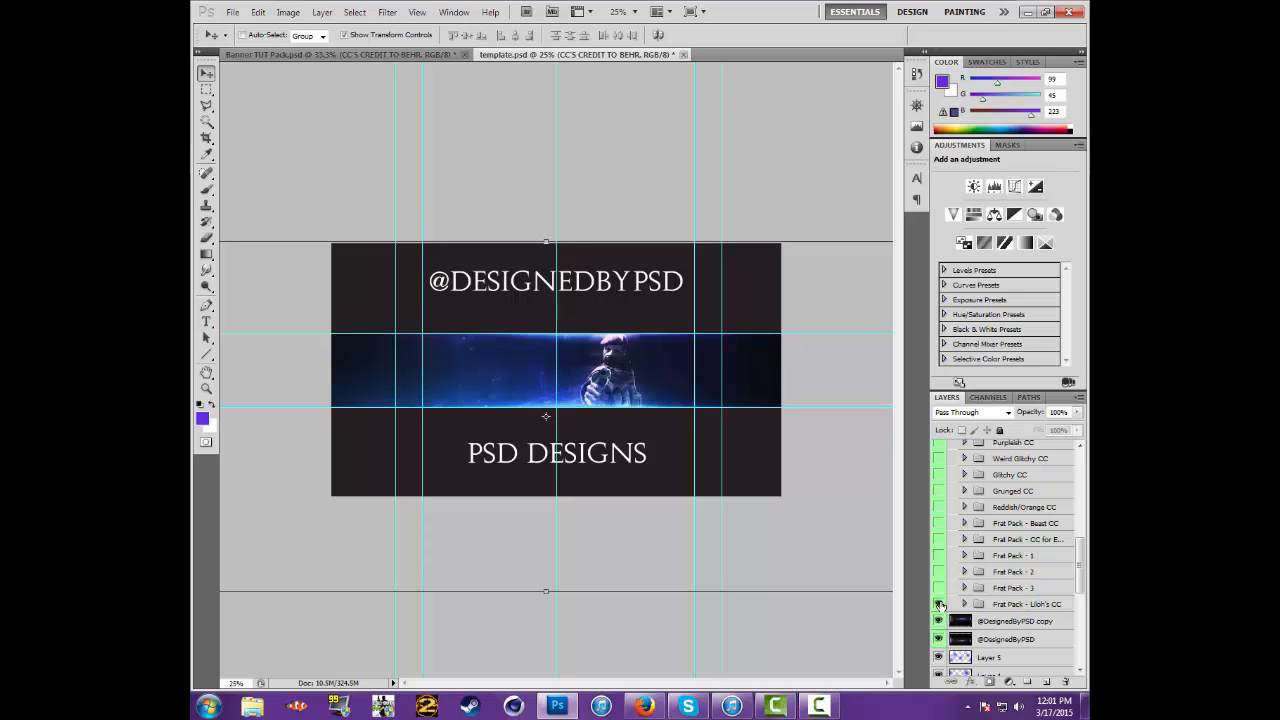
click(940, 587)
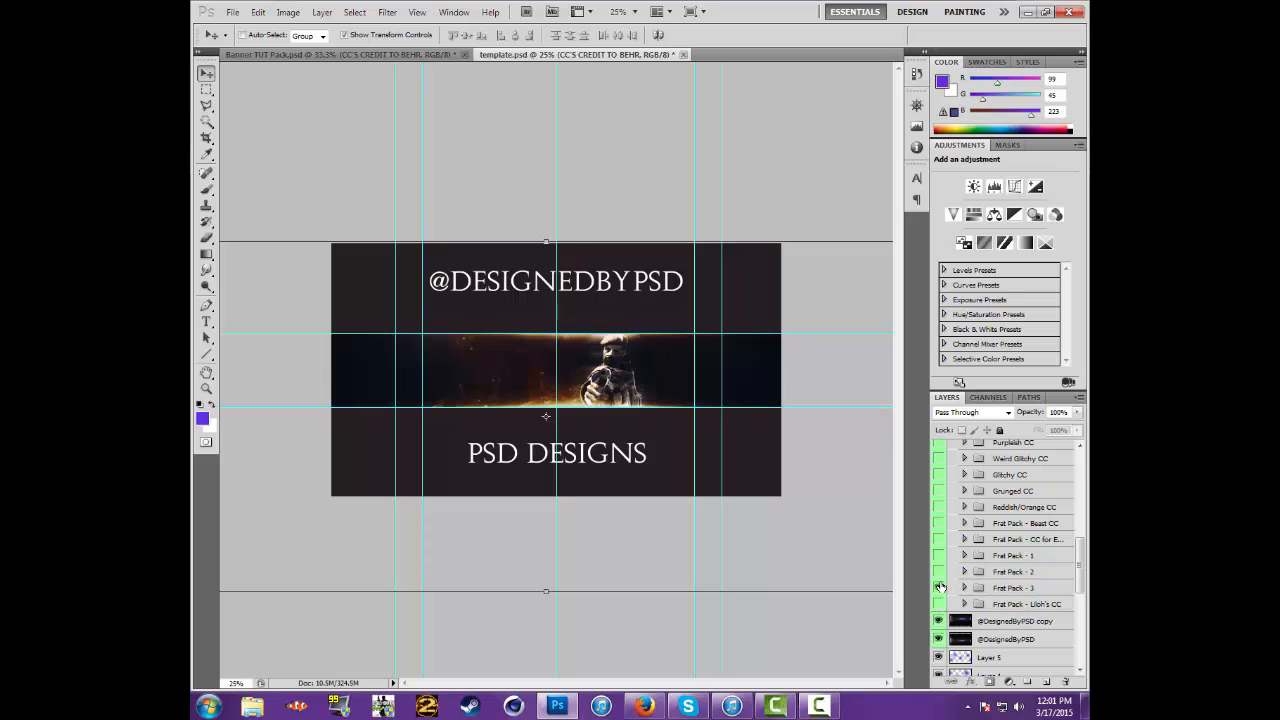
click(940, 587)
click(940, 571)
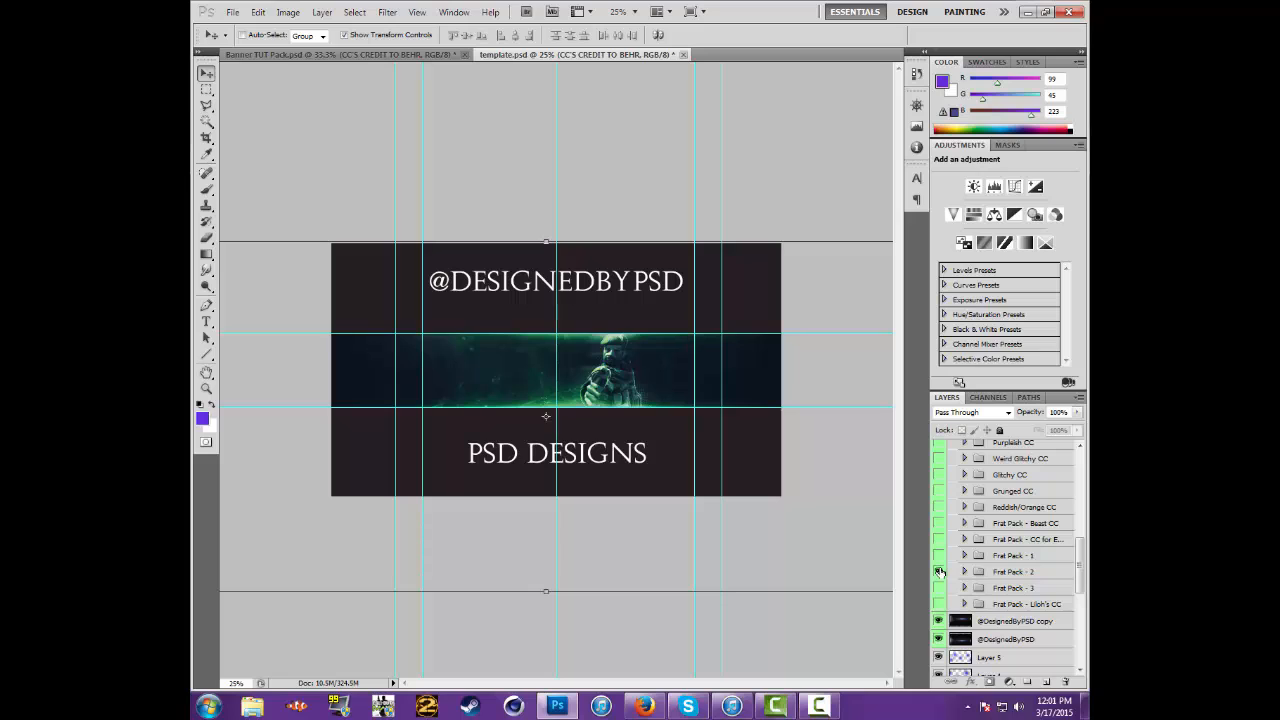
click(940, 571)
click(940, 556)
click(940, 556)
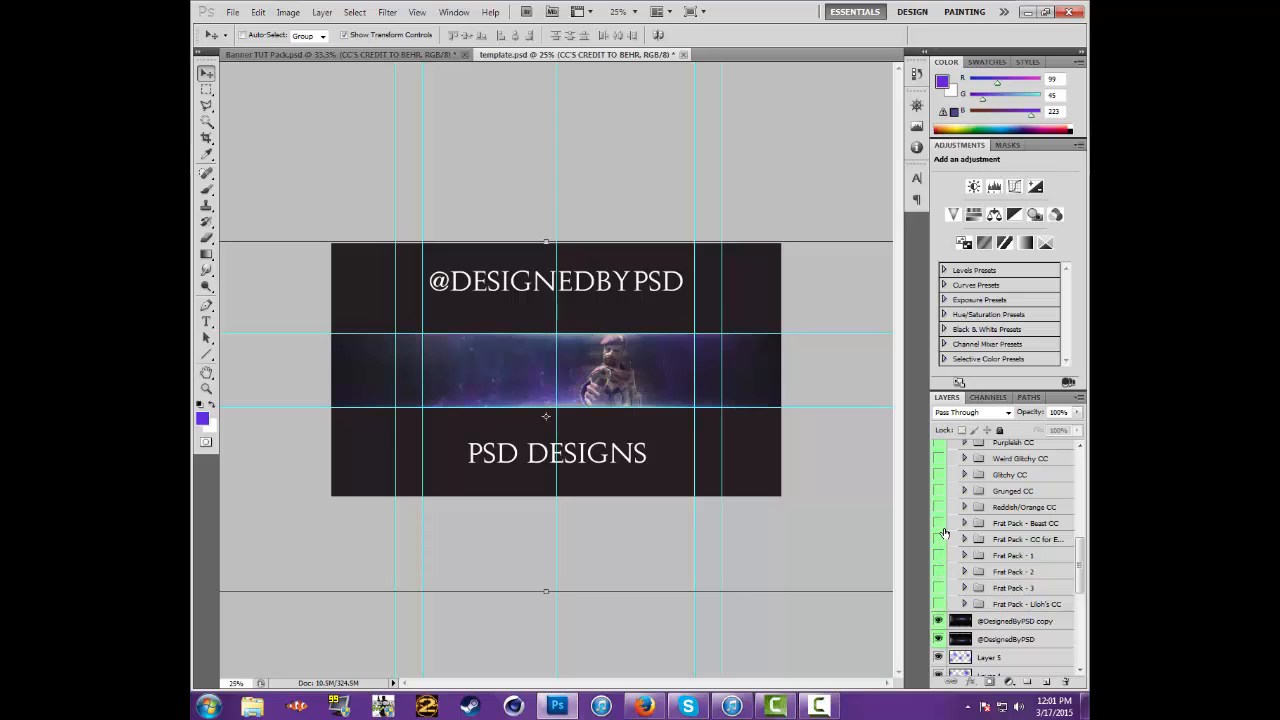
Preview the Frat Pack - Beast CC, Reddish/Orange CC and Glitchy CC colour corrections, leaving each hidden
click(940, 523)
click(940, 523)
click(940, 507)
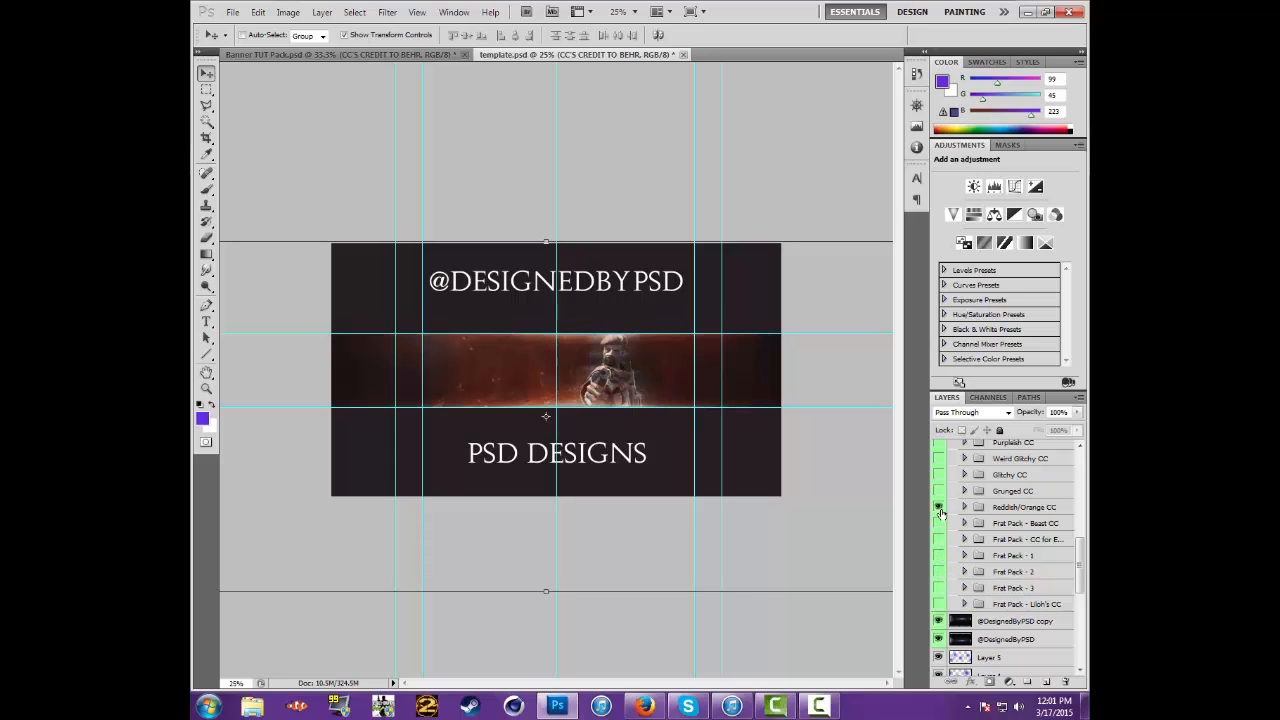
click(940, 477)
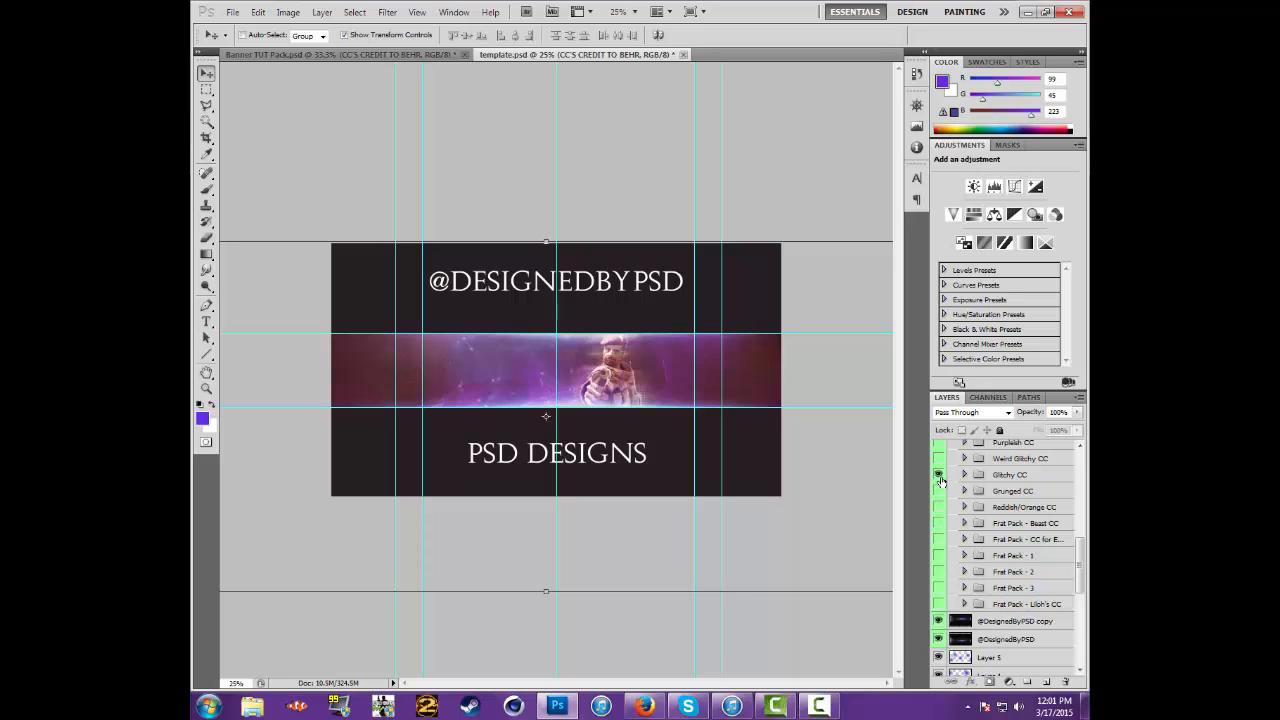
click(940, 476)
scroll(940, 504, up, 8)
scroll(938, 522, up, 1)
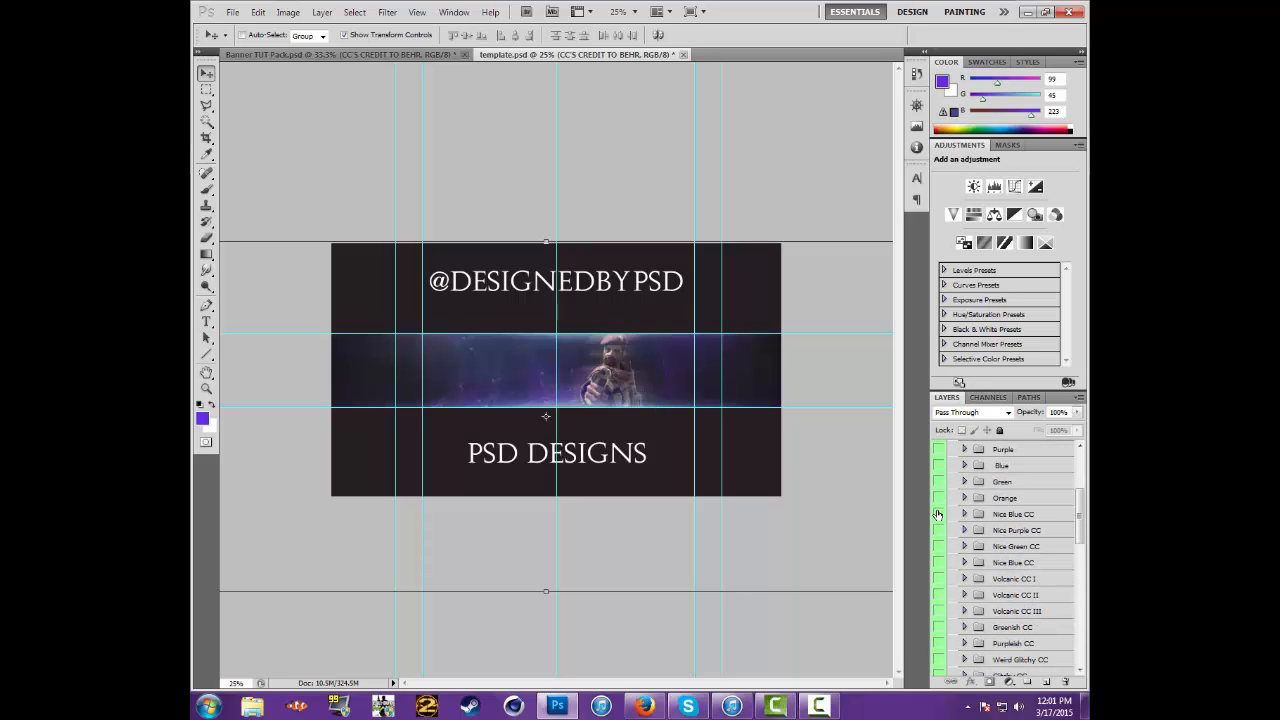
Turn on the upper Nice Blue CC, directly below Orange, and collapse the CC'S CREDIT TO BEHR group
click(938, 514)
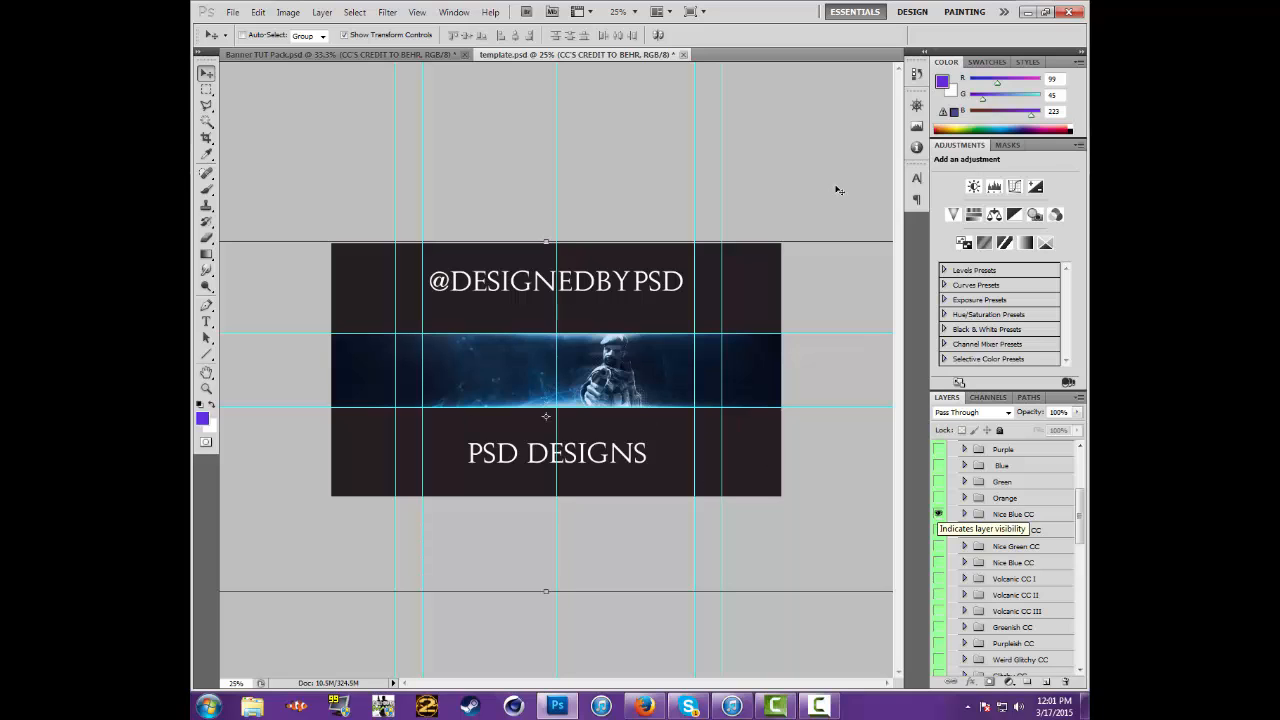
scroll(1005, 530, up, 6)
click(954, 467)
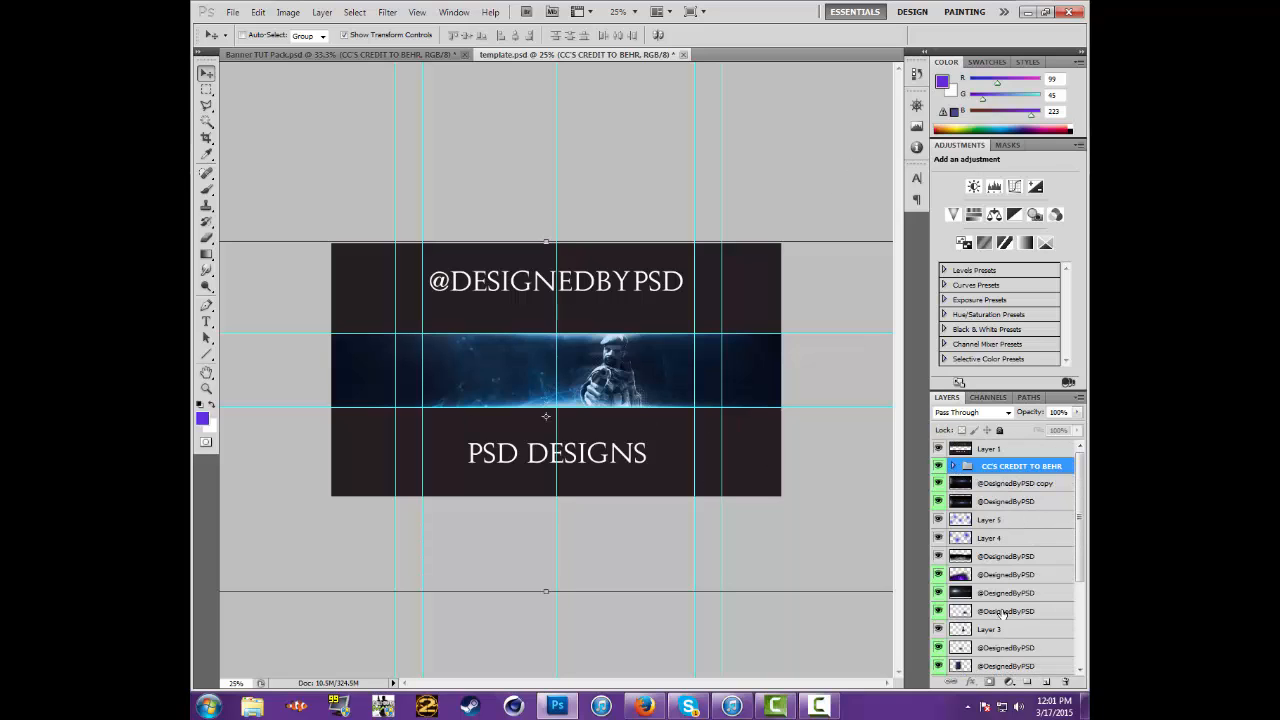
Select Layer 3, which holds the soldier render, in template.psd
click(972, 486)
scroll(1021, 578, down, 2)
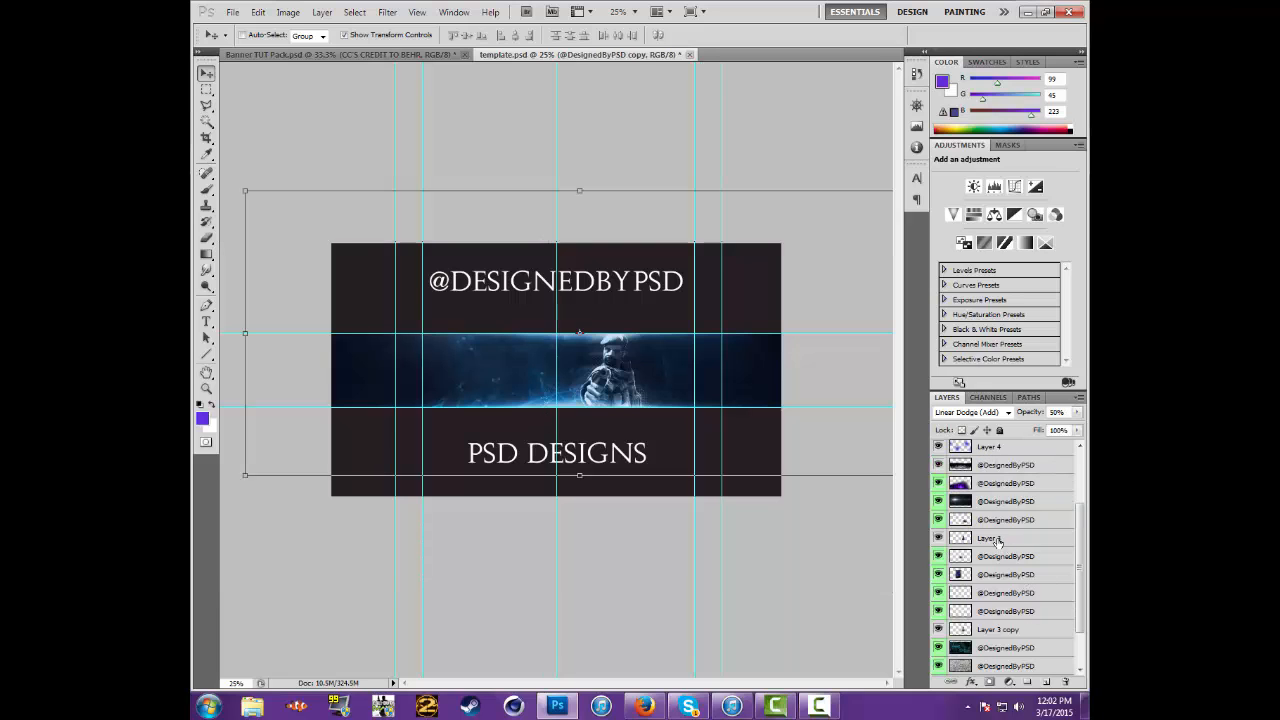
click(998, 541)
scroll(1042, 606, down, 1)
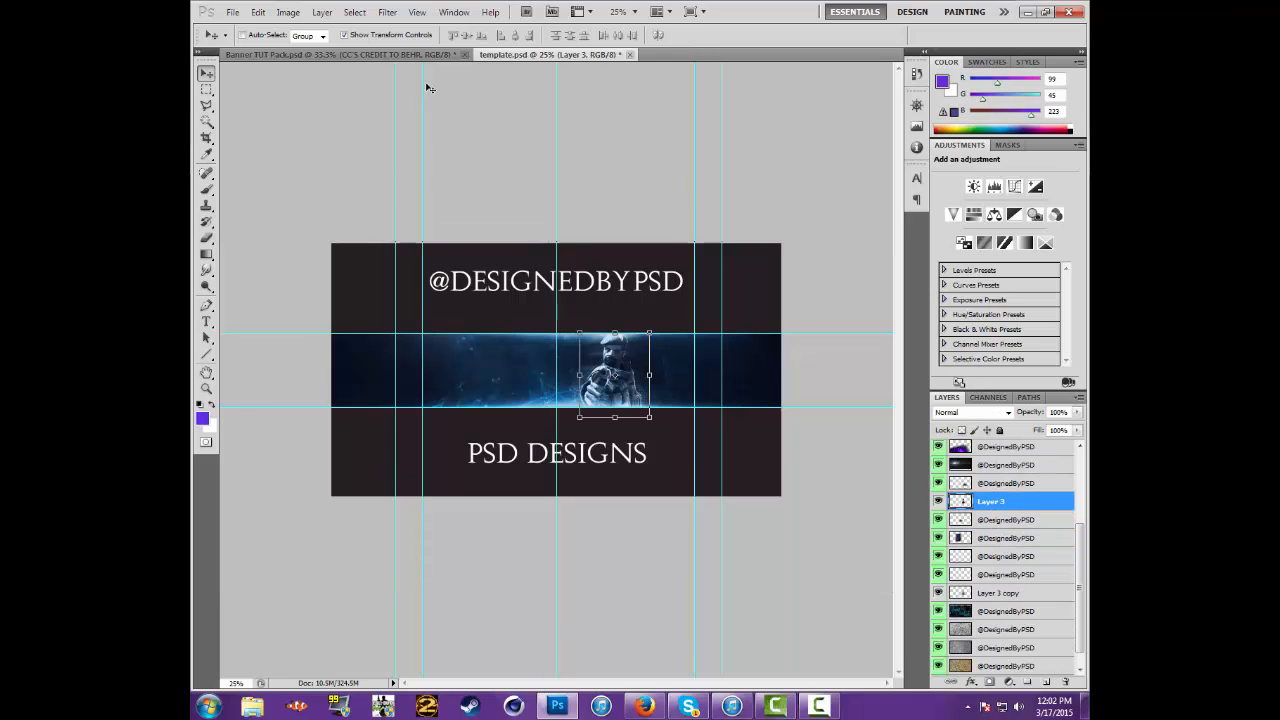
In a new Firefox tab, search Google Images for "pokemon render" and open the preview of the blue sea serpent
click(644, 706)
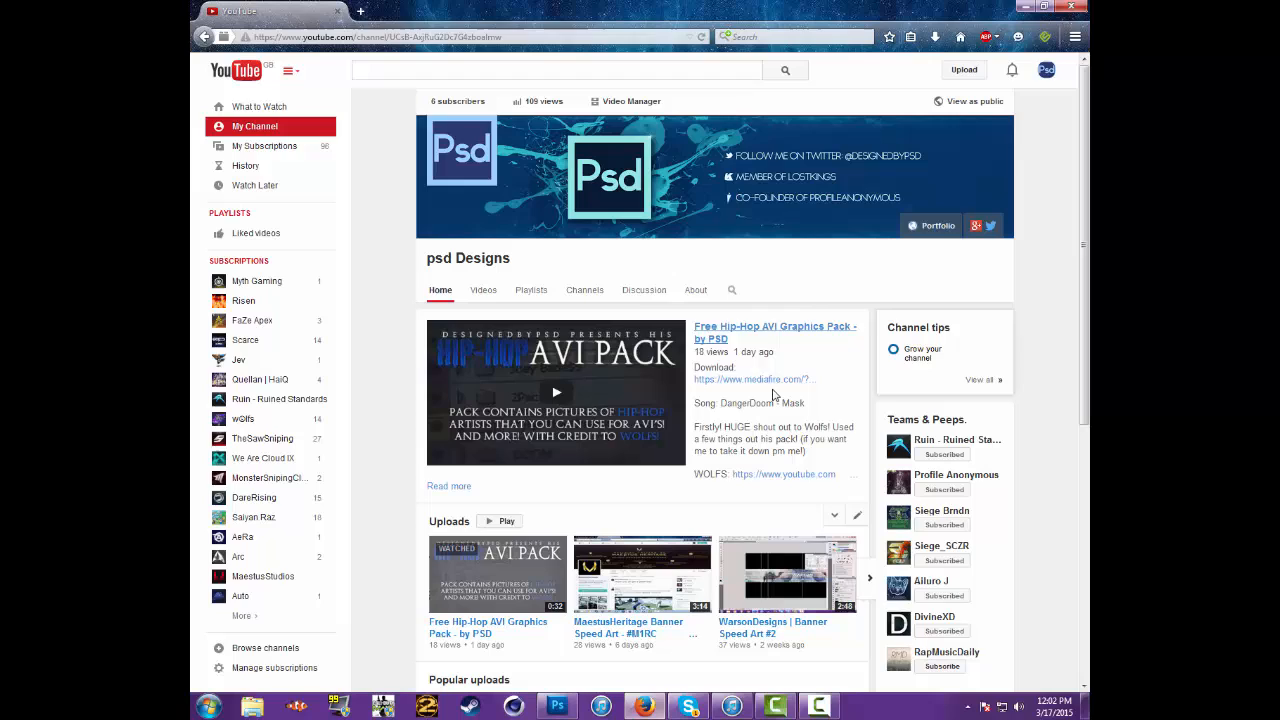
click(361, 11)
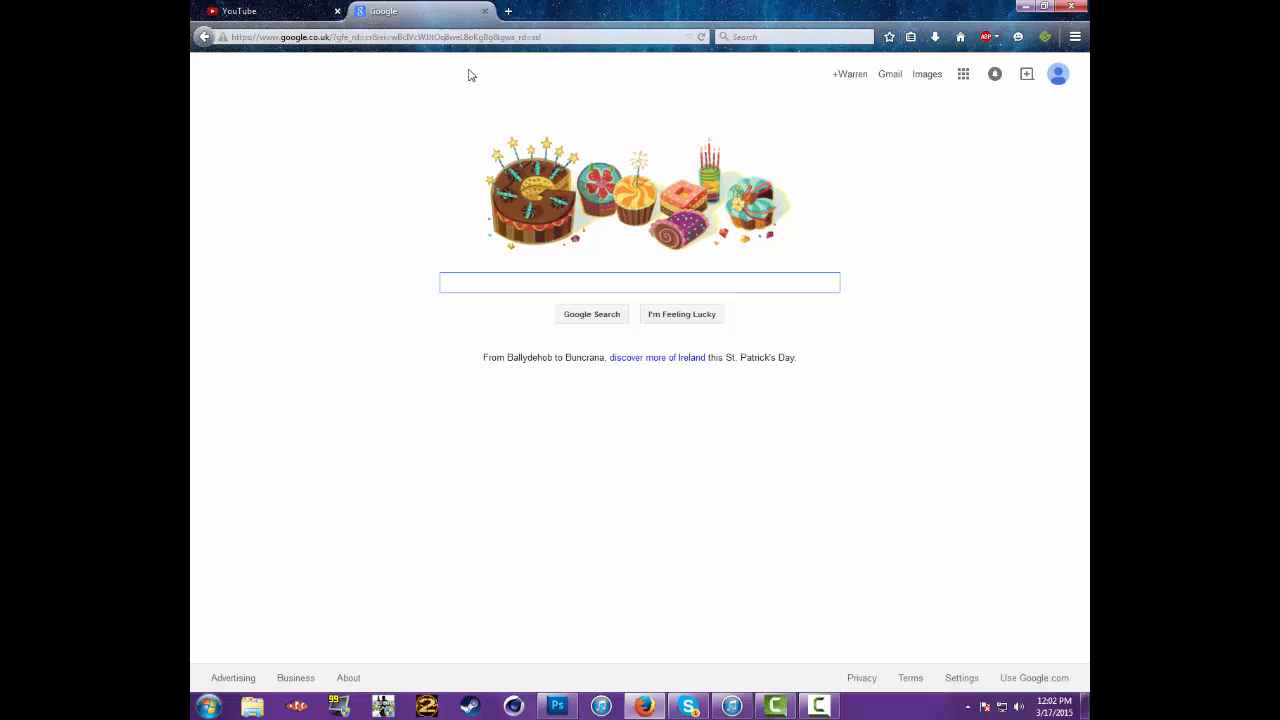
text(pokemon)
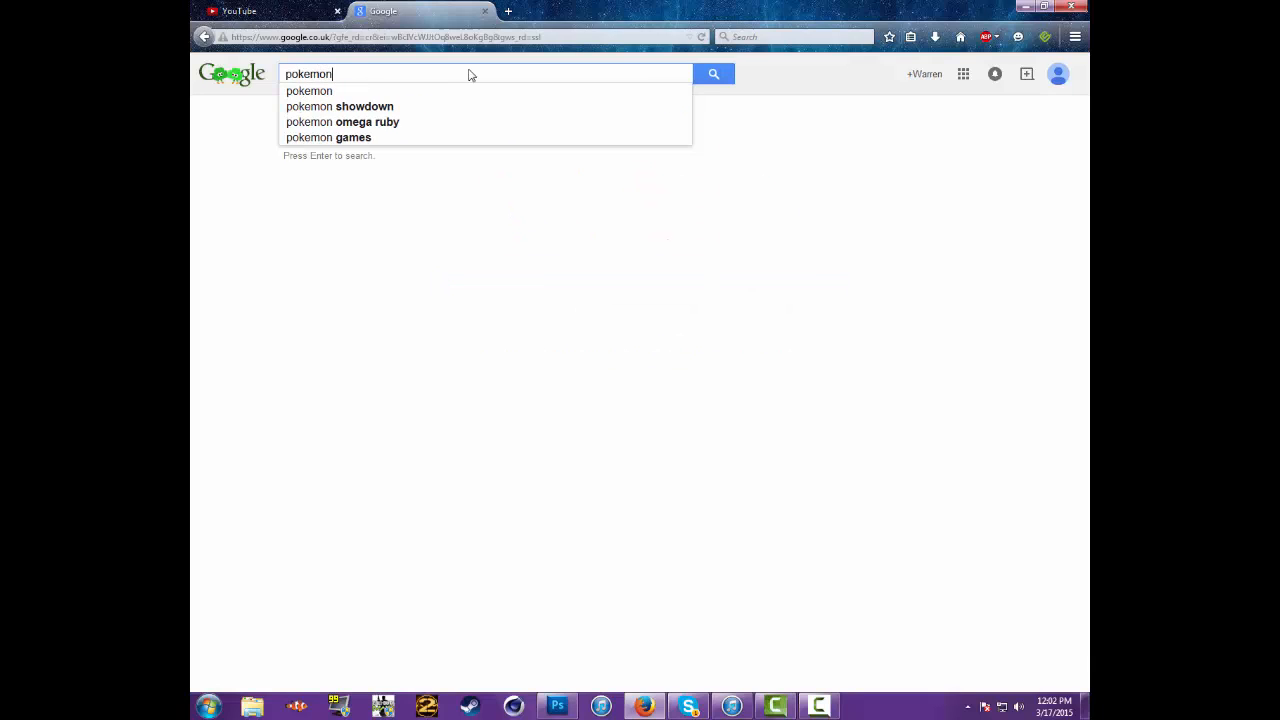
text( render)
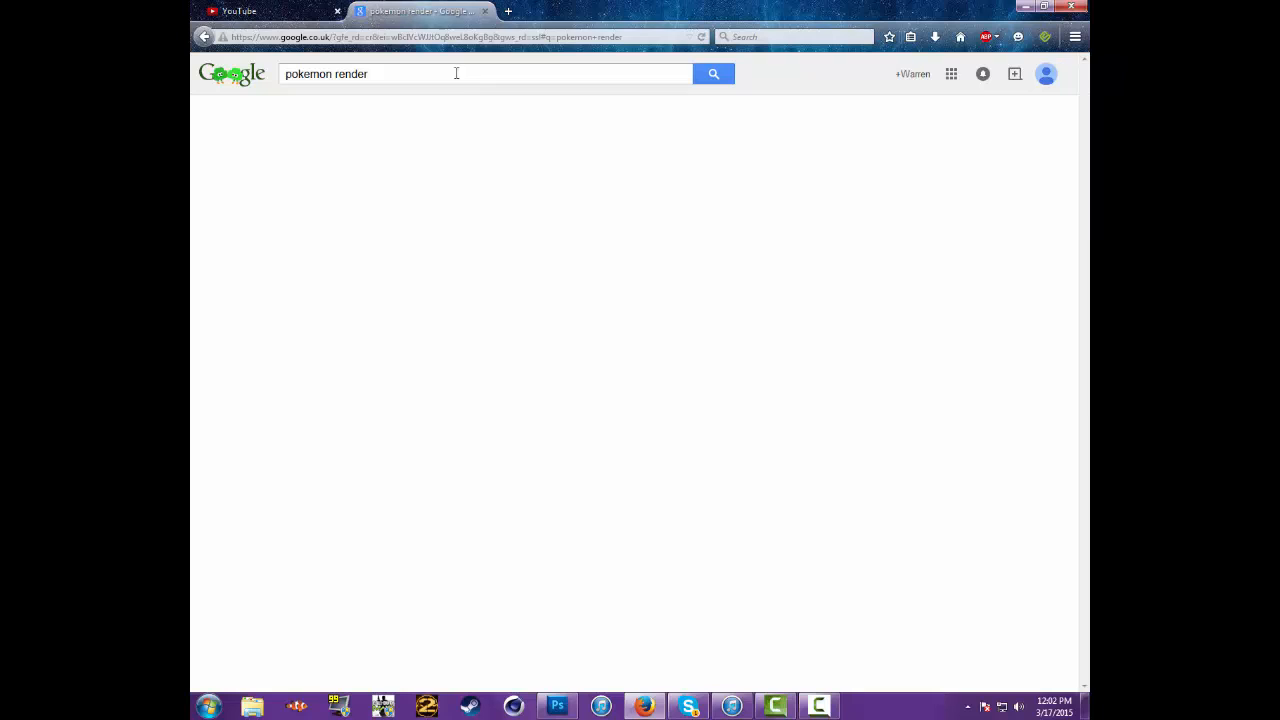
click(344, 118)
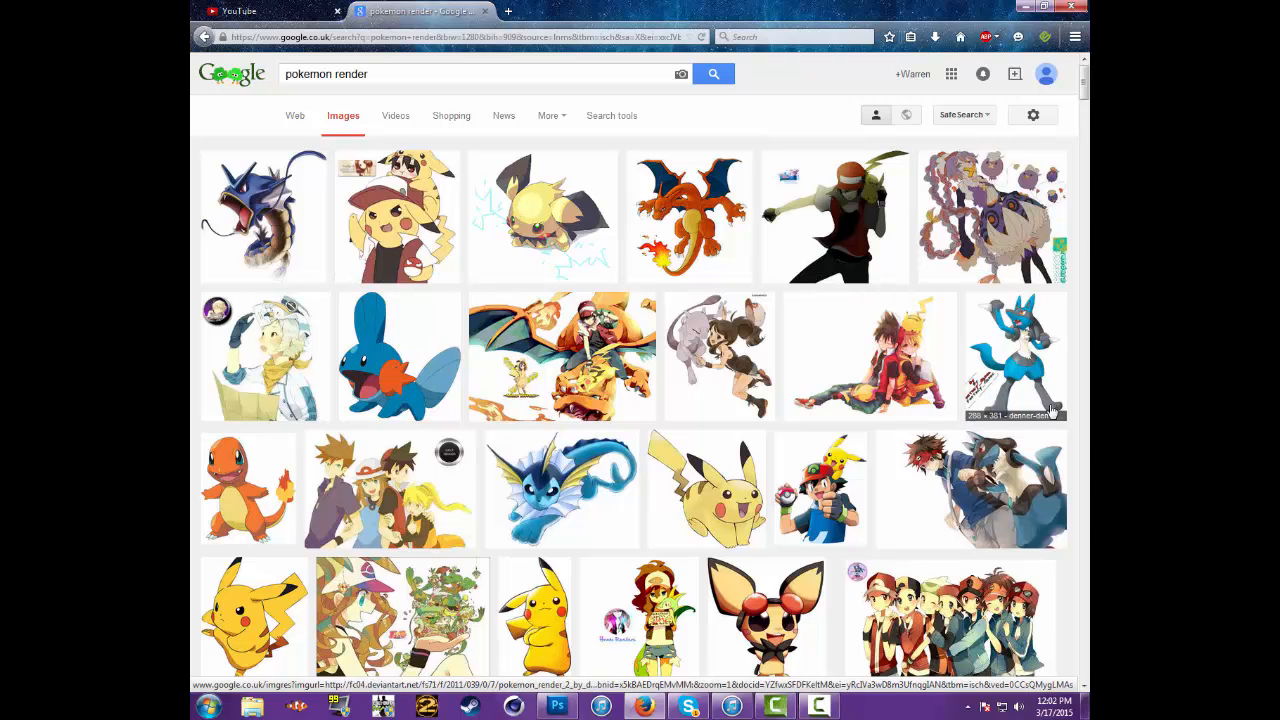
click(263, 212)
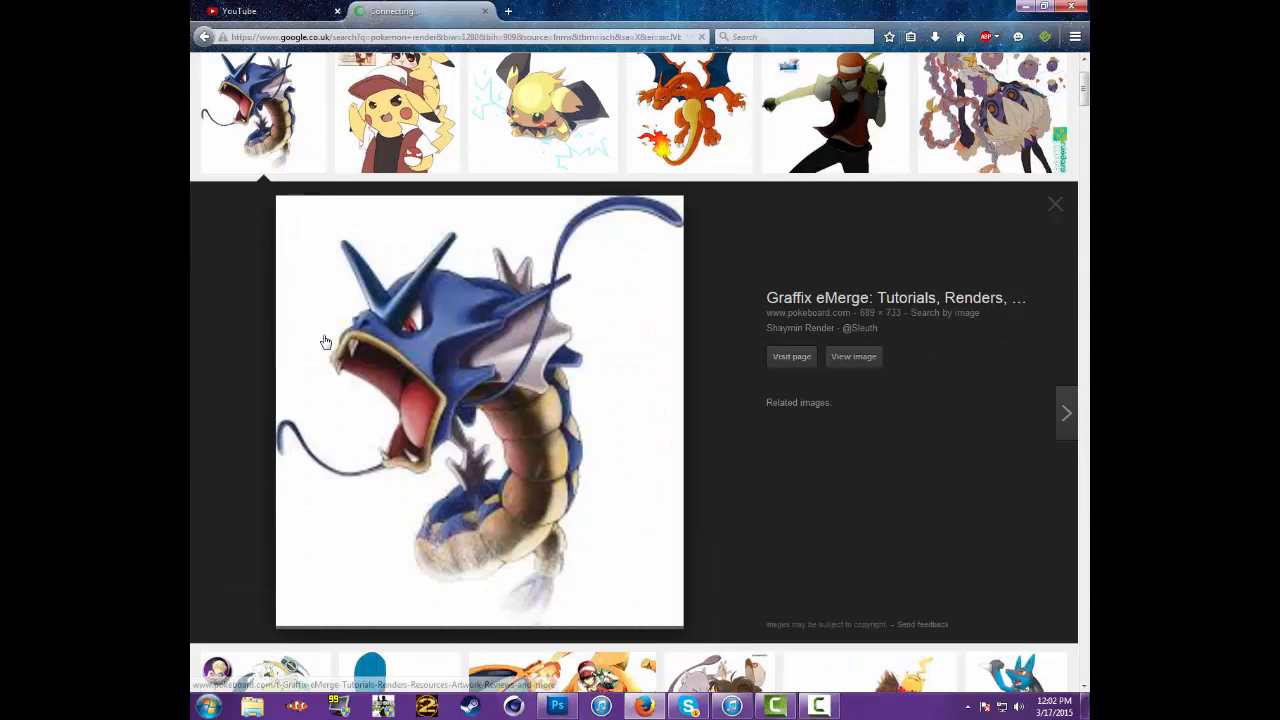
Place the sea serpent image from Firefox over the soldier in template.psd and clear the white background around it with the Magic Wand
drag(455, 311, 590, 415)
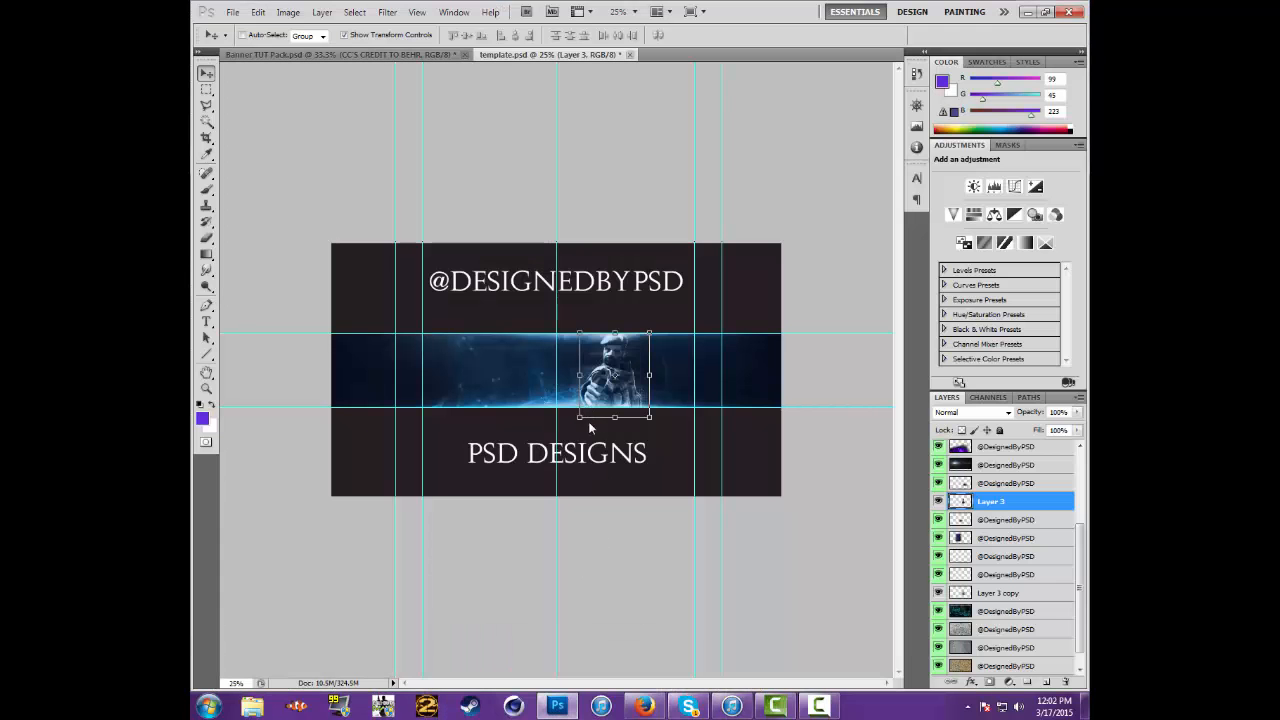
drag(601, 369, 606, 372)
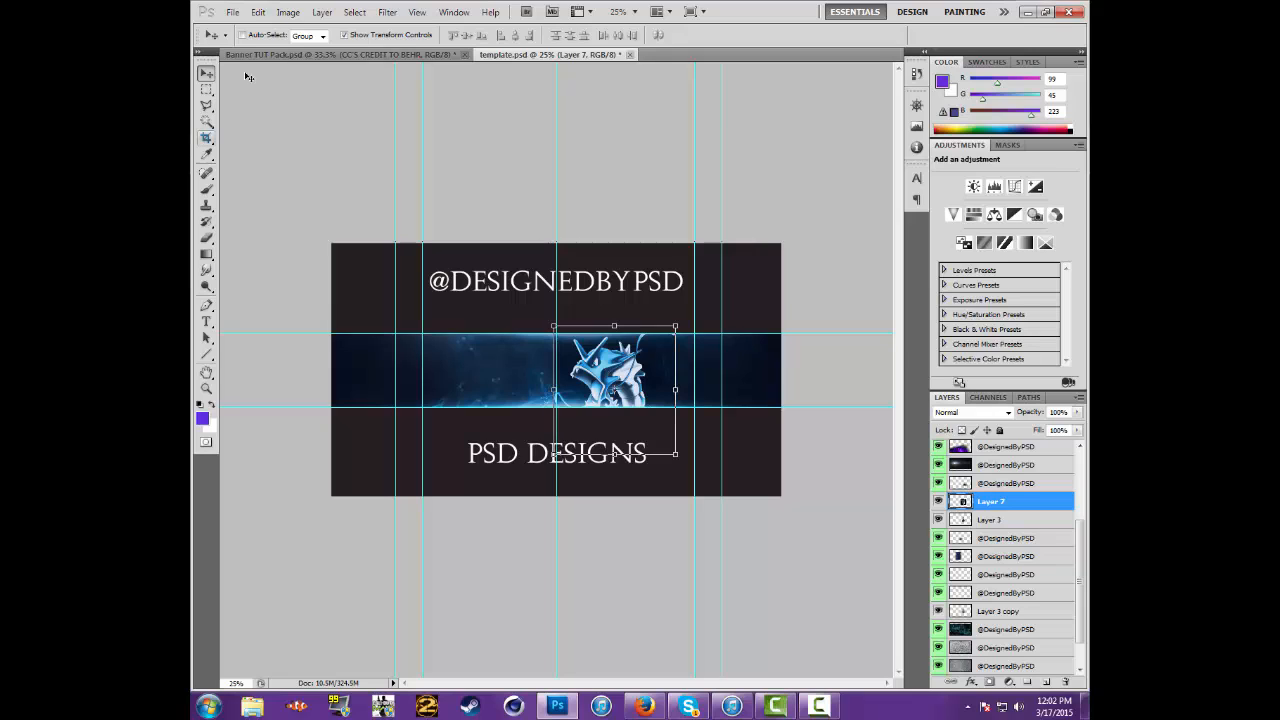
click(206, 121)
click(670, 372)
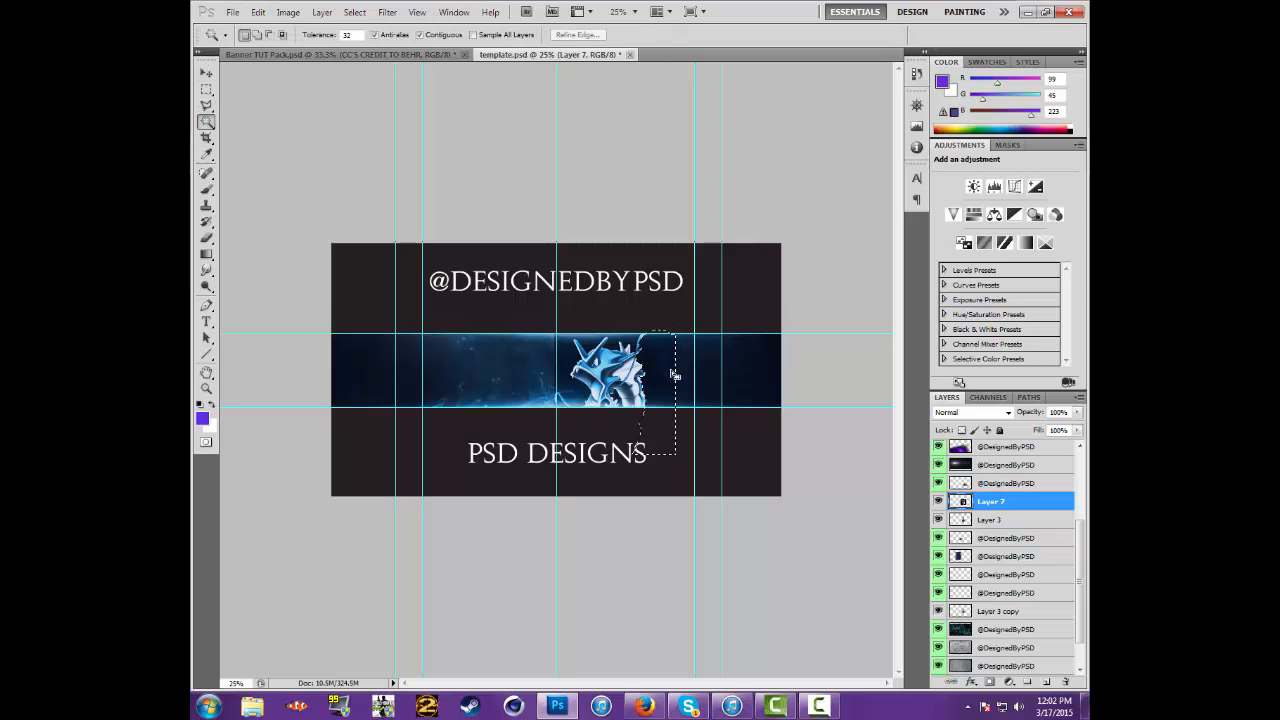
key(ctrl+d)
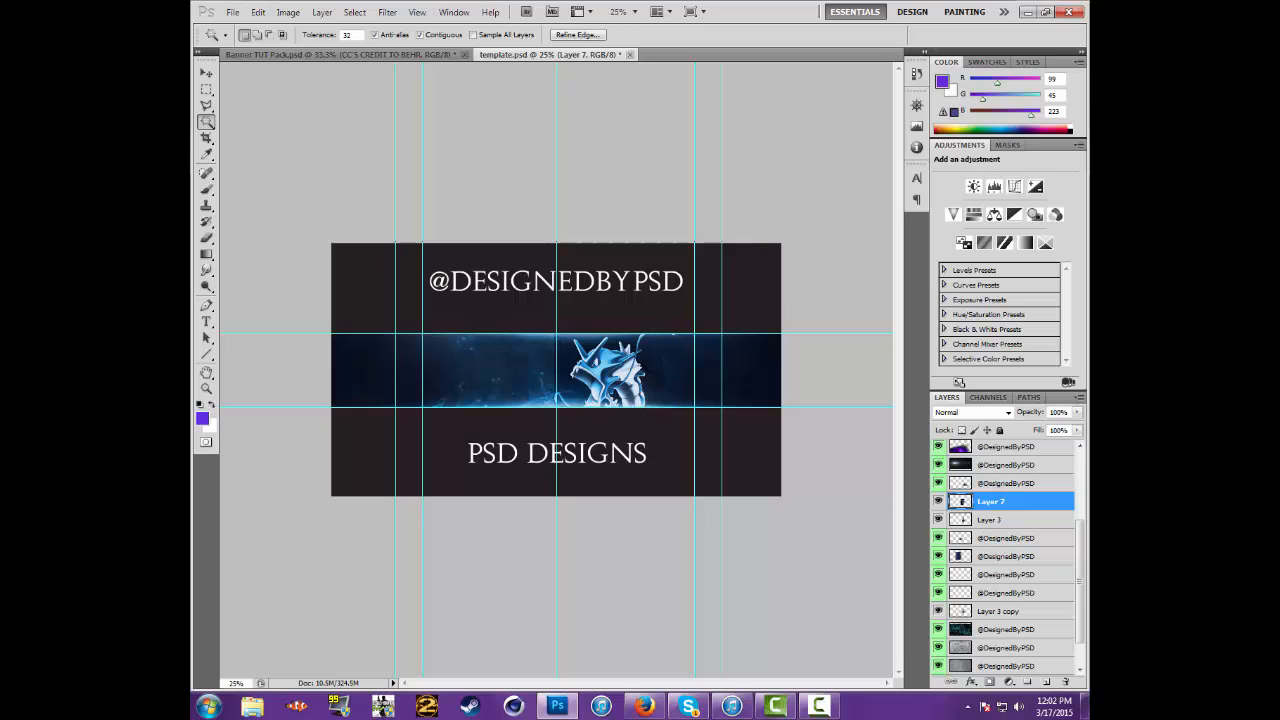
click(564, 362)
key(ctrl+d)
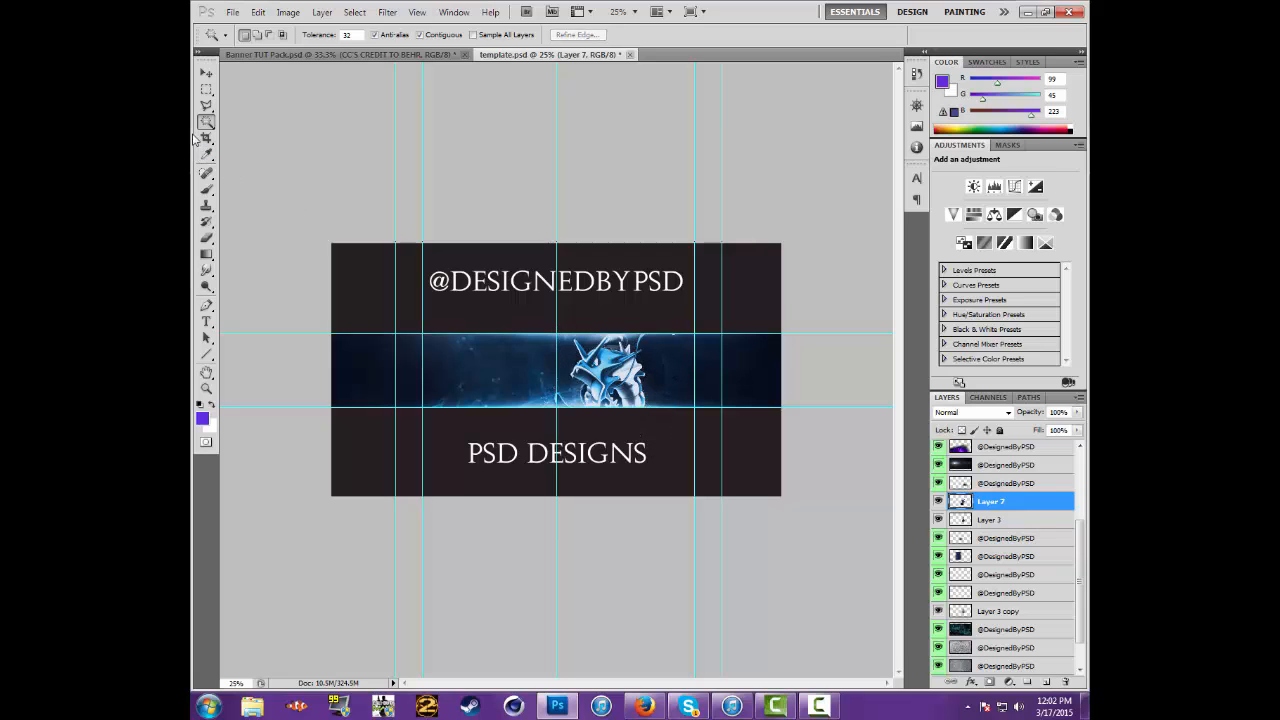
Nudge the serpent upward in the banner strip and remove the leftover background below its jaw with the Magic Wand
click(205, 74)
key(shift+Up)
key(shift+Up)
key(shift+Up)
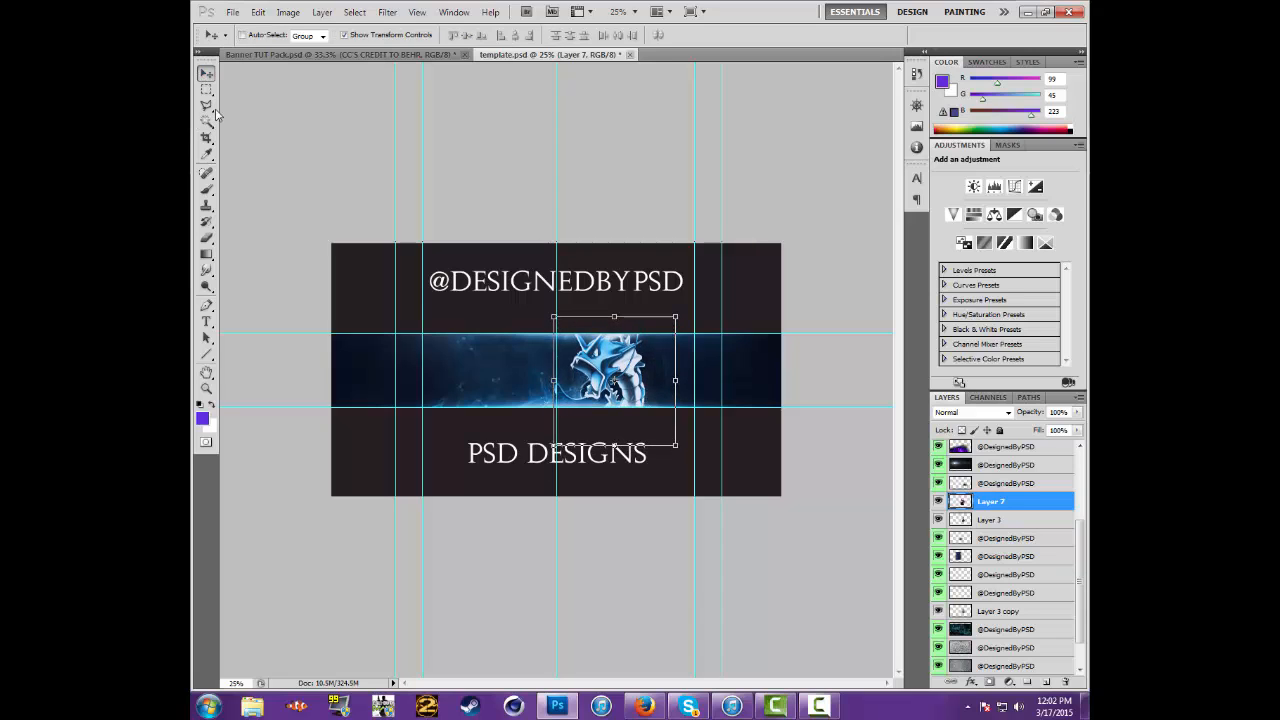
click(206, 121)
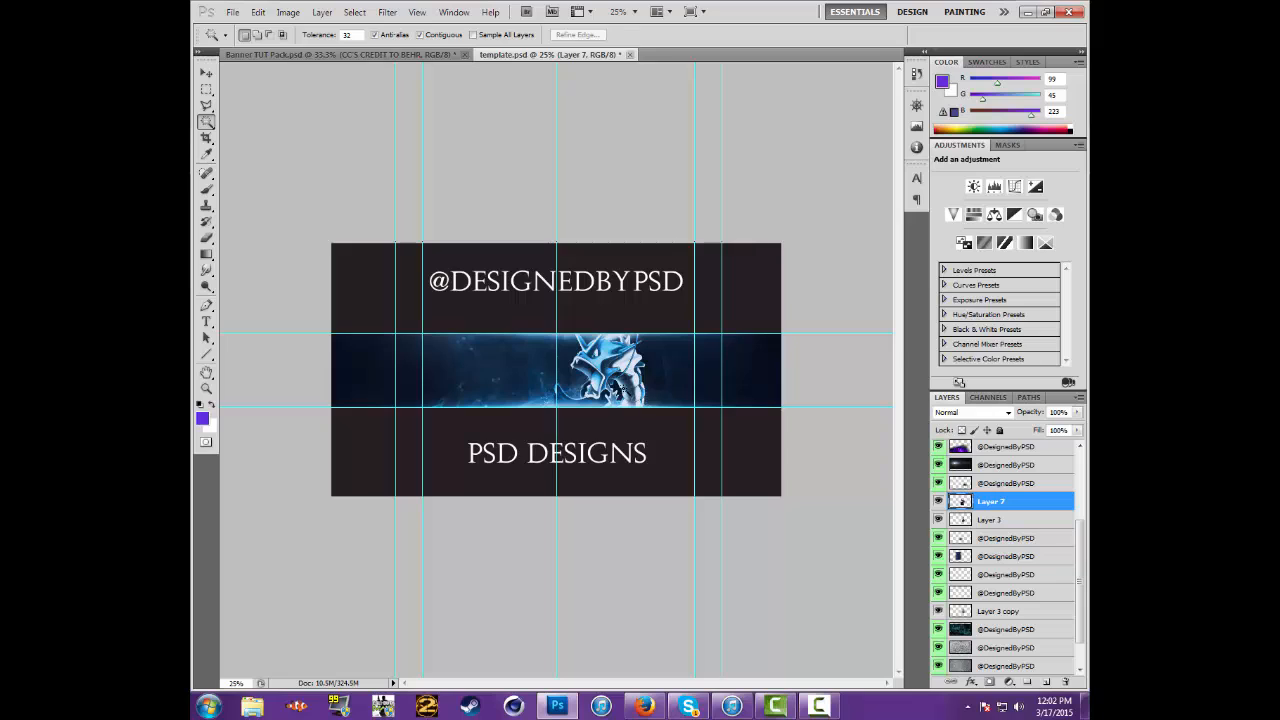
click(614, 388)
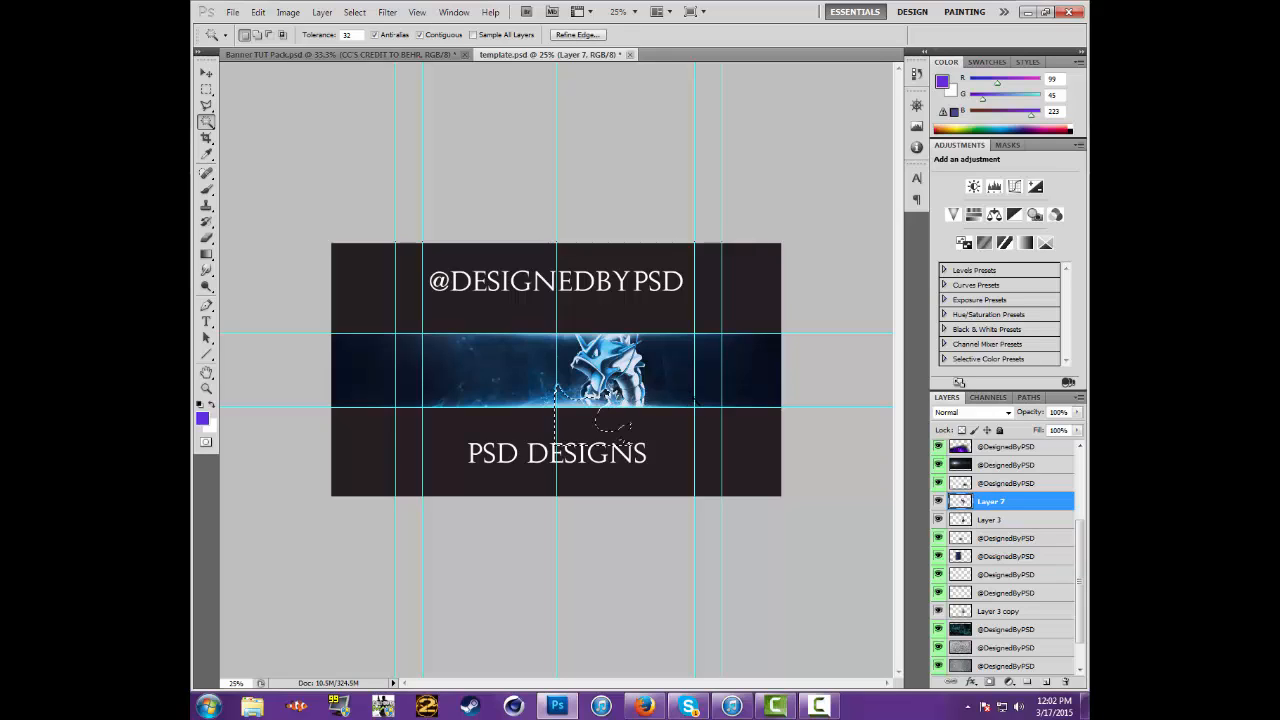
key(ctrl+d)
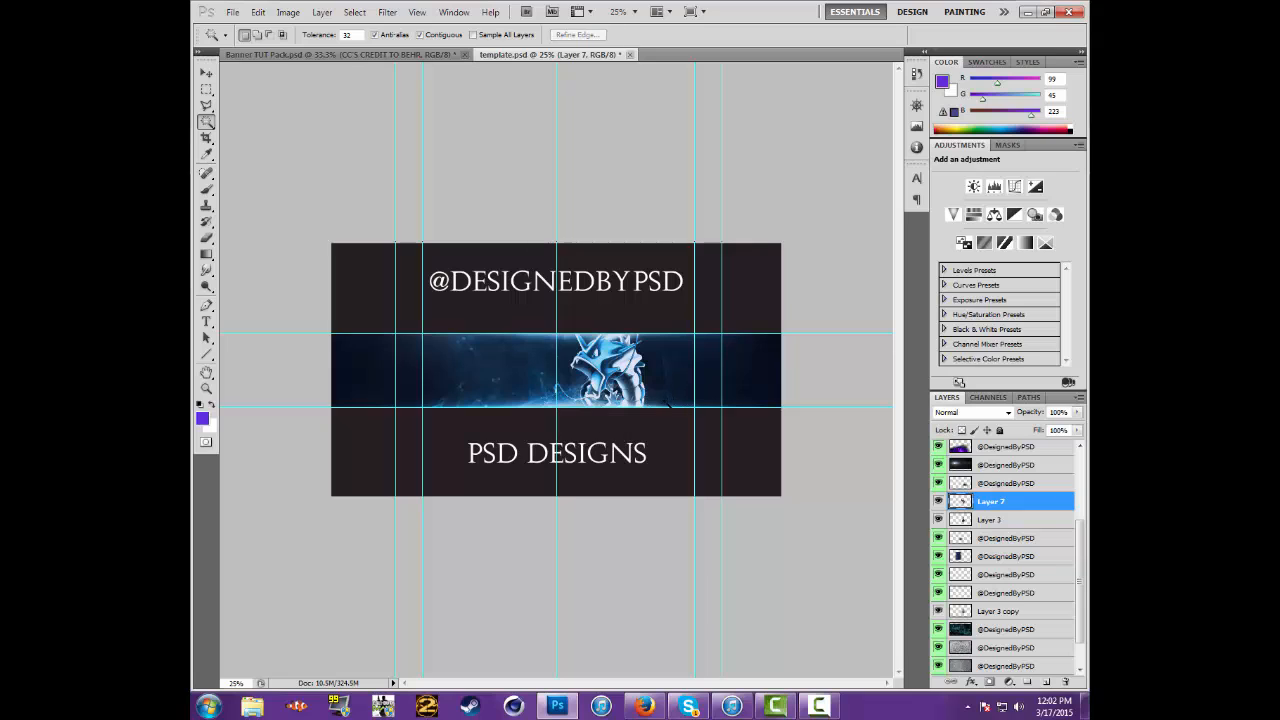
Delete Layer 3, which holds the soldier render
click(206, 73)
click(997, 520)
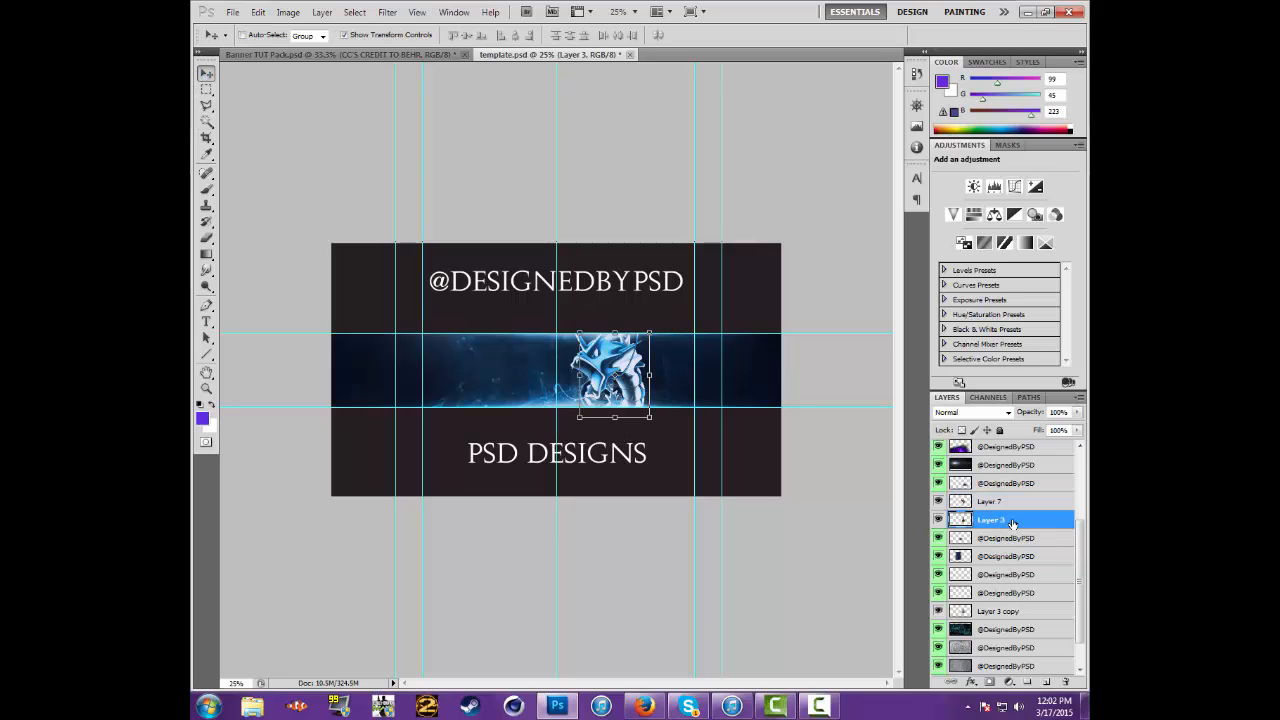
key(Delete)
Replace Layer 3 copy with a duplicate of Layer 7 placed at the same position in the layer stack
click(1023, 502)
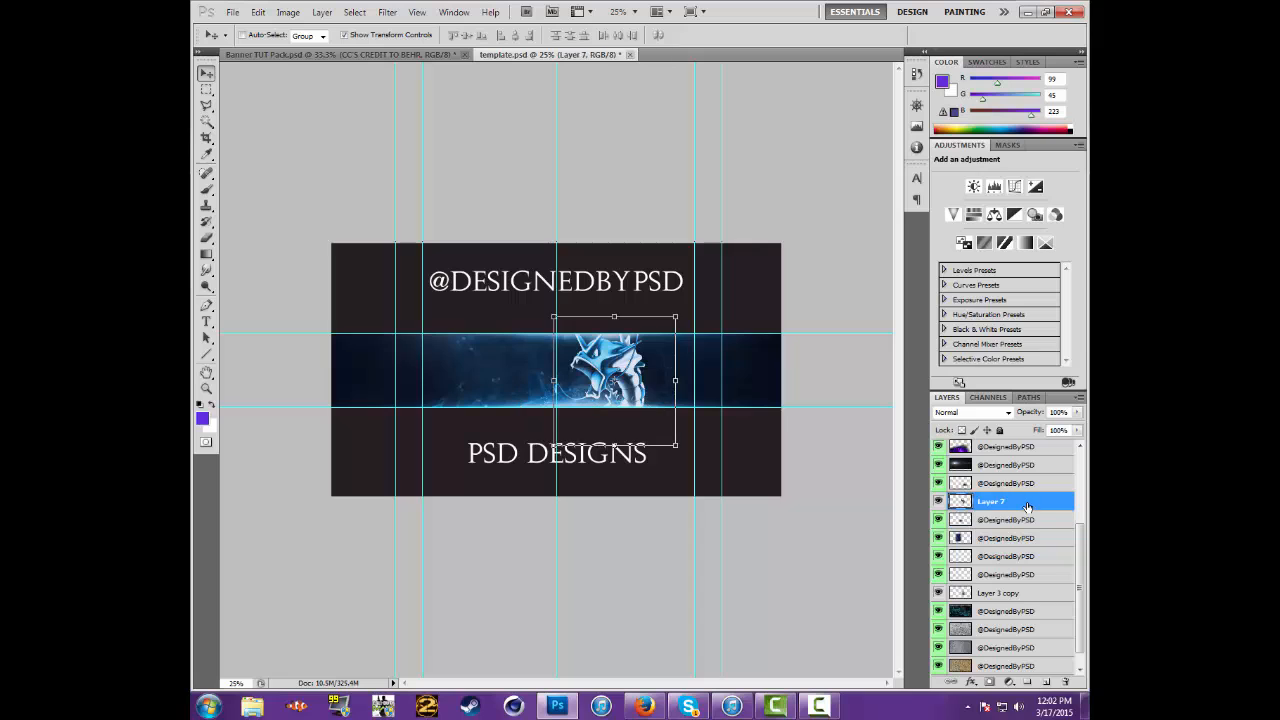
right_click(1029, 507)
click(960, 216)
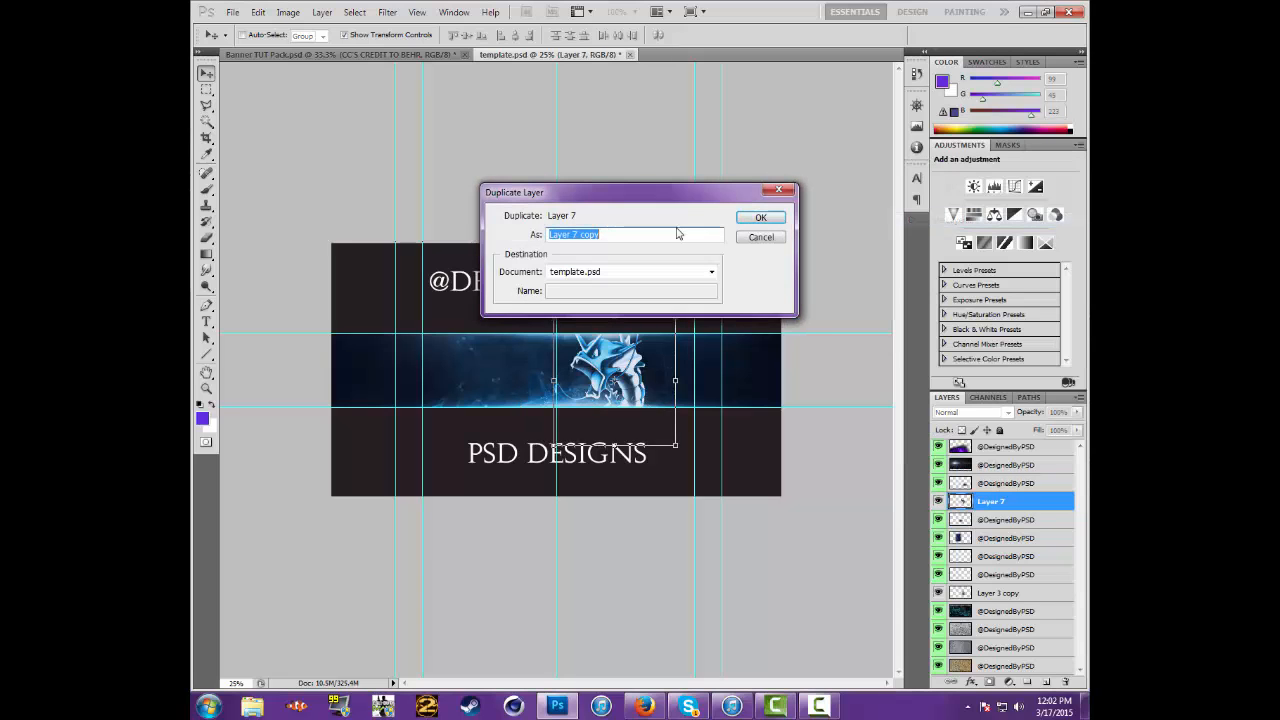
click(761, 218)
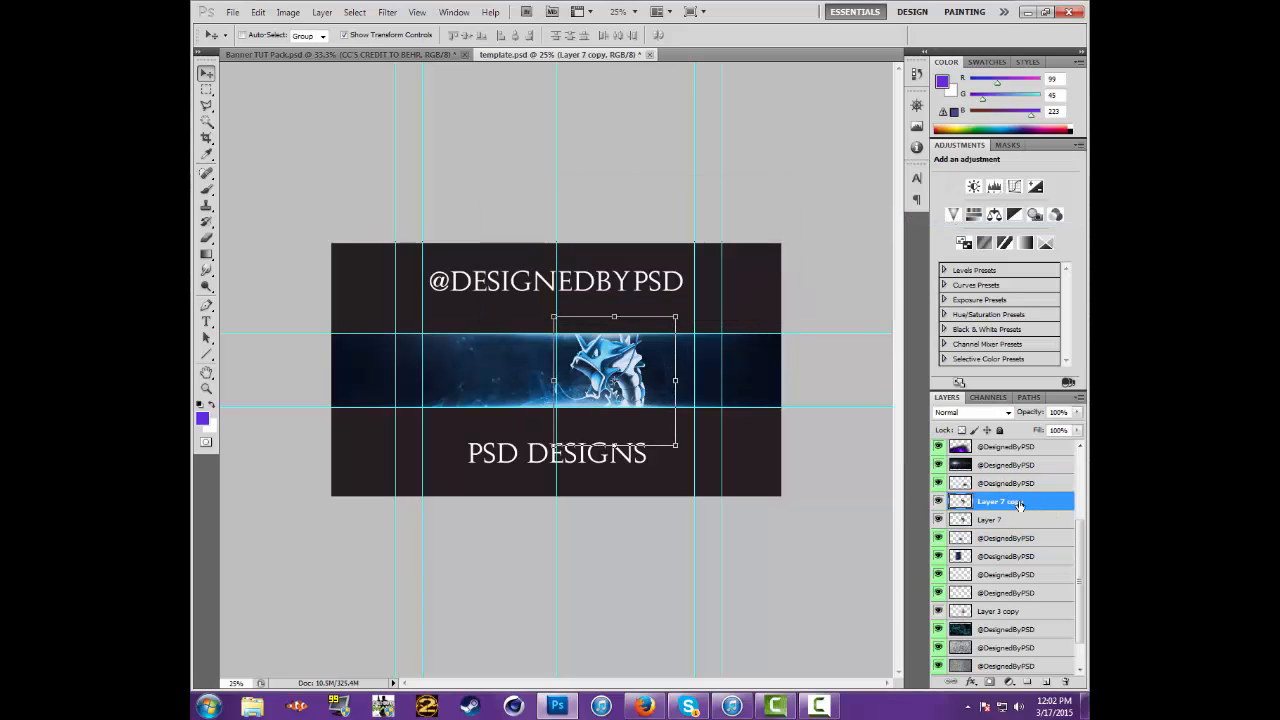
drag(1019, 505, 1030, 603)
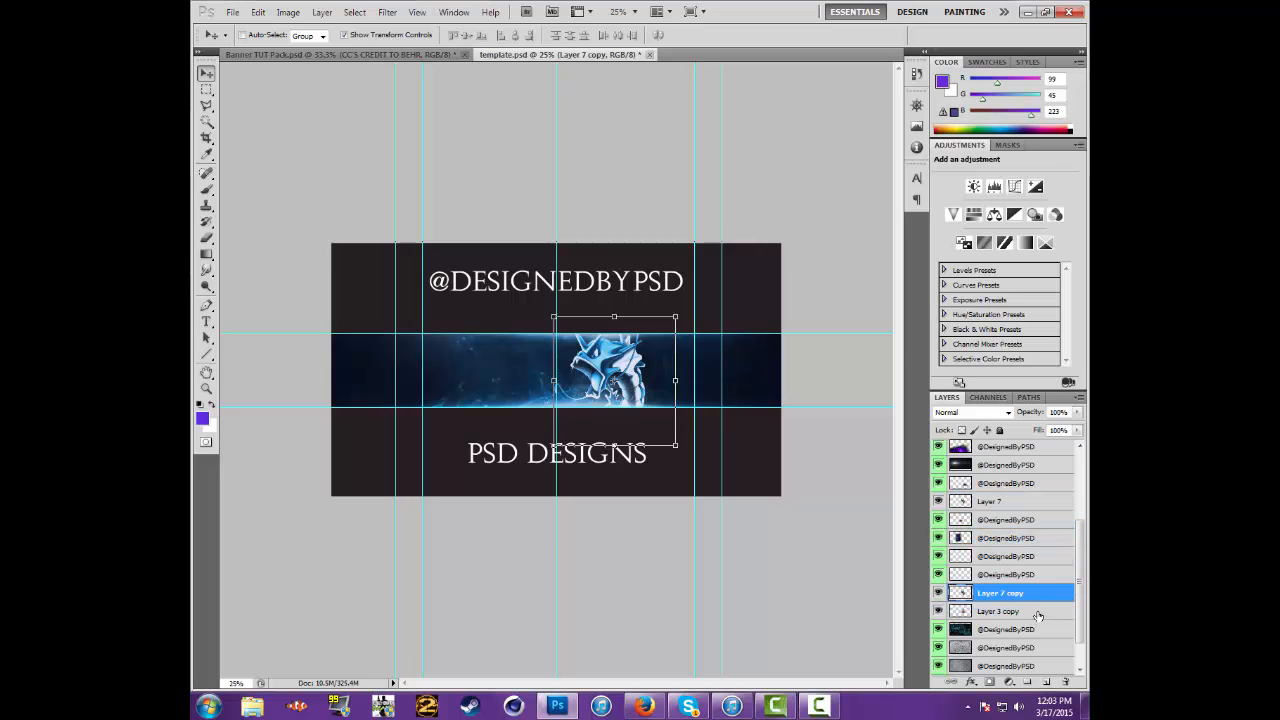
click(1038, 616)
key(Delete)
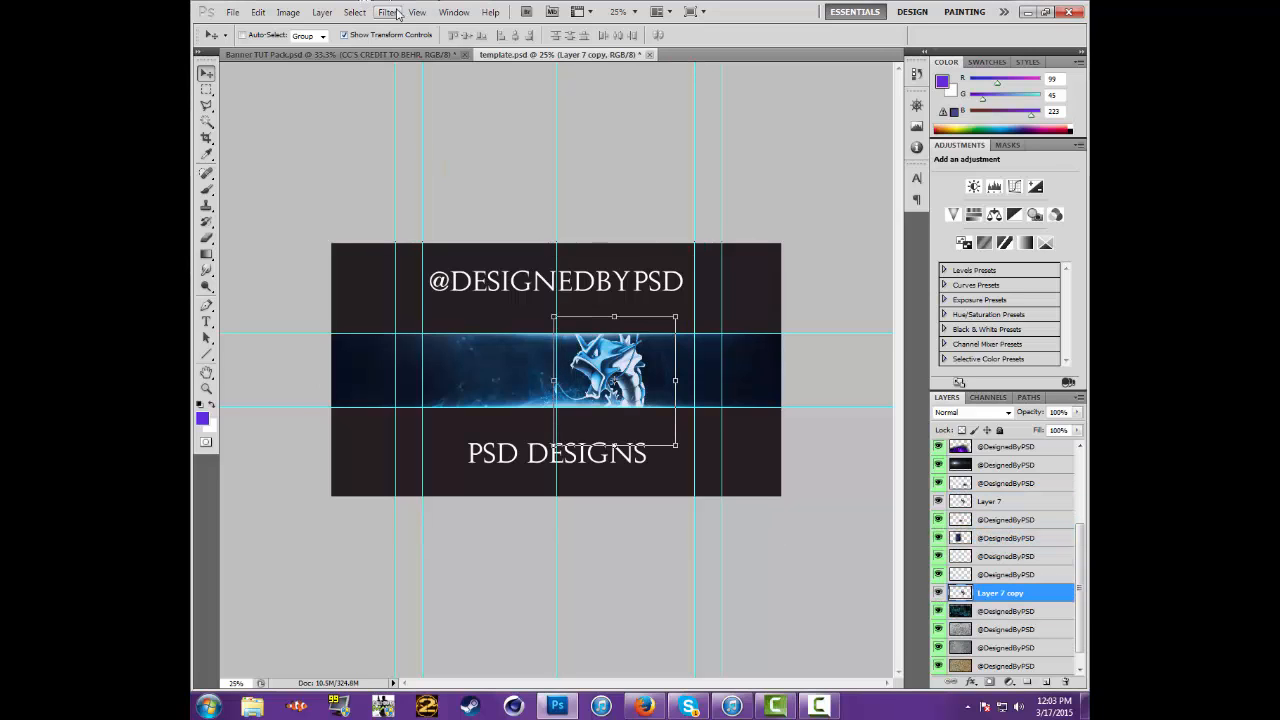
Apply a Motion Blur to Layer 7 copy with angle 0° and distance 225 pixels
click(397, 12)
mouse_move(425, 141)
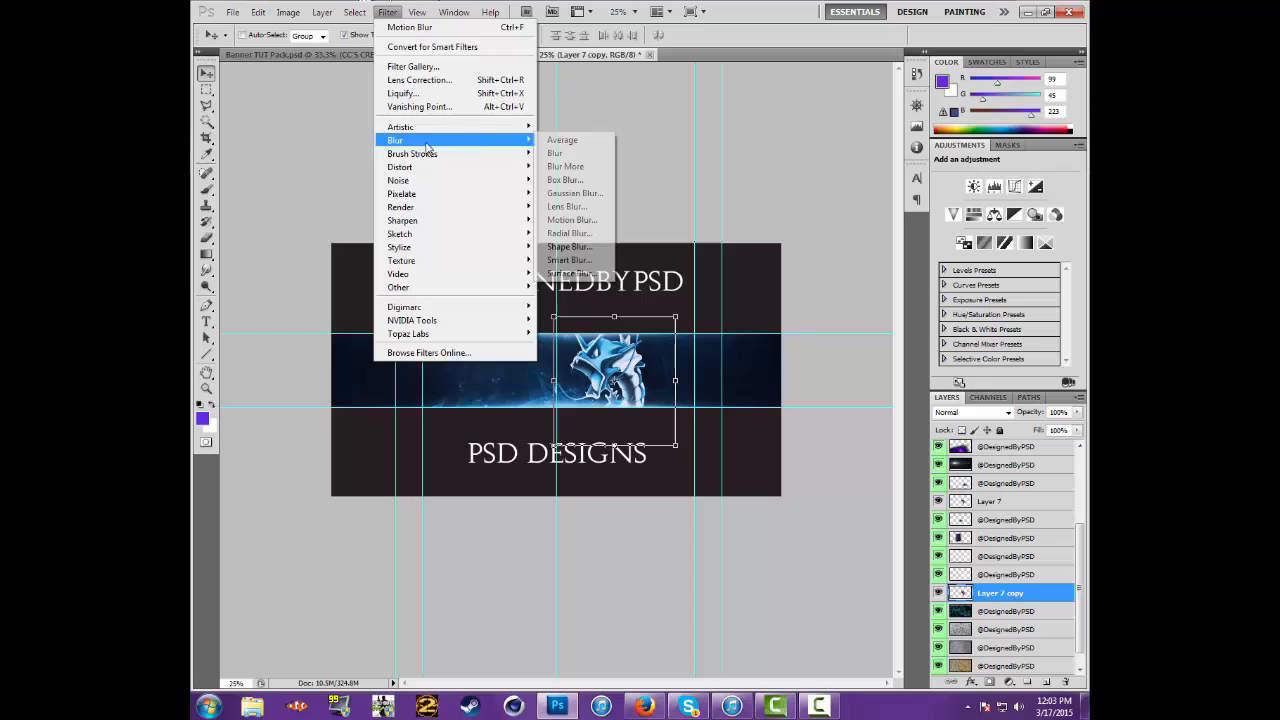
click(580, 217)
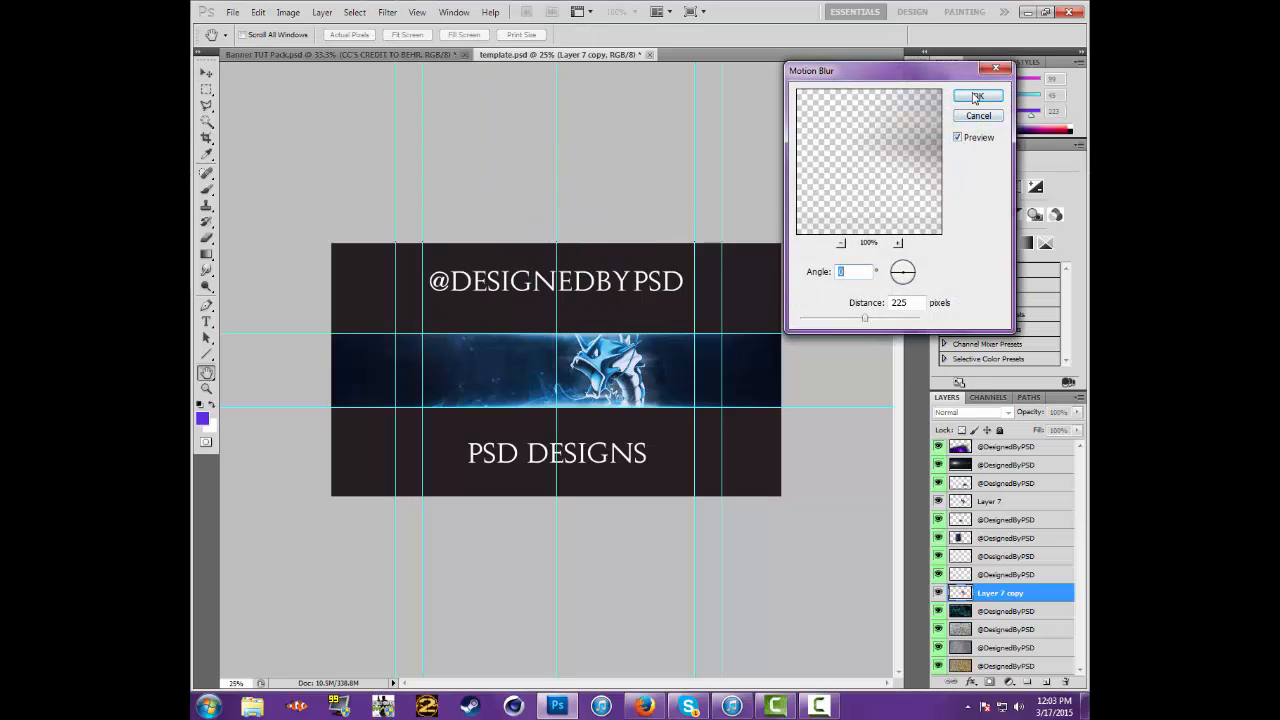
click(976, 97)
Duplicate the motion-blurred Layer 7 copy and move the duplicate directly above Layer 7
right_click(1050, 584)
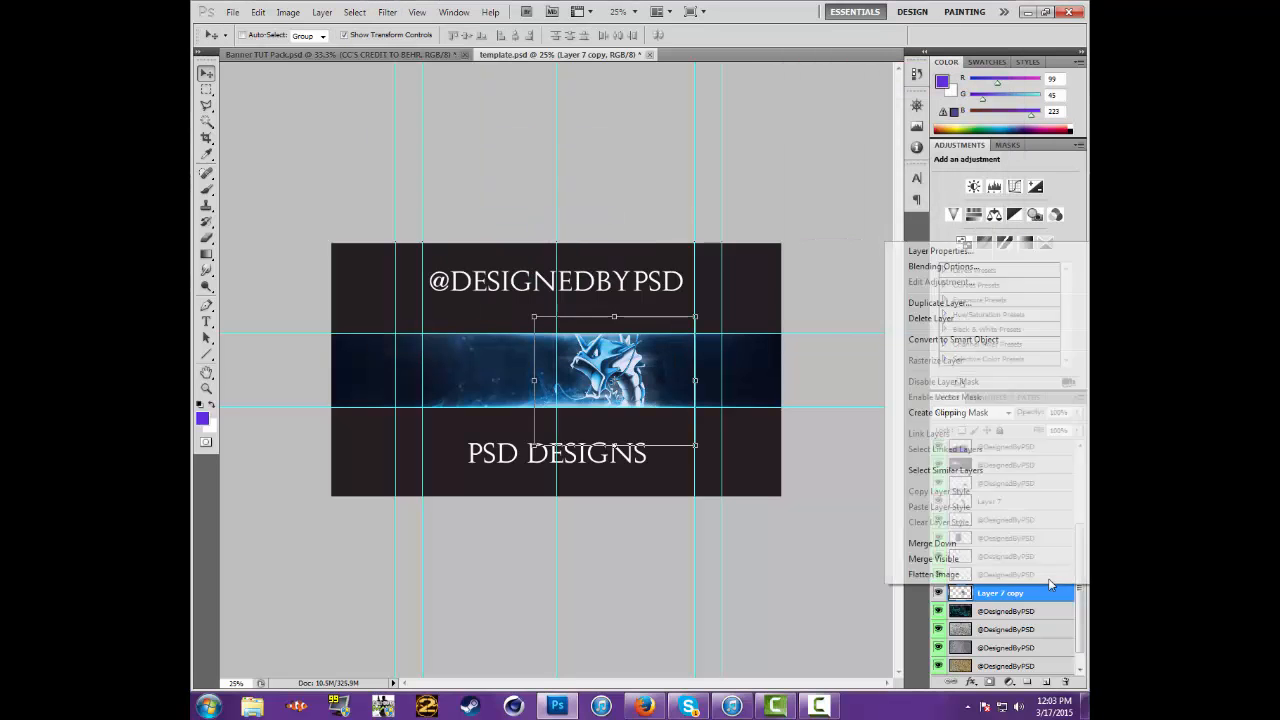
click(937, 302)
click(760, 220)
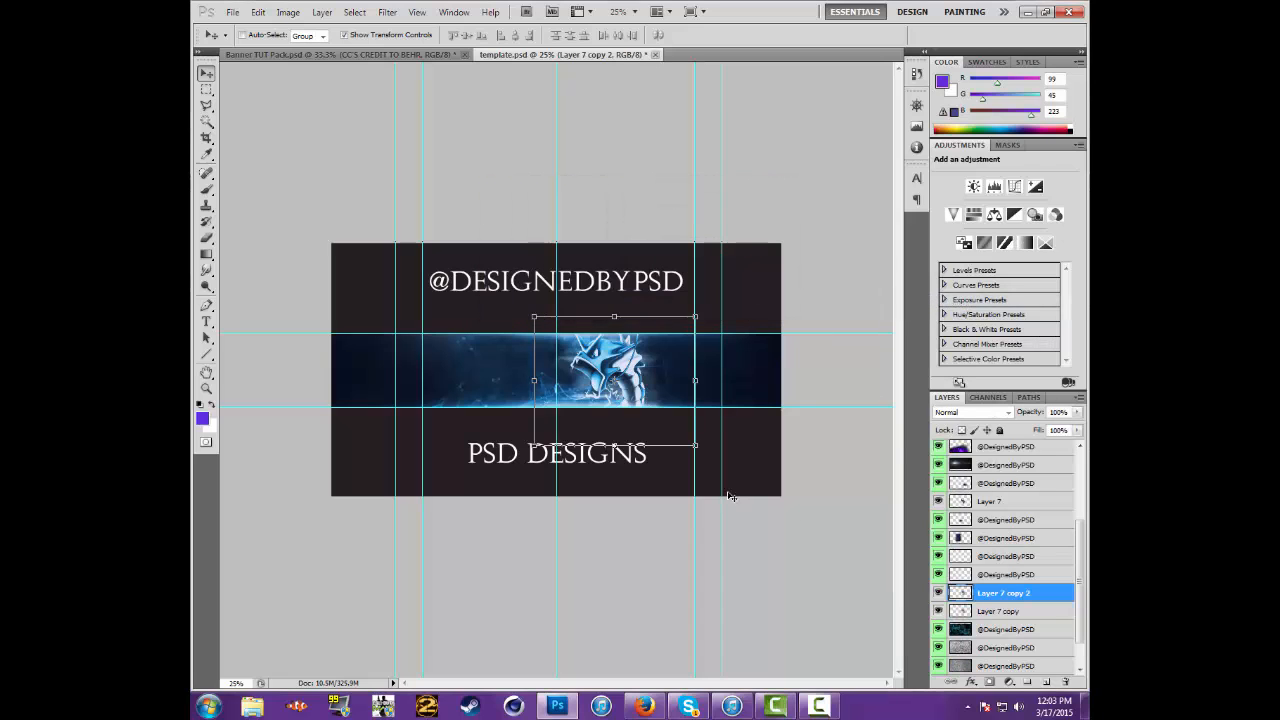
drag(1042, 596, 1026, 490)
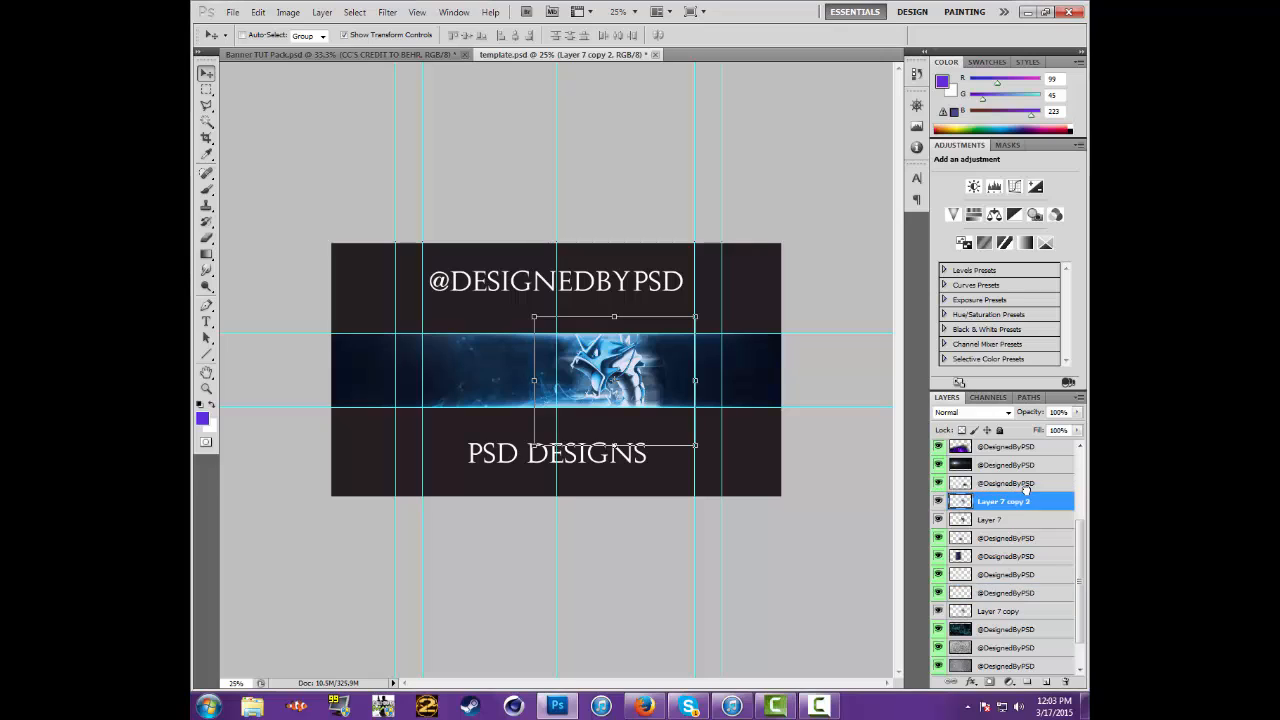
Activate the Eraser tool and zoom template.psd to 50%
click(202, 240)
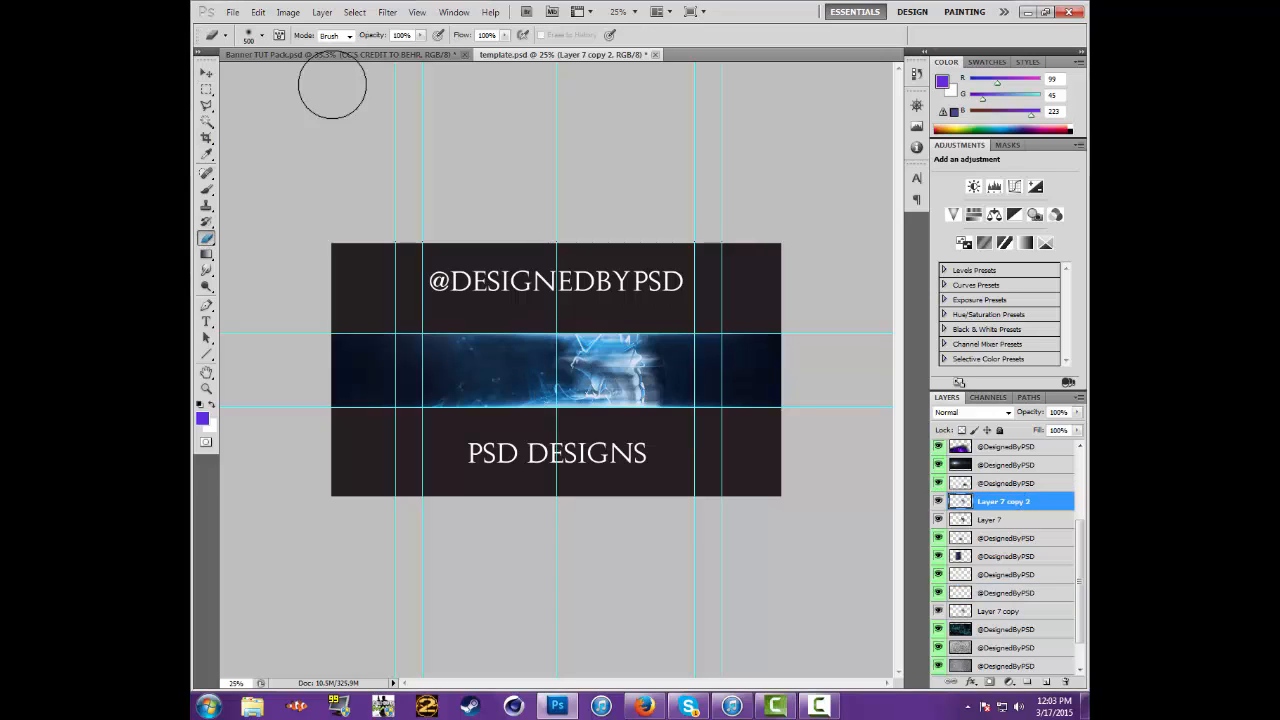
click(630, 12)
click(640, 34)
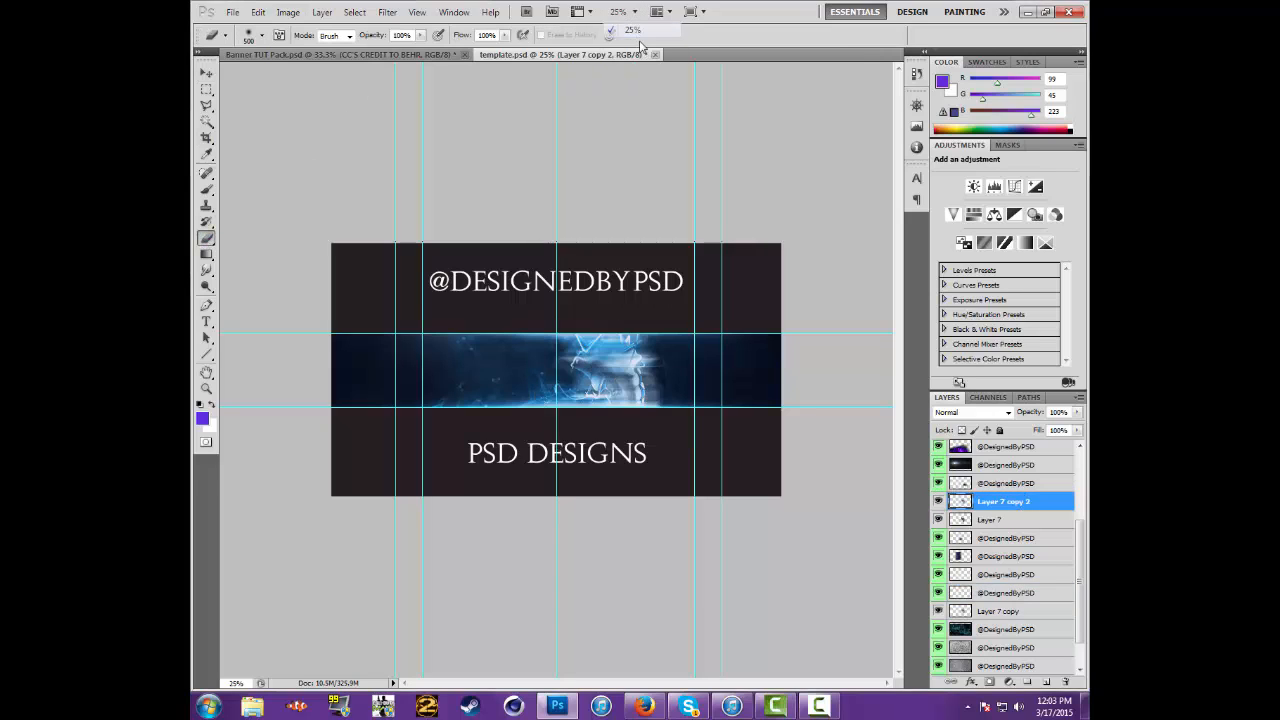
click(637, 12)
click(633, 46)
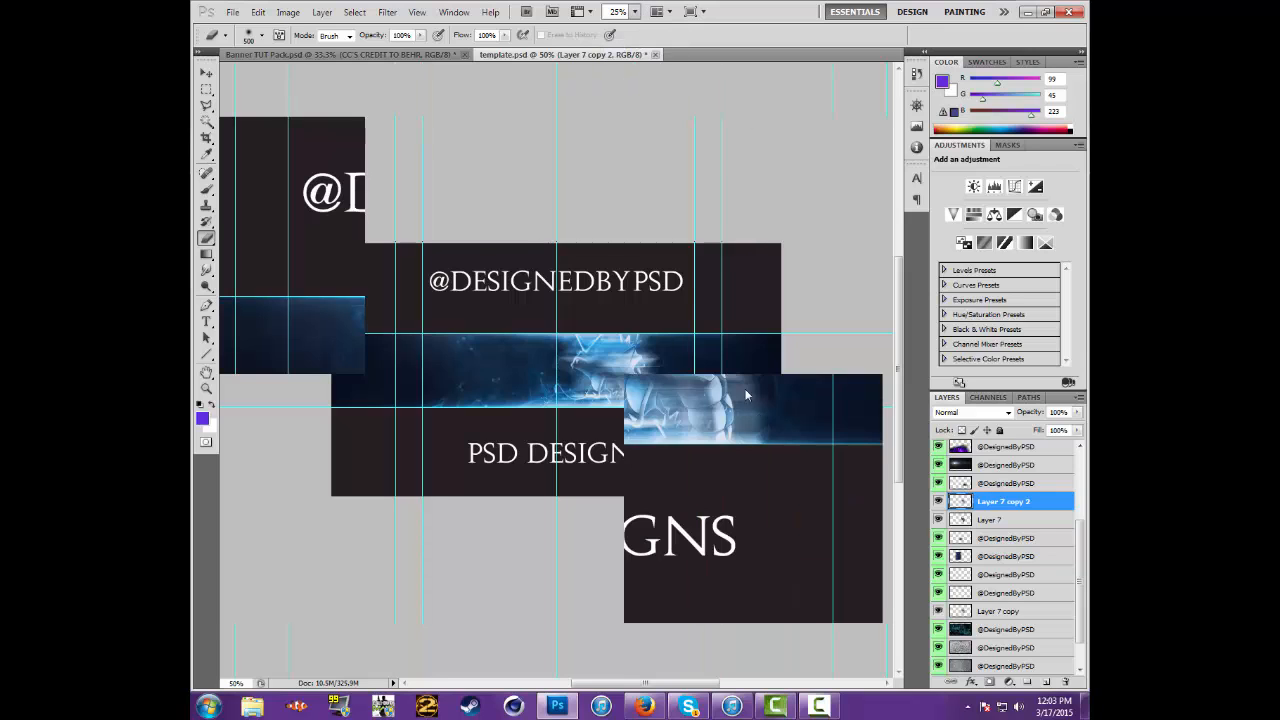
Try erasing the blurred duplicate over the serpent with a soft 100 px brush, and undo the strokes
click(262, 36)
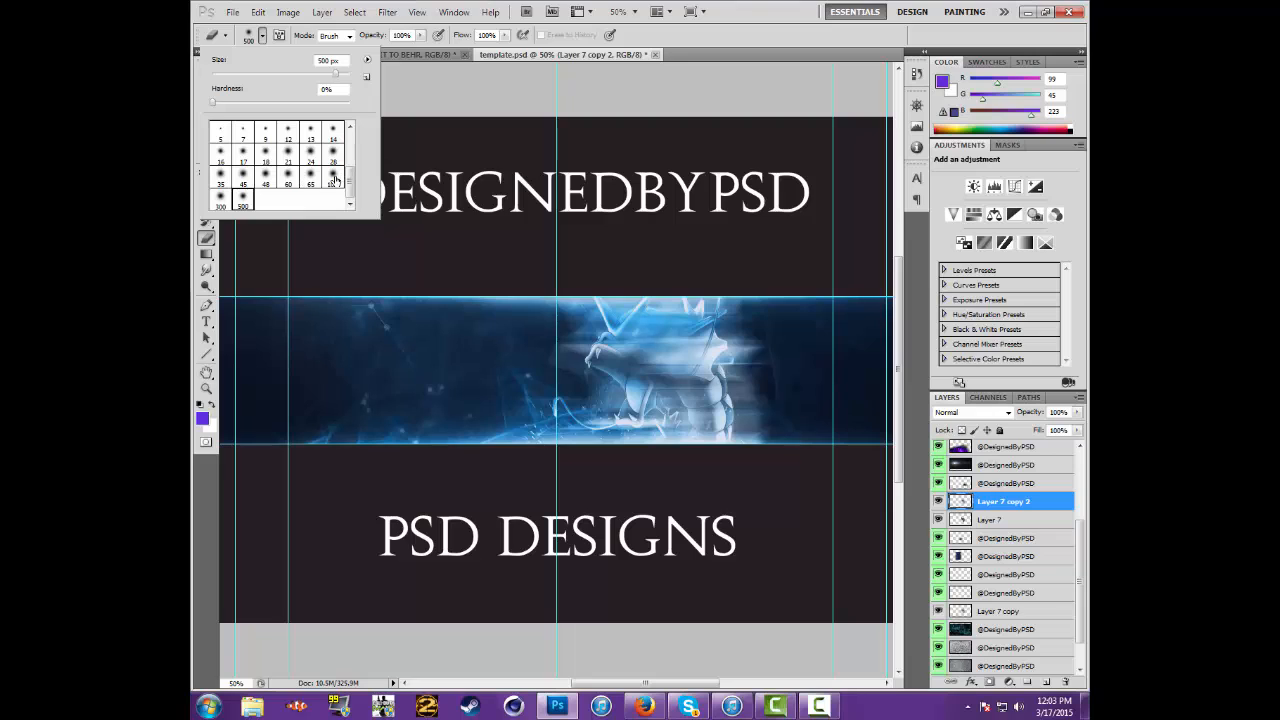
click(332, 180)
click(1040, 495)
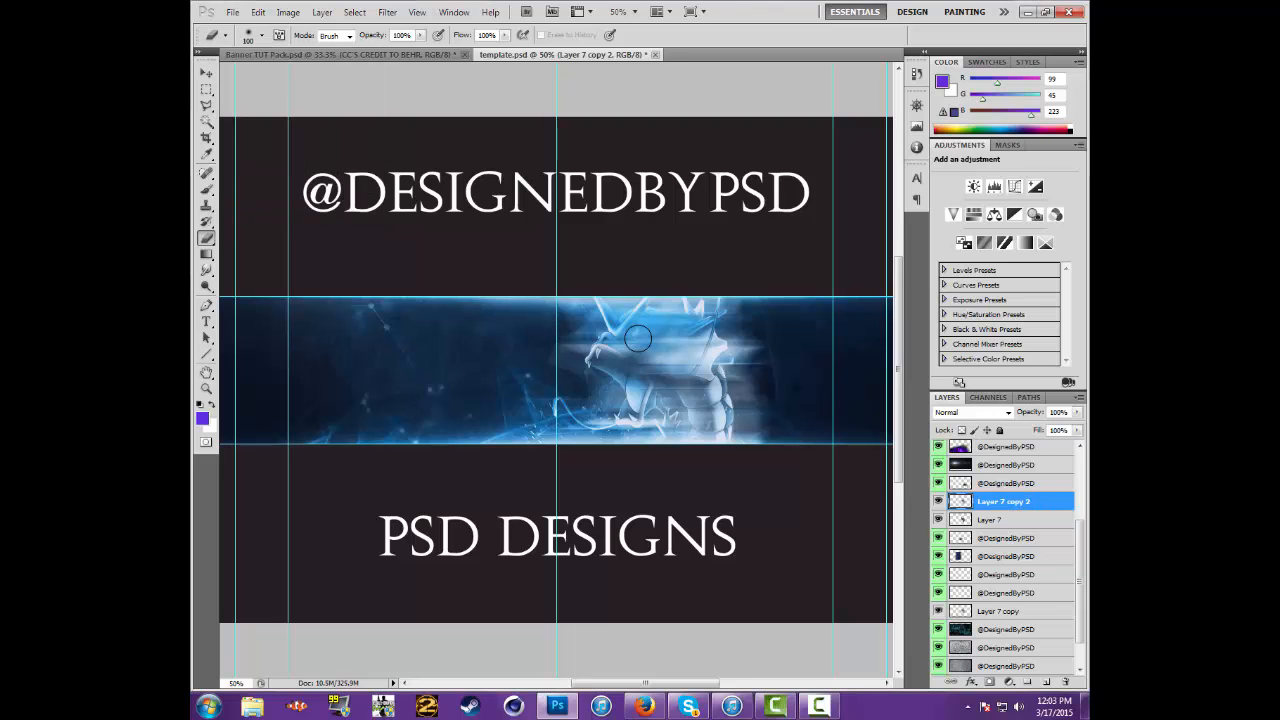
mouse_move(729, 446)
mouse_down()
mouse_move(637, 345)
mouse_move(672, 444)
mouse_up()
key(ctrl+alt+z)
key(ctrl+alt+z)
key(ctrl+alt+z)
Erase the middle of the blurred duplicate over the serpent's head and neck with a soft 500 px brush
click(262, 36)
click(242, 197)
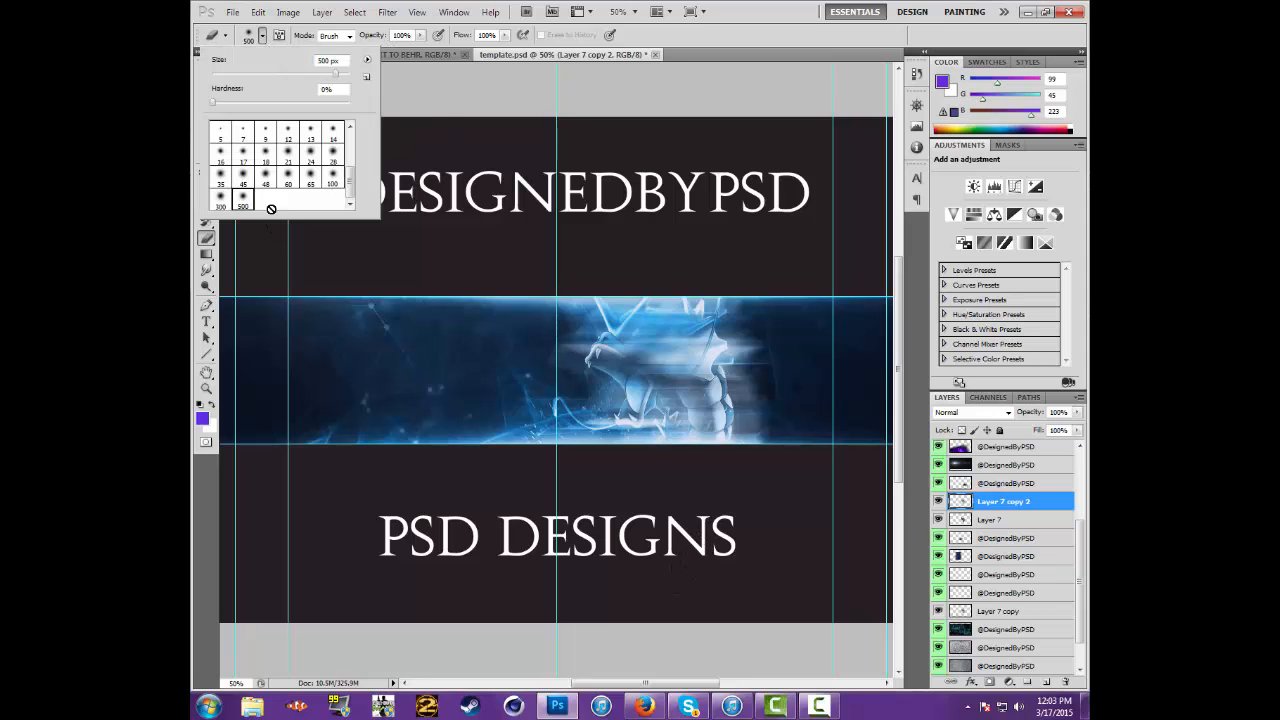
click(670, 378)
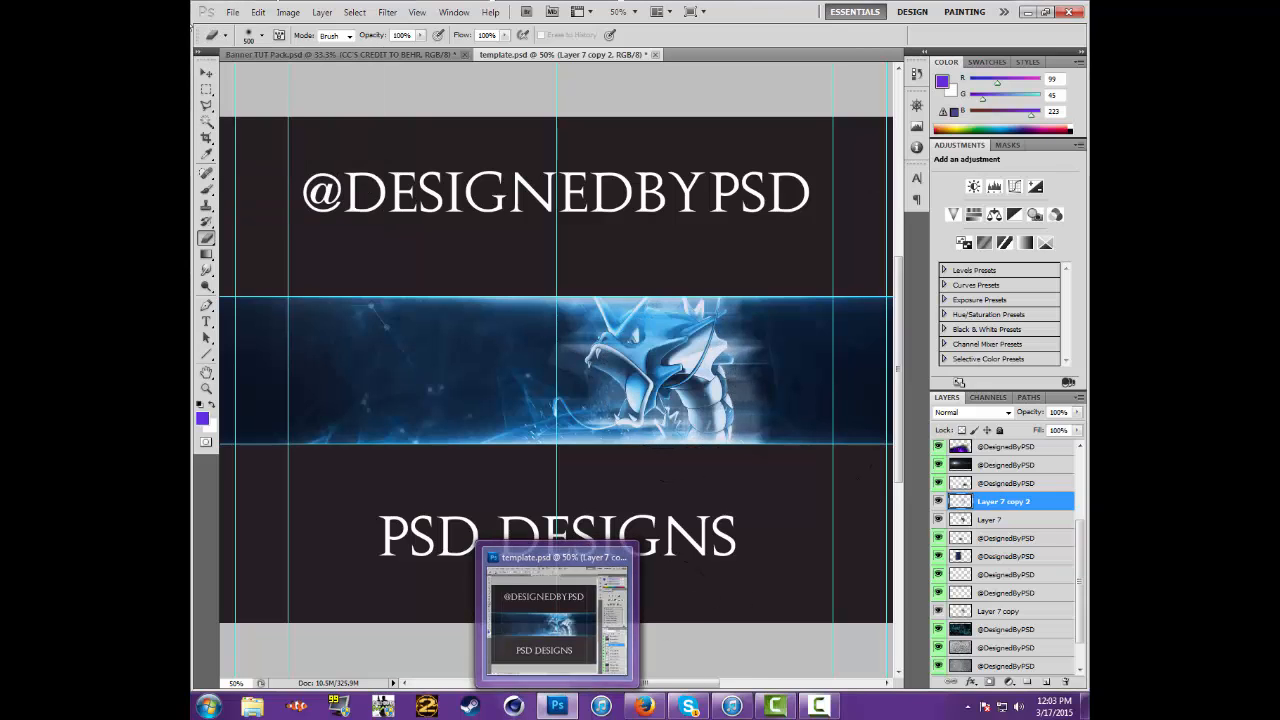
click(206, 73)
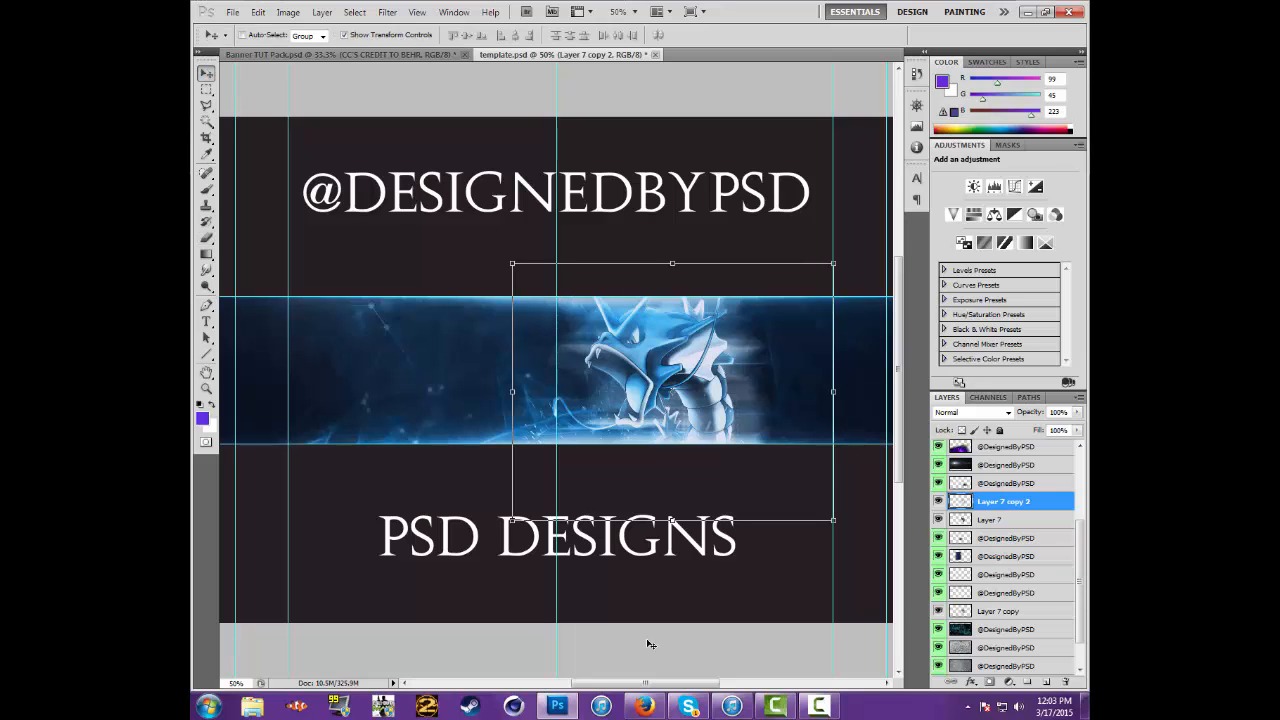
Draw a text box in the banner strip beside the serpent's open mouth and set the font size to 36 pt
drag(645, 683, 629, 683)
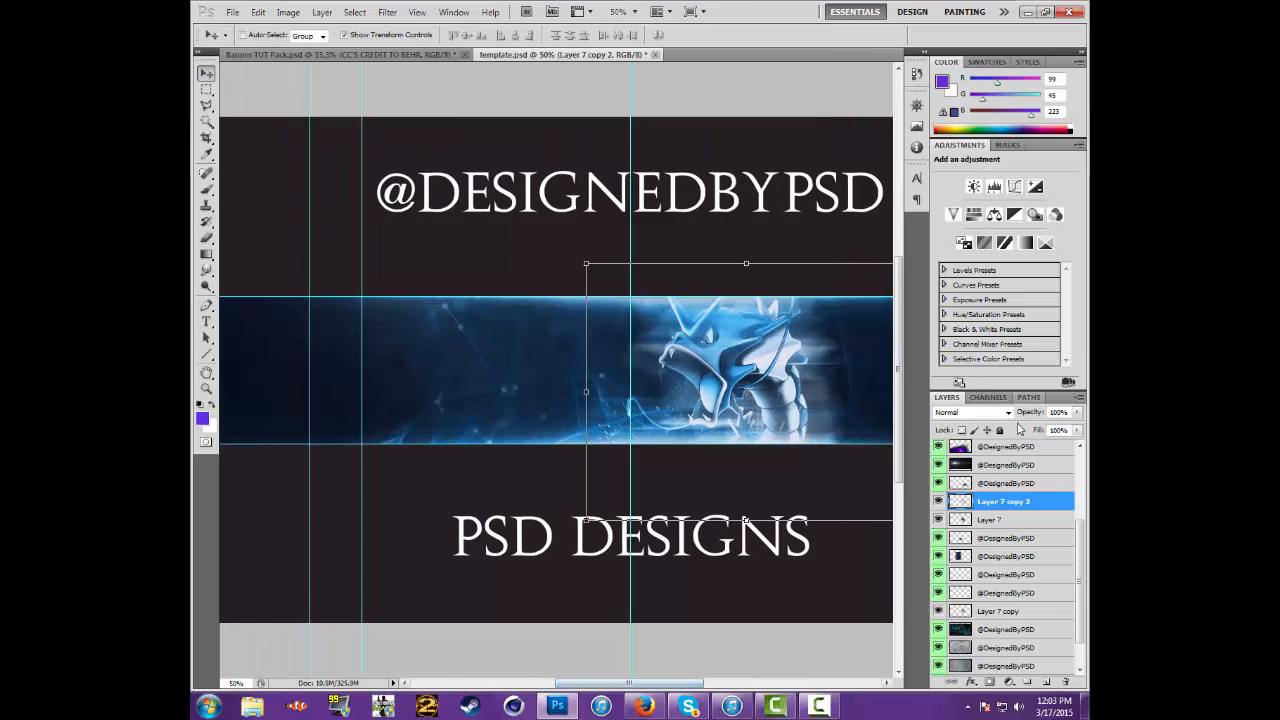
scroll(1004, 462, up, 3)
scroll(1022, 550, down, 1)
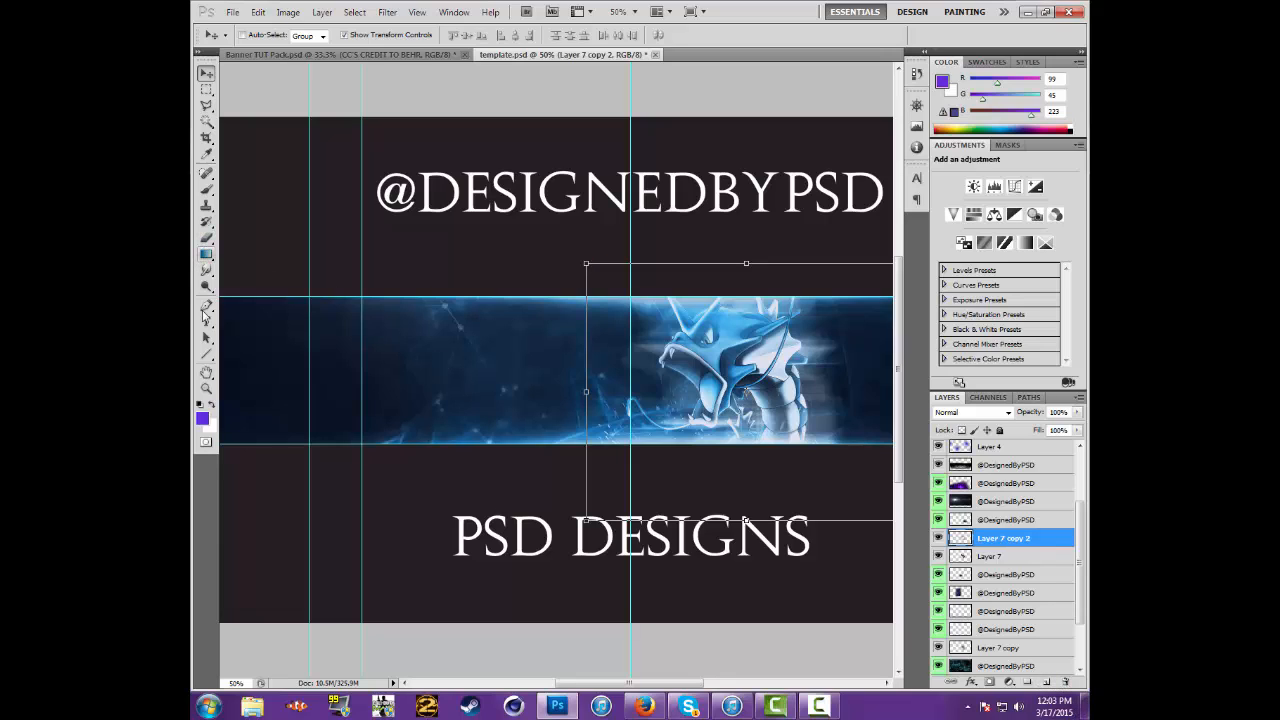
click(206, 321)
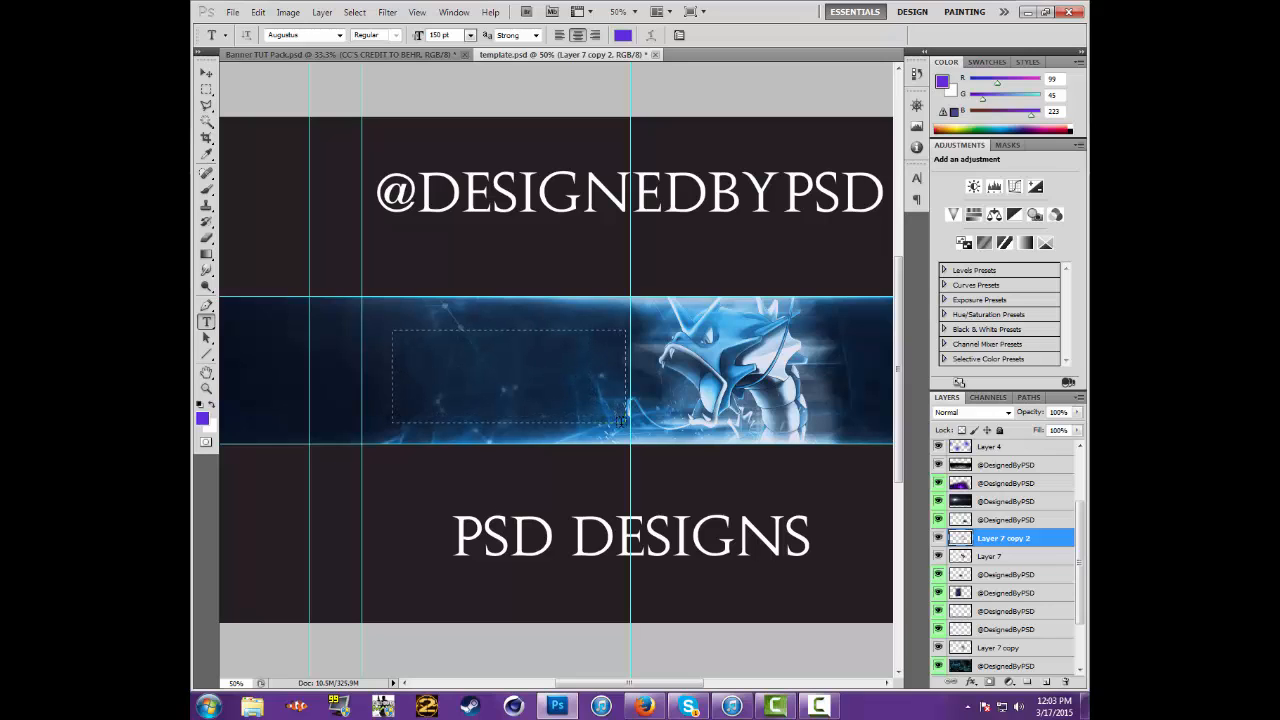
drag(628, 424, 391, 329)
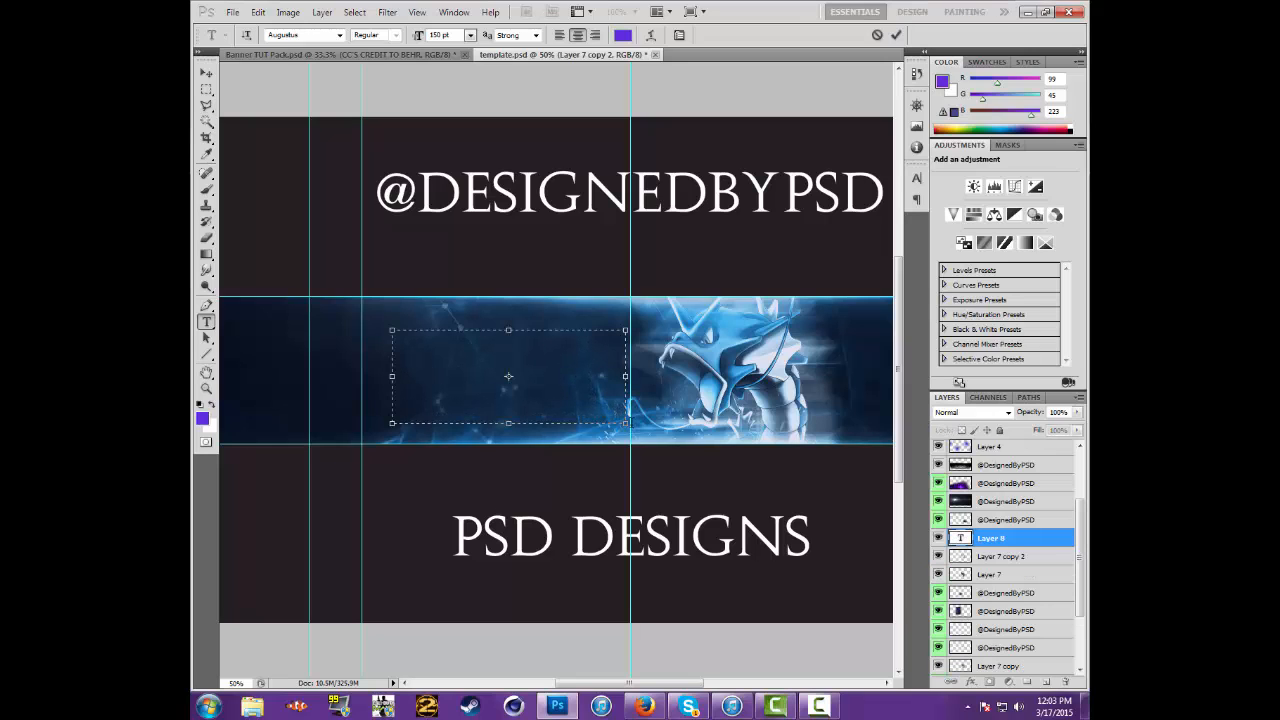
click(470, 35)
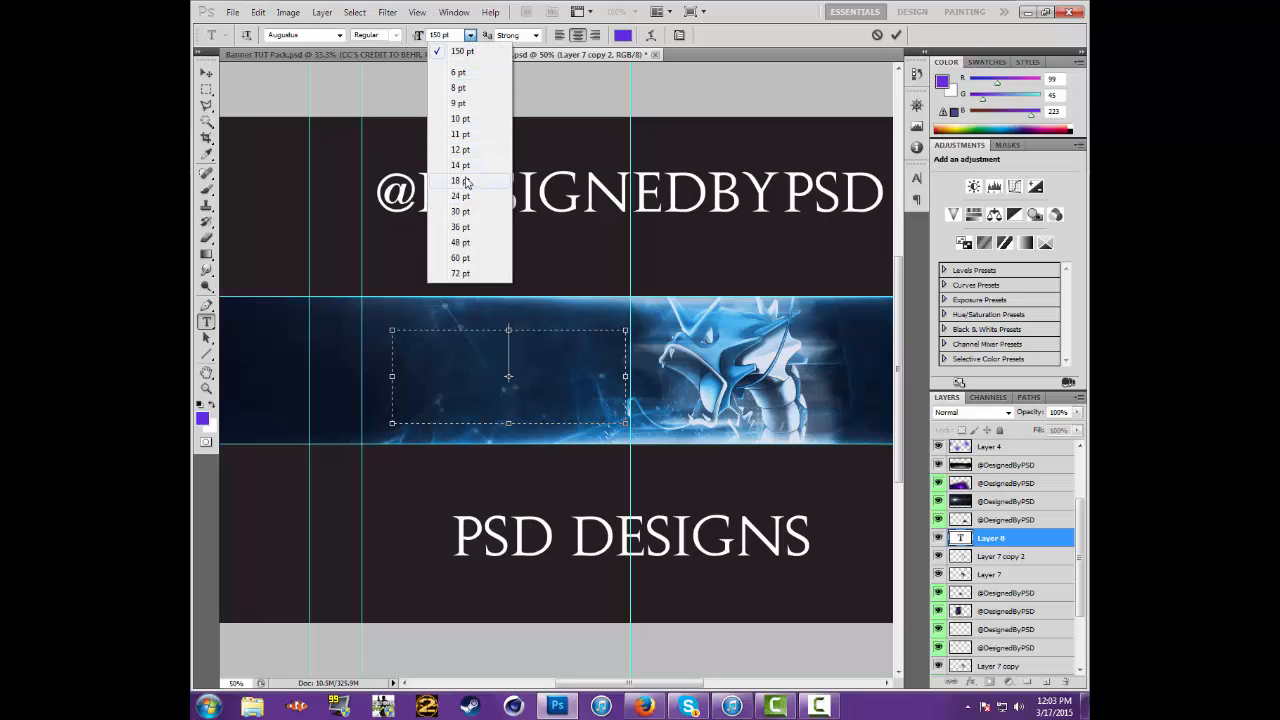
click(460, 227)
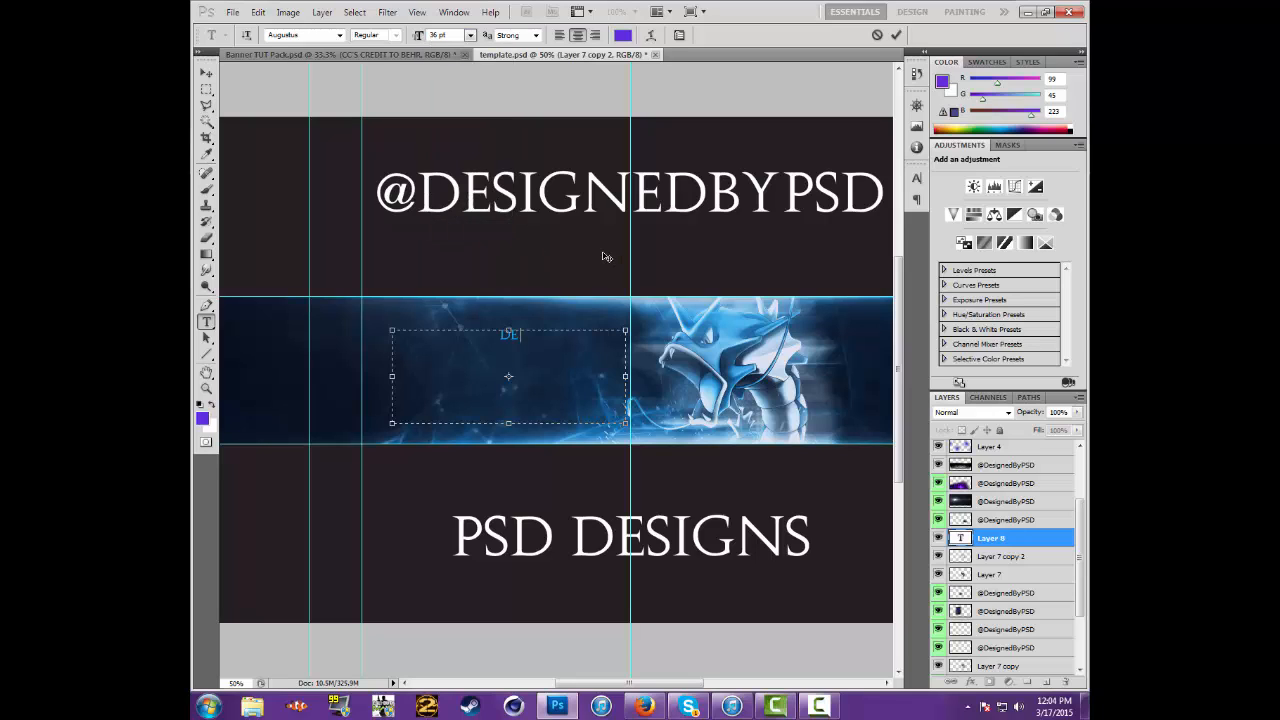
Enter "PSD" and "DESIGNS" on two centred lines in the text box and select both lines
text(IGNED)
key(BackSpace)
key(BackSpace)
key(BackSpace)
key(BackSpace)
key(BackSpace)
key(BackSpace)
key(BackSpace)
text(DESIGNED)
key(BackSpace)
key(BackSpace)
text(S)
drag(556, 352, 430, 322)
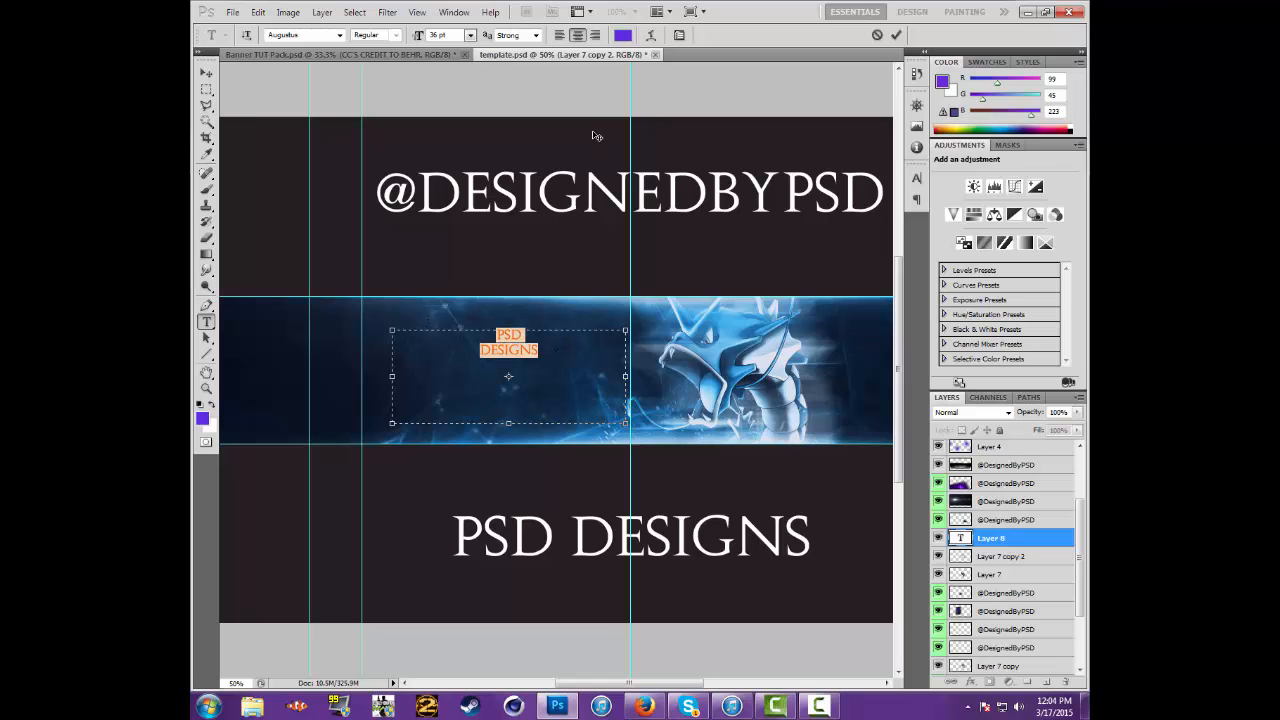
Set the selected banner text's colour to white (ffffff) and its font size to 100 pt
click(622, 36)
drag(664, 410, 546, 296)
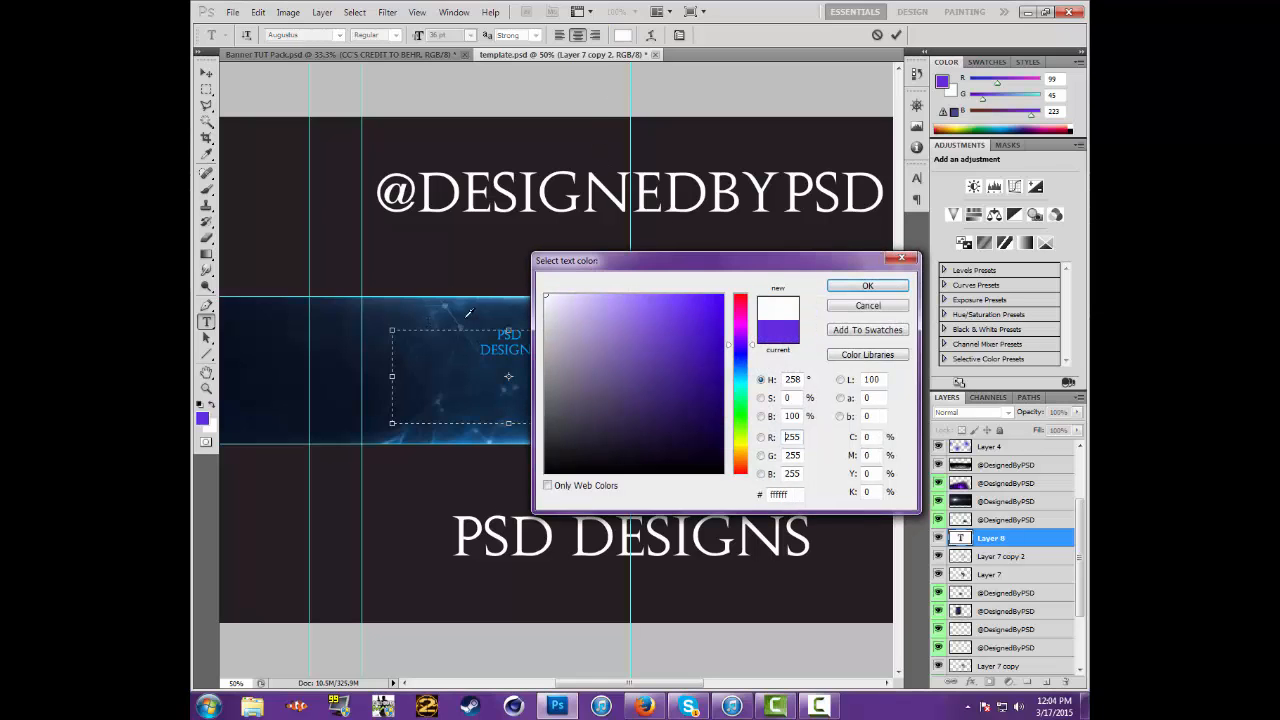
click(867, 286)
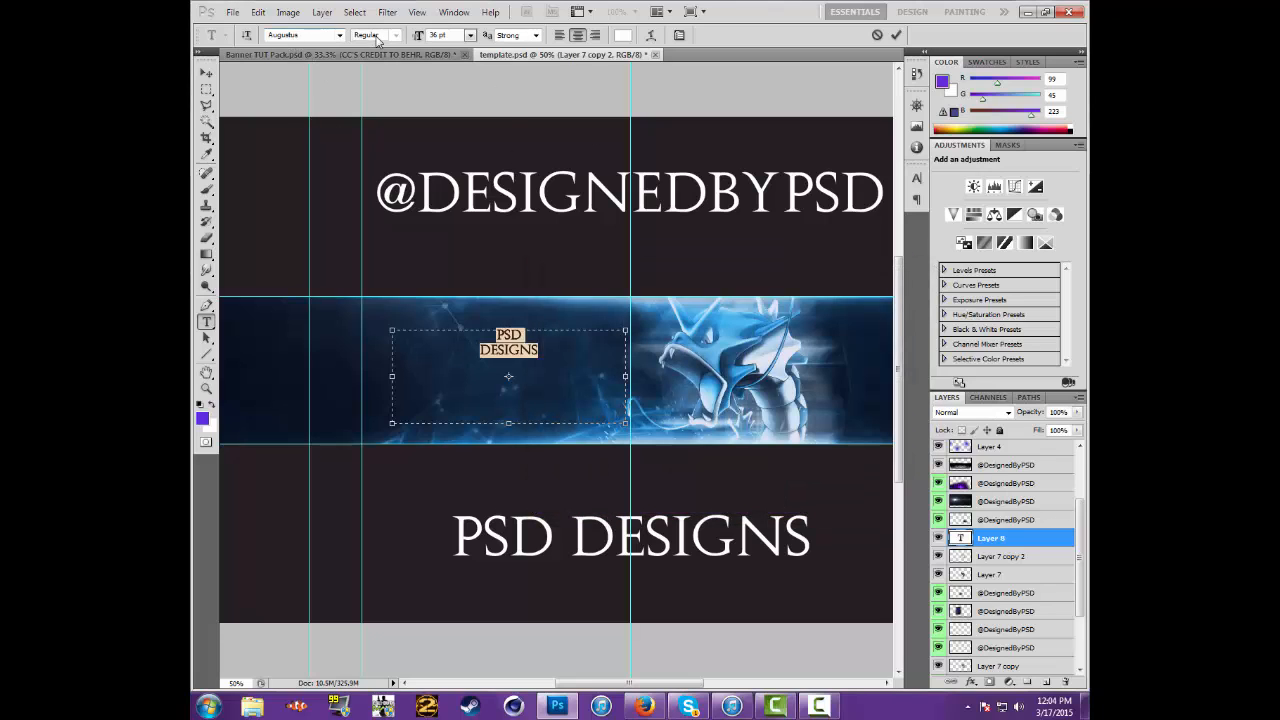
click(470, 35)
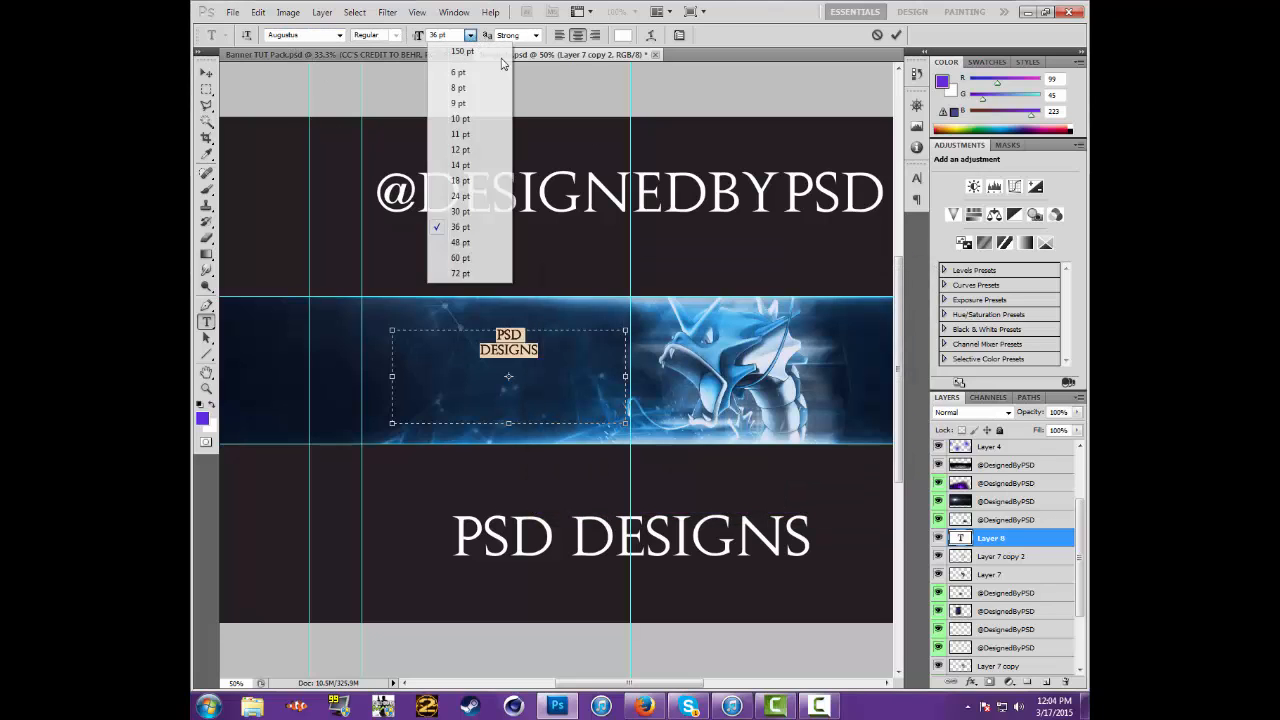
click(475, 276)
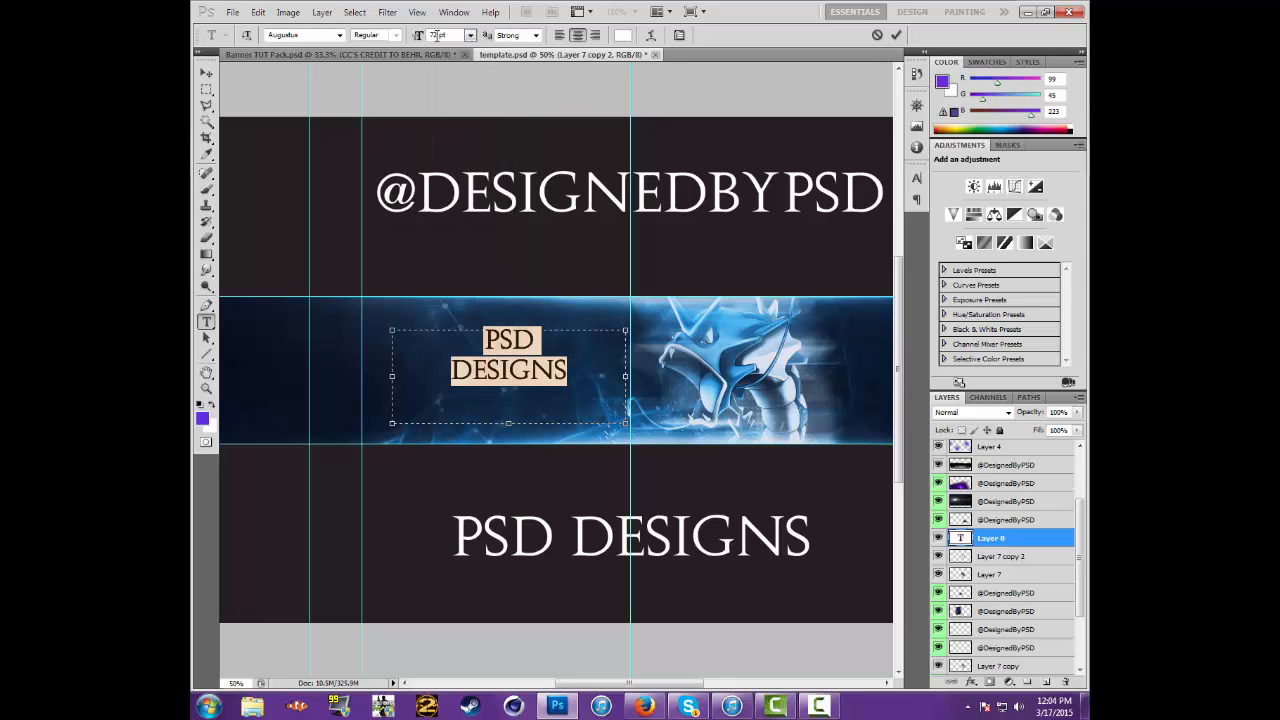
click(437, 35)
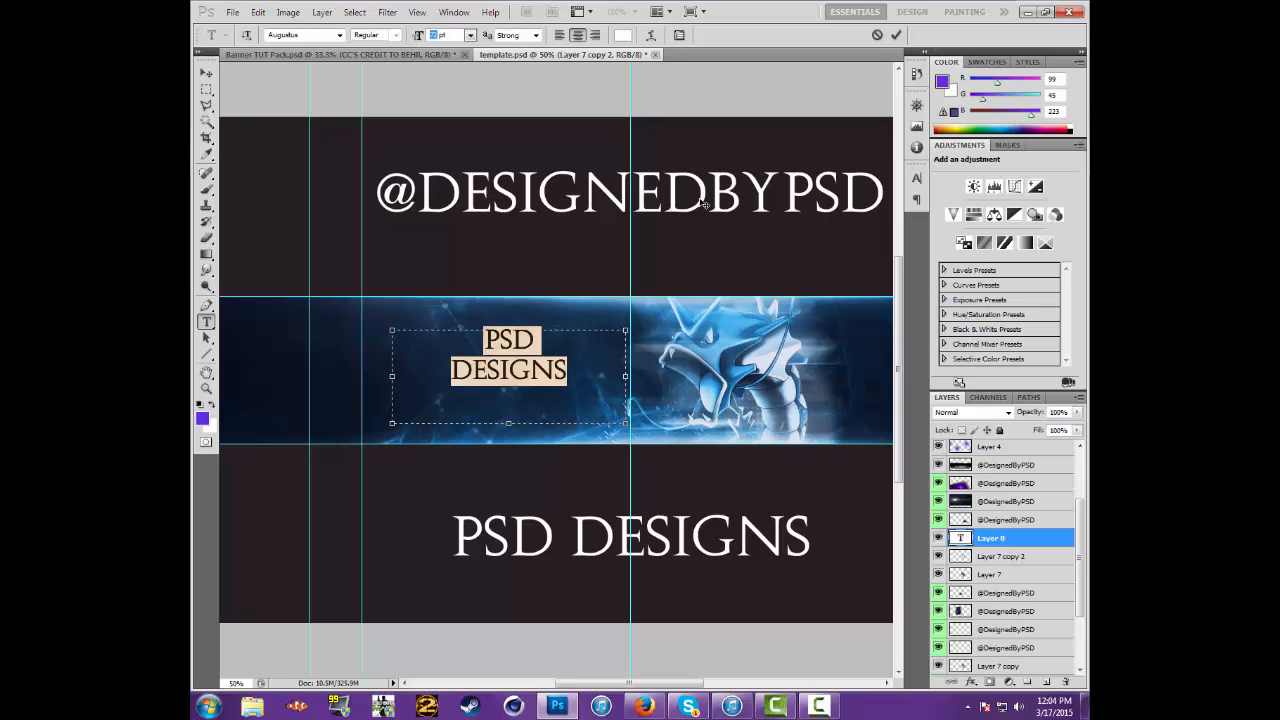
text(100)
key(Return)
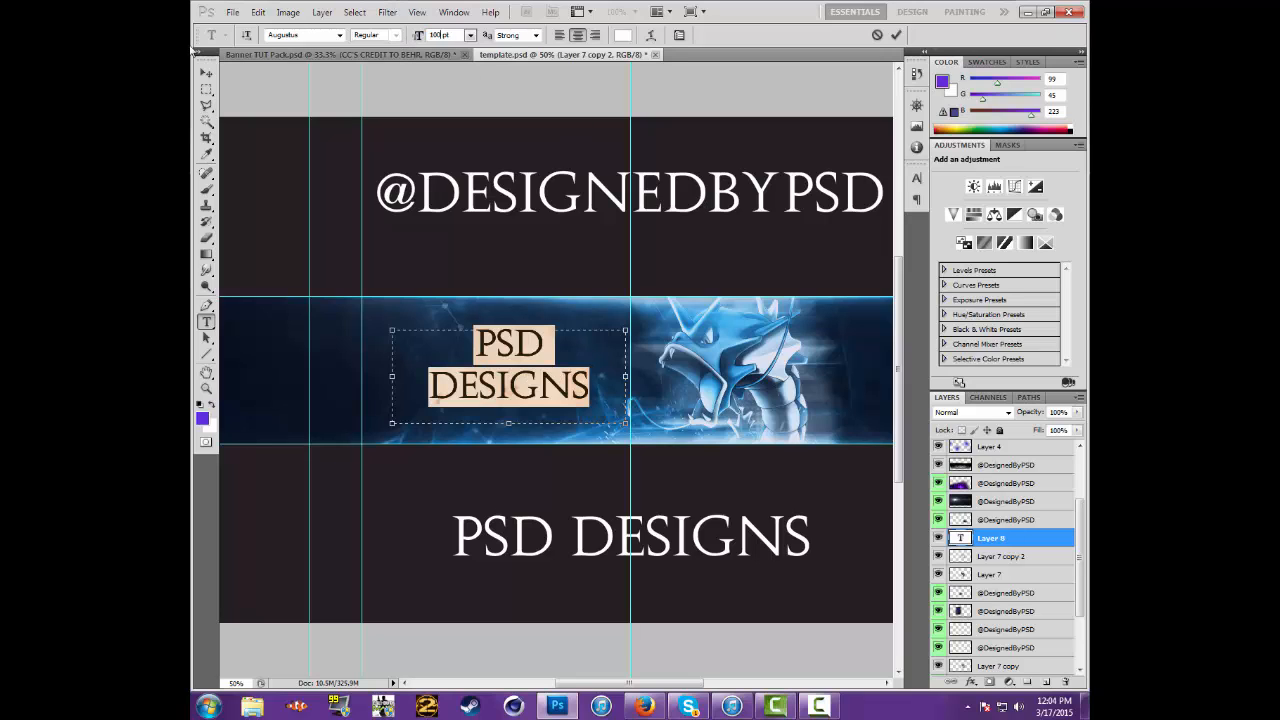
Commit the text and move it slightly closer to the serpent and up within the blue banner strip
click(206, 73)
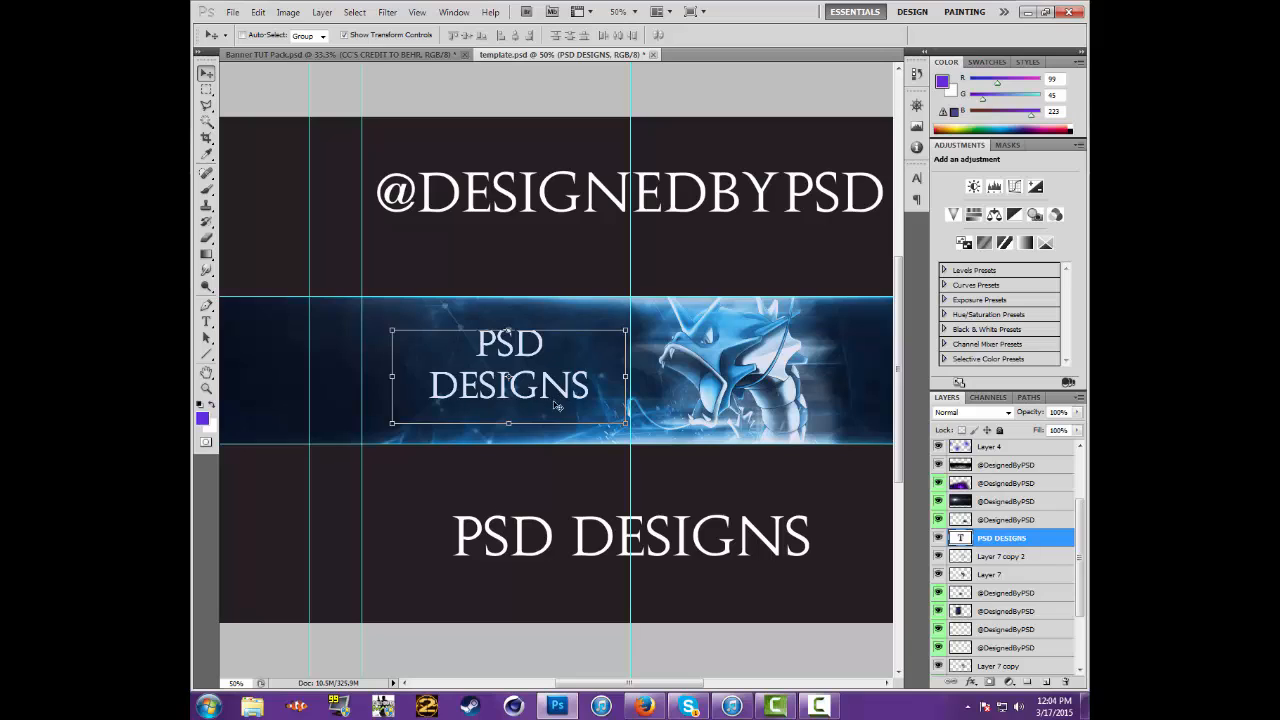
drag(556, 396, 556, 393)
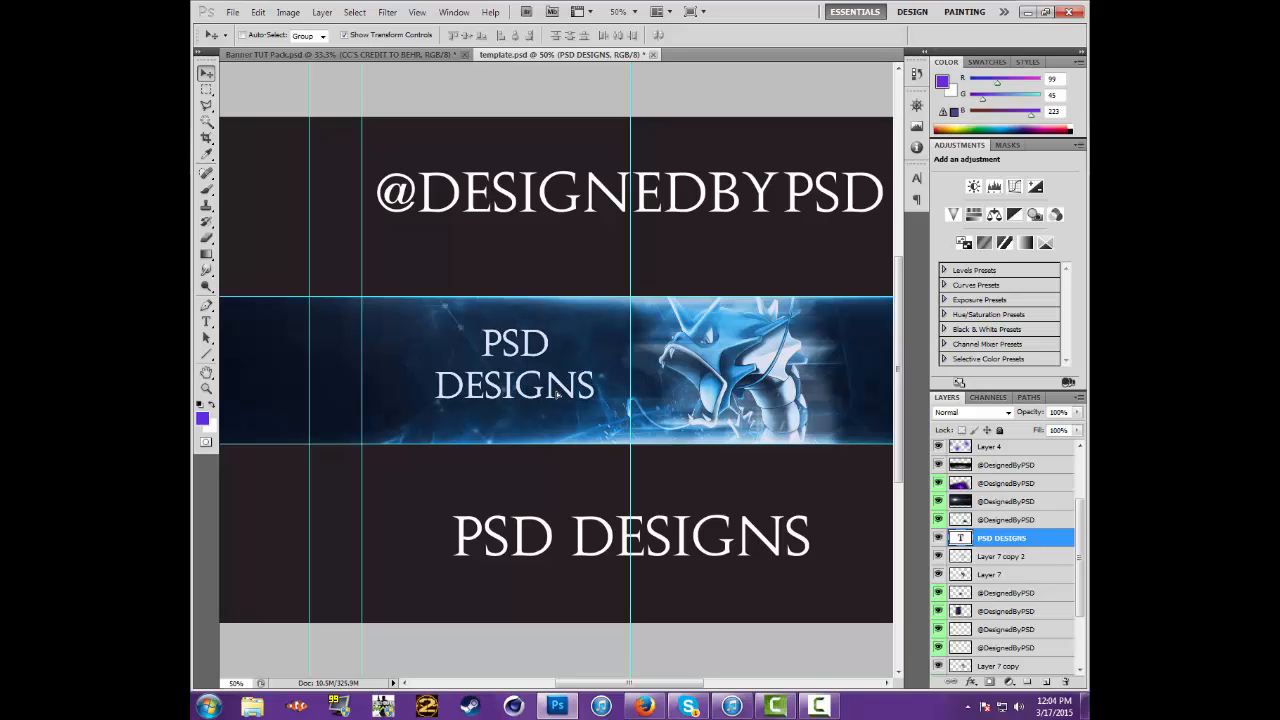
key(Up)
key(Up)
key(Up)
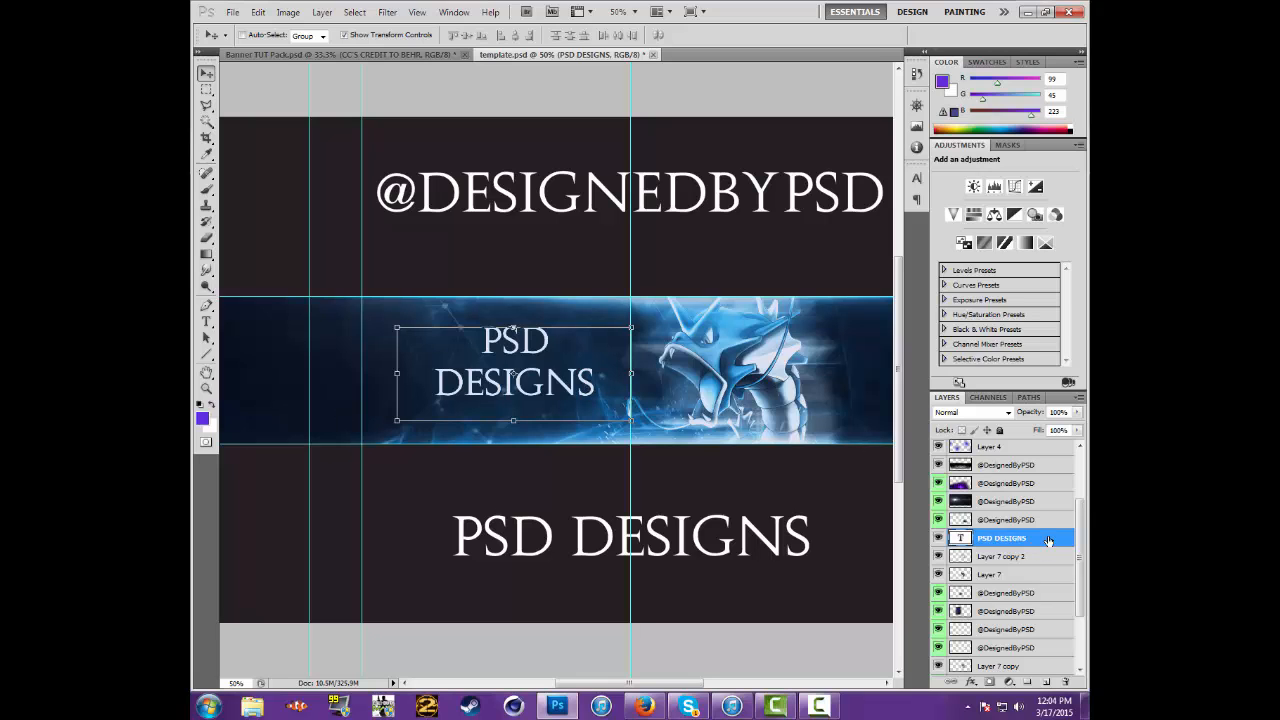
Add Outer Glow and Inner Glow layer effects to the PSD DESIGNS text layer
double_click(1048, 540)
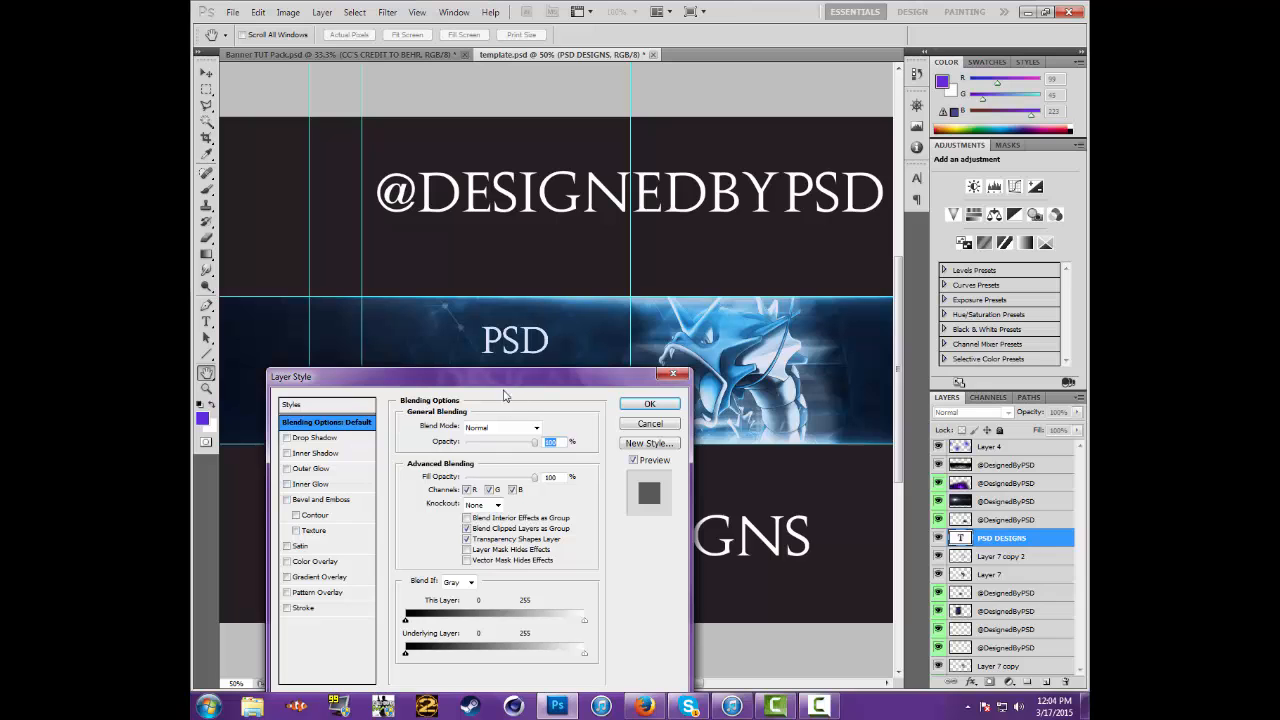
drag(687, 367, 874, 207)
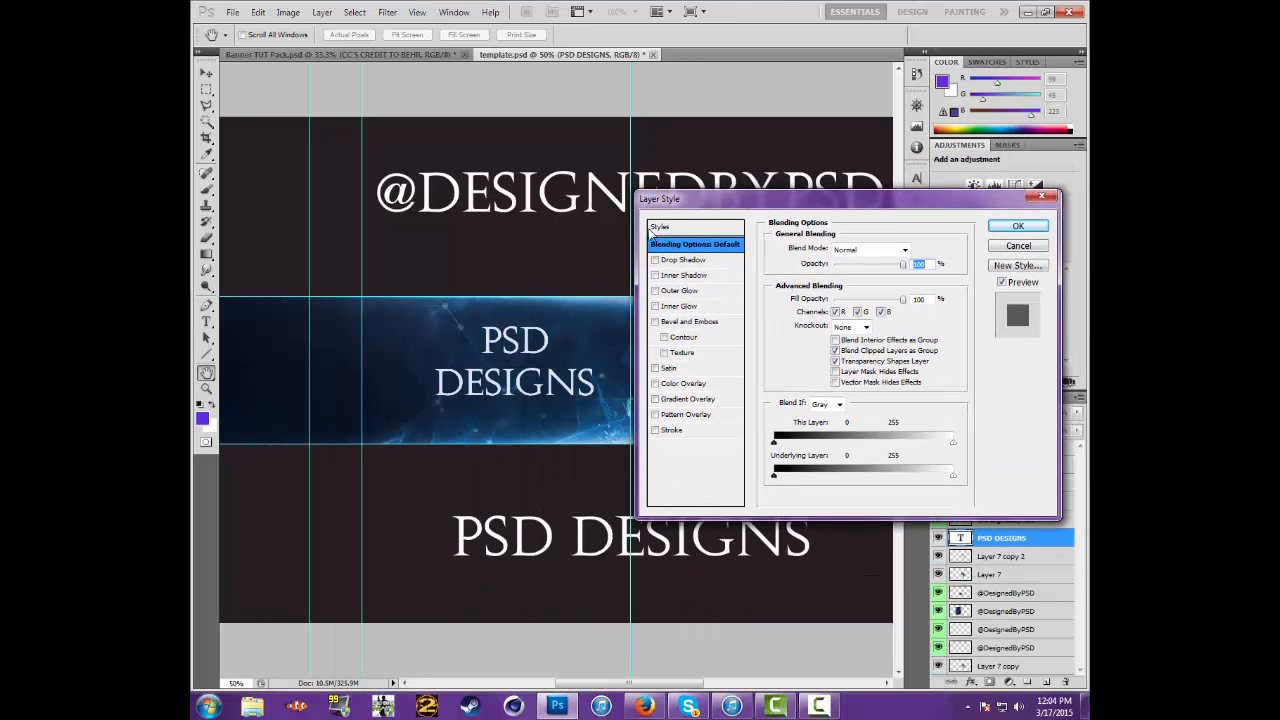
click(655, 291)
click(655, 306)
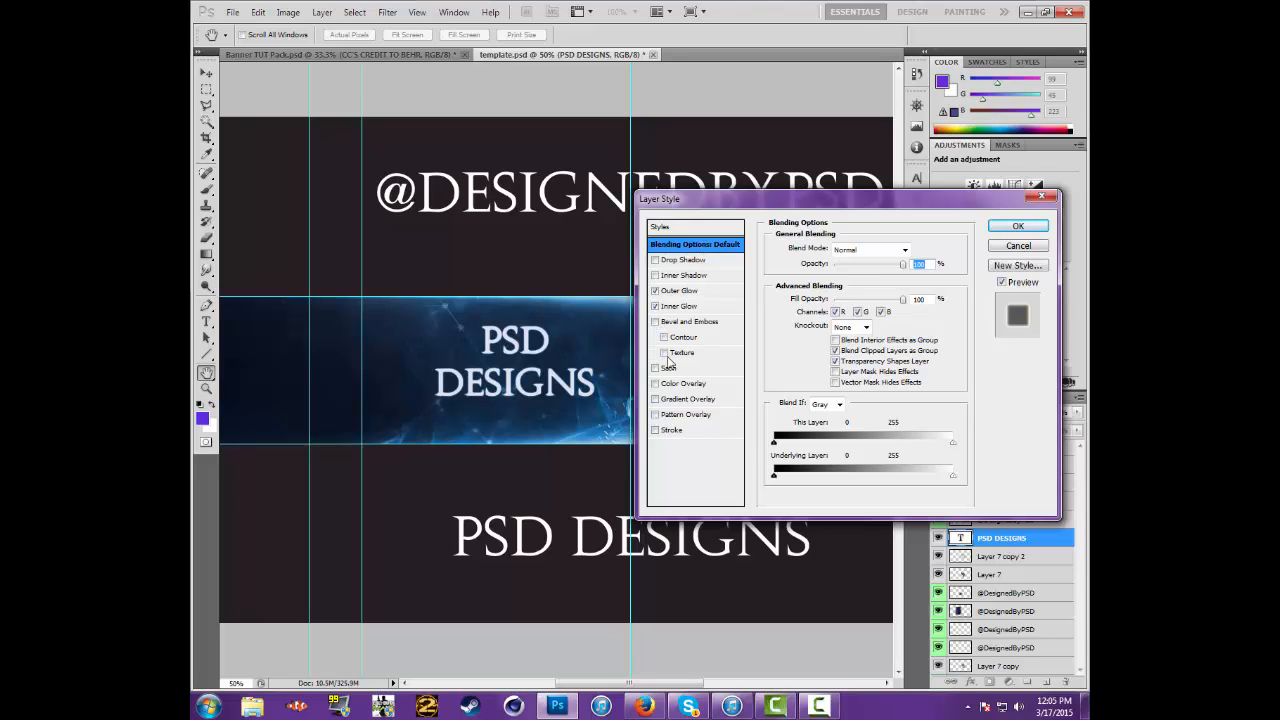
click(655, 430)
click(1018, 226)
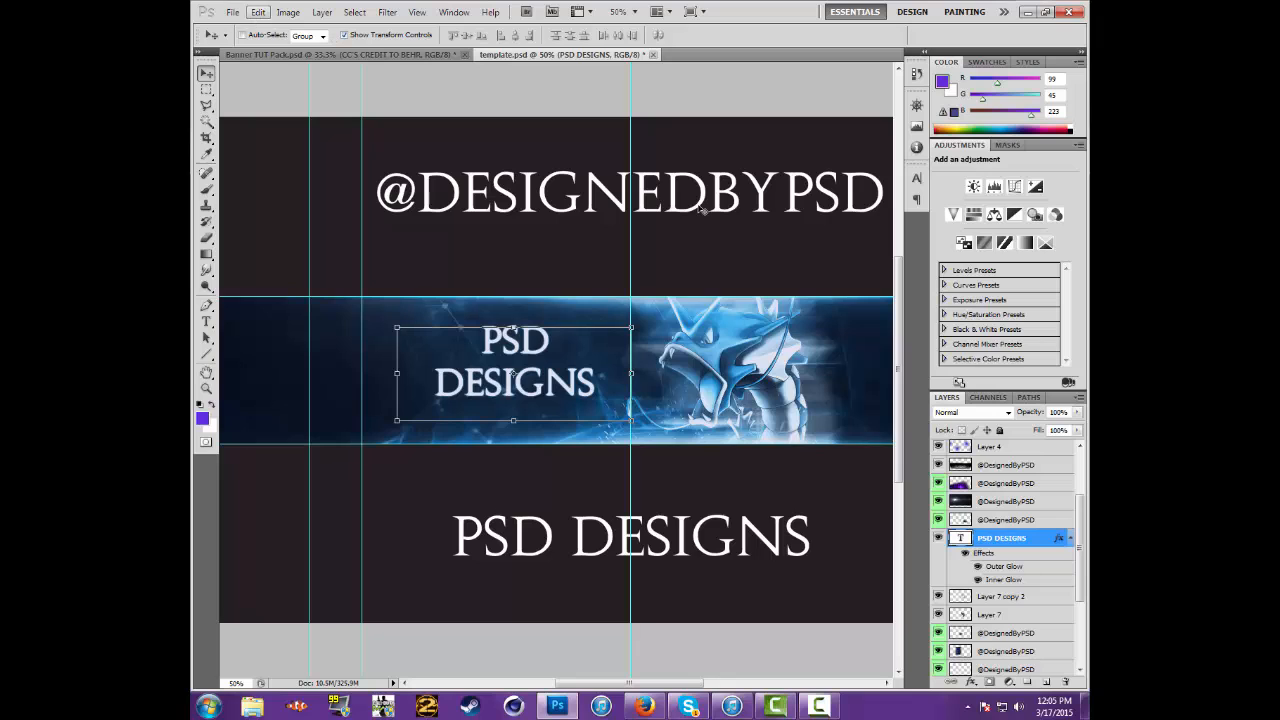
Collapse the effects list of the PSD DESIGNS text layer and rasterize its type
click(1073, 540)
right_click(1045, 543)
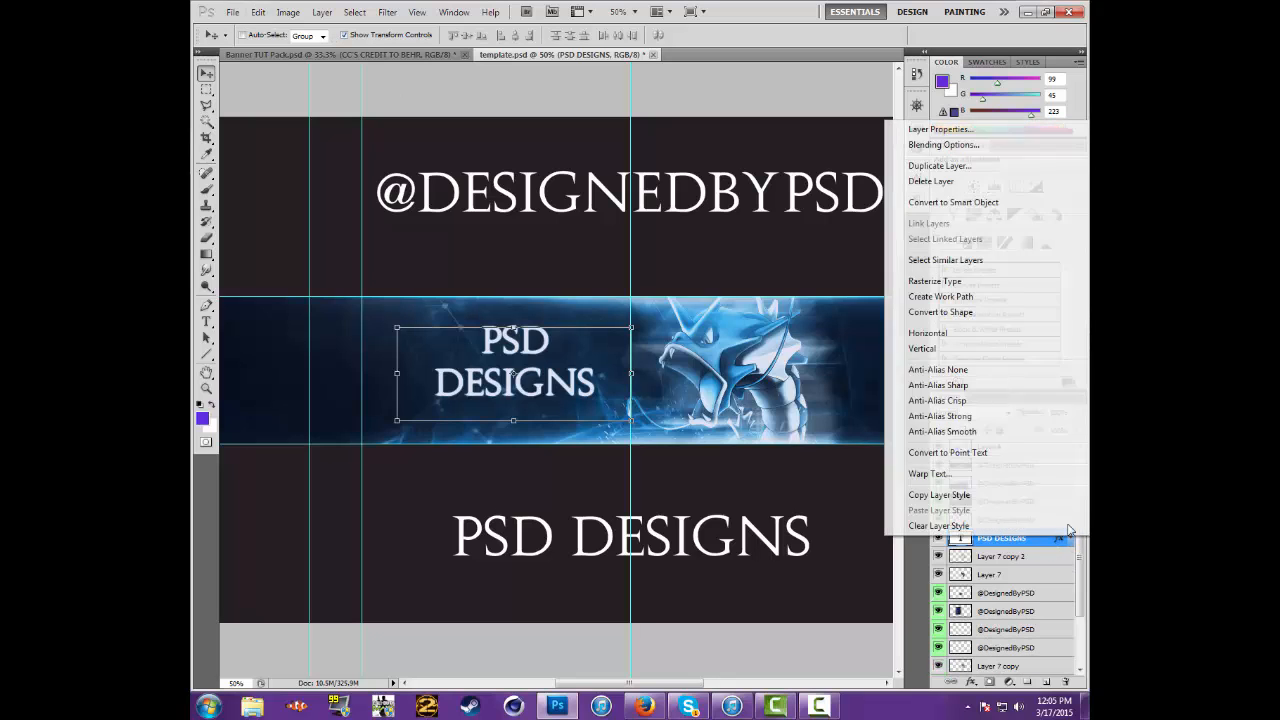
click(966, 281)
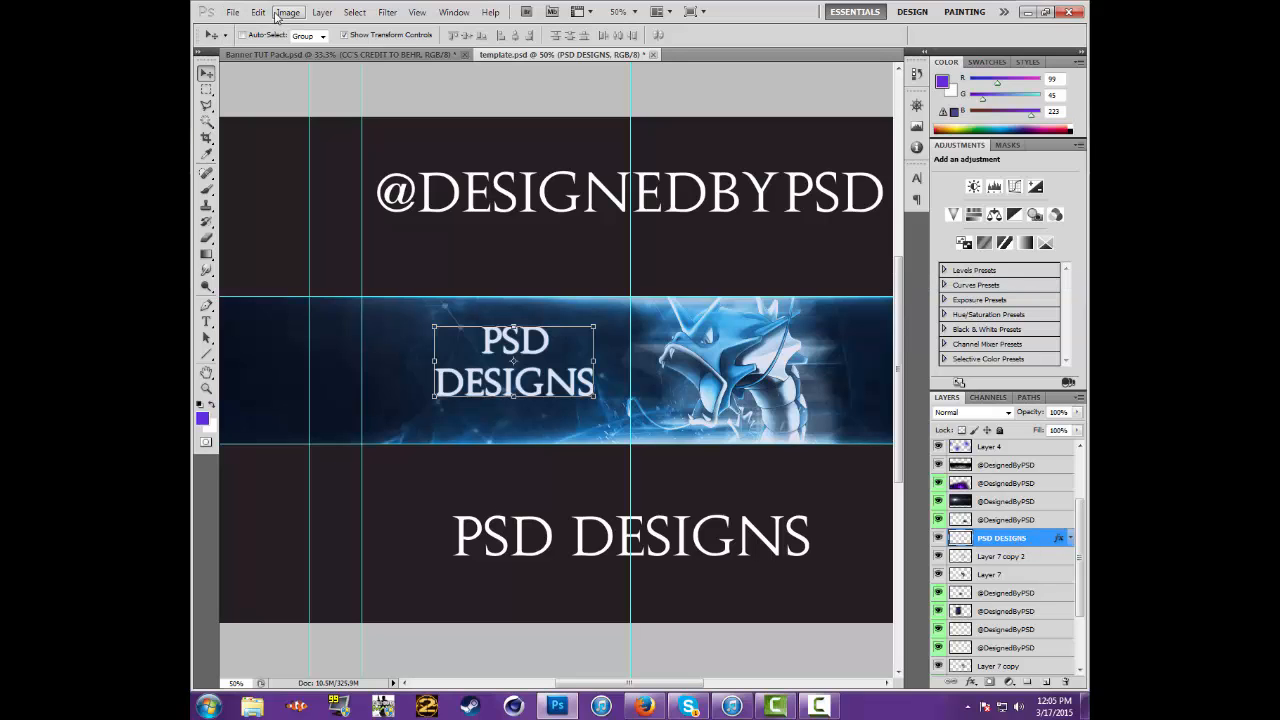
Apply a Perspective transform to the rasterized PSD DESIGNS text, widening its base and shortening the side near the serpent, and shift it slightly down
click(280, 14)
mouse_move(258, 12)
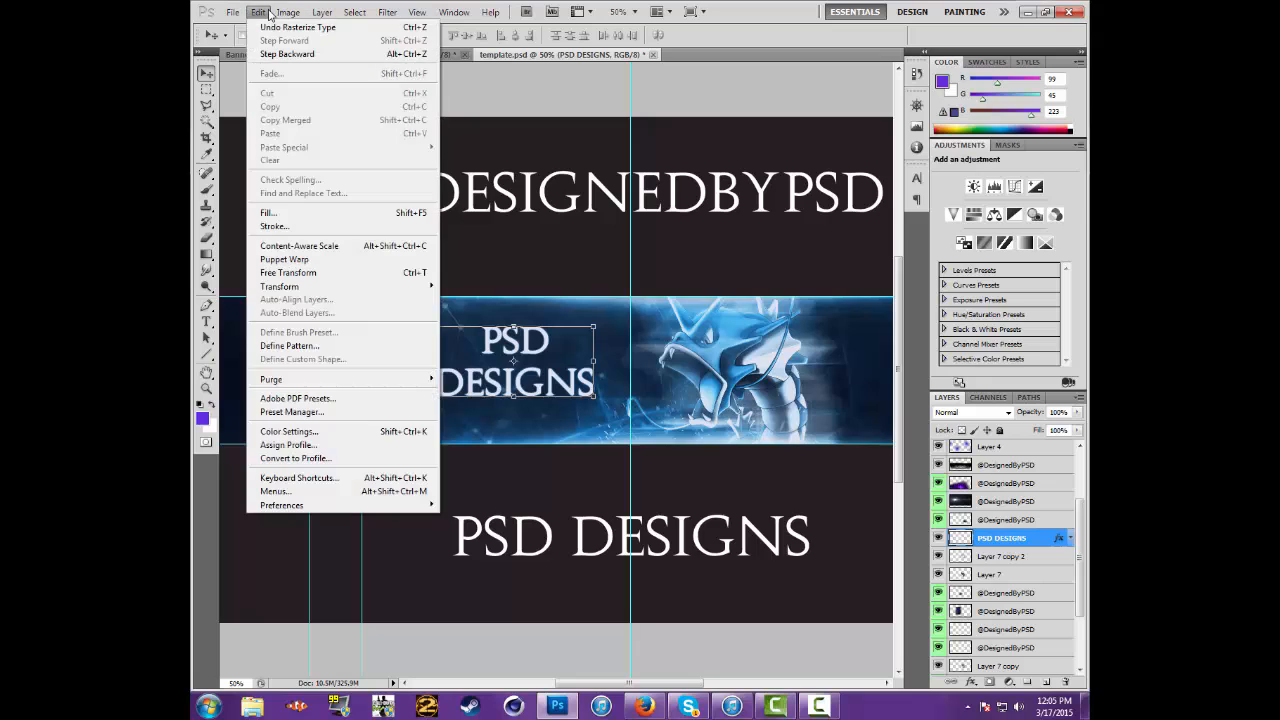
mouse_move(345, 290)
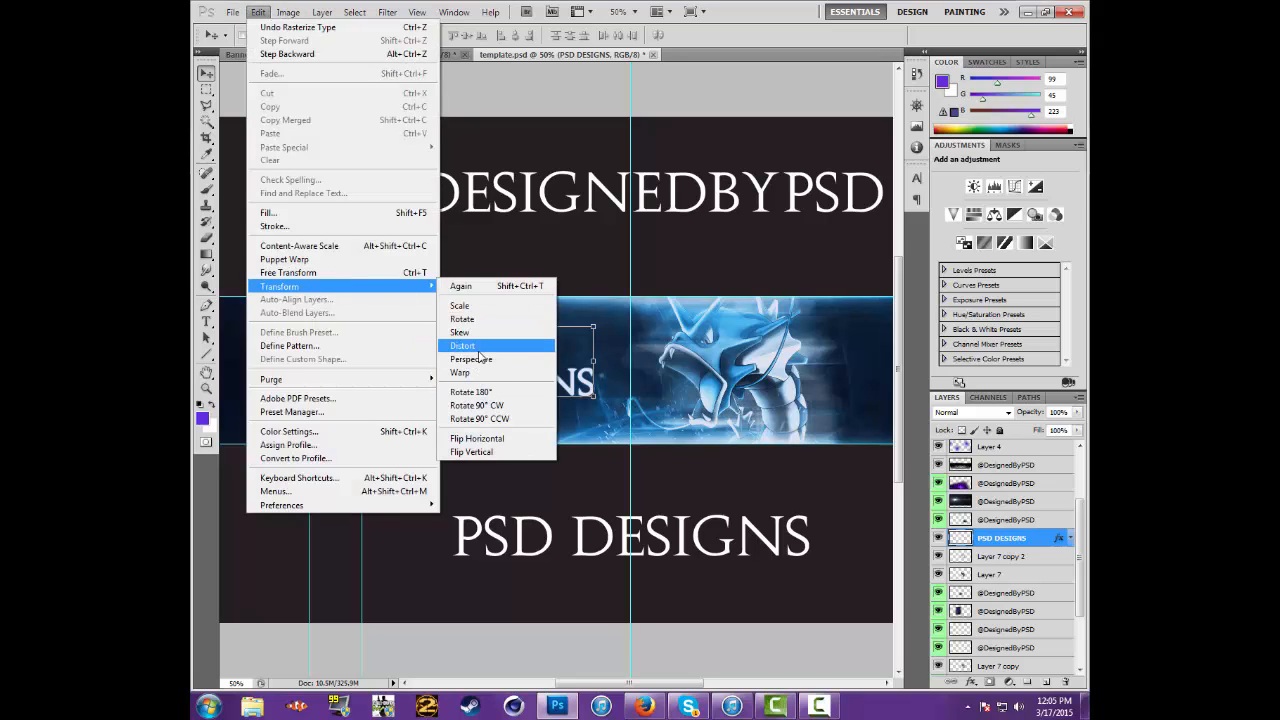
click(481, 365)
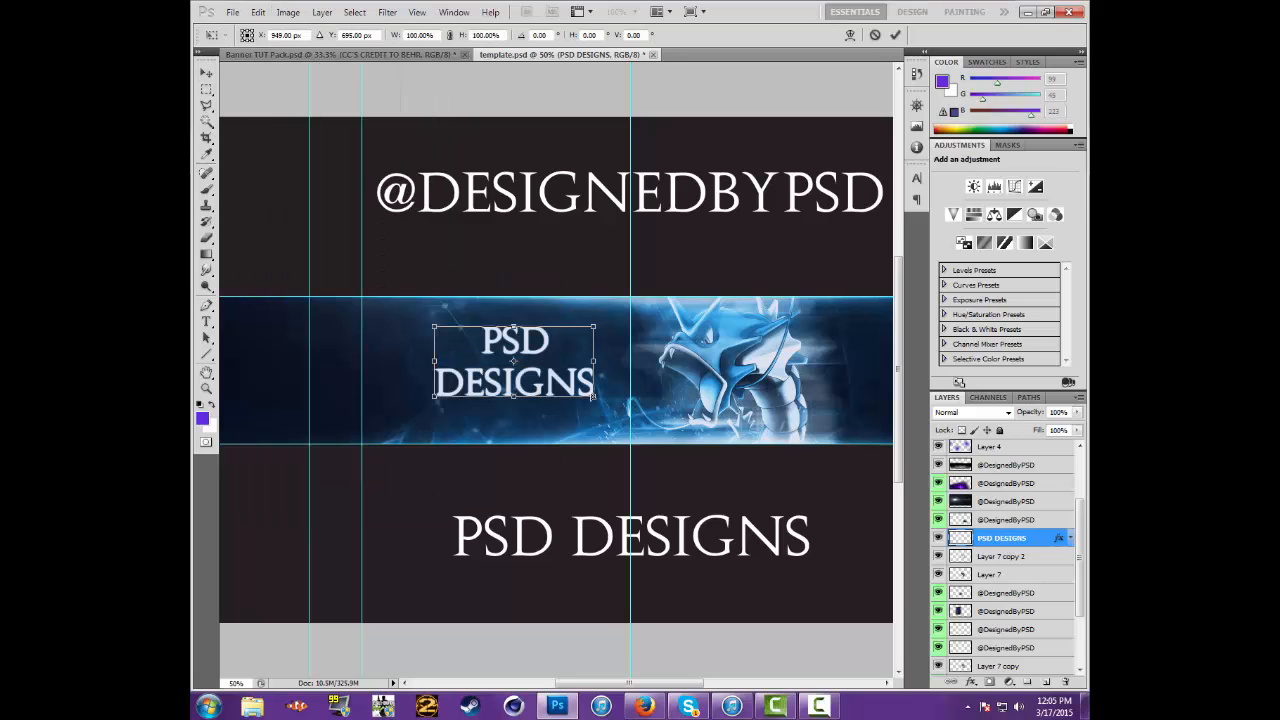
drag(597, 399, 606, 402)
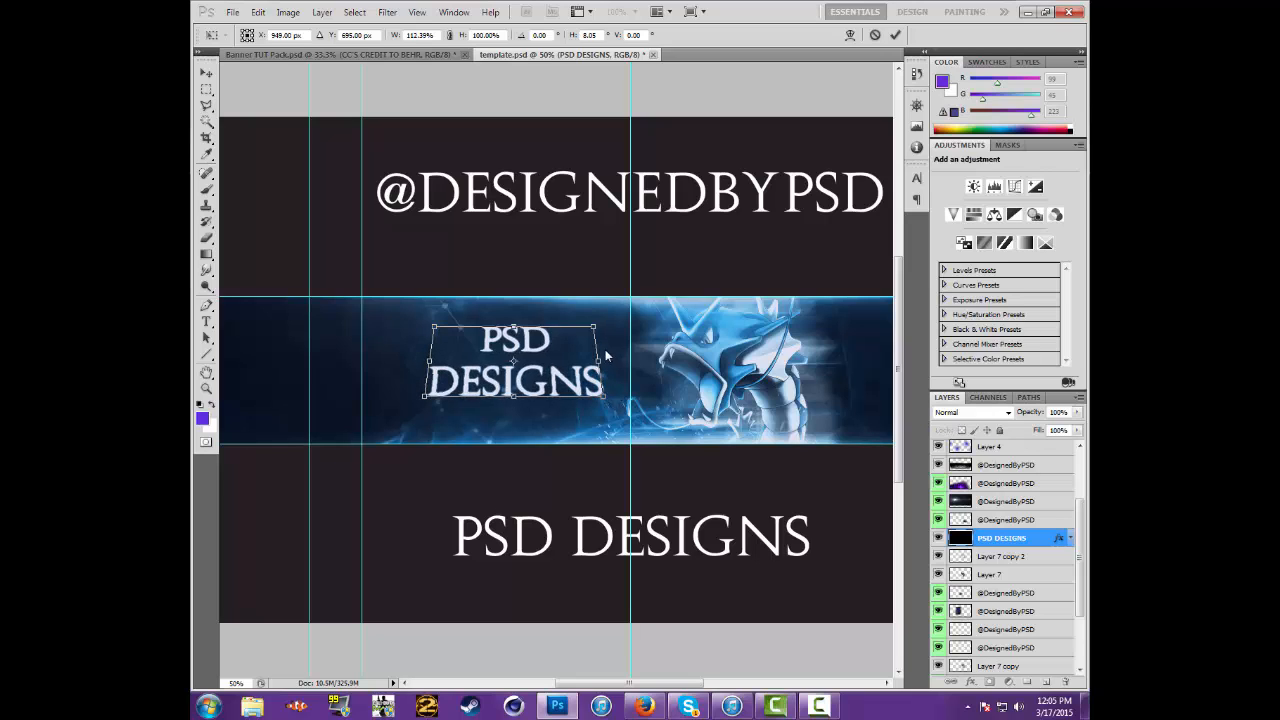
drag(593, 329, 590, 327)
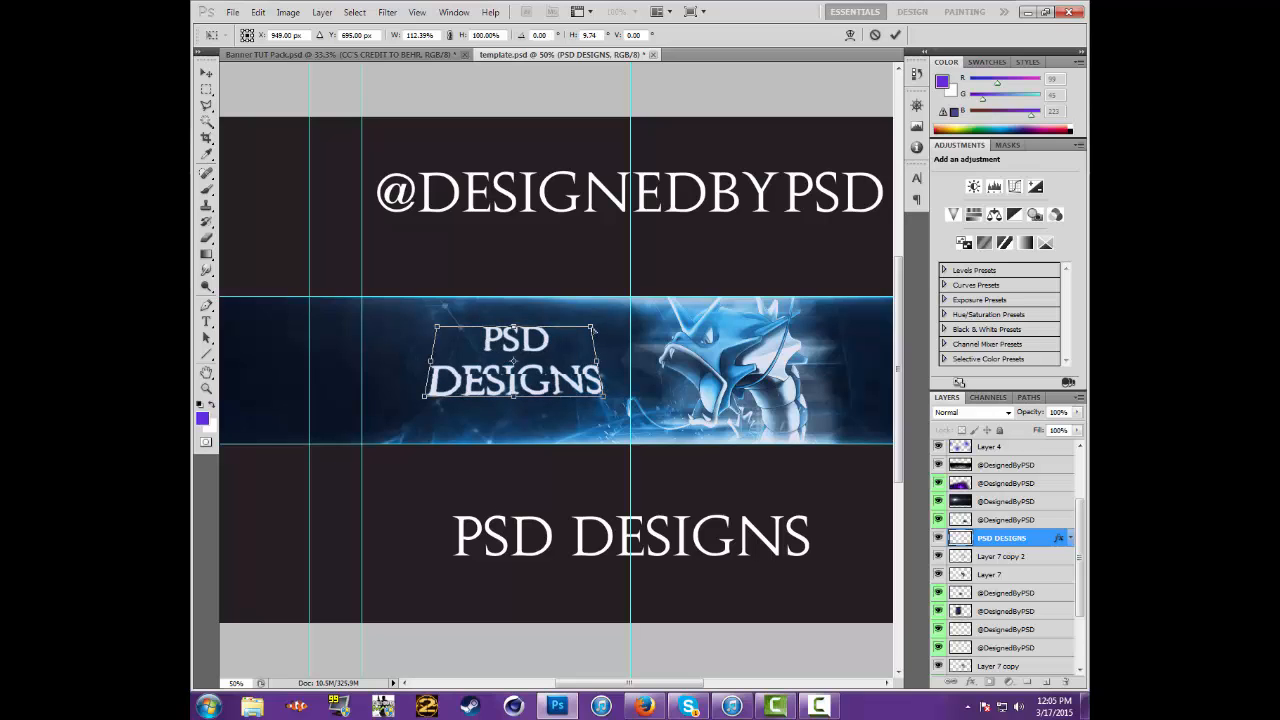
drag(434, 328, 437, 325)
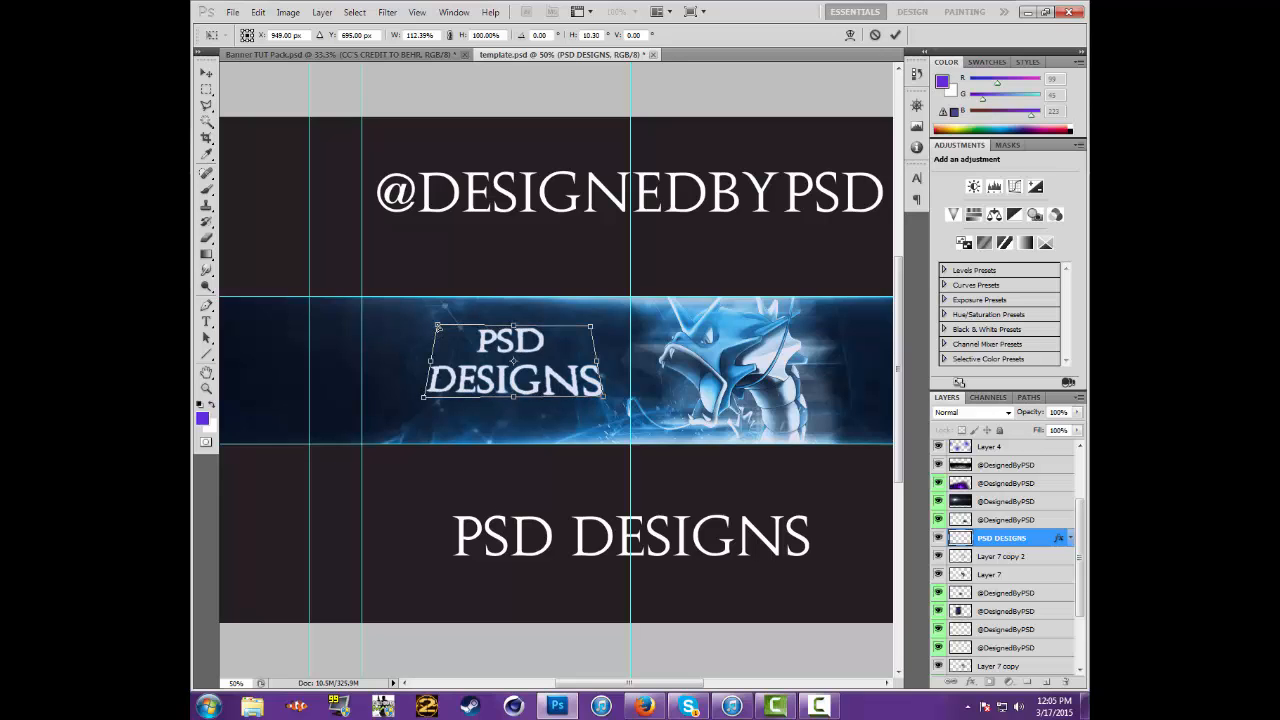
drag(602, 331, 596, 336)
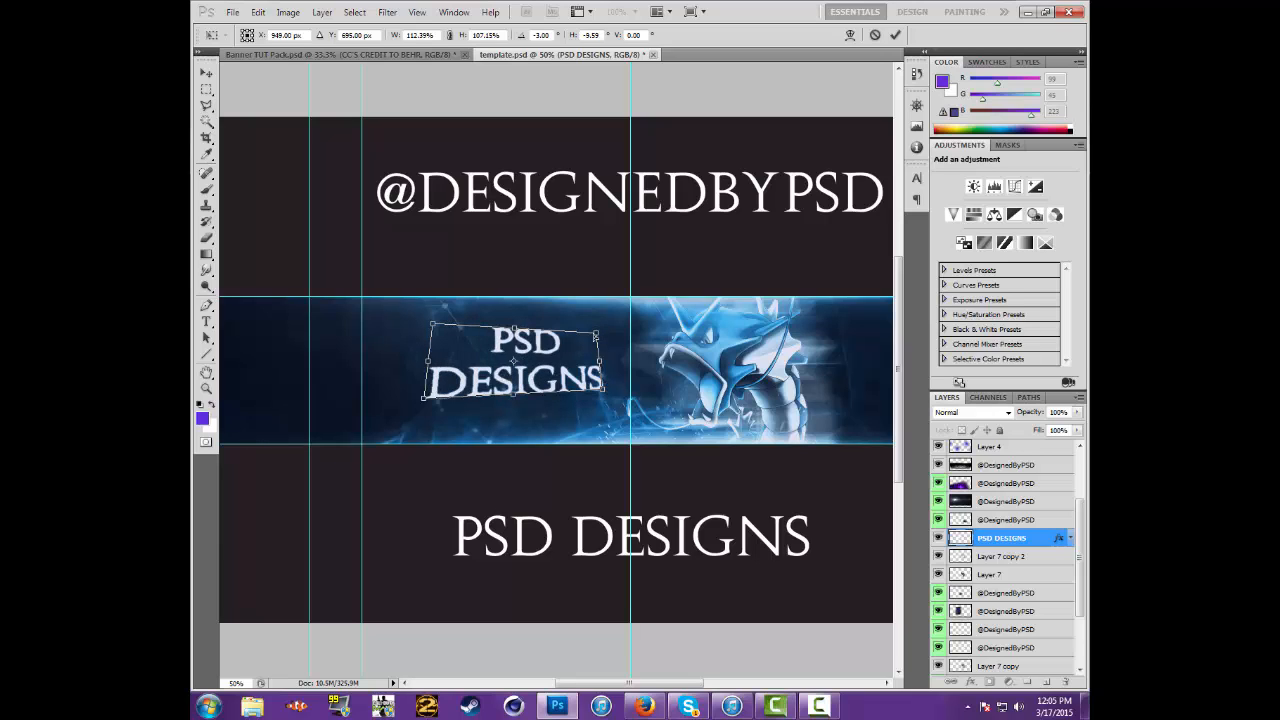
click(206, 89)
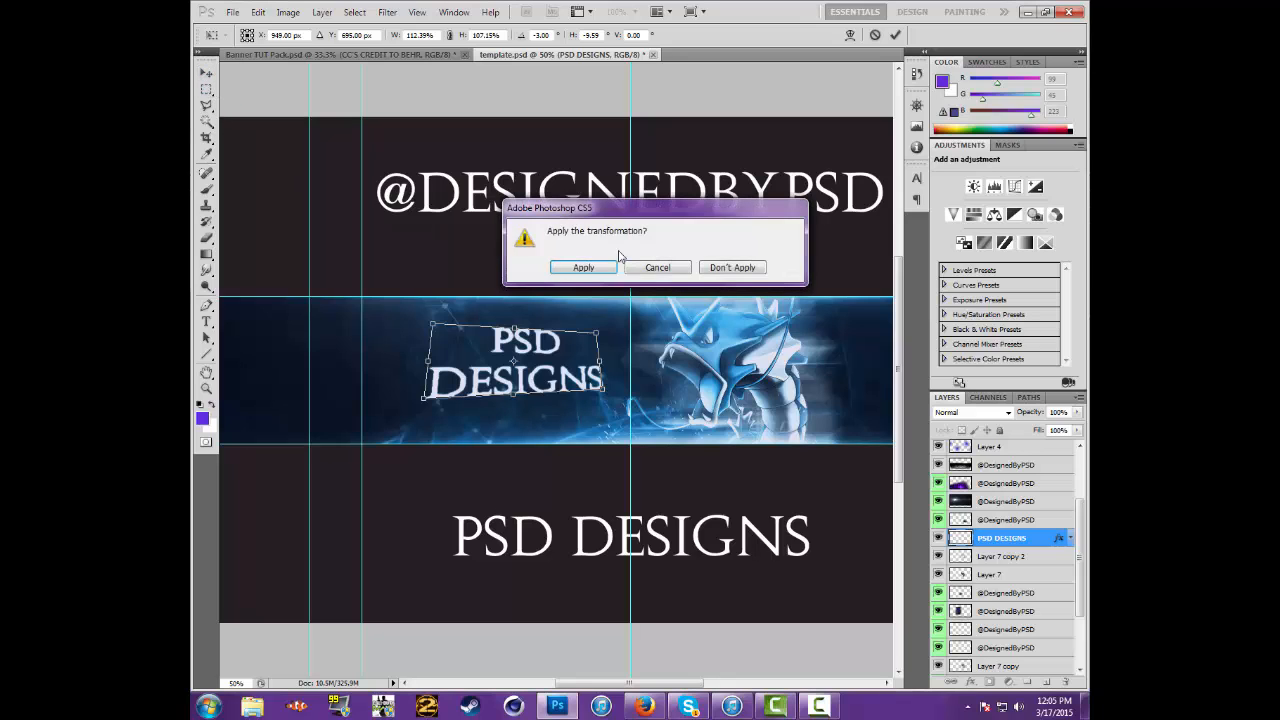
click(583, 267)
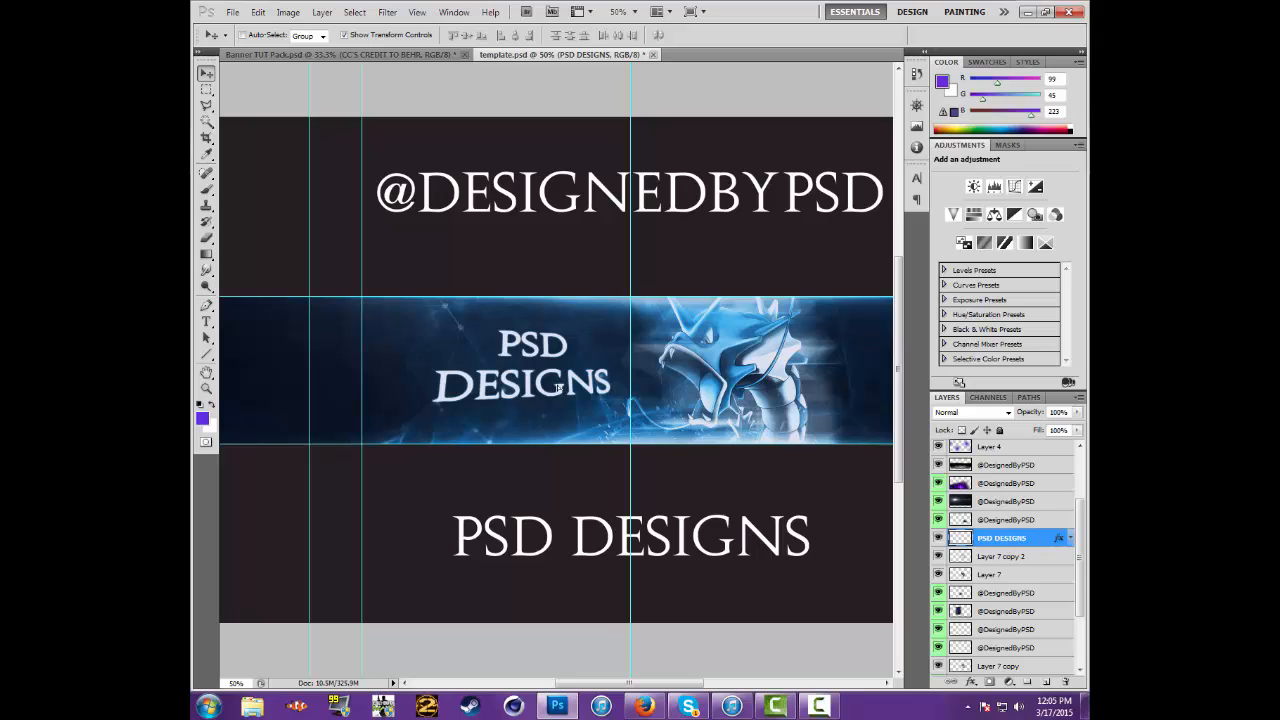
drag(558, 388, 557, 388)
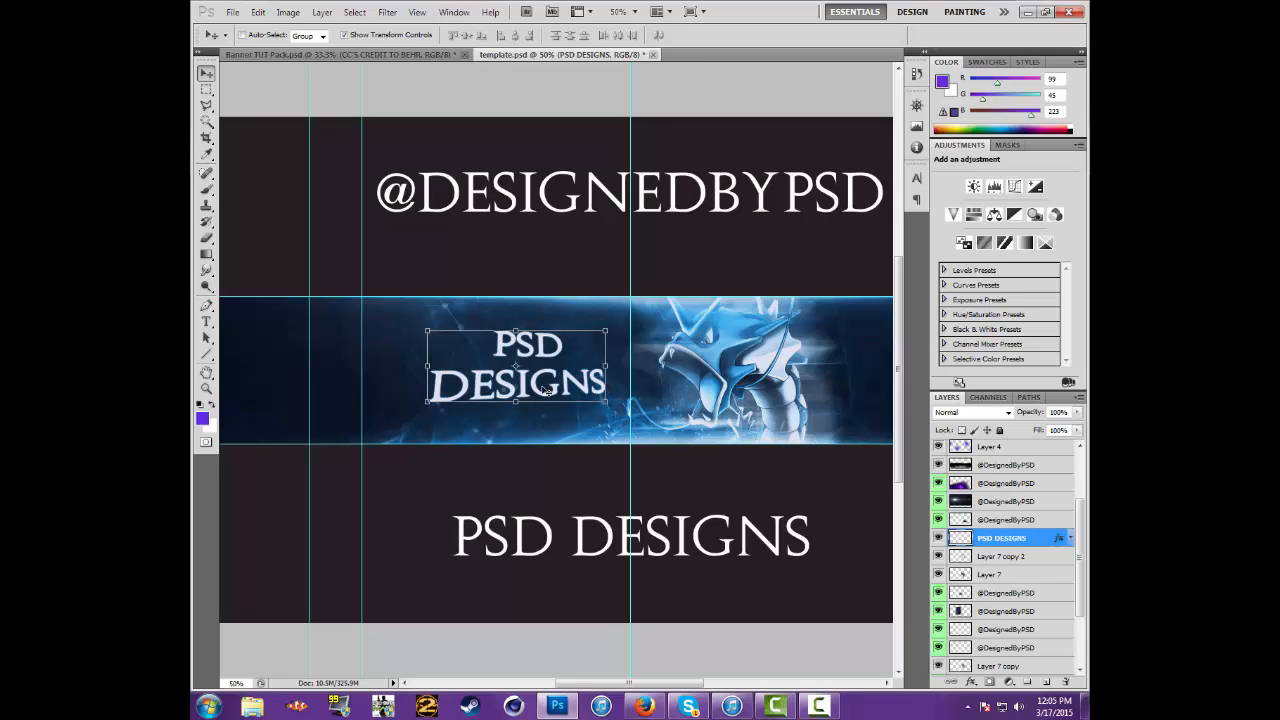
Duplicate the PSD DESIGNS layer and place the copy directly beneath the original
right_click(1049, 543)
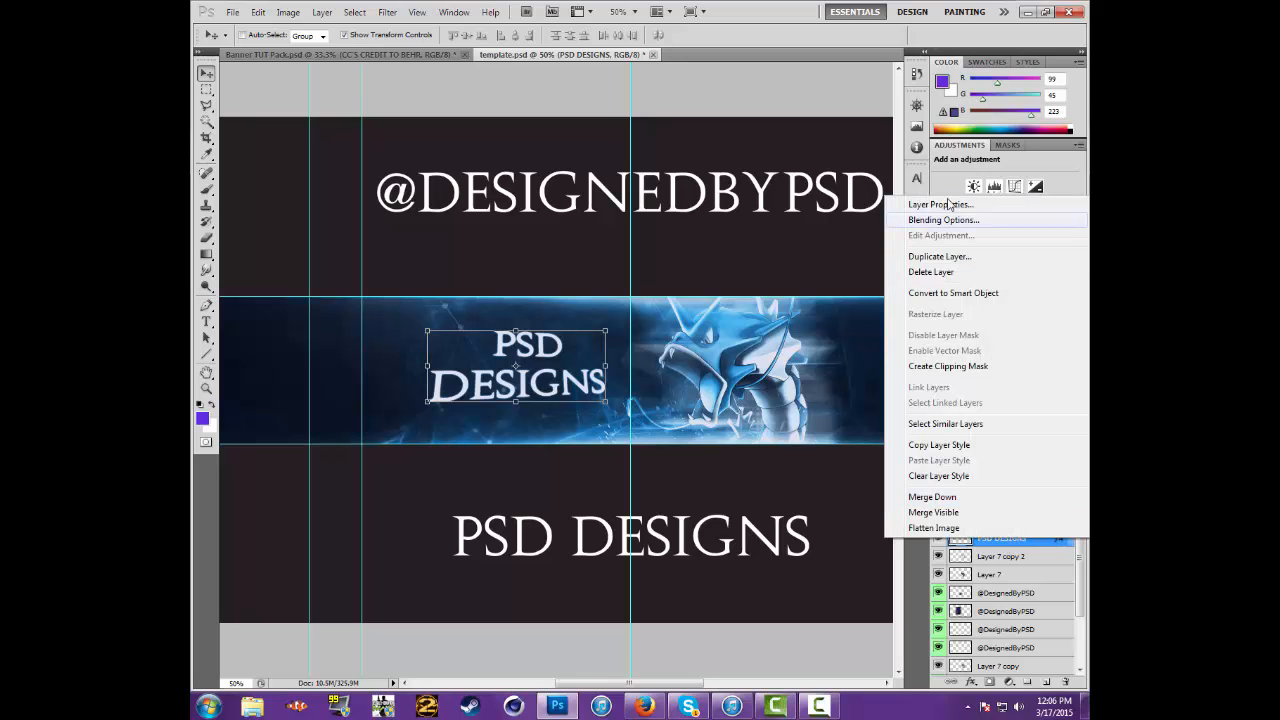
click(942, 256)
click(756, 218)
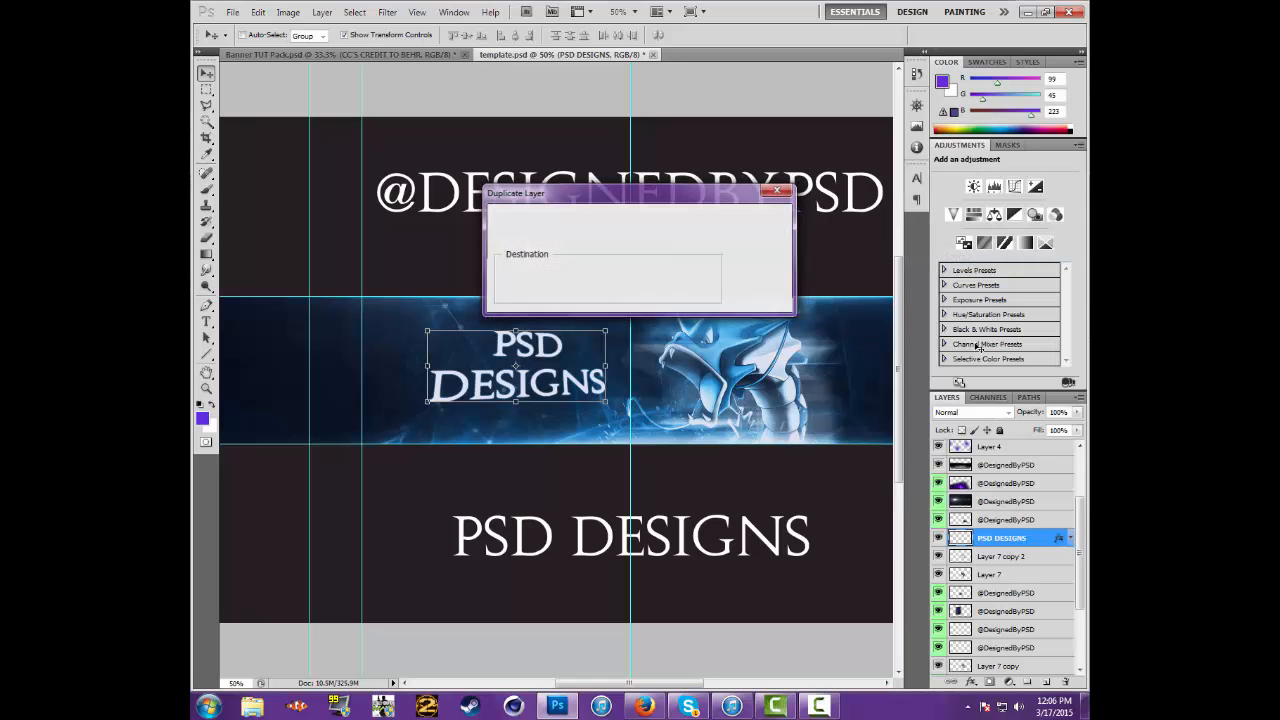
drag(1034, 542, 1039, 566)
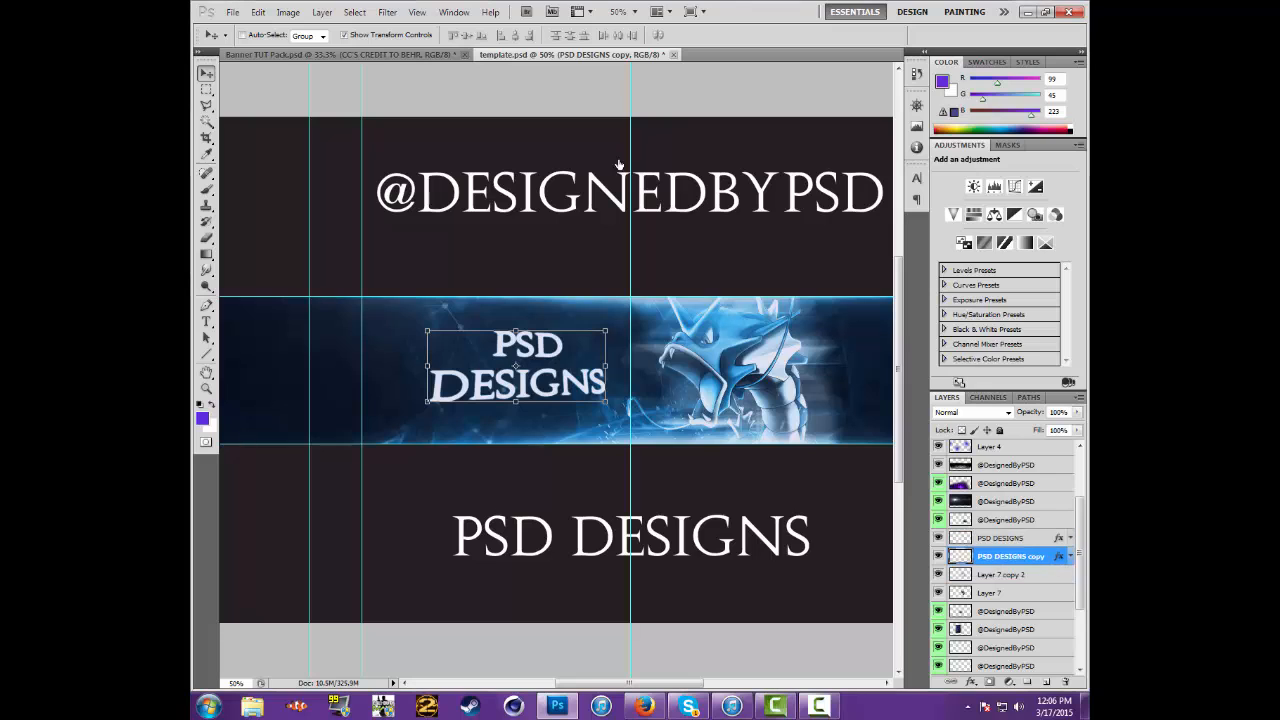
Apply a Motion Blur with angle 0° and distance 225 pixels to the PSD DESIGNS copy layer
click(387, 12)
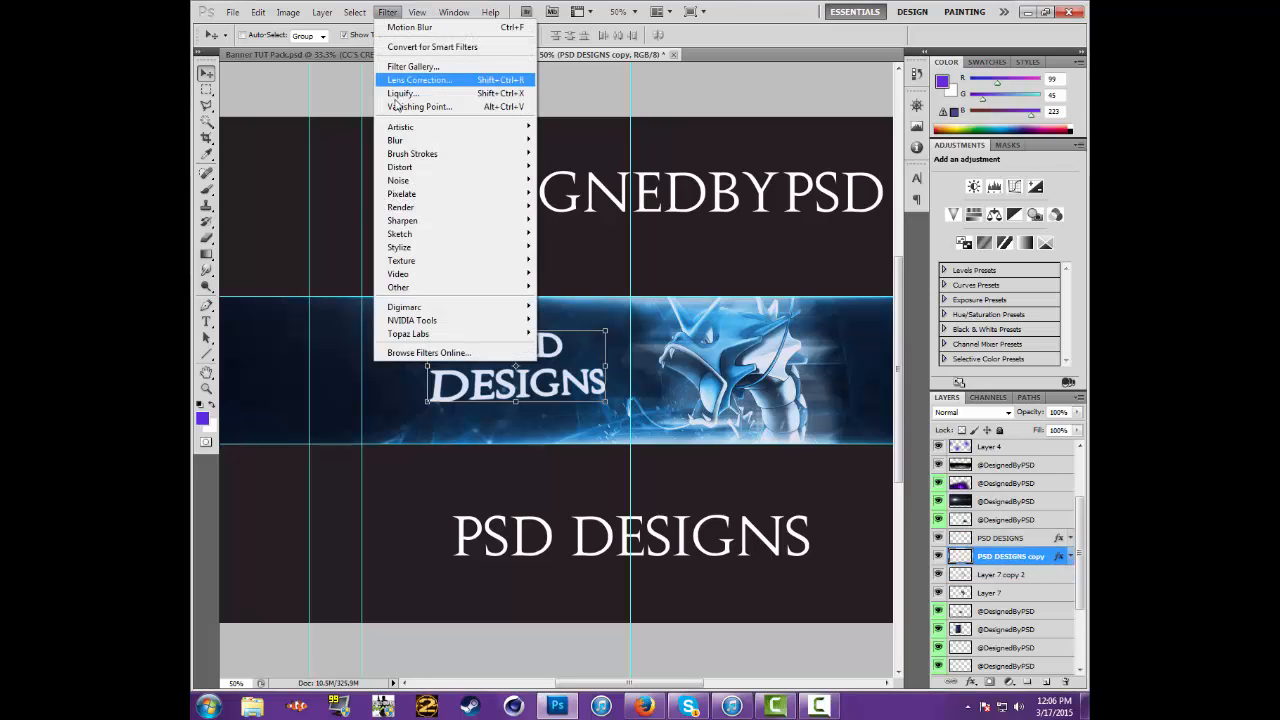
mouse_move(430, 140)
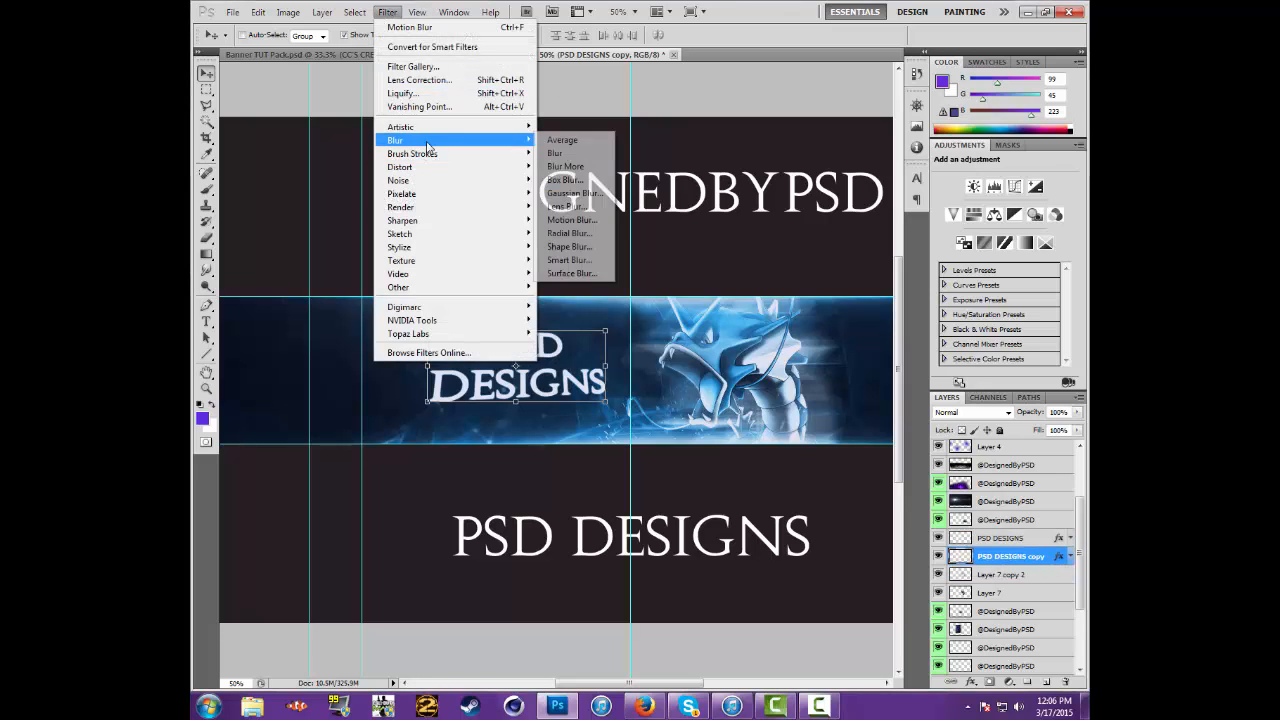
click(570, 220)
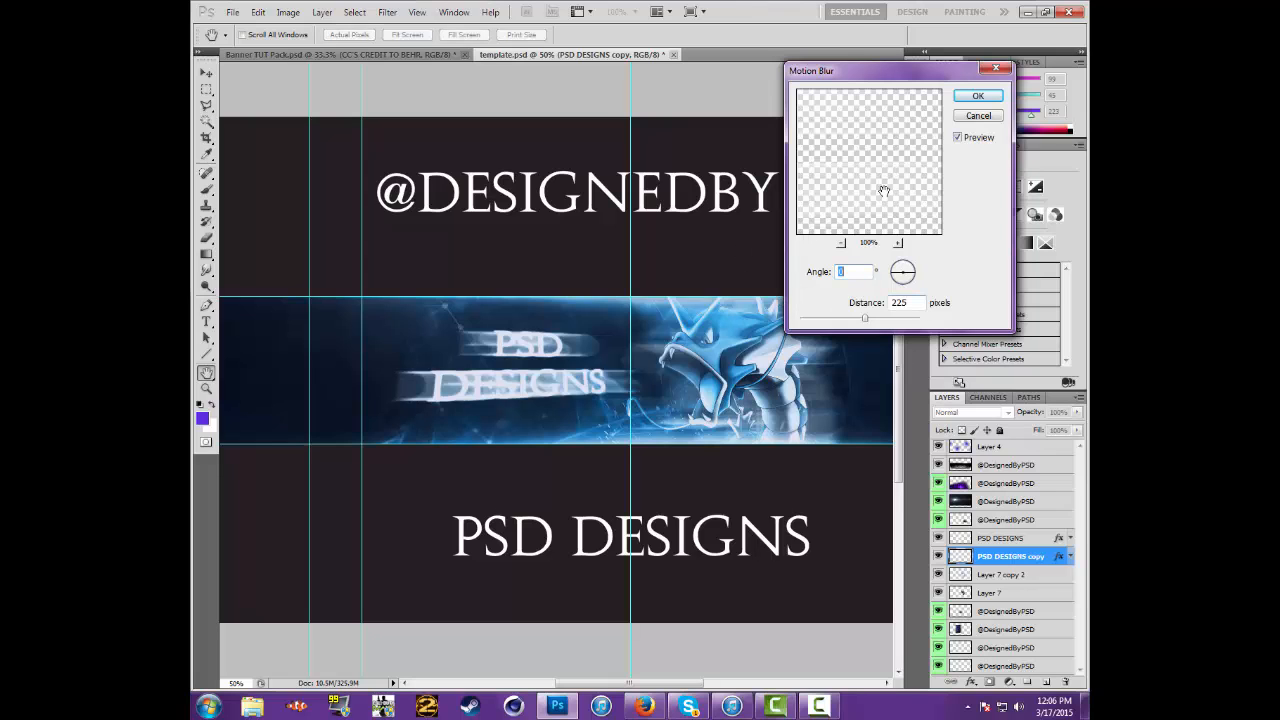
click(977, 97)
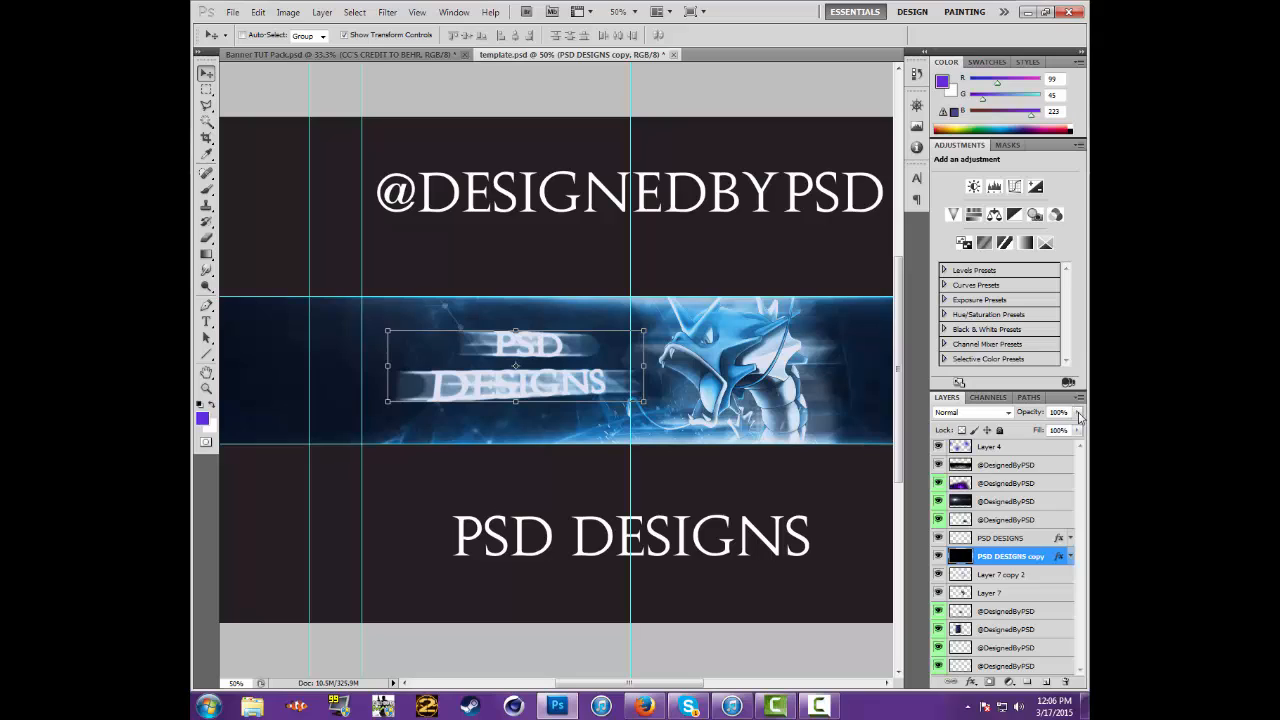
Reduce the opacity of the blurred PSD DESIGNS copy layer to 50%
click(1078, 413)
drag(1079, 415, 1077, 415)
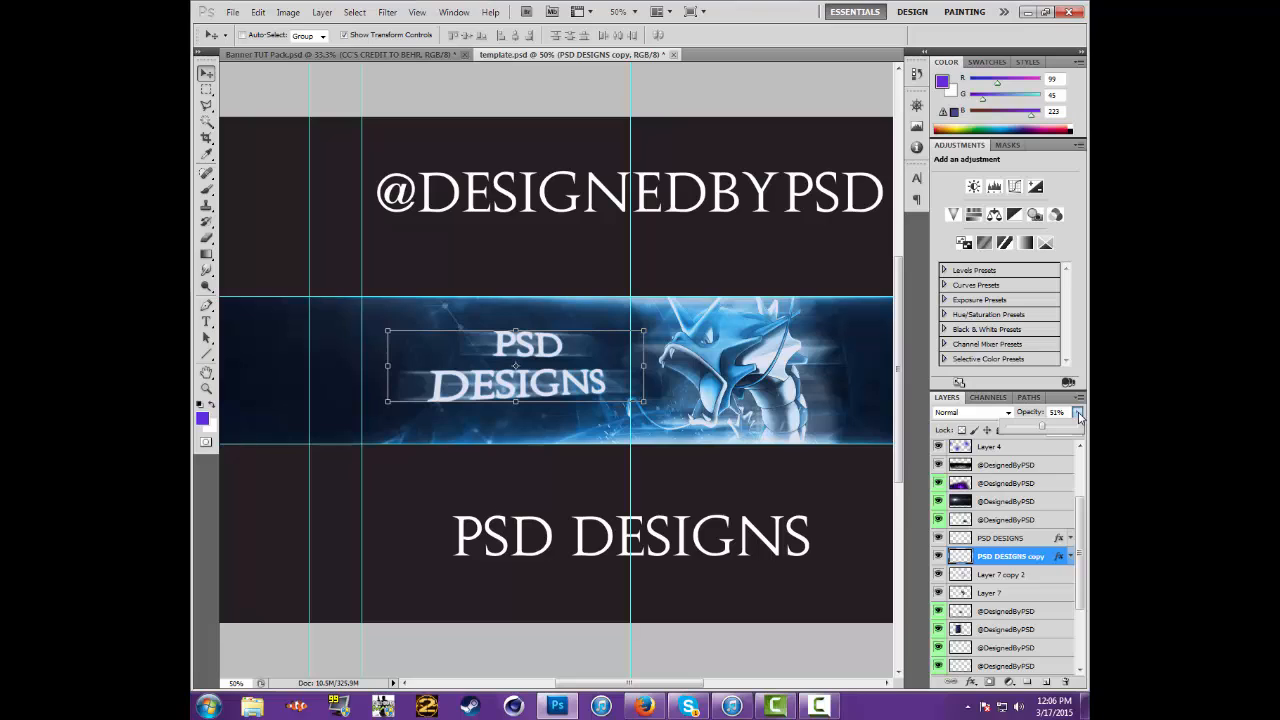
drag(1079, 416, 1079, 416)
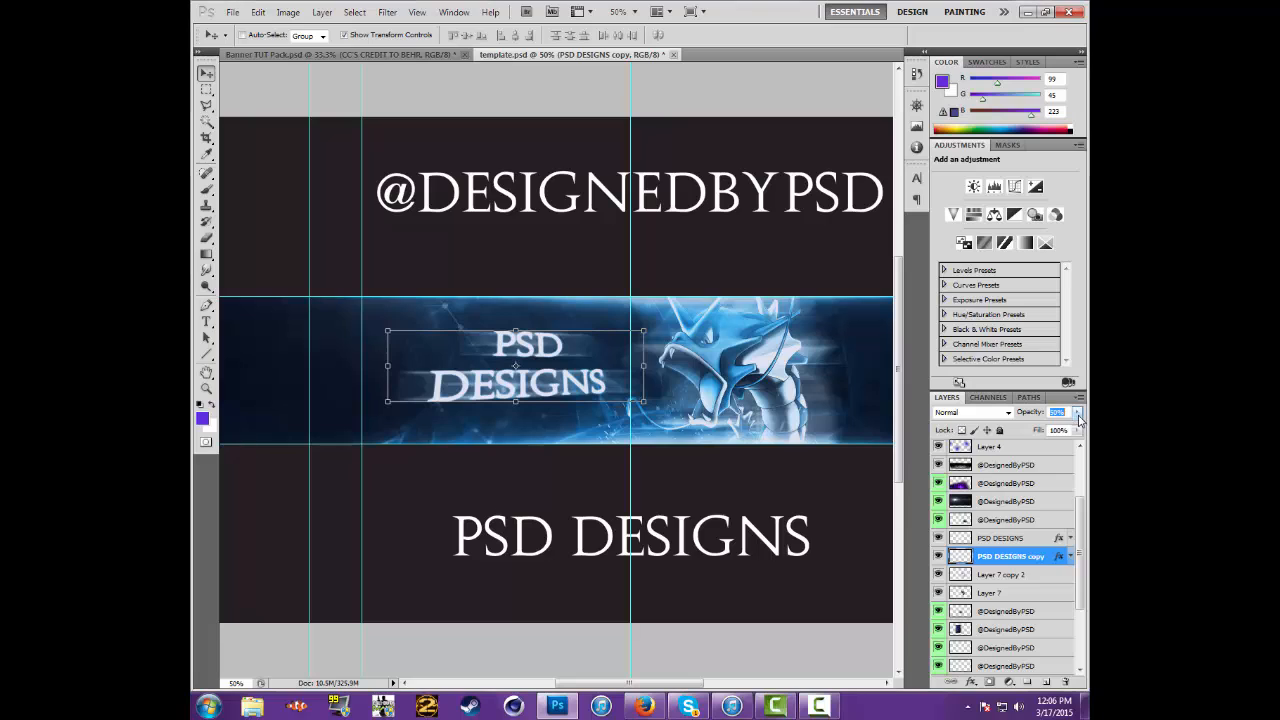
Erase part of the motion blur on the PSD DESIGNS copy layer around the lettering with the Eraser tool
click(205, 241)
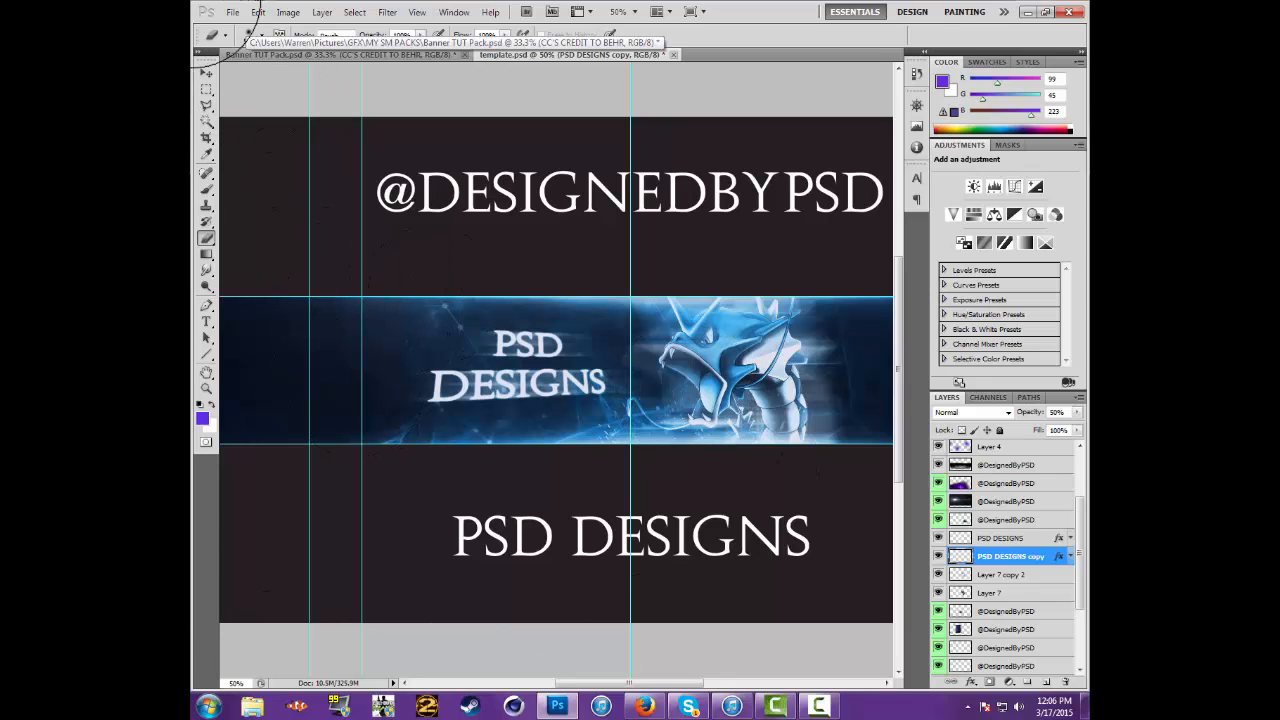
click(205, 73)
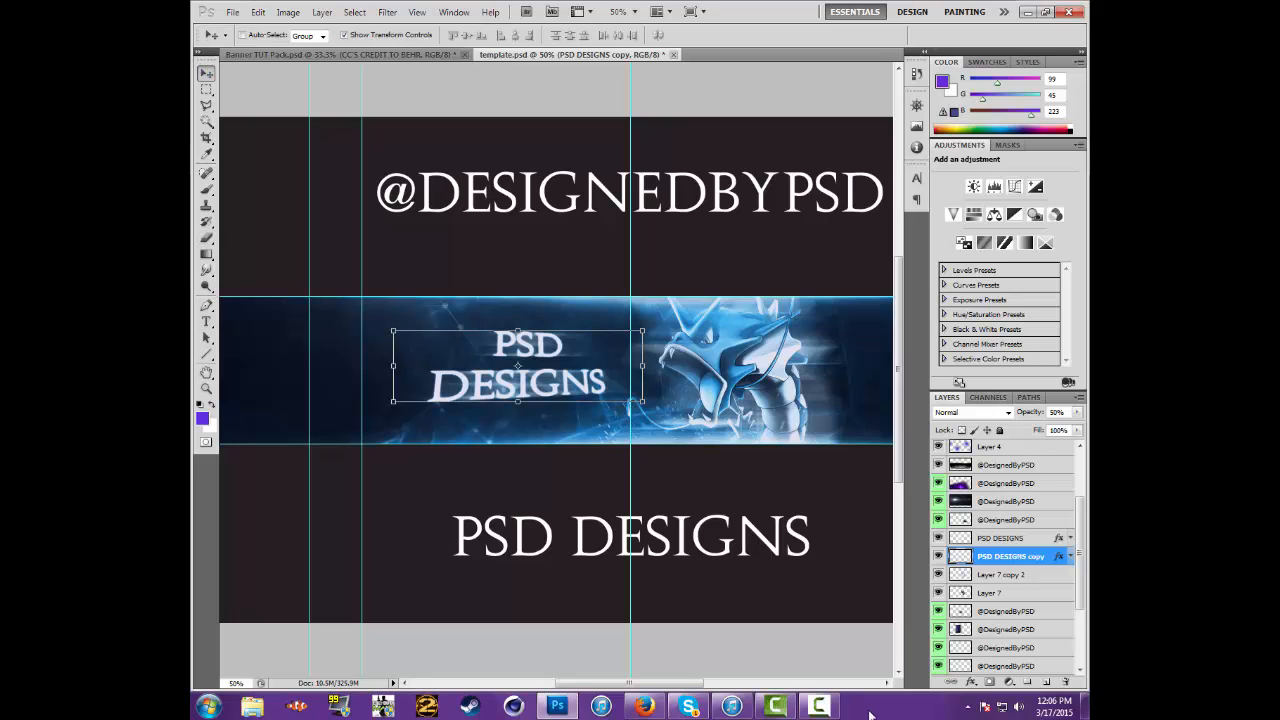
Duplicate the blurred PSD DESIGNS copy layer as PSD DESIGNS copy 2 and place it above the PSD DESIGNS layer
right_click(1040, 560)
click(945, 280)
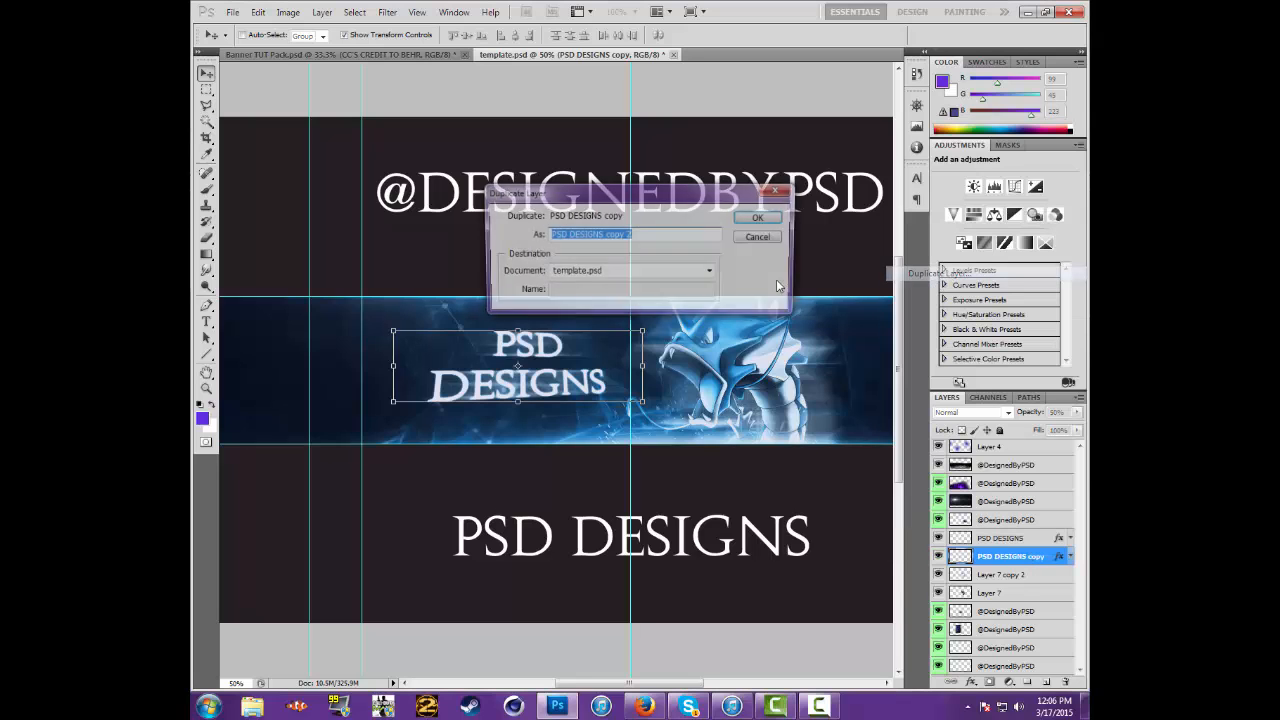
click(773, 222)
drag(1033, 538, 1033, 540)
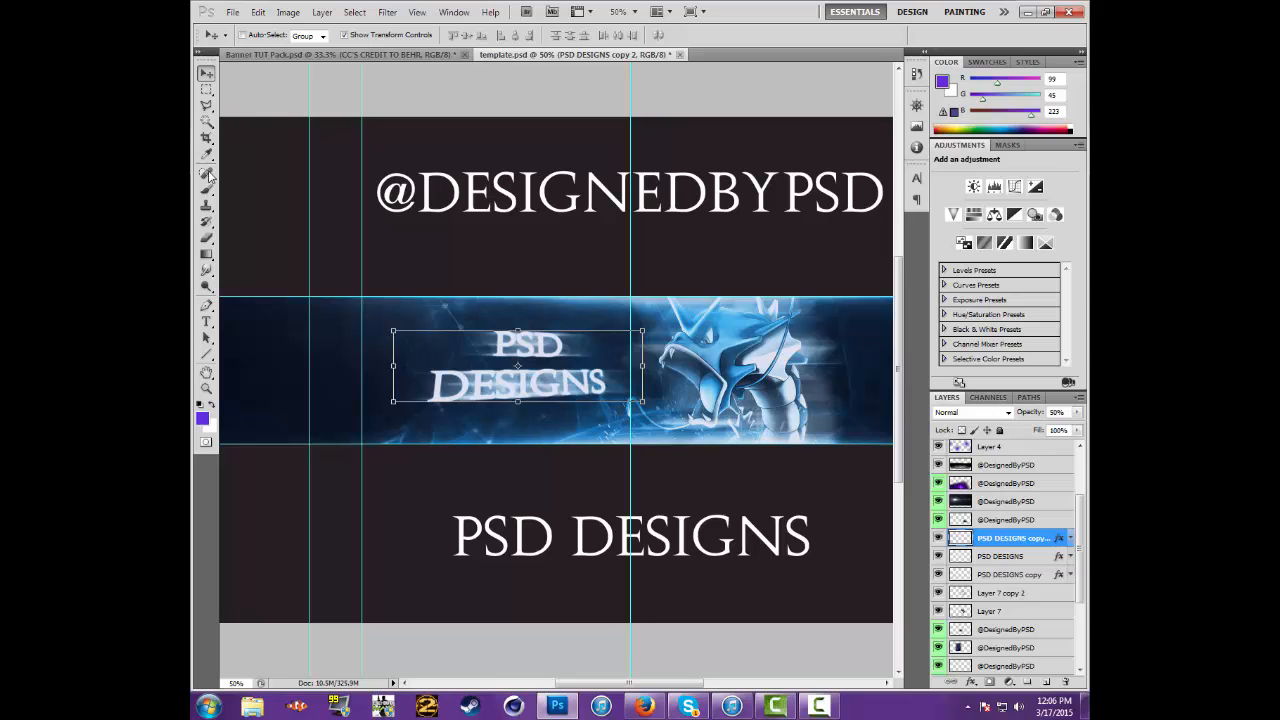
Erase the blur over the middle of the lettering on PSD DESIGNS copy 2 with a soft 300 px Eraser at 0% hardness
click(207, 238)
click(262, 36)
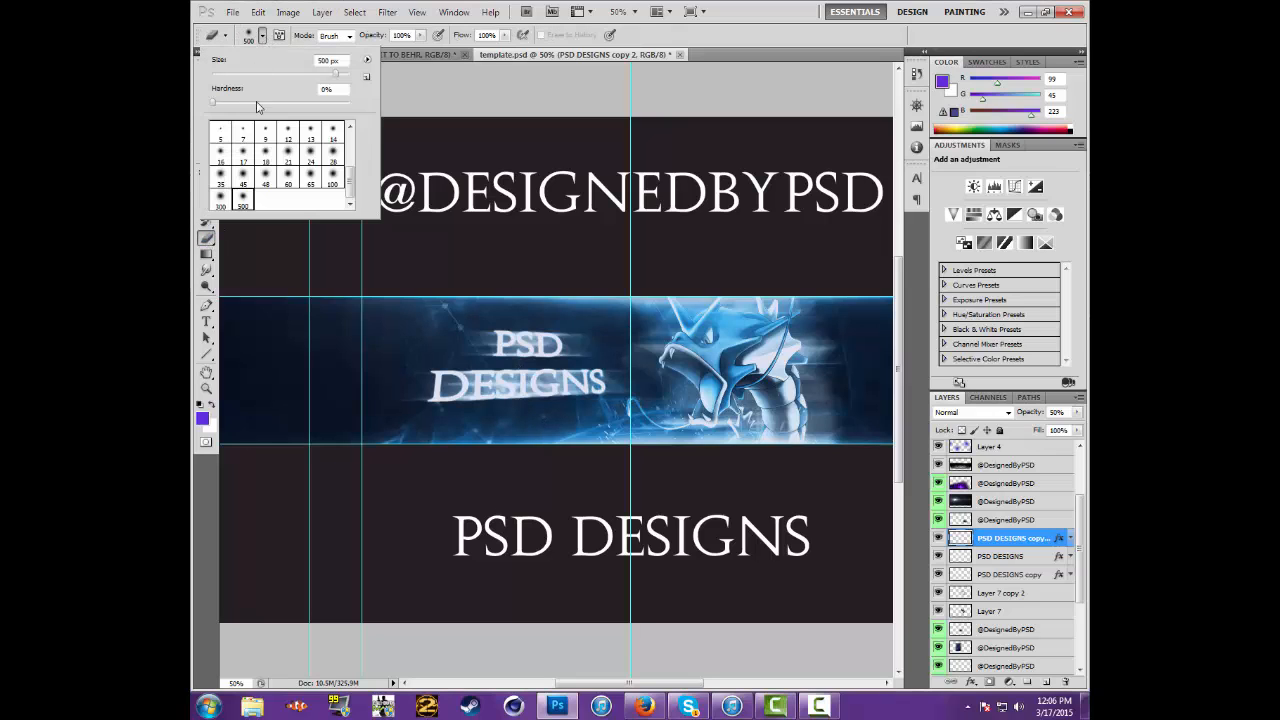
click(220, 198)
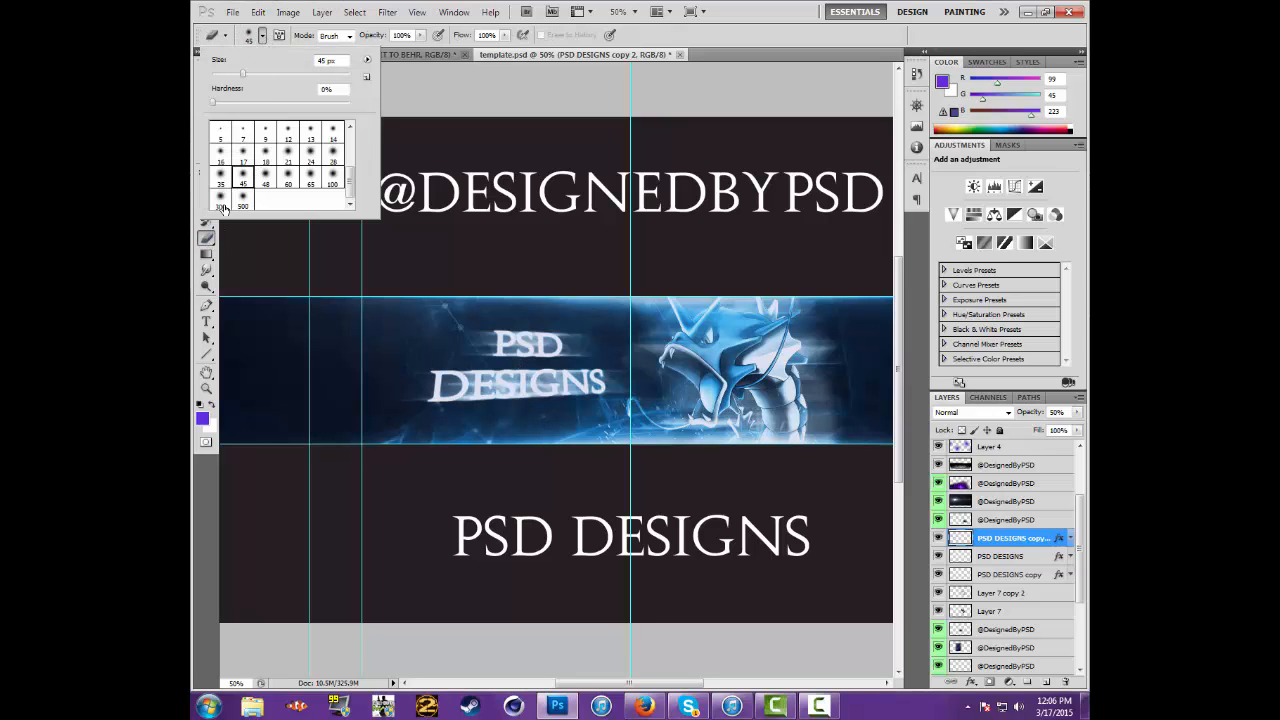
click(526, 368)
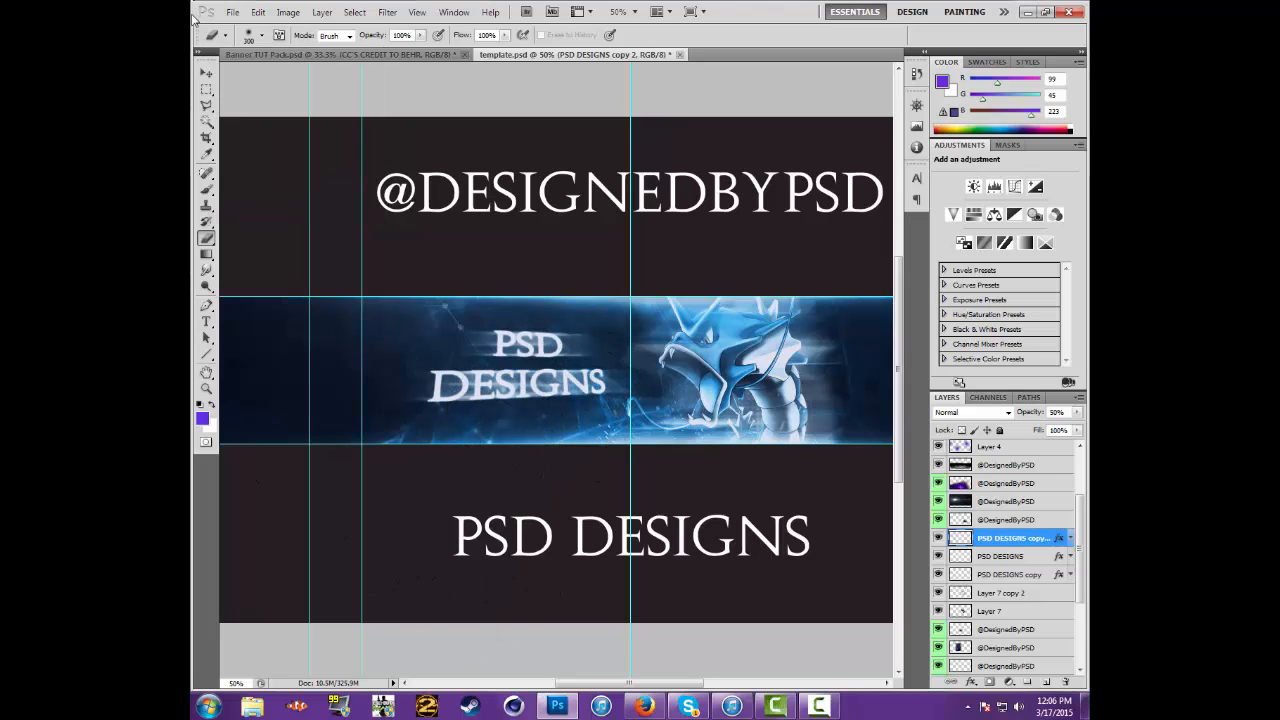
click(205, 73)
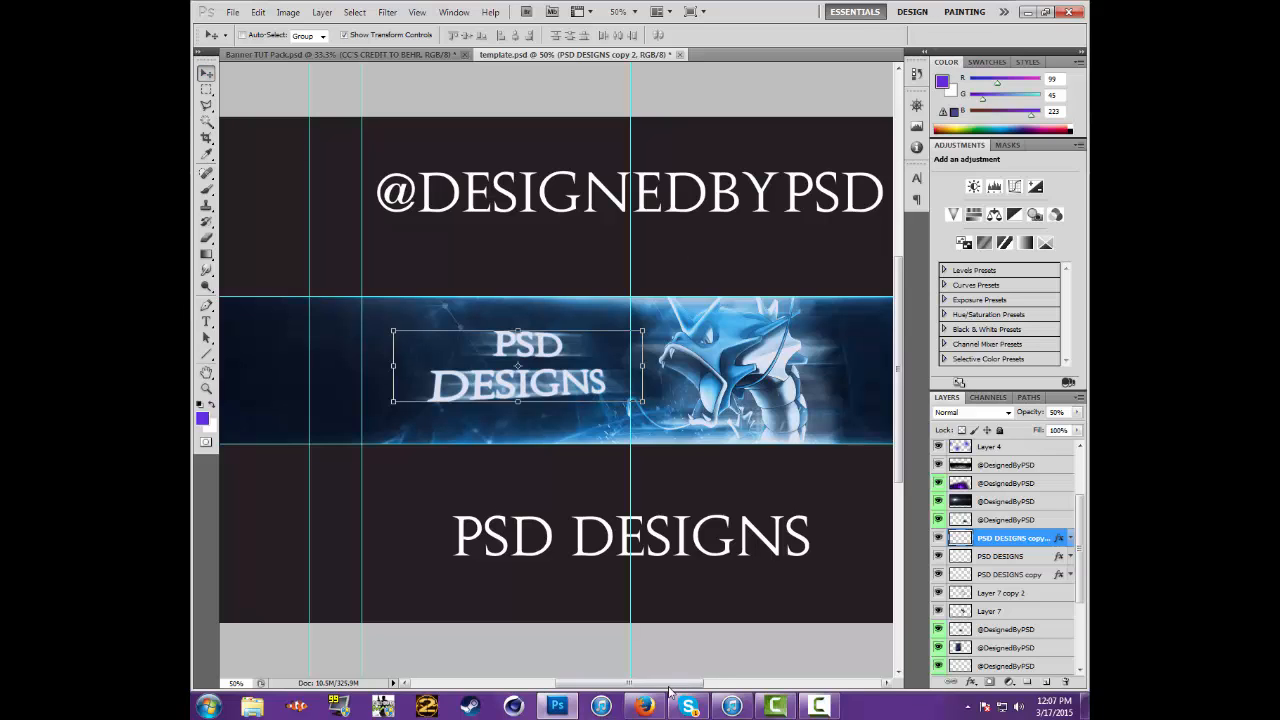
Select Layer 1 at the top of the layer stack
mouse_move(679, 690)
mouse_down()
mouse_move(690, 690)
mouse_move(641, 691)
mouse_move(685, 693)
mouse_up()
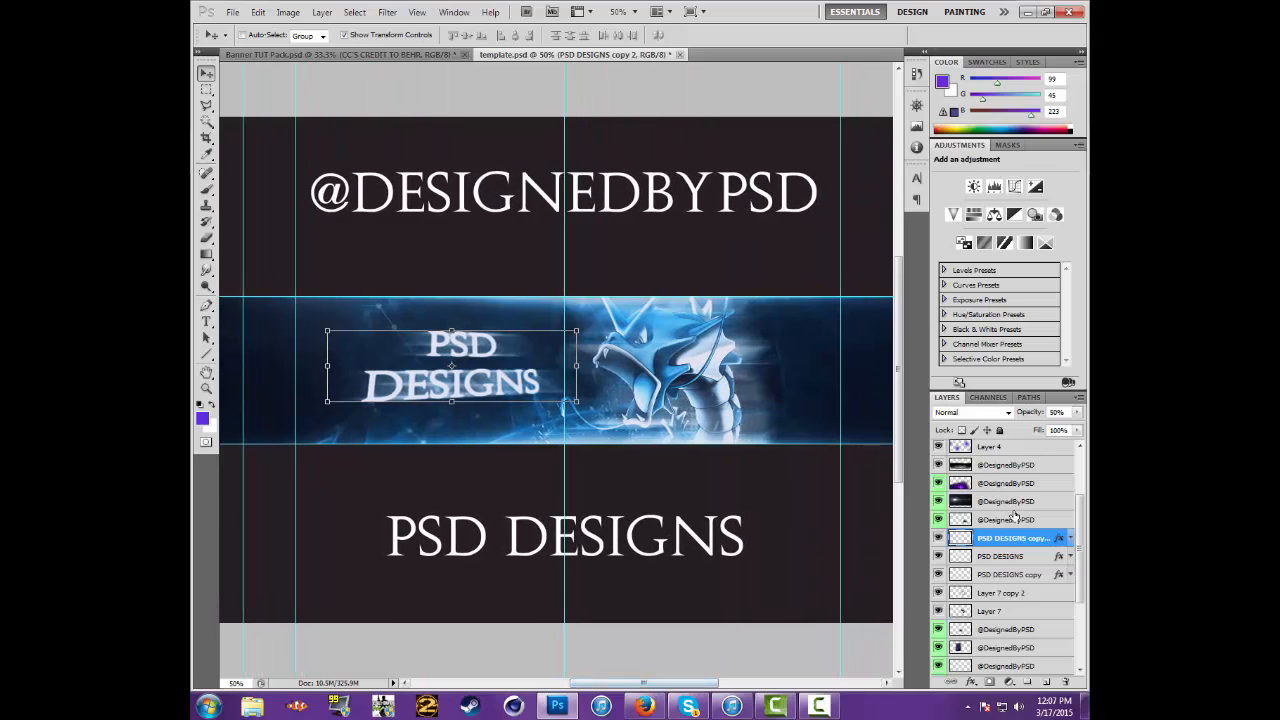
scroll(1018, 547, up, 3)
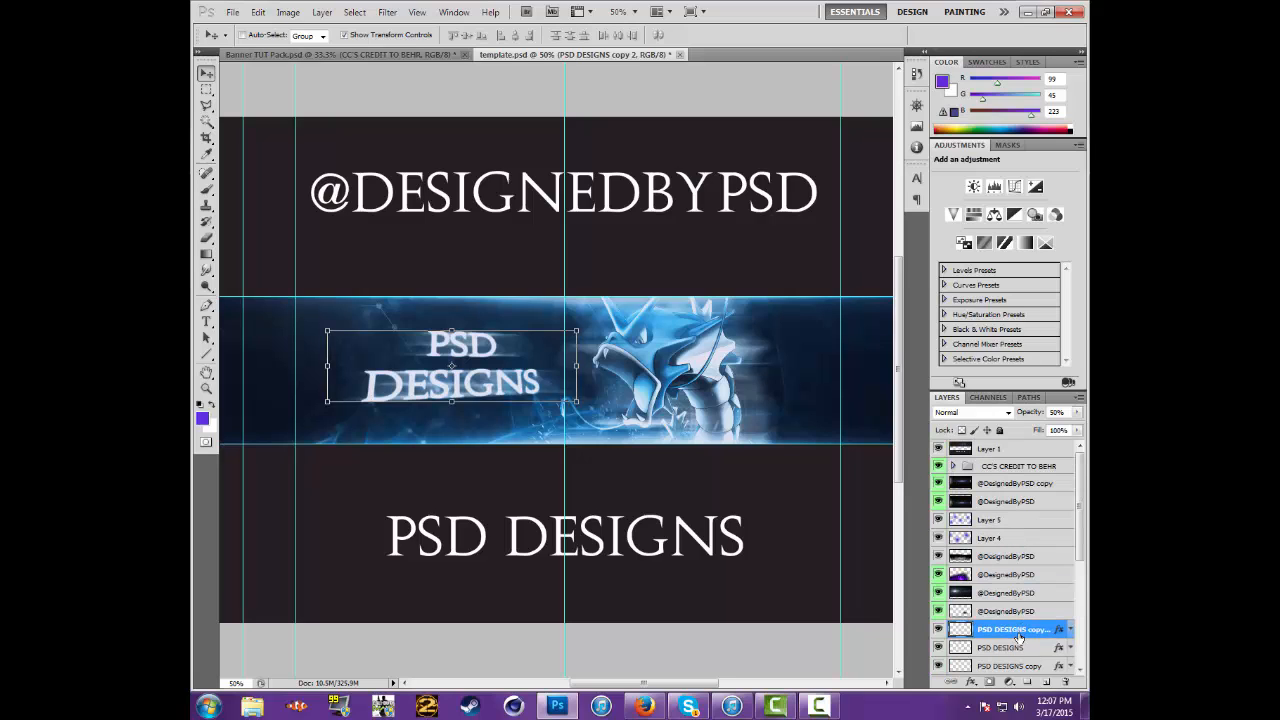
click(997, 452)
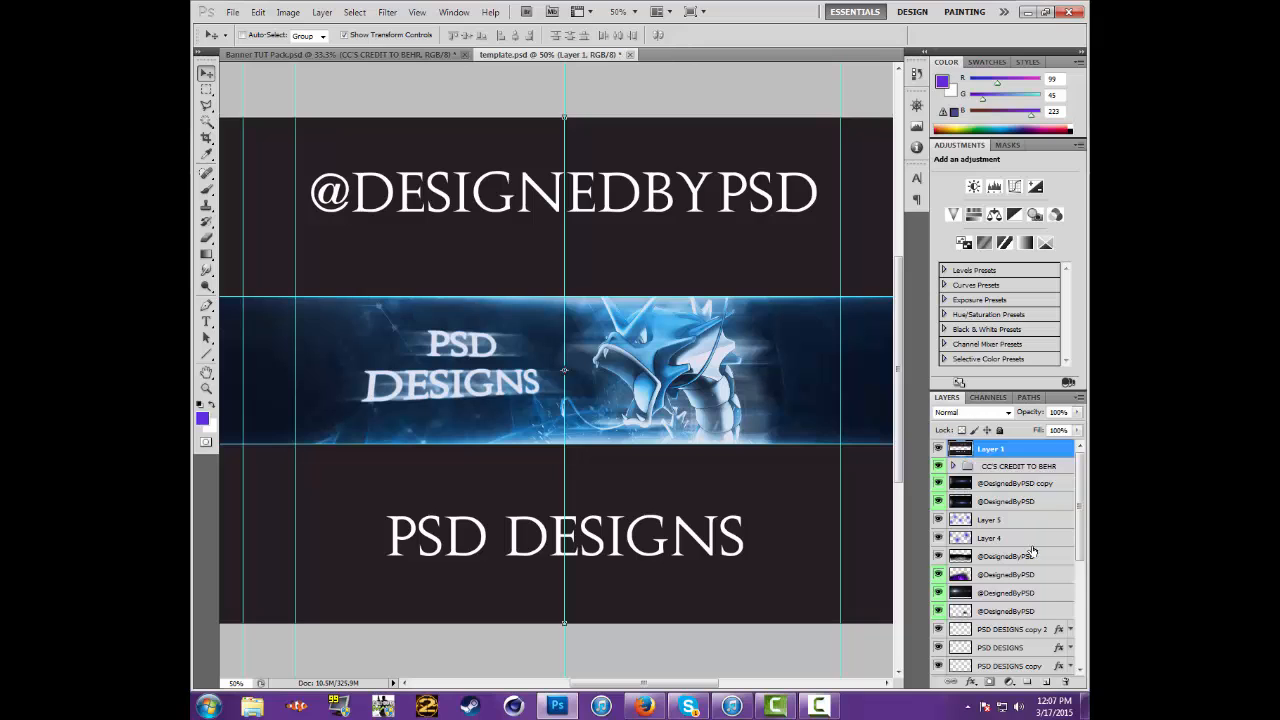
scroll(1020, 550, down, 3)
scroll(1027, 556, up, 3)
drag(643, 683, 631, 683)
Save the banner to the Desktop as a PNG copy named test, with interlacing set to None
click(231, 12)
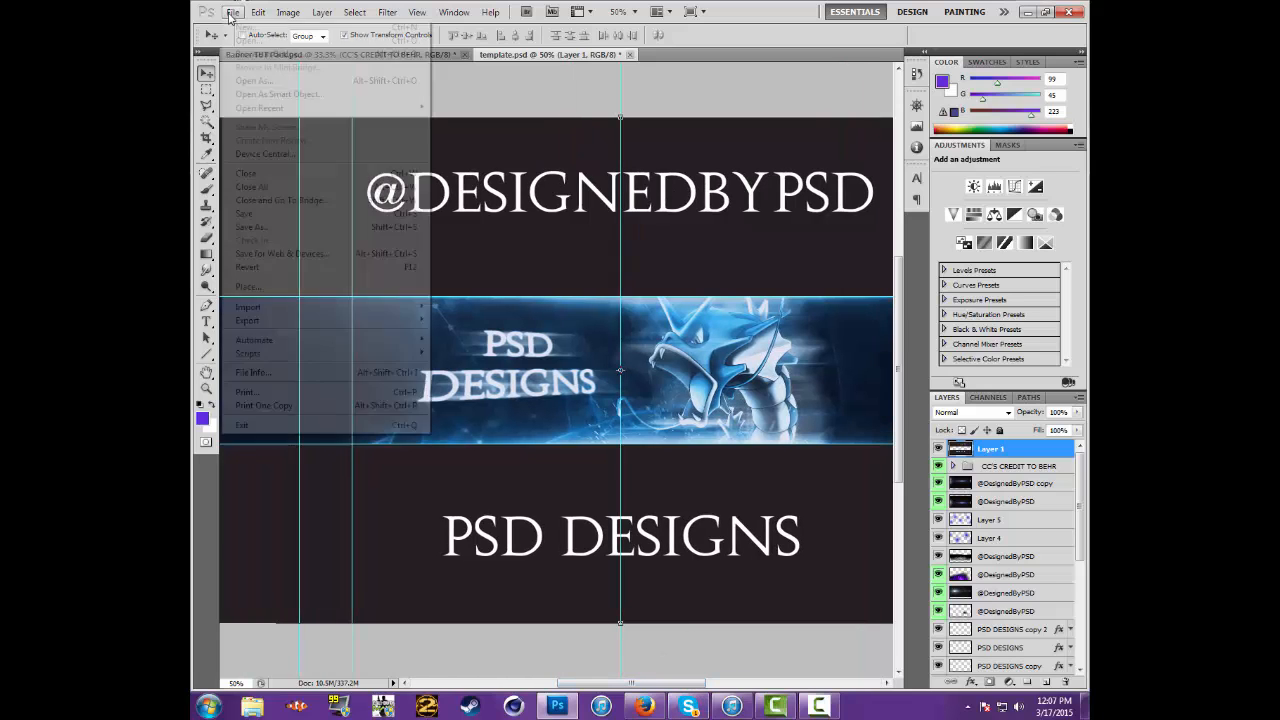
click(300, 227)
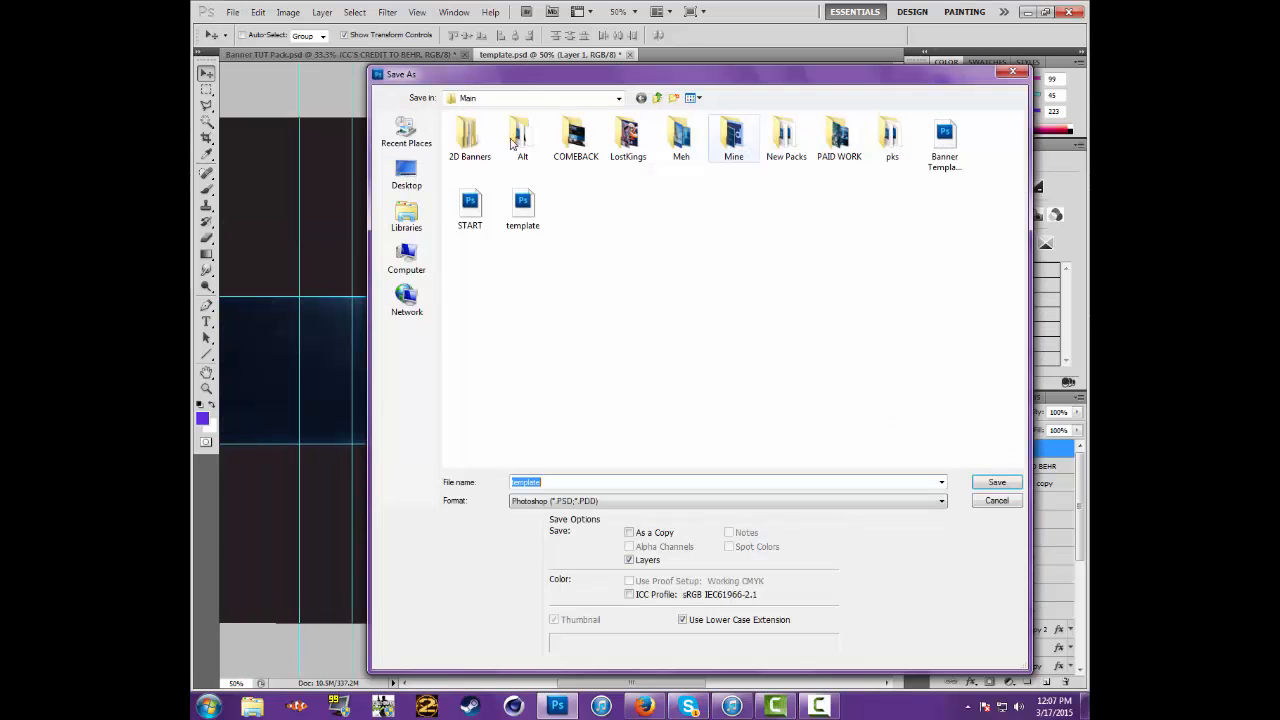
click(406, 175)
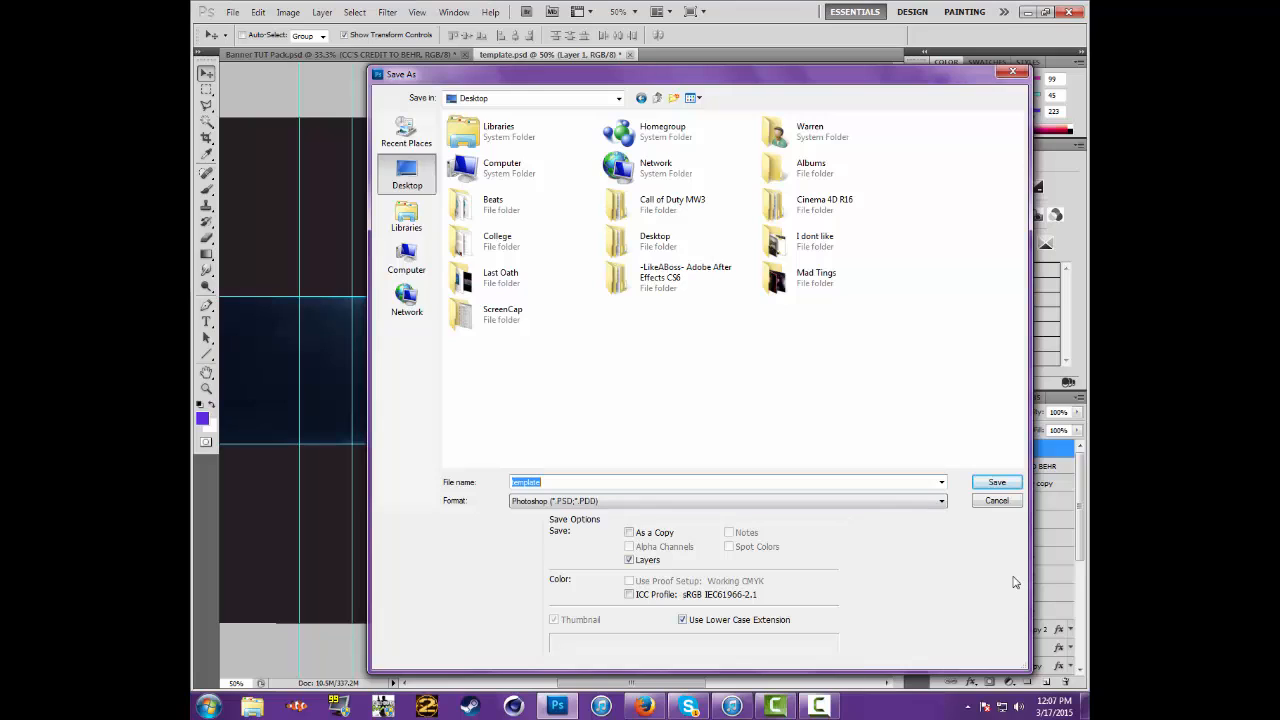
text(le)
click(752, 503)
click(541, 651)
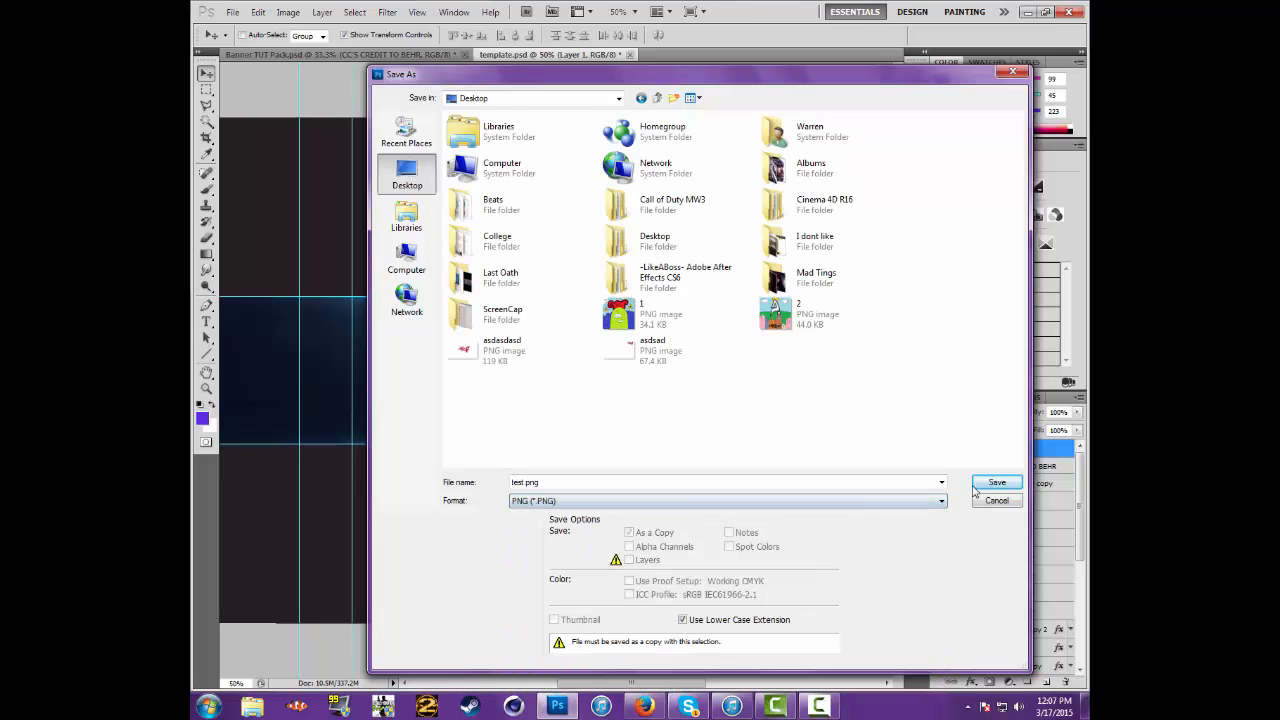
click(993, 484)
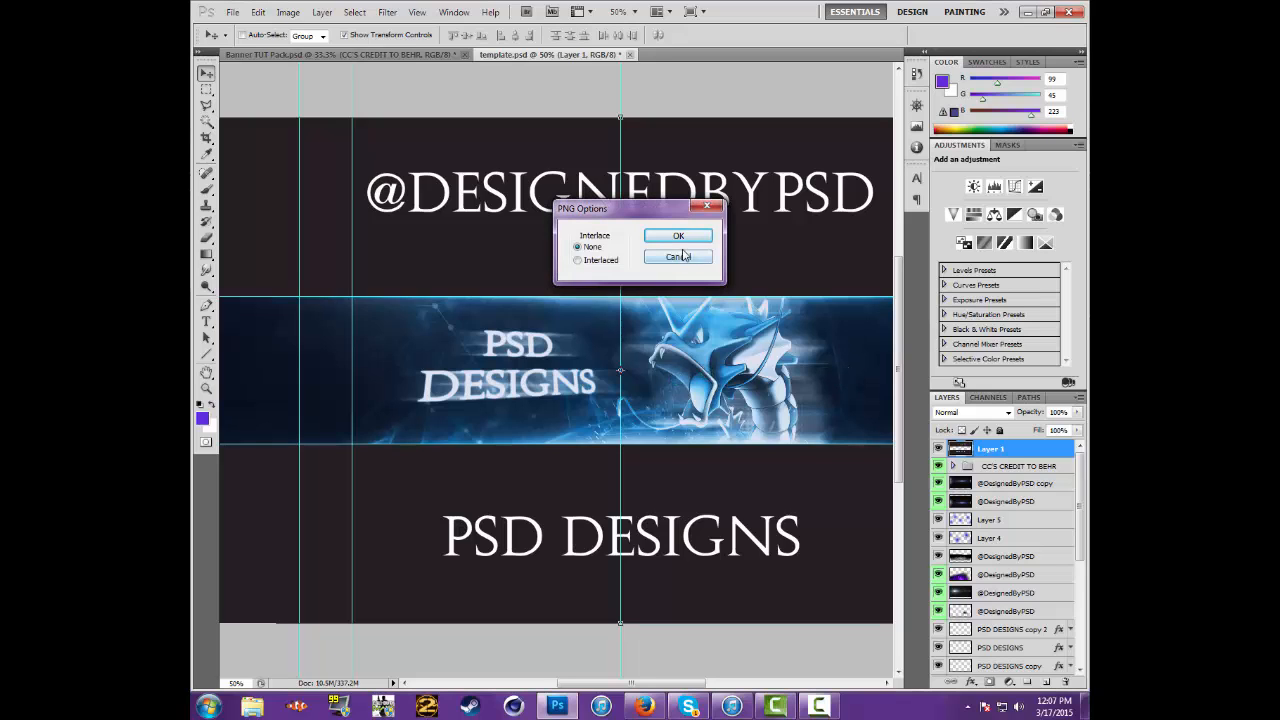
click(685, 239)
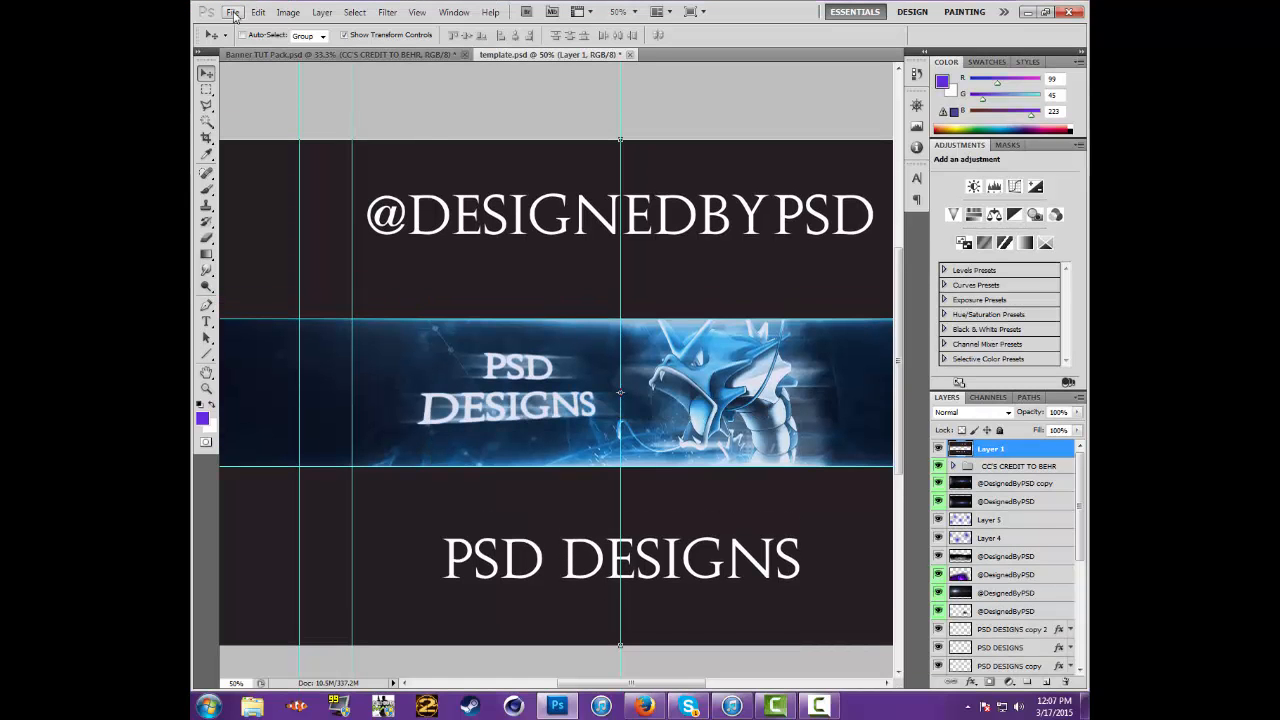
Open the saved test.png from the Desktop
click(233, 12)
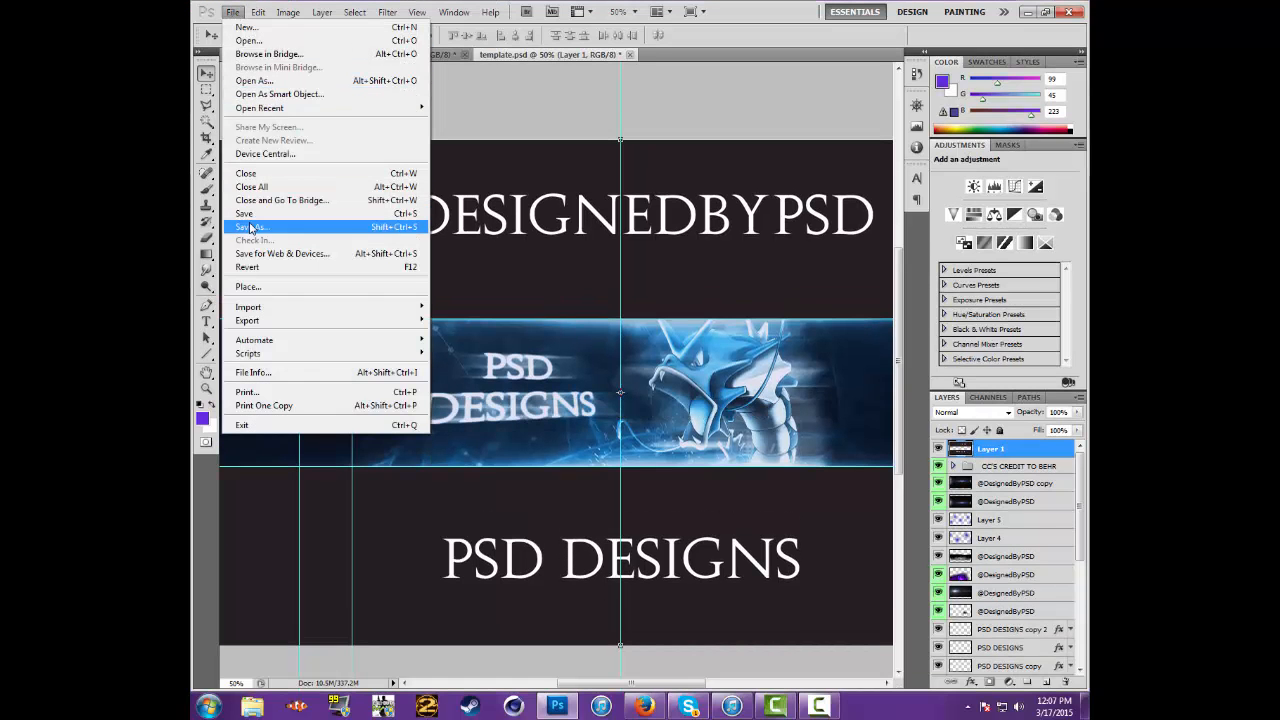
click(255, 44)
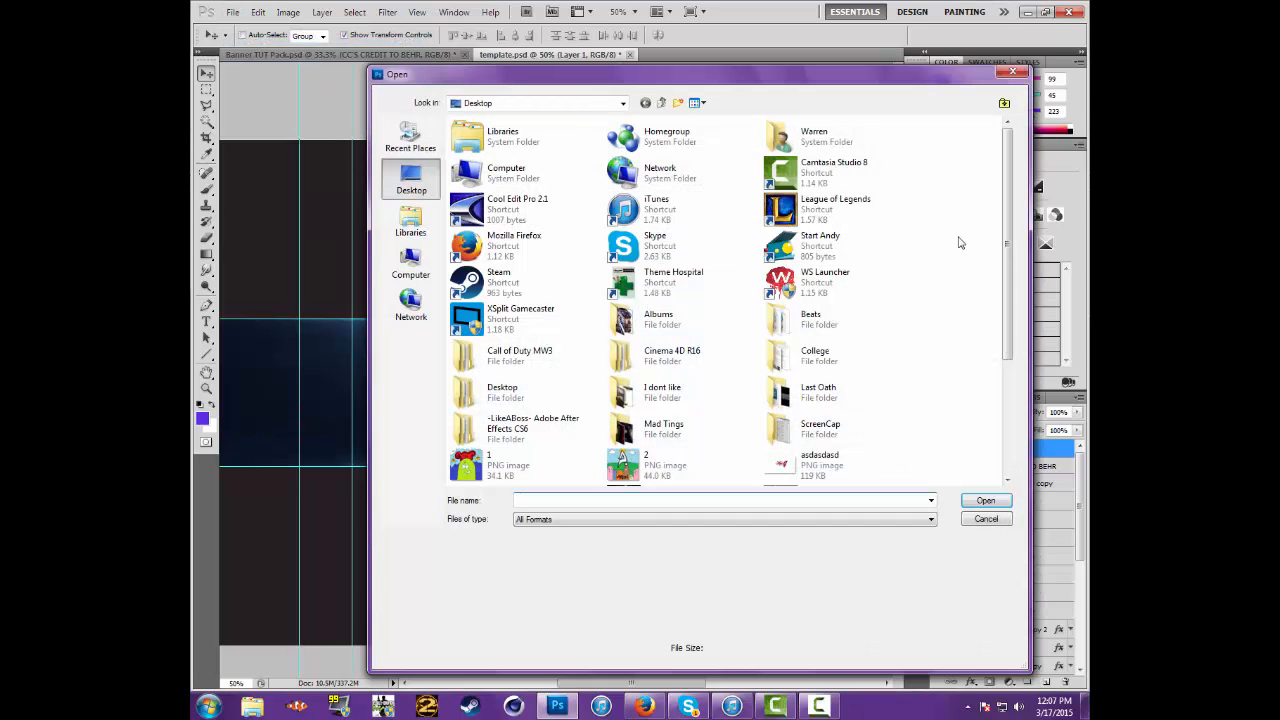
drag(1007, 265, 1005, 390)
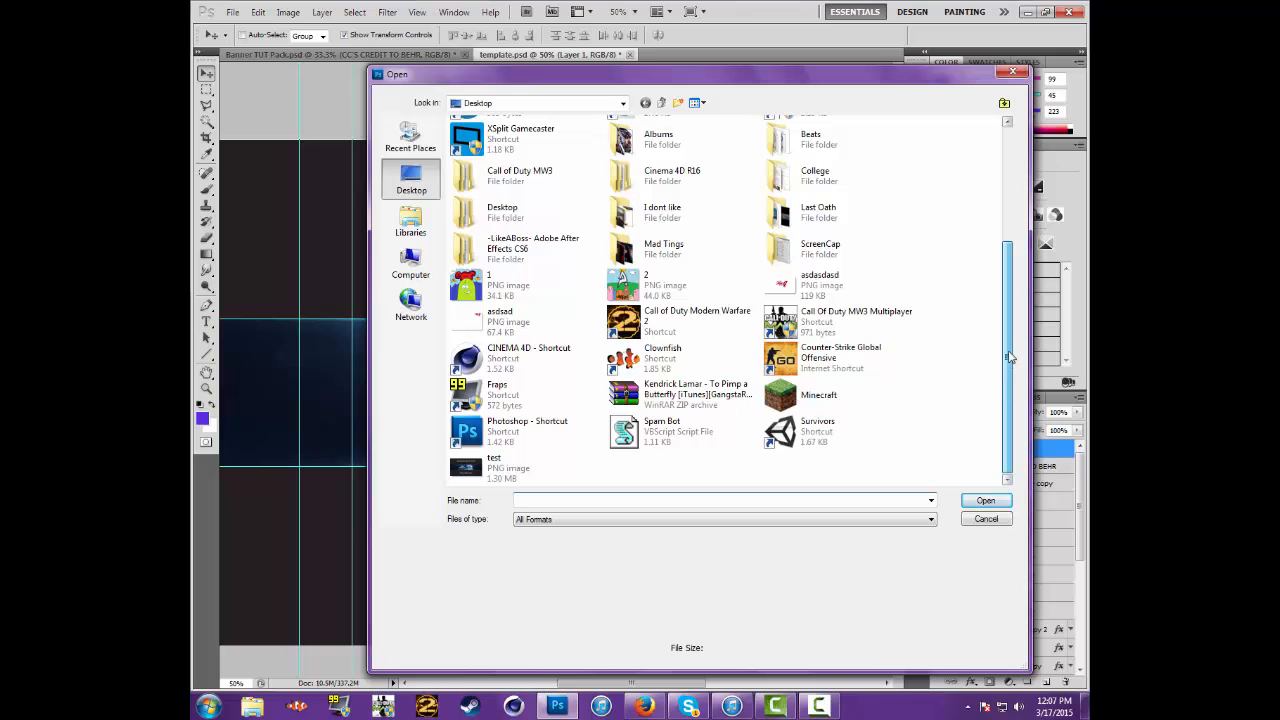
double_click(478, 468)
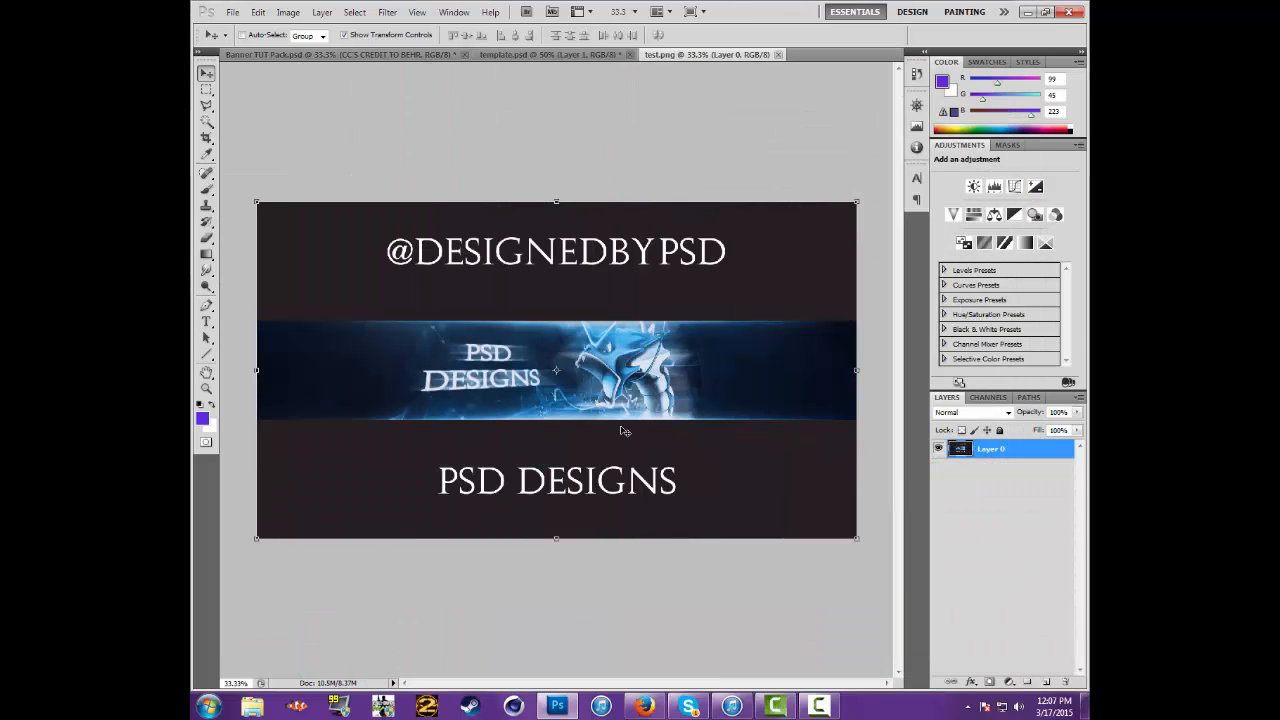
Copy the flattened test.png image into template.psd above Layer 1 and nudge it right until its centre aligns with the middle vertical guide
drag(620, 430, 670, 424)
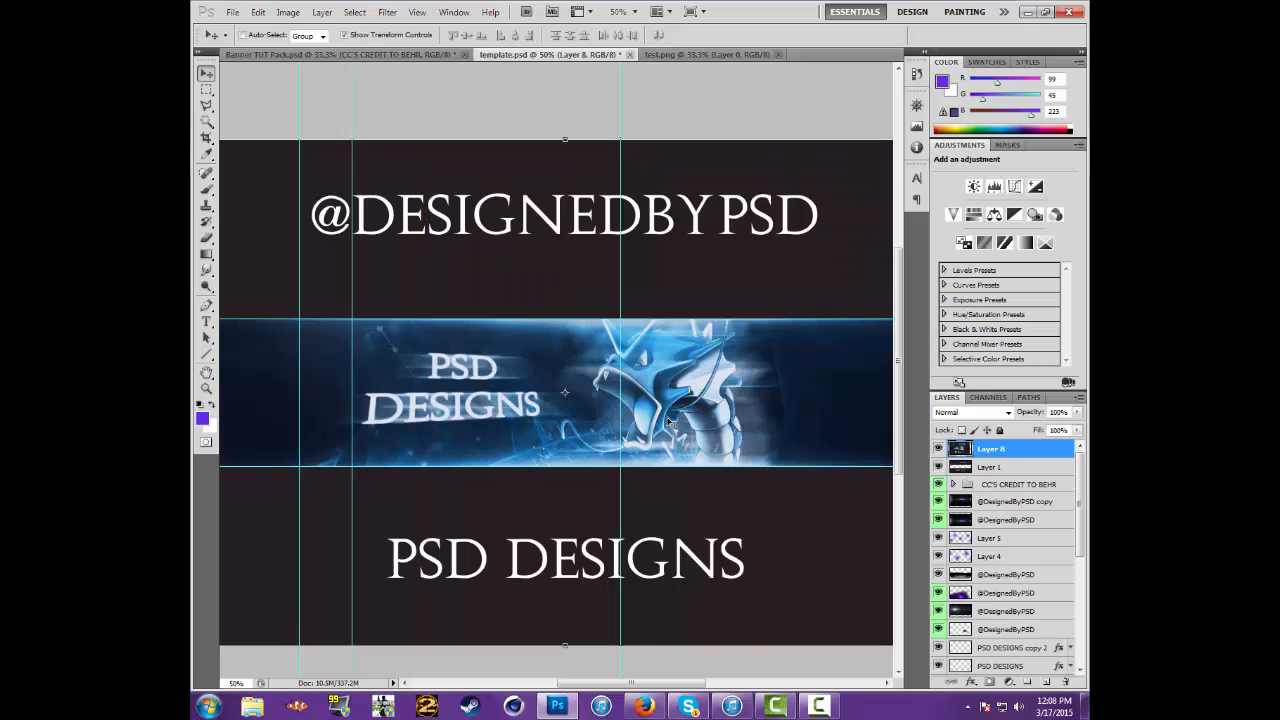
key(Right)
key(Right)
key(Right)
key(Right)
key(Right)
key(Right)
key(Right)
key(Right)
key(Right)
key(Right)
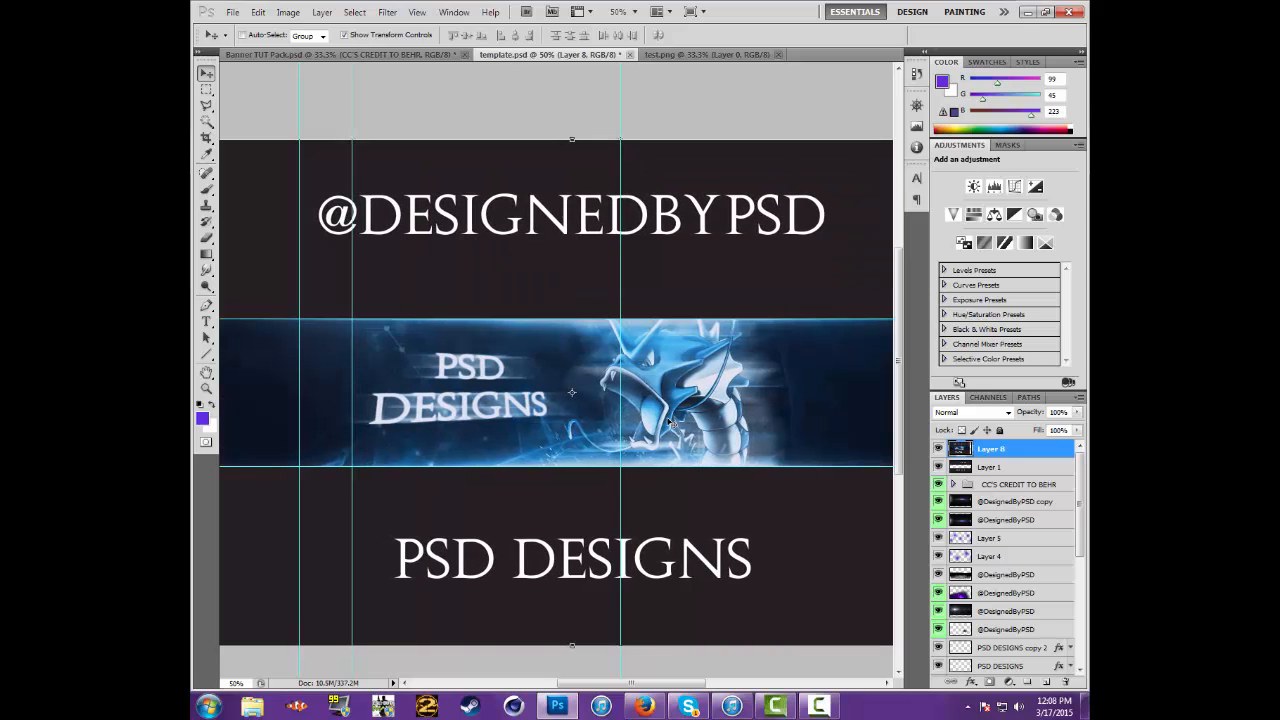
key(Right)
key(Right)
key(Right)
key(Right)
key(Right)
key(Right)
key(Right)
key(Right)
key(Right)
key(Right)
key(Right)
key(Right)
key(Right)
key(Right)
key(Right)
key(Right)
key(Right)
key(Right)
key(Right)
key(Right)
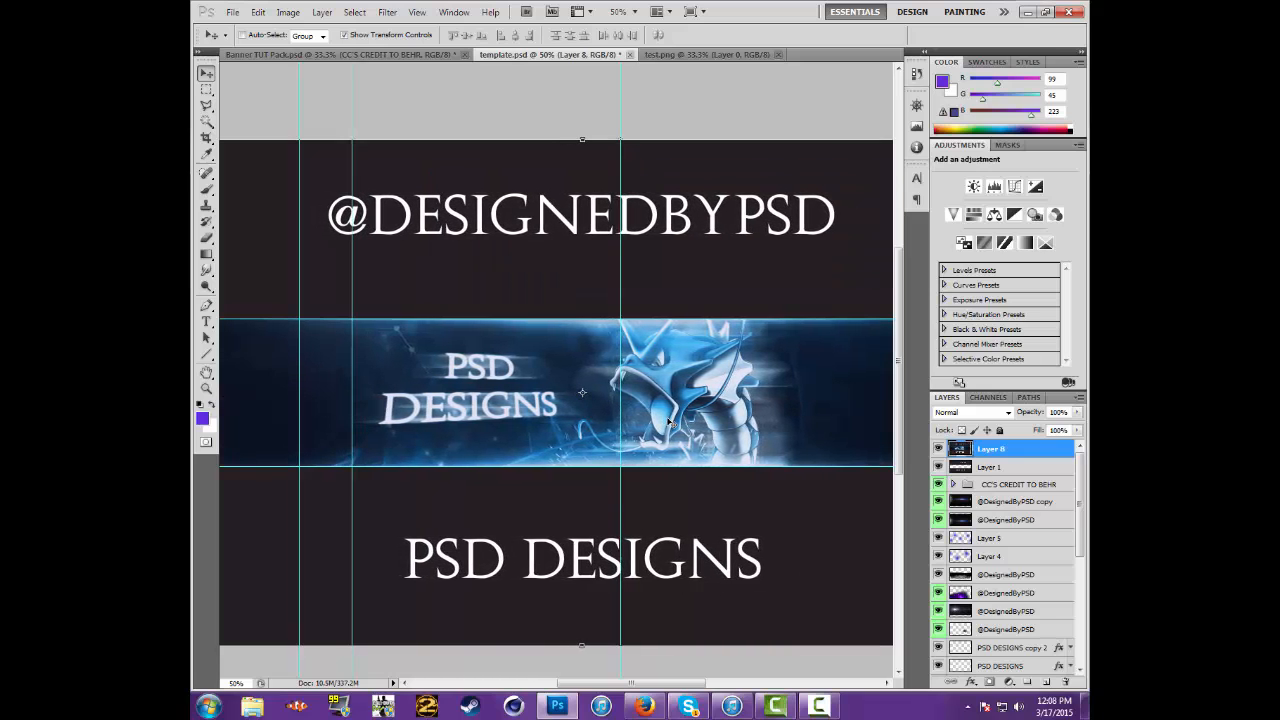
key(Right)
key(Right)
key(Right)
key(Right)
key(Right)
key(Right)
key(Right)
key(Right)
key(Right)
key(Right)
key(Right)
key(Right)
key(Right)
key(Right)
key(Right)
key(Right)
key(Right)
key(Right)
key(Right)
key(Right)
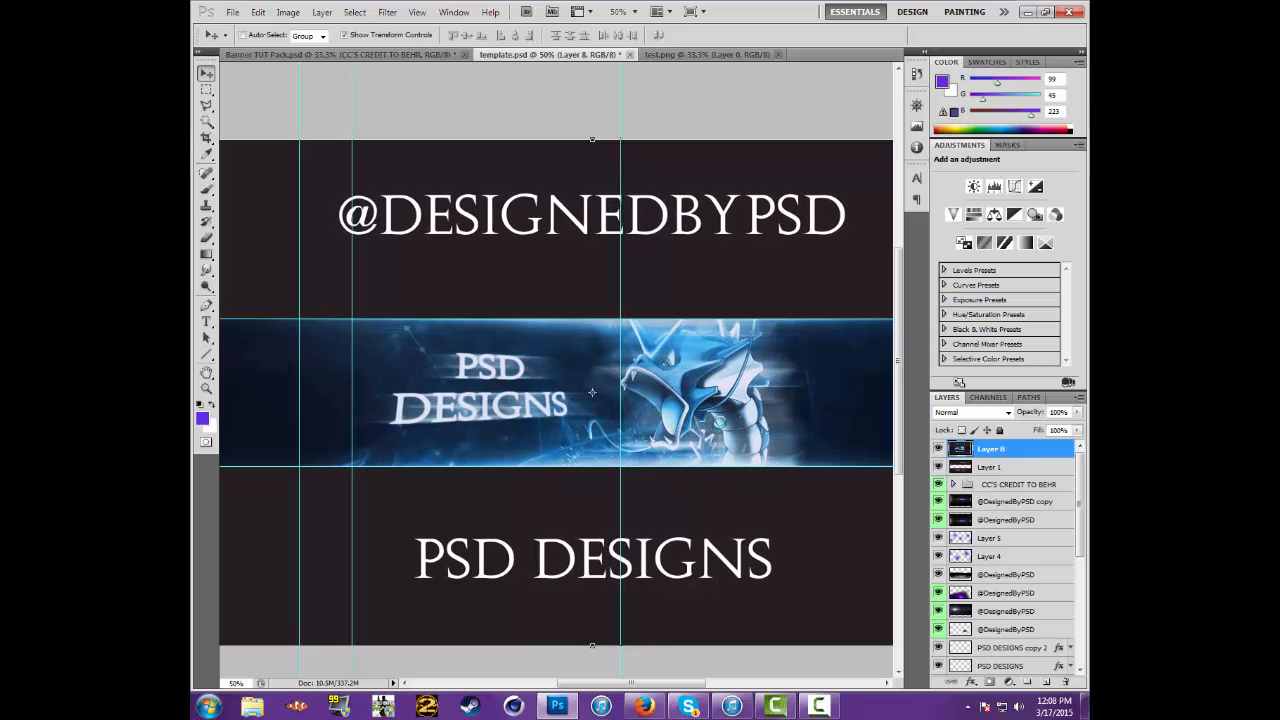
key(Right)
key(Right)
key(Right)
key(Right)
key(Right)
key(Right)
key(Right)
key(Right)
key(Right)
key(Right)
key(Right)
key(Right)
key(Right)
key(Right)
key(Right)
key(Right)
key(Right)
key(Right)
key(Right)
key(Right)
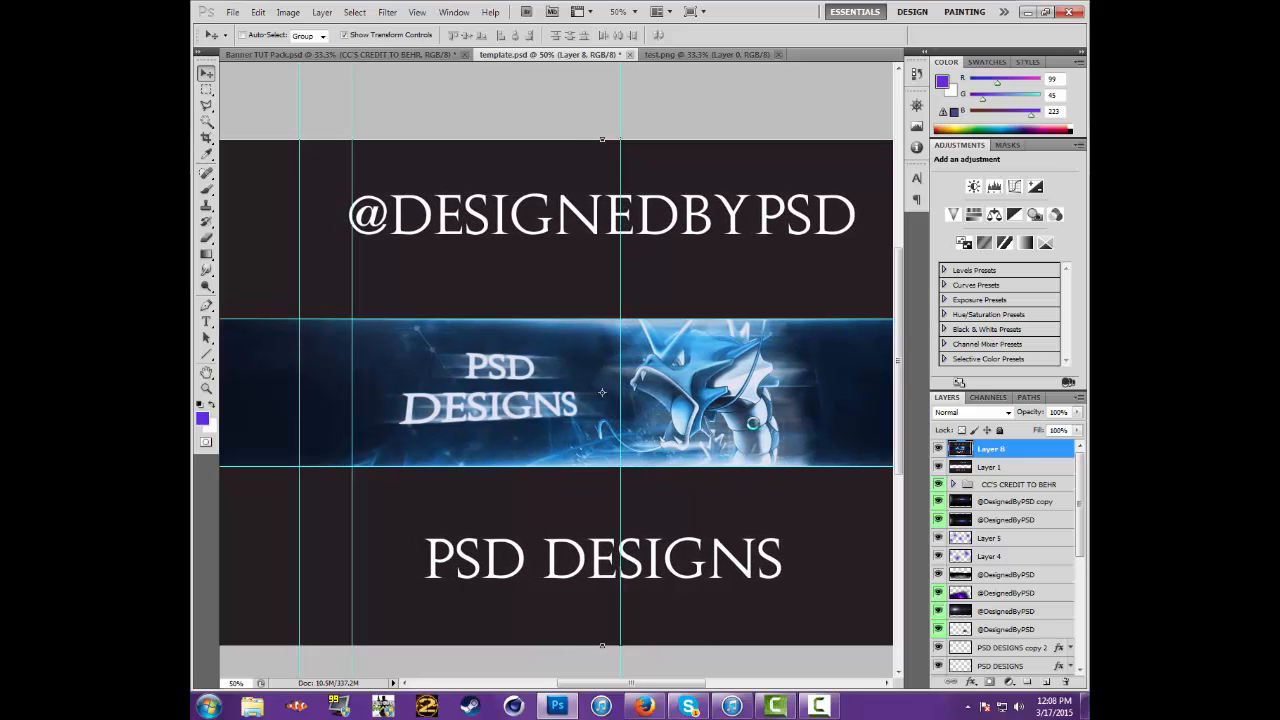
key(Right)
key(Right)
key(Right)
key(Right)
key(Right)
key(Right)
key(Right)
key(Right)
key(Right)
key(Right)
key(Right)
key(Right)
key(Right)
key(Right)
key(Right)
key(Right)
key(Right)
key(Right)
key(Right)
key(Right)
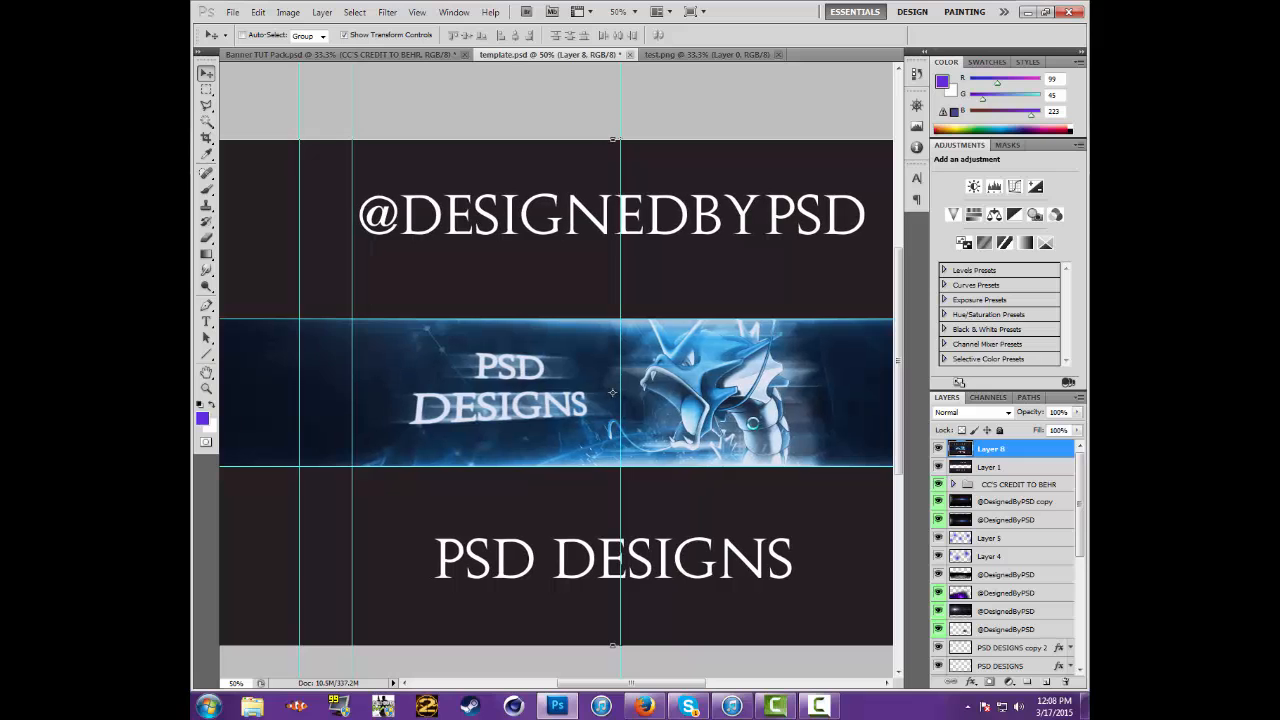
key(Right)
key(Right)
key(Right)
key(Right)
key(Right)
key(Right)
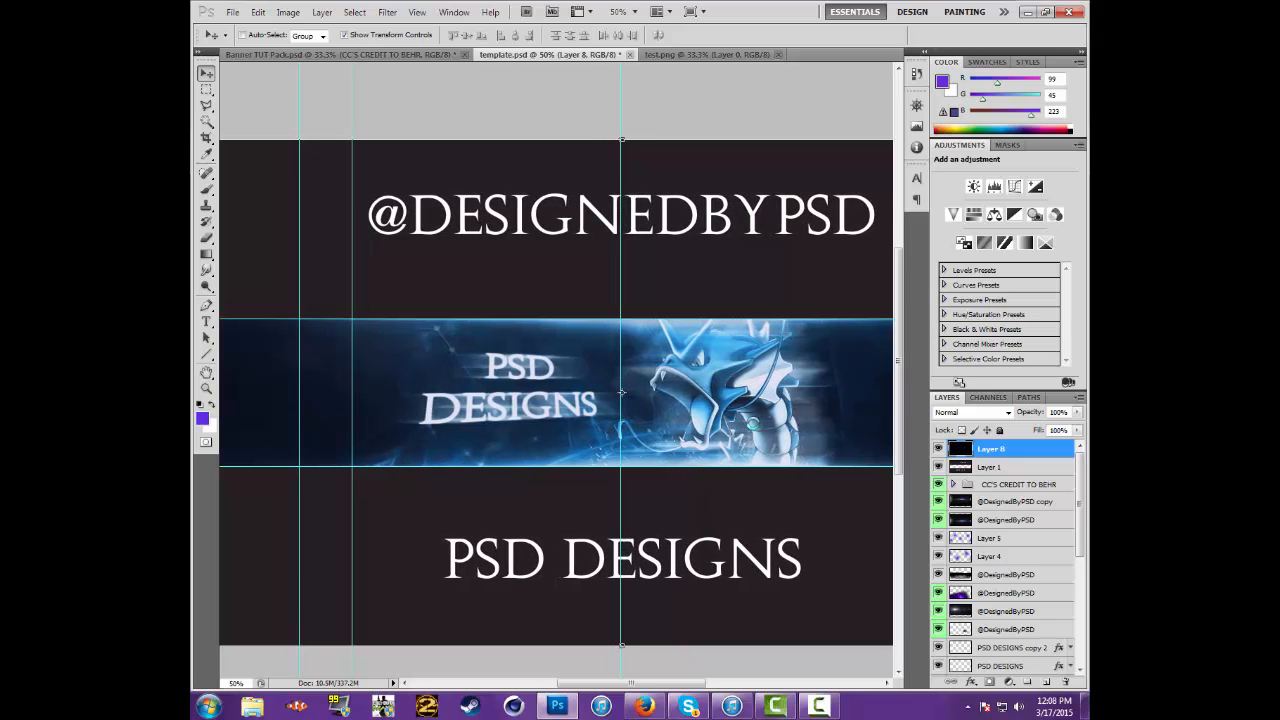
View the whole banner at 25% and toggle the flattened image layer's visibility to check its alignment with the original artwork
click(634, 11)
click(622, 27)
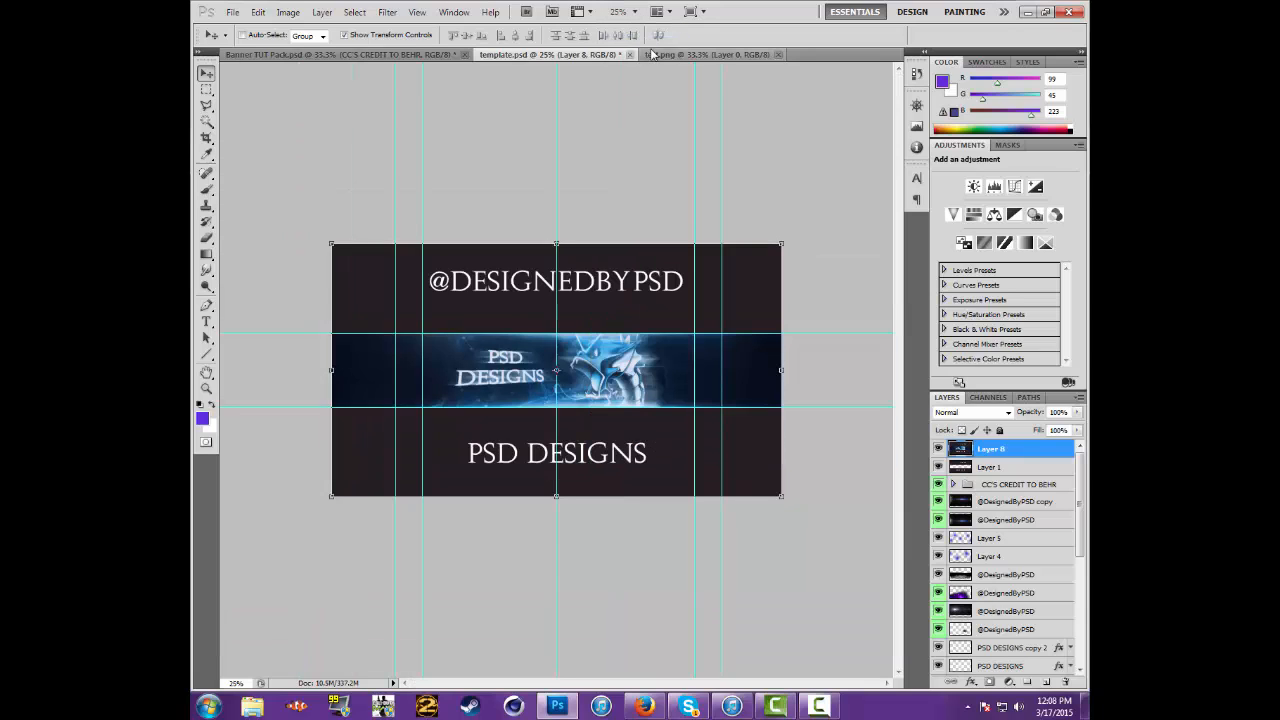
click(941, 451)
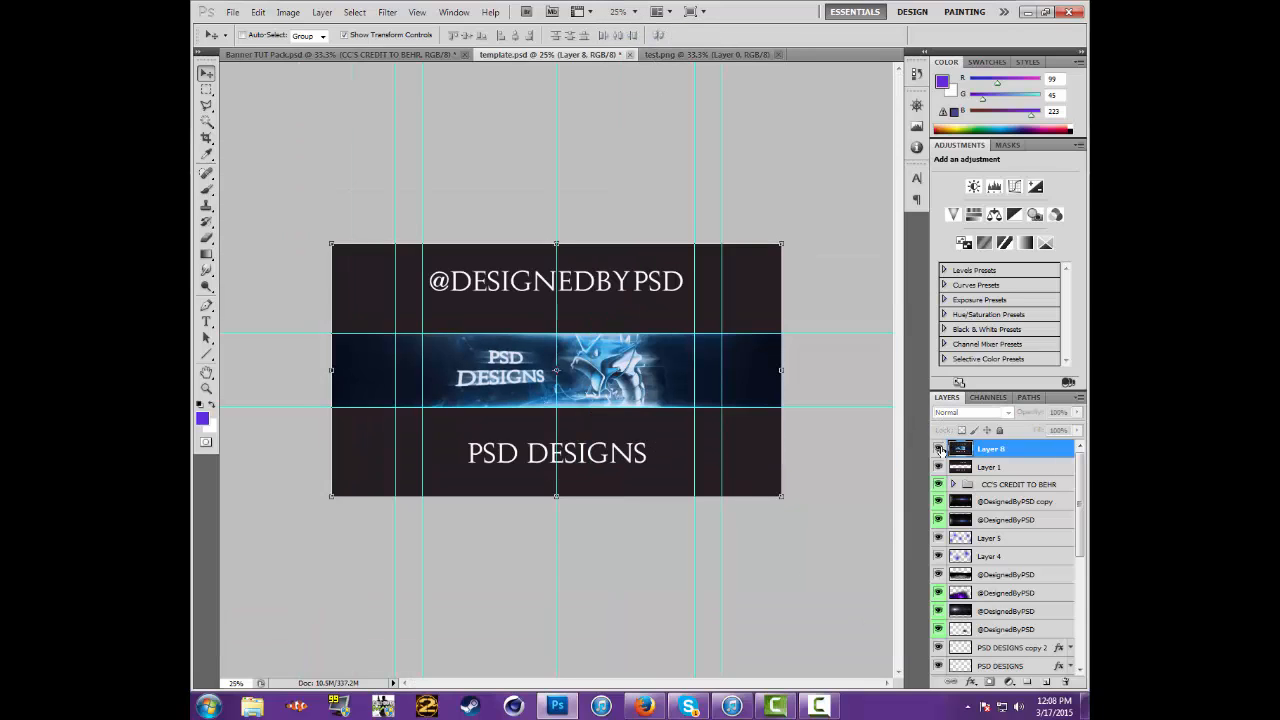
click(941, 451)
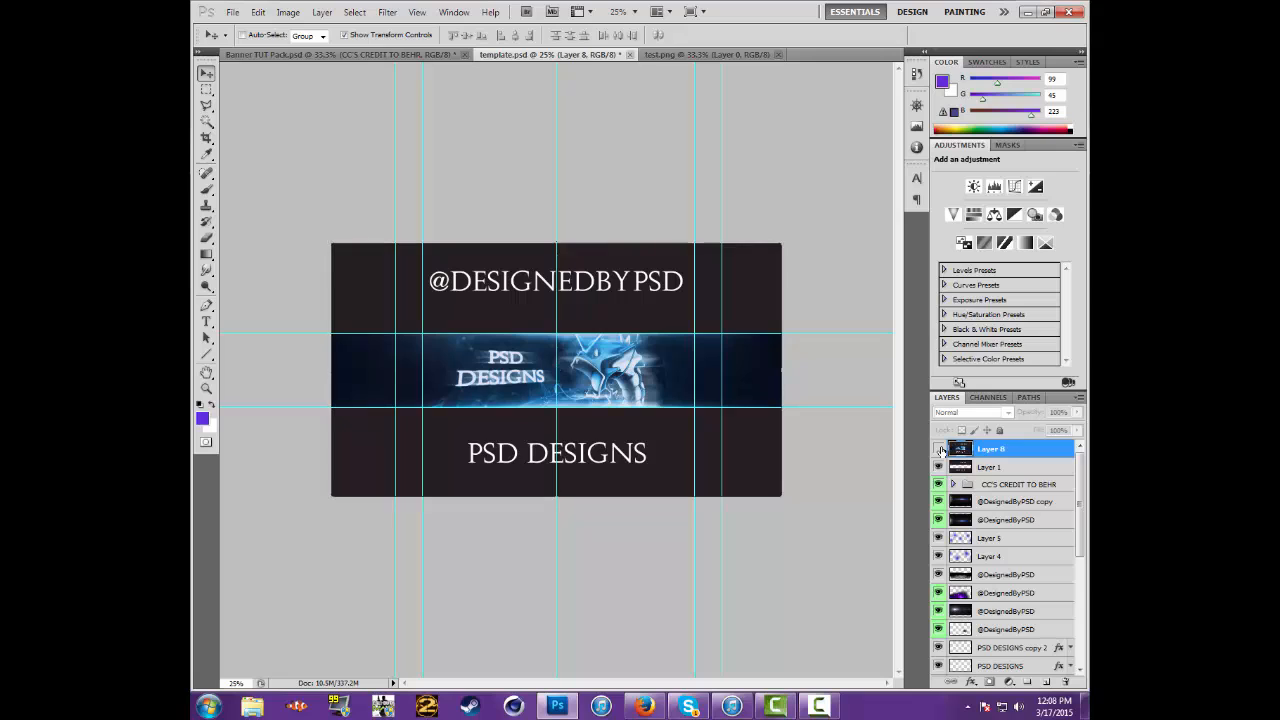
click(941, 453)
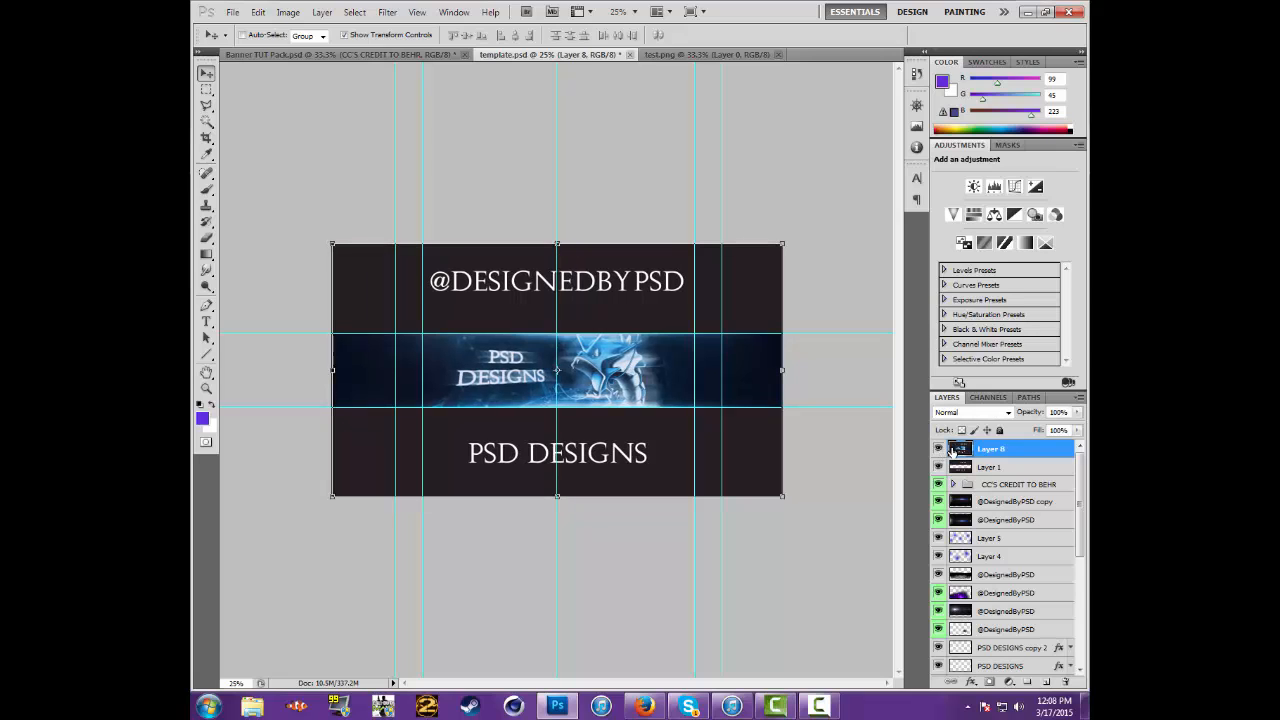
click(941, 451)
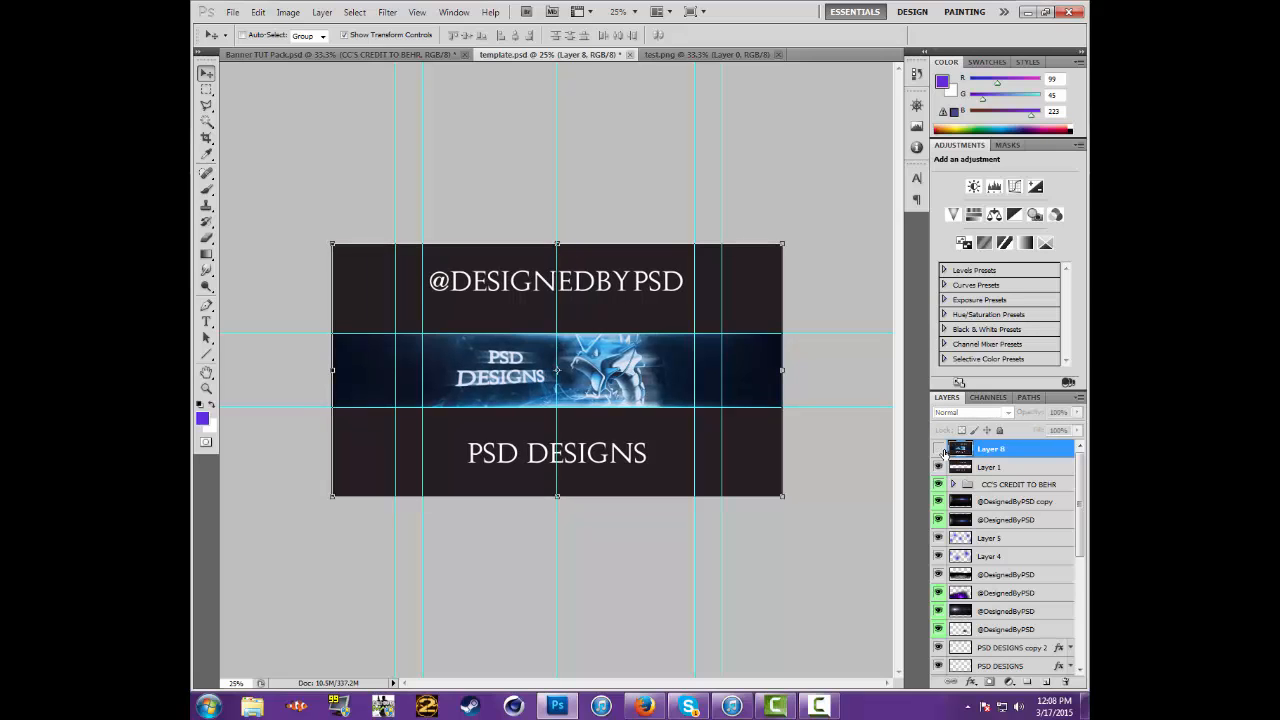
click(941, 451)
click(941, 451)
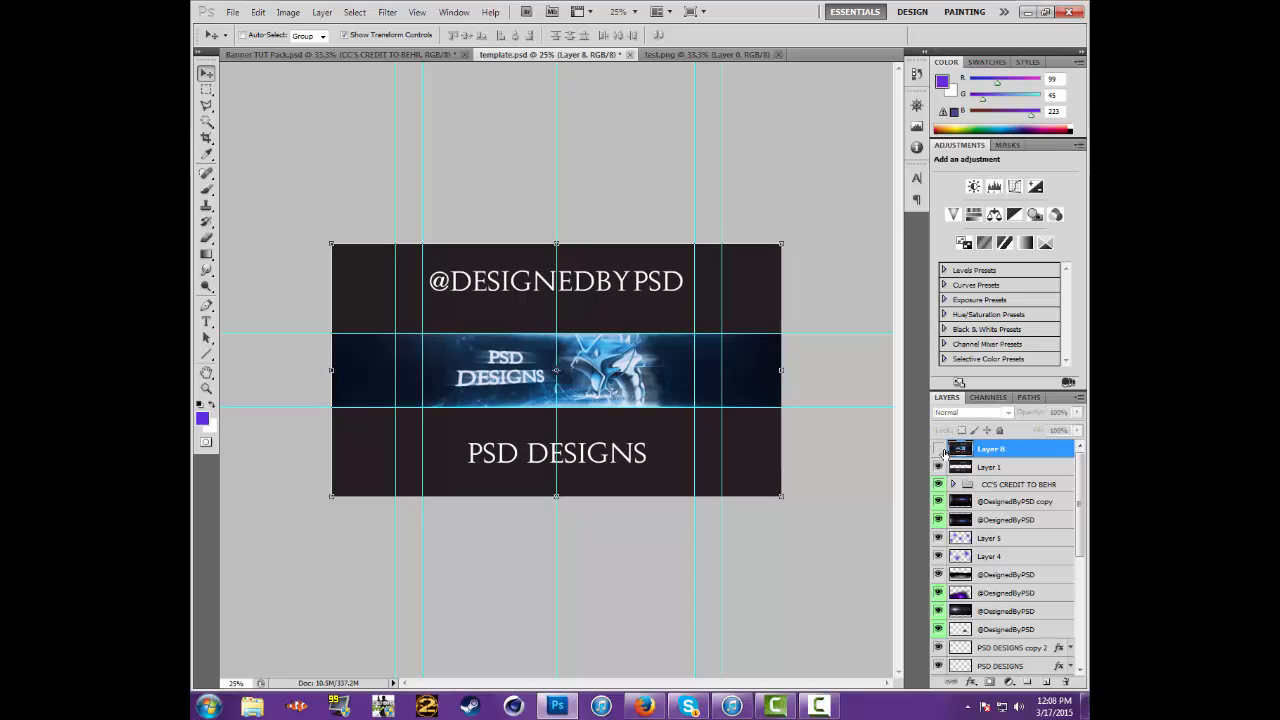
click(941, 451)
click(941, 451)
click(941, 451)
click(941, 451)
click(941, 451)
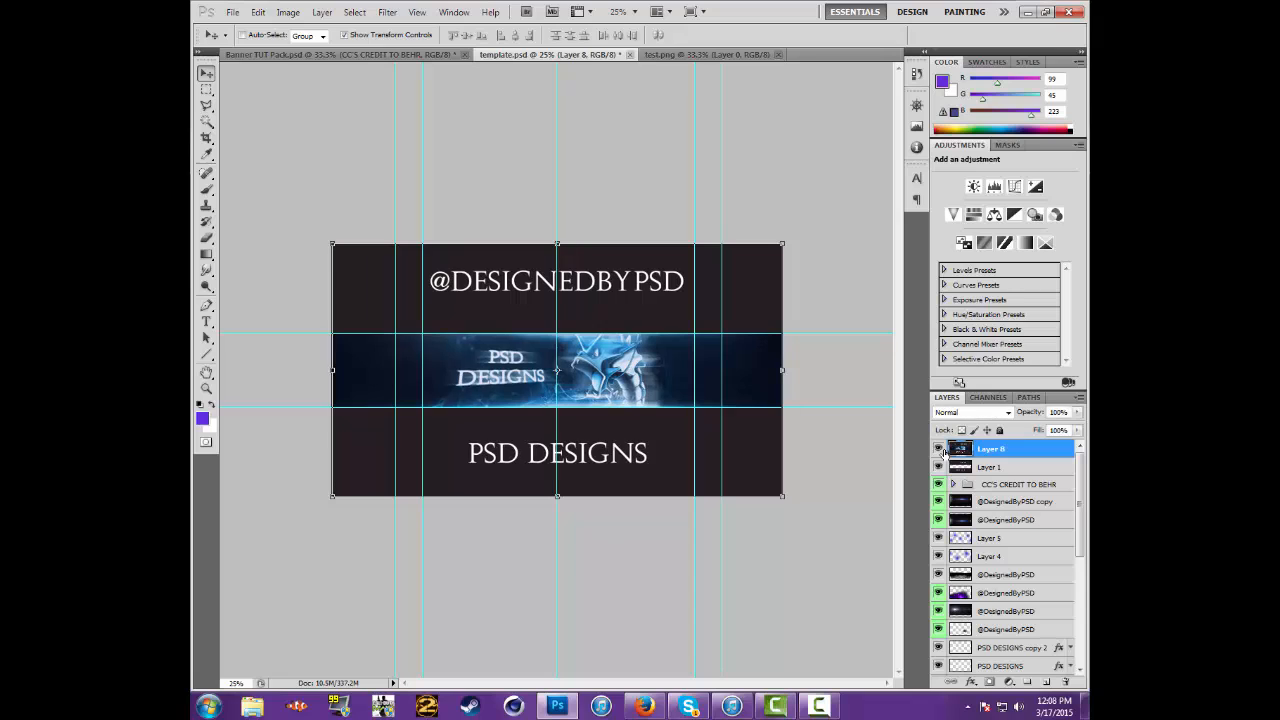
Repeatedly hide and show Layer 8 to compare the flattened image with the artwork beneath it
click(941, 451)
click(941, 451)
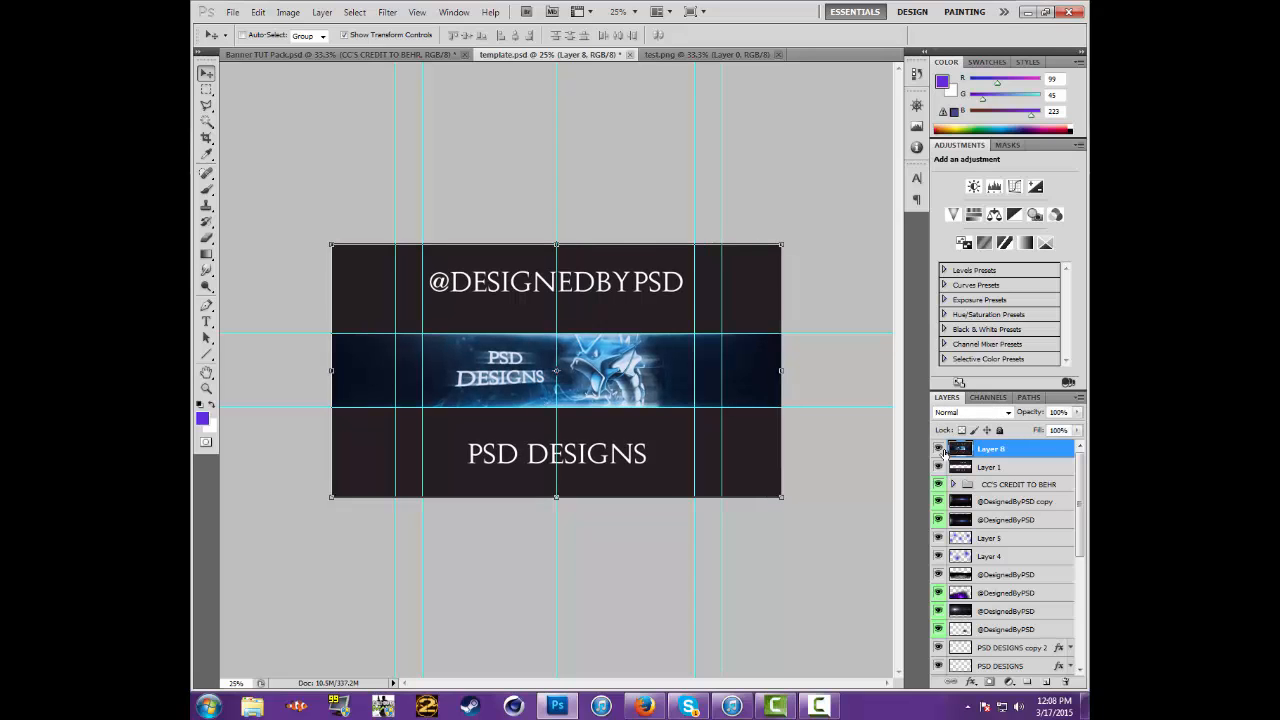
click(941, 451)
click(941, 451)
click(941, 451)
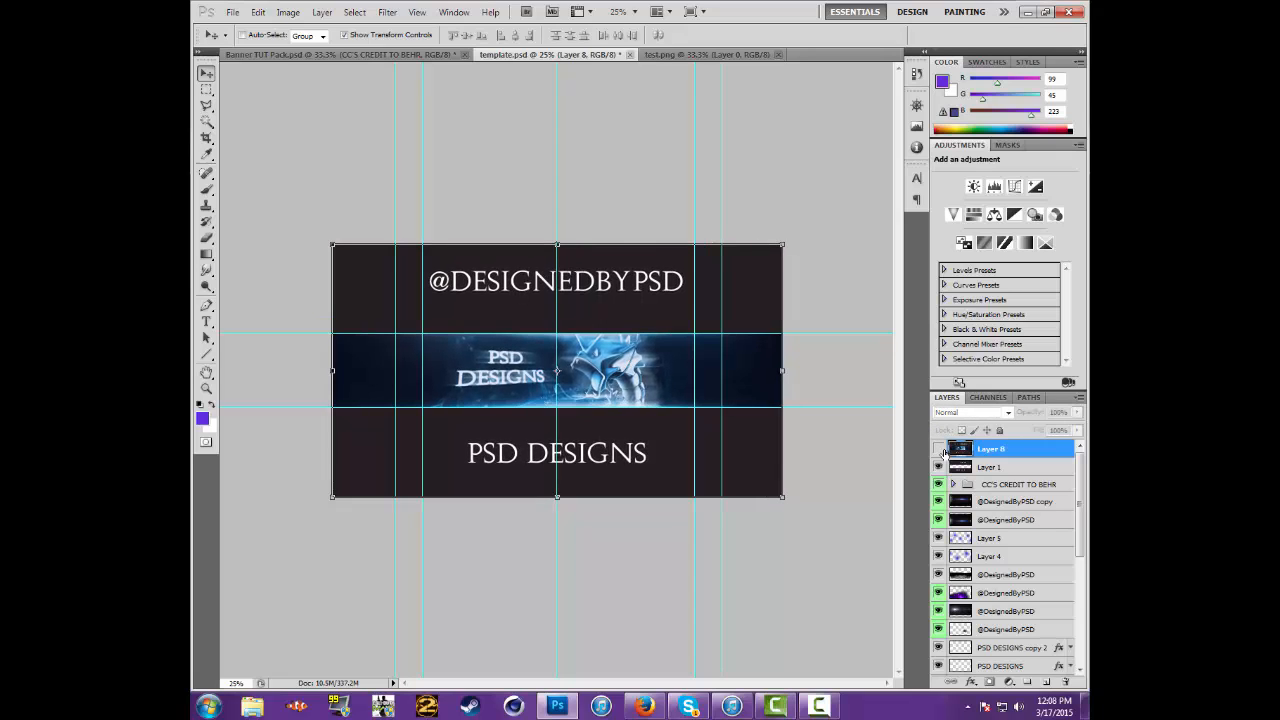
click(941, 451)
click(941, 451)
click(941, 451)
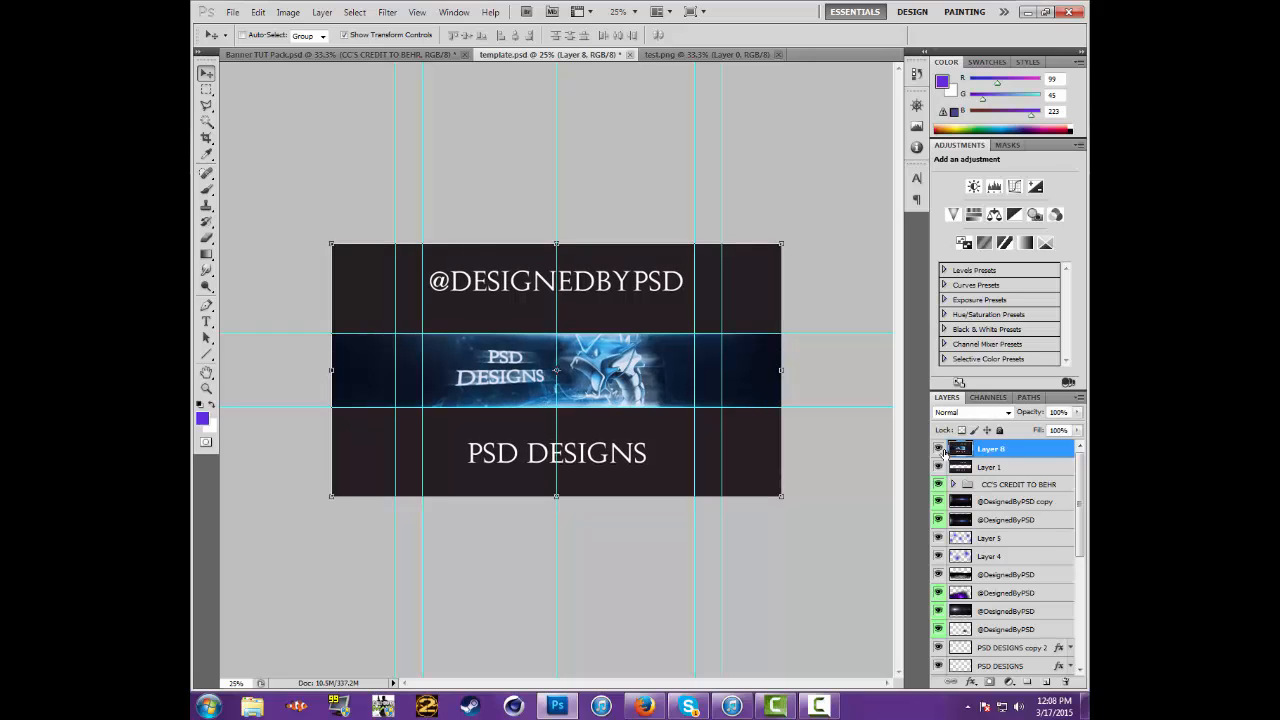
click(941, 451)
click(941, 451)
Duplicate Layer 8 within template.psd, keeping the name Layer 8 copy
right_click(991, 449)
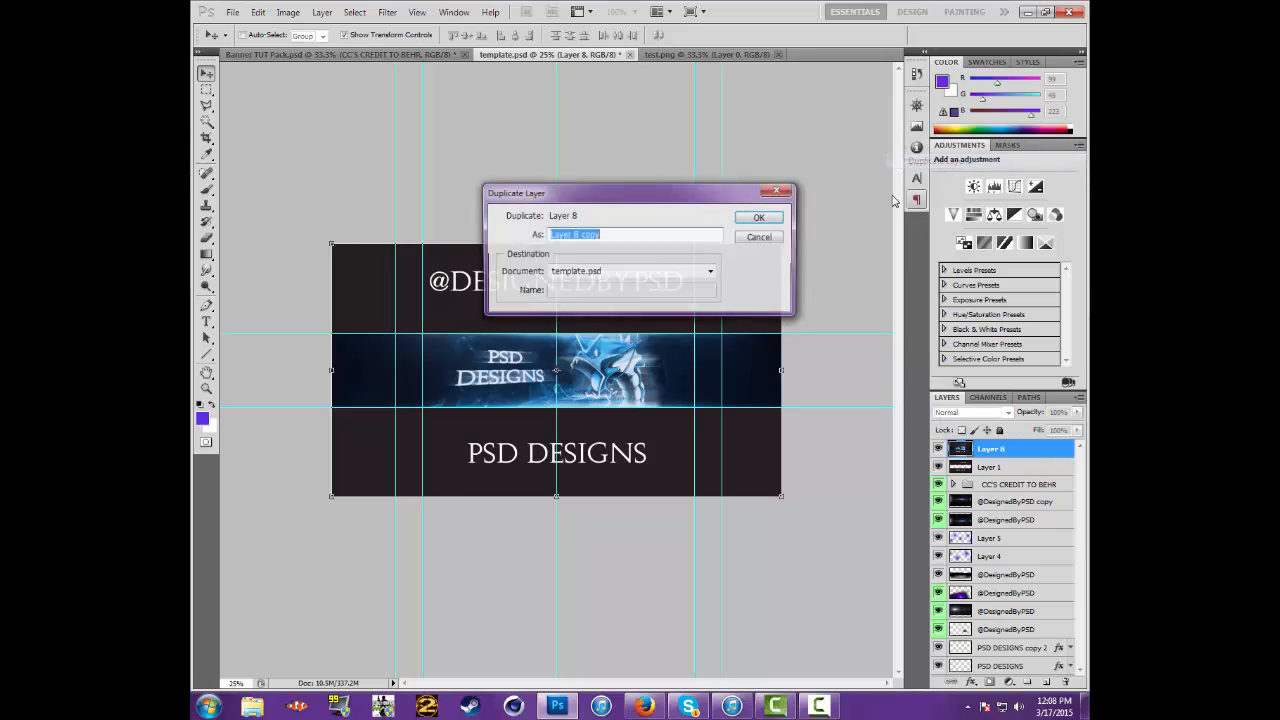
click(933, 168)
click(771, 222)
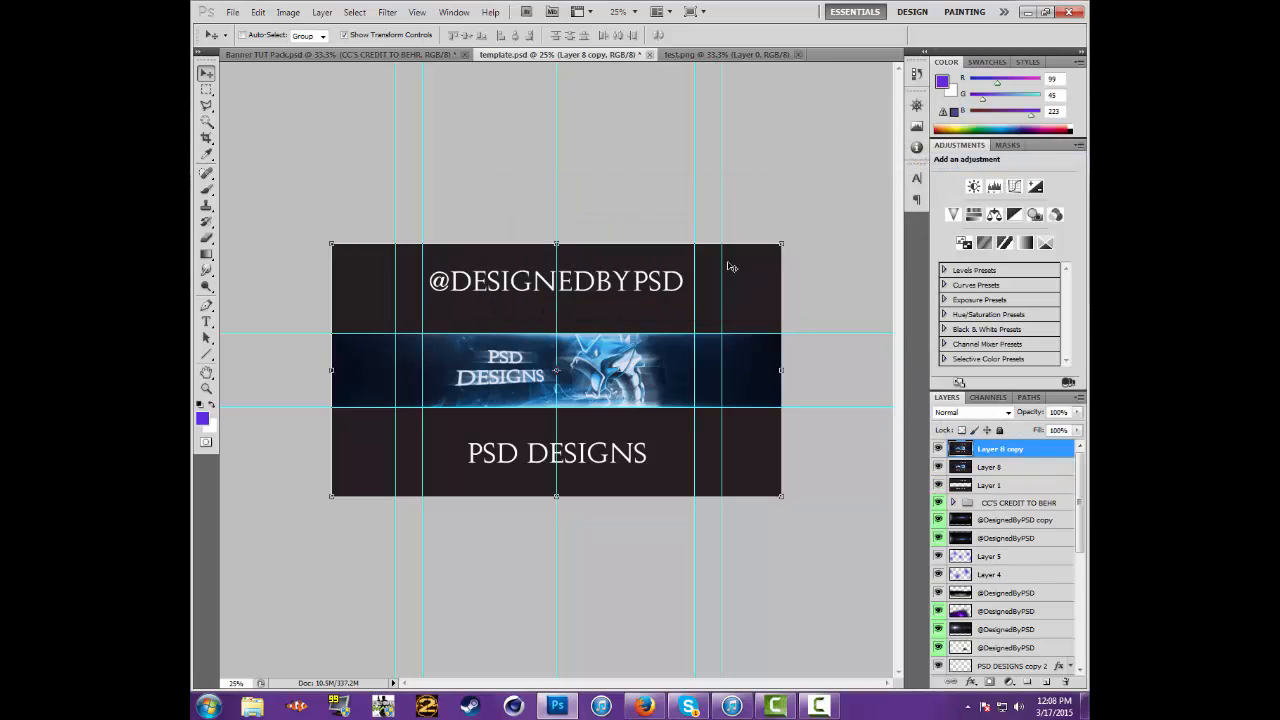
Apply a Gaussian Blur with a 4.6-pixel radius to Layer 8 copy
click(389, 12)
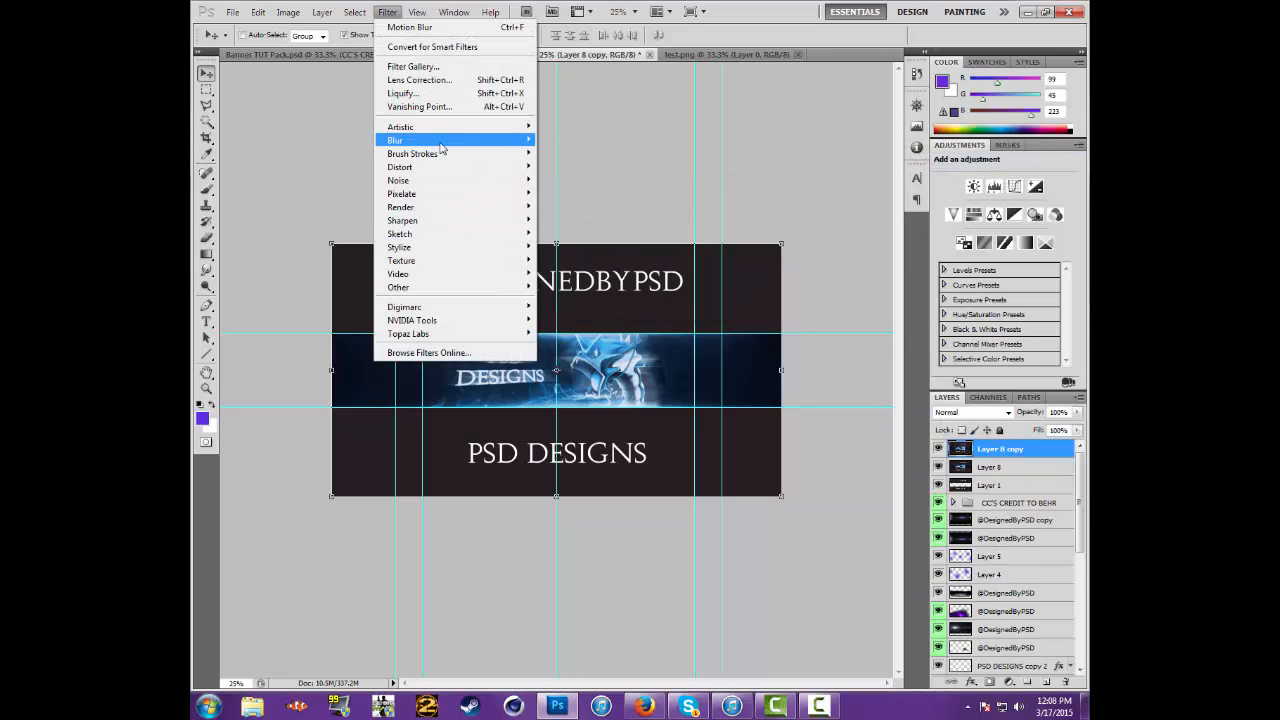
mouse_move(470, 140)
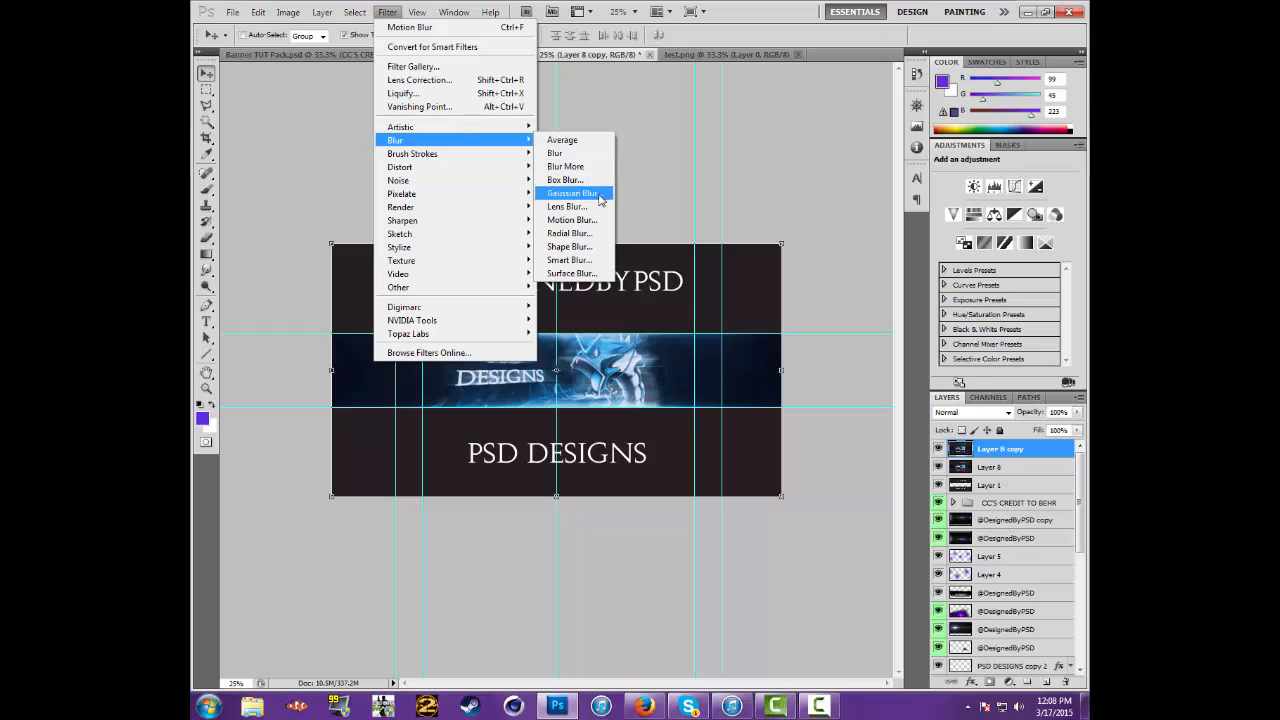
click(578, 193)
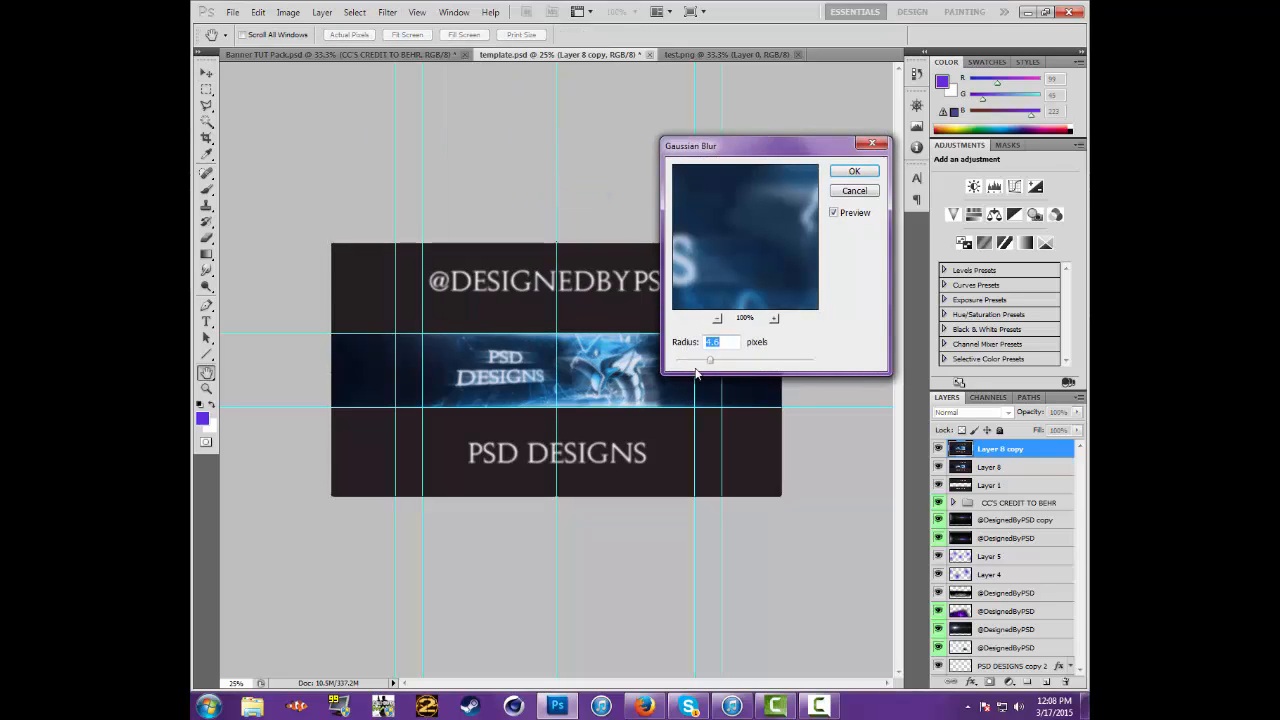
click(852, 172)
key(v)
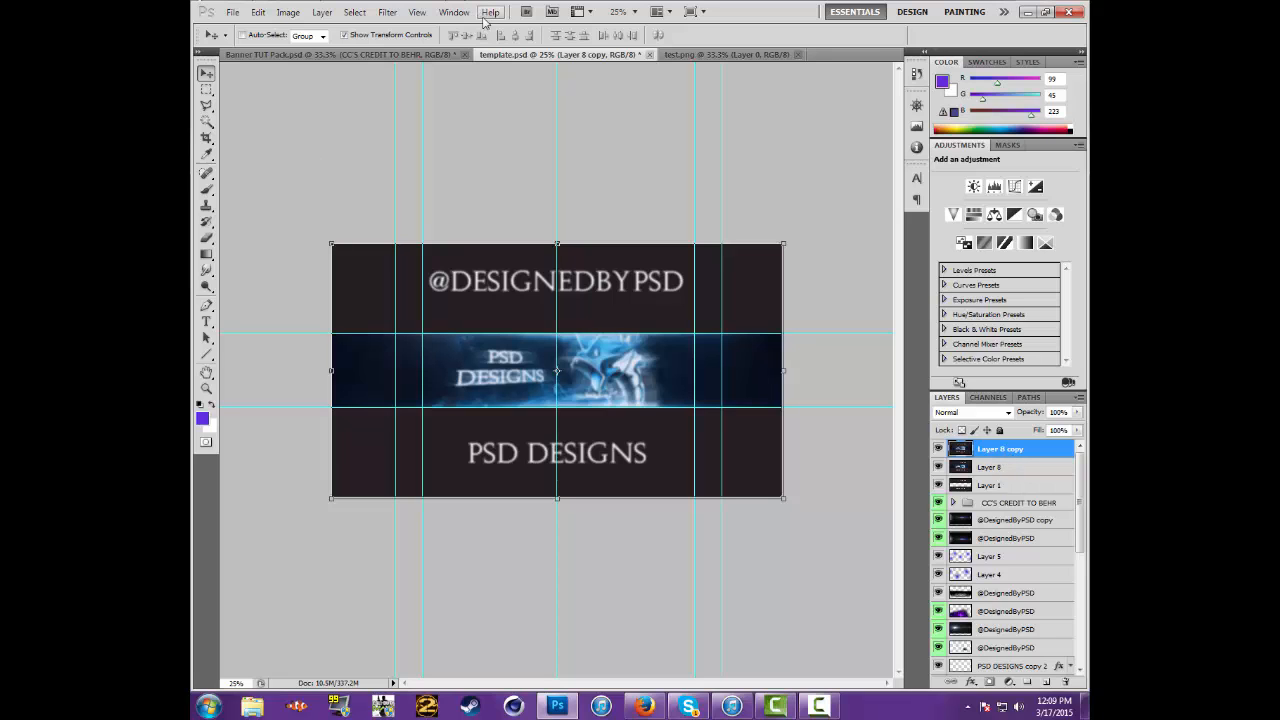
Erase the blurred Layer 8 copy over the banner's PSD DESIGNS text with a soft 500 px eraser at 0% hardness
click(634, 11)
click(622, 58)
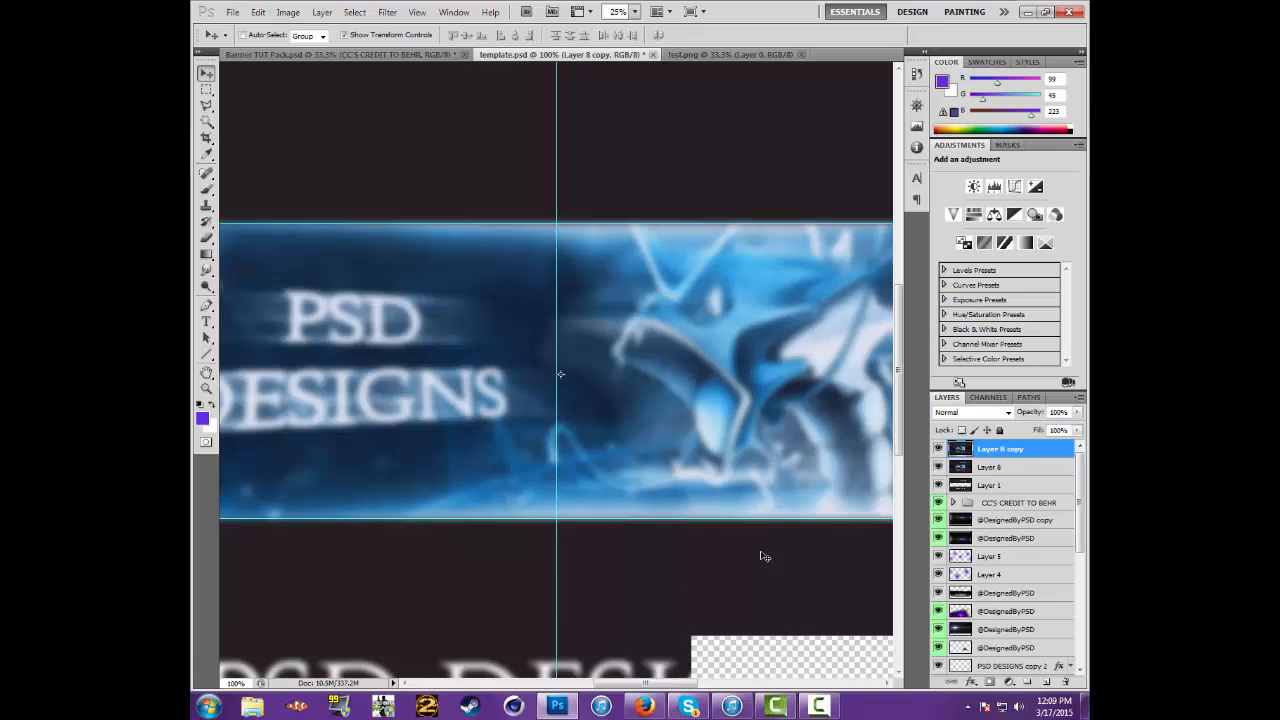
click(206, 238)
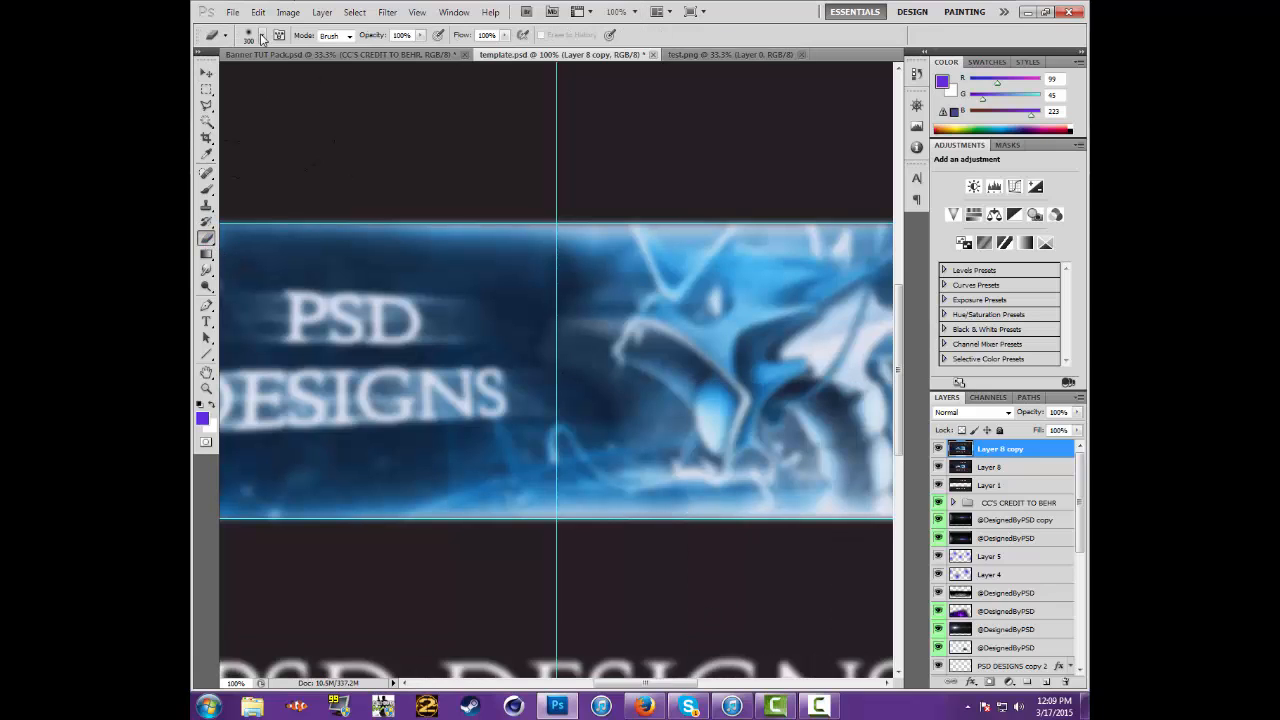
click(262, 35)
click(243, 205)
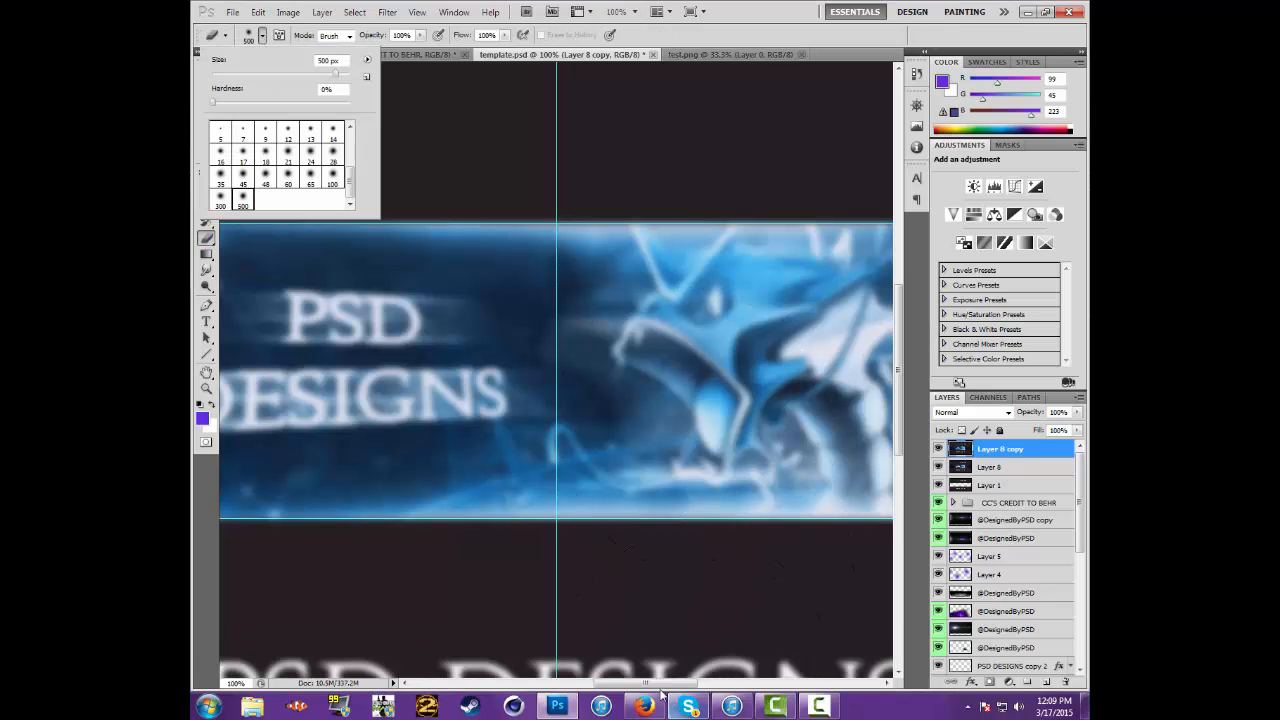
drag(656, 684, 647, 697)
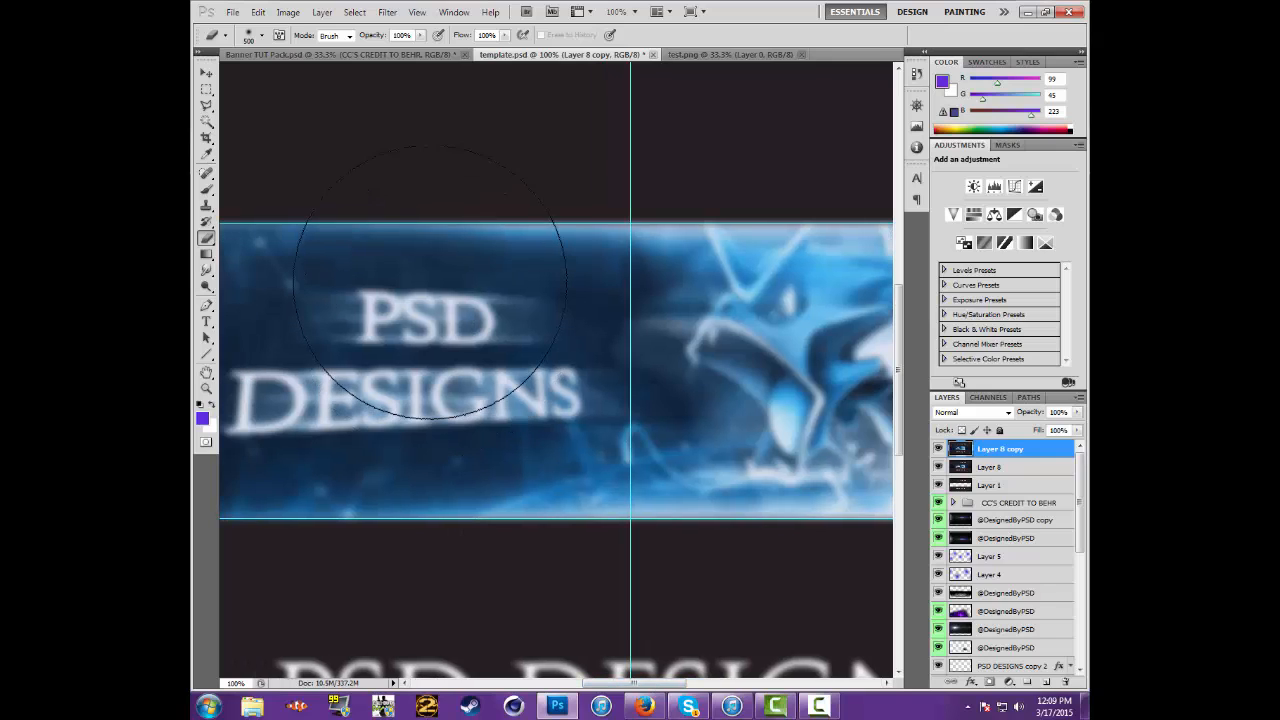
click(431, 283)
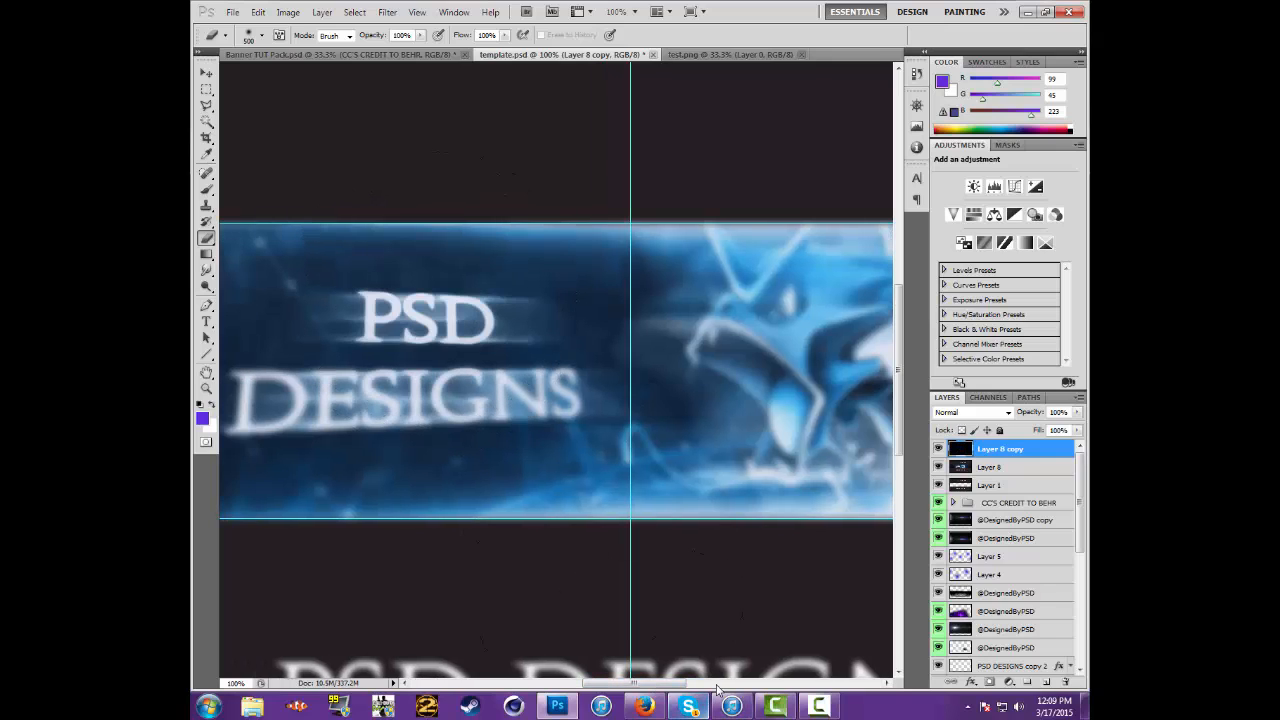
drag(680, 684, 649, 684)
click(440, 490)
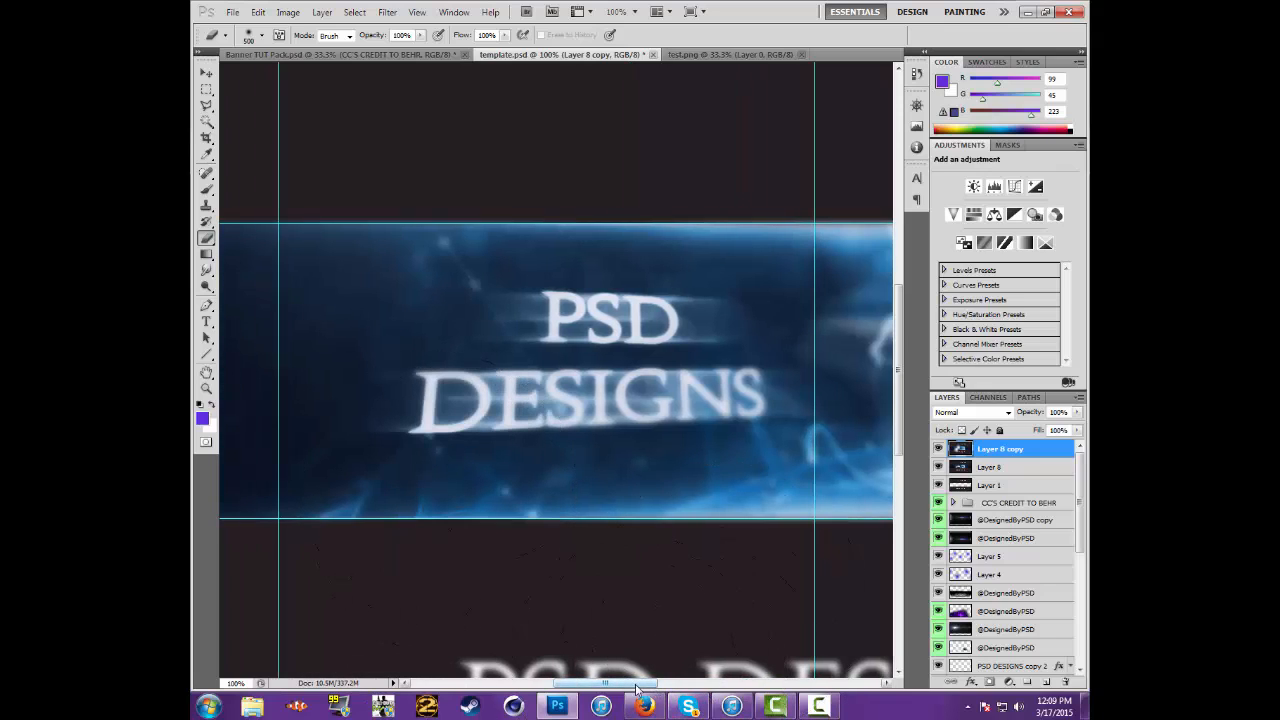
Erase the blurred layer over the sea serpent's head and body with the same 500 px eraser
mouse_move(637, 686)
mouse_down()
mouse_move(694, 690)
mouse_move(666, 686)
mouse_up()
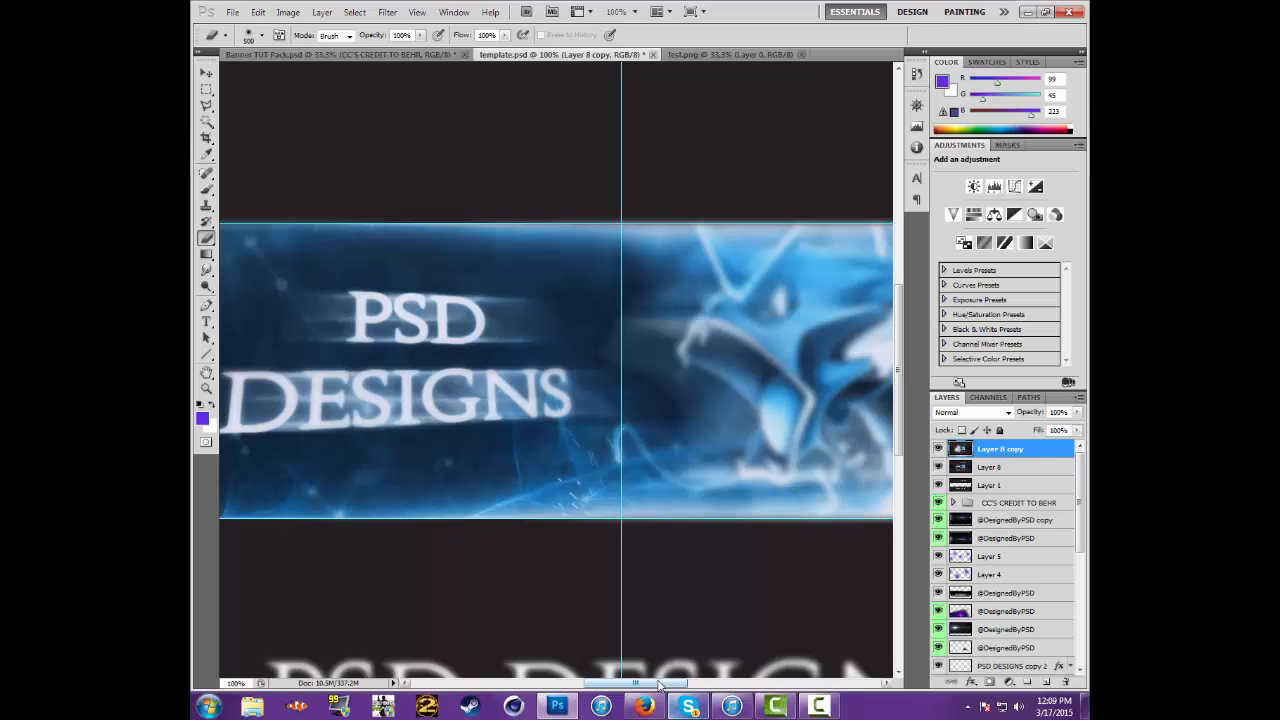
drag(636, 684, 661, 684)
mouse_move(684, 333)
mouse_down()
mouse_move(677, 318)
mouse_move(690, 420)
mouse_move(769, 578)
mouse_up()
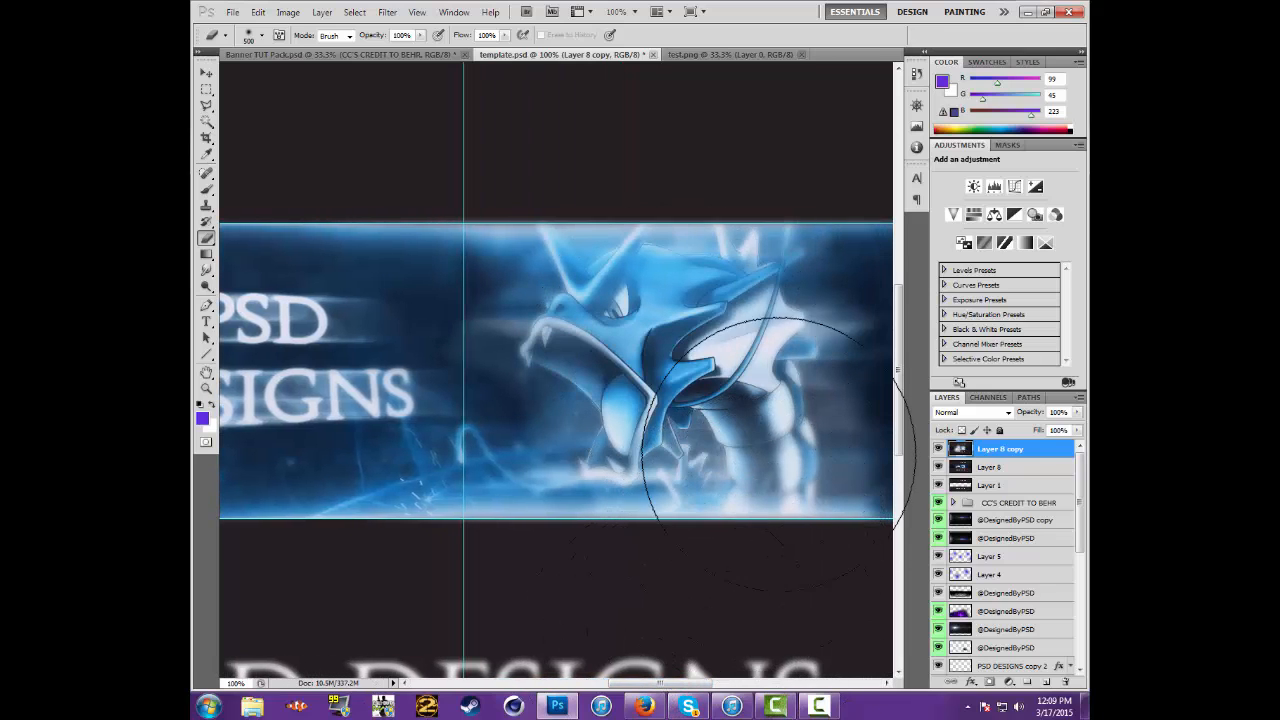
mouse_move(611, 189)
mouse_down()
mouse_move(586, 202)
mouse_move(692, 335)
mouse_up()
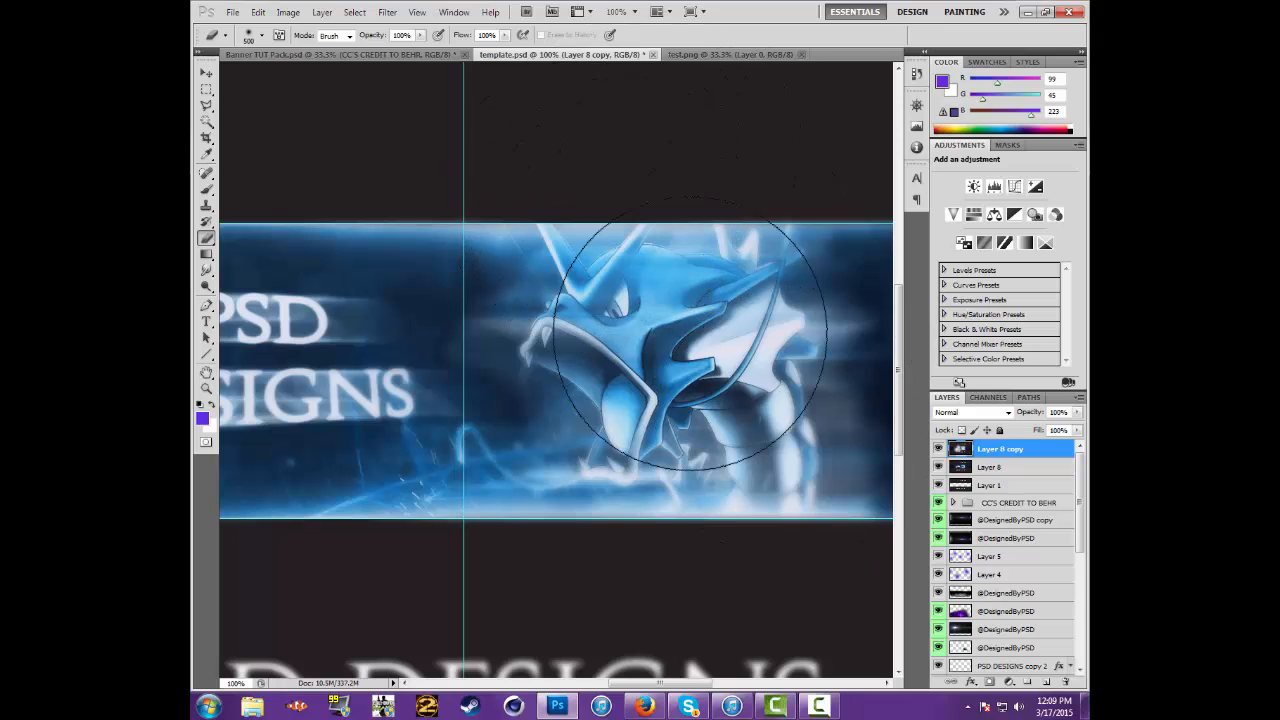
click(206, 73)
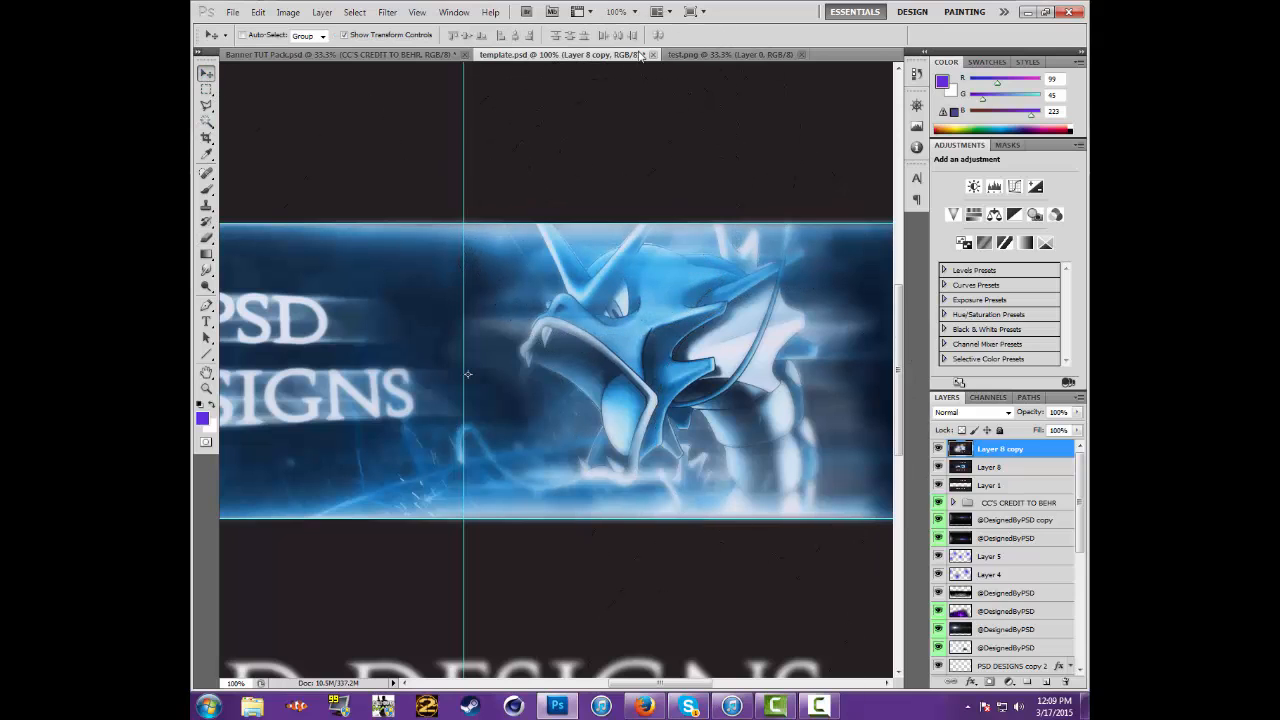
With Layer 8 copy and Layer 8 both selected, marquee thin horizontal strips across the text and serpent, nudge them slightly left and deselect
click(634, 12)
click(633, 45)
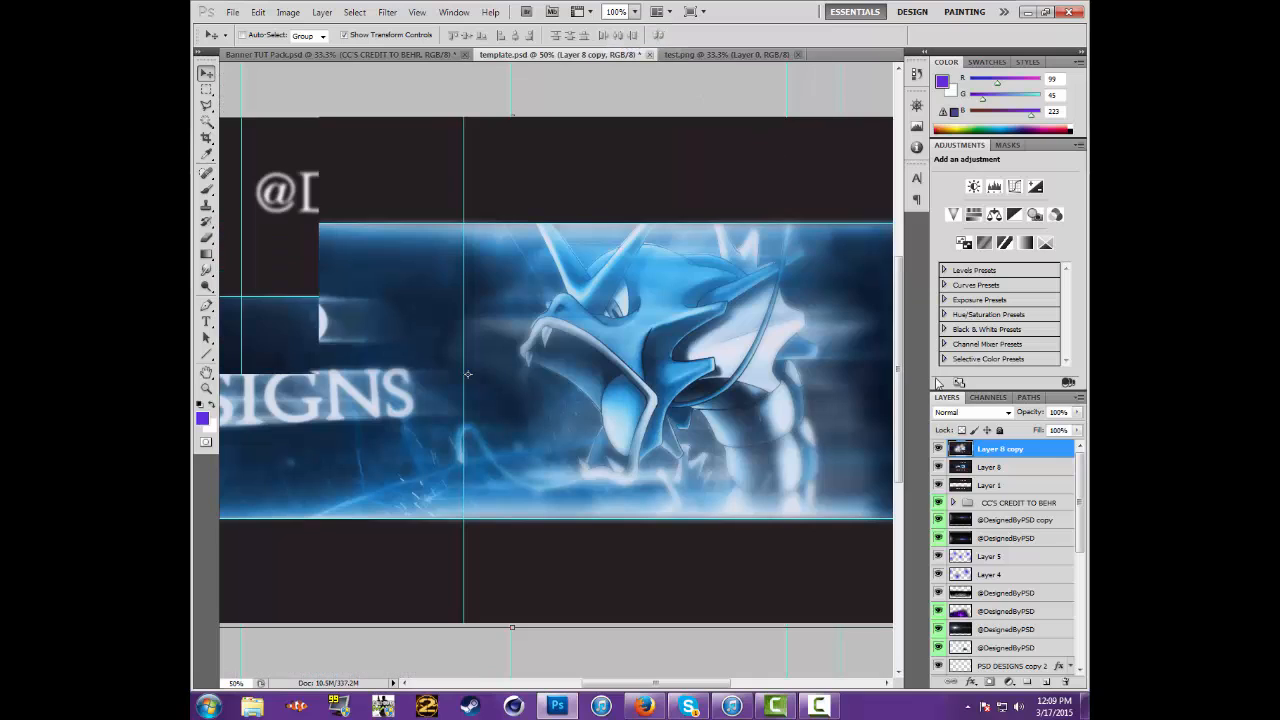
shift+click(988, 468)
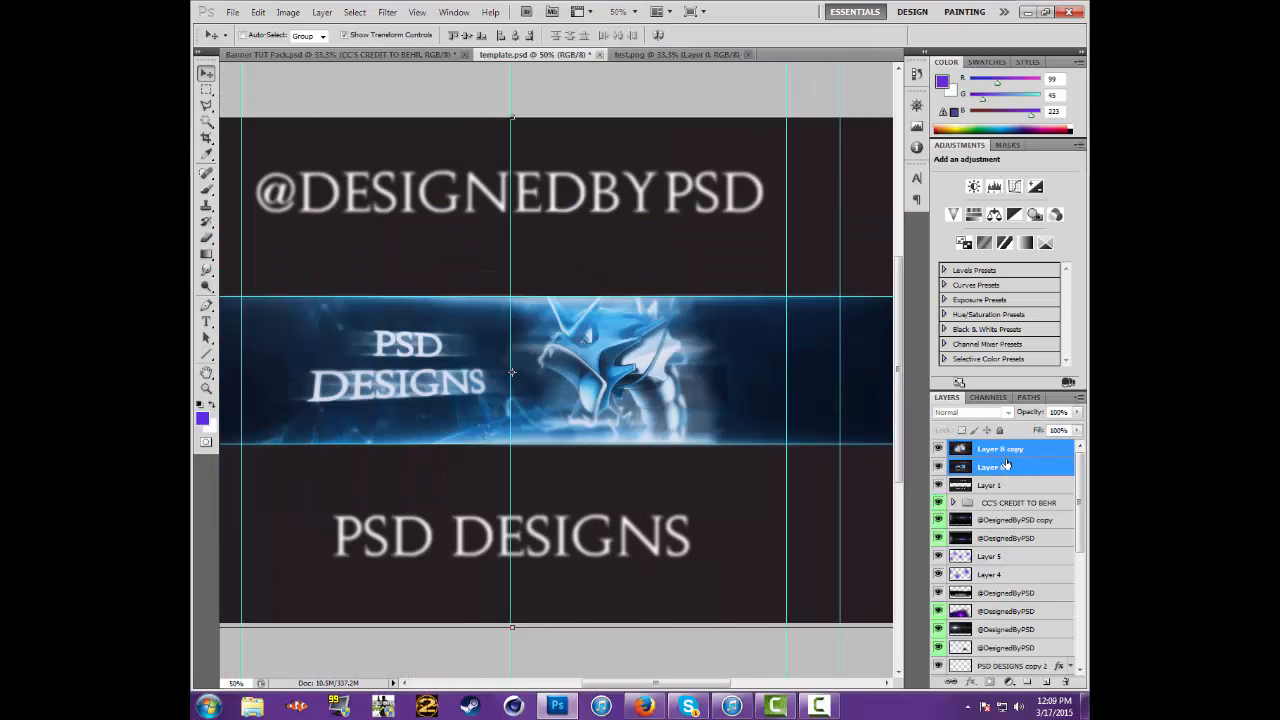
click(206, 89)
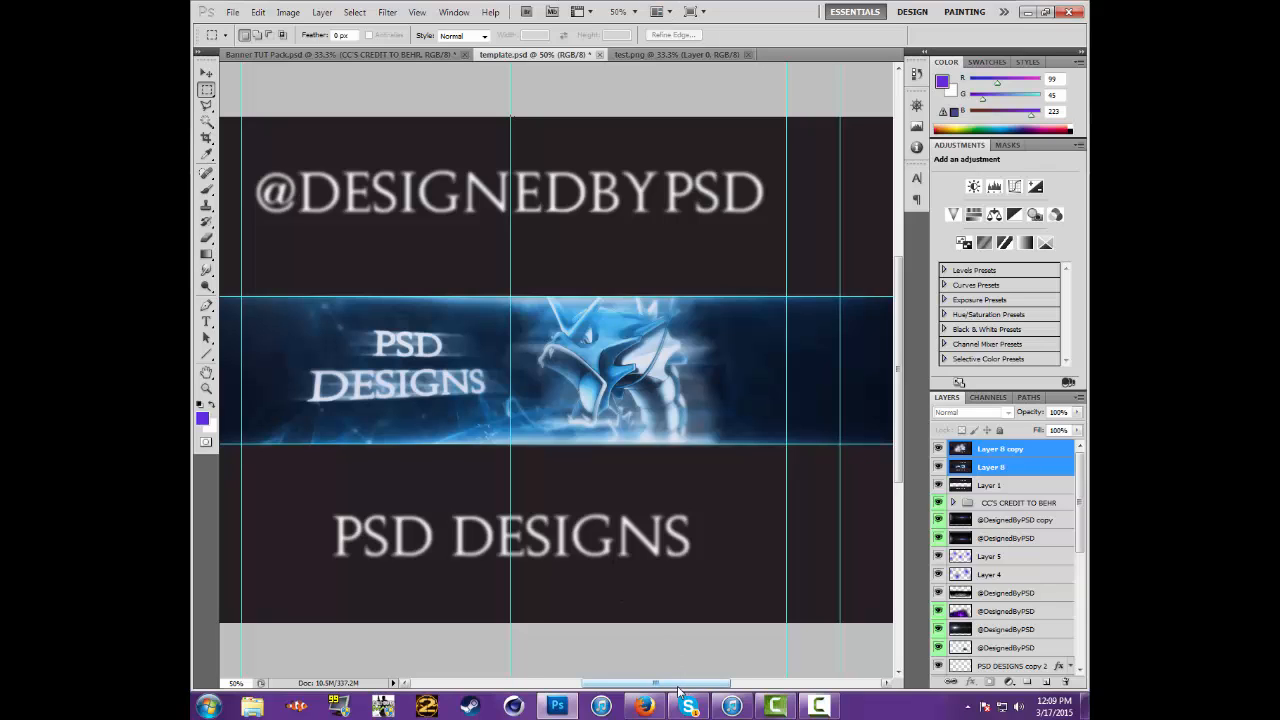
drag(678, 690, 670, 690)
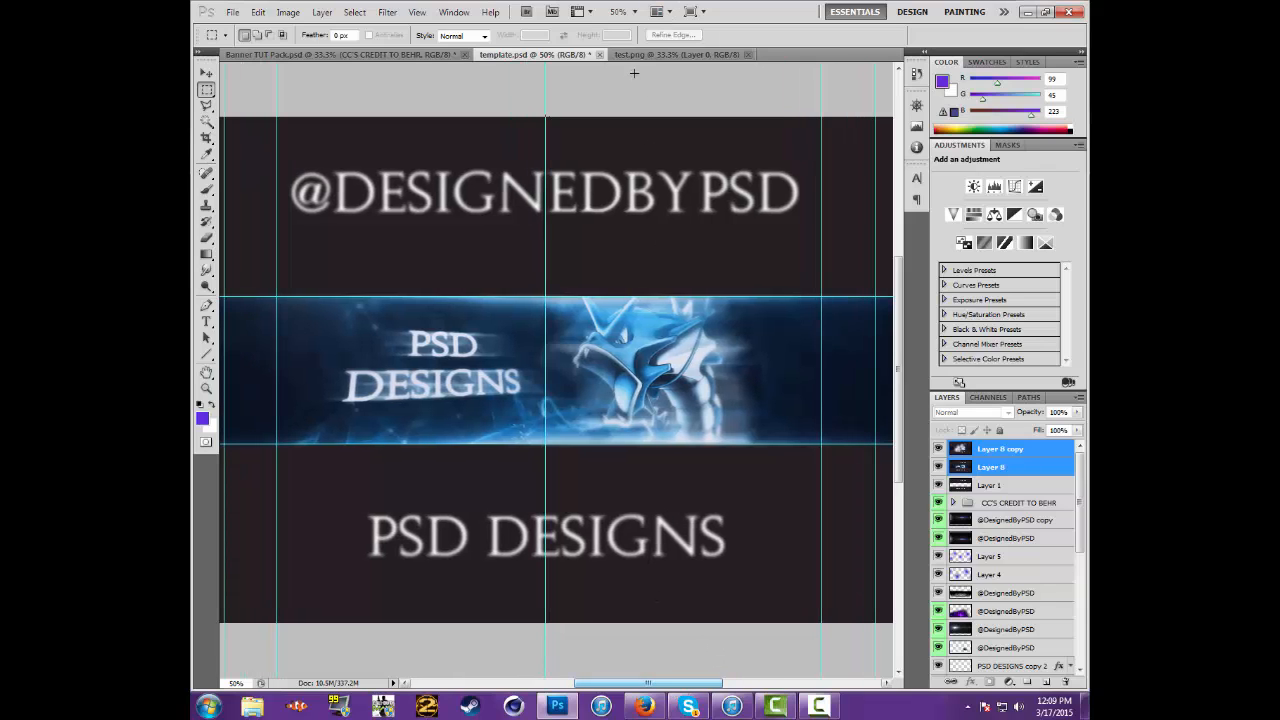
click(635, 12)
click(633, 30)
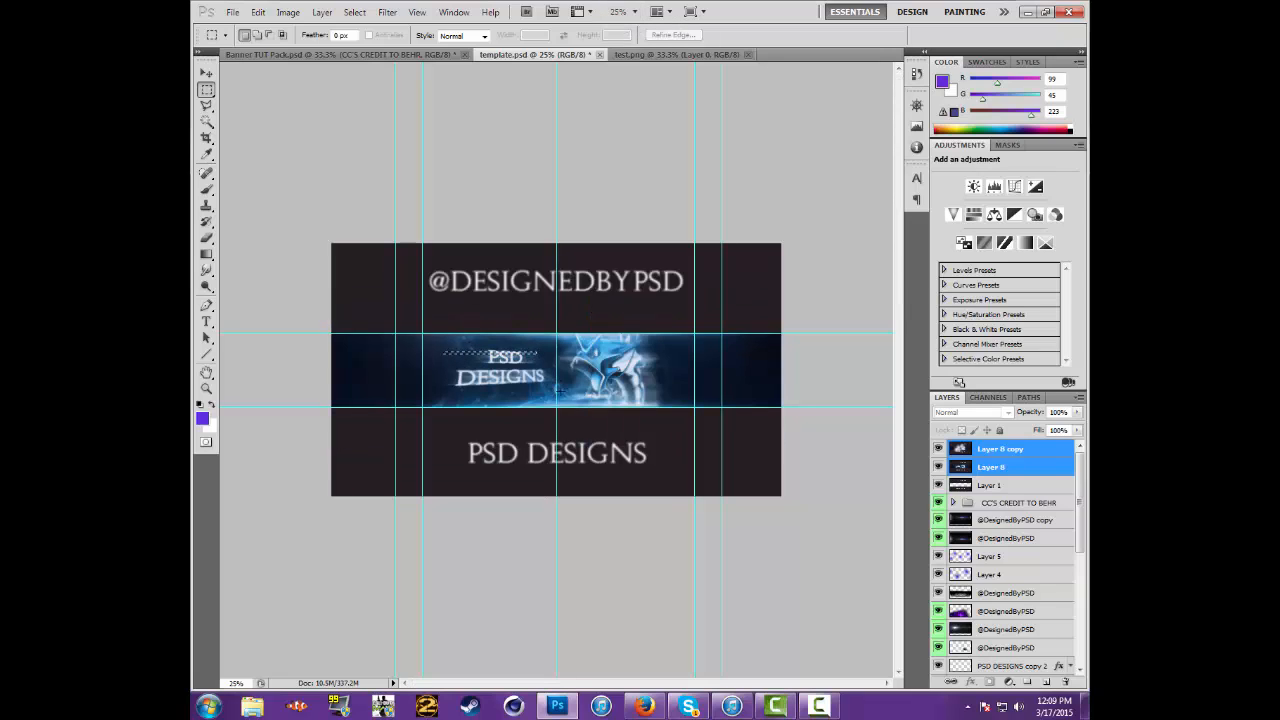
drag(557, 354, 577, 399)
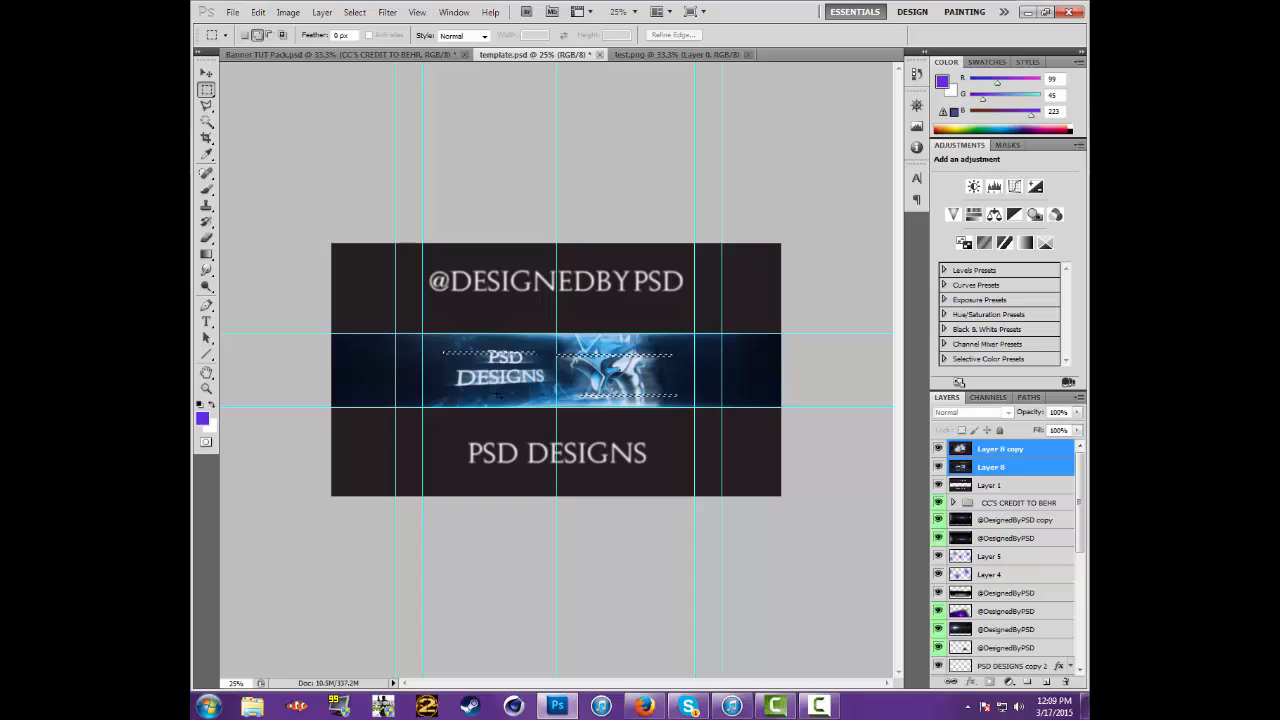
drag(502, 388, 428, 388)
drag(522, 365, 600, 369)
click(206, 74)
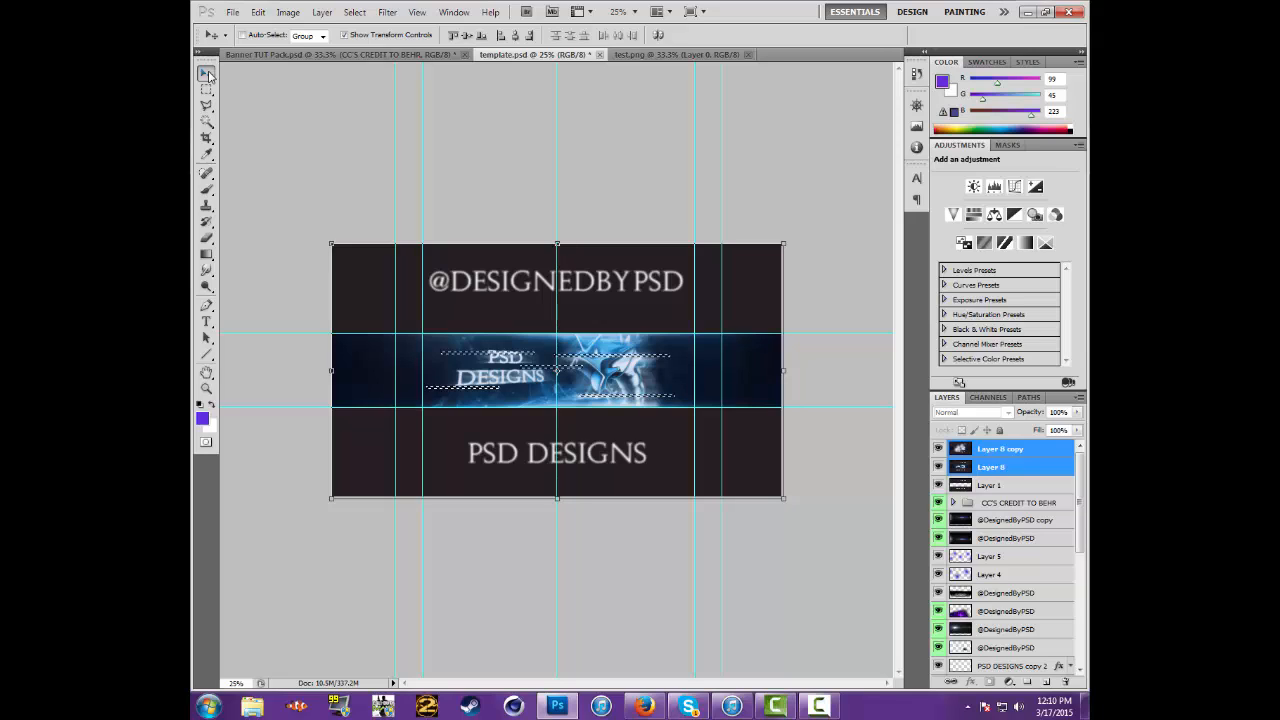
key(ctrl+d)
Marquee more thin horizontal strips across the text, serpent and banner edges, nudge them slightly right and deselect
click(634, 11)
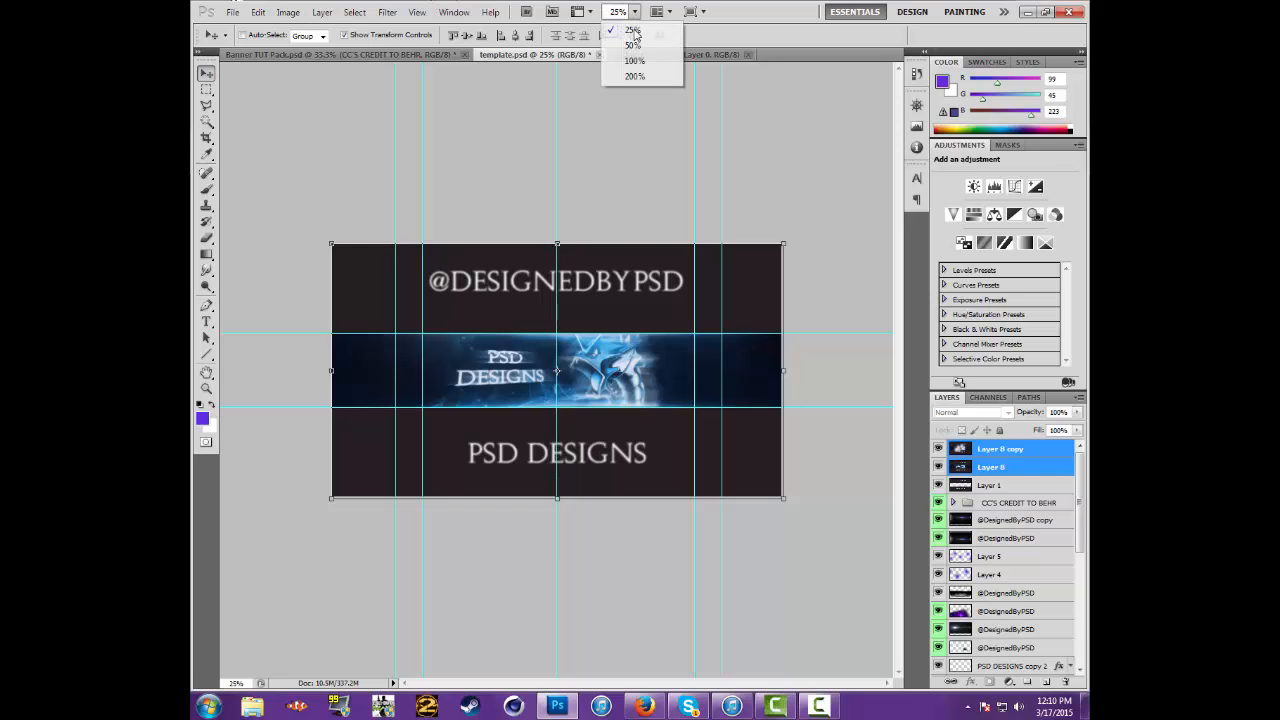
click(633, 45)
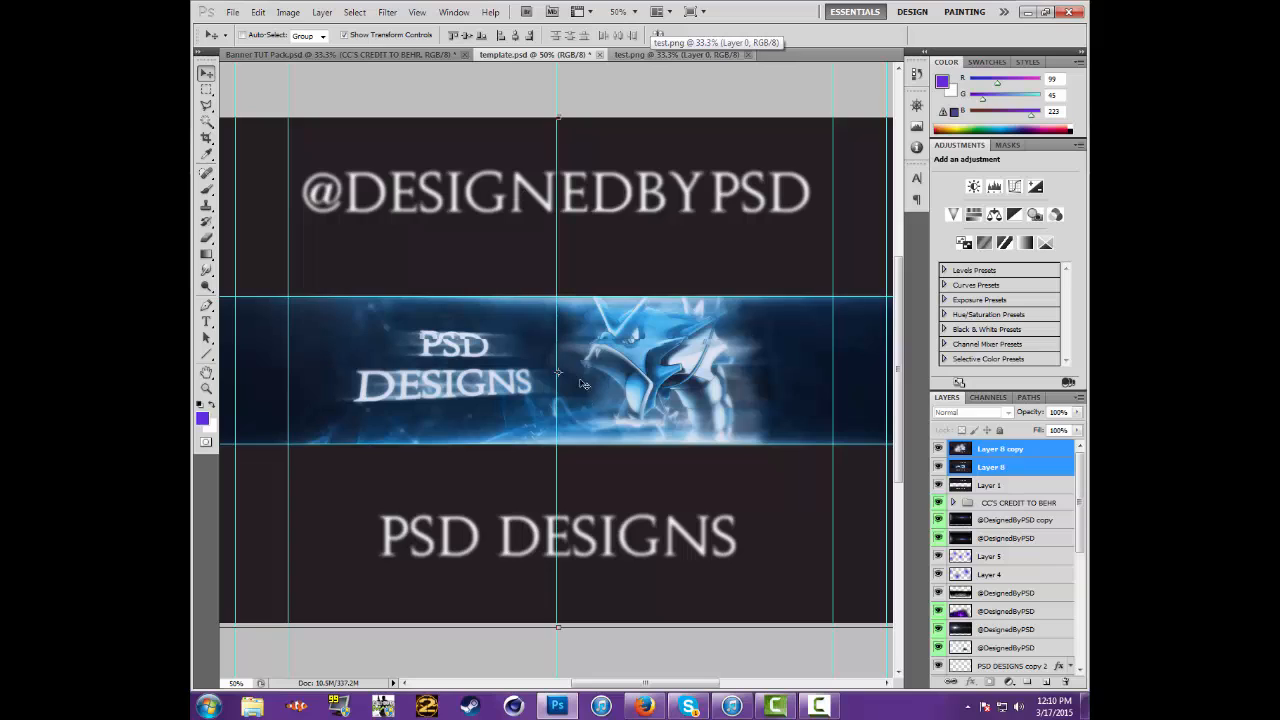
click(206, 90)
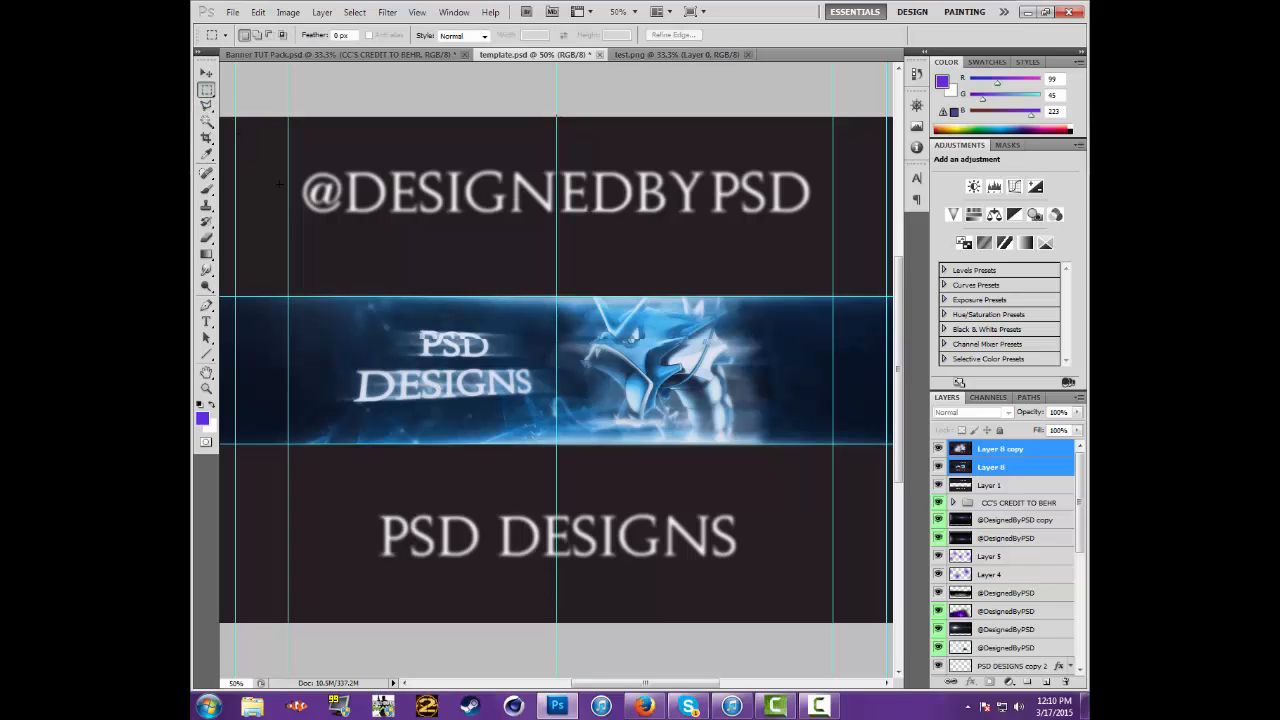
drag(330, 386, 560, 391)
key(shift)
drag(672, 407, 673, 405)
drag(768, 370, 692, 374)
drag(627, 318, 658, 319)
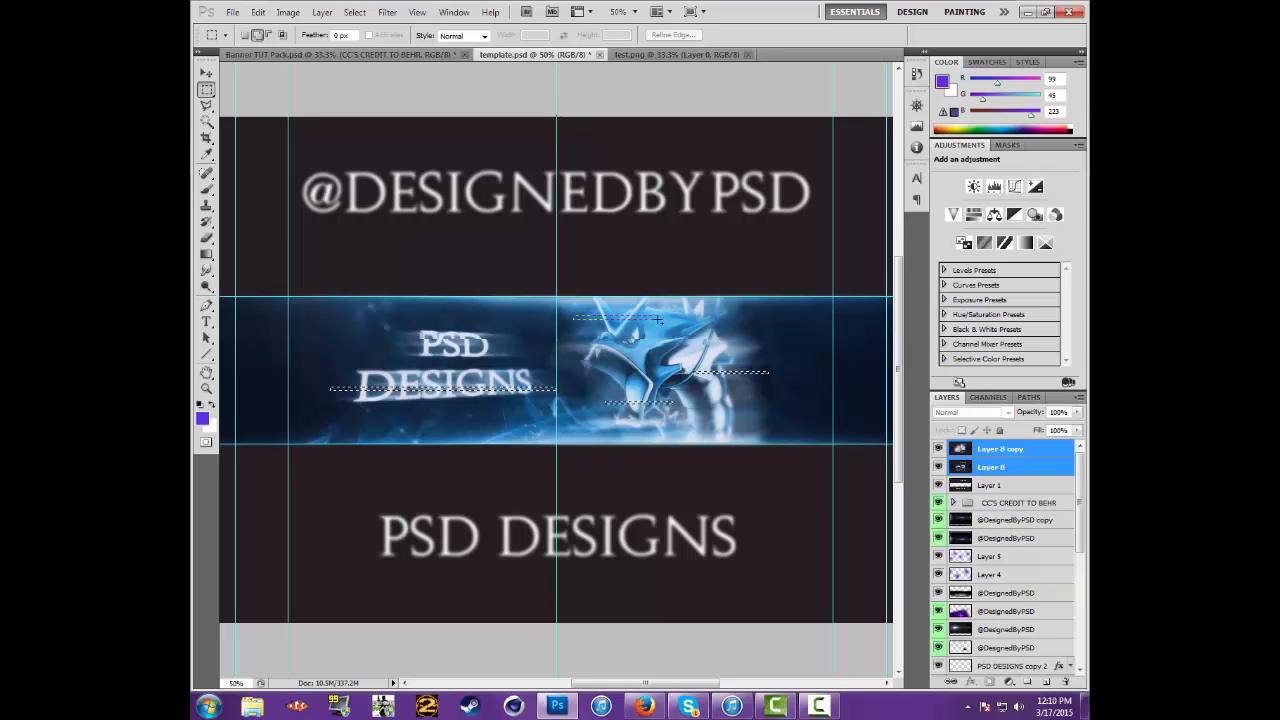
drag(737, 422, 753, 424)
drag(580, 428, 590, 431)
drag(268, 307, 391, 310)
drag(881, 322, 886, 324)
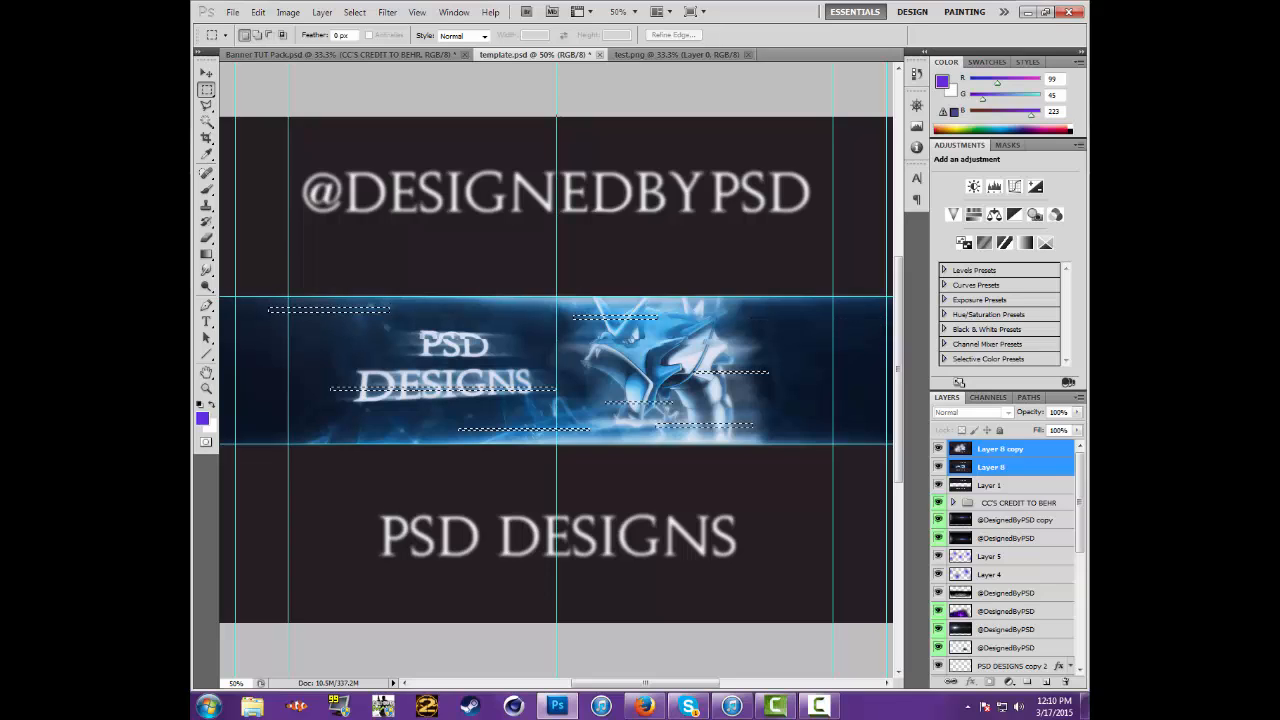
click(207, 75)
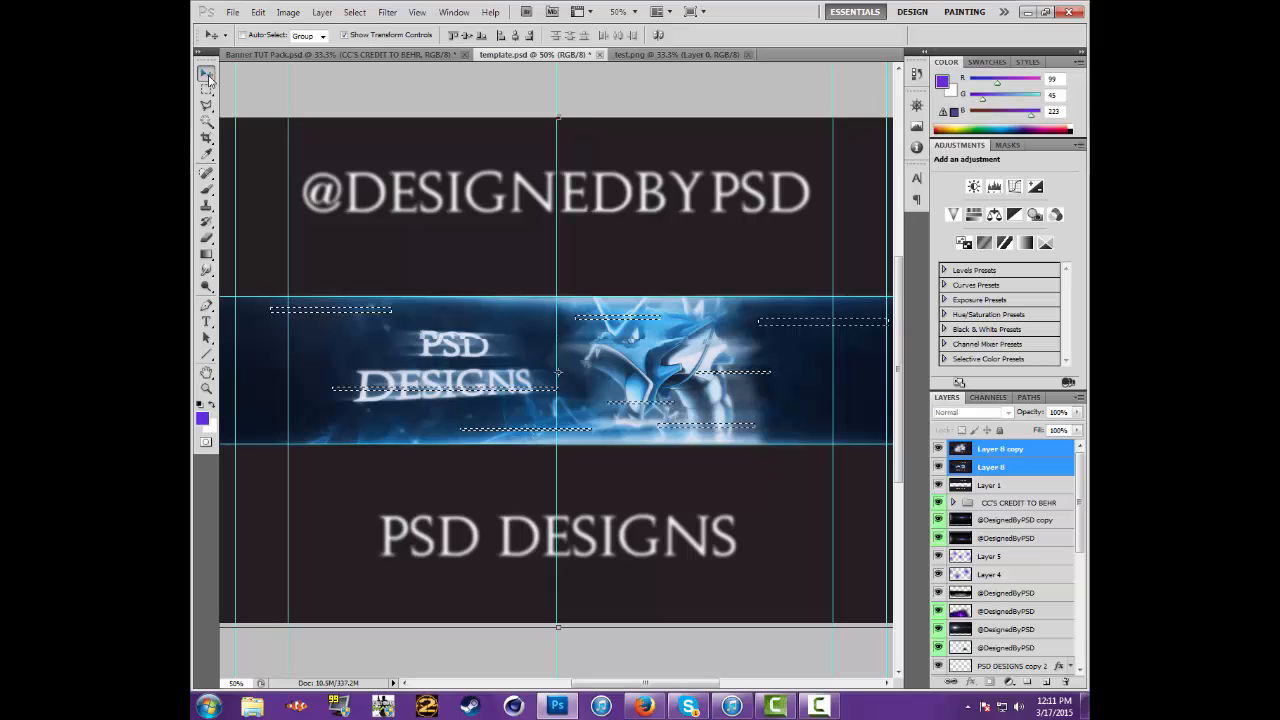
key(ctrl+d)
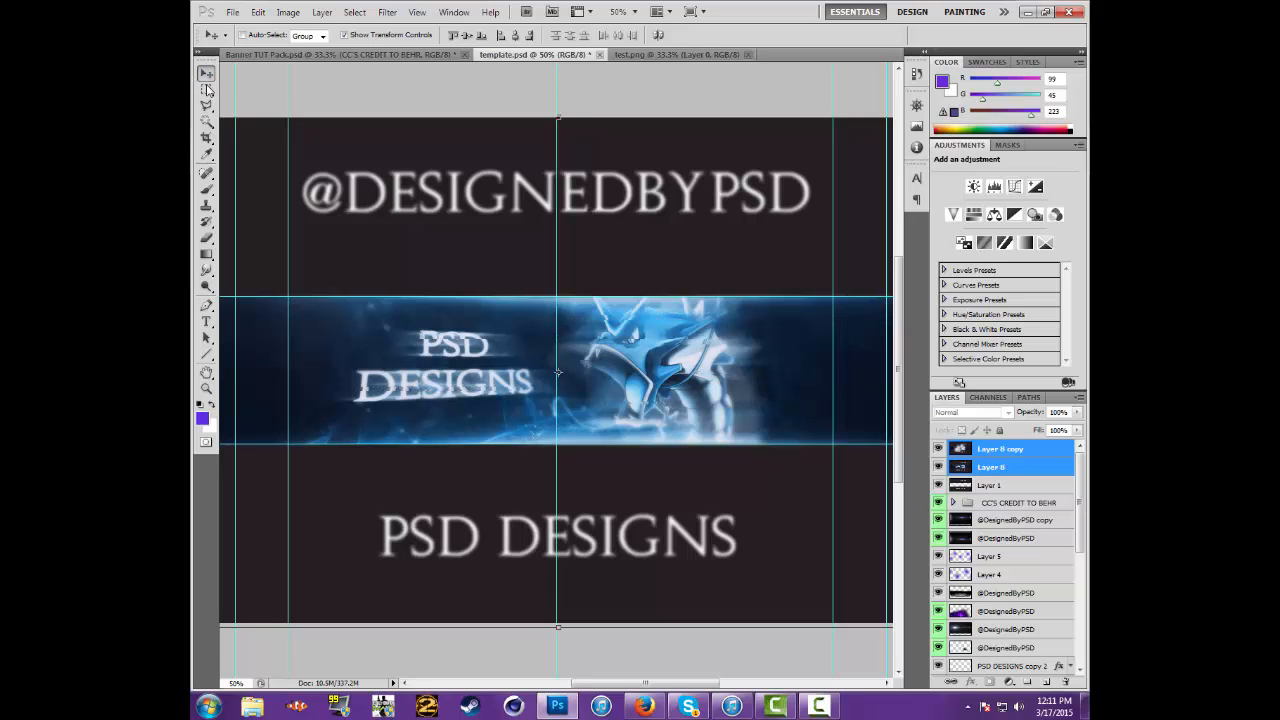
Marquee more thin horizontal strips across the banner's PSD and DESIGNS text on both Layer 8 layers, nudge them sideways and deselect
click(207, 89)
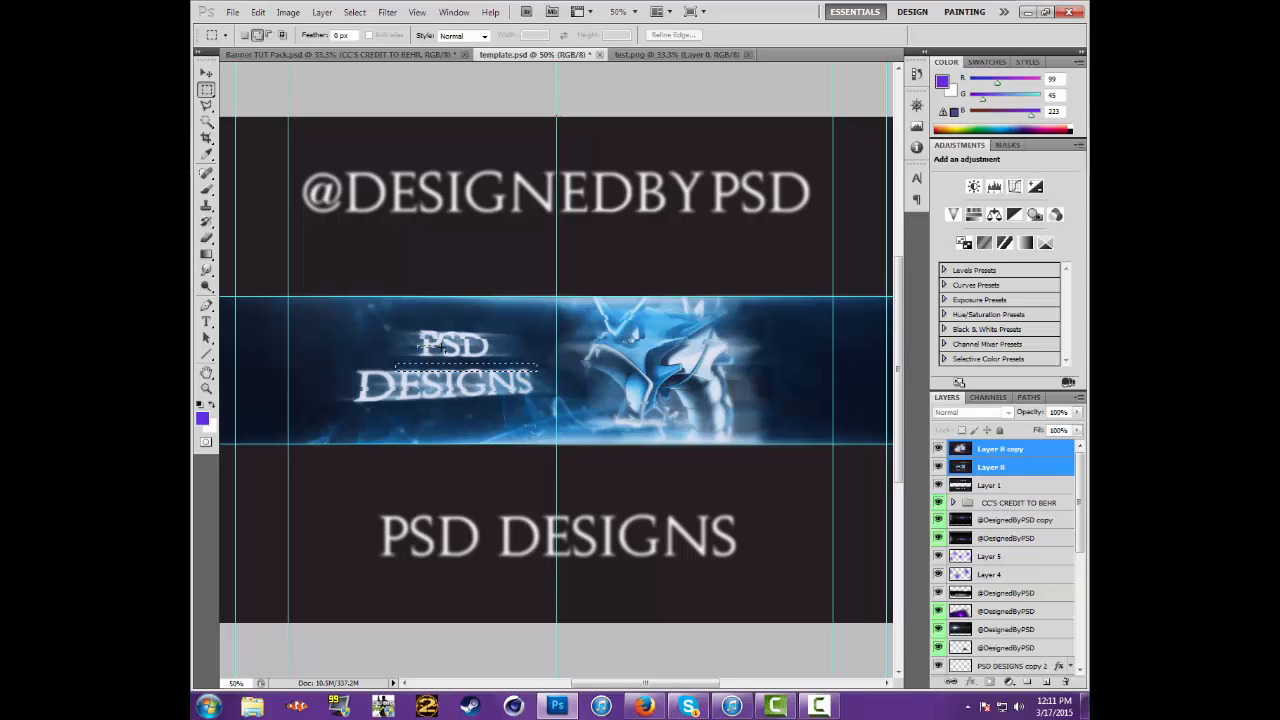
drag(417, 343, 510, 351)
click(206, 75)
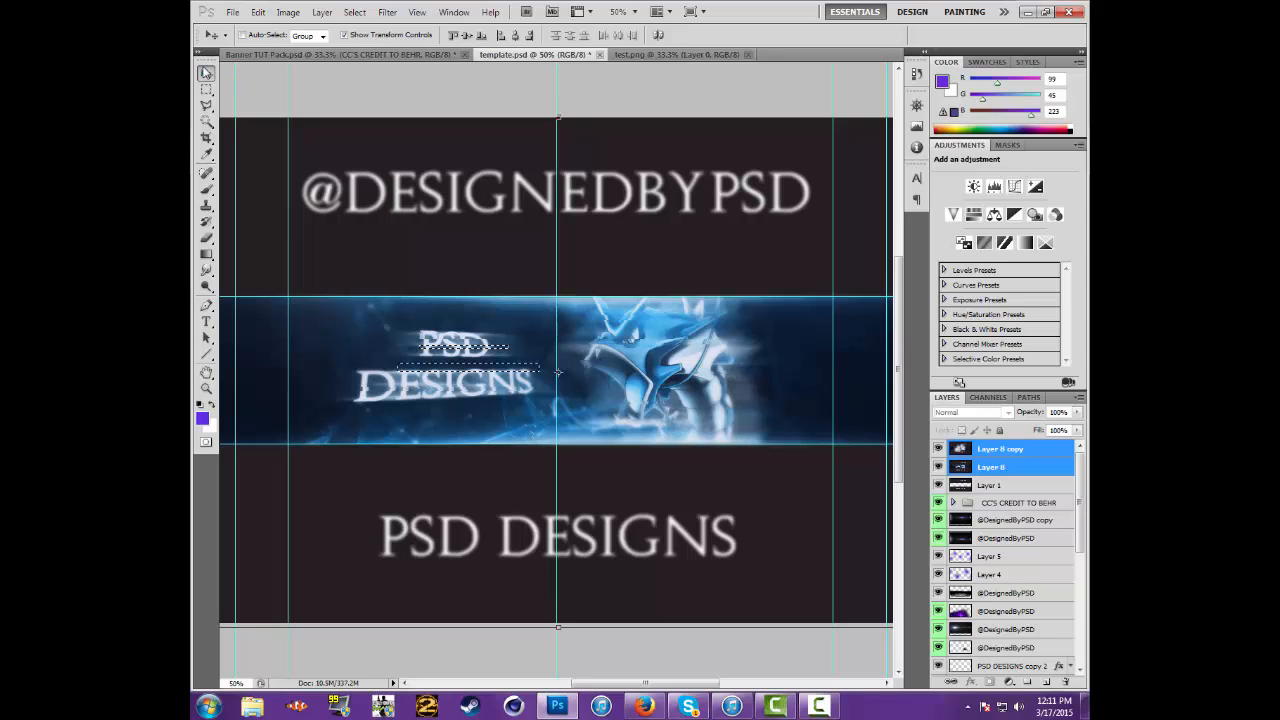
key(ctrl+d)
click(206, 90)
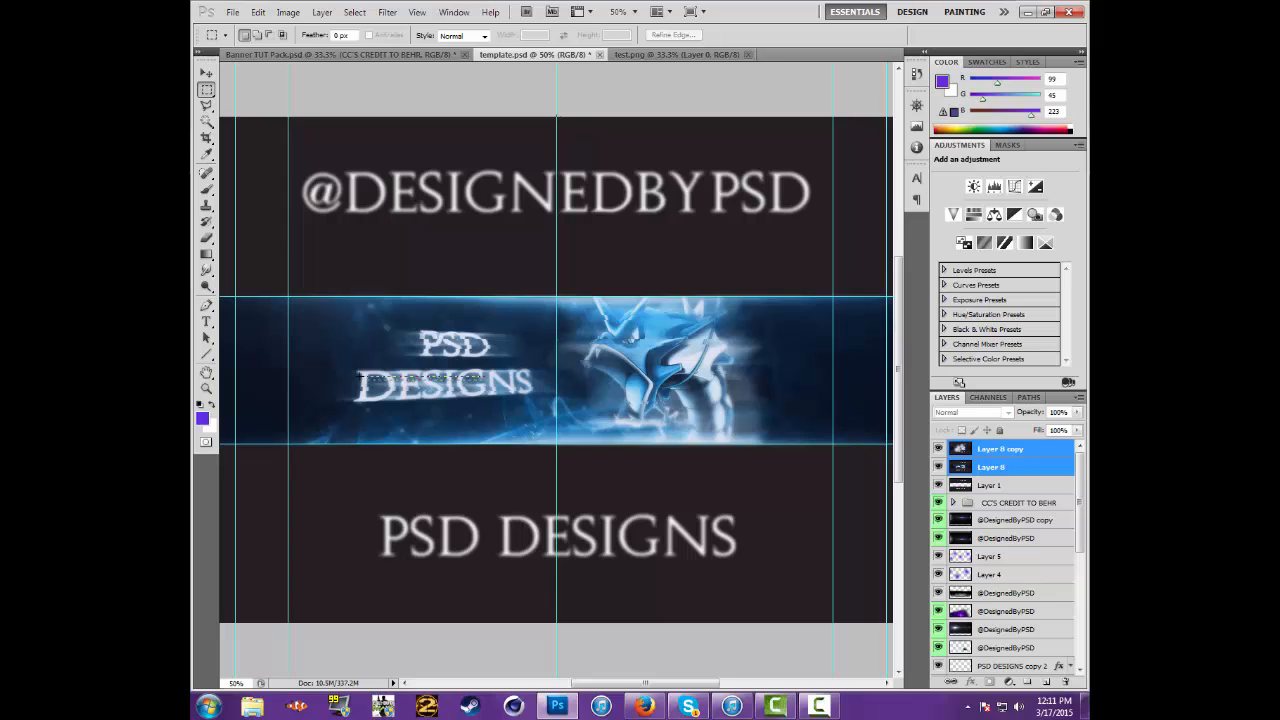
click(206, 75)
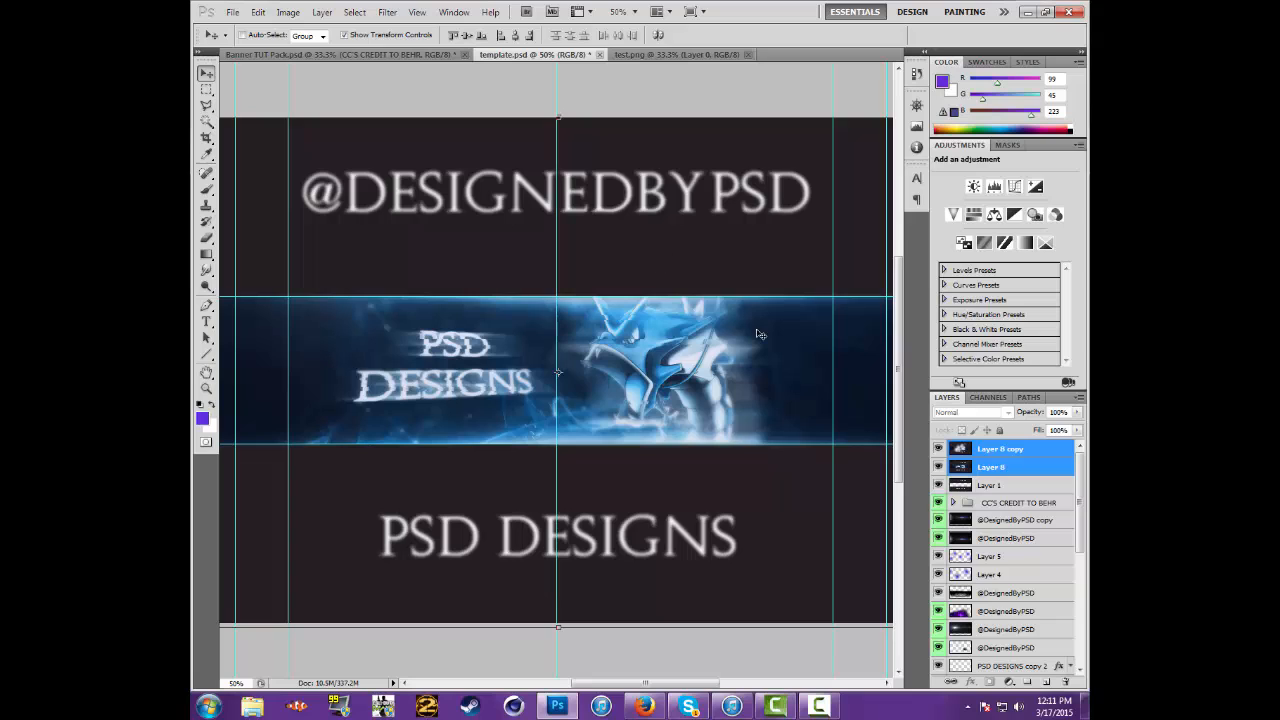
Move Layer 1 to the top of the layer stack and toggle Layer 8 and Layer 8 copy off and on to compare the effects
drag(987, 486, 995, 445)
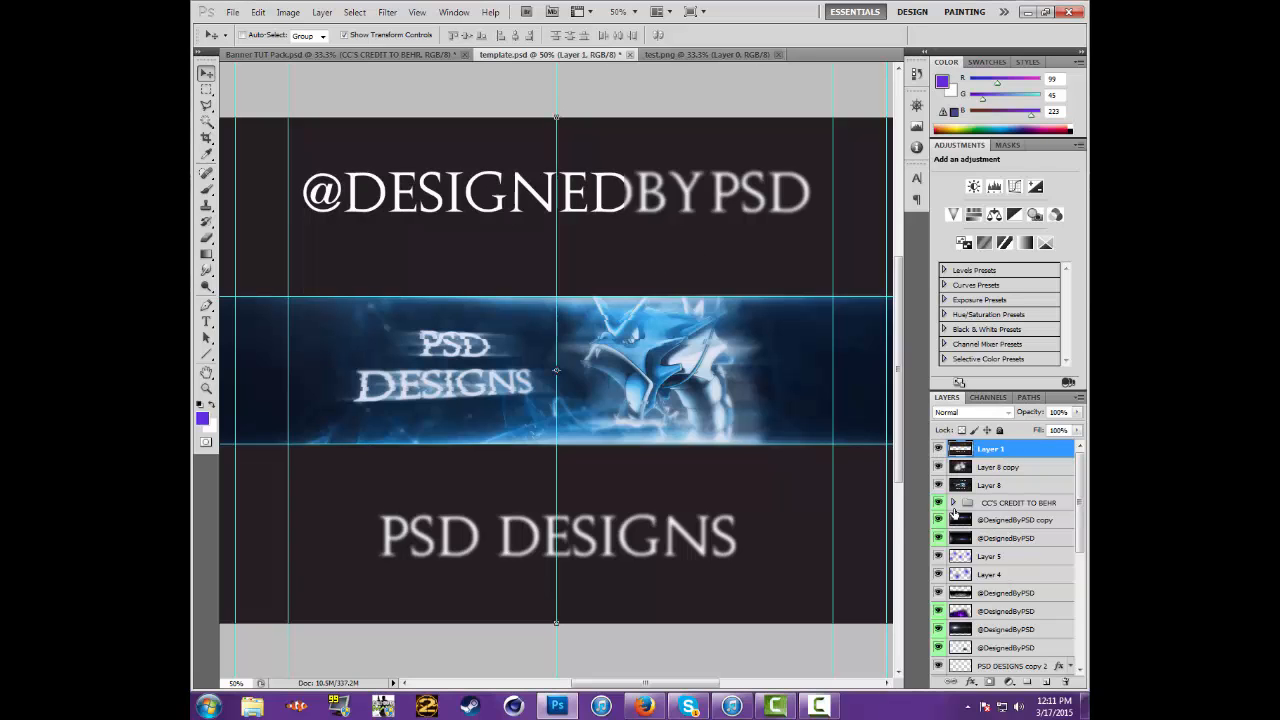
mouse_move(657, 685)
mouse_down()
mouse_move(744, 687)
mouse_move(629, 685)
mouse_move(652, 678)
mouse_up()
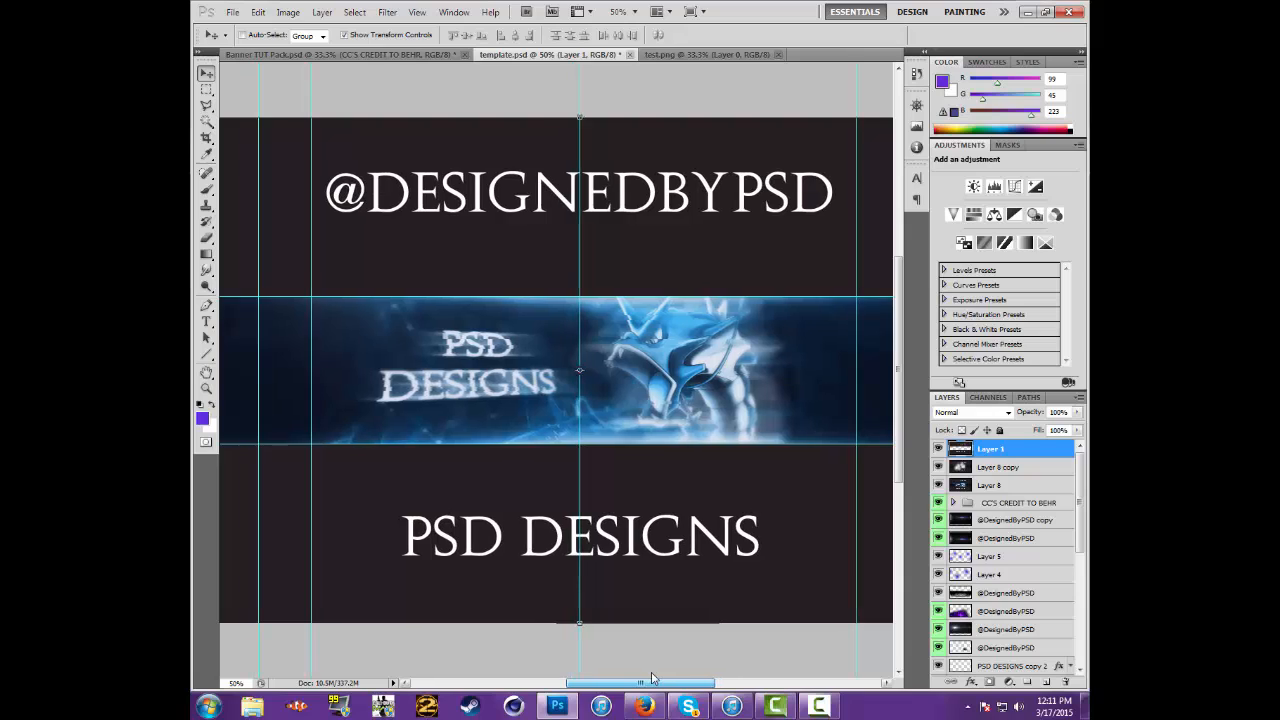
click(940, 487)
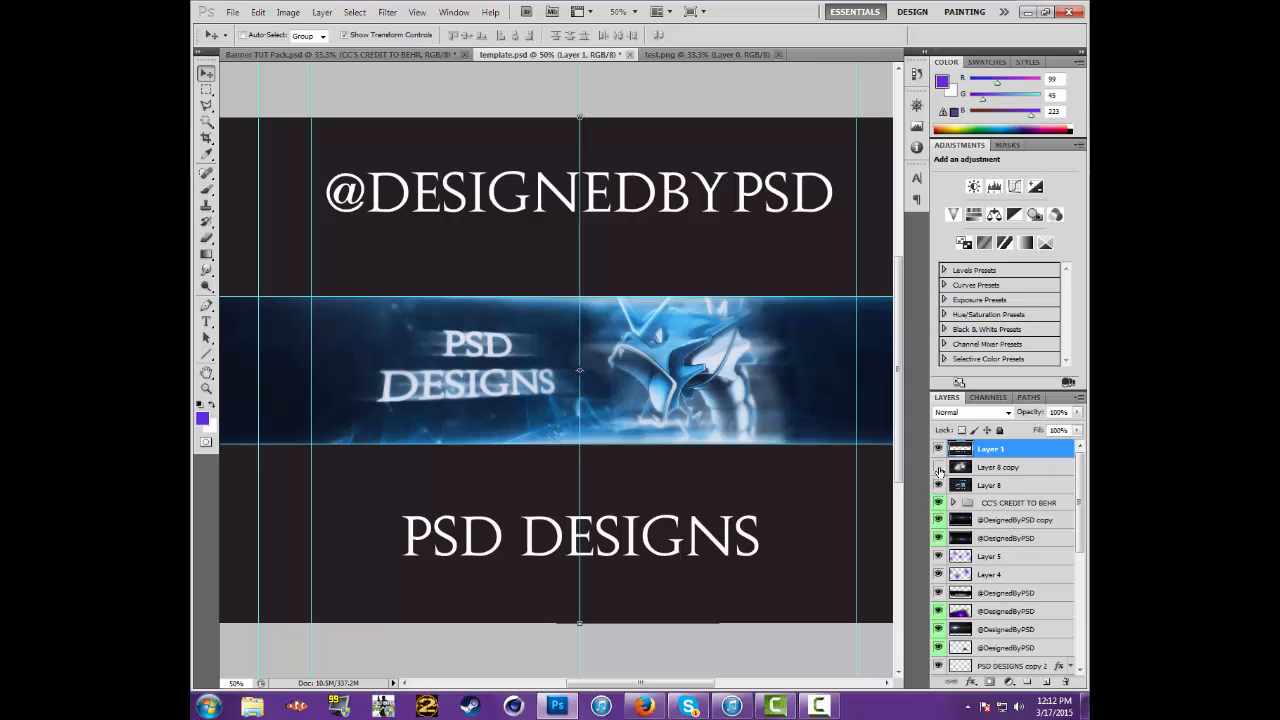
click(940, 469)
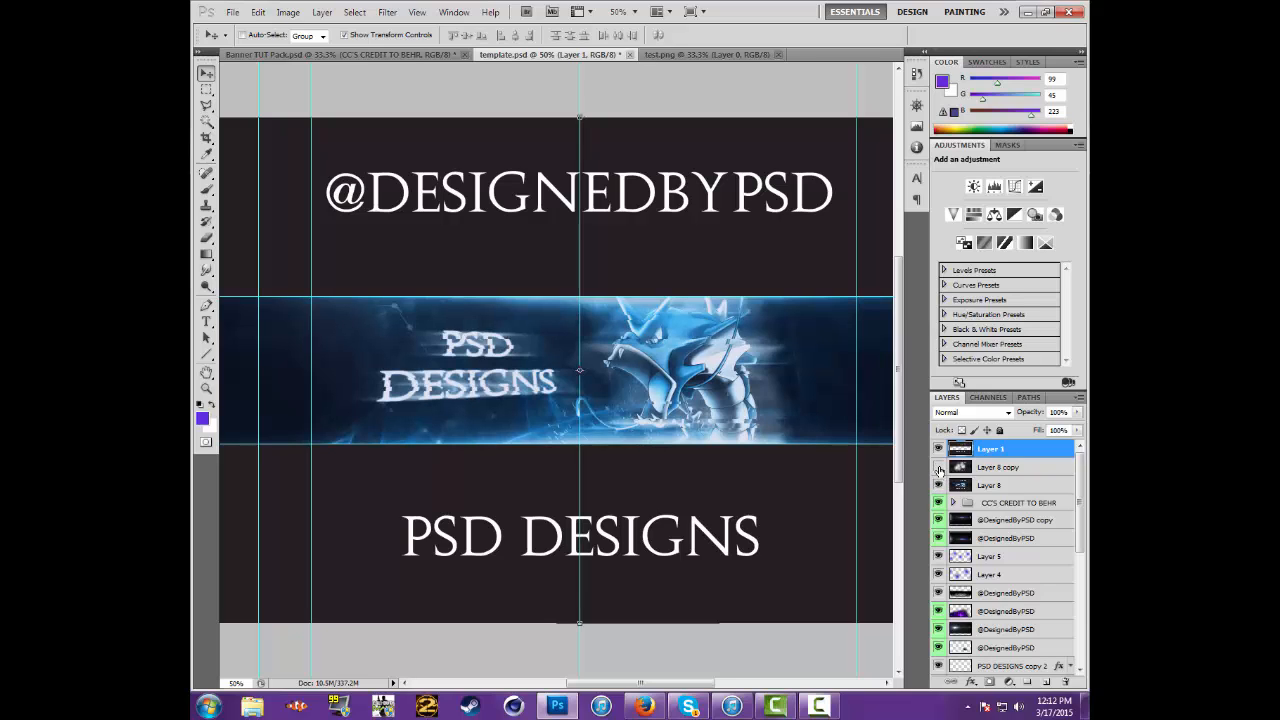
click(940, 469)
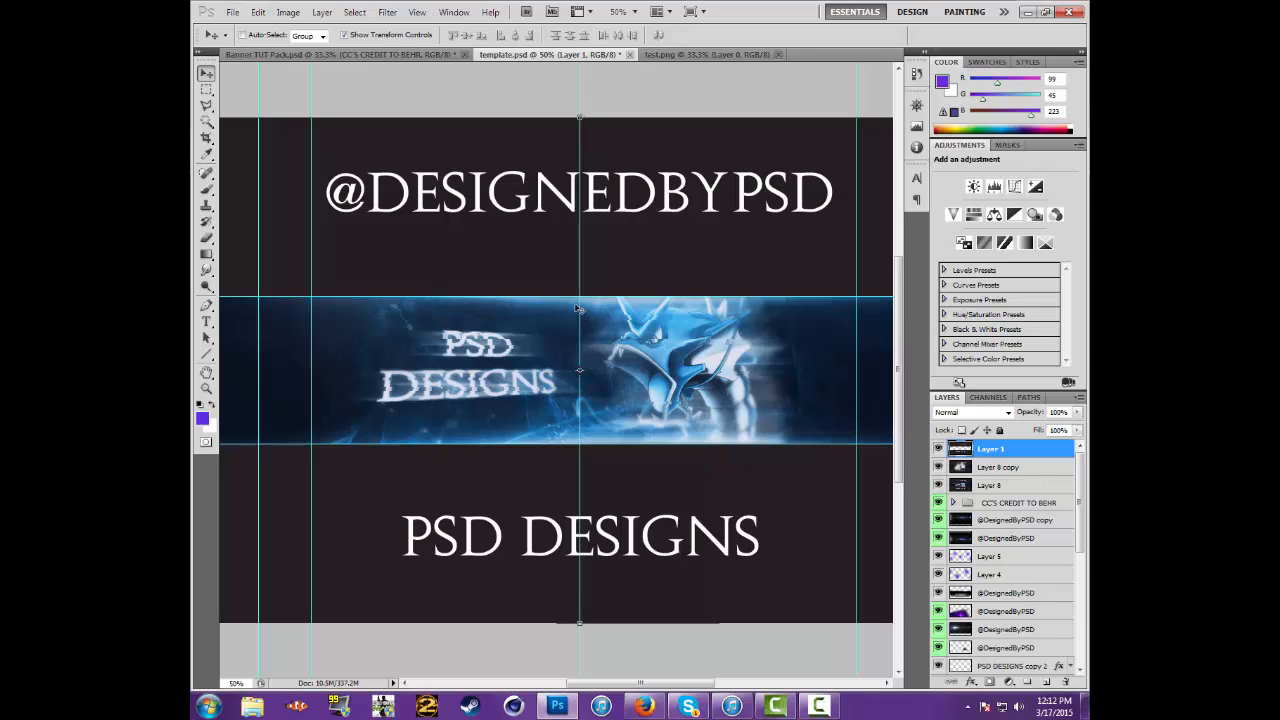
Copy the flattened image from test.png into template.psd as a new layer placed roughly over the banner
click(707, 54)
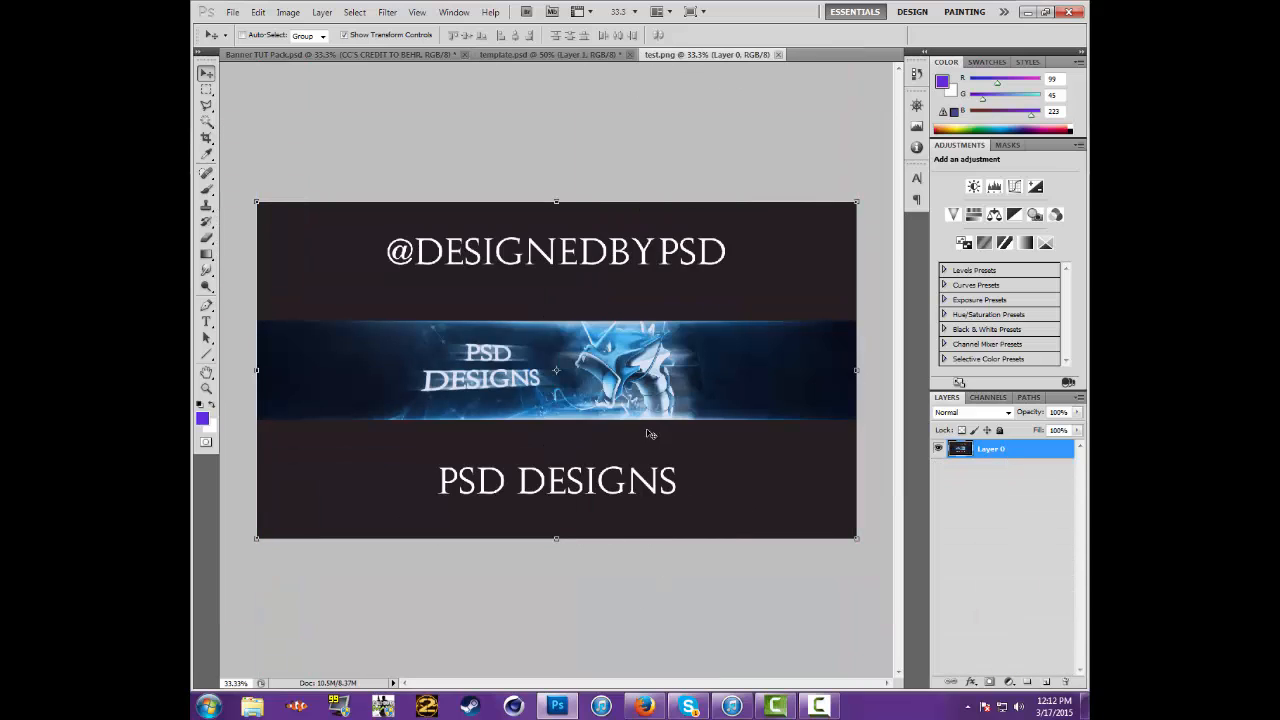
click(514, 55)
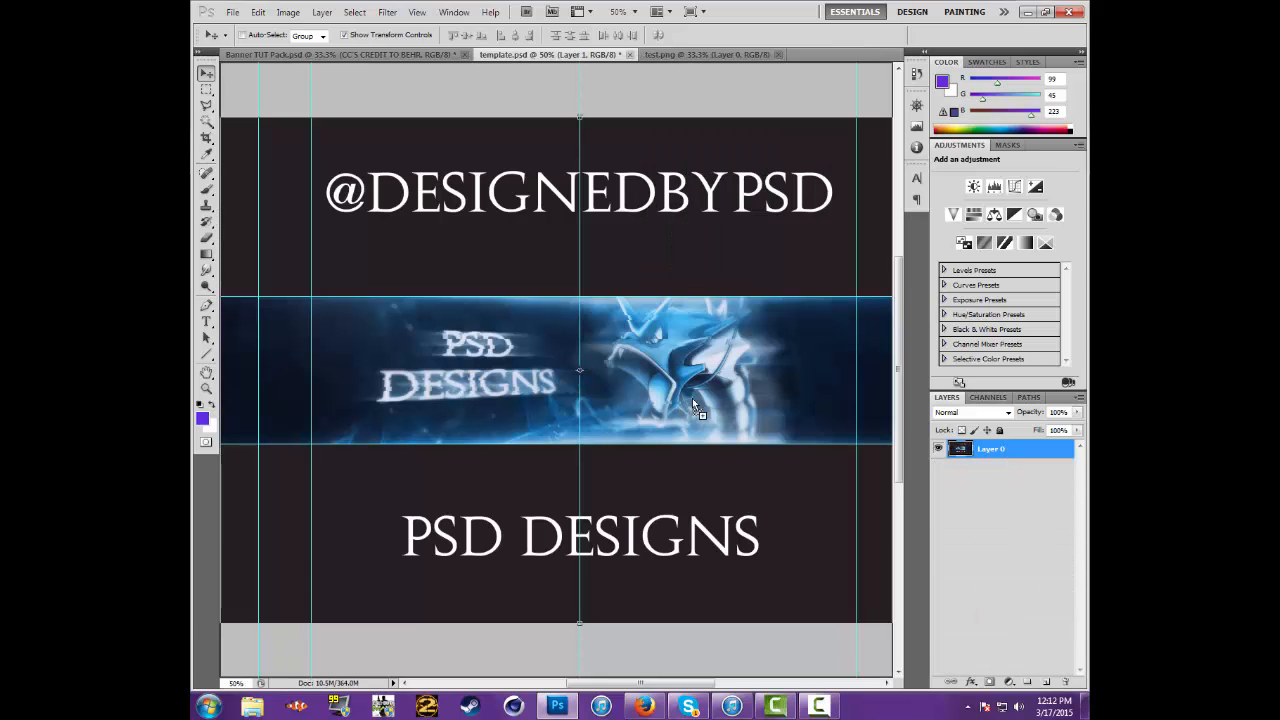
drag(713, 396, 603, 340)
drag(619, 343, 655, 407)
key(ctrl+t)
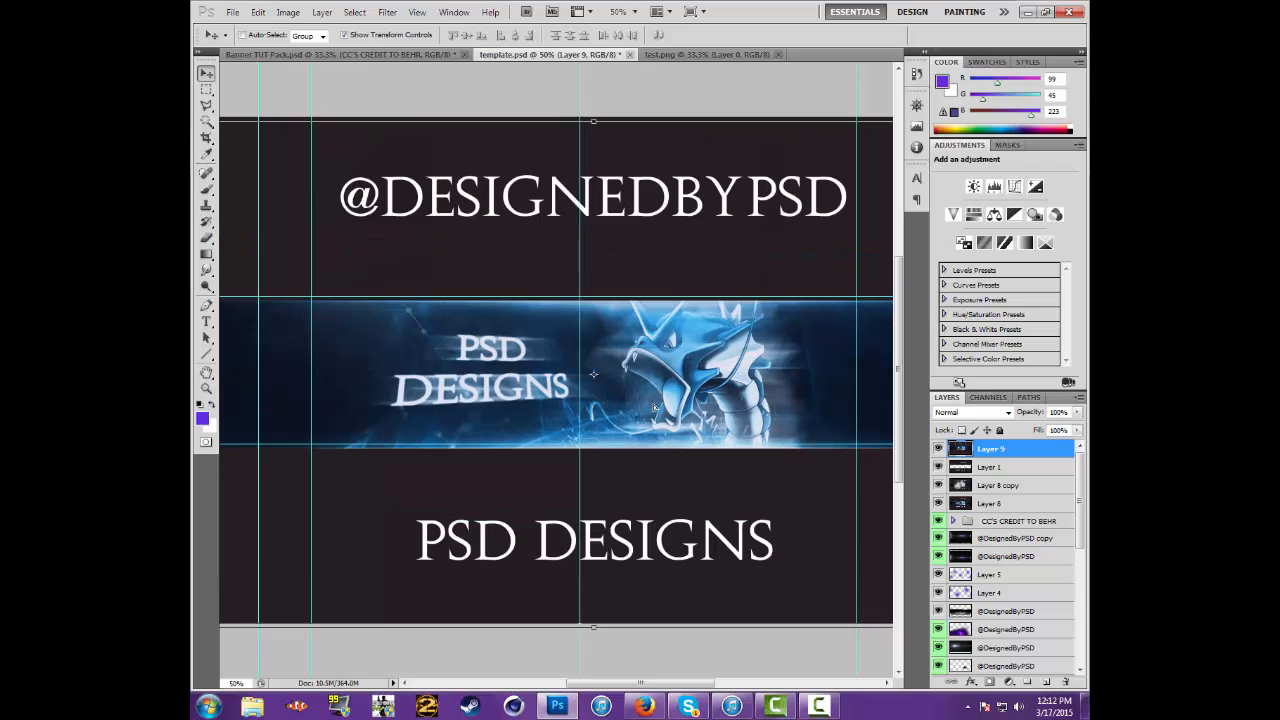
Nudge the pasted image up and left until it lines up exactly with the banner and text underneath
key(Up)
key(Up)
key(Up)
key(Up)
key(Up)
key(Up)
key(Up)
key(Up)
key(Up)
key(Up)
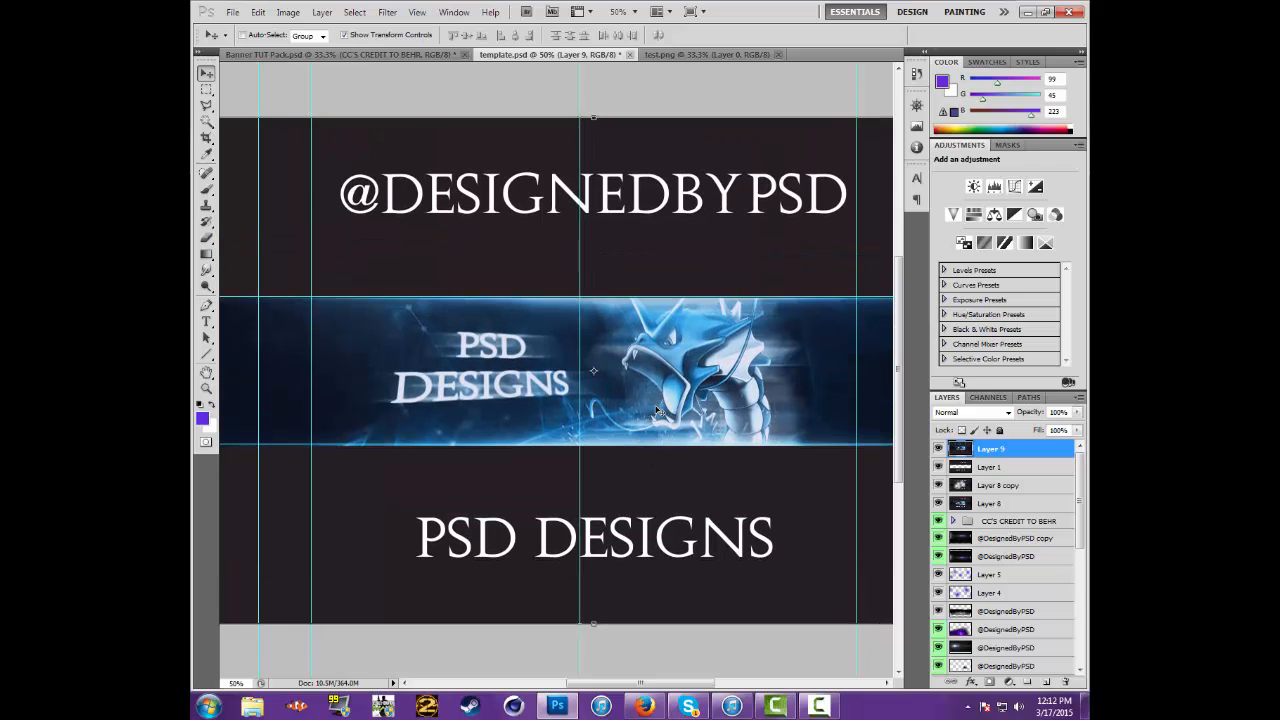
key(Left)
key(Left)
key(Left)
key(Left)
key(Left)
key(Left)
key(Left)
key(Left)
key(Left)
key(Left)
key(Left)
key(Left)
key(Left)
key(Left)
key(Left)
key(Left)
key(Left)
key(Left)
key(Left)
key(Left)
key(Left)
key(Left)
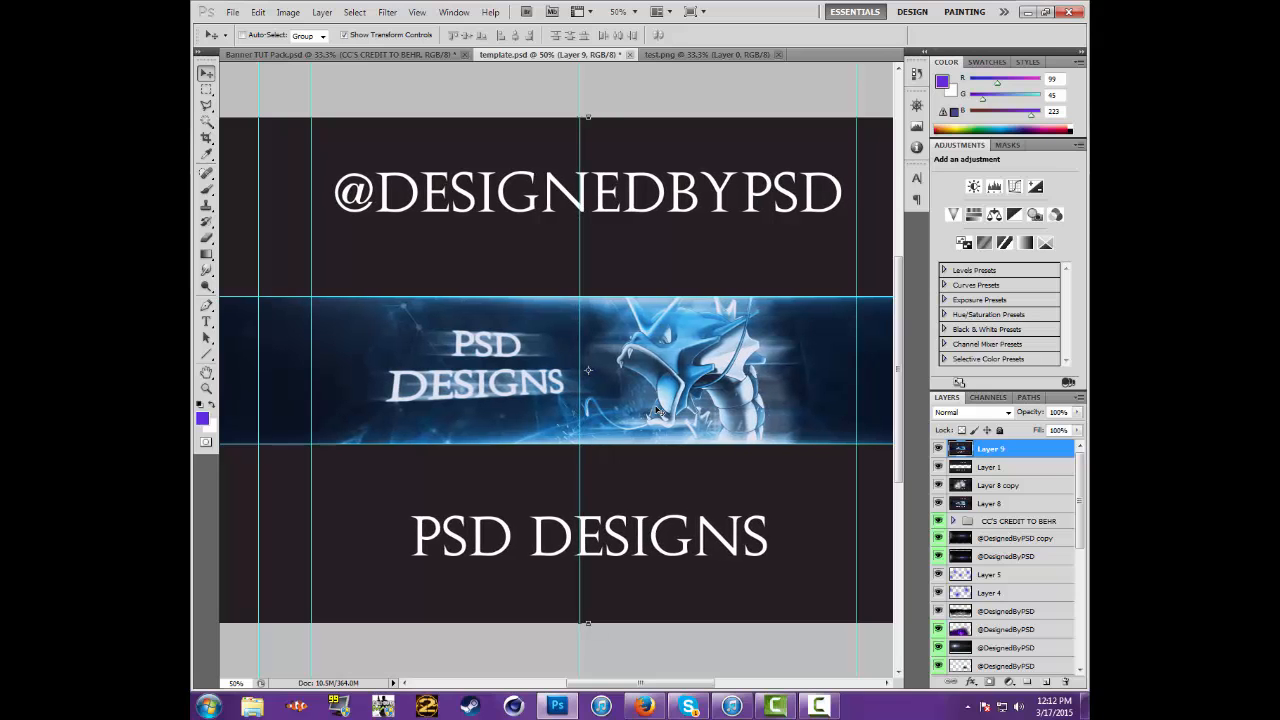
key(Left)
key(Left)
key(Left)
key(Left)
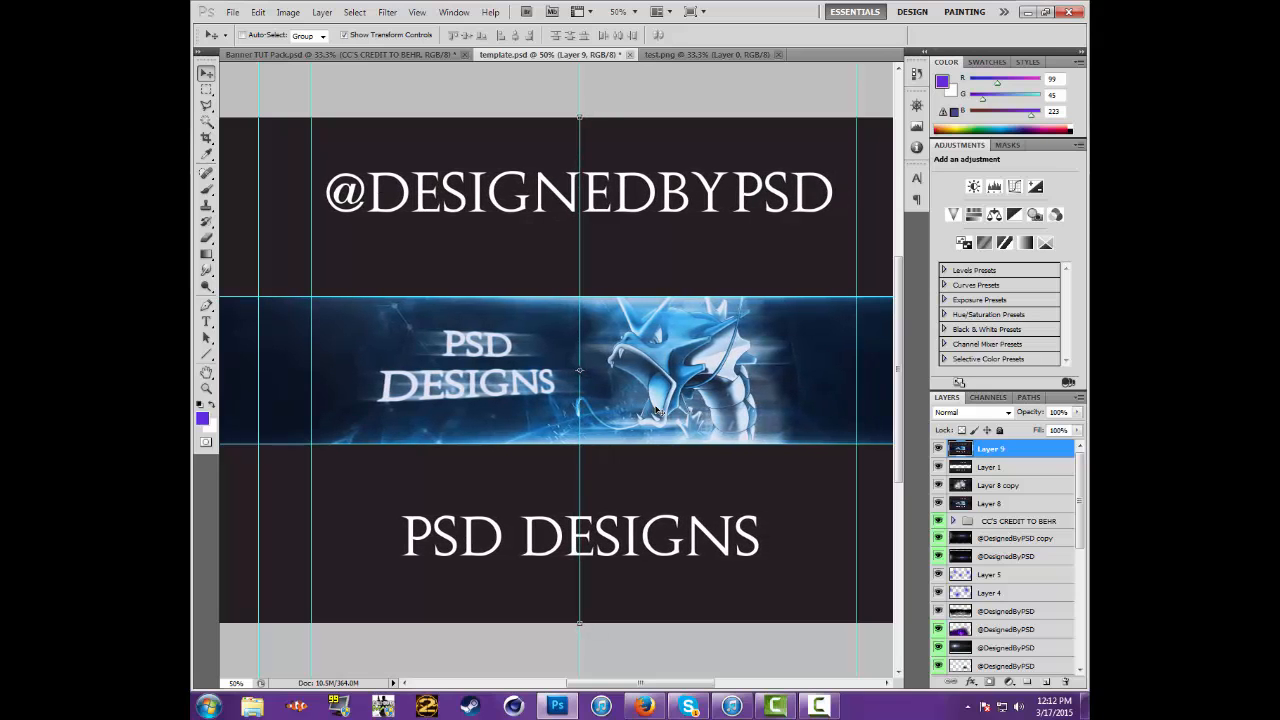
Place Layer 9 directly beneath Layer 8 copy and erase parts of it over the banner with the 500 px eraser
drag(983, 451, 983, 488)
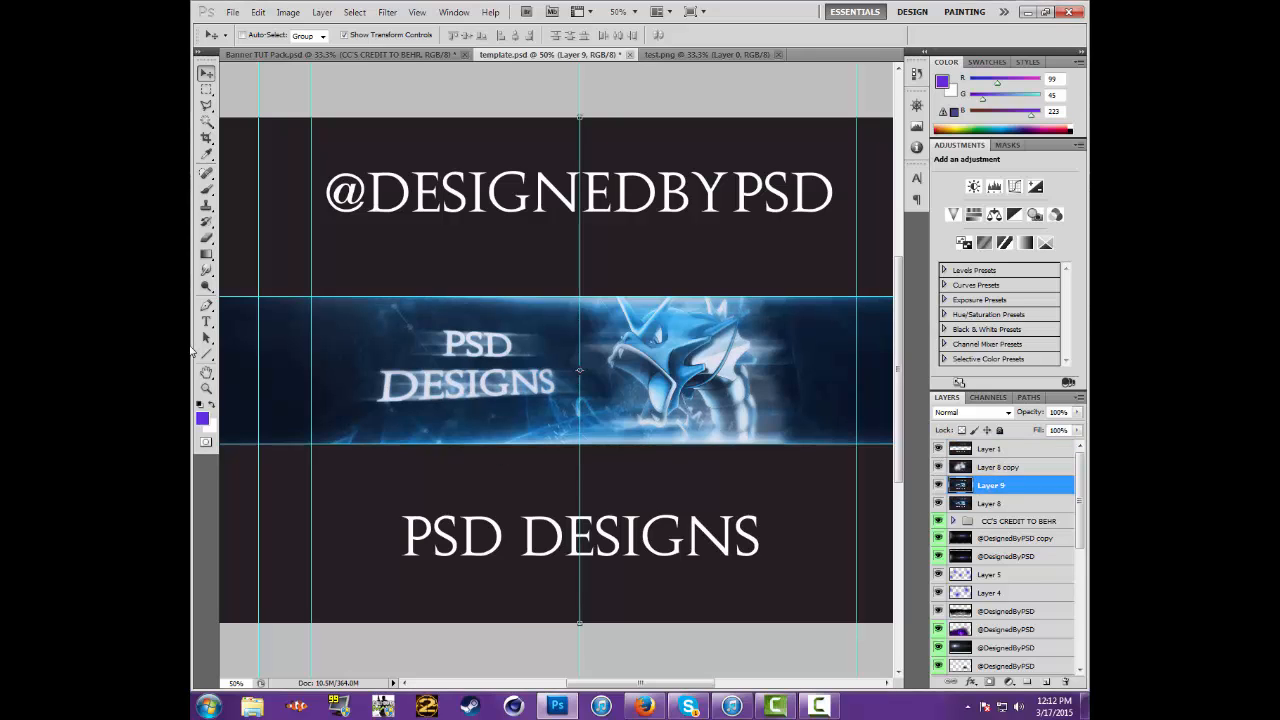
click(206, 238)
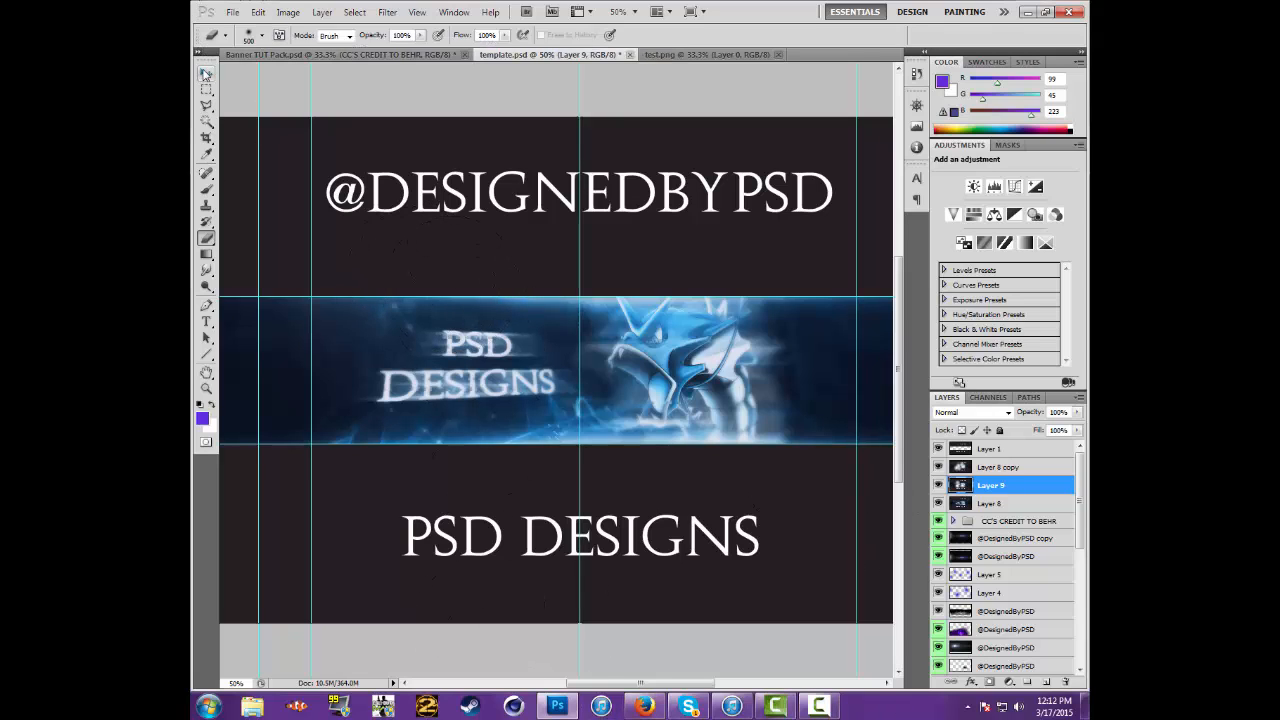
click(206, 73)
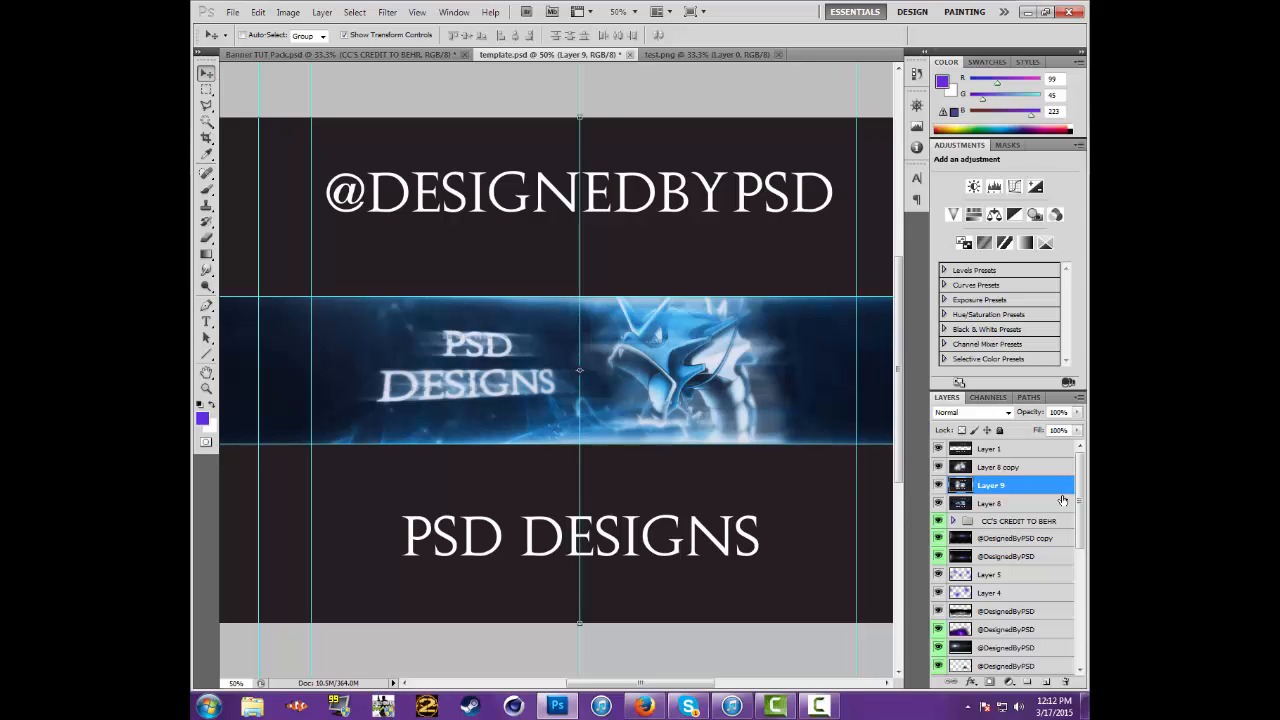
Above Layer 1, add a small text box along the banner's lower edge beneath DESIGNS and set its Augustus text to 12 pt
click(1011, 452)
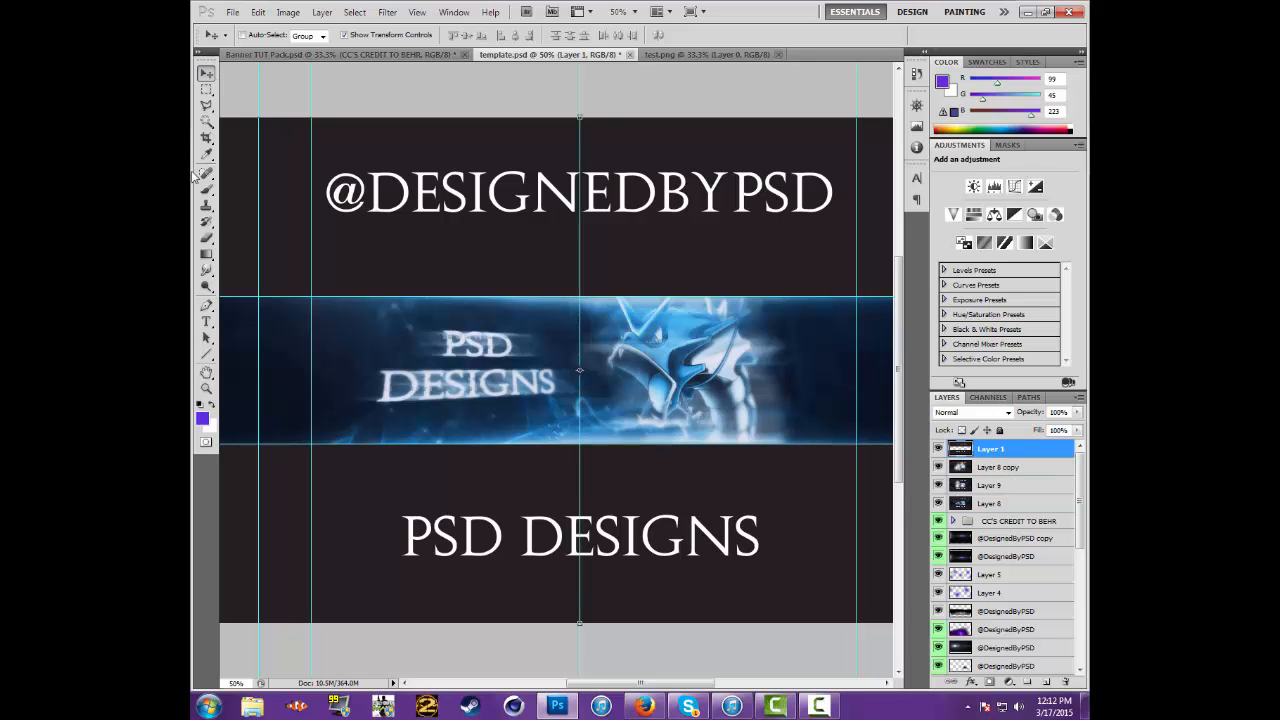
click(206, 321)
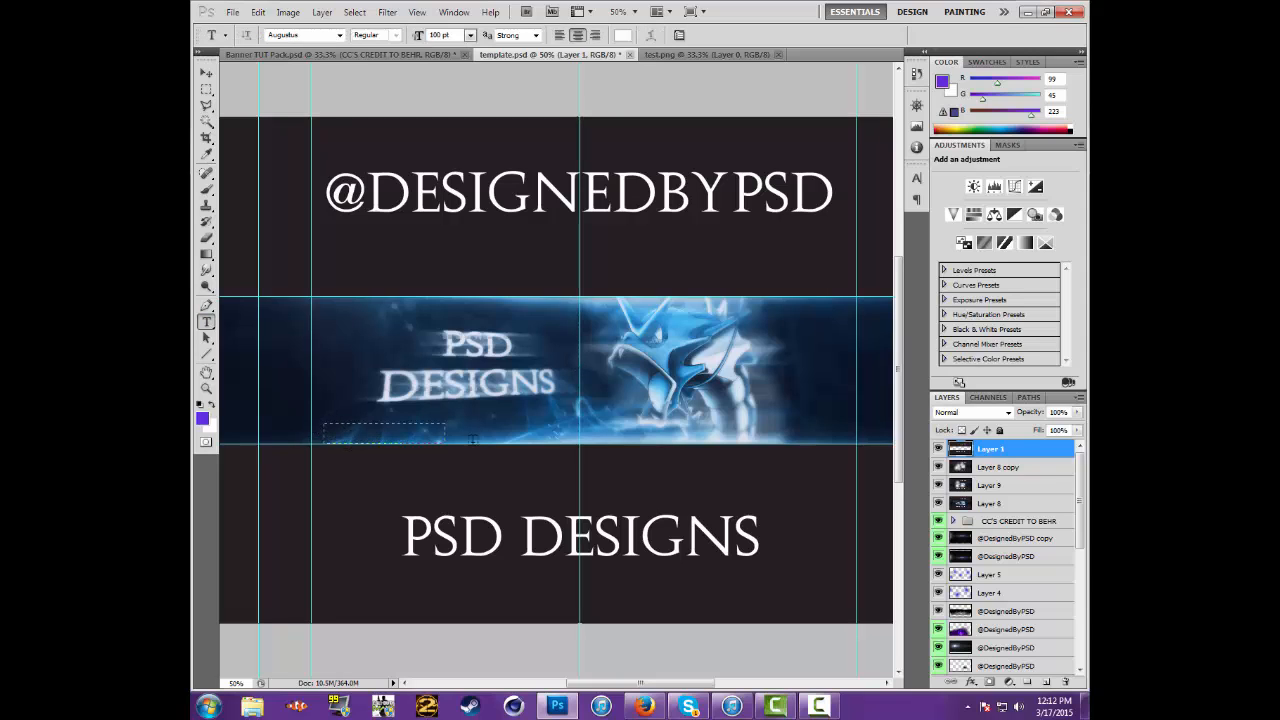
drag(445, 441, 505, 440)
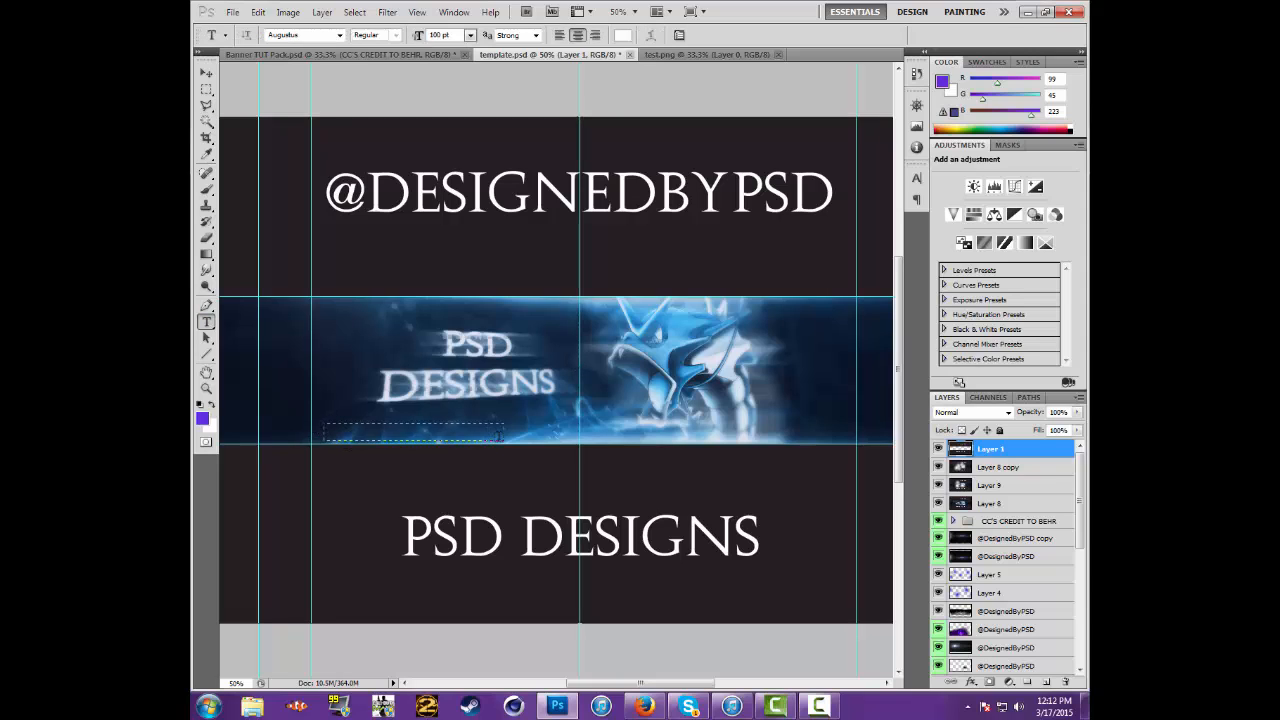
click(470, 36)
click(460, 119)
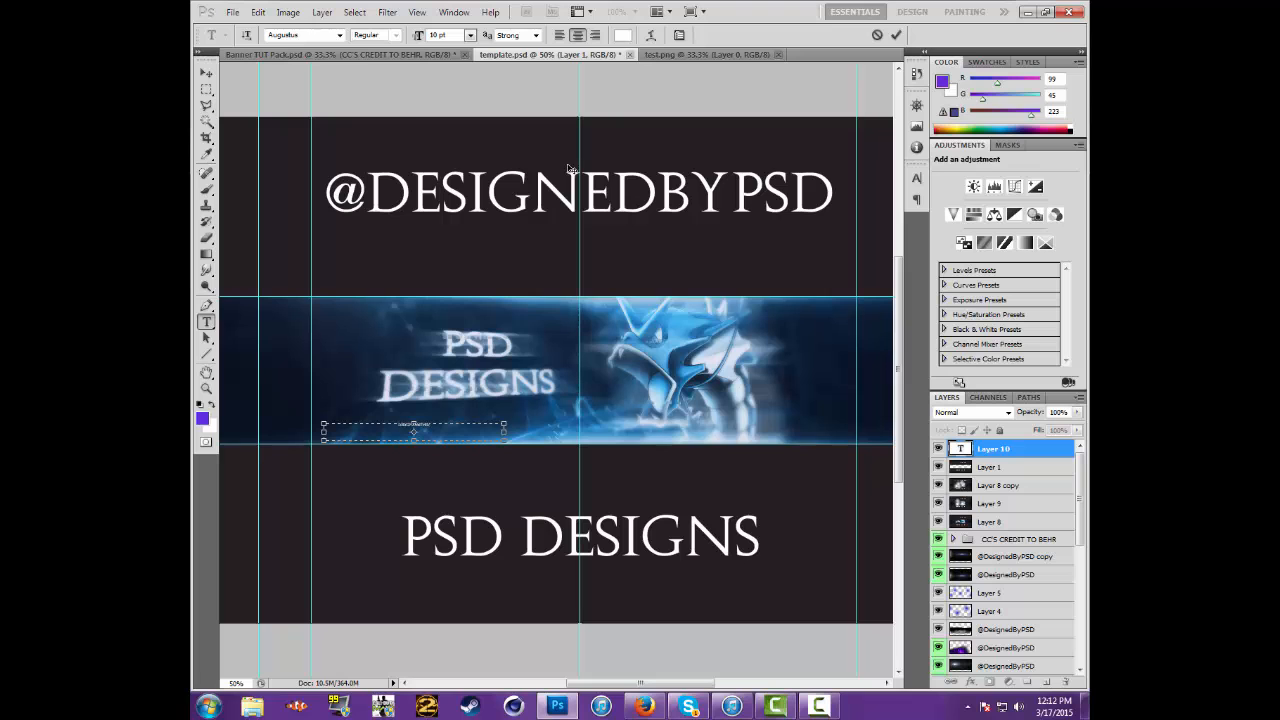
drag(431, 425, 212, 424)
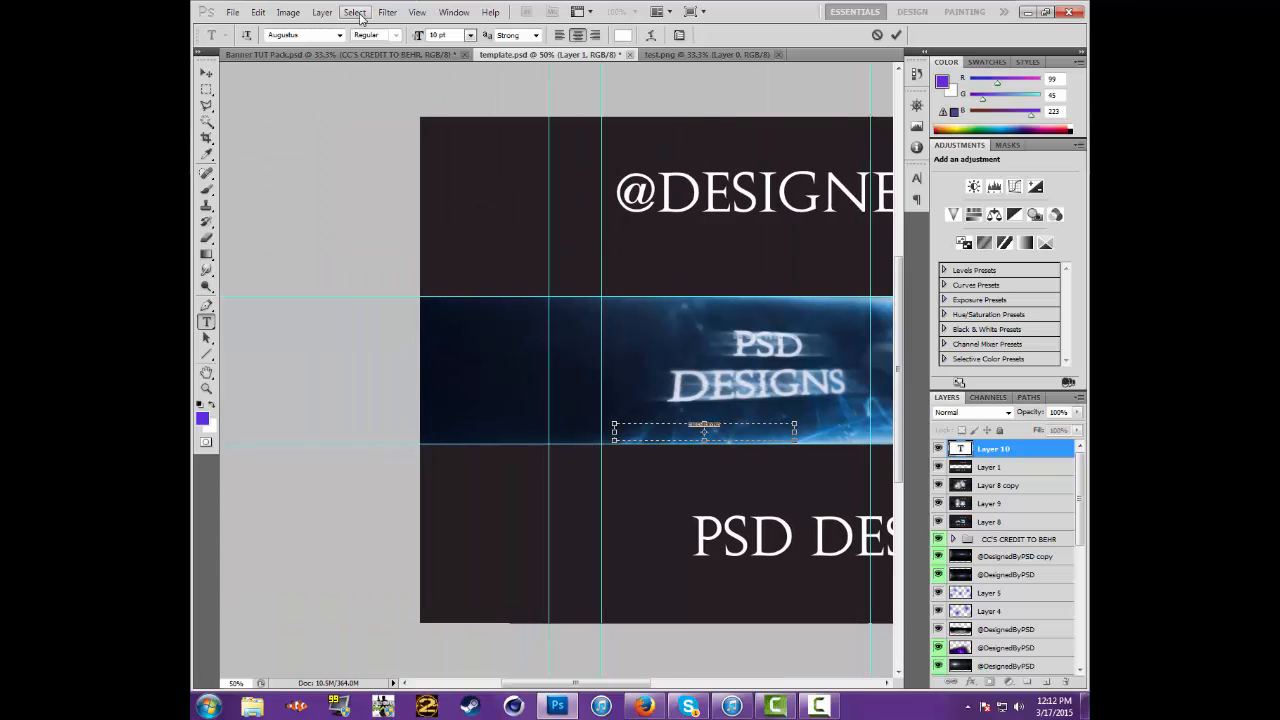
click(470, 35)
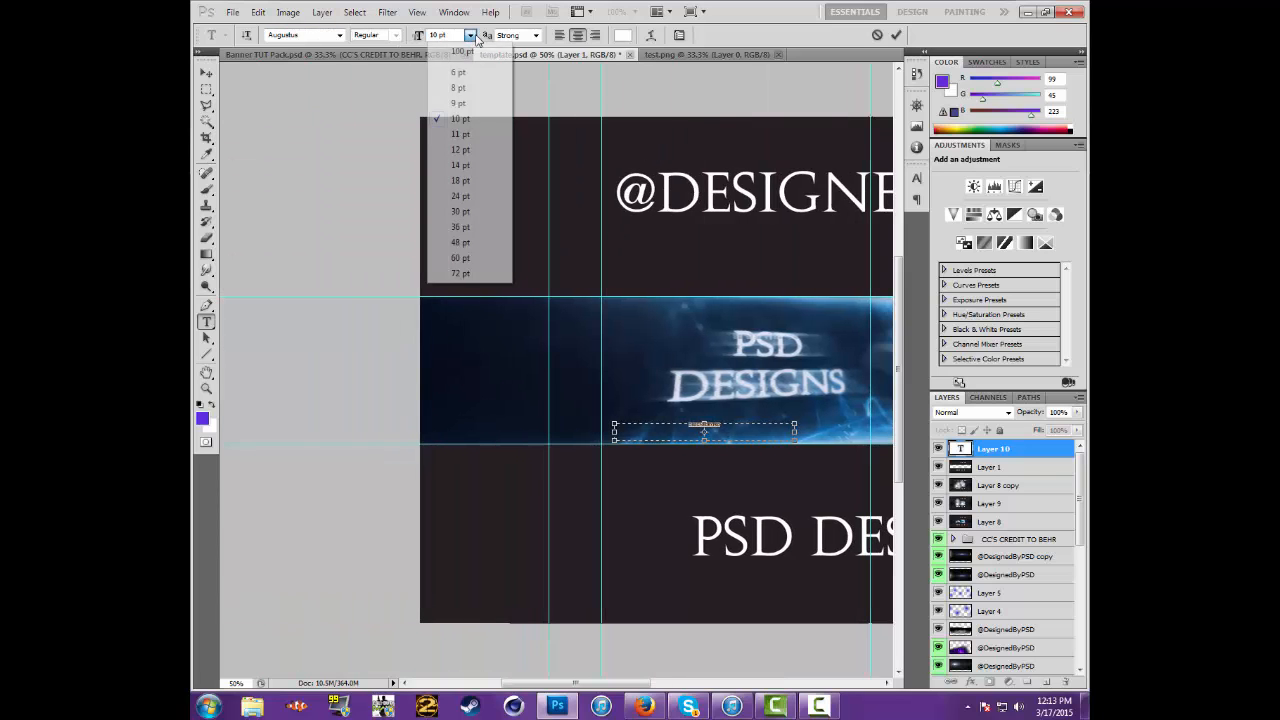
click(466, 149)
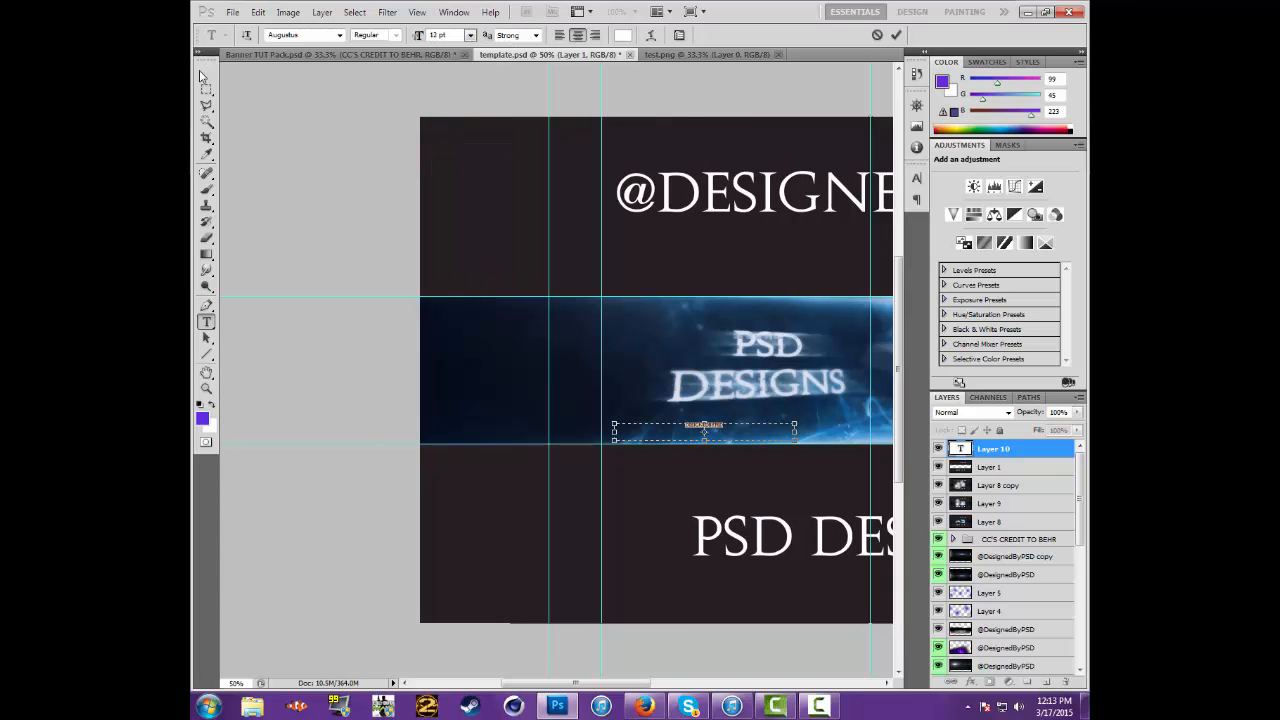